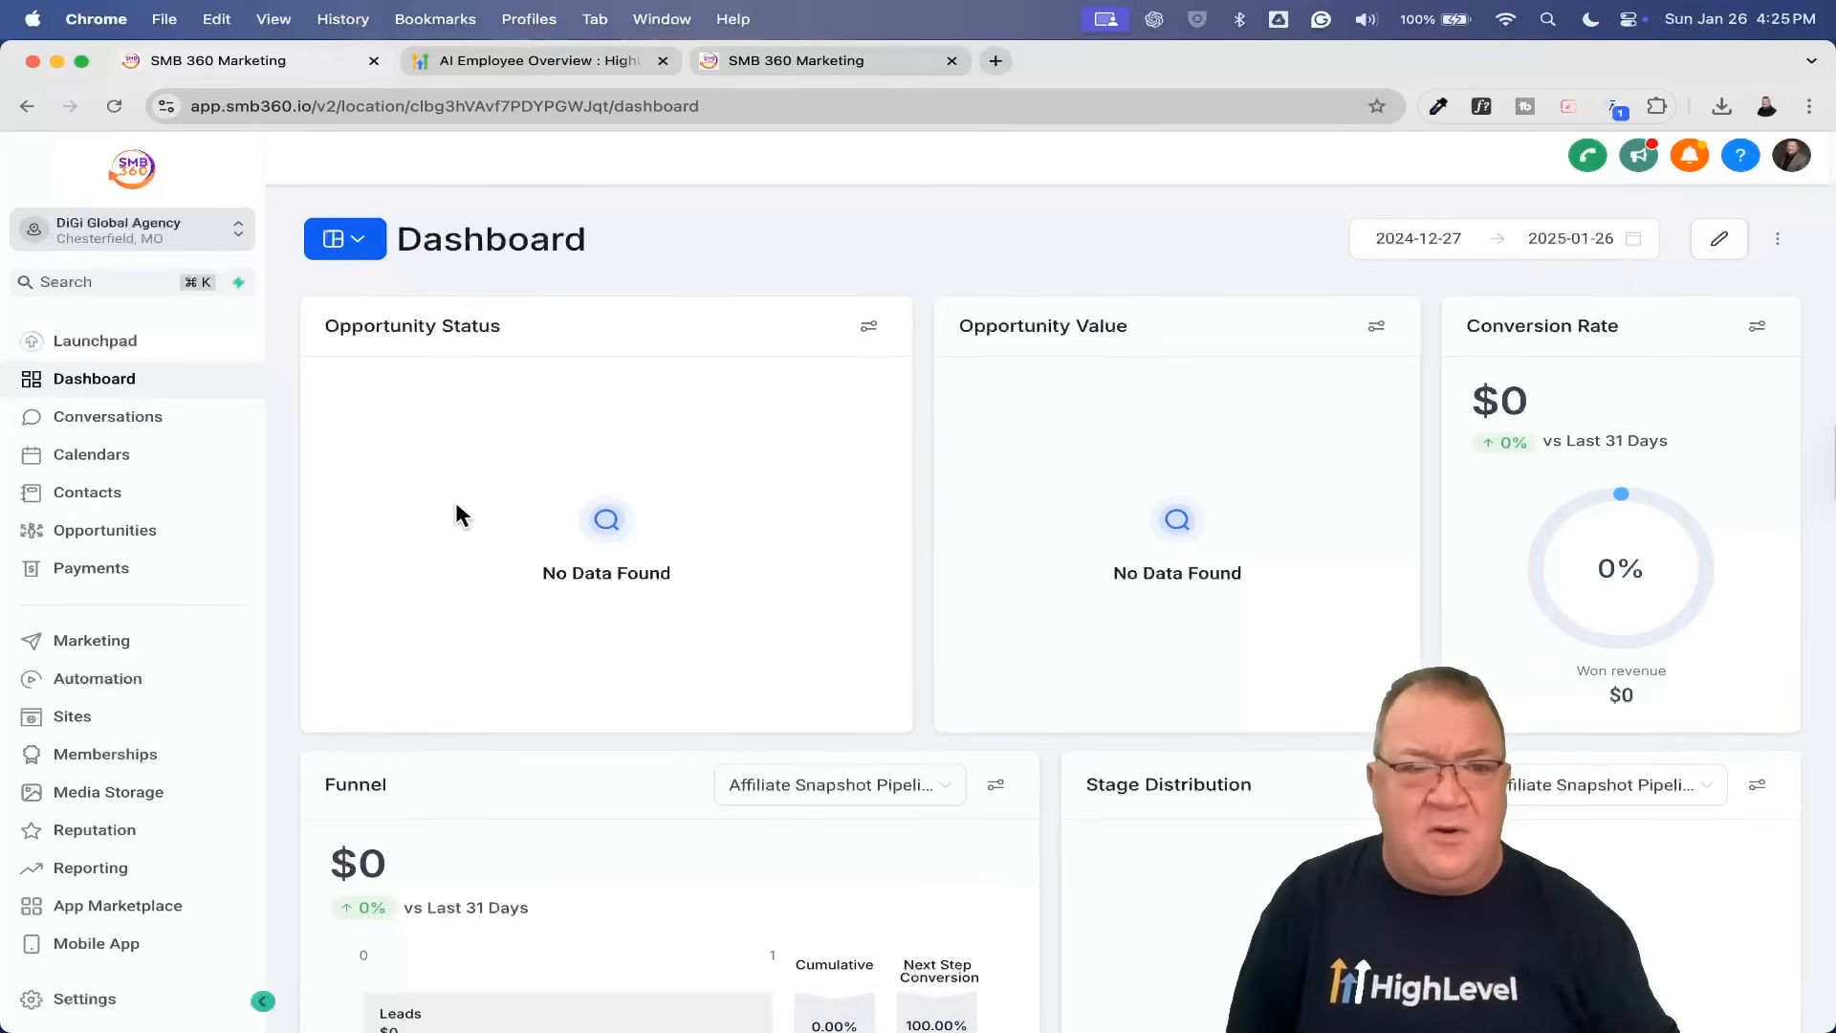
Step: Open the Voice AI Agents page in the sub-account settings
{"action": "left_click", "coordinate": [108, 1004]}
{"action": "scroll", "coordinate": [125, 689], "scroll_direction": "down", "scroll_amount": 2}
{"action": "scroll", "coordinate": [127, 689], "scroll_direction": "up", "scroll_amount": 5}
{"action": "scroll", "coordinate": [128, 688], "scroll_direction": "left", "scroll_amount": 2}
{"action": "left_click", "coordinate": [144, 564]}
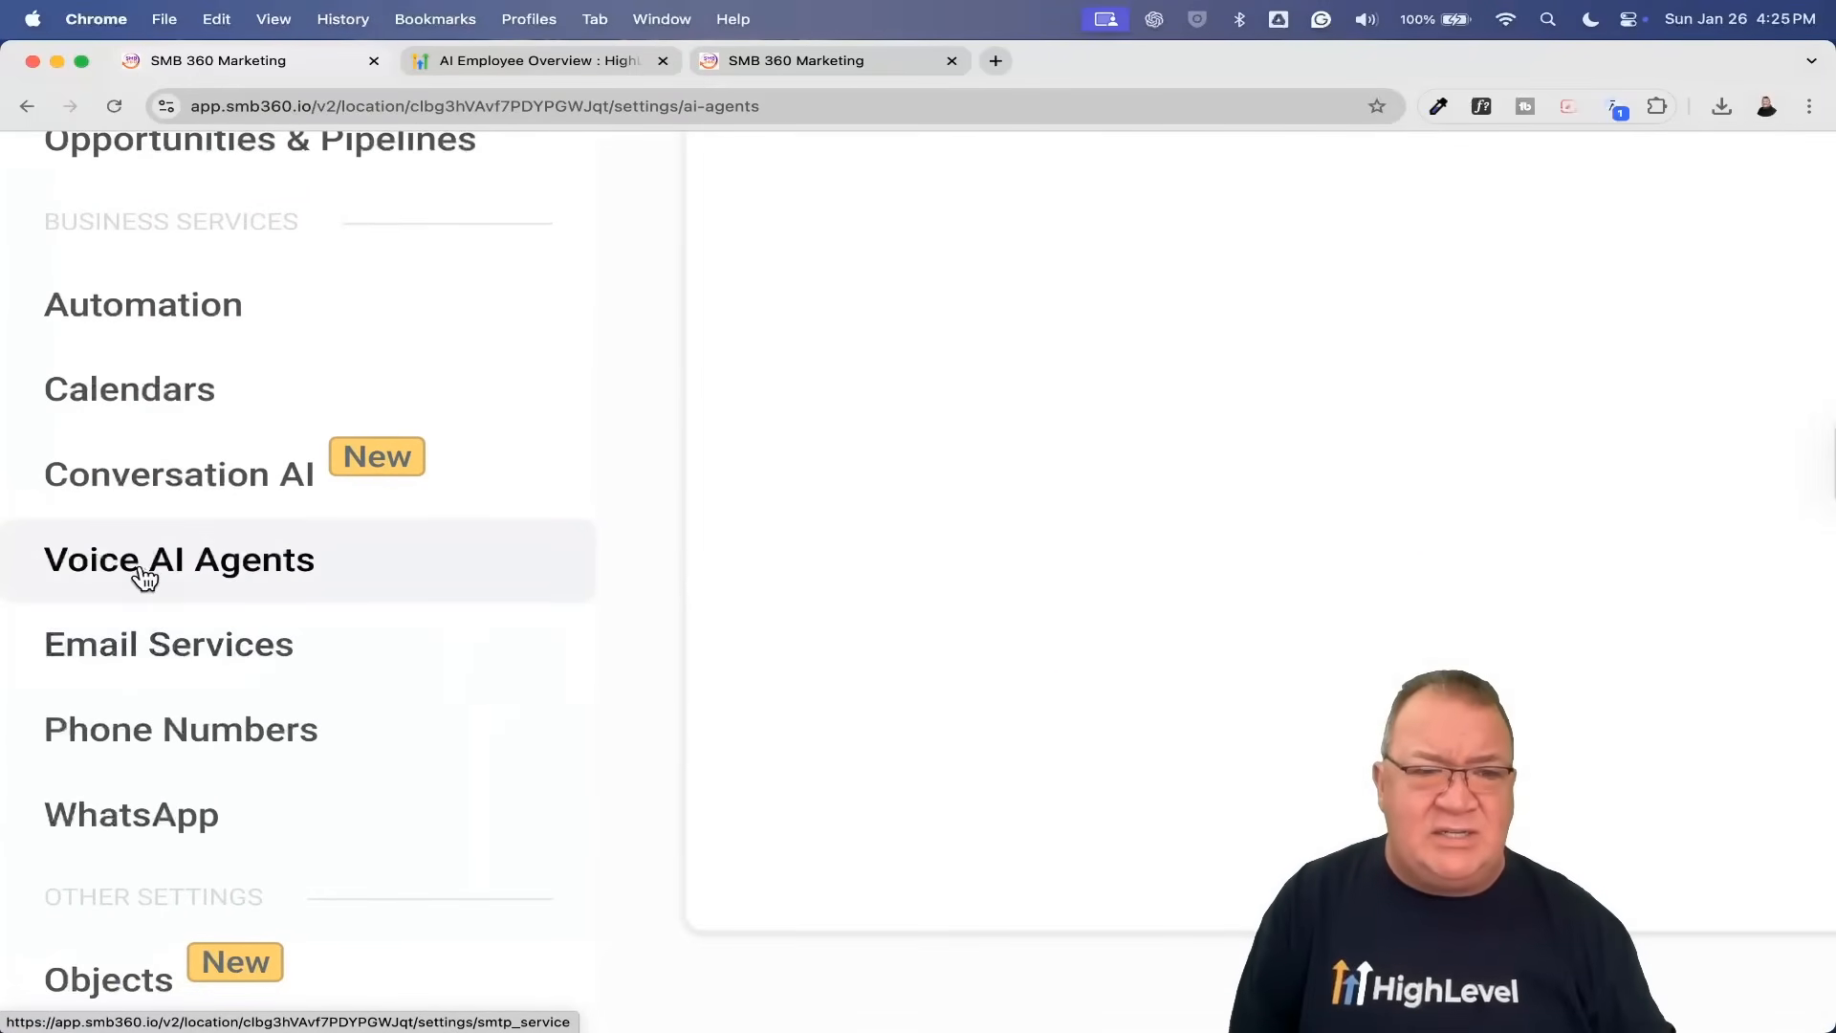
{"action": "scroll", "coordinate": [144, 574], "scroll_direction": "down", "scroll_amount": 5}
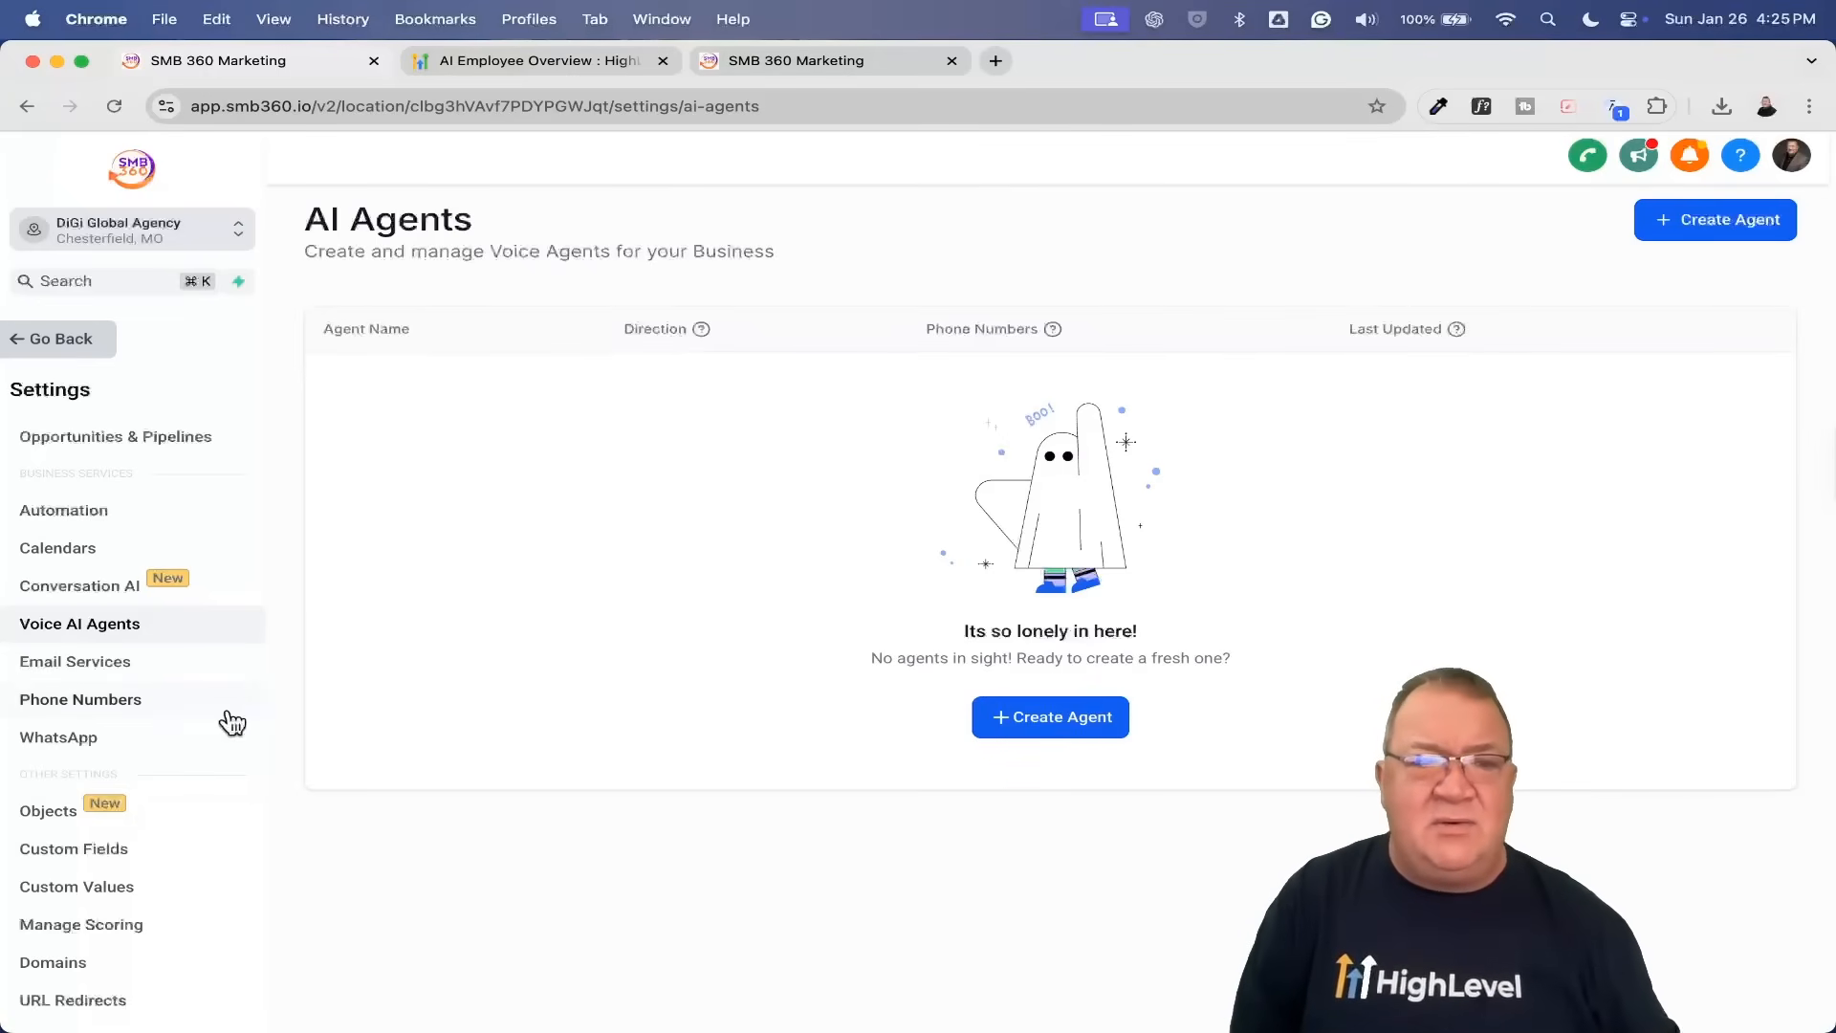
Step: Open the configuration of the account's existing phone number, review its call forwarding and call recording options, and save it
{"action": "left_click", "coordinate": [123, 702]}
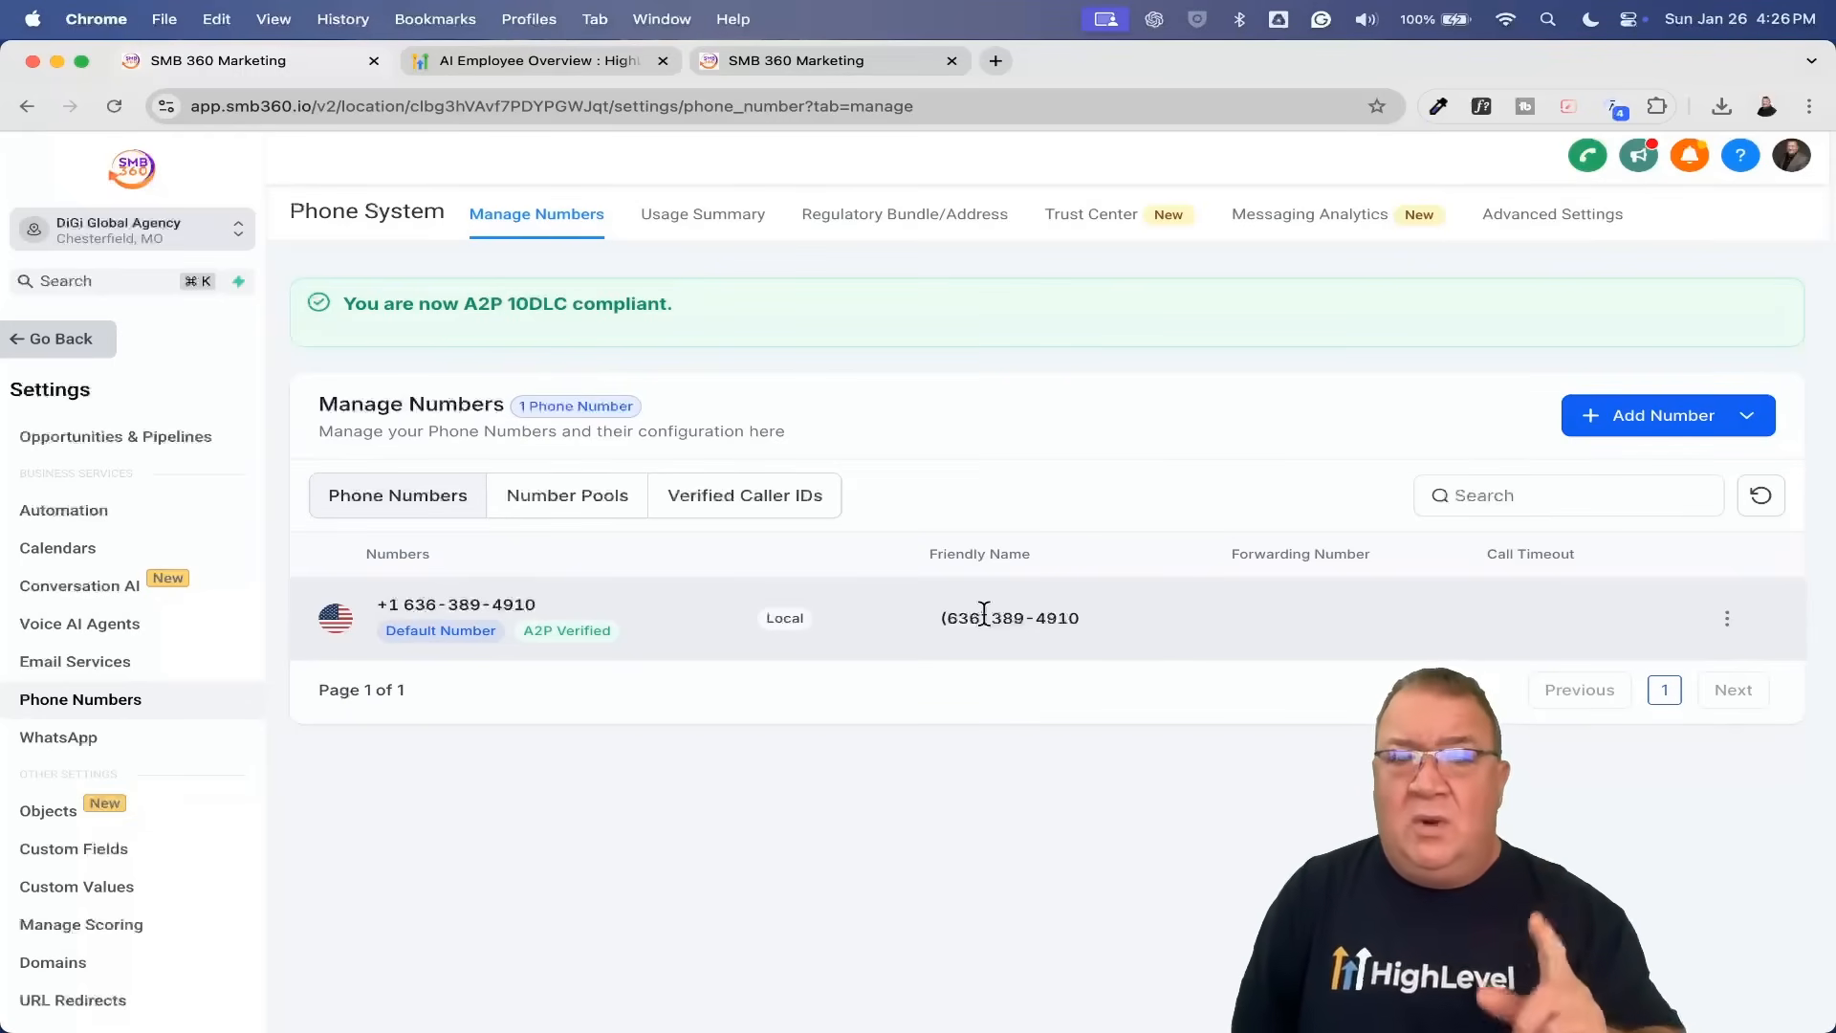
{"action": "left_click", "coordinate": [1727, 618]}
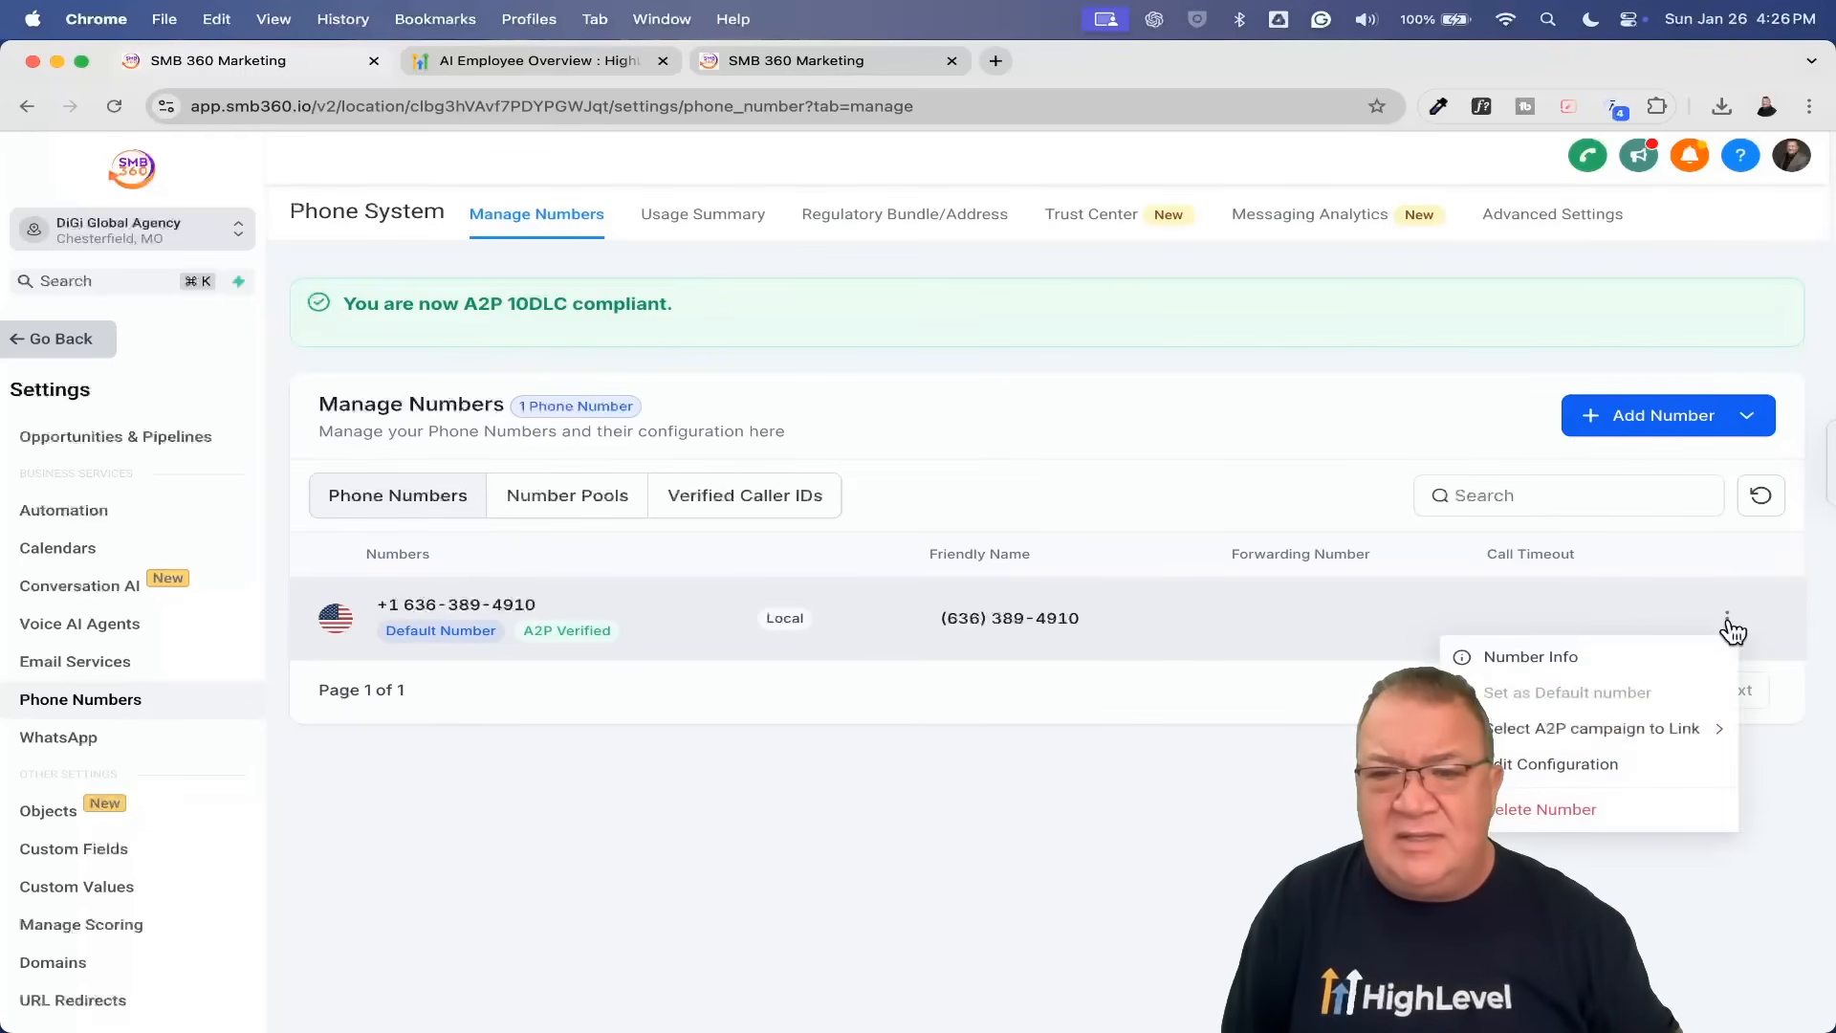
{"action": "left_click", "coordinate": [1550, 766]}
{"action": "scroll", "coordinate": [724, 633], "scroll_direction": "down", "scroll_amount": 1}
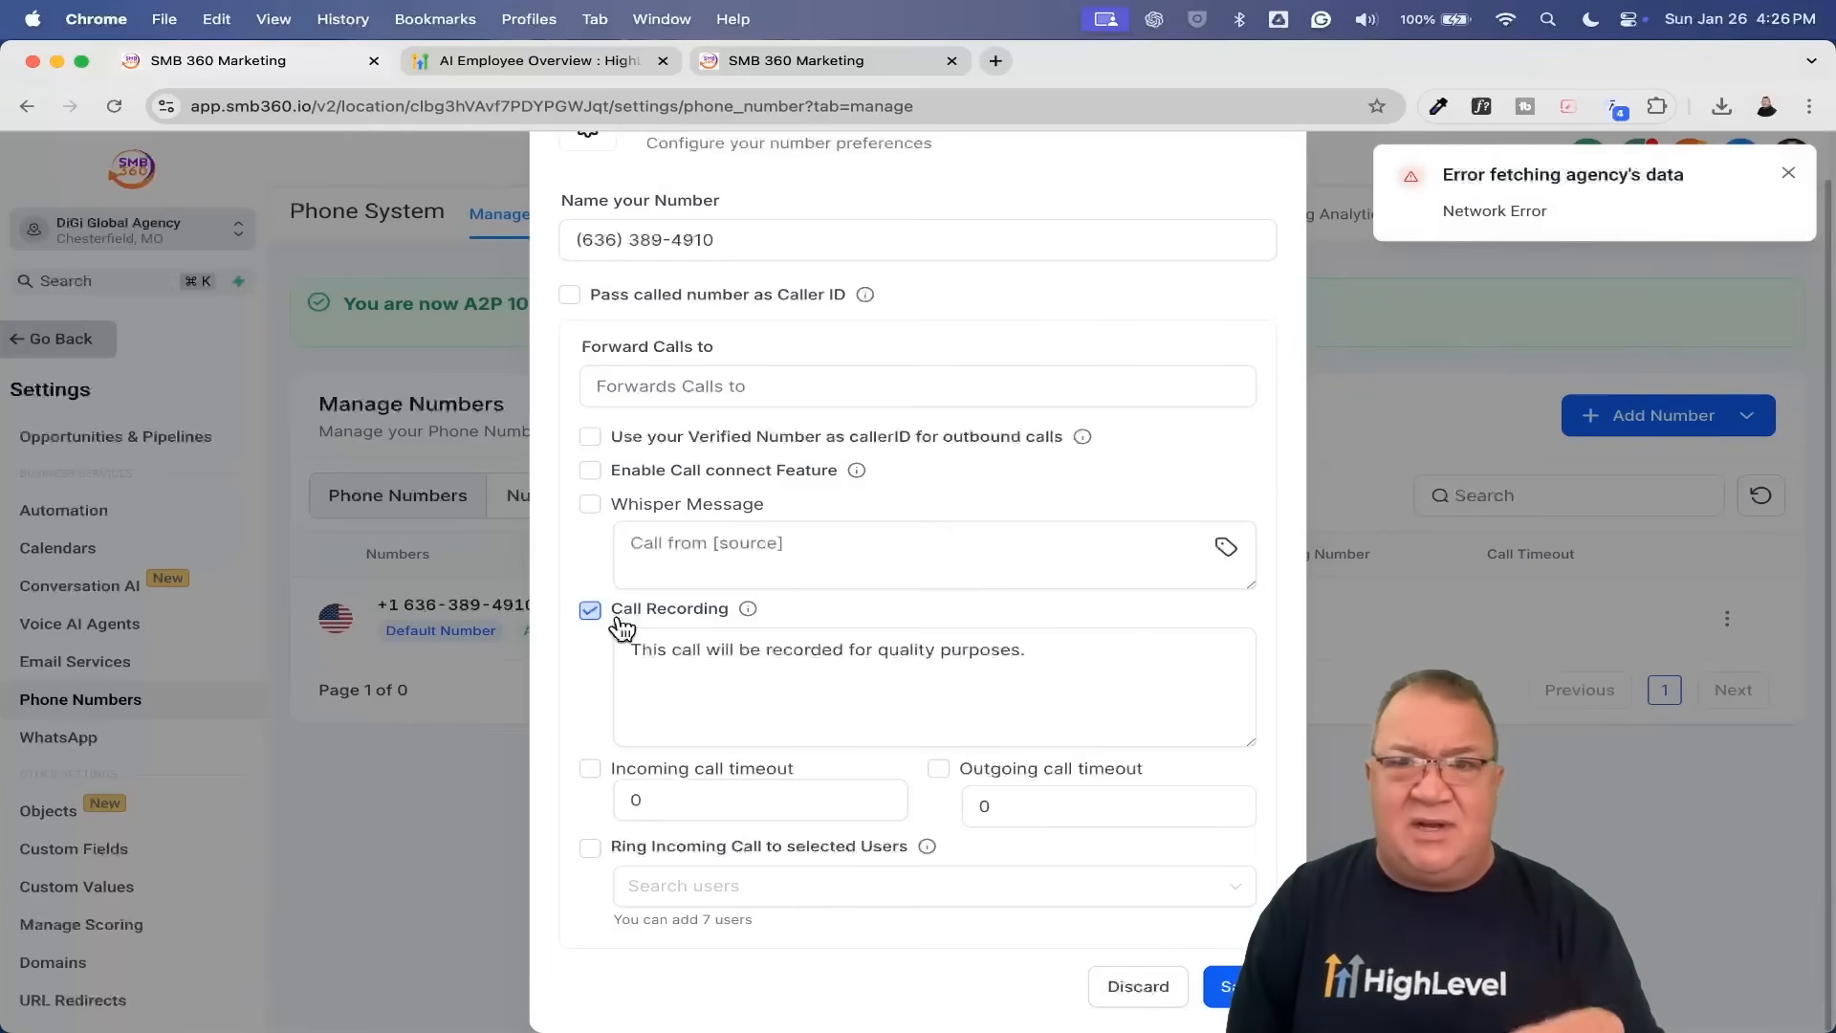
{"action": "left_click", "coordinate": [1788, 173]}
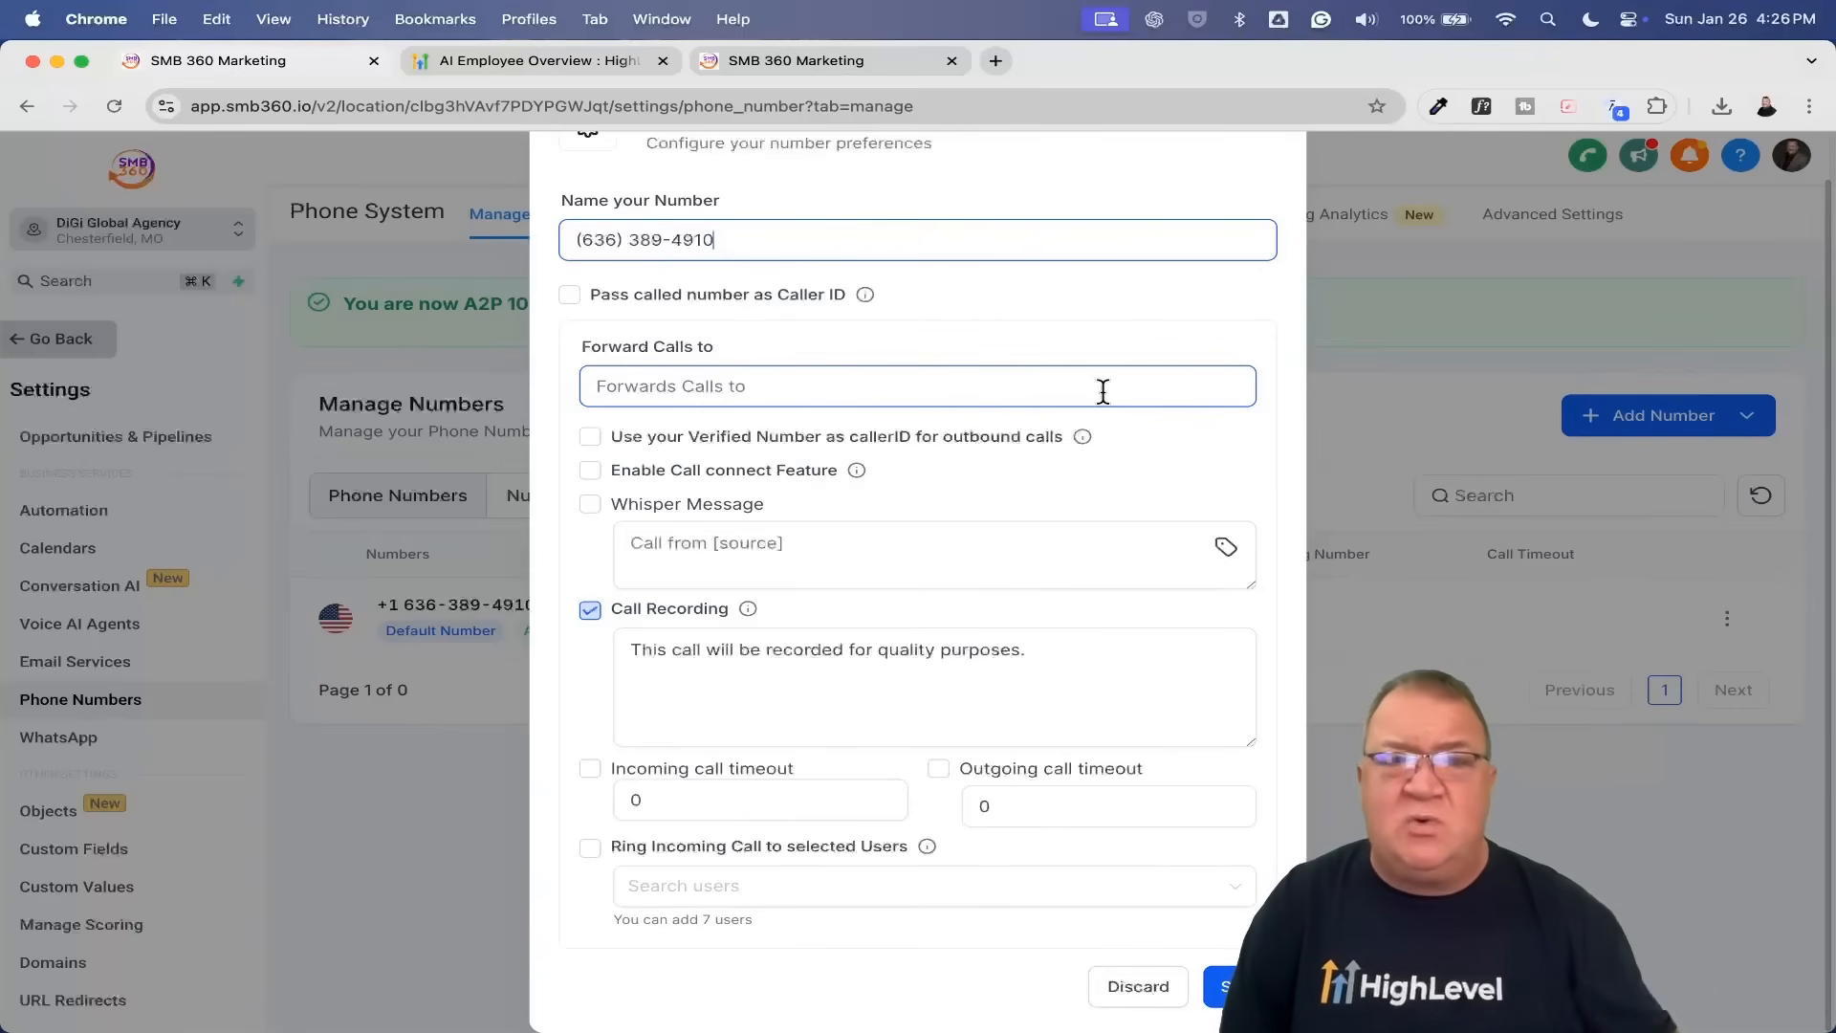
{"action": "left_click", "coordinate": [1224, 986]}
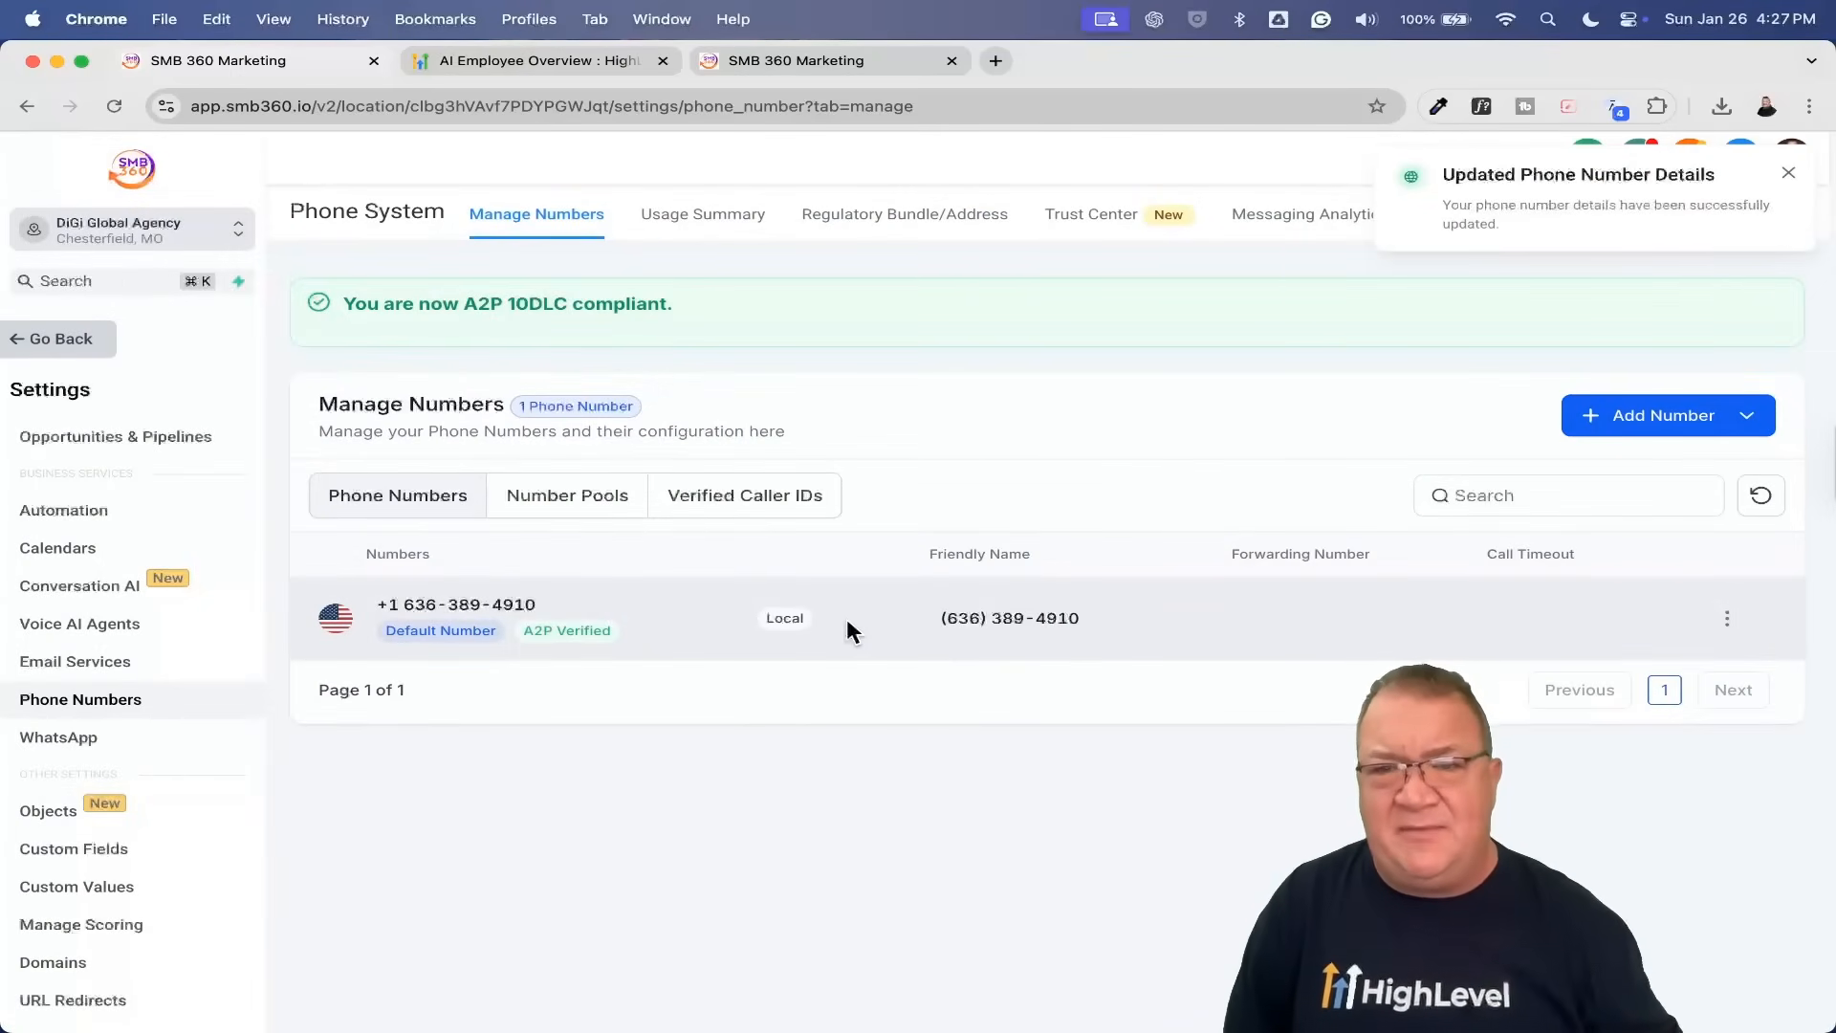
{"action": "left_click", "coordinate": [1789, 173]}
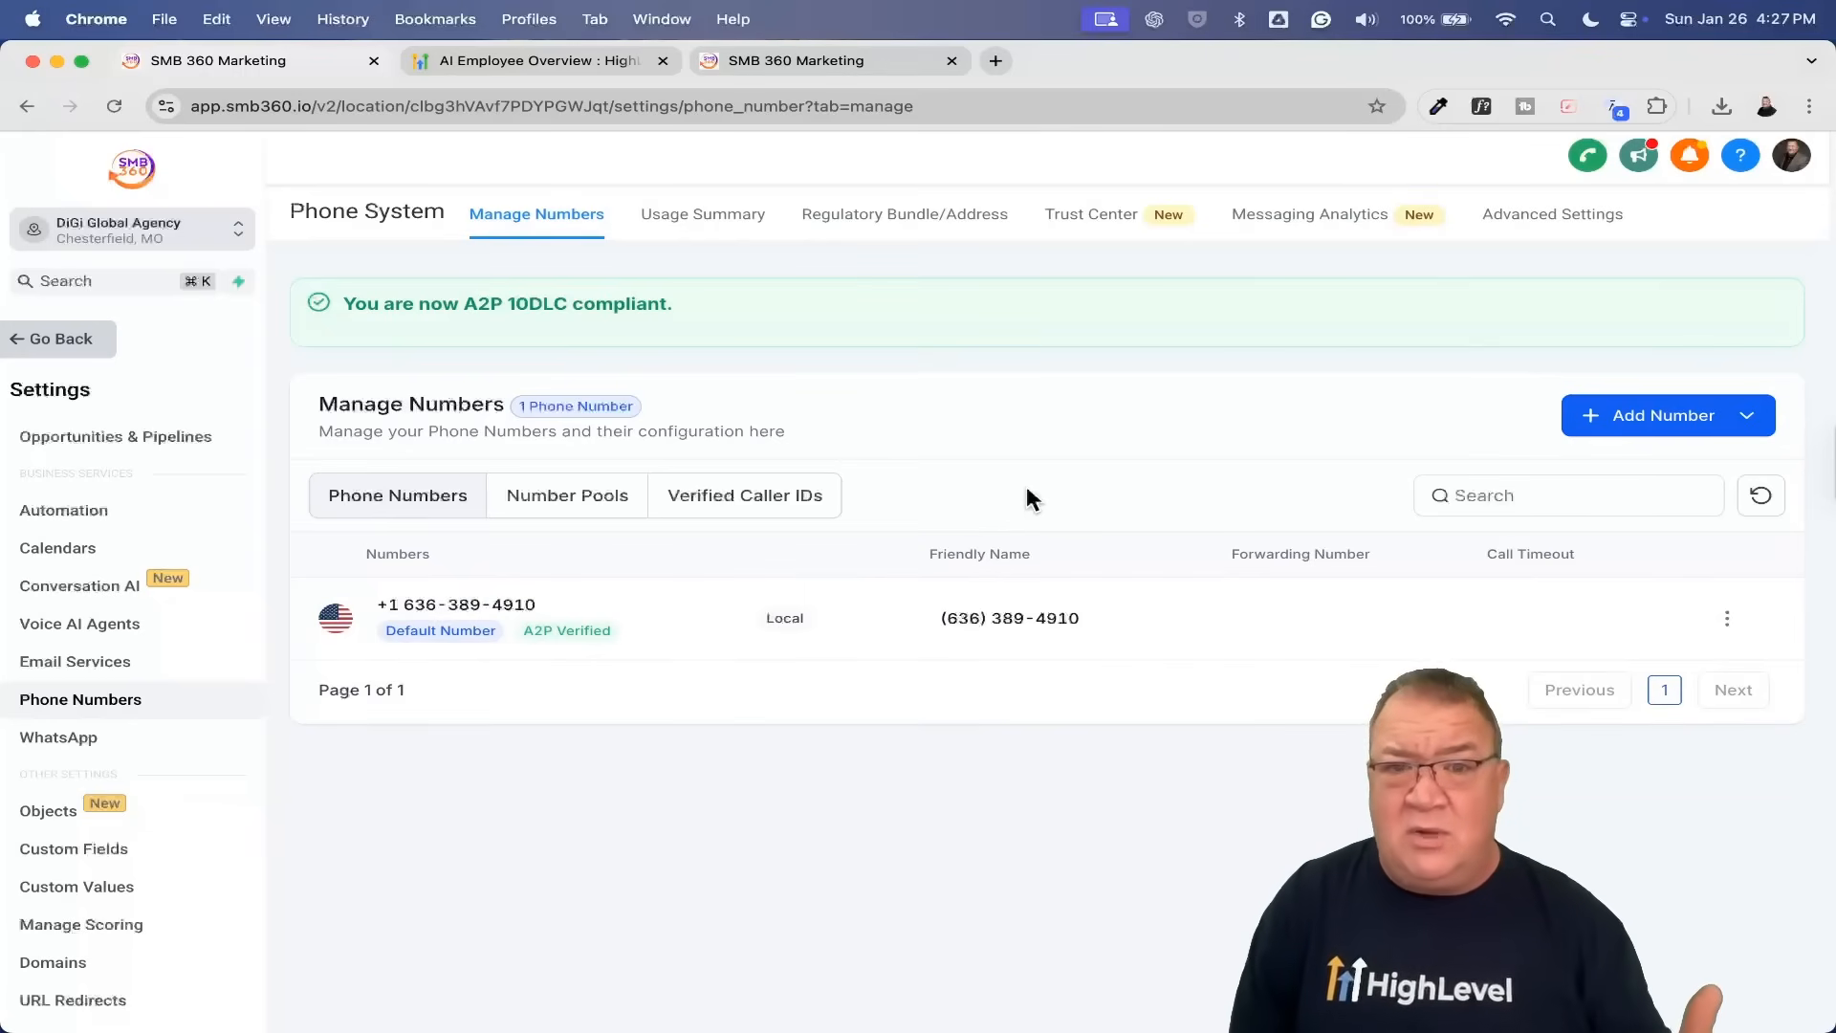
Step: Delete both records from the Contacts list, entering DELETE as the confirmation
{"action": "left_click", "coordinate": [67, 344]}
{"action": "left_click", "coordinate": [96, 495]}
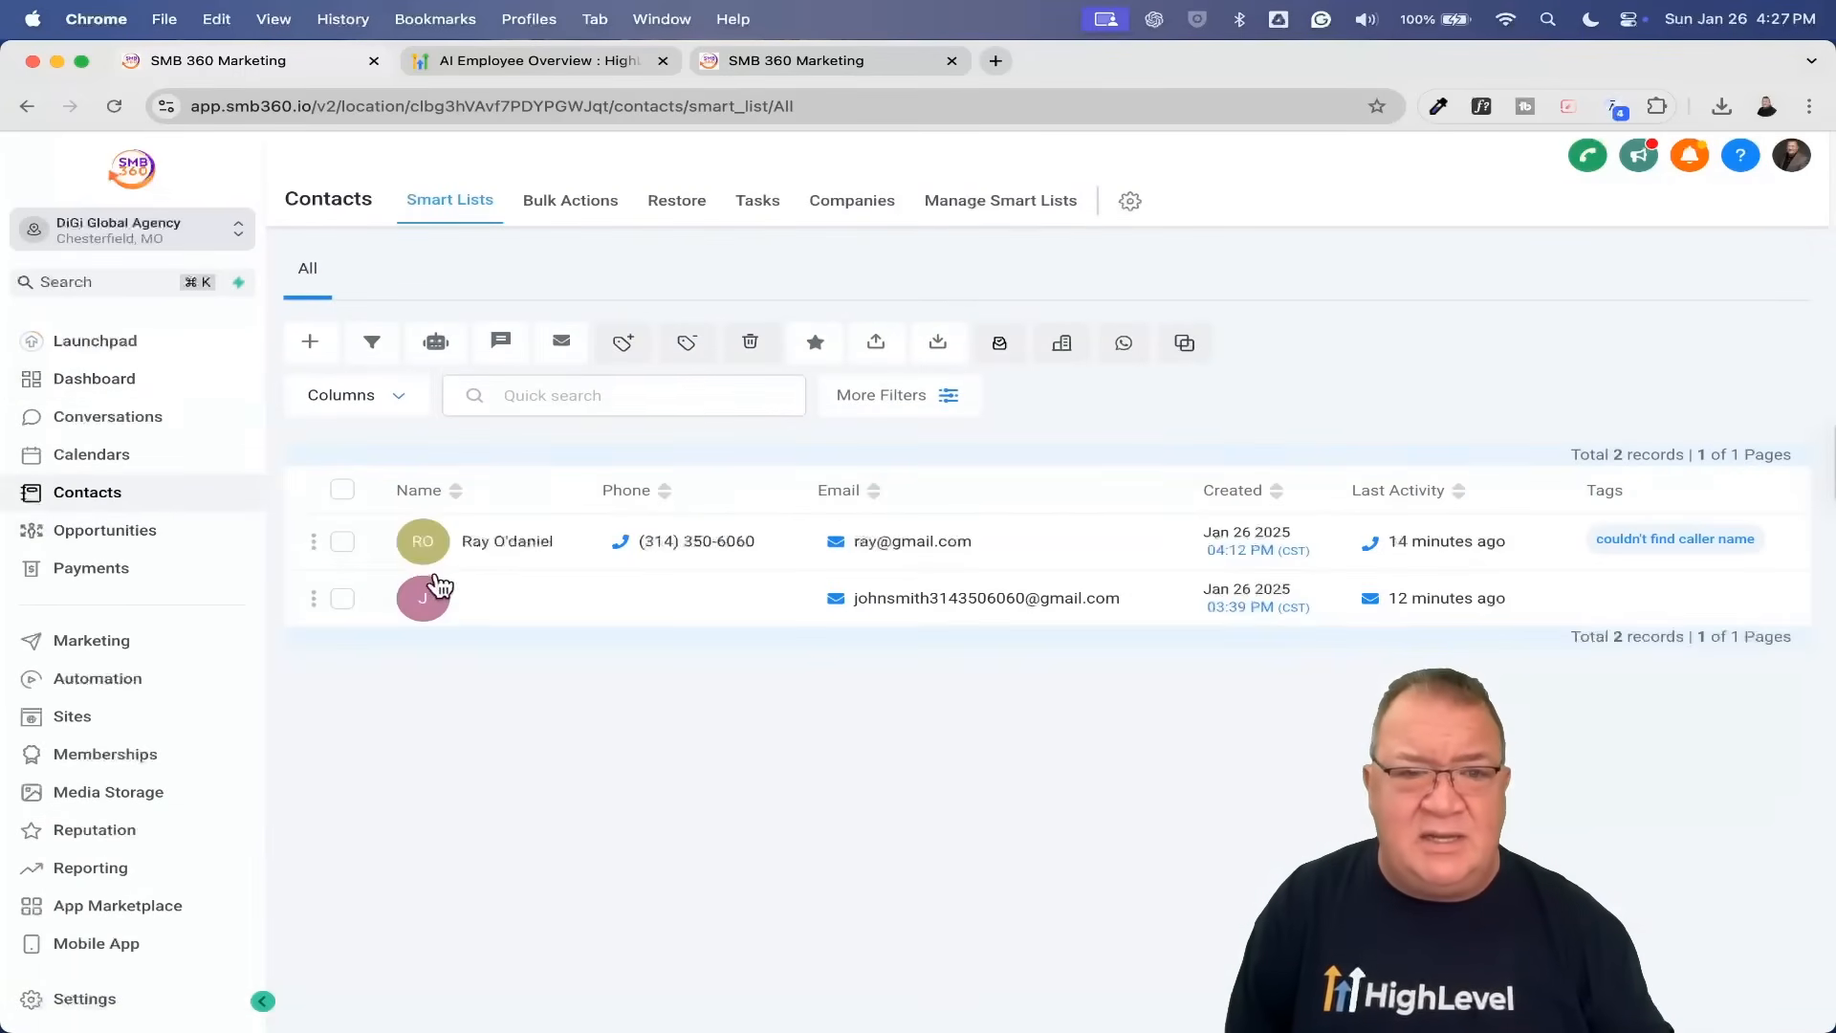
{"action": "left_click", "coordinate": [343, 541]}
{"action": "left_click", "coordinate": [342, 599]}
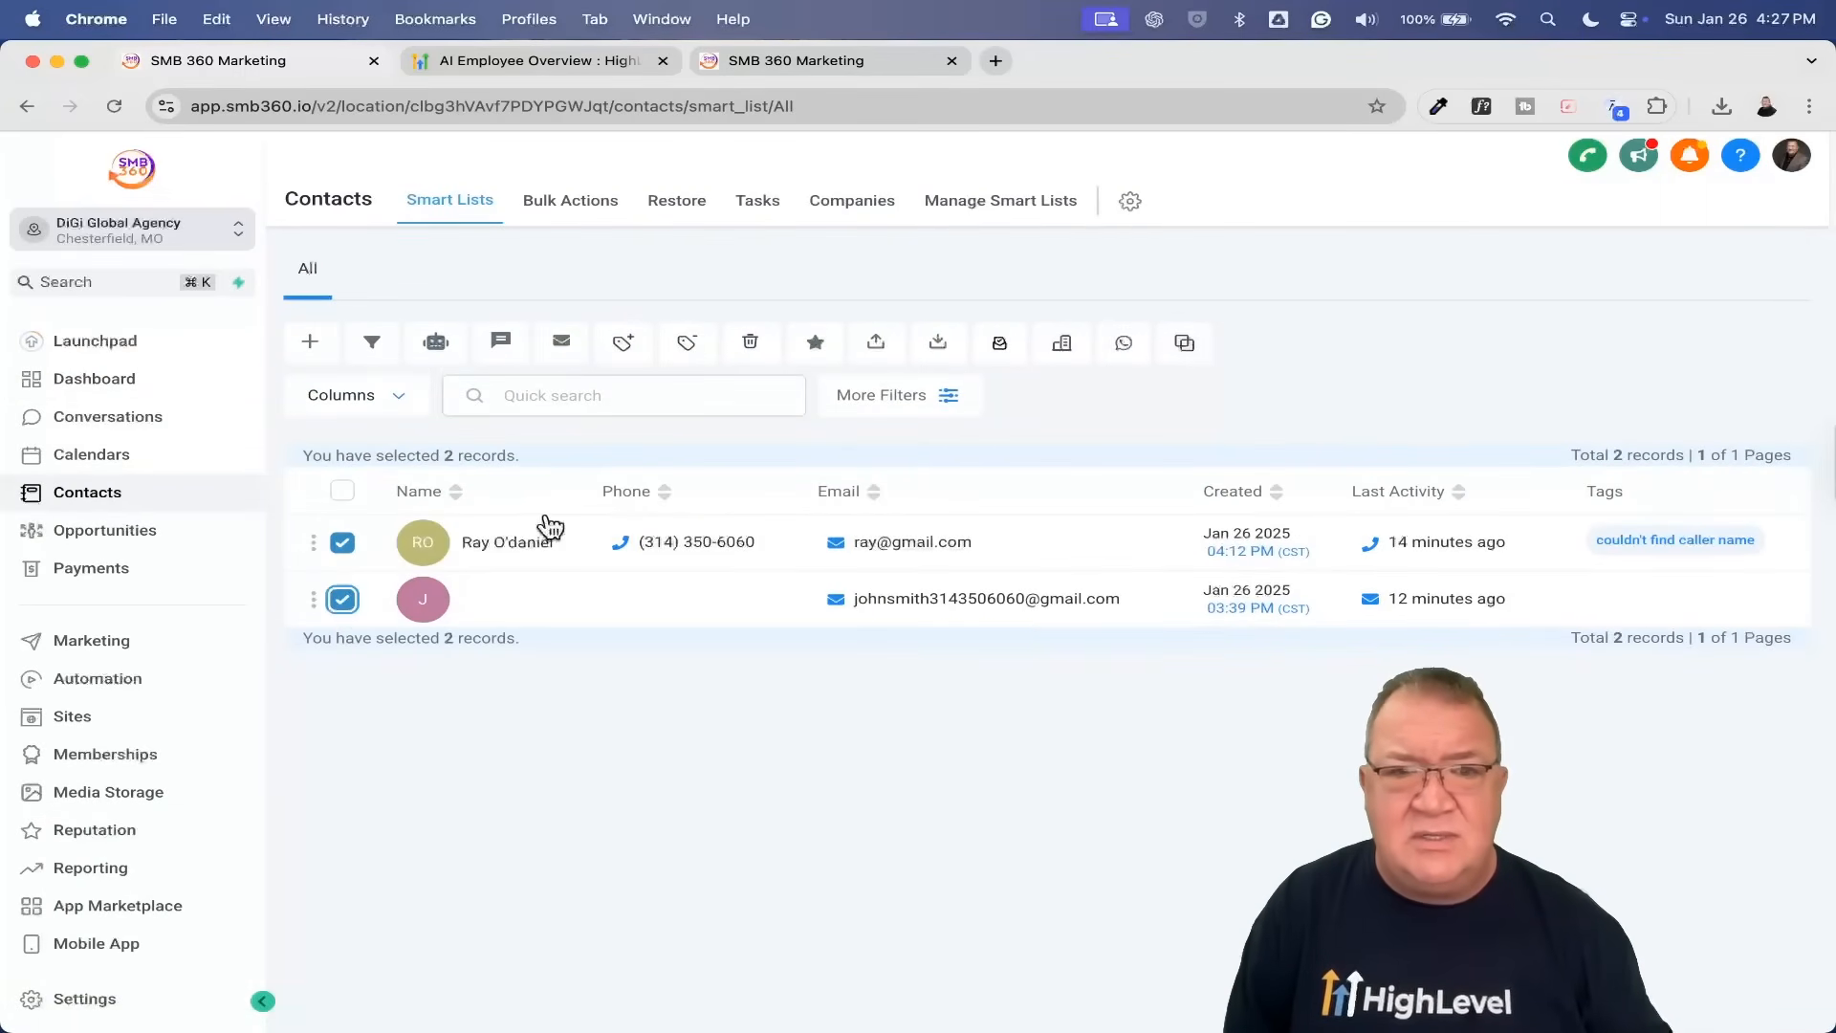
{"action": "left_click", "coordinate": [750, 341]}
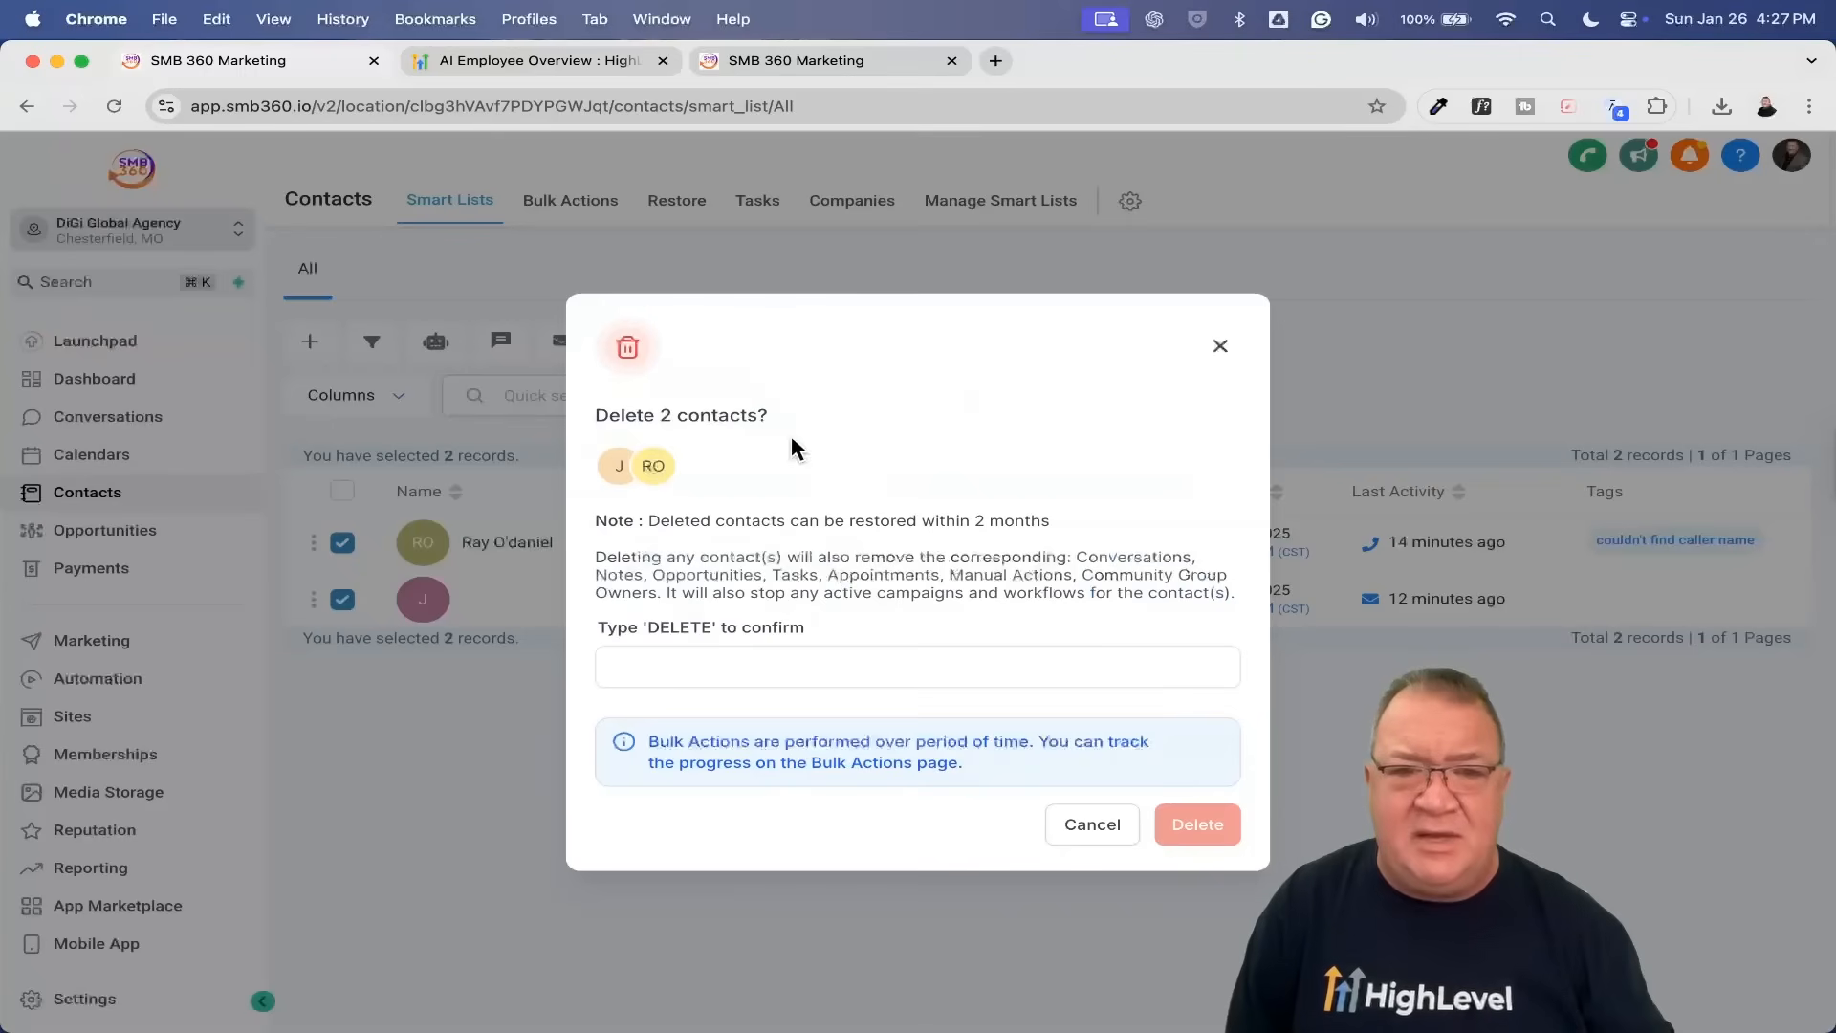
{"action": "left_click", "coordinate": [720, 665]}
{"action": "type", "text": "DELE"}
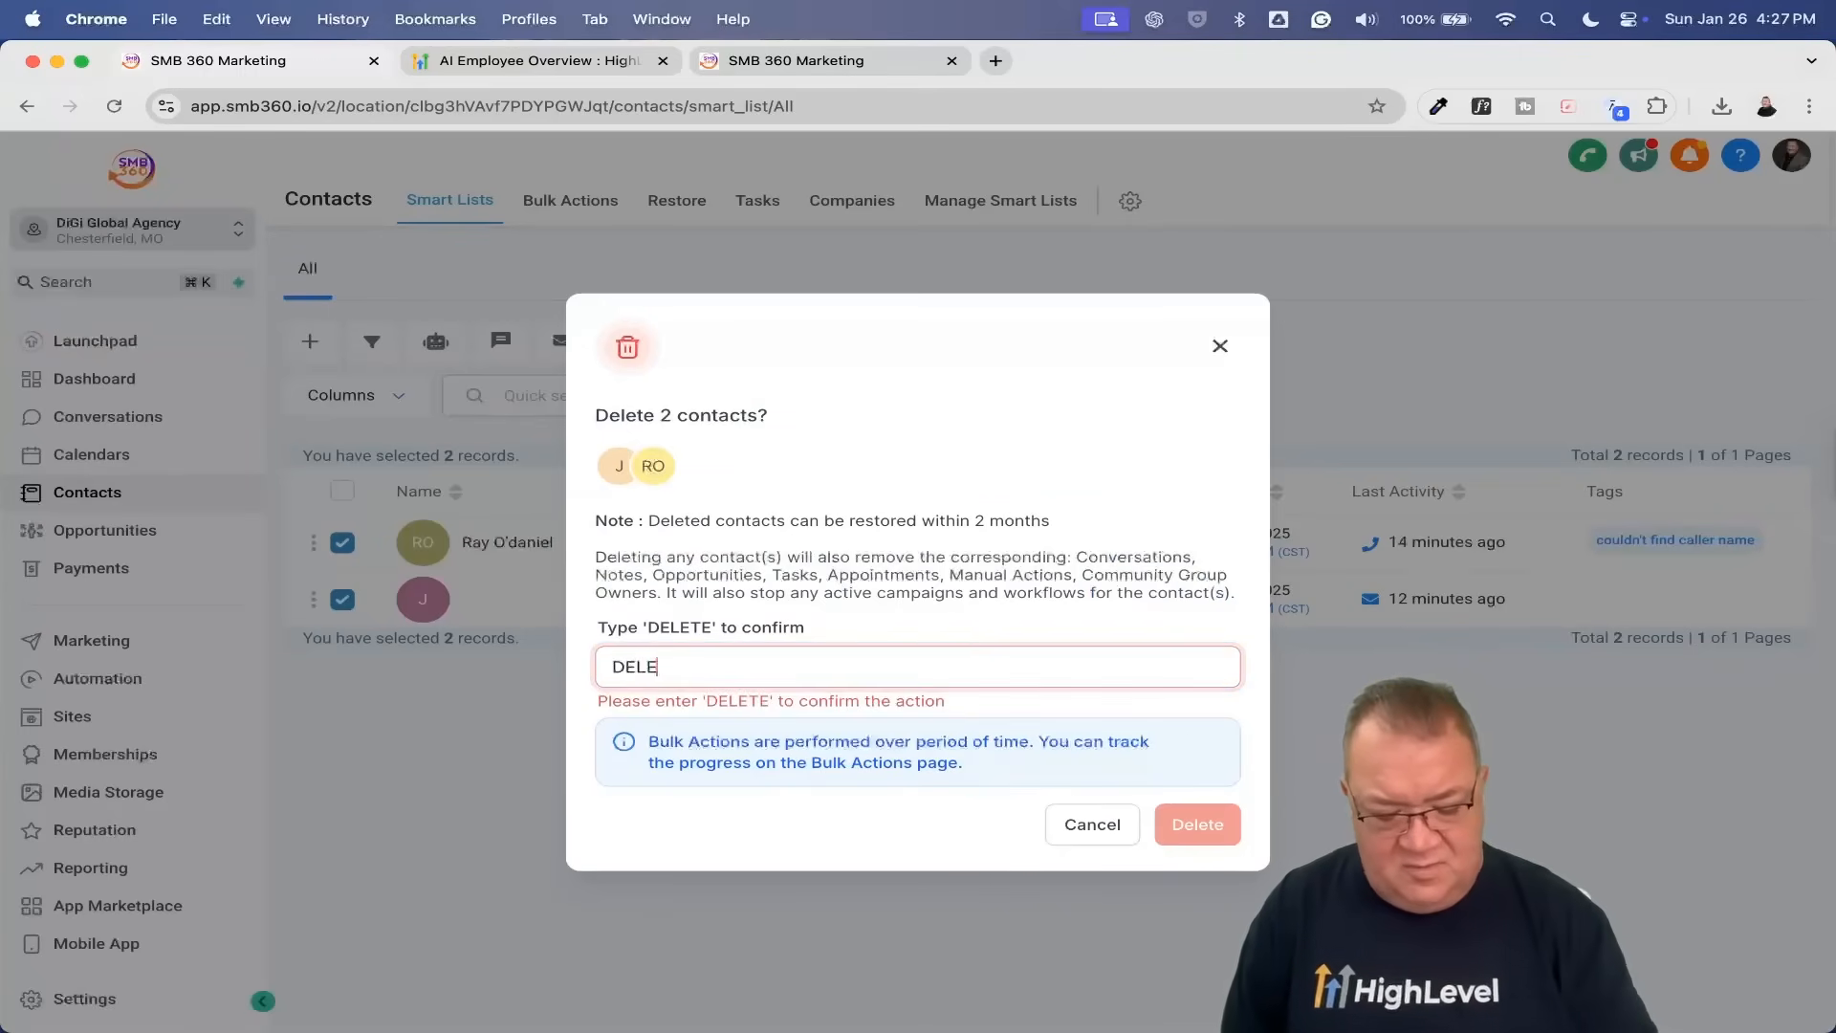
{"action": "type", "text": "TE"}
{"action": "left_click", "coordinate": [1195, 830]}
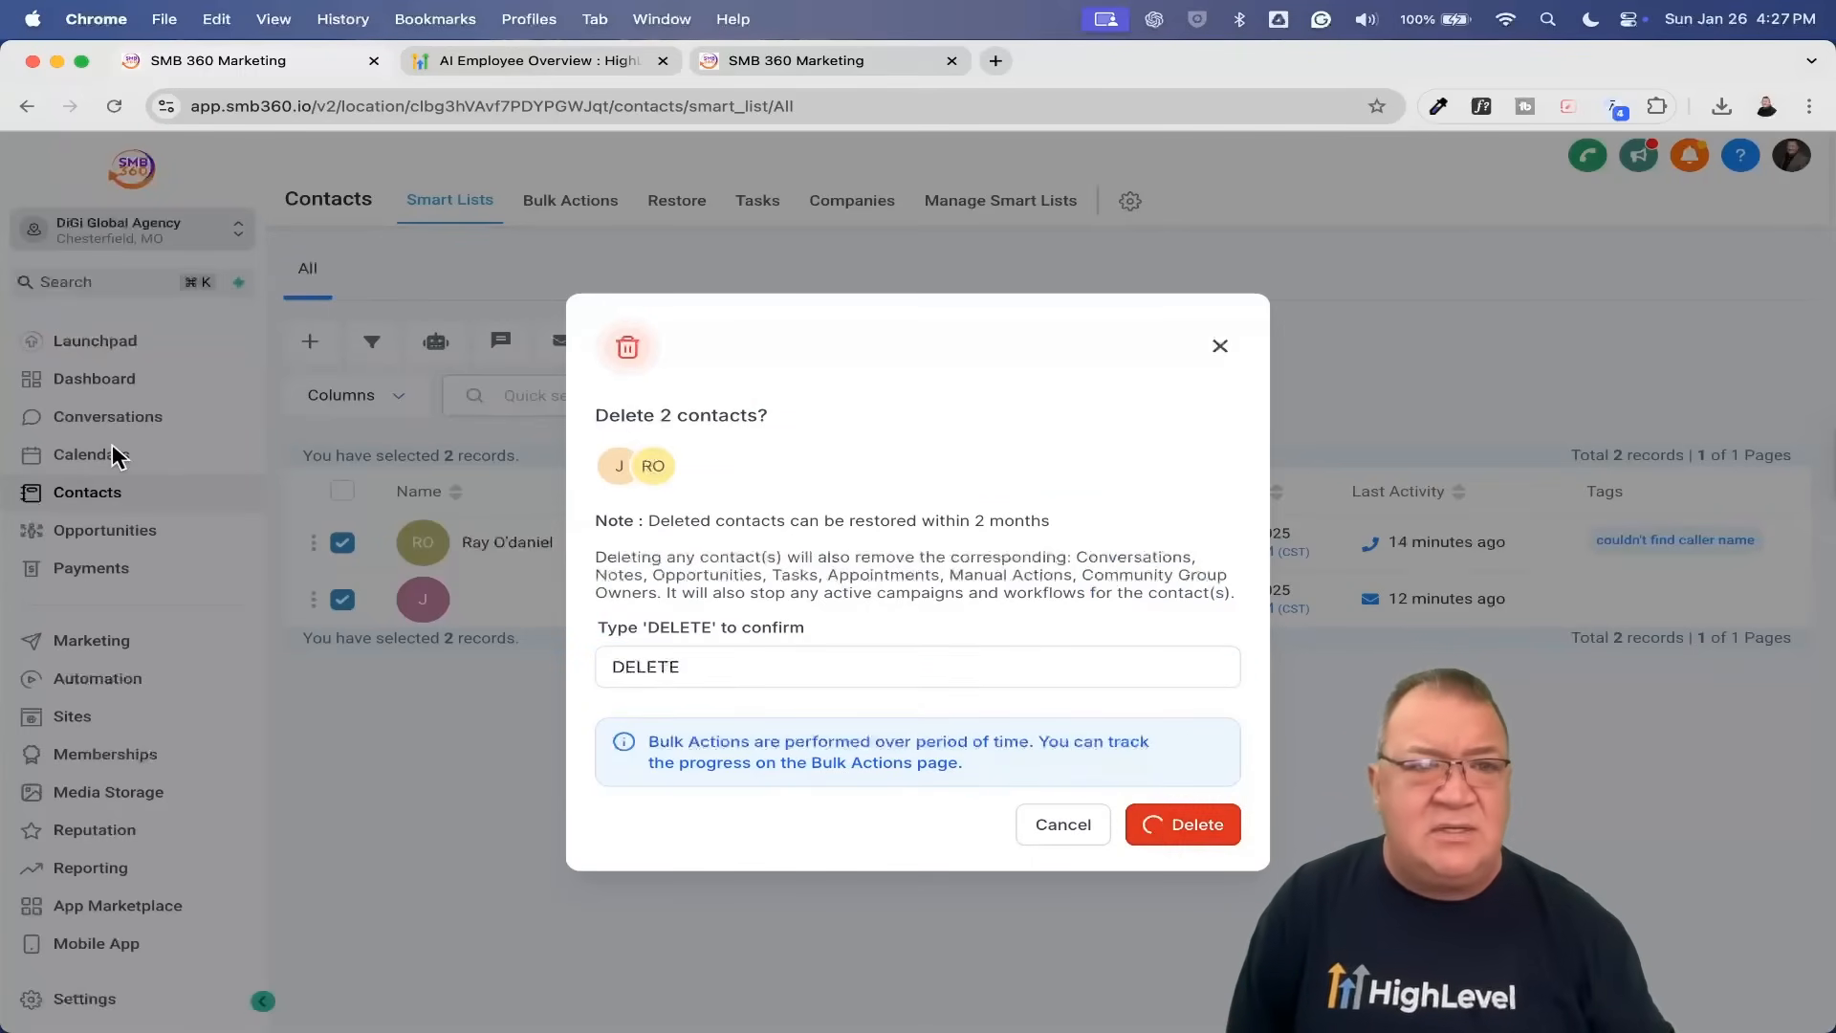
{"action": "left_click", "coordinate": [959, 630]}
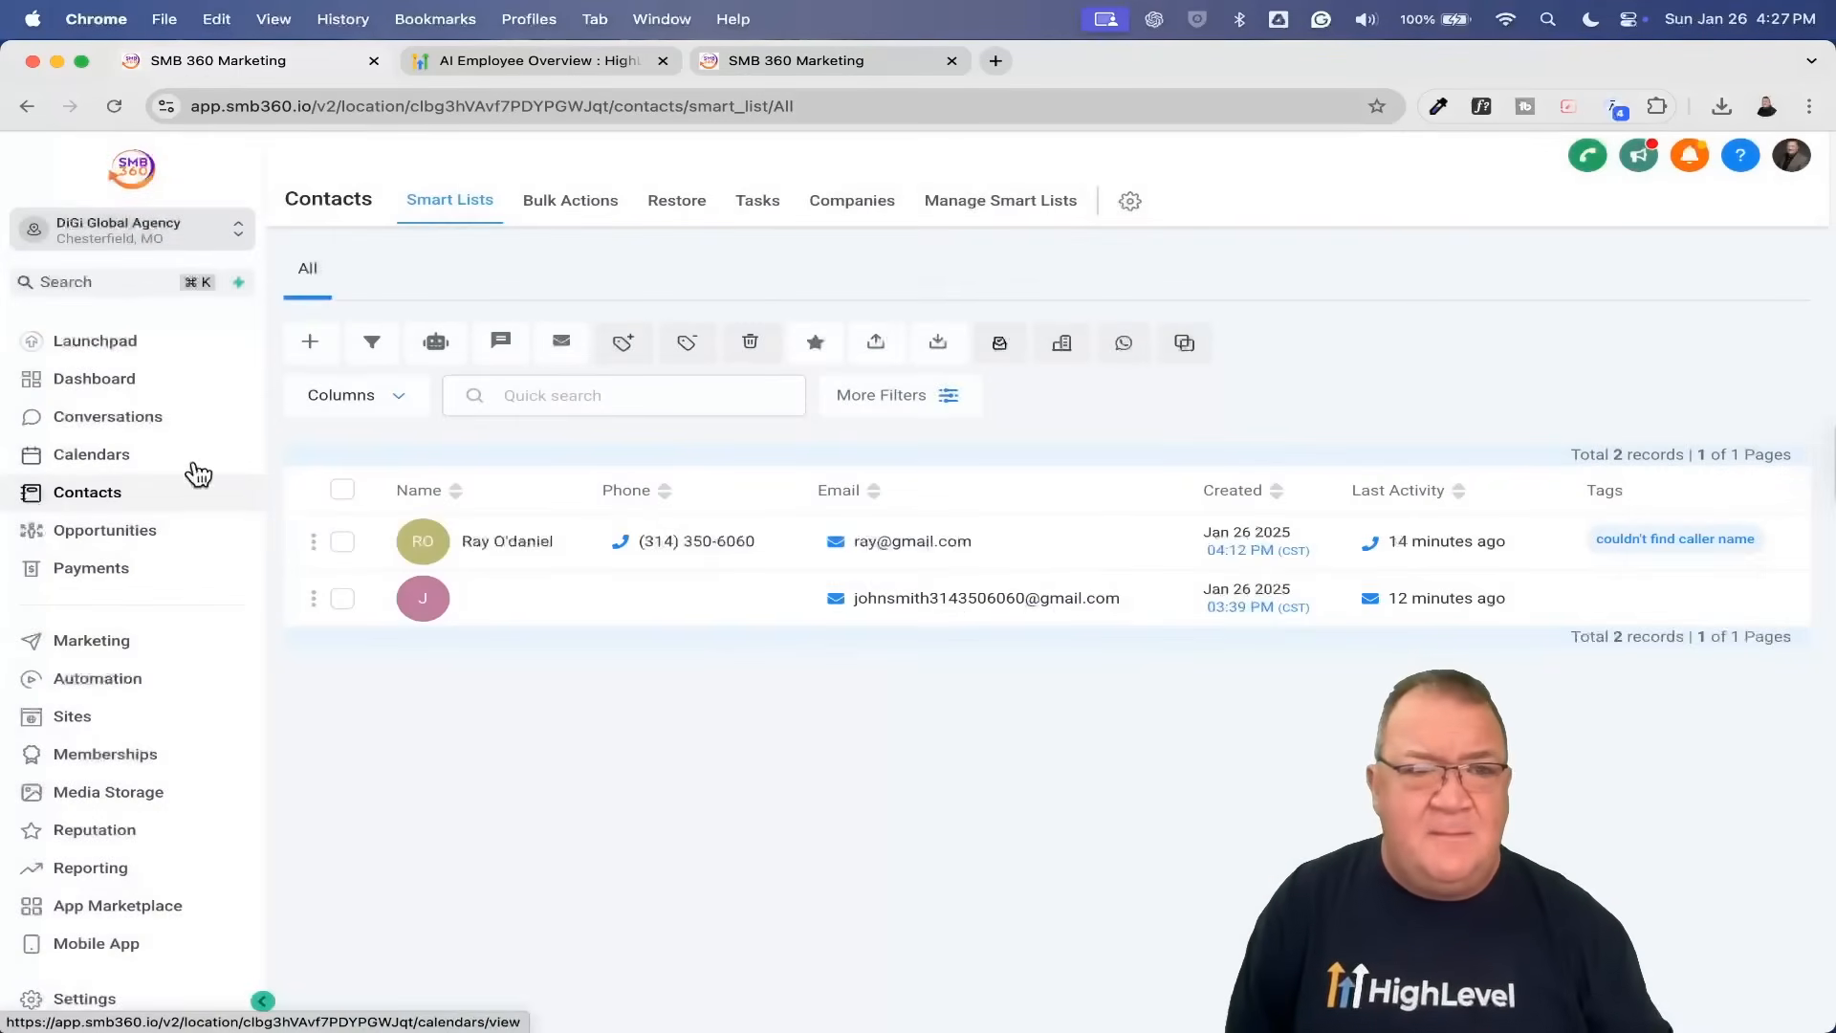
Step: Start creating a new Voice AI agent and set its voice to Ryan - Dynamic
{"action": "left_click", "coordinate": [84, 999]}
{"action": "left_click", "coordinate": [84, 769]}
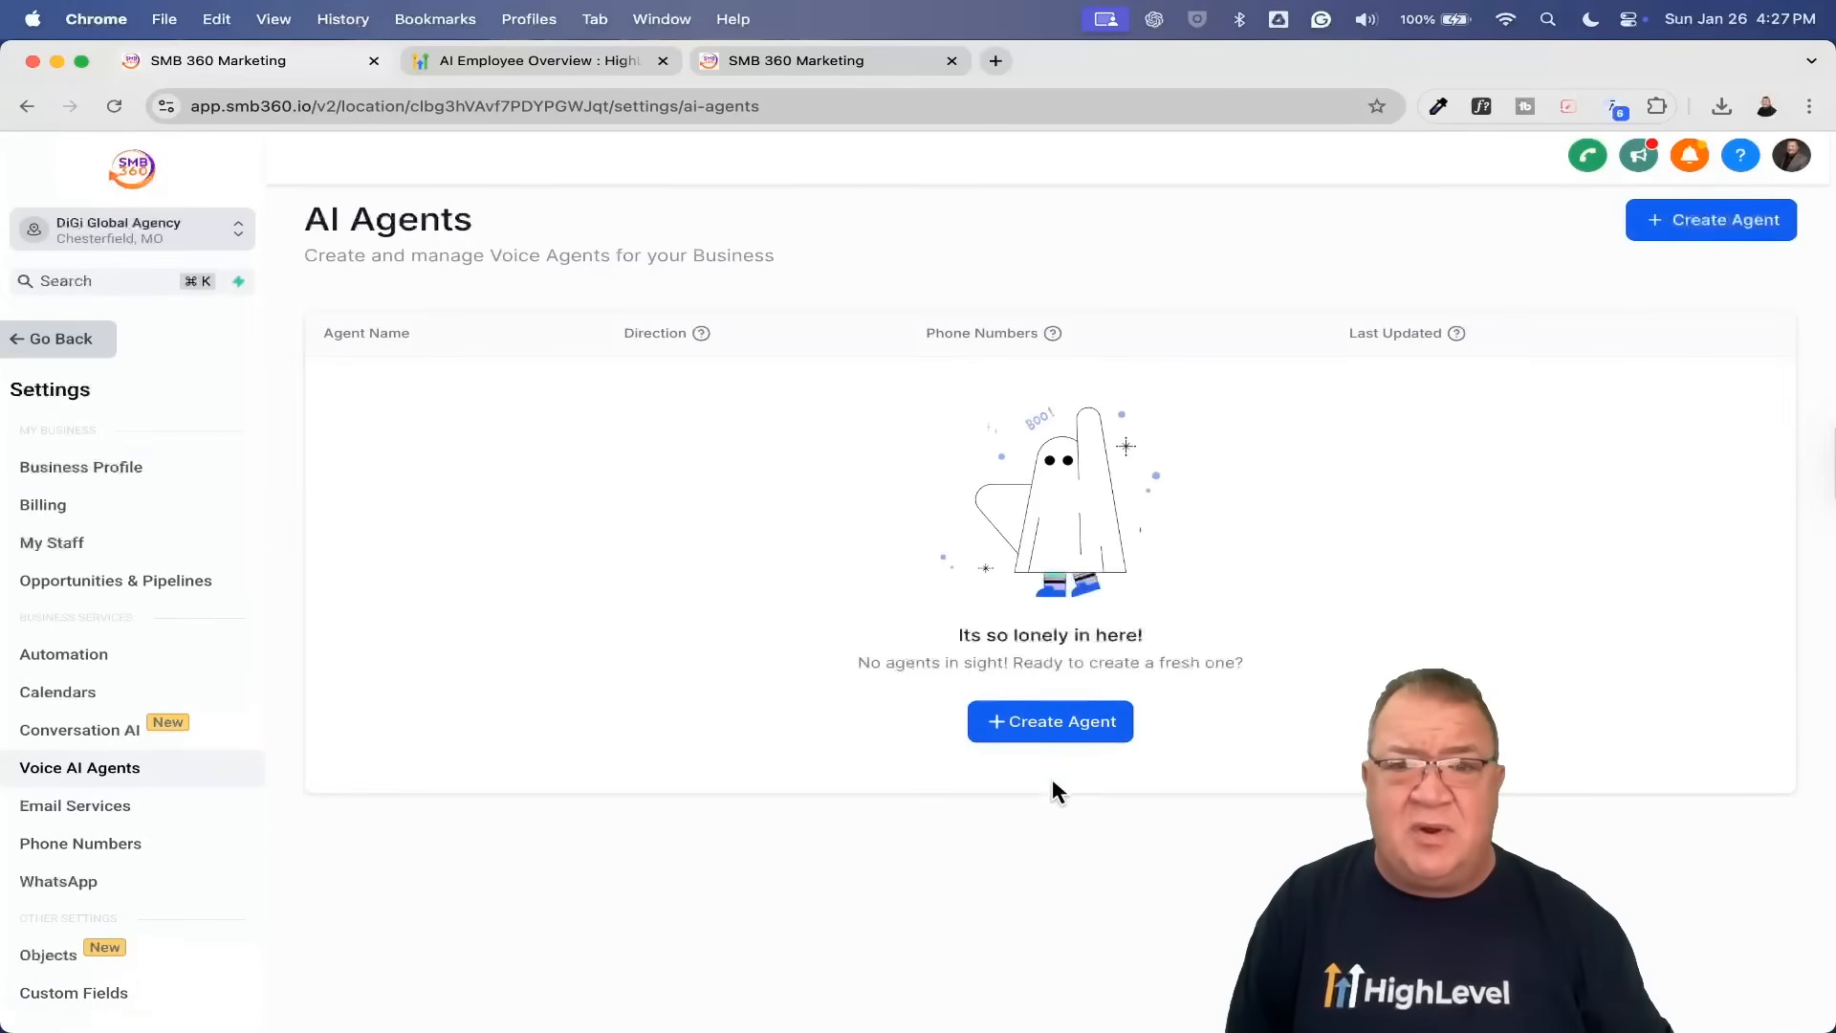
{"action": "left_click", "coordinate": [1026, 724]}
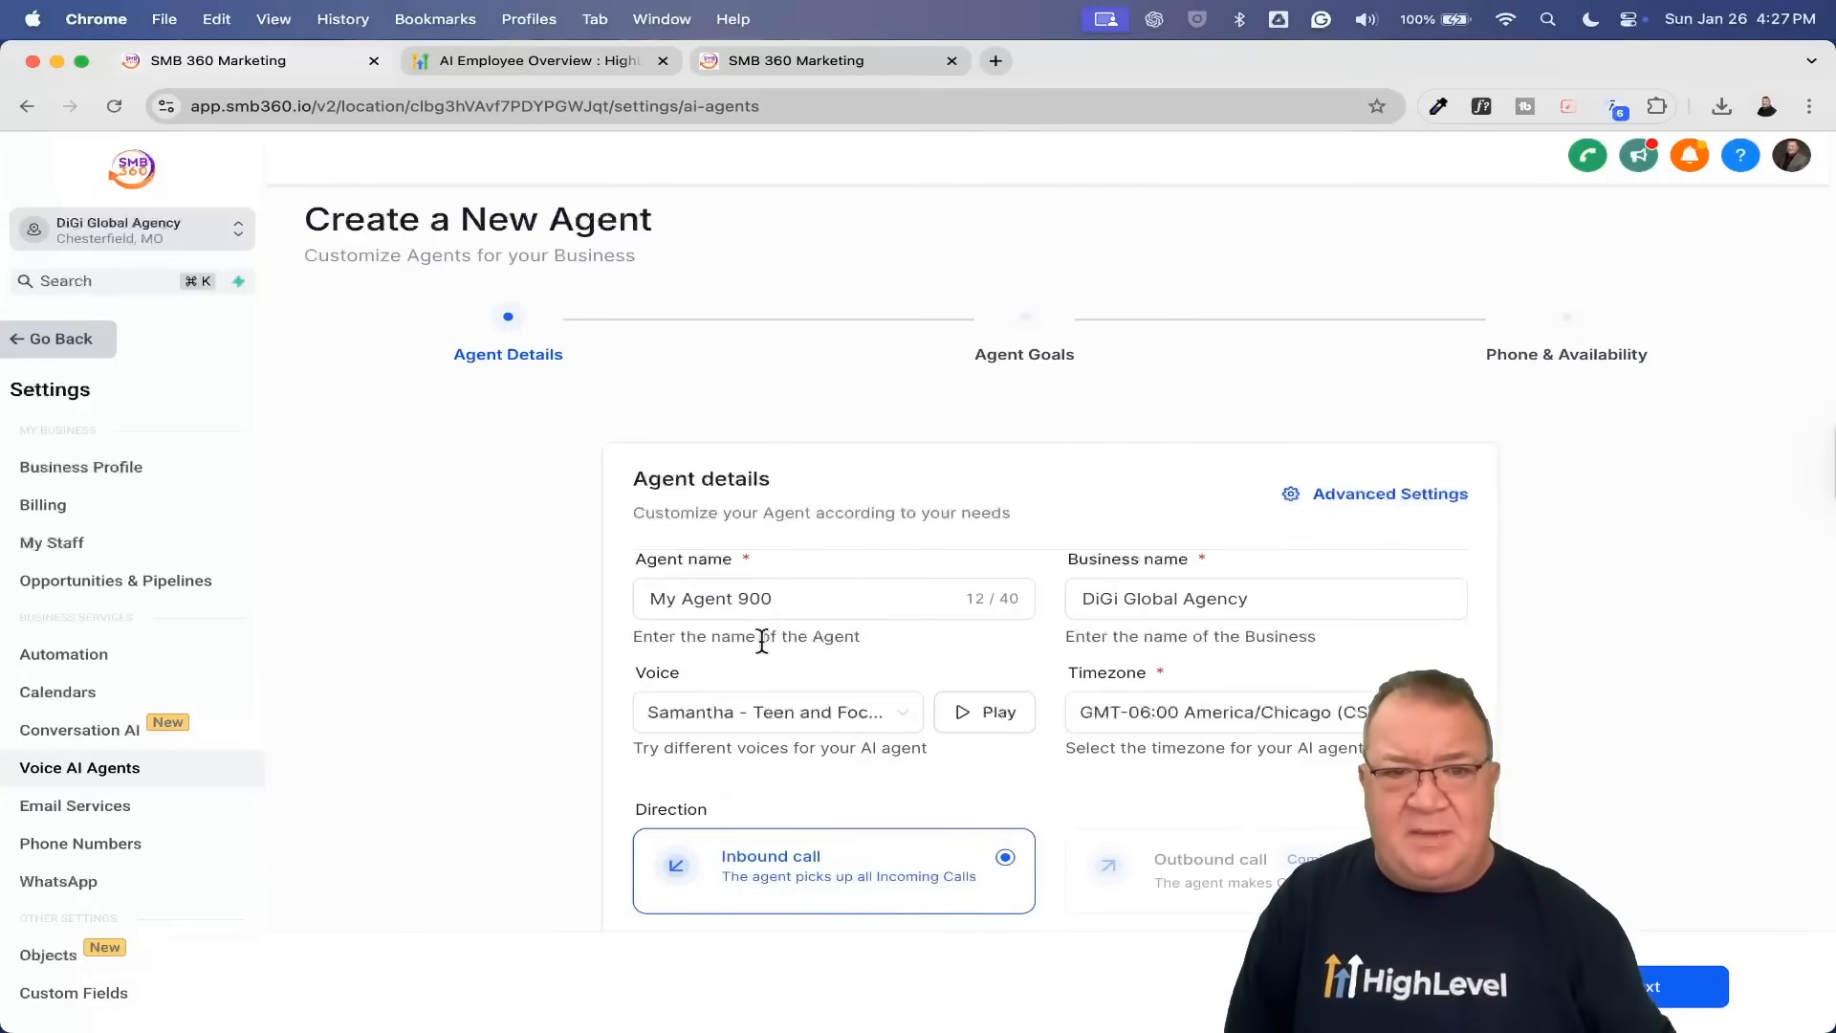
{"action": "left_click_drag", "start_coordinate": [791, 599], "coordinate": [484, 569]}
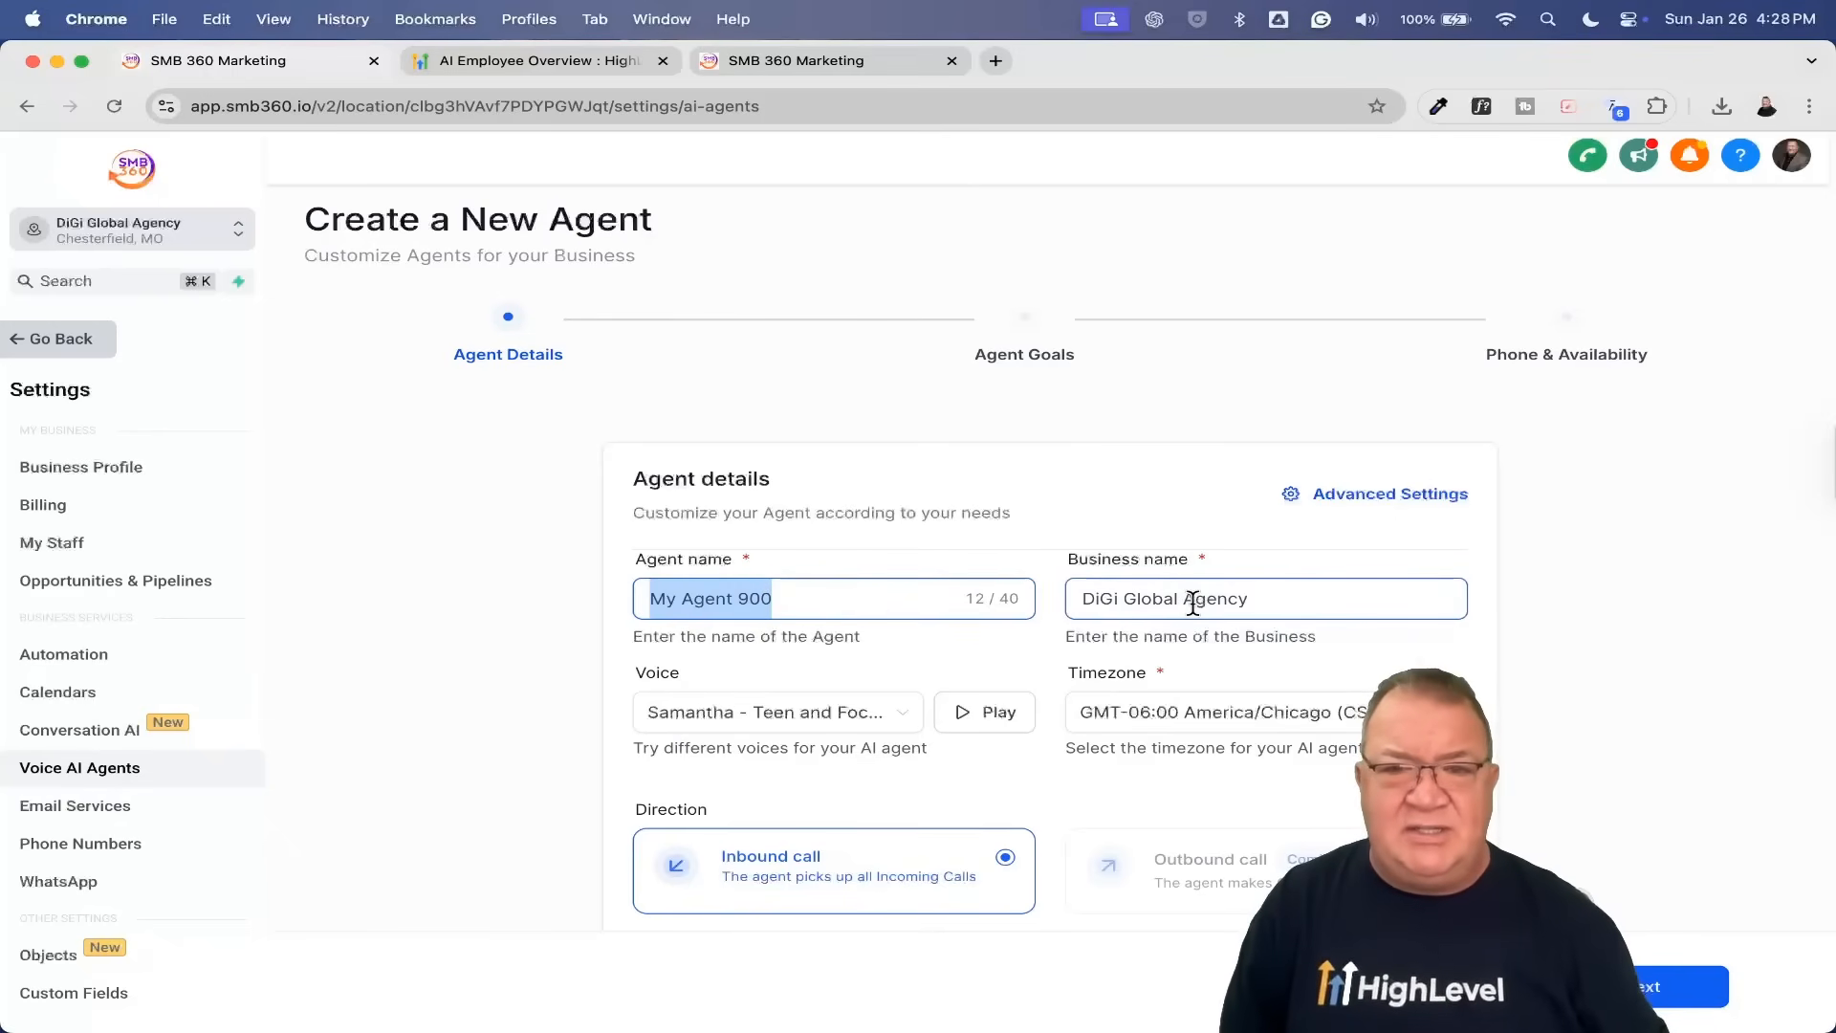
{"action": "scroll", "coordinate": [1580, 690], "scroll_direction": "down", "scroll_amount": 3}
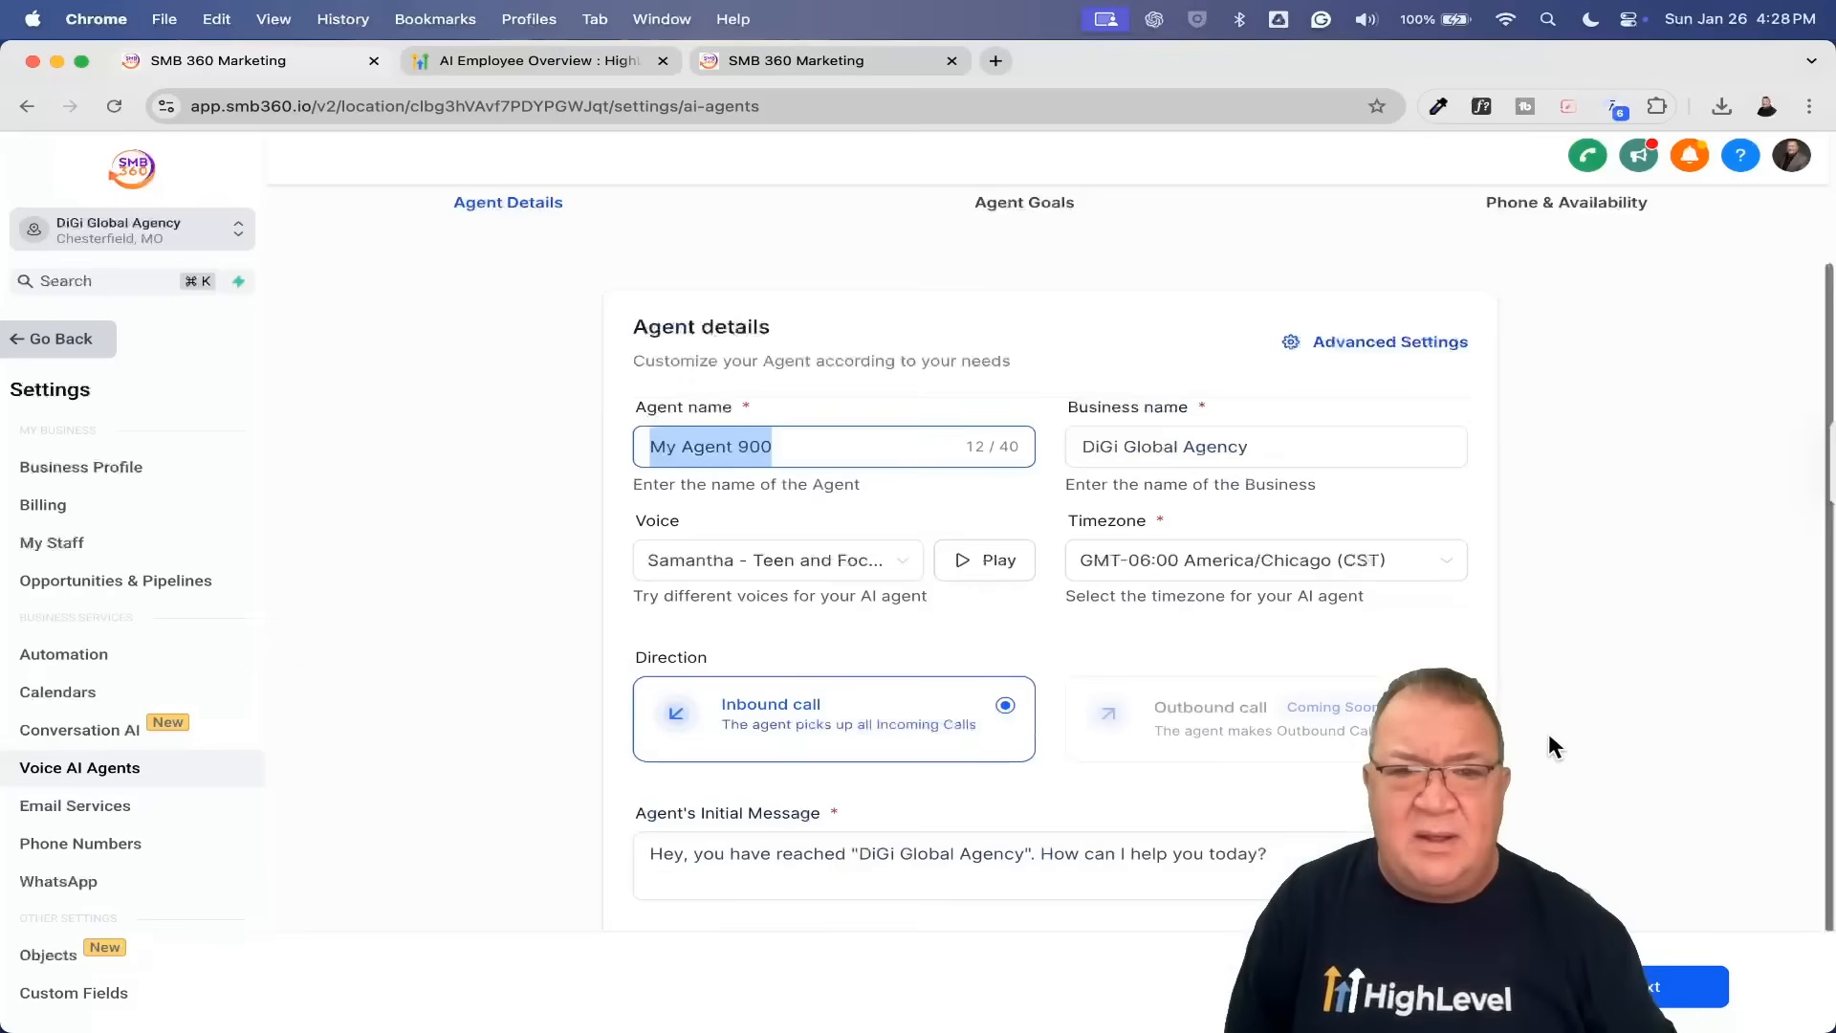
{"action": "left_click", "coordinate": [888, 570]}
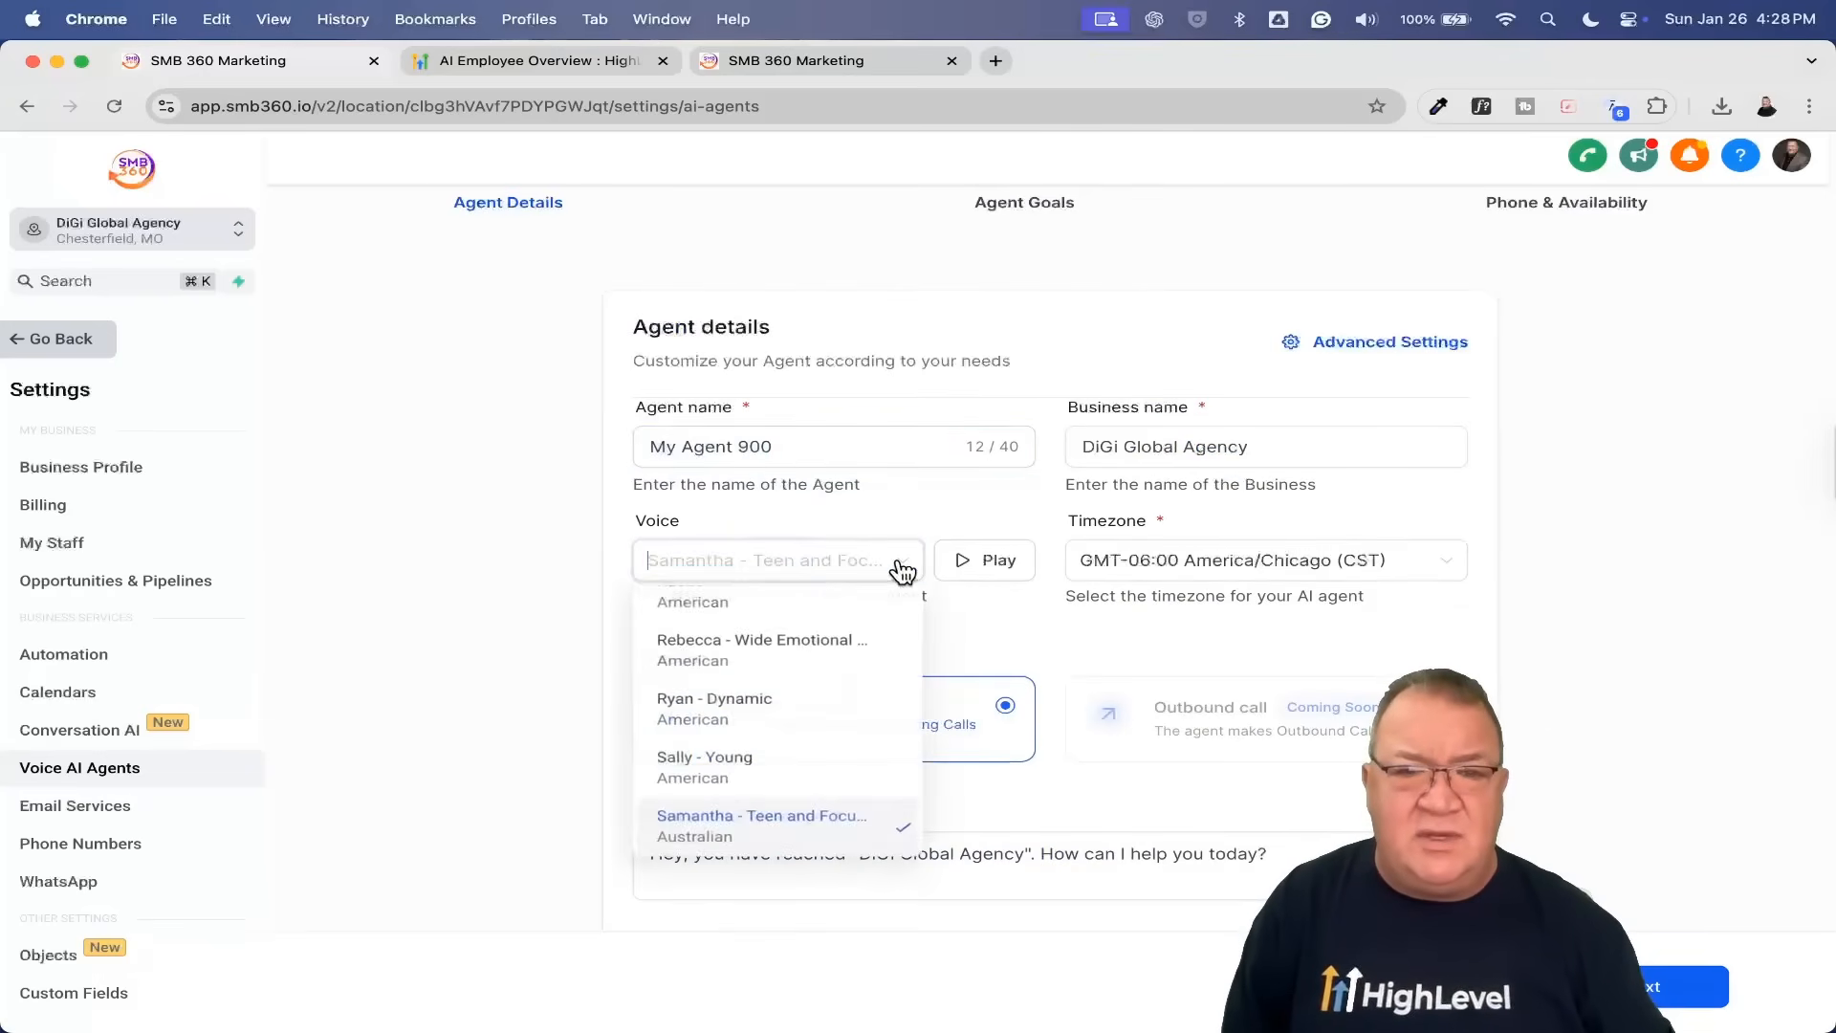
{"action": "left_click", "coordinate": [736, 706]}
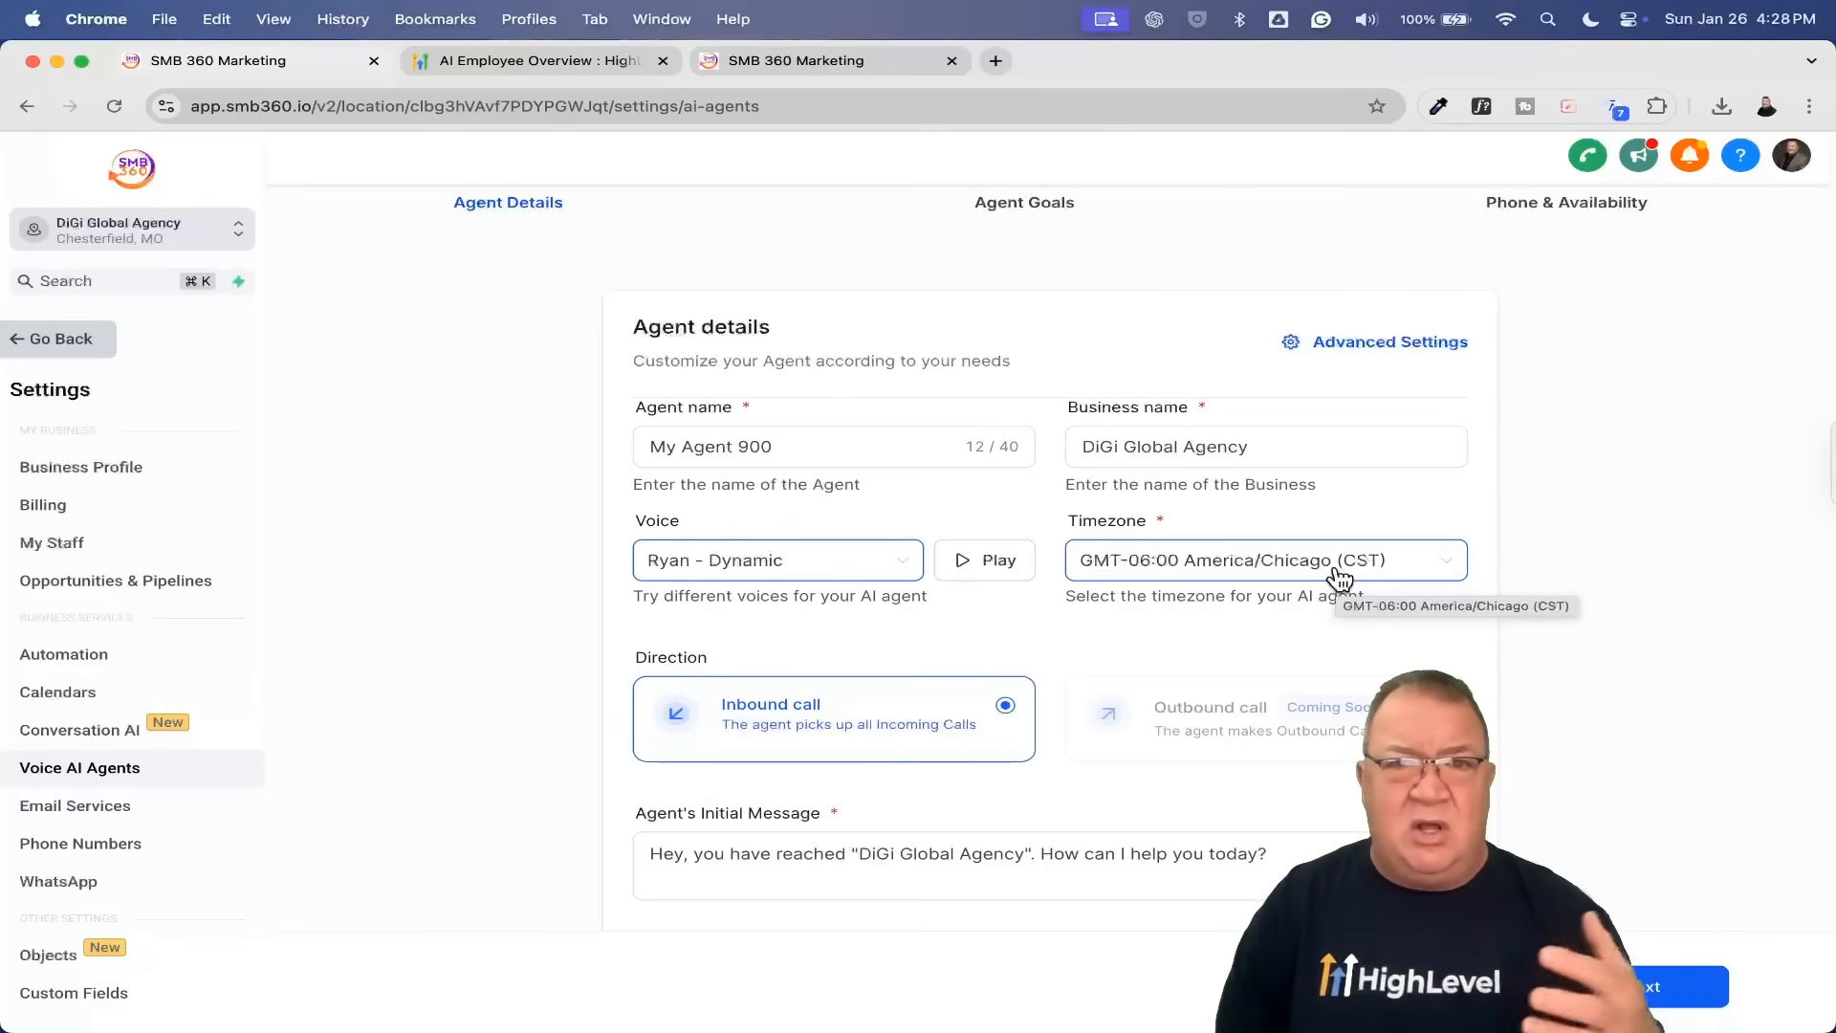
Step: Examine the agent's initial message and its advanced settings for call time limit and response speed
{"action": "scroll", "coordinate": [1340, 579], "scroll_direction": "down", "scroll_amount": 1}
{"action": "scroll", "coordinate": [1340, 578], "scroll_direction": "up", "scroll_amount": 1}
{"action": "left_click", "coordinate": [934, 852]}
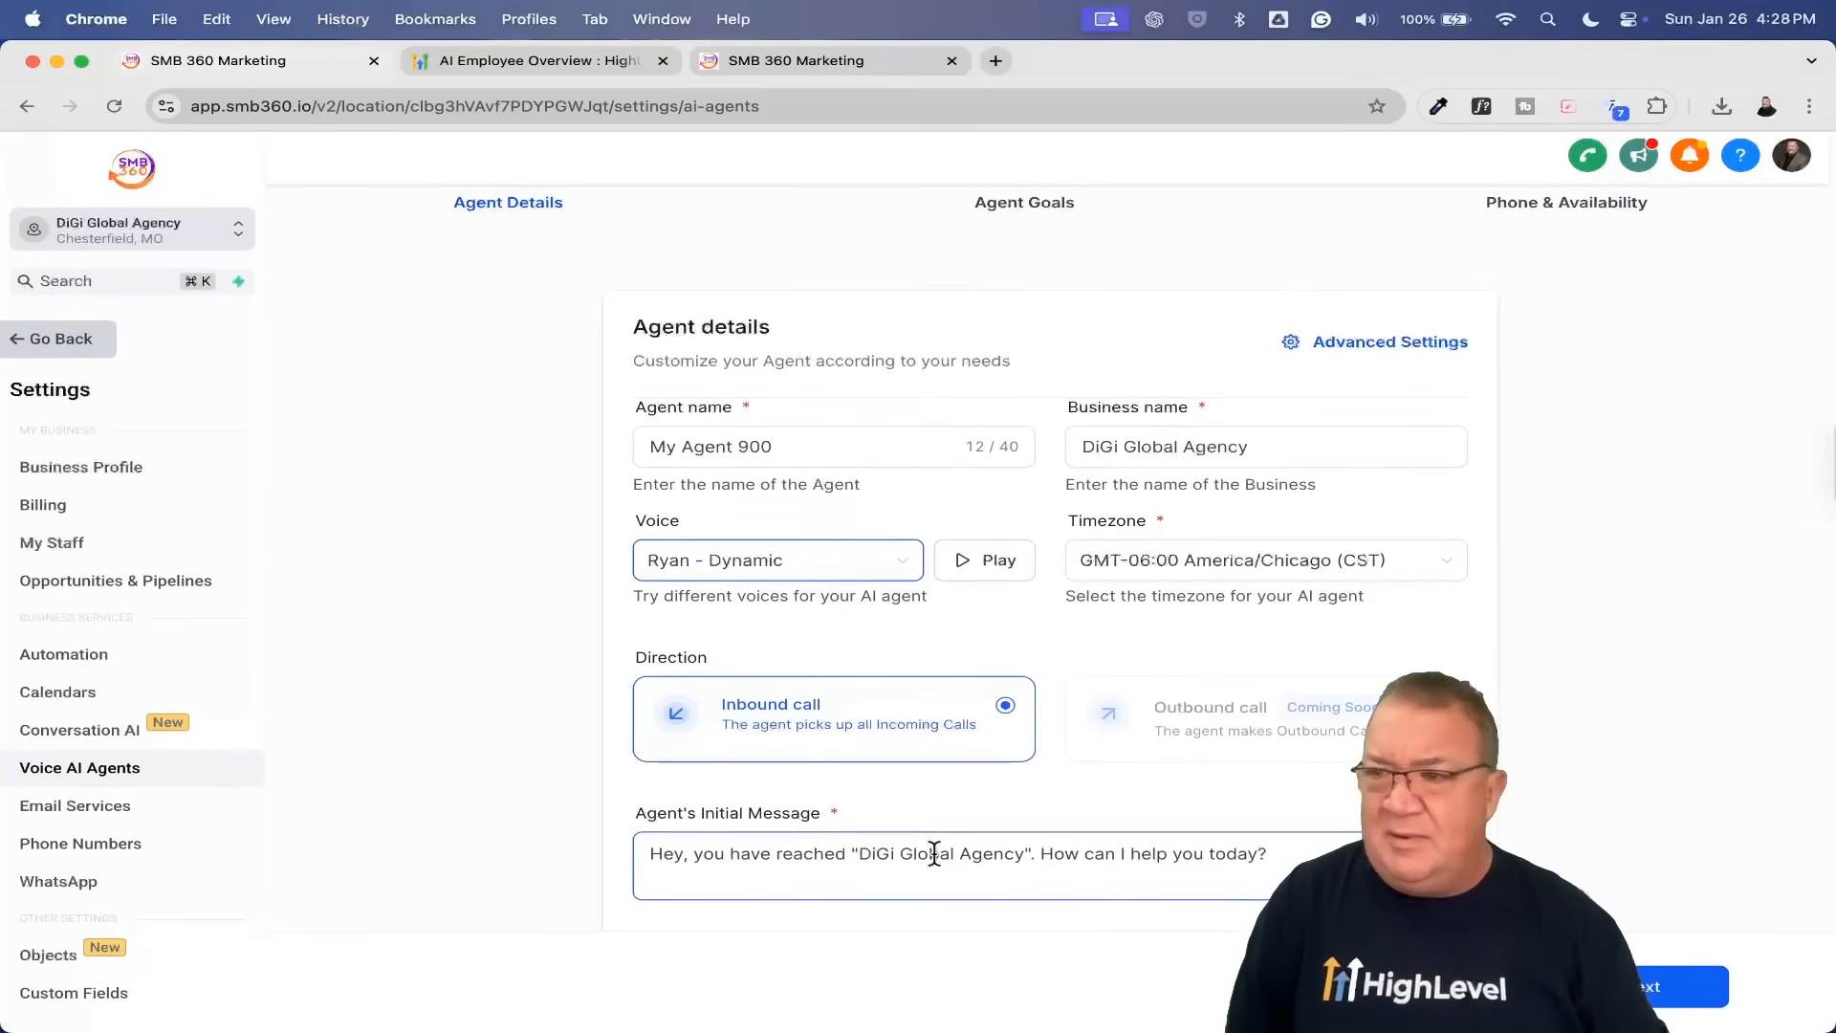
{"action": "scroll", "coordinate": [934, 852], "scroll_direction": "up", "scroll_amount": 5}
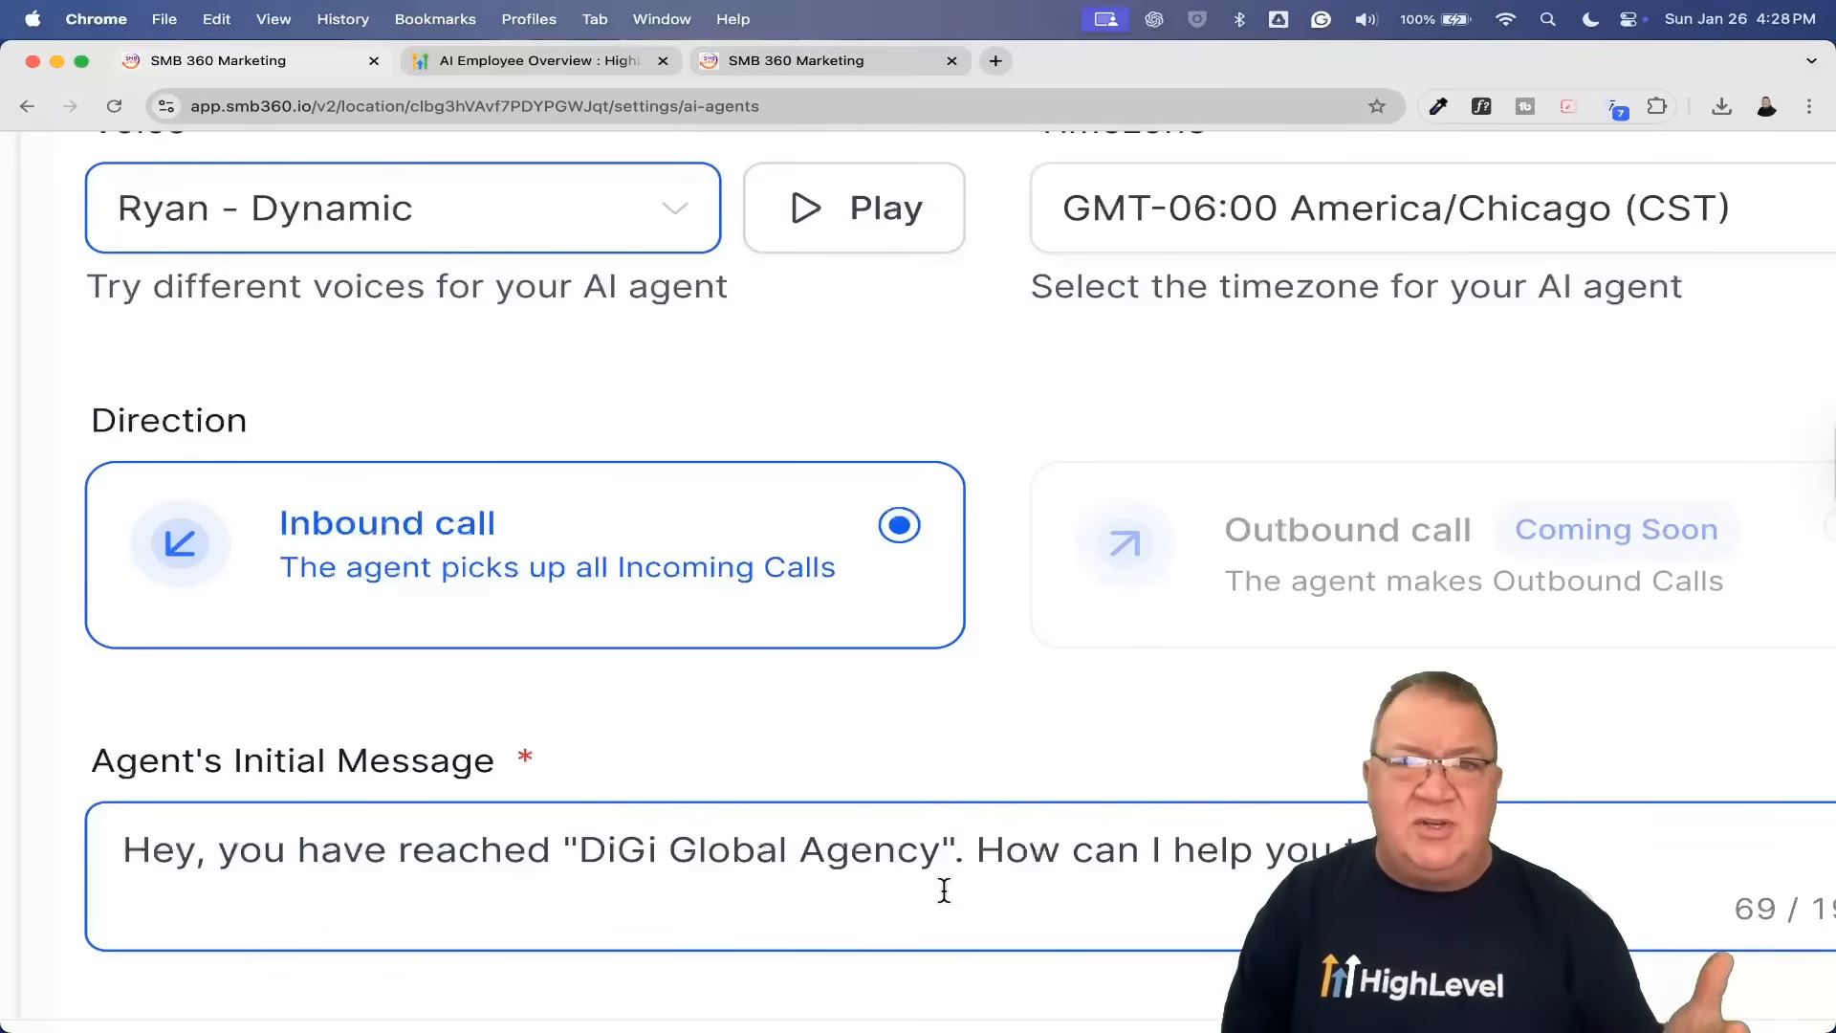
{"action": "scroll", "coordinate": [944, 889], "scroll_direction": "down", "scroll_amount": 5}
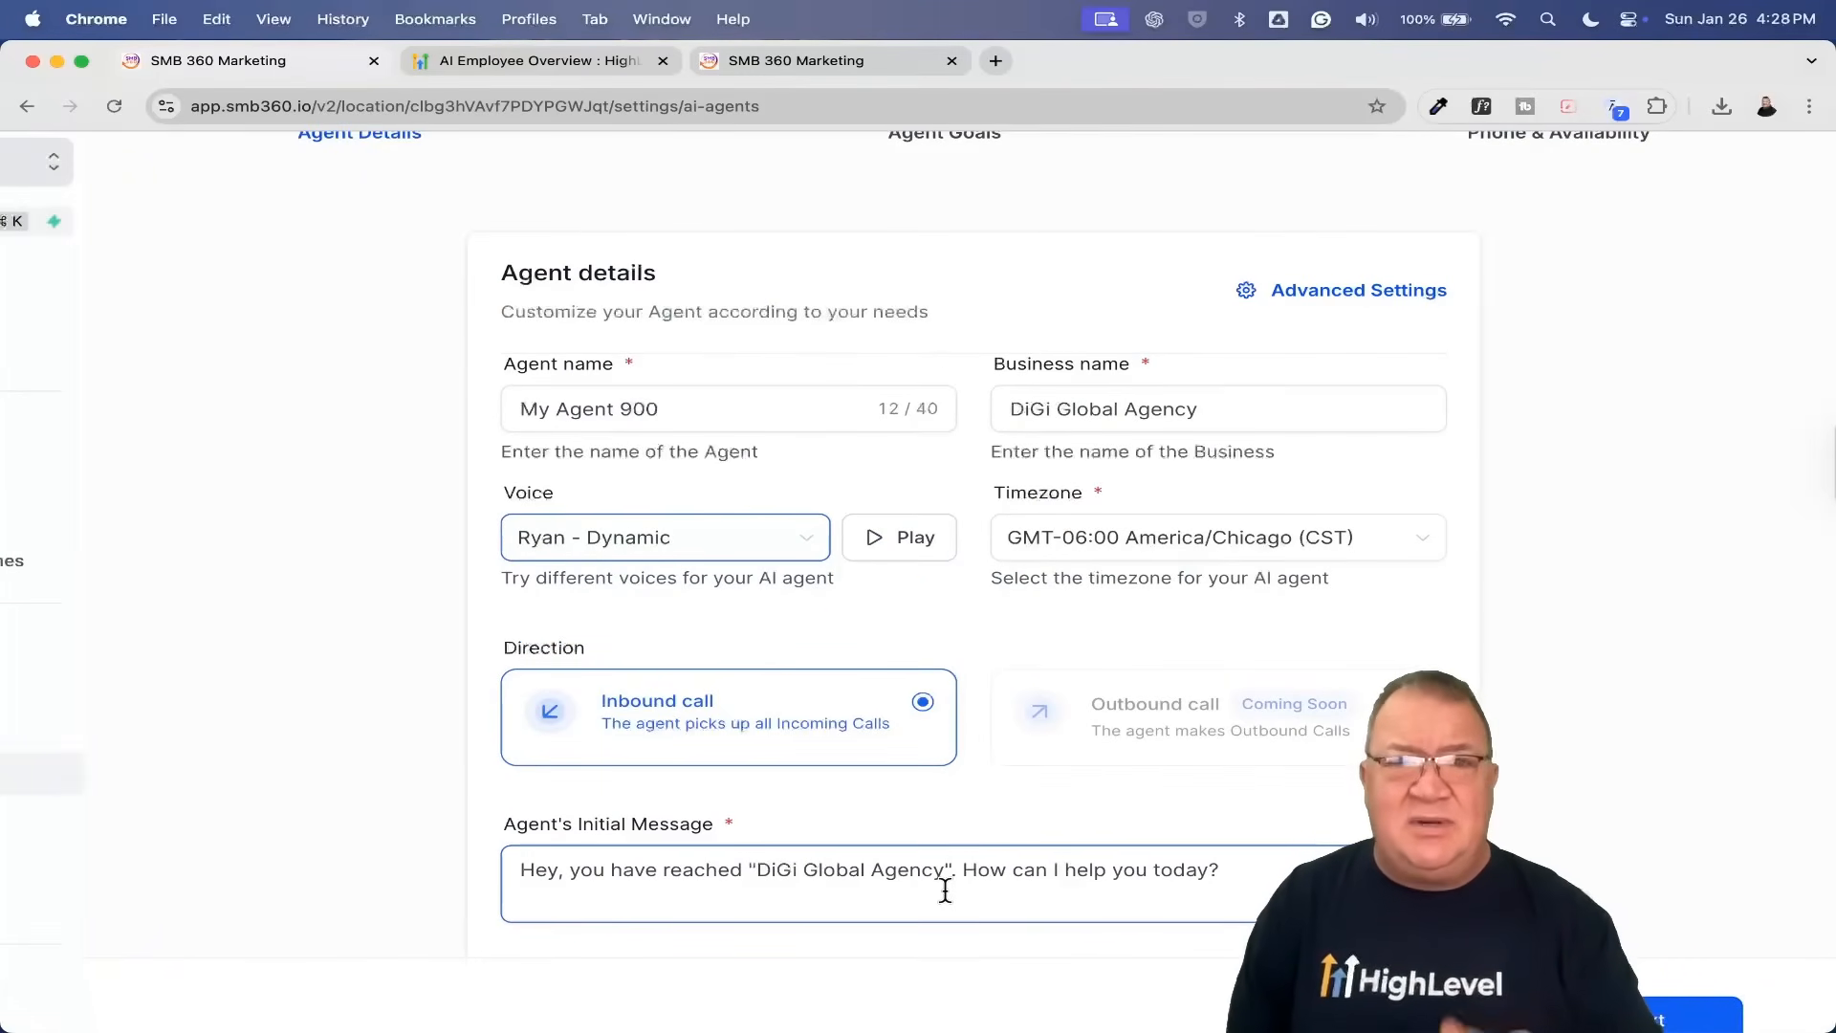
{"action": "left_click", "coordinate": [1312, 290]}
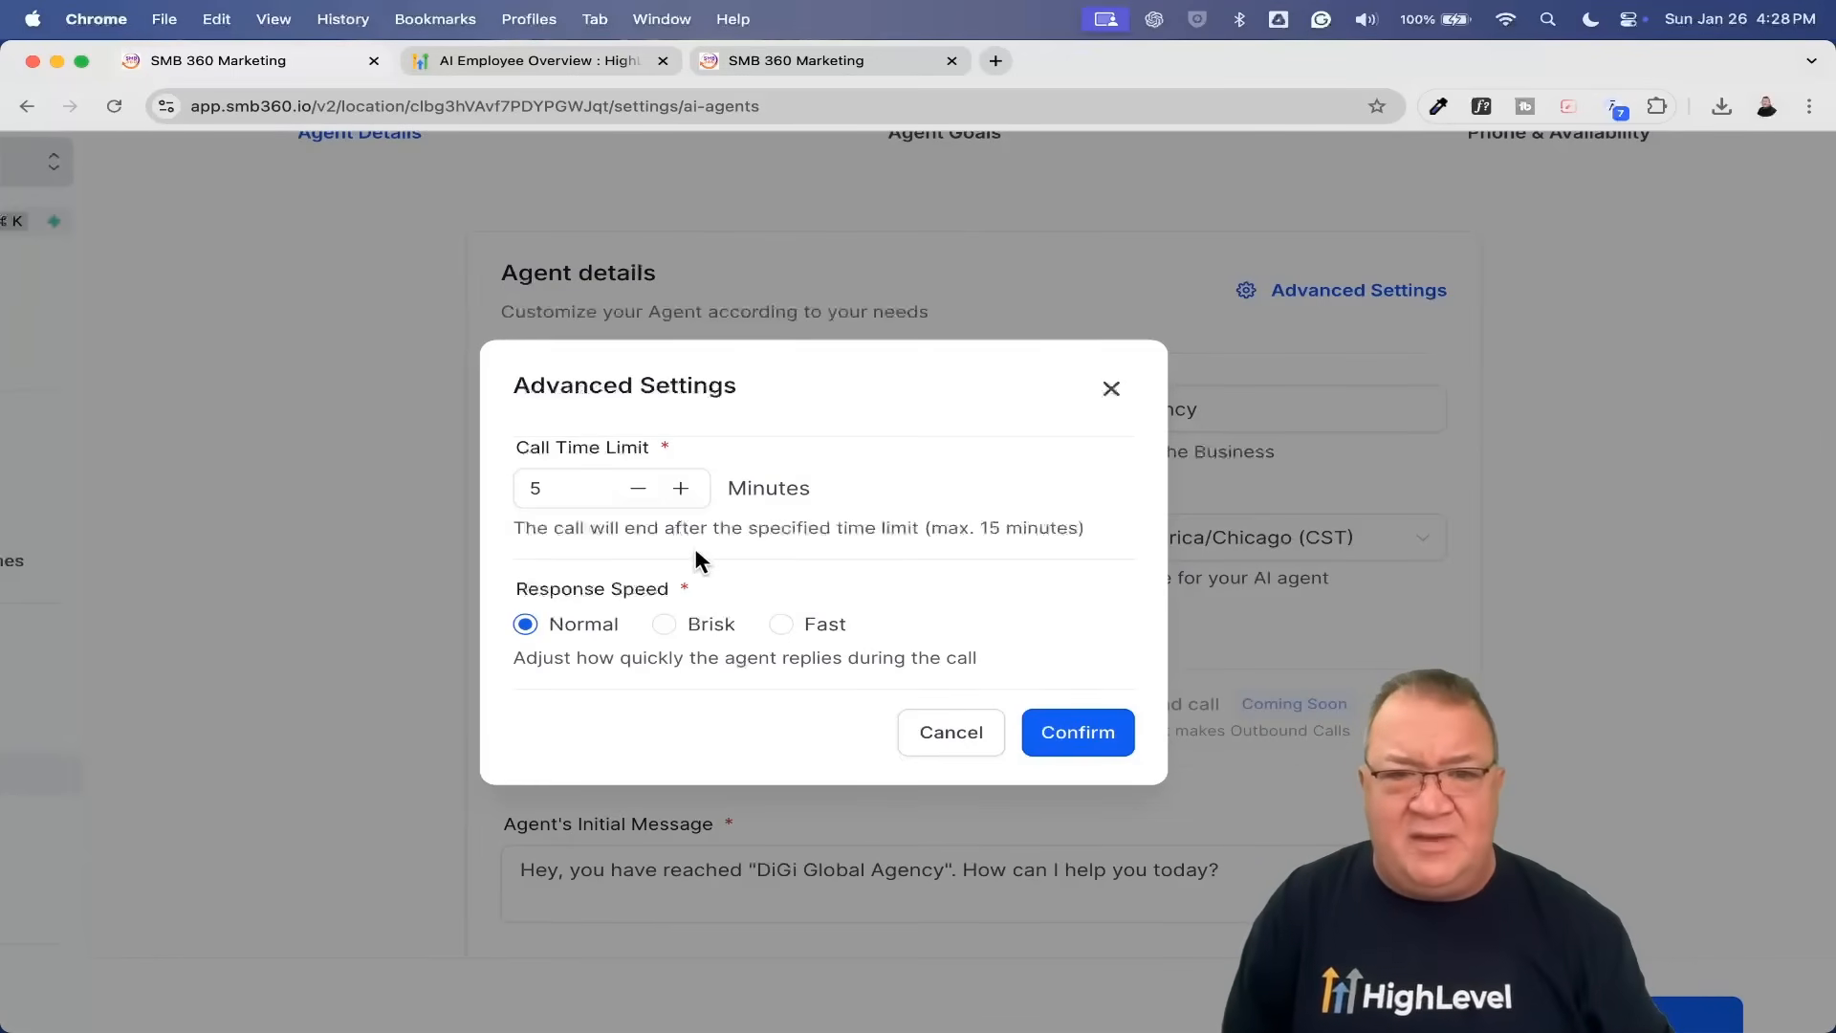
{"action": "scroll", "coordinate": [1011, 538], "scroll_direction": "up", "scroll_amount": 5}
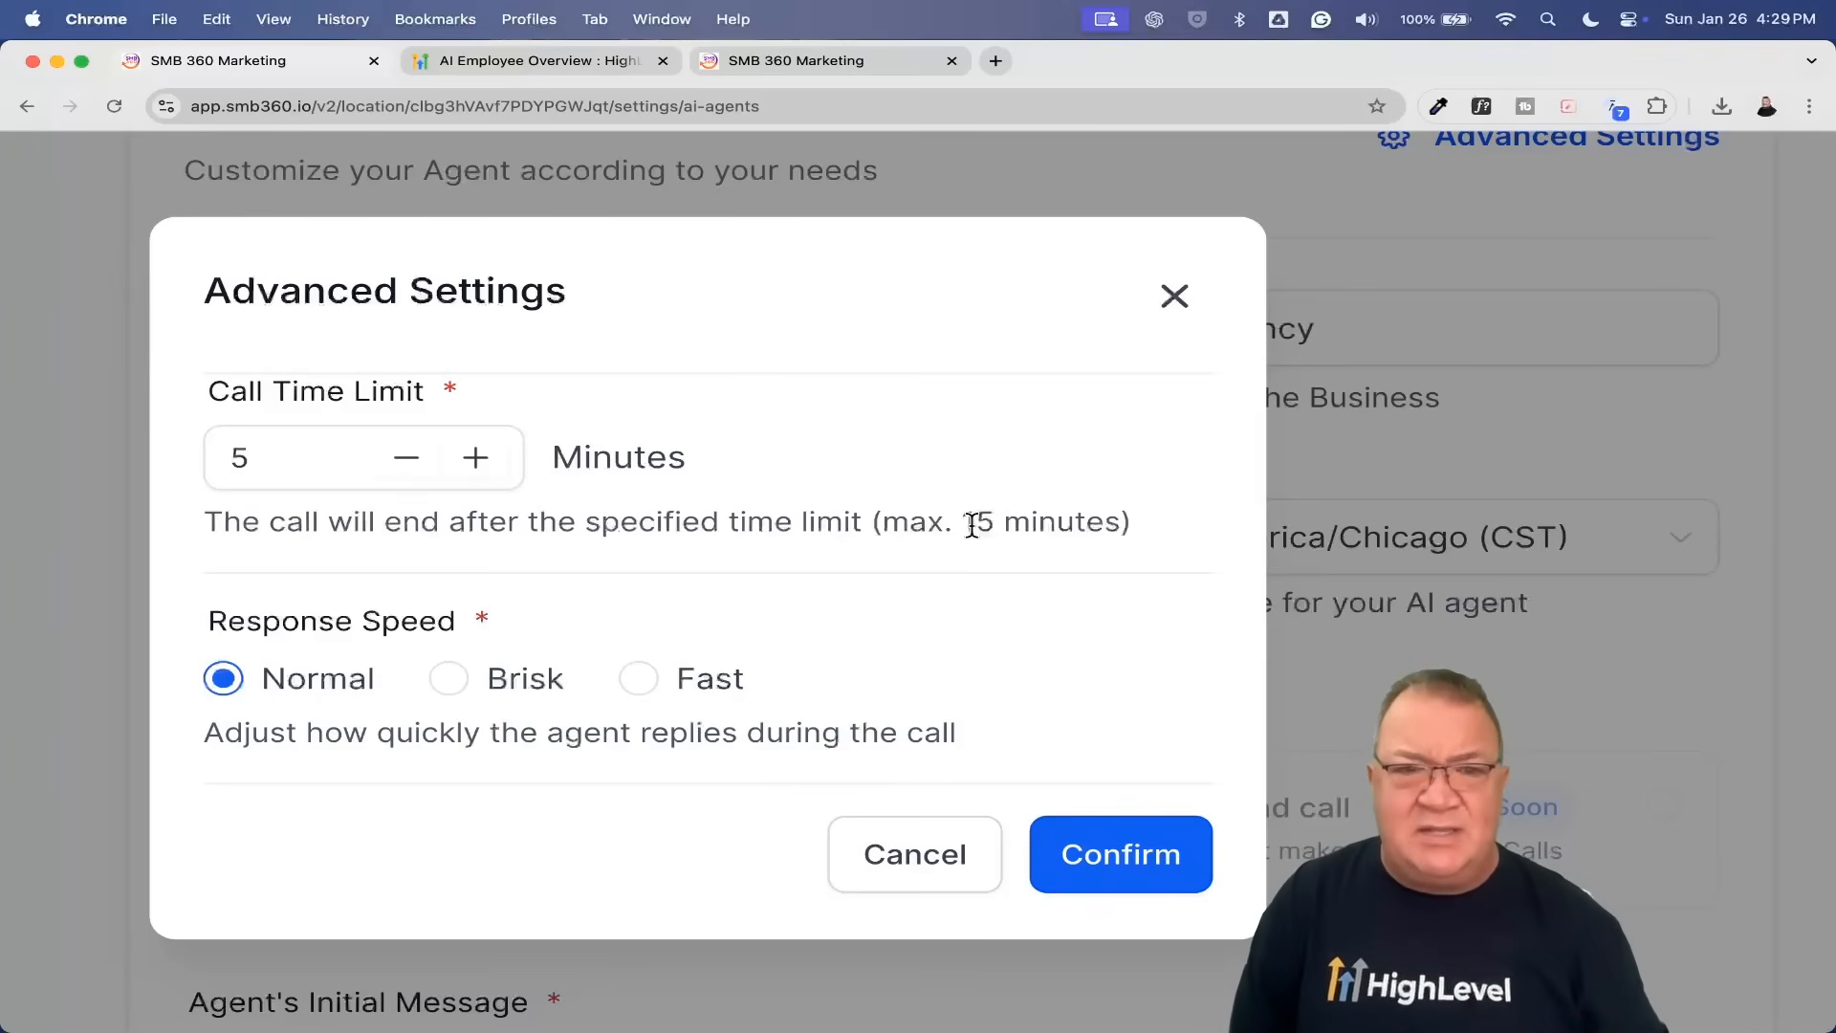
{"action": "scroll", "coordinate": [762, 549], "scroll_direction": "down", "scroll_amount": 5}
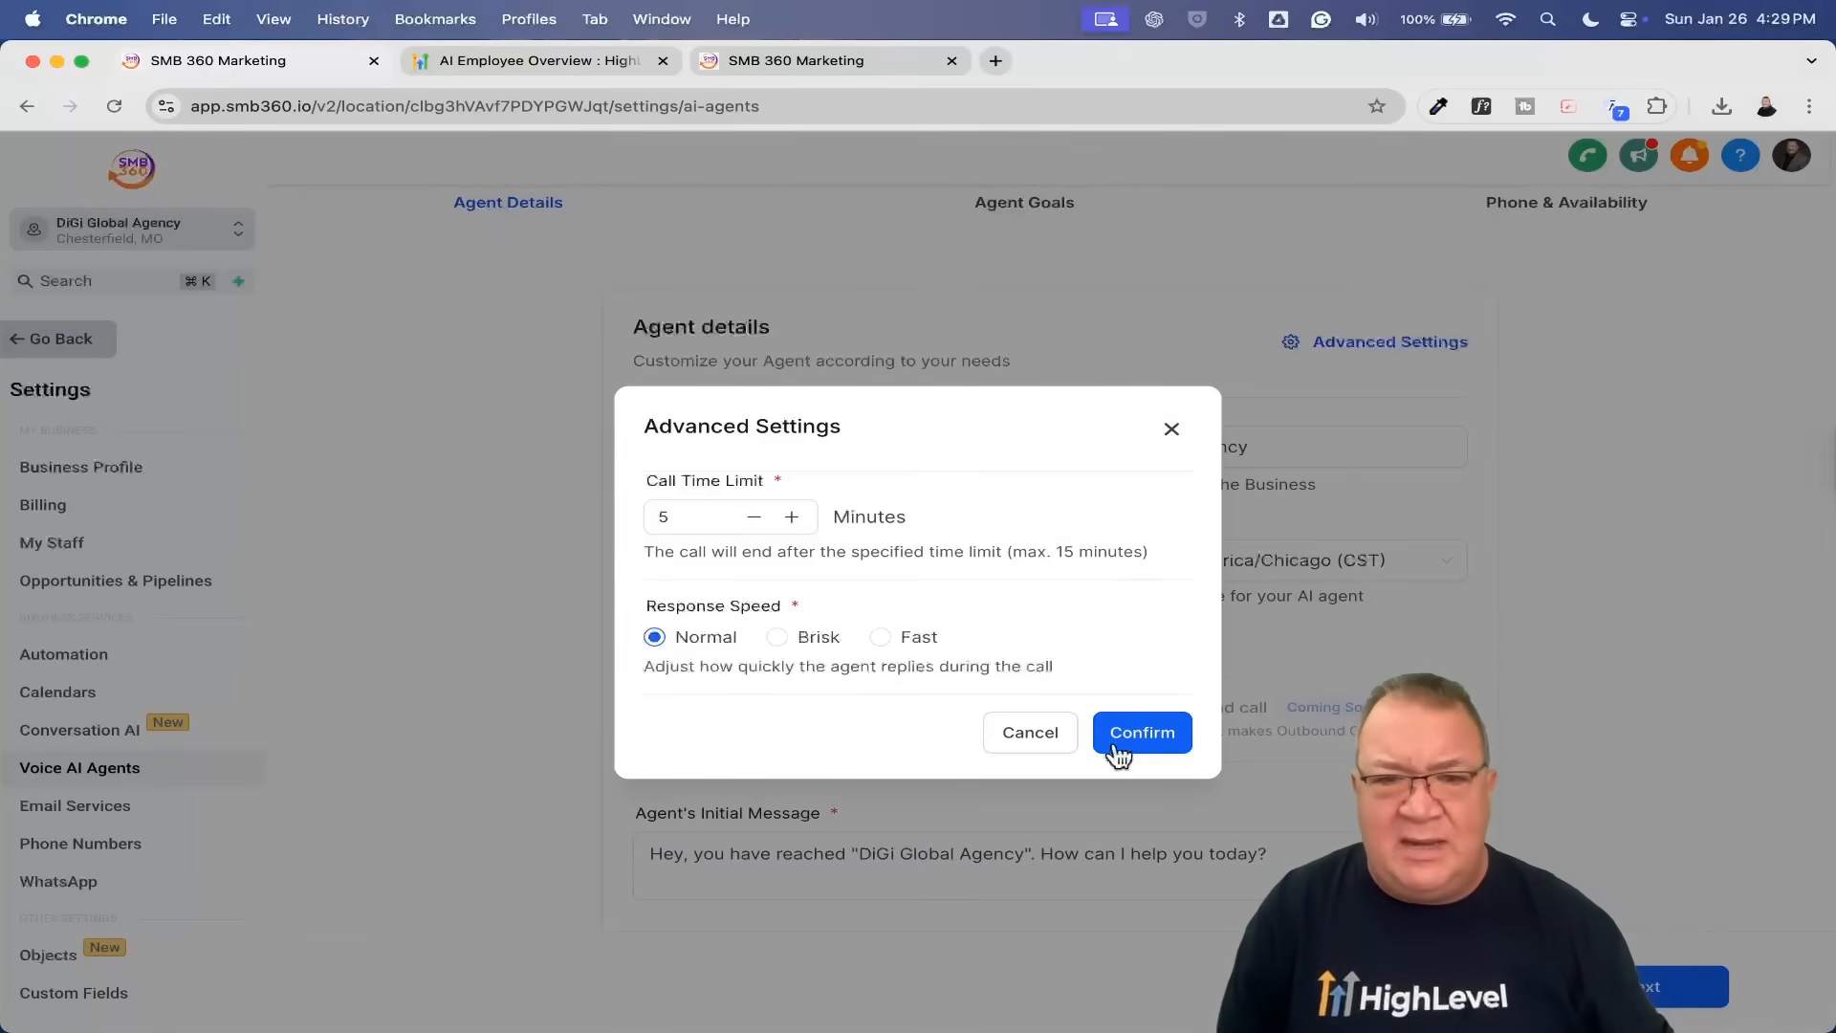
{"action": "left_click", "coordinate": [1026, 746]}
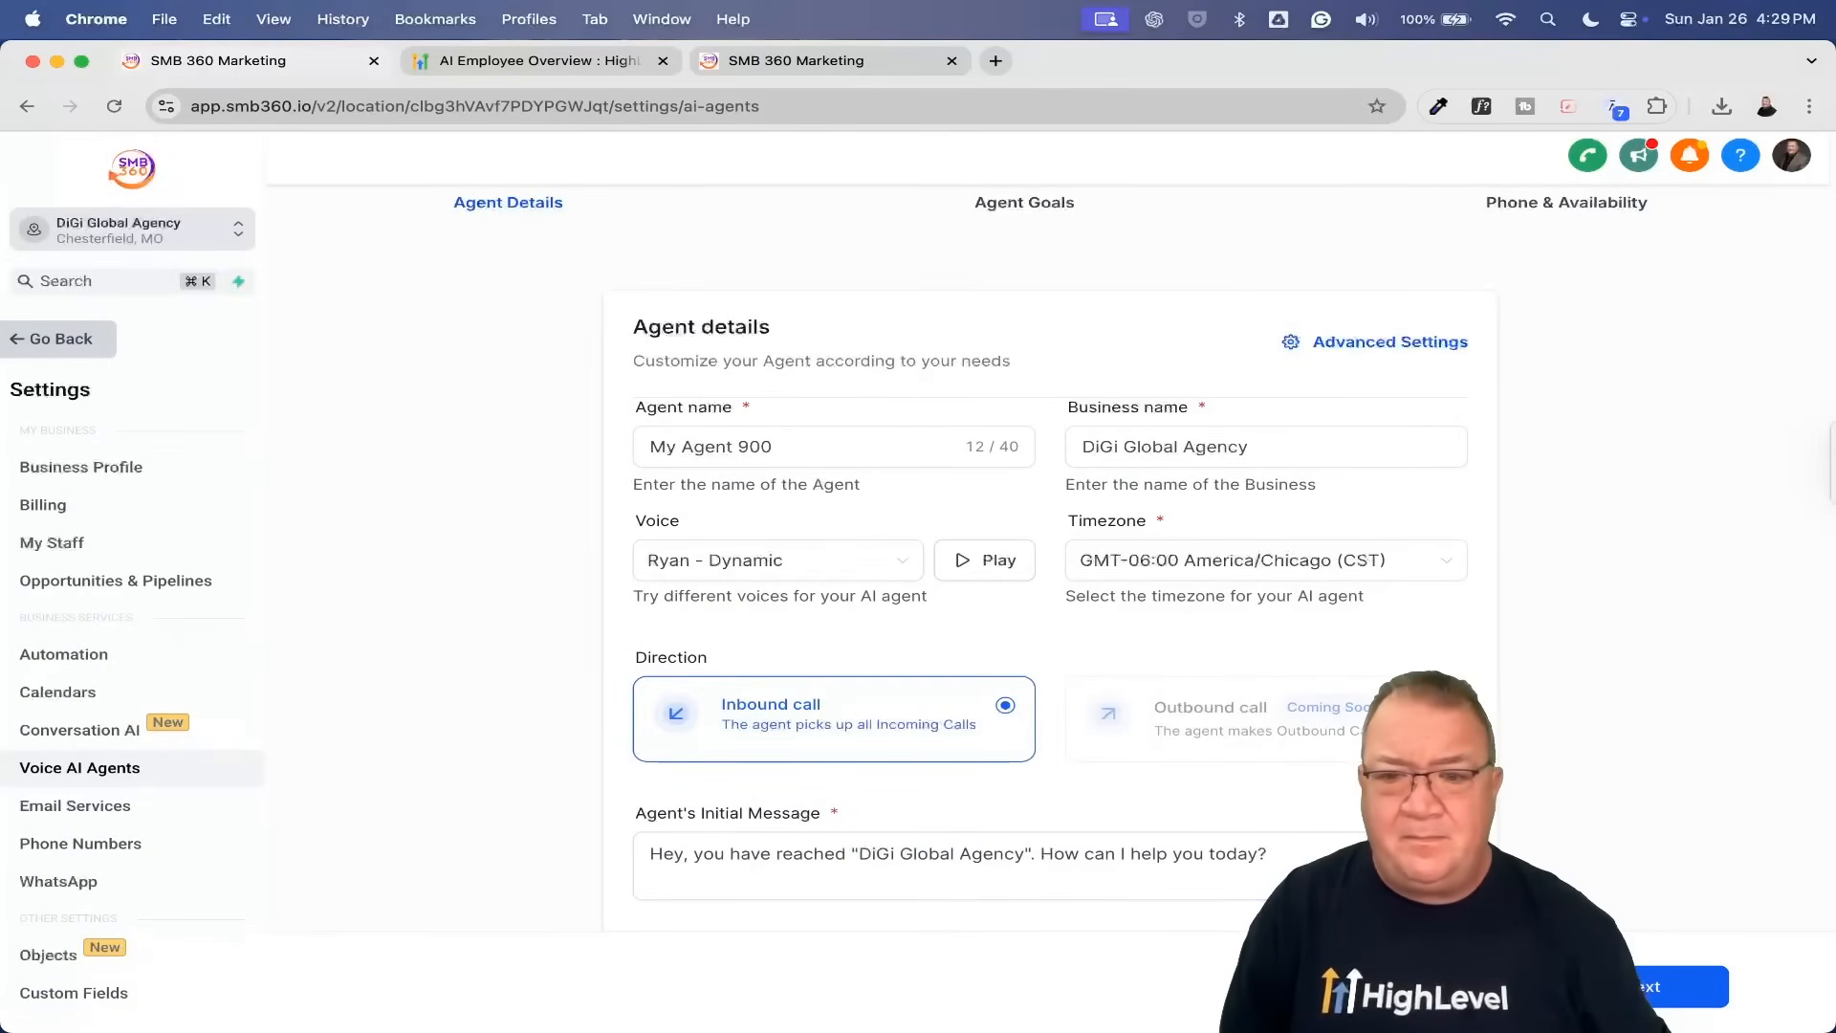
Step: Proceed to the agent goals and have the agent collect the contact's Name, Email, Address and Contact's Issue
{"action": "left_click", "coordinate": [1617, 986]}
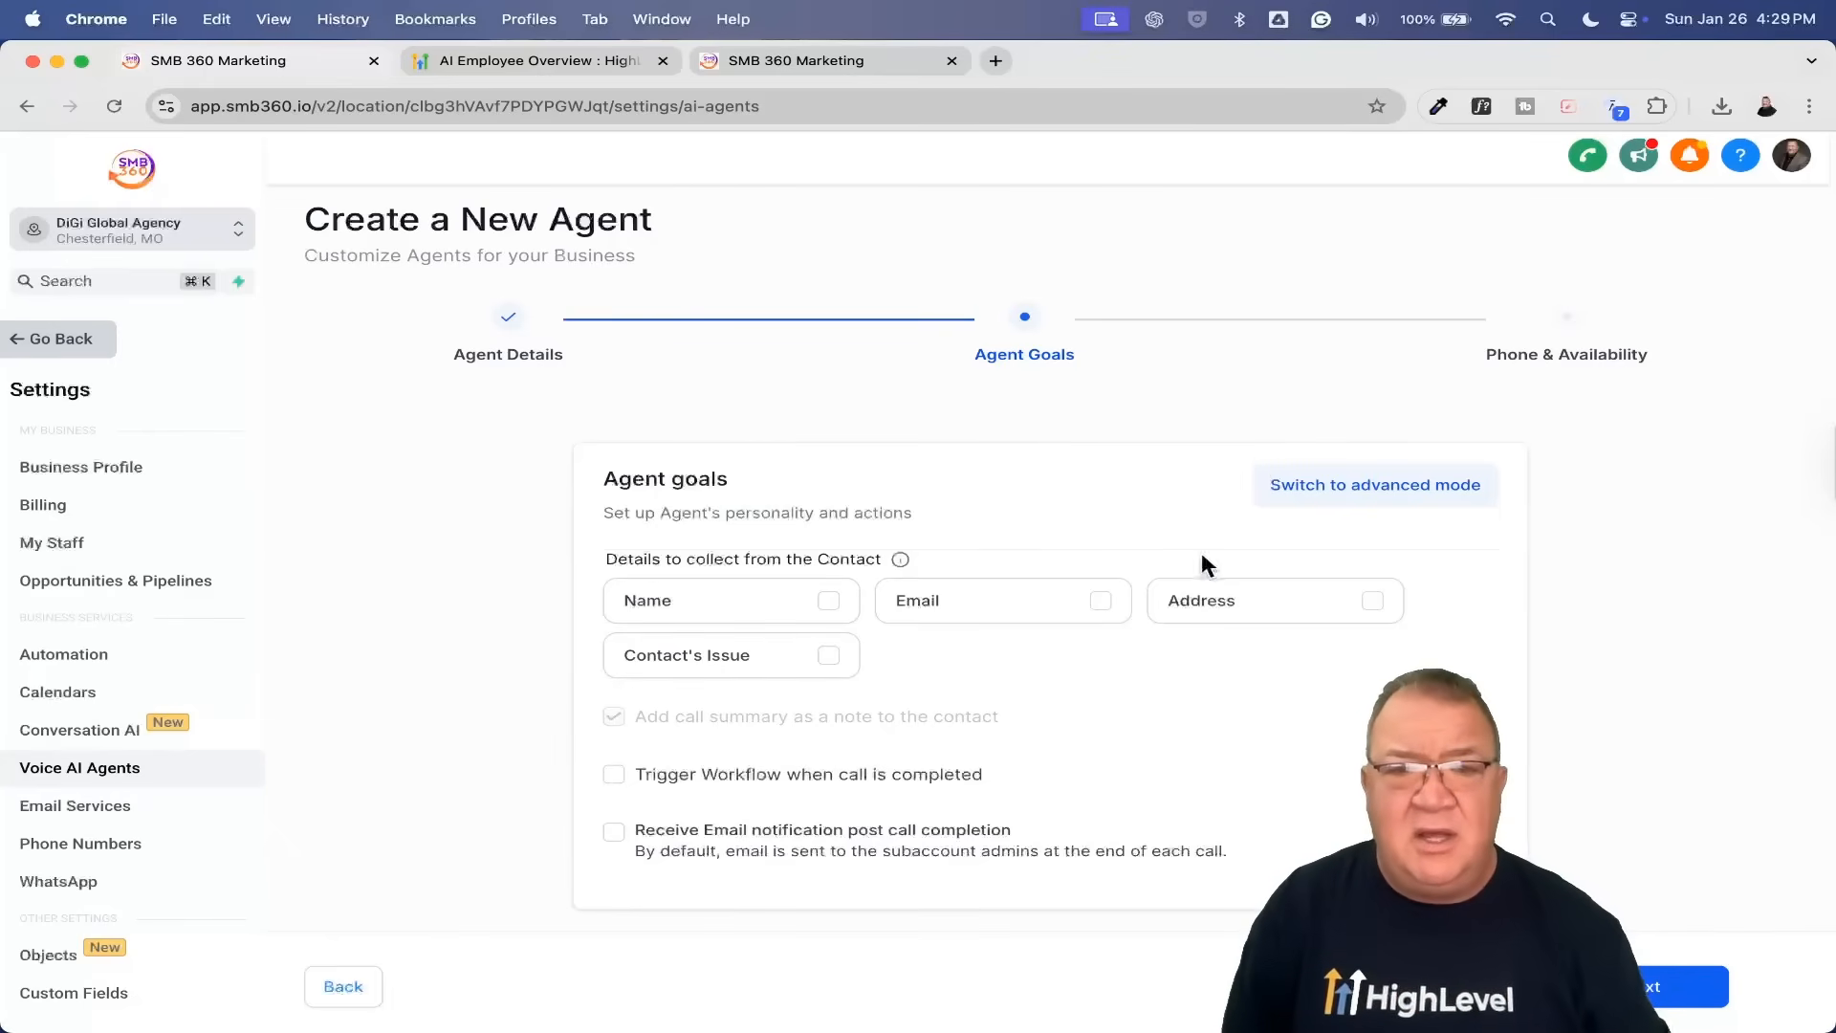
{"action": "left_click", "coordinate": [828, 601]}
{"action": "left_click", "coordinate": [1101, 600]}
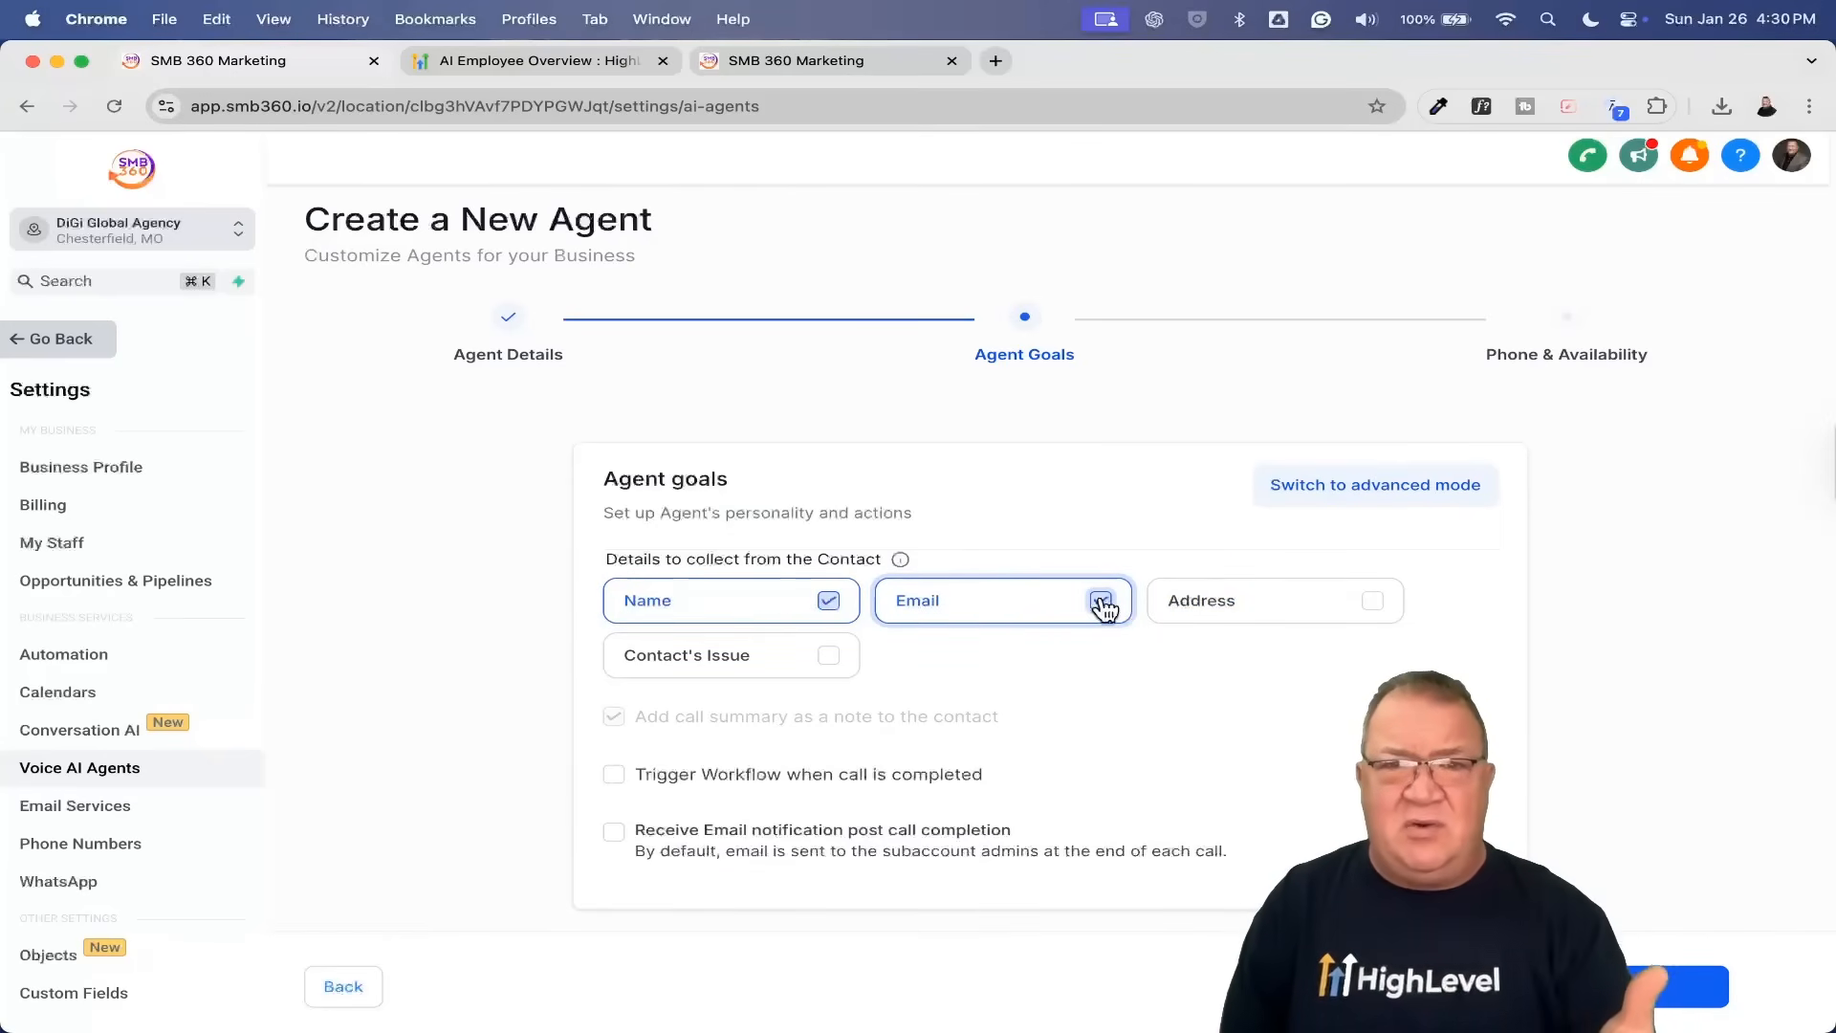
{"action": "left_click", "coordinate": [1374, 601]}
{"action": "left_click", "coordinate": [829, 657]}
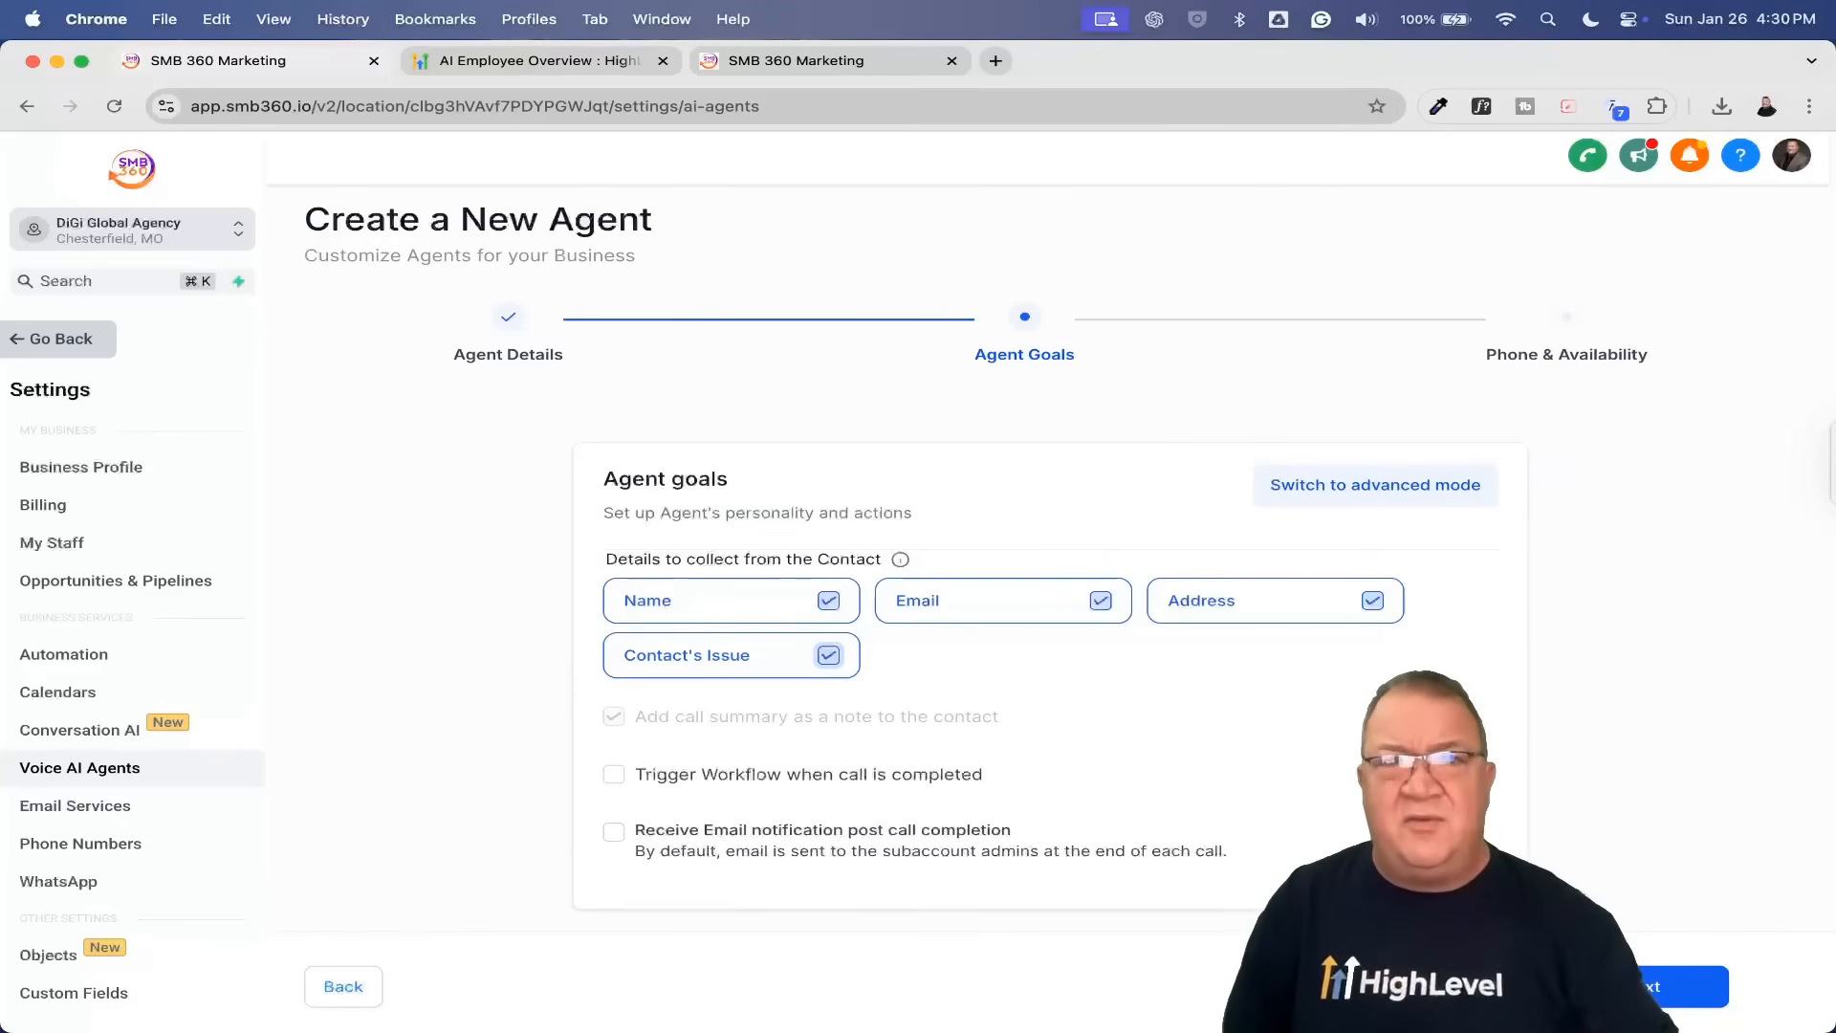
Step: Proceed to the phone and availability settings and assign the account's existing phone number to the agent
{"action": "left_click", "coordinate": [1653, 995]}
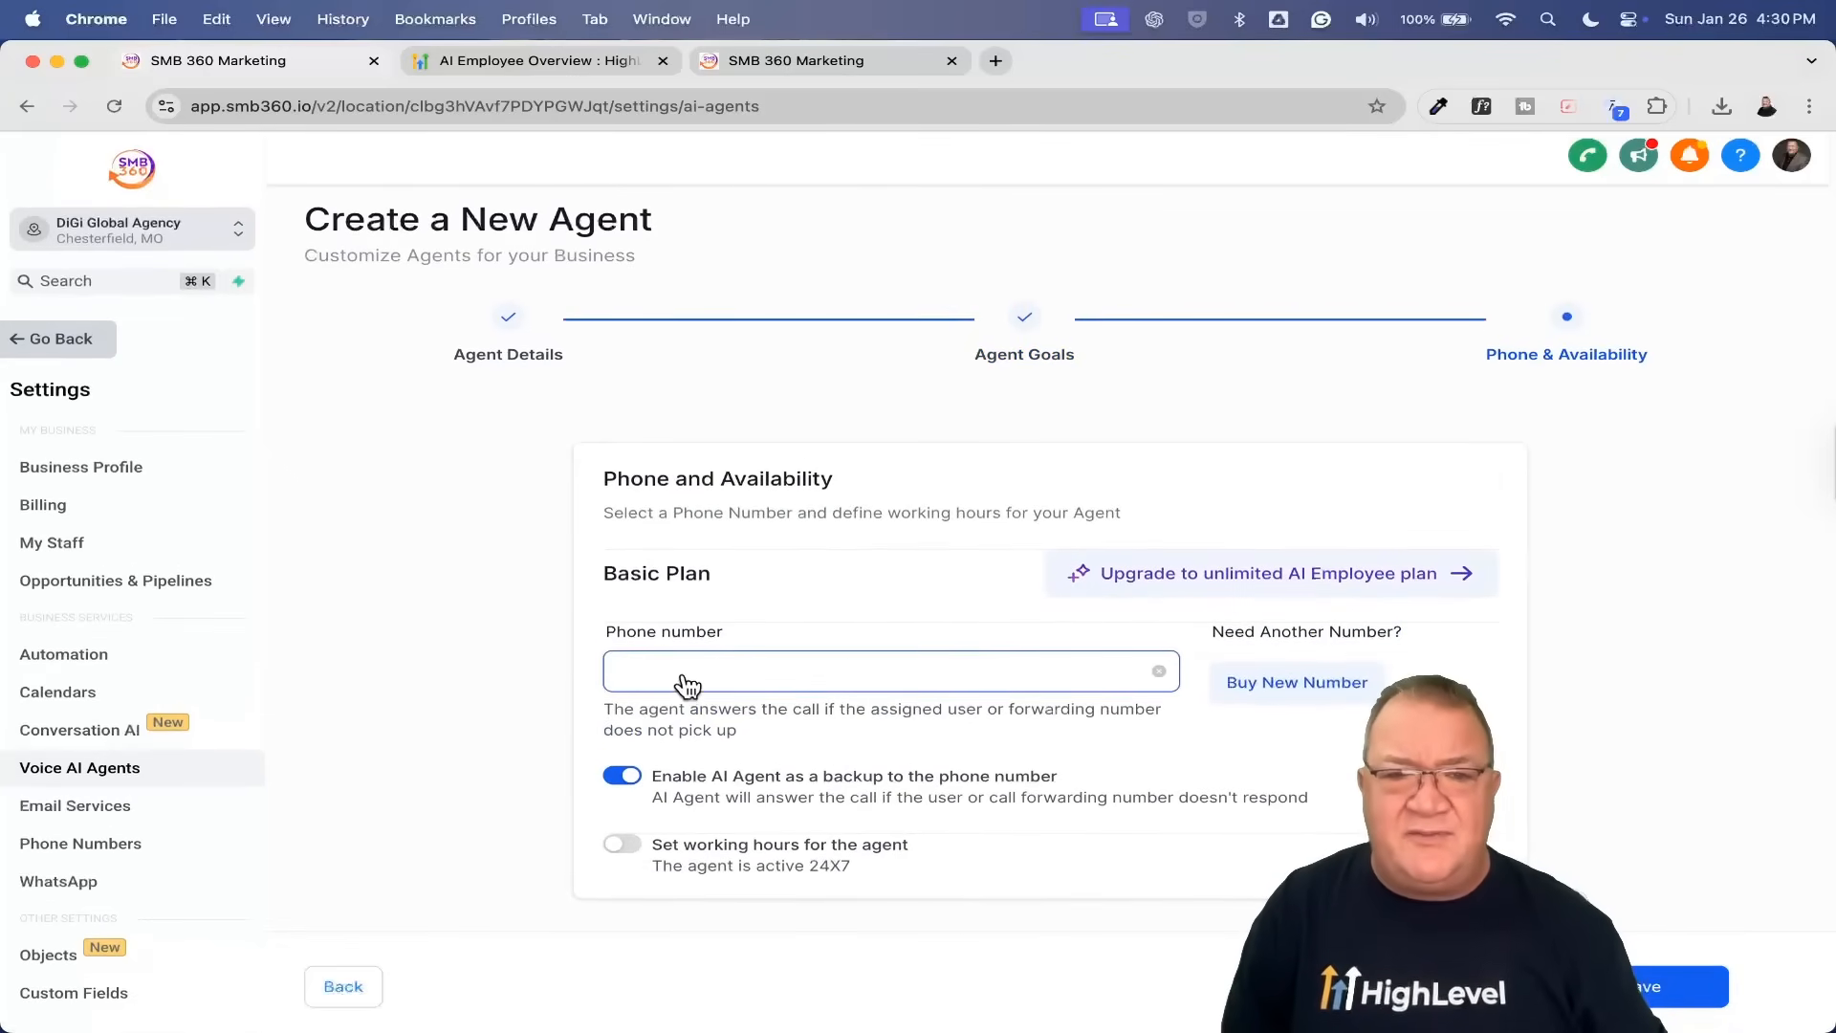
{"action": "left_click", "coordinate": [1154, 680]}
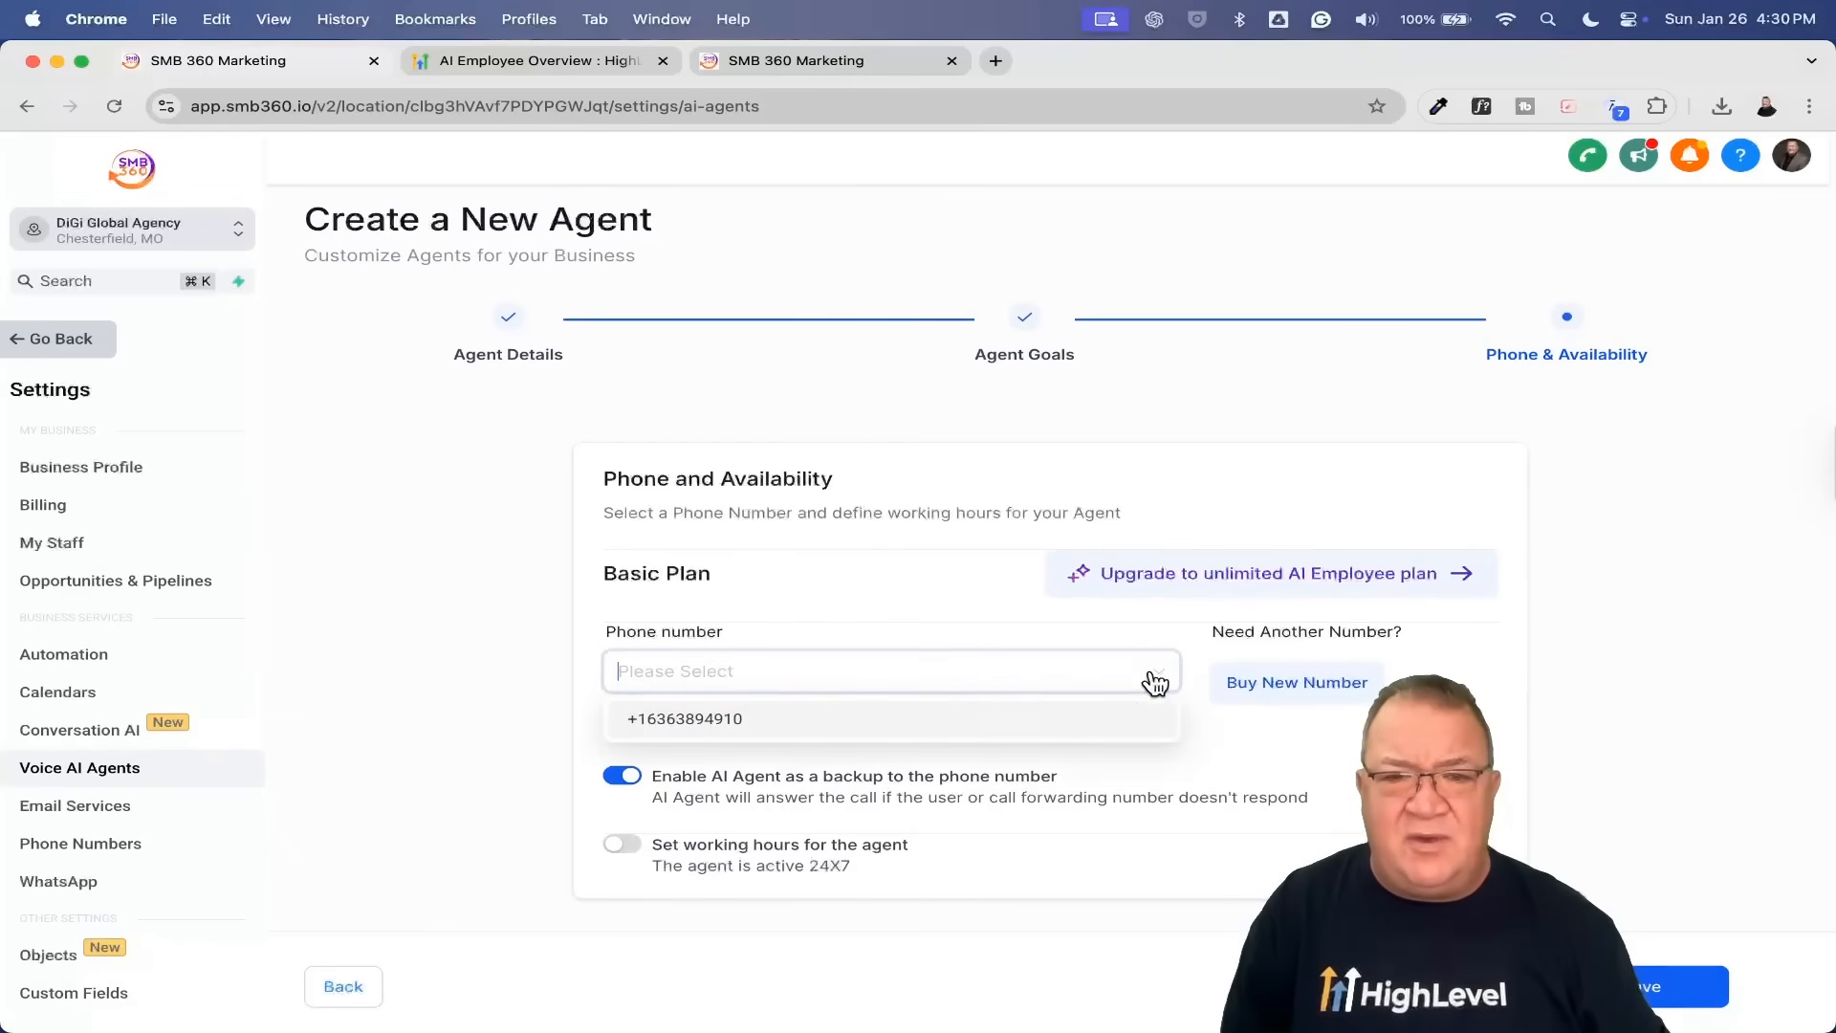
{"action": "left_click", "coordinate": [787, 723]}
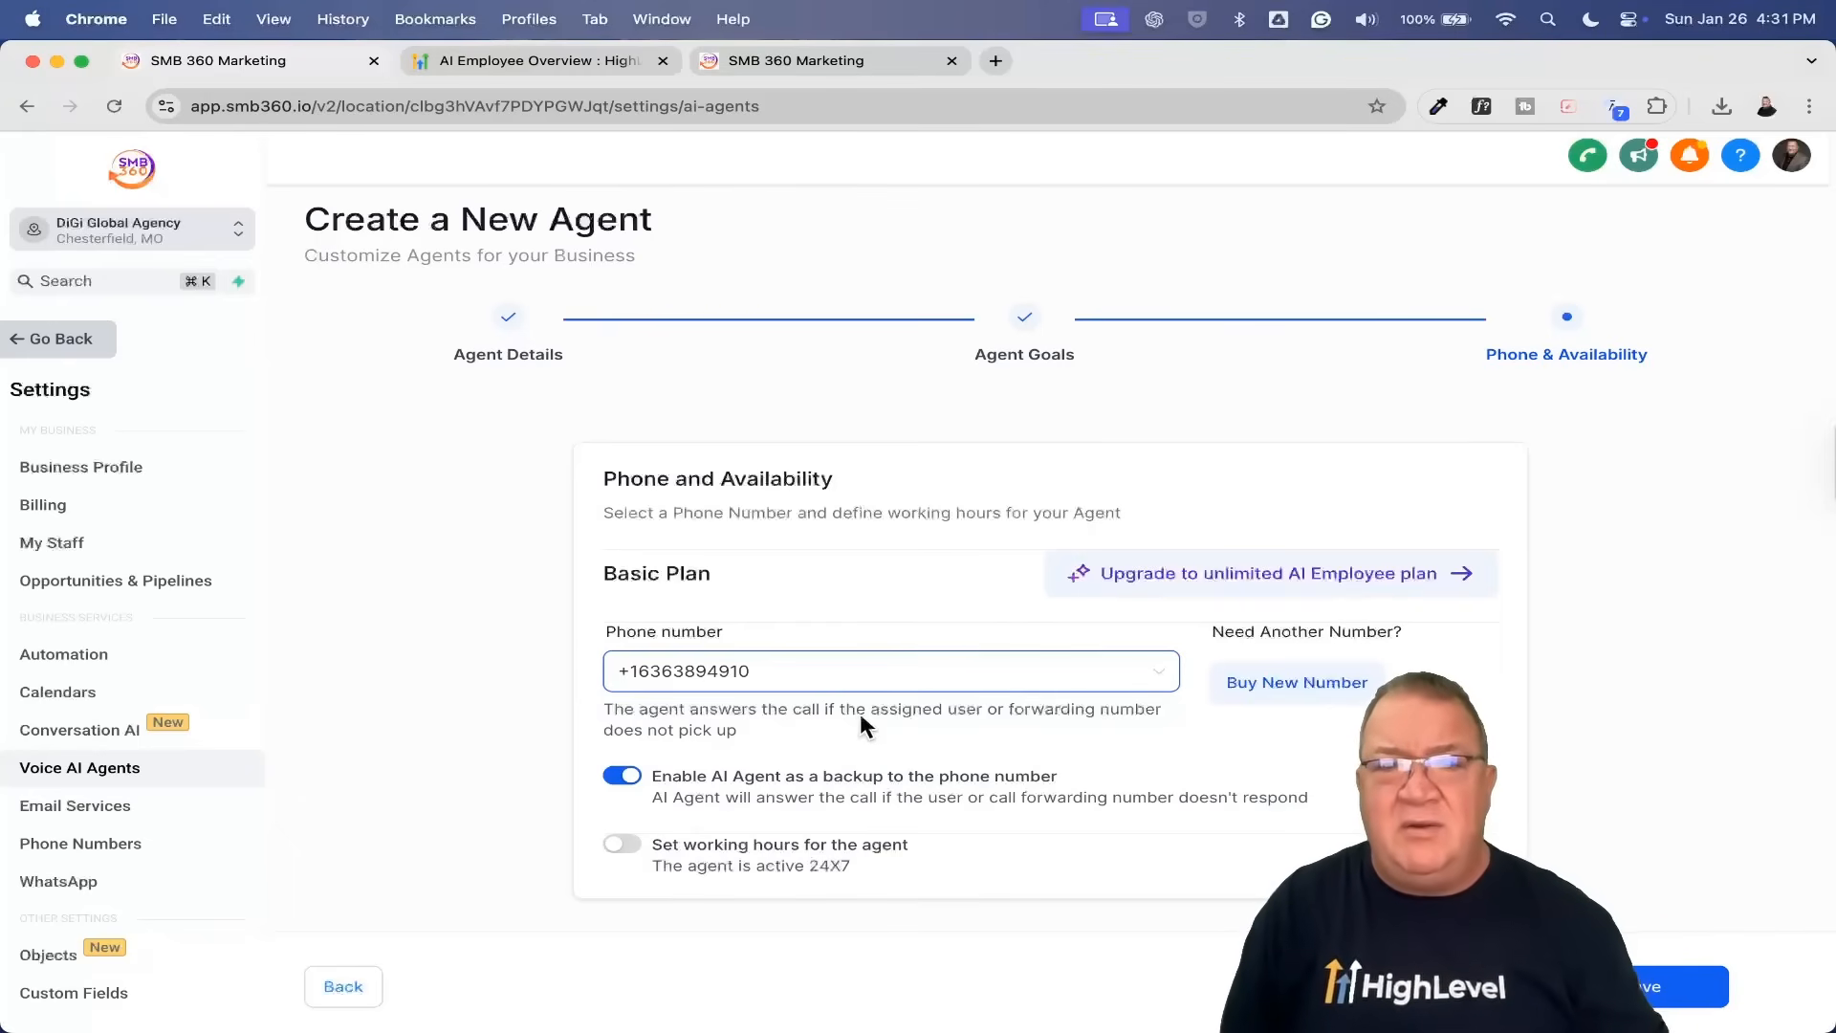
Step: View the upgrade offer for the unlimited AI Employee plan and examine its monthly price
{"action": "left_click", "coordinate": [1226, 584]}
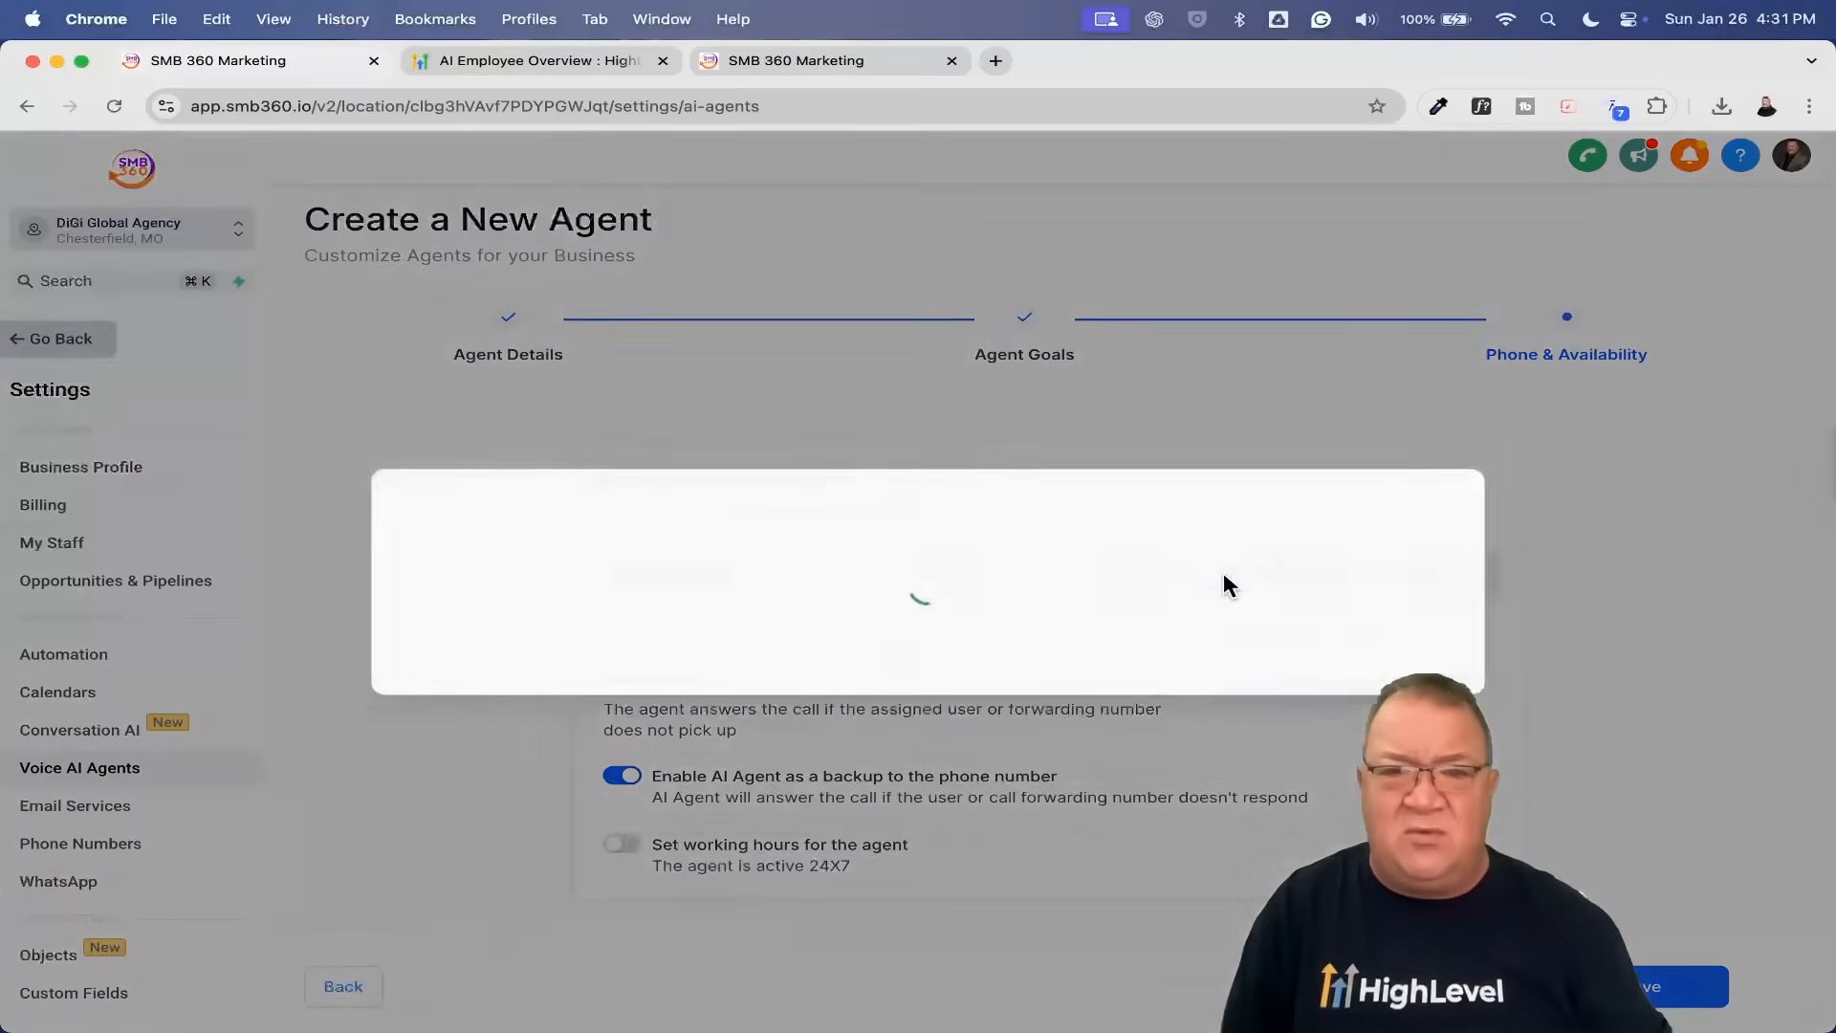
{"action": "left_click_drag", "start_coordinate": [443, 400], "coordinate": [812, 409]}
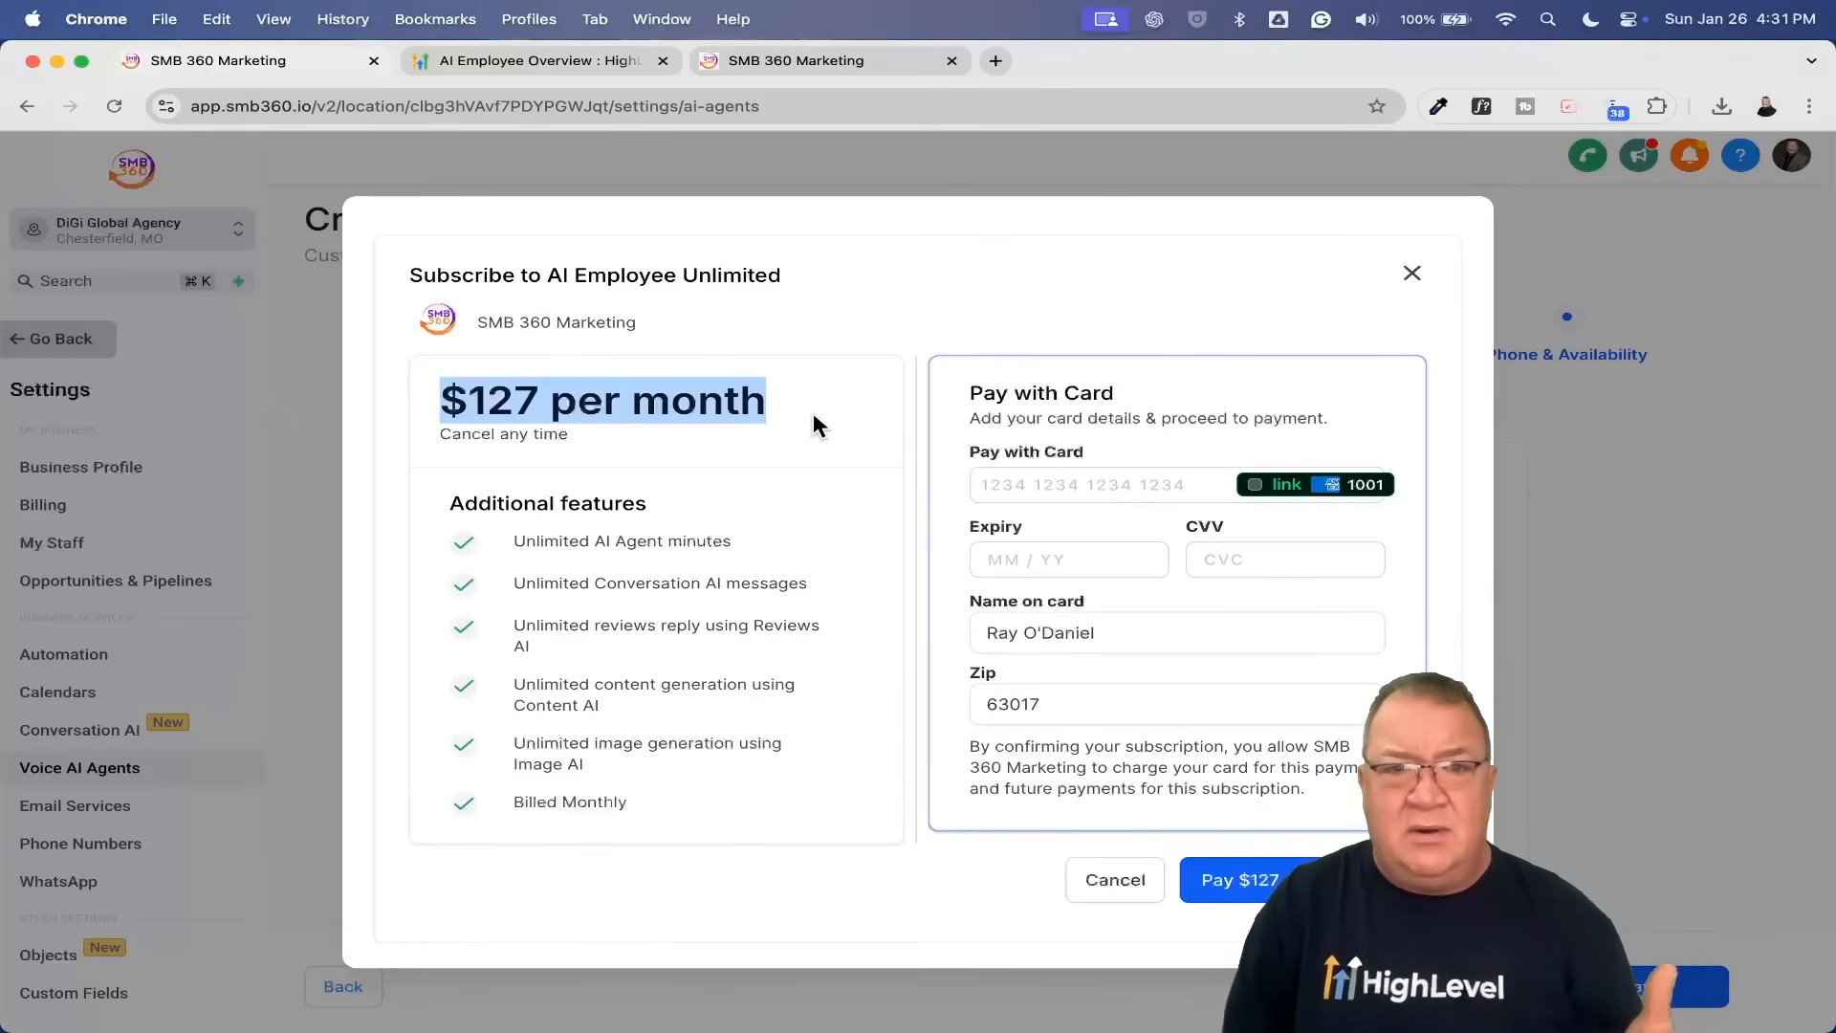
Step: Dismiss the AI Employee Unlimited subscription offer and save the new agent
{"action": "left_click", "coordinate": [1078, 889]}
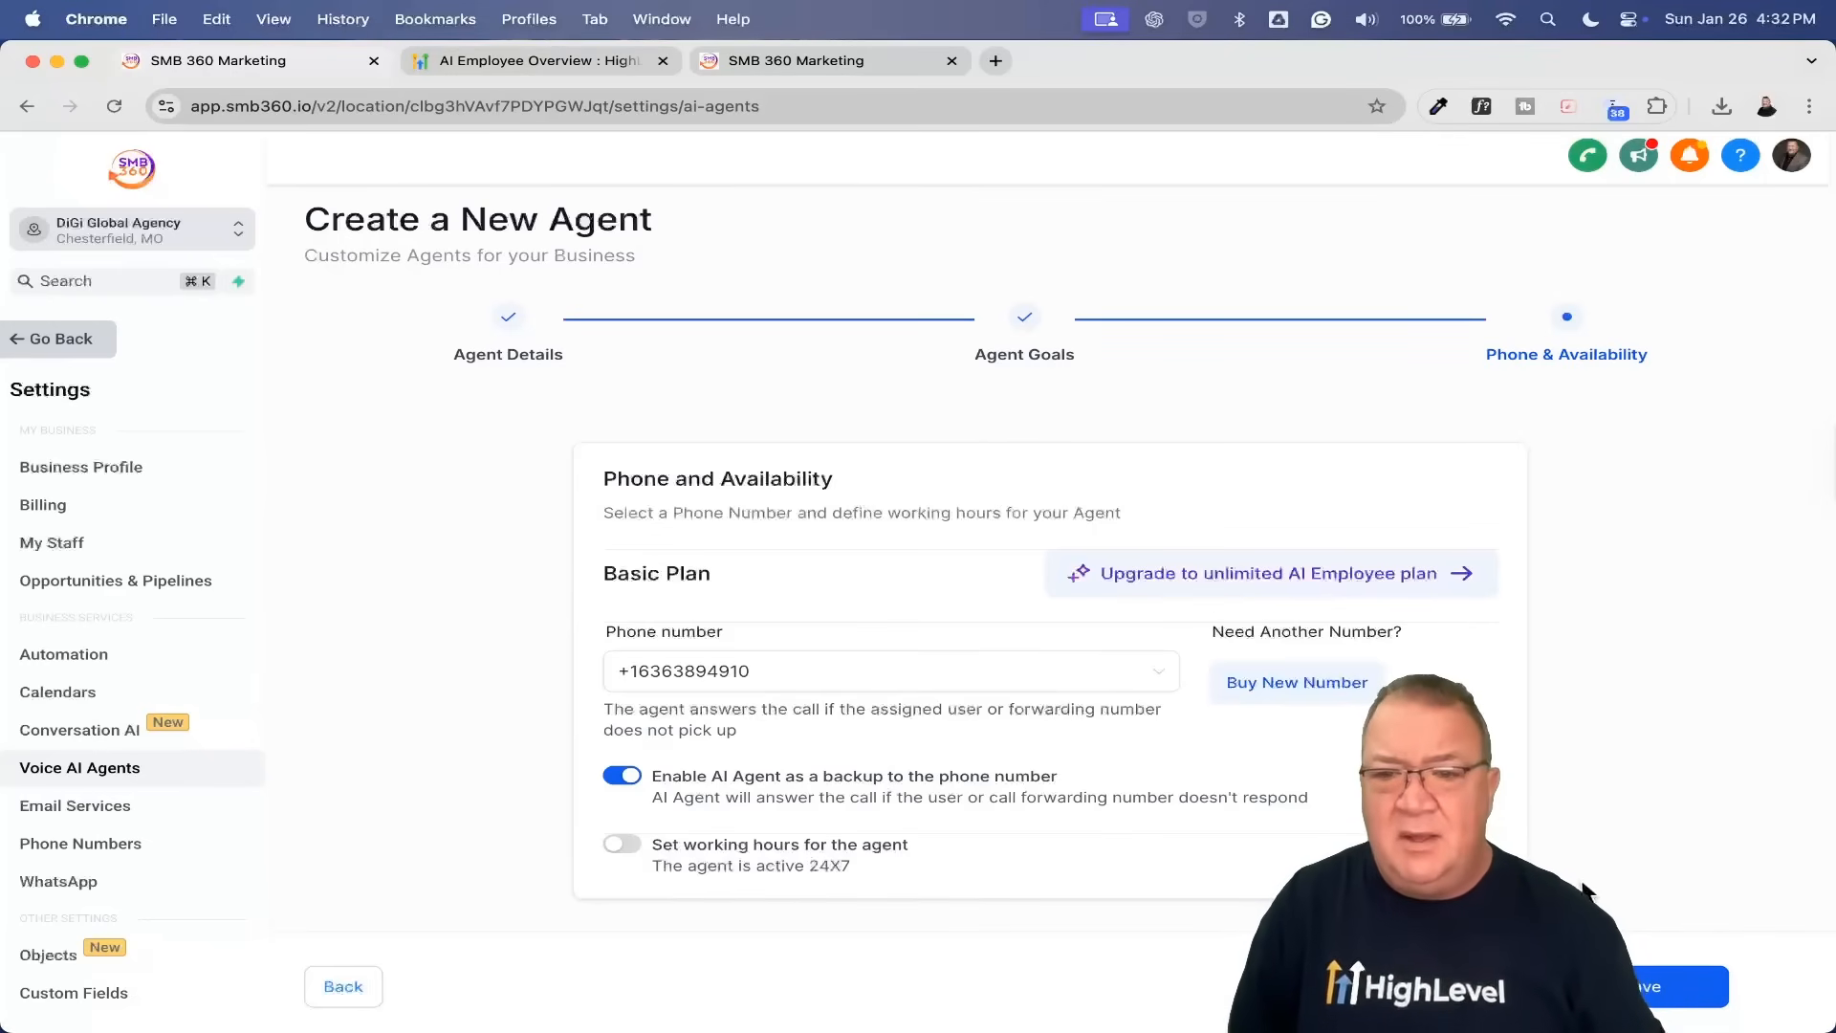
{"action": "left_click", "coordinate": [1219, 574]}
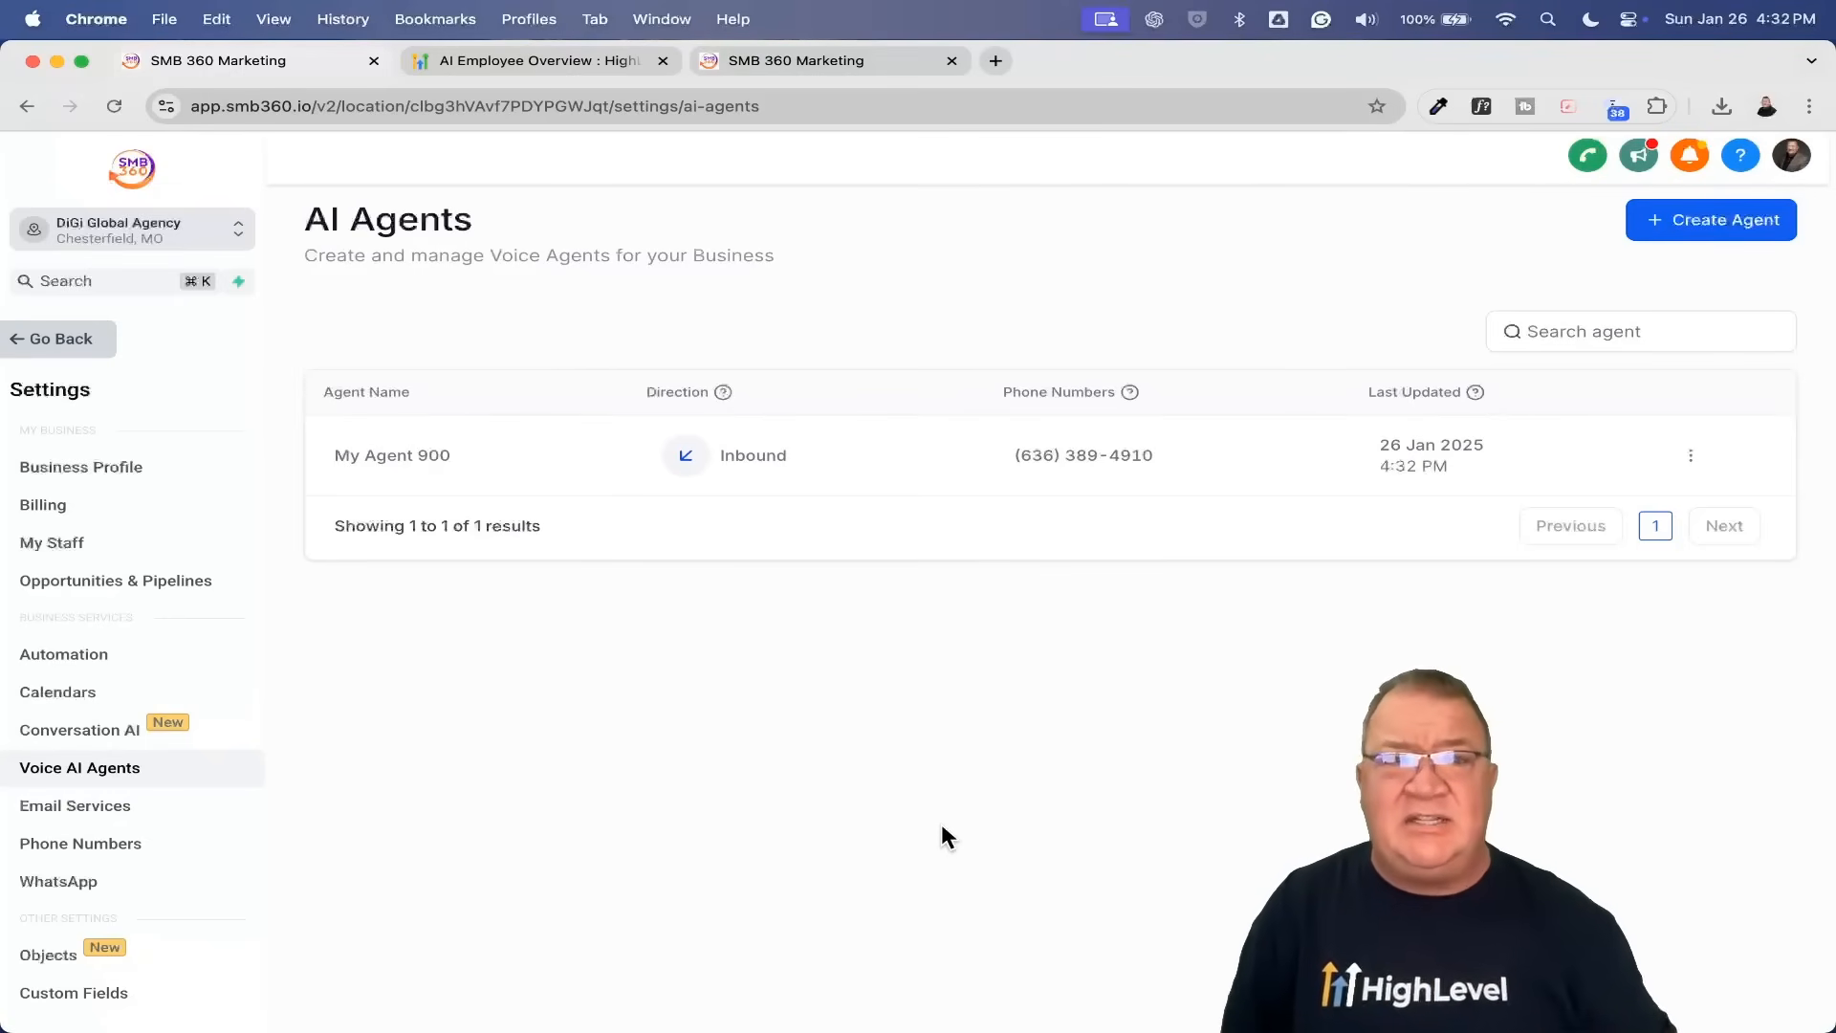
Step: Switch to the agency view and examine the AI Employee offer in the agency's reselling settings
{"action": "left_click", "coordinate": [222, 234]}
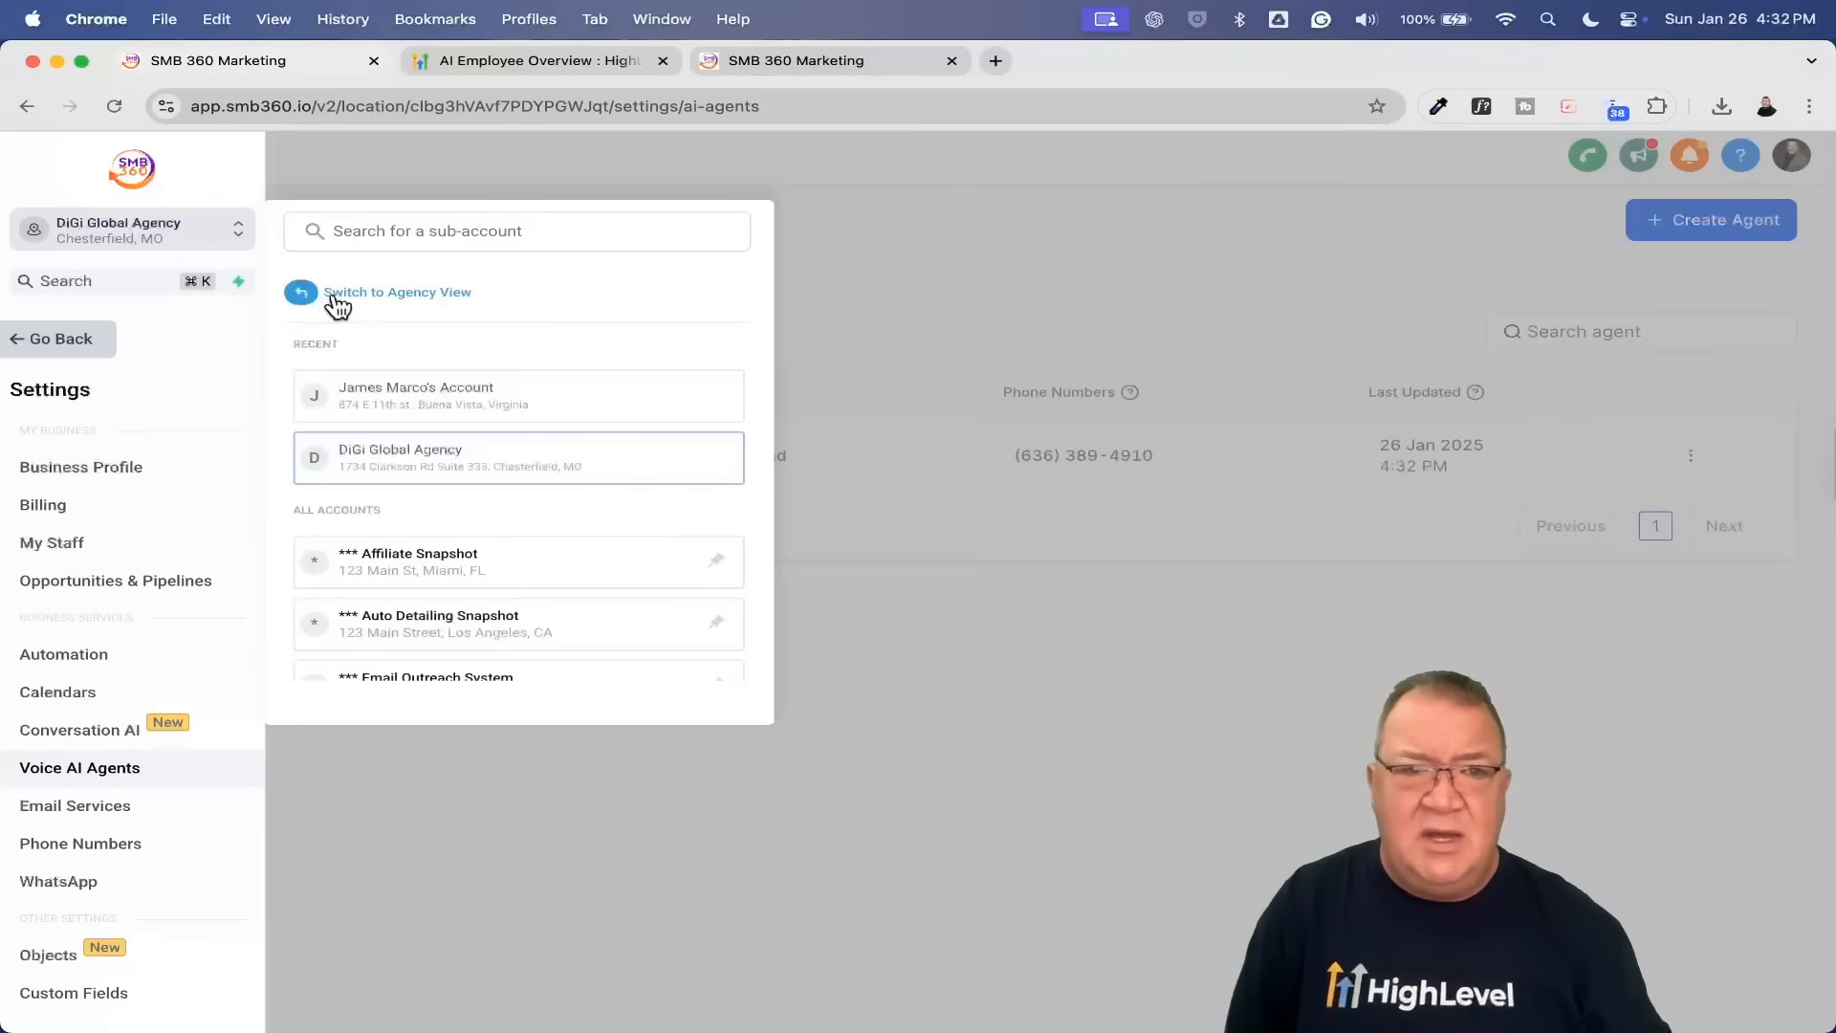
{"action": "left_click", "coordinate": [361, 296]}
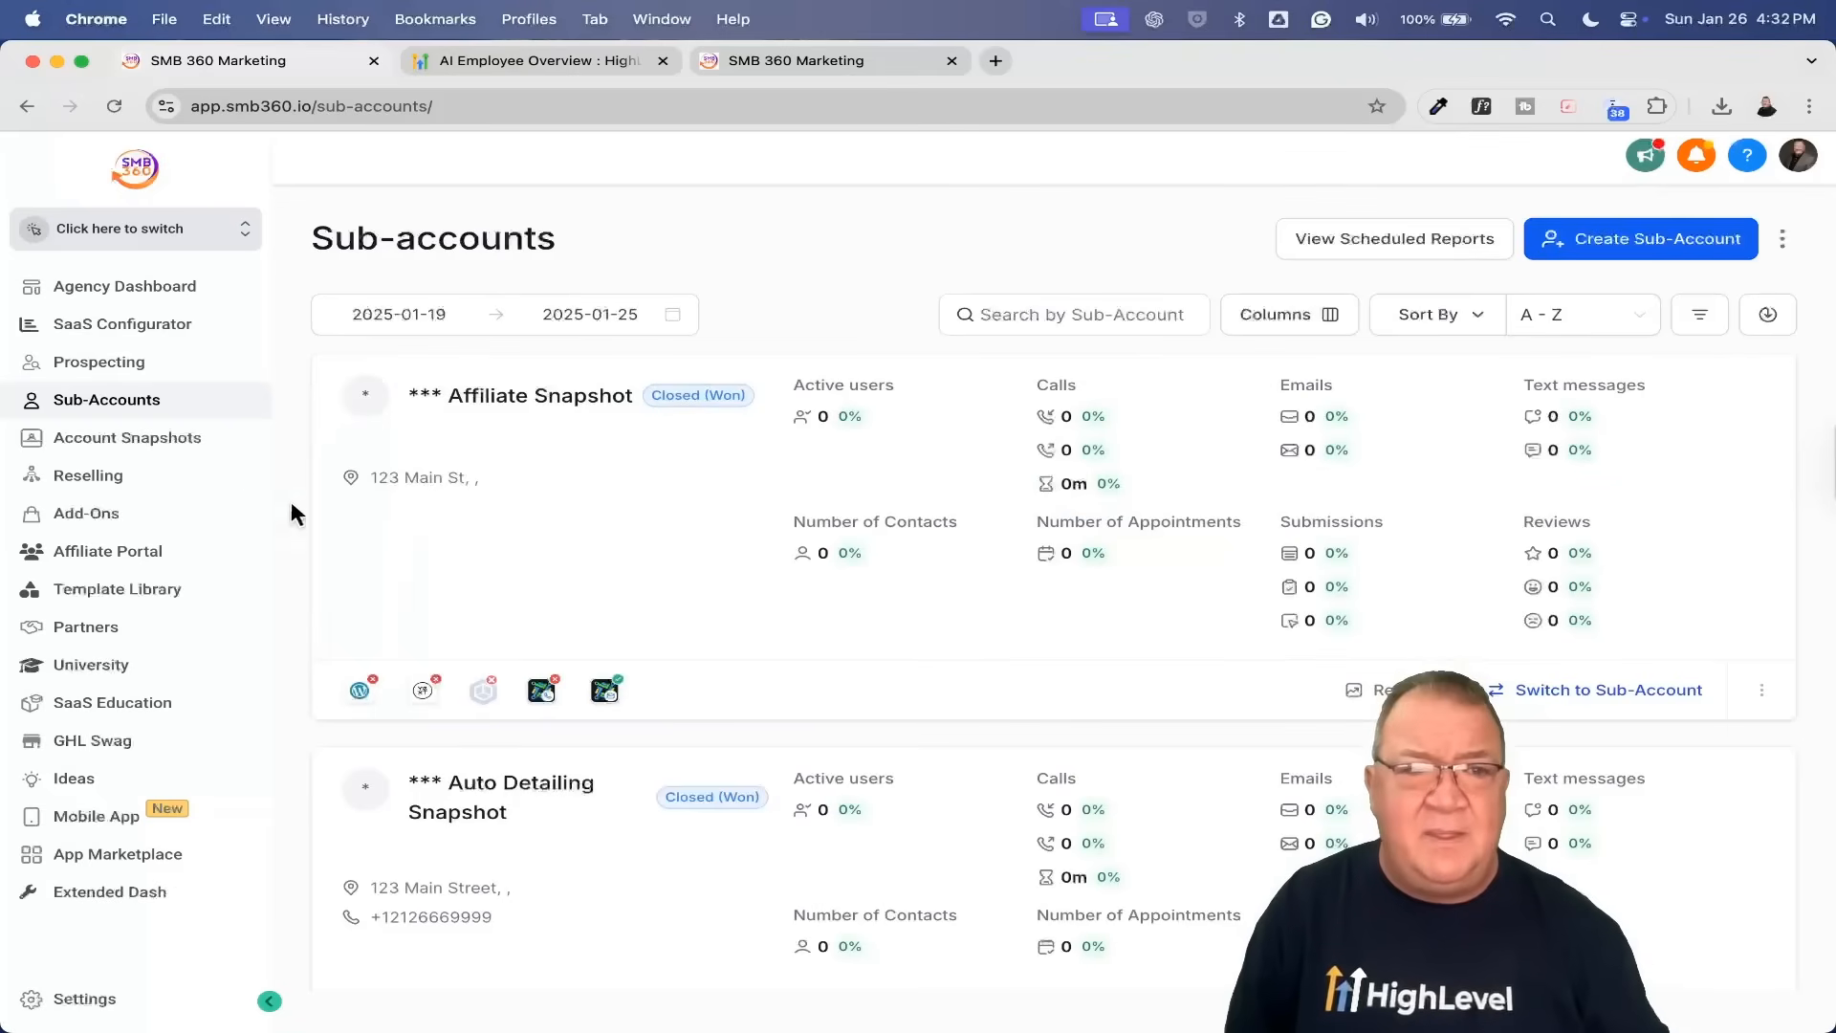
{"action": "left_click", "coordinate": [100, 478]}
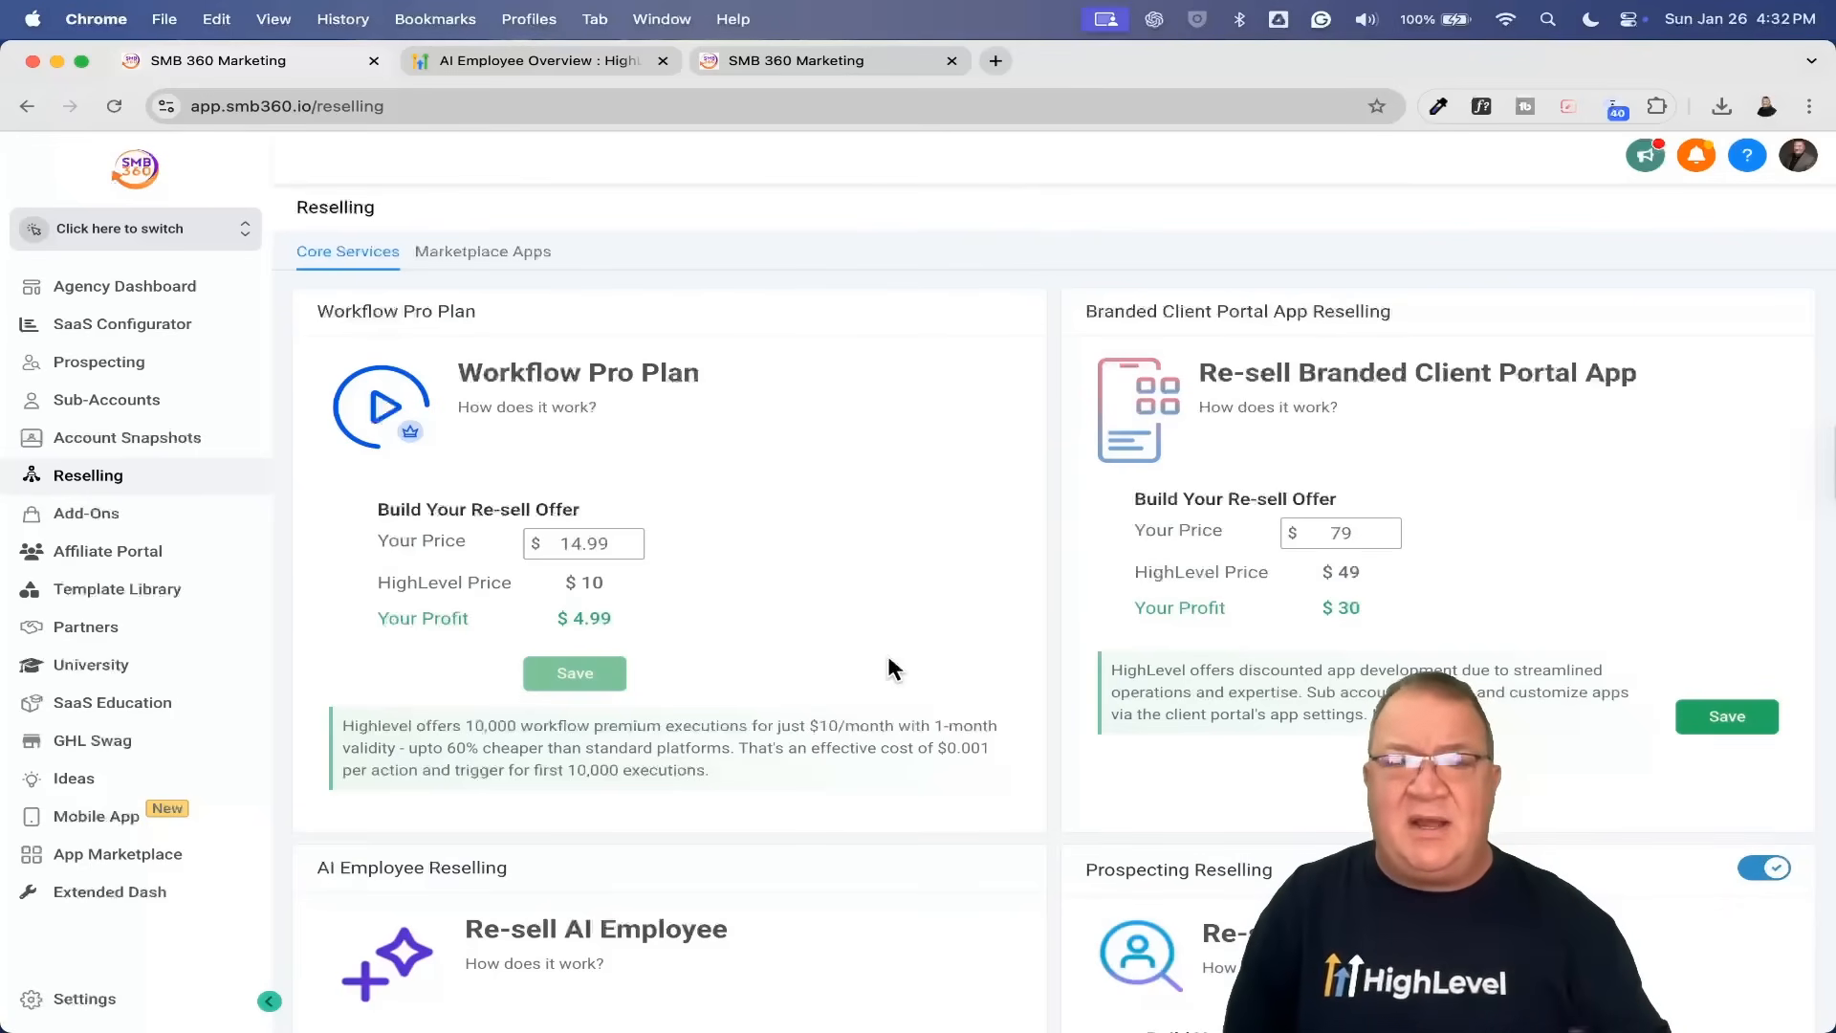
{"action": "scroll", "coordinate": [888, 660], "scroll_direction": "down", "scroll_amount": 6}
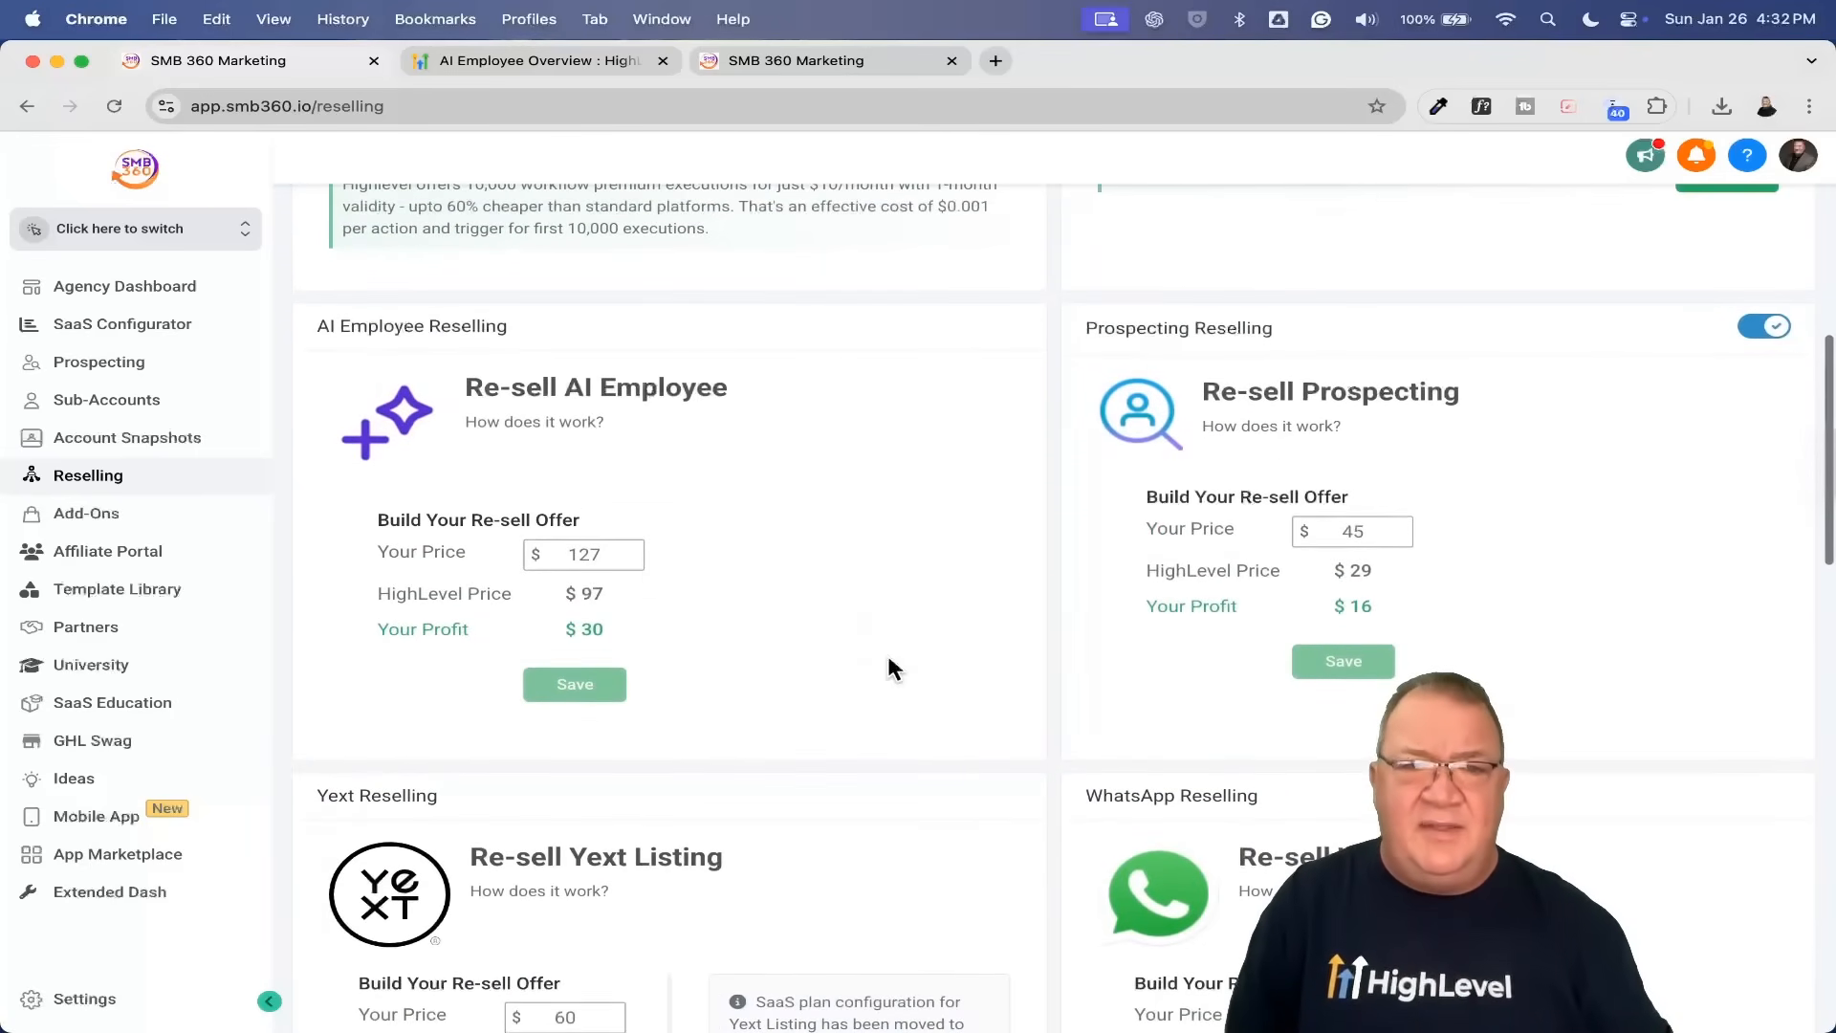
{"action": "scroll", "coordinate": [740, 581], "scroll_direction": "up", "scroll_amount": 5}
{"action": "scroll", "coordinate": [740, 581], "scroll_direction": "left", "scroll_amount": 2}
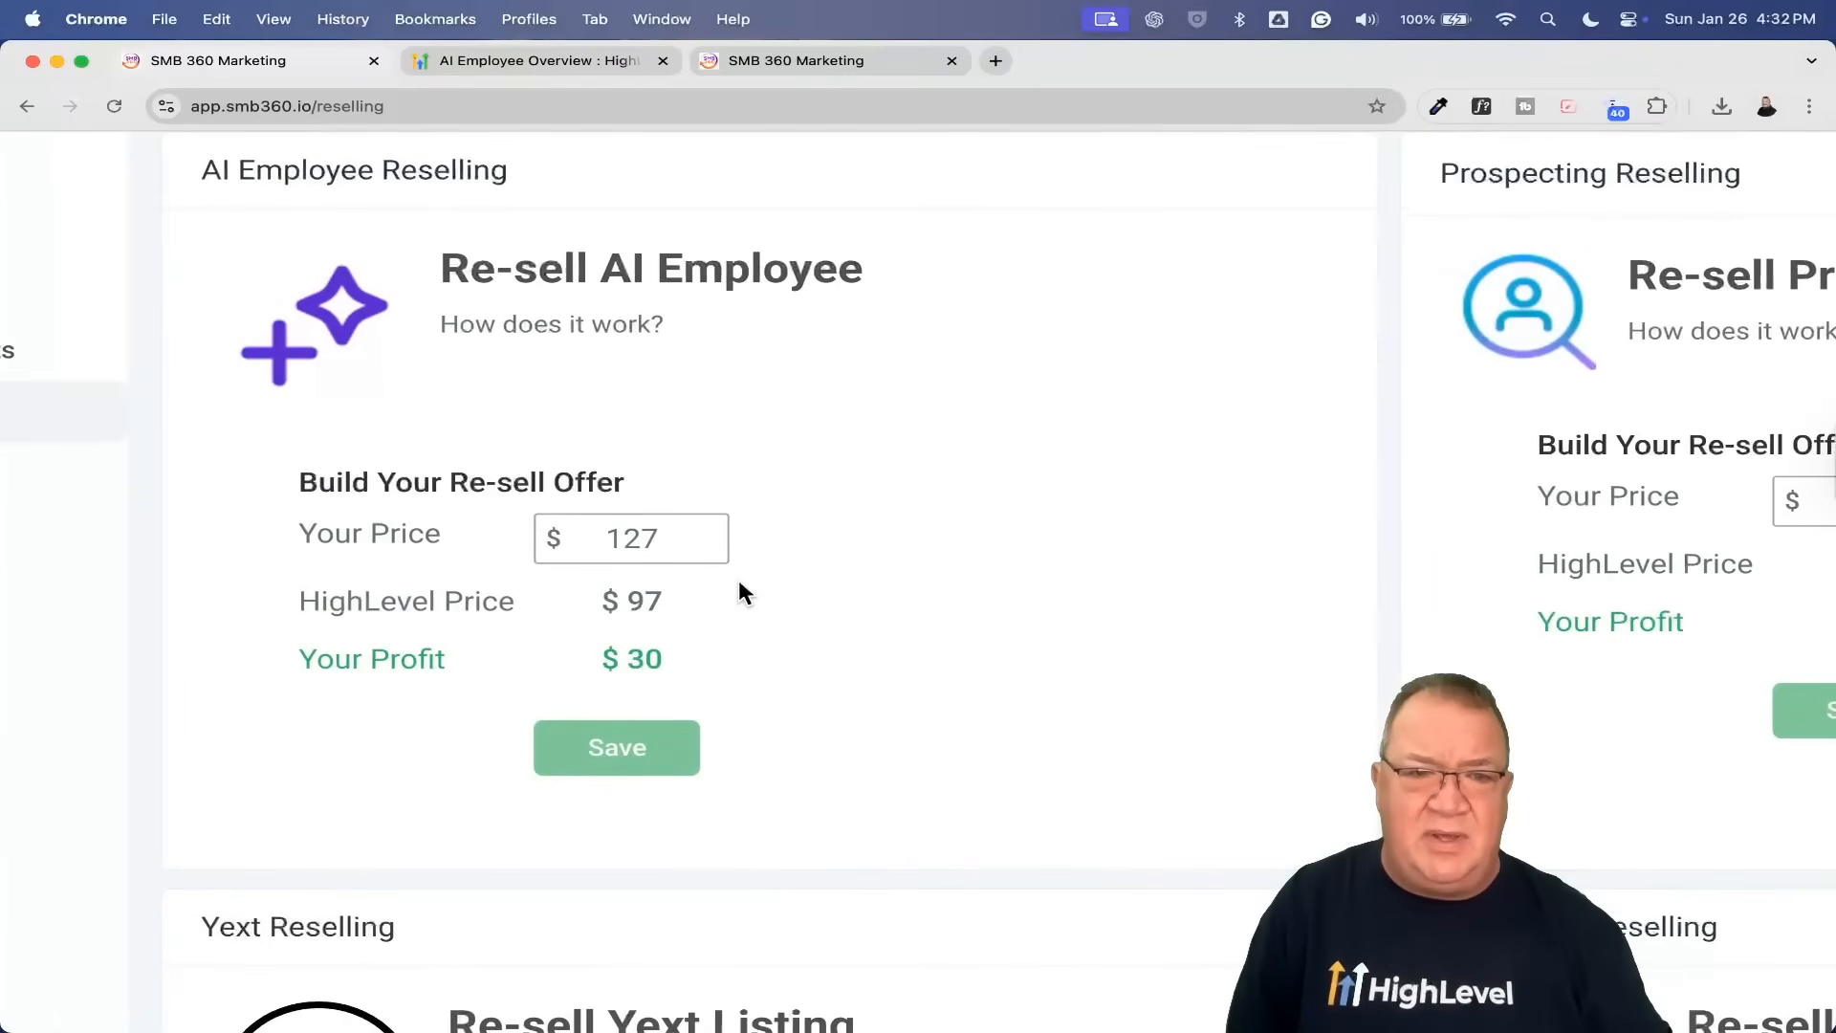
Step: Try a resell price of $197 for AI Employee and examine the resulting profit
{"action": "left_click_drag", "start_coordinate": [697, 536], "coordinate": [534, 547]}
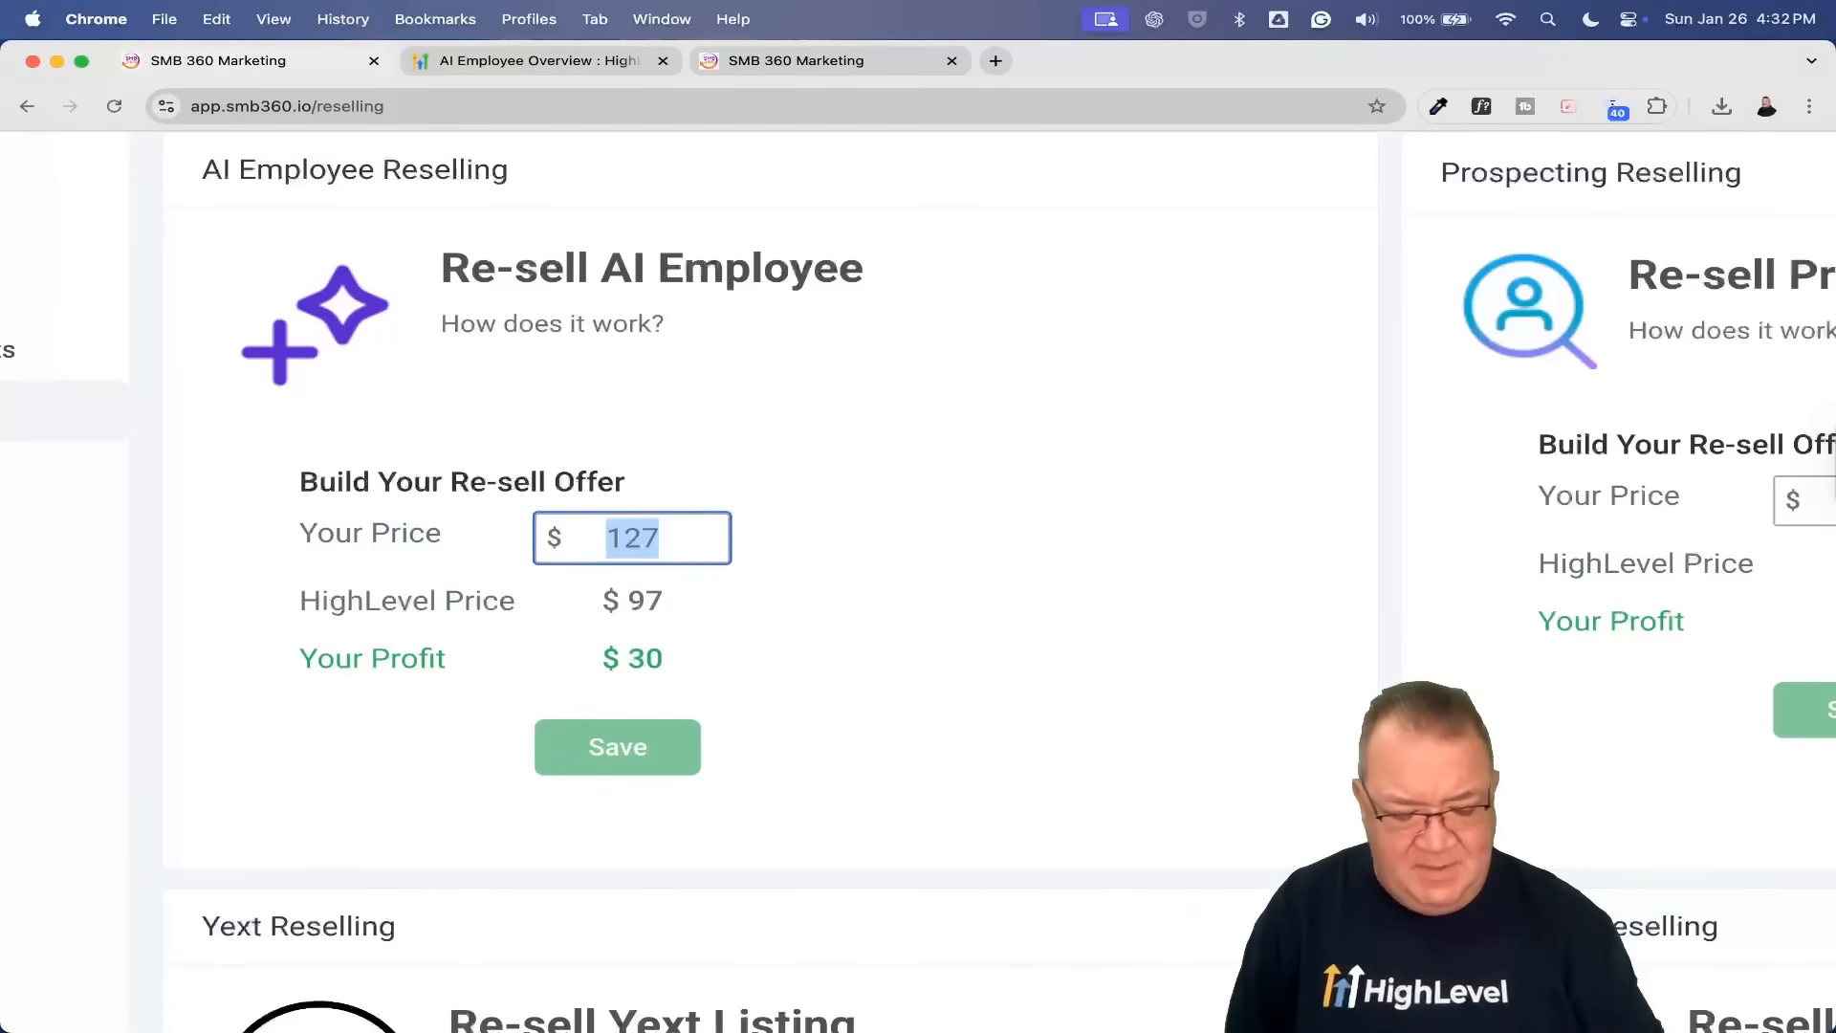
{"action": "type", "text": "197"}
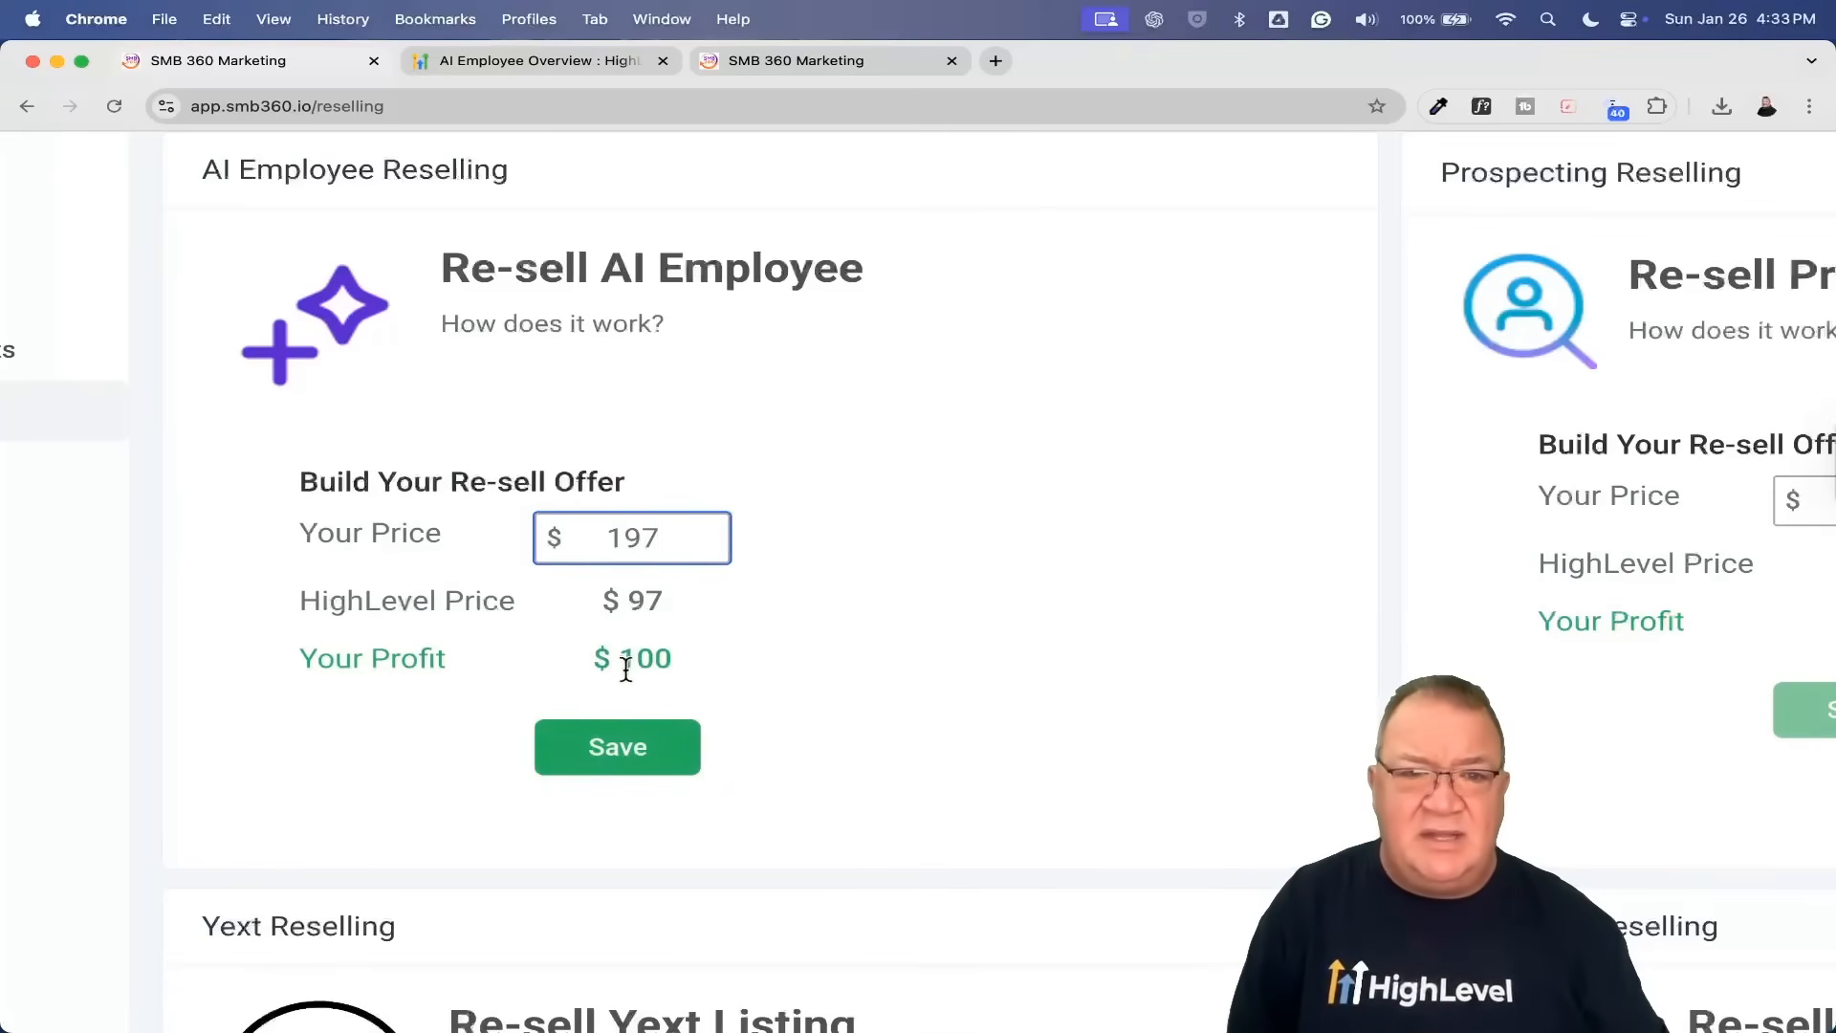
{"action": "left_click_drag", "start_coordinate": [566, 658], "coordinate": [708, 667]}
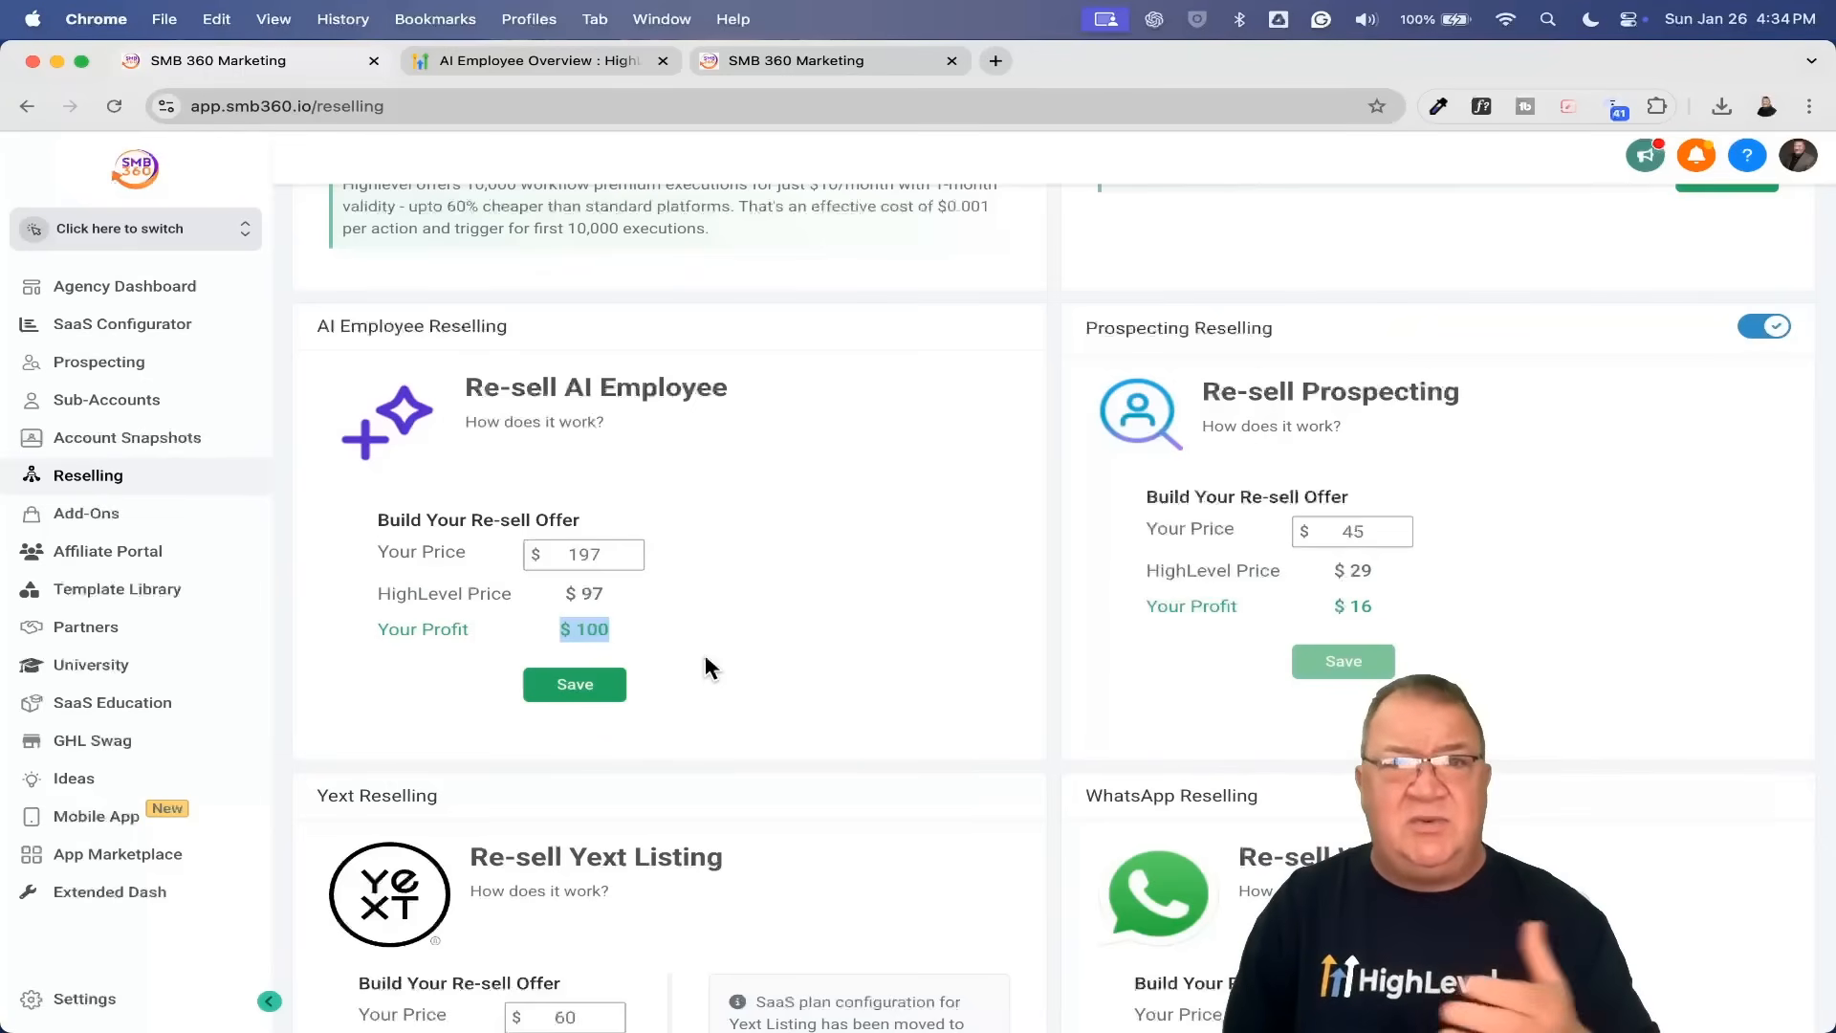
Step: Find the DiGi Global Agency sub-account in the agency's sub-account list and view its details
{"action": "left_click", "coordinate": [111, 406]}
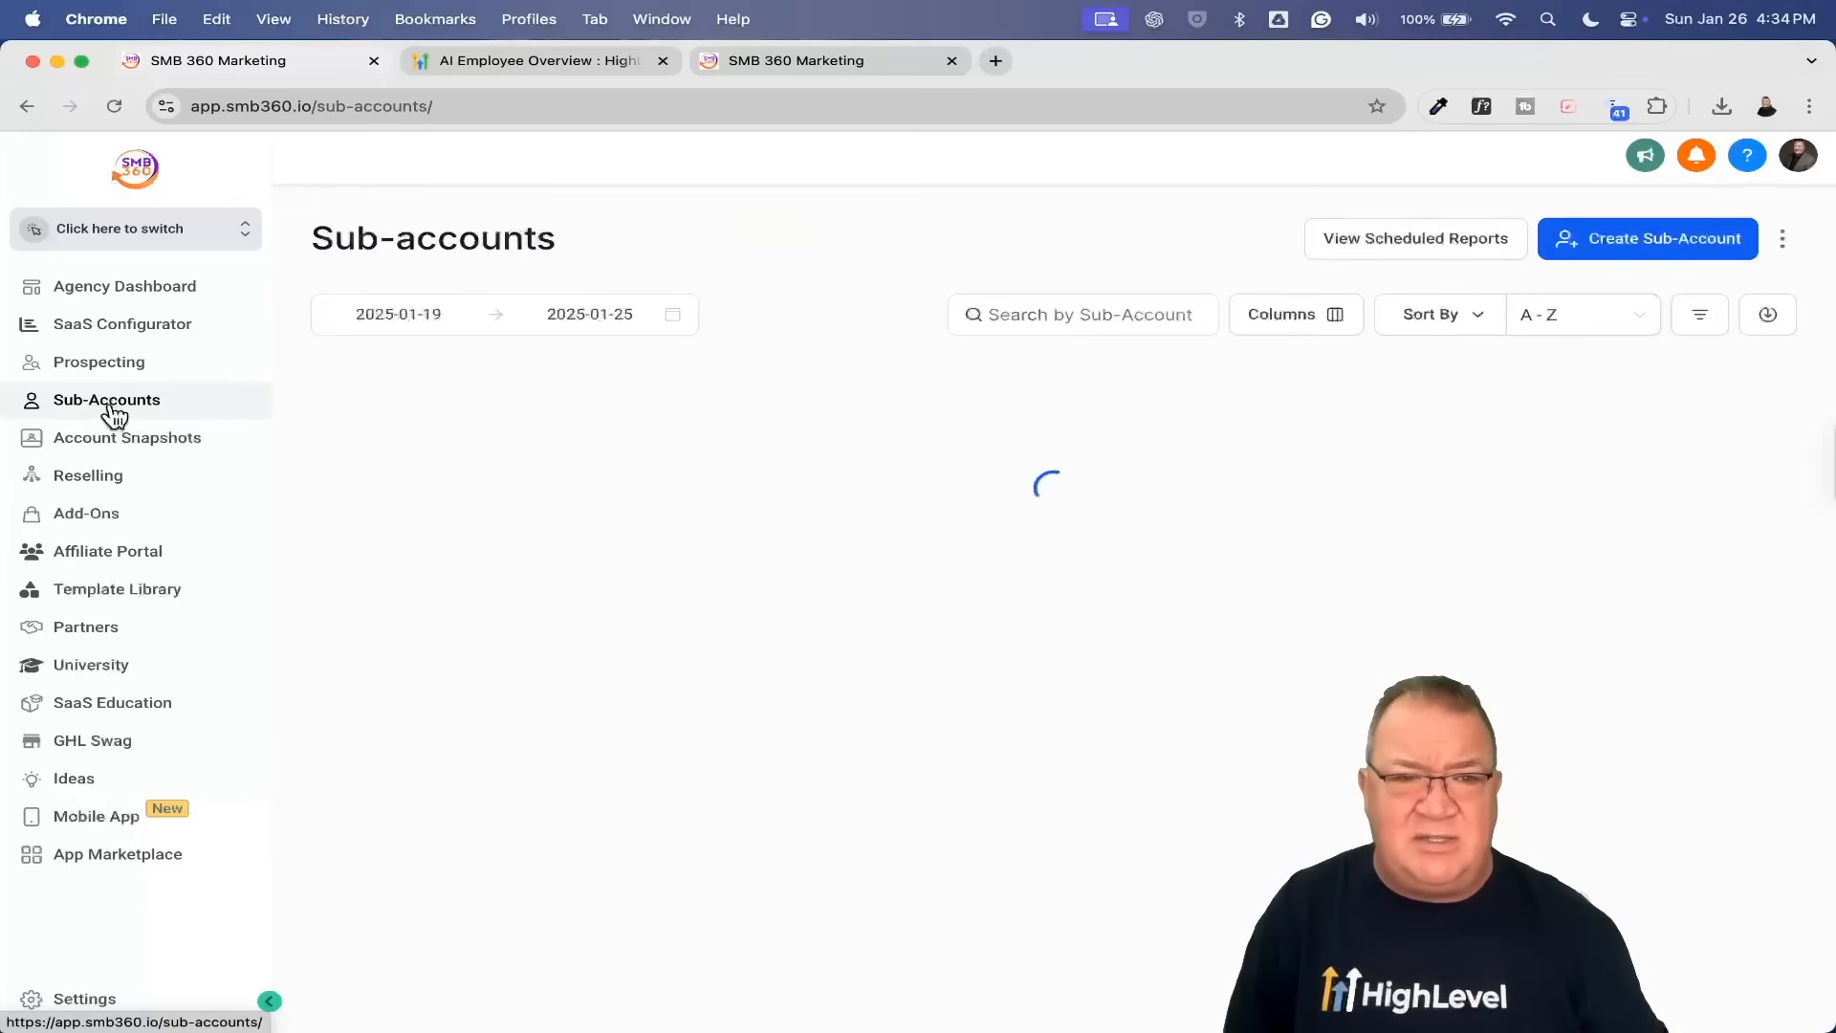
{"action": "scroll", "coordinate": [991, 626], "scroll_direction": "down", "scroll_amount": 6}
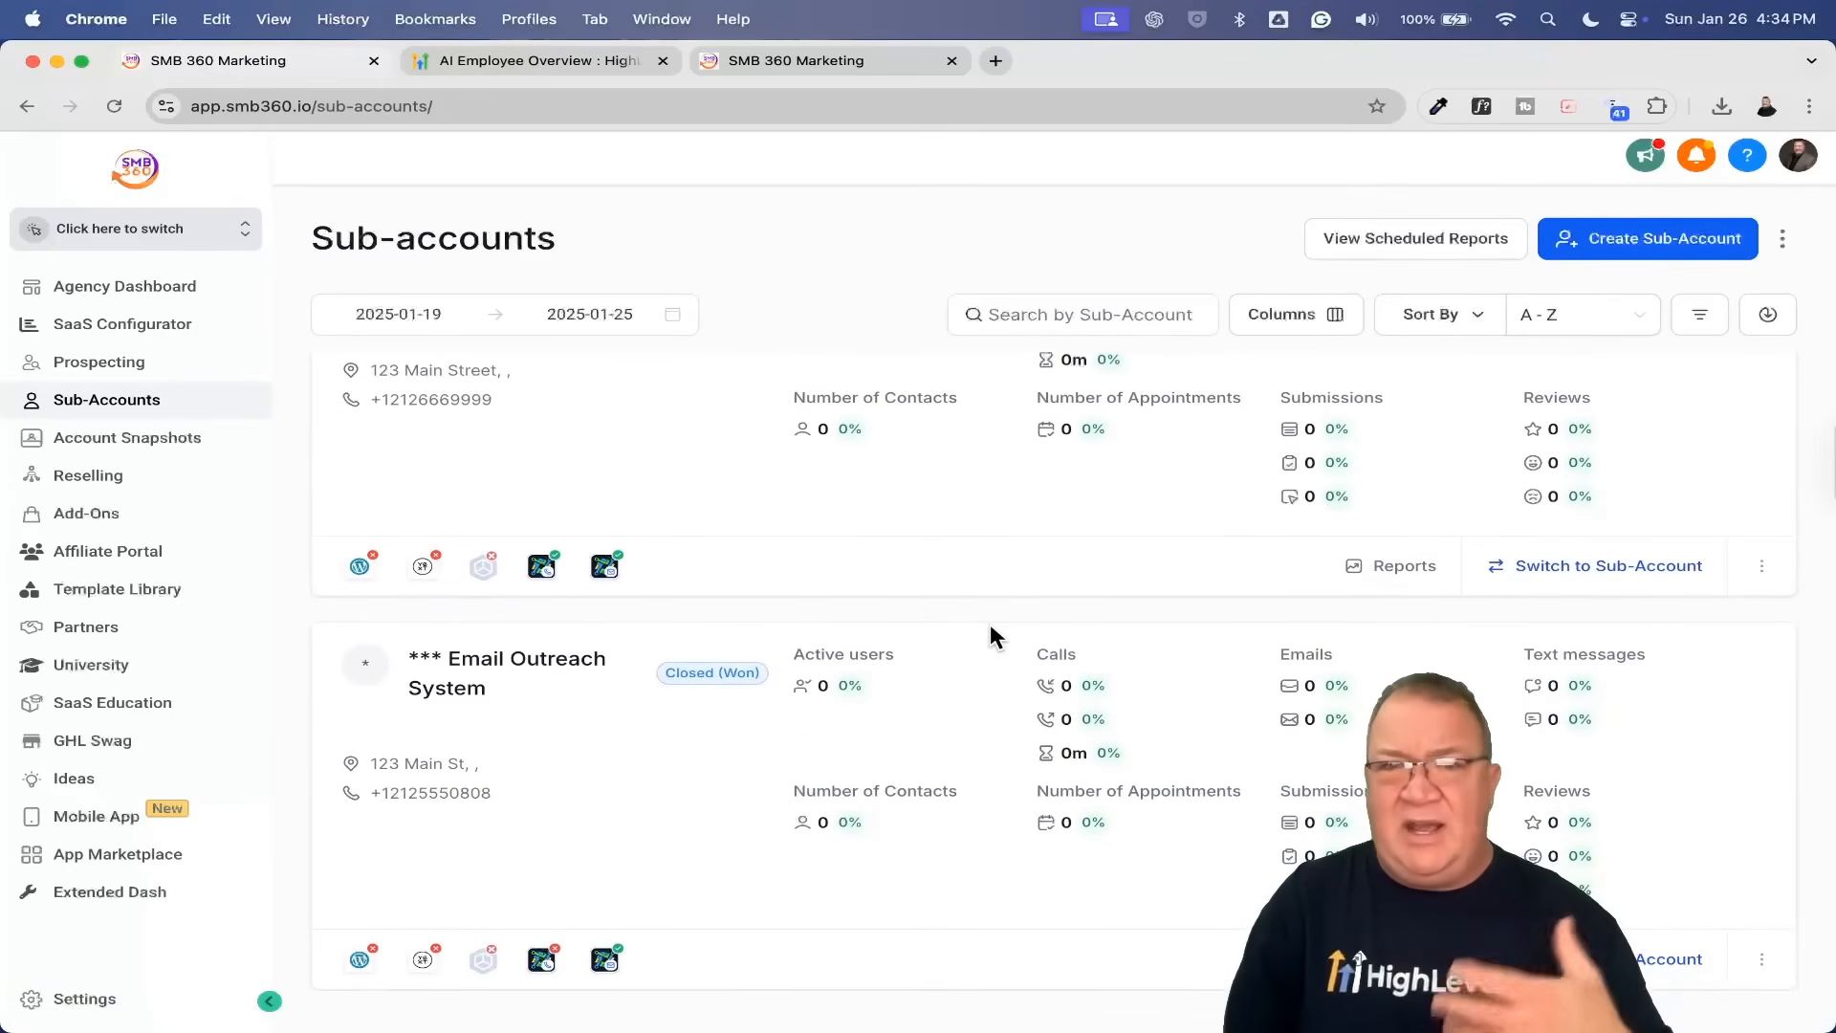
{"action": "scroll", "coordinate": [991, 628], "scroll_direction": "down", "scroll_amount": 18}
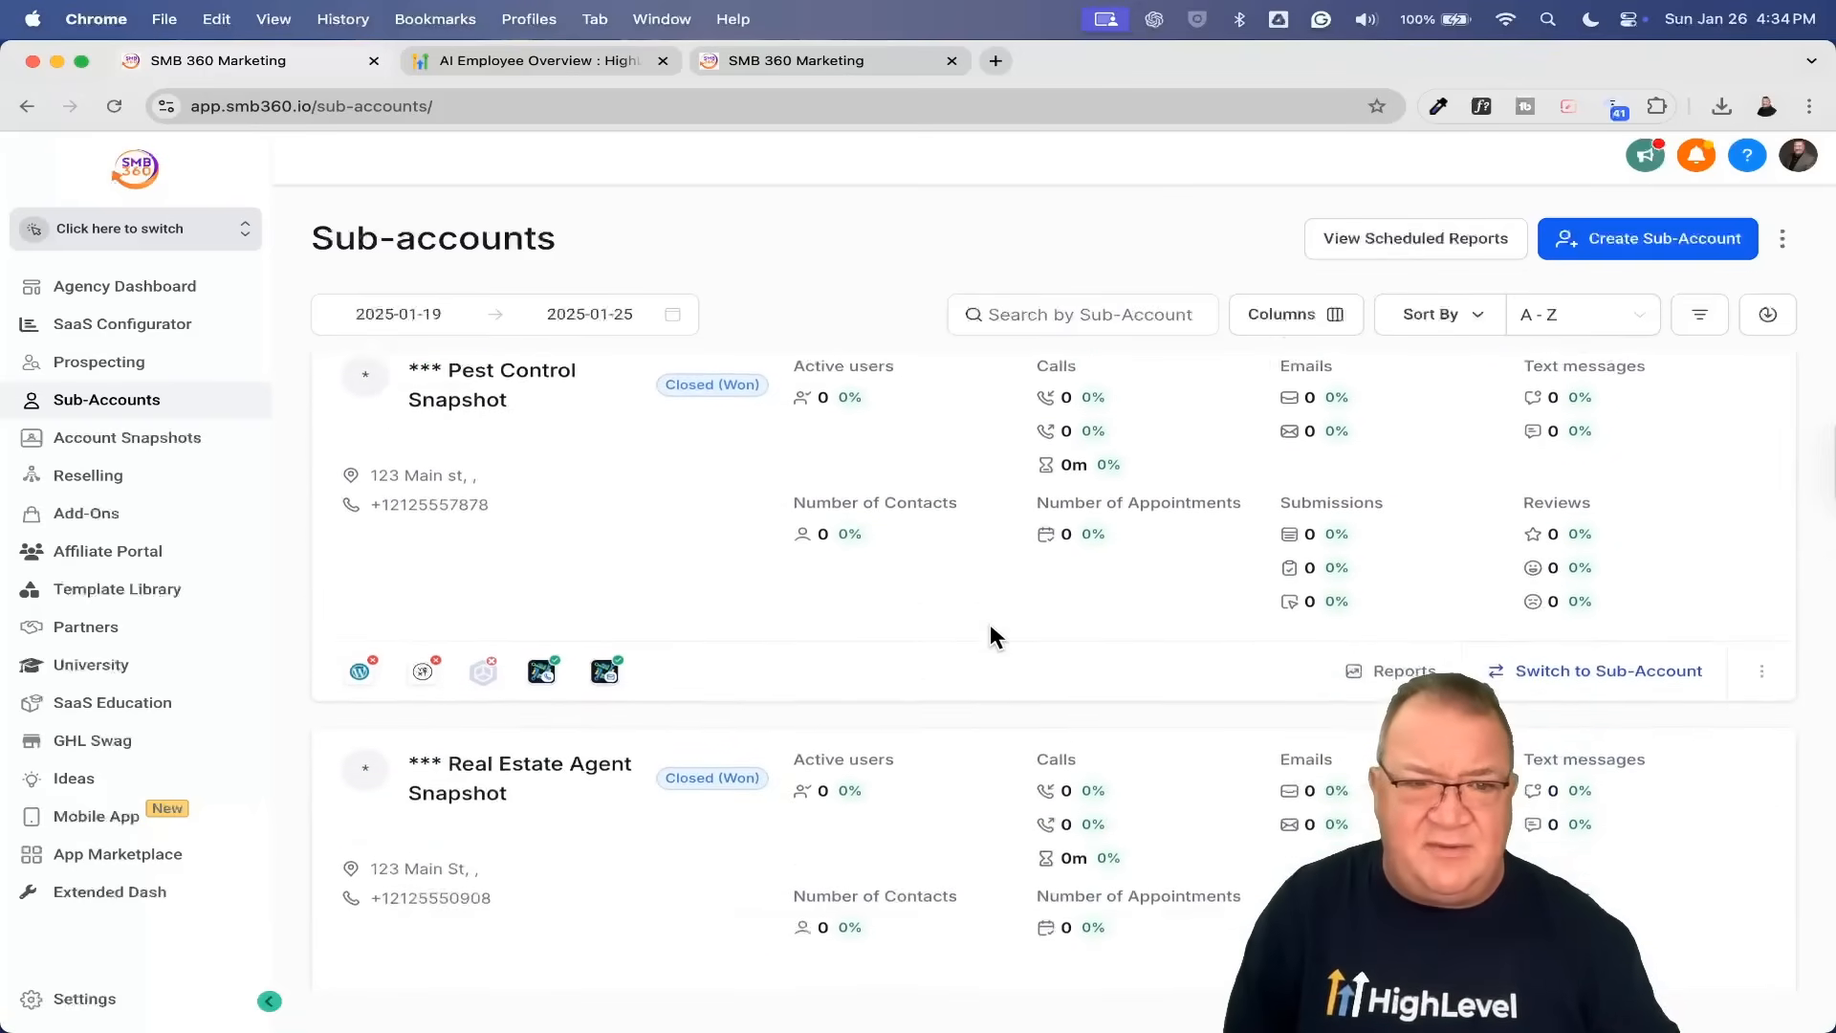
{"action": "scroll", "coordinate": [990, 634], "scroll_direction": "down", "scroll_amount": 12}
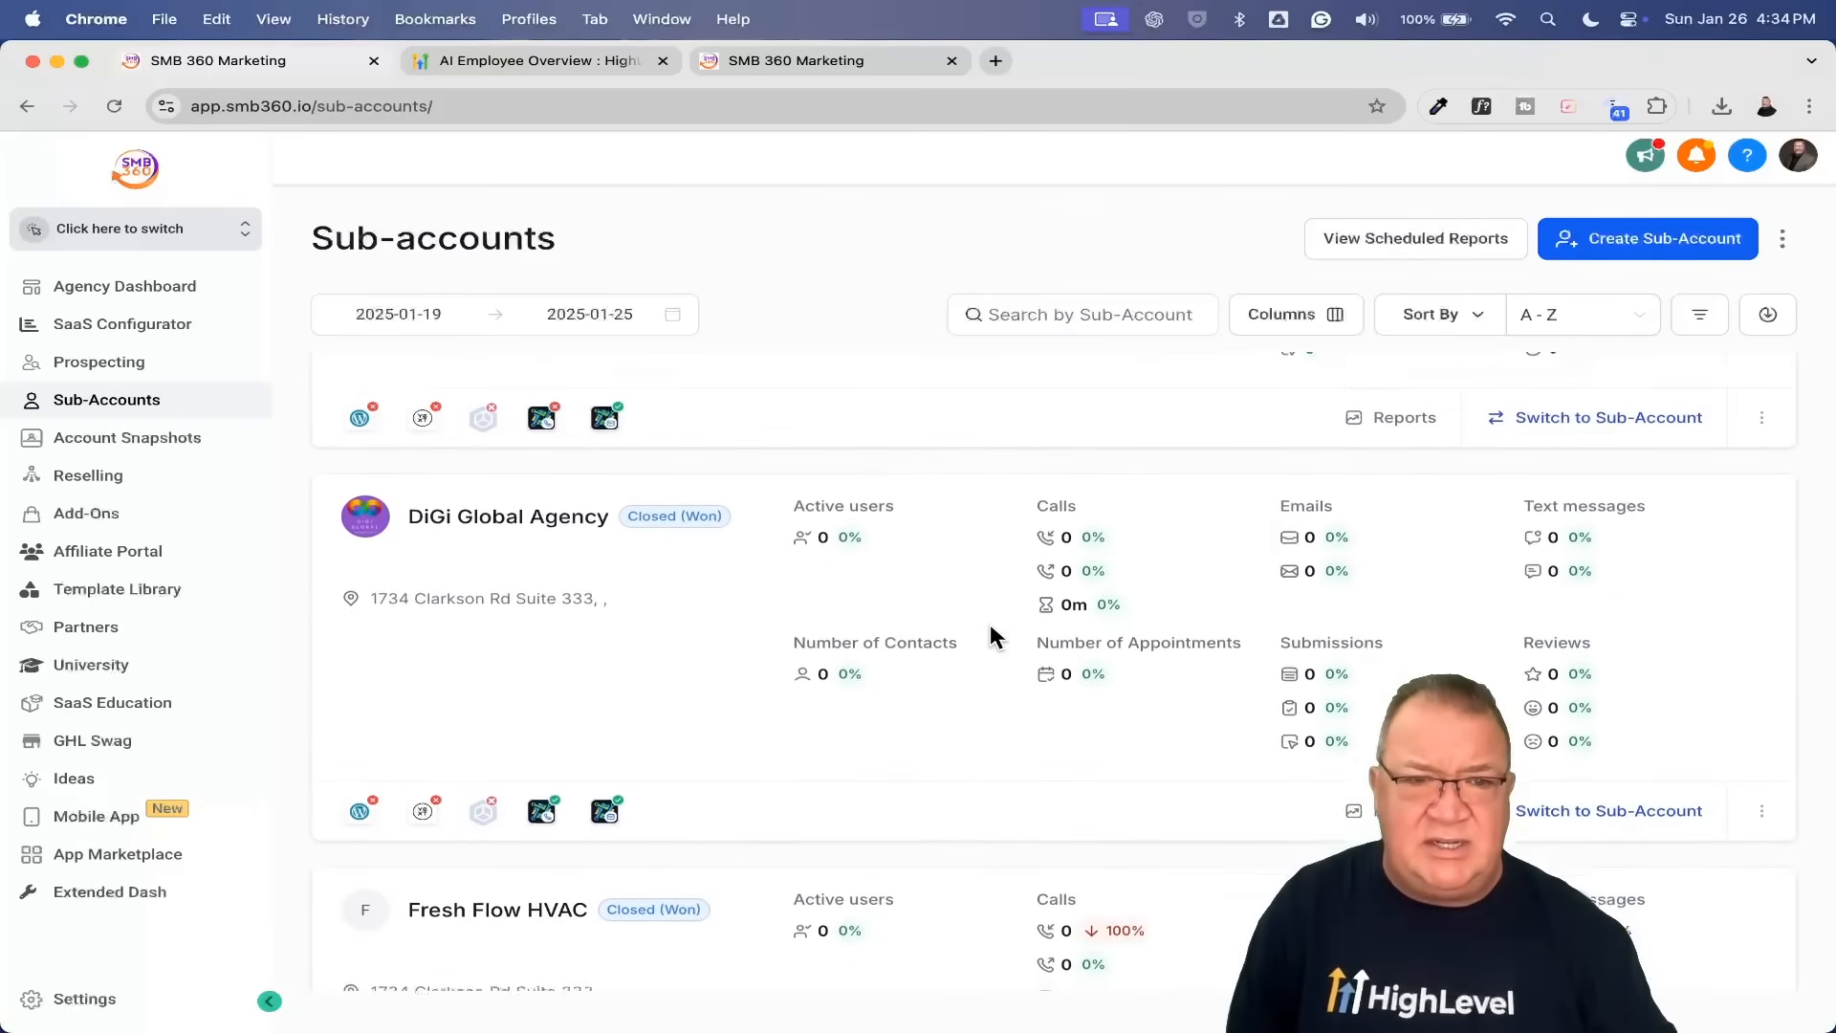
{"action": "left_click", "coordinate": [480, 531]}
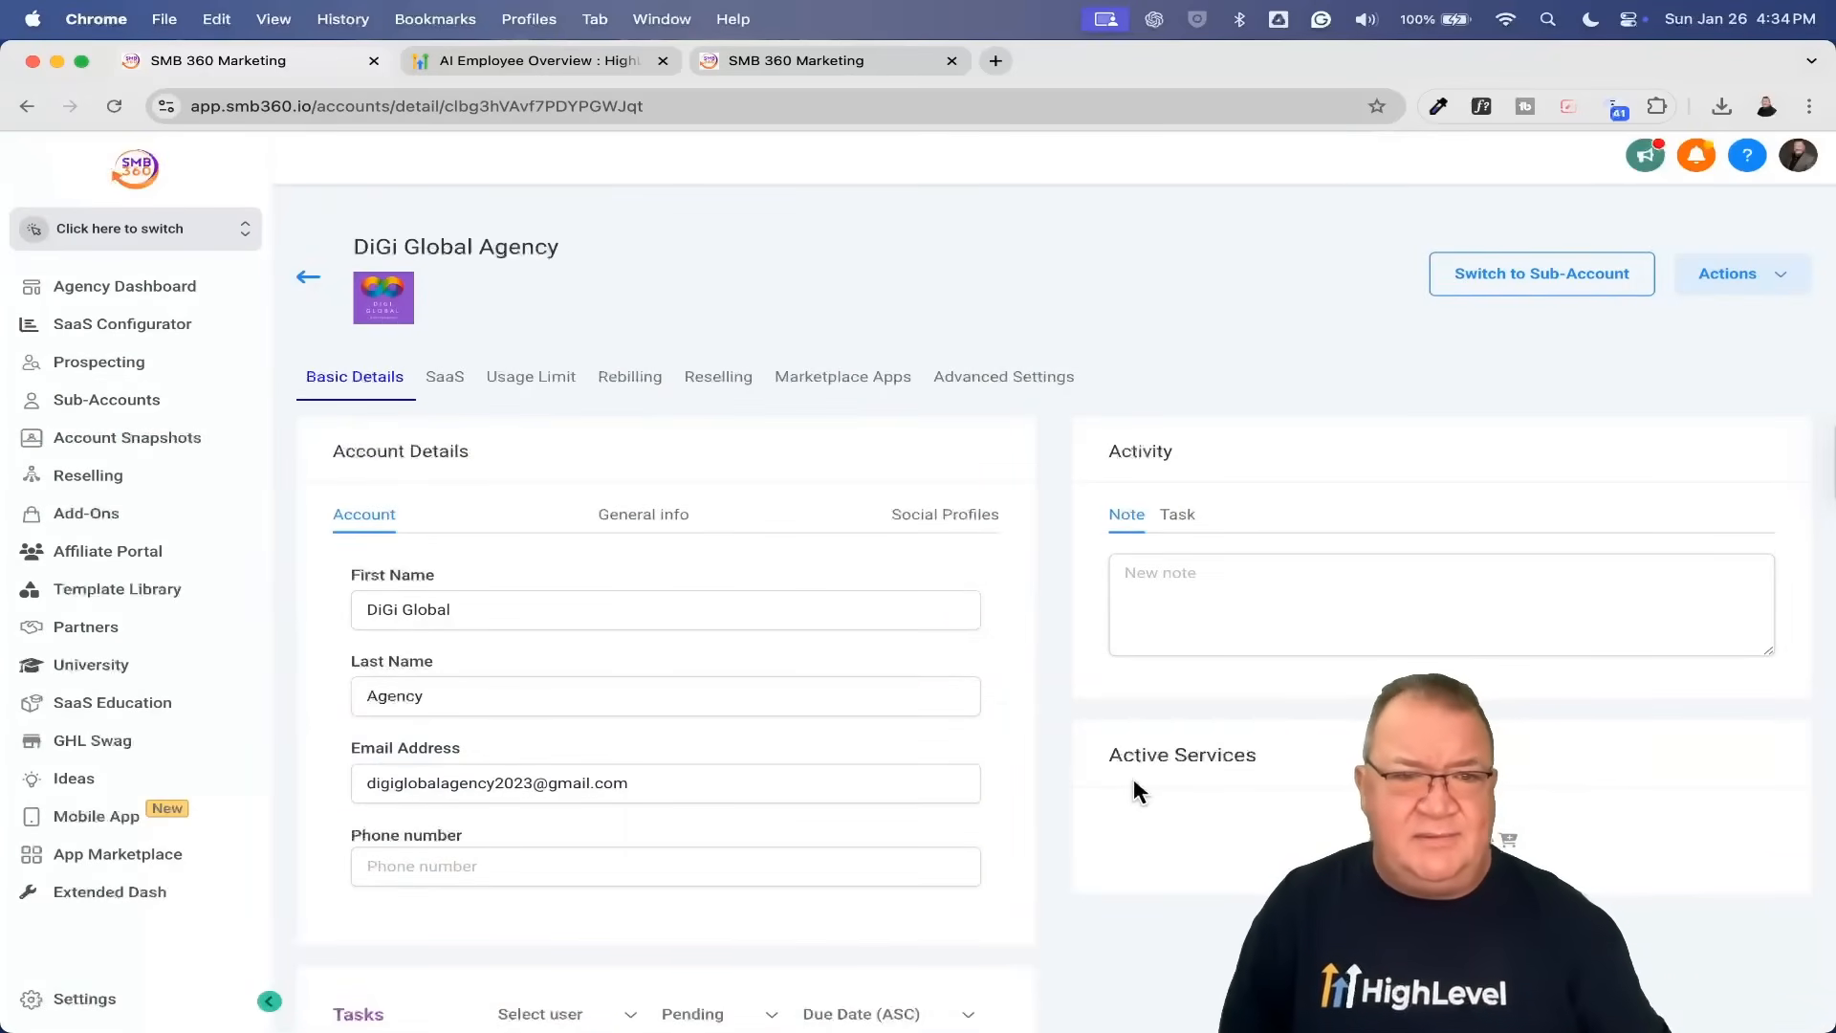
Step: Examine the sub-account's reselling settings for AI Employee, including the option to deploy it directly without resell
{"action": "left_click", "coordinate": [720, 379]}
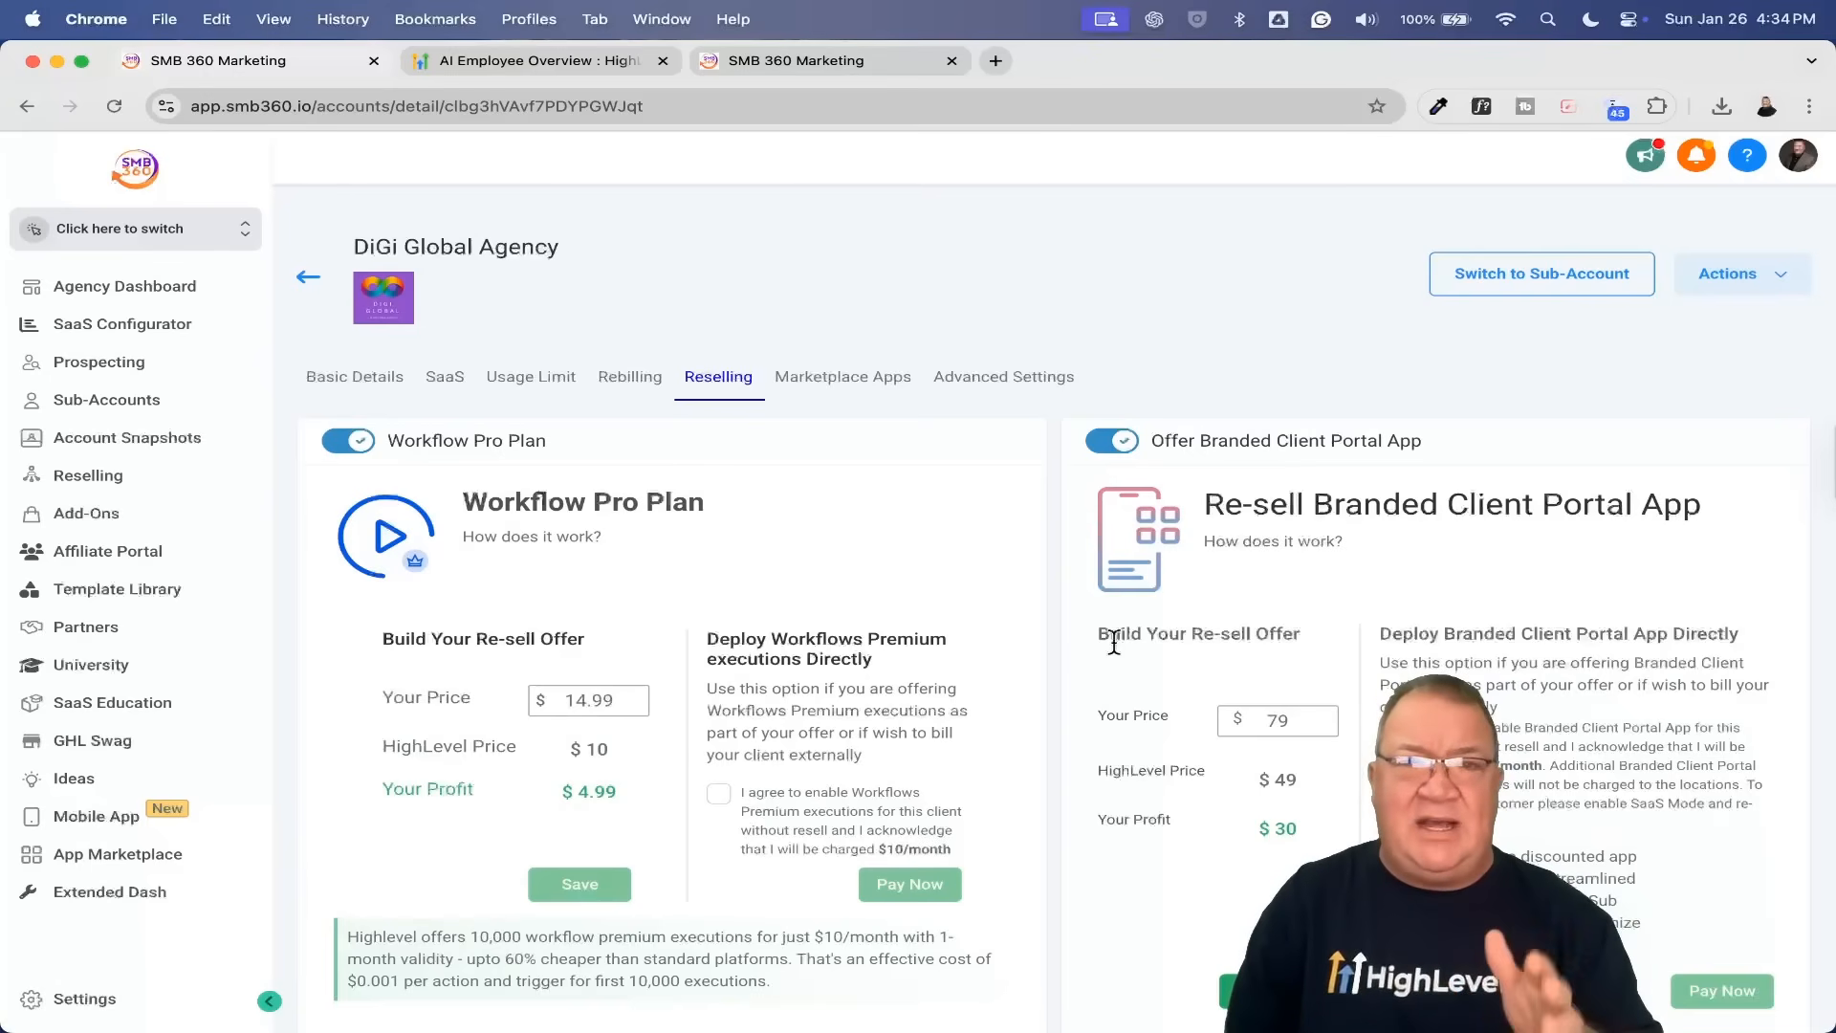
{"action": "scroll", "coordinate": [1113, 643], "scroll_direction": "down", "scroll_amount": 9}
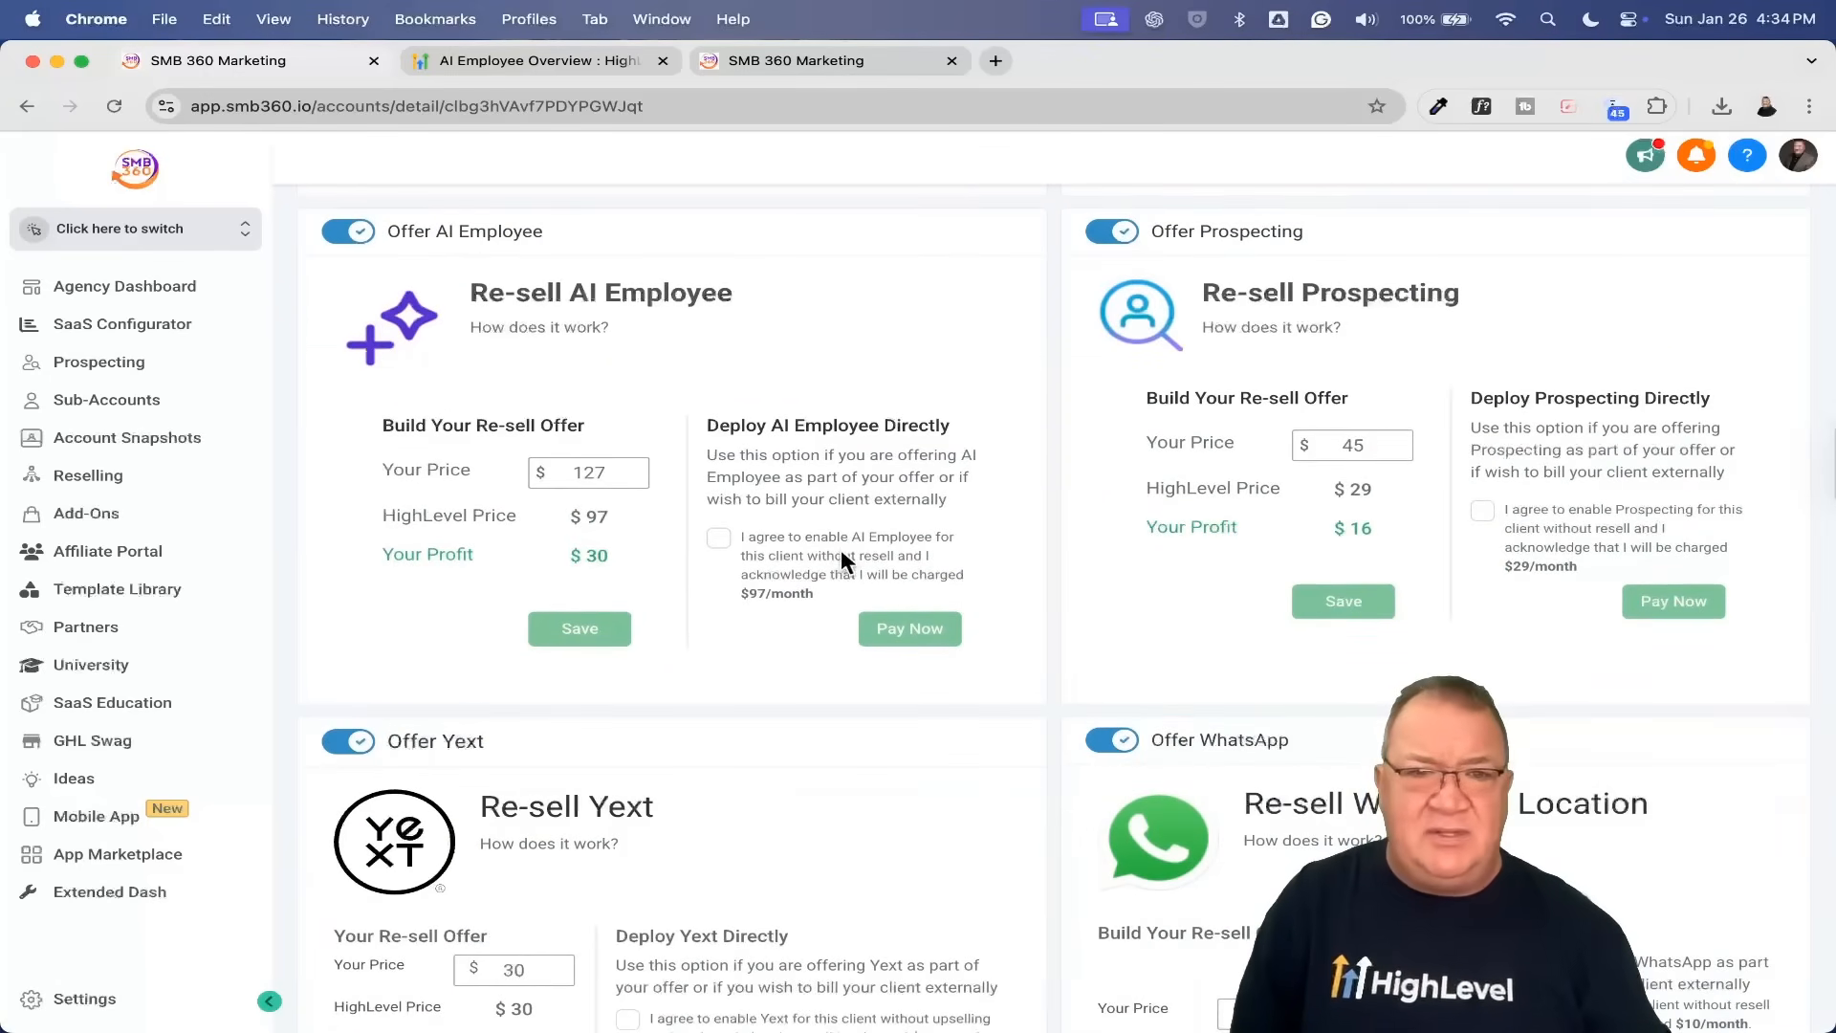
{"action": "scroll", "coordinate": [836, 547], "scroll_direction": "up", "scroll_amount": 5}
{"action": "scroll", "coordinate": [836, 546], "scroll_direction": "left", "scroll_amount": 3}
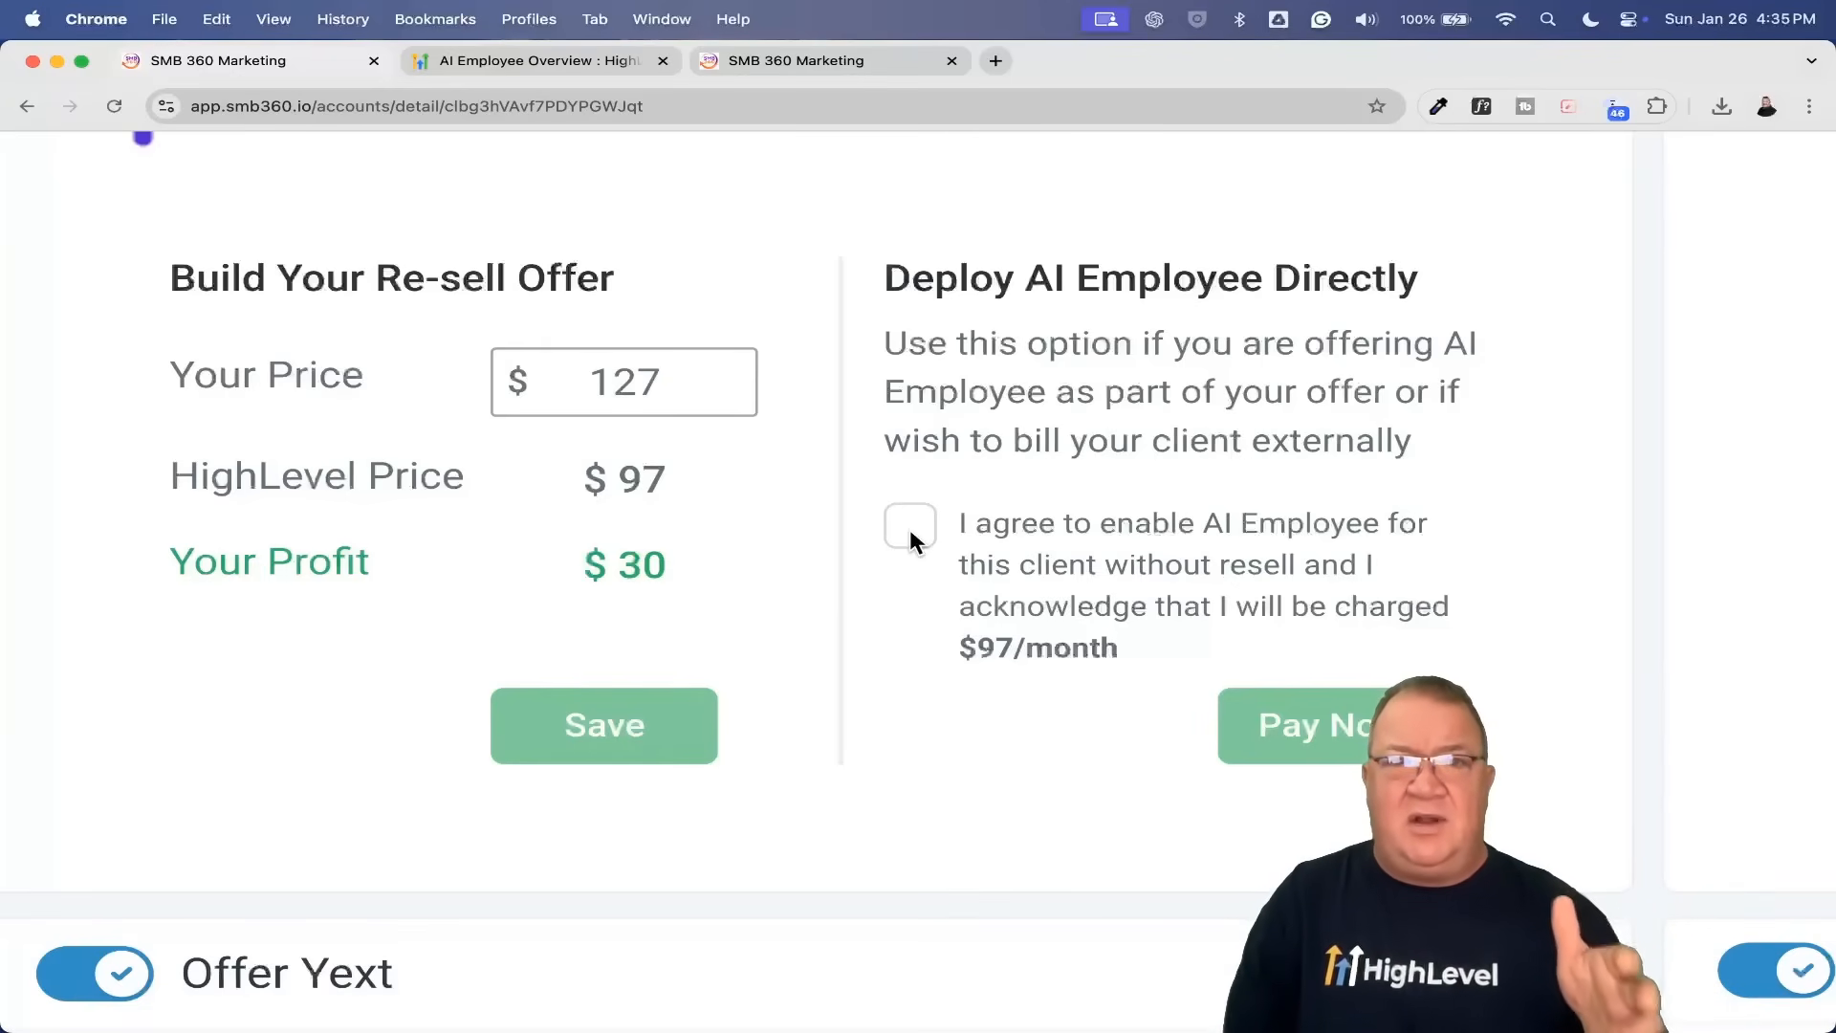
{"action": "scroll", "coordinate": [909, 529], "scroll_direction": "down", "scroll_amount": 5}
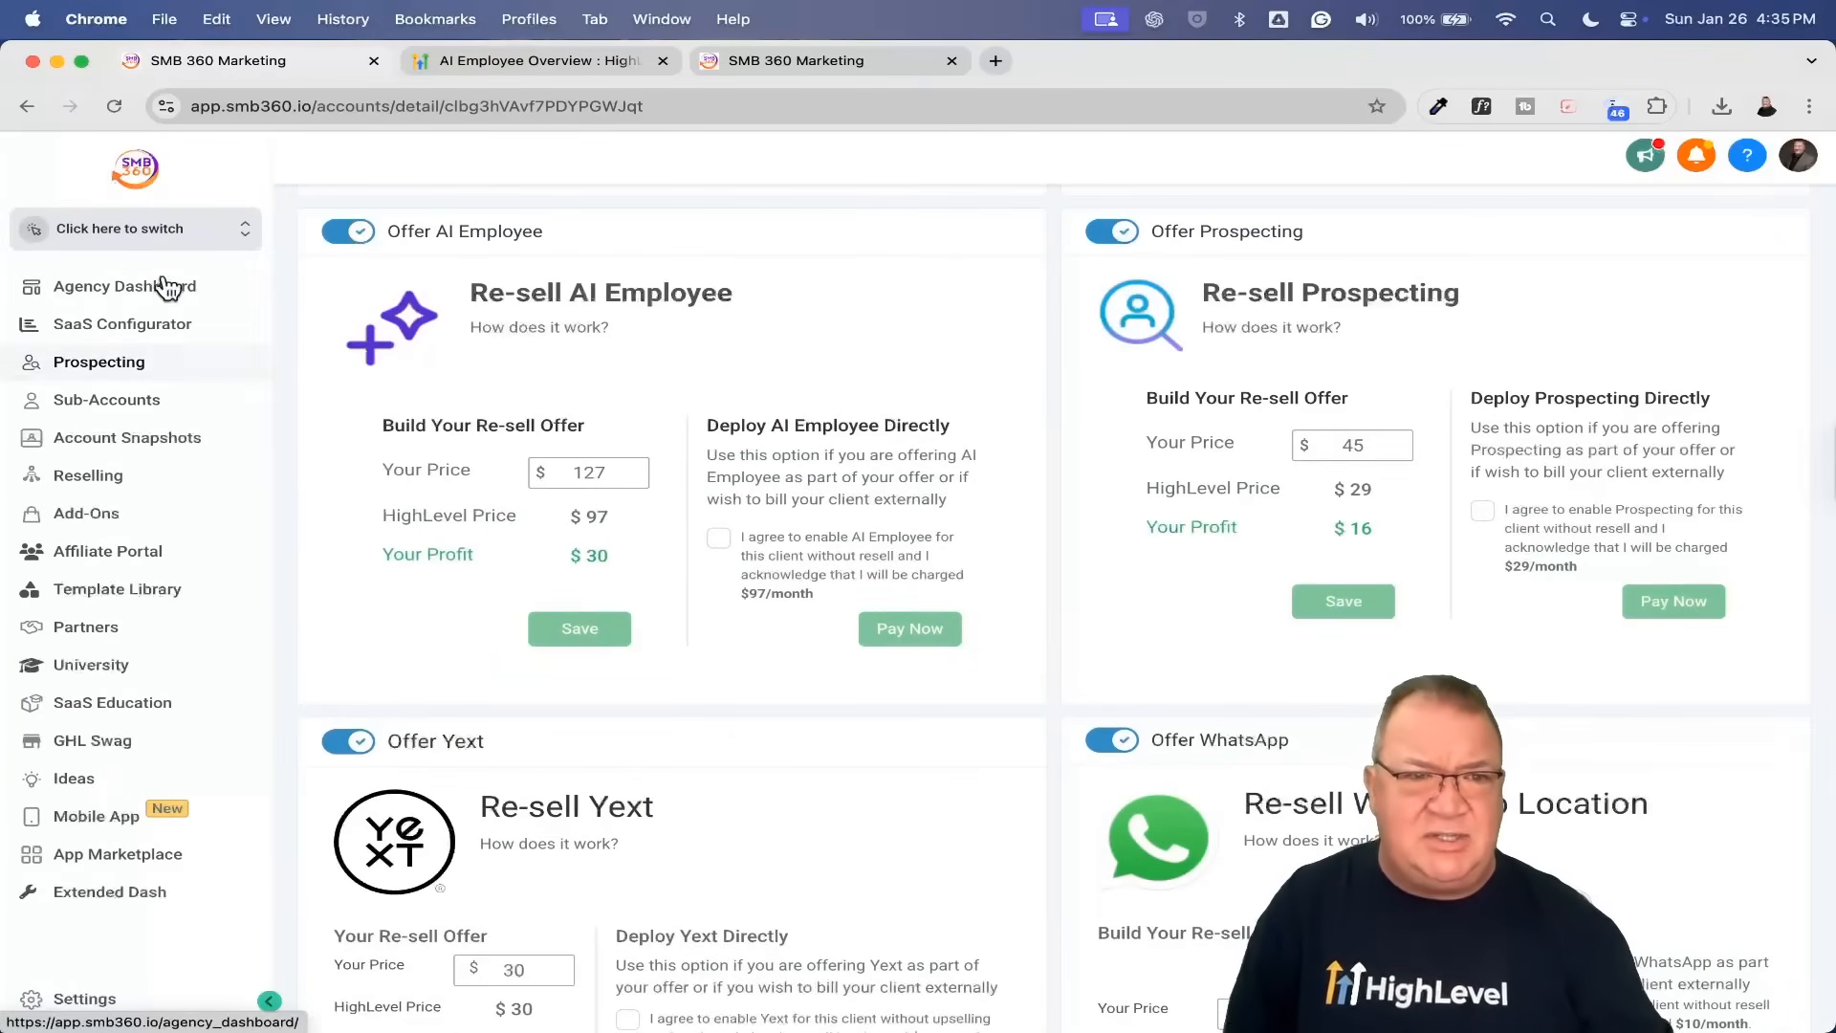
Step: Switch back to the DiGi Global Agency sub-account and open its Voice AI Agents settings
{"action": "left_click", "coordinate": [211, 227]}
{"action": "left_click", "coordinate": [441, 333]}
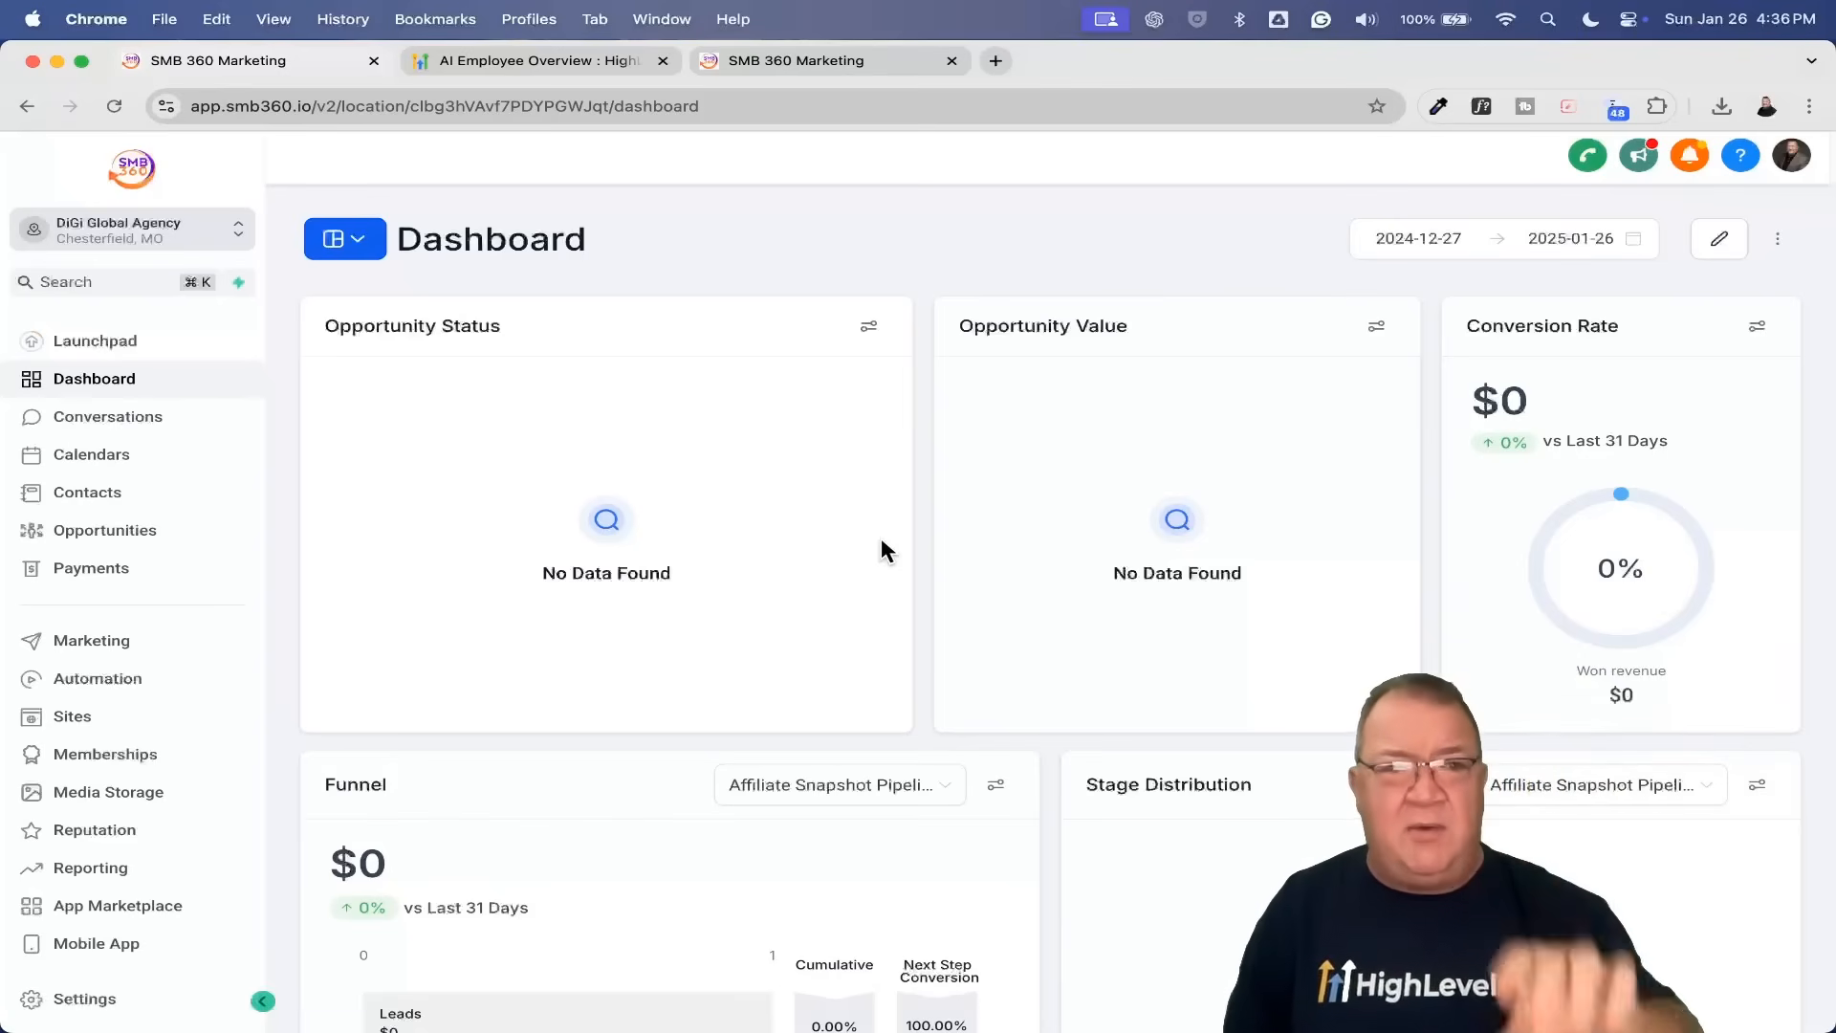
{"action": "left_click", "coordinate": [105, 1000]}
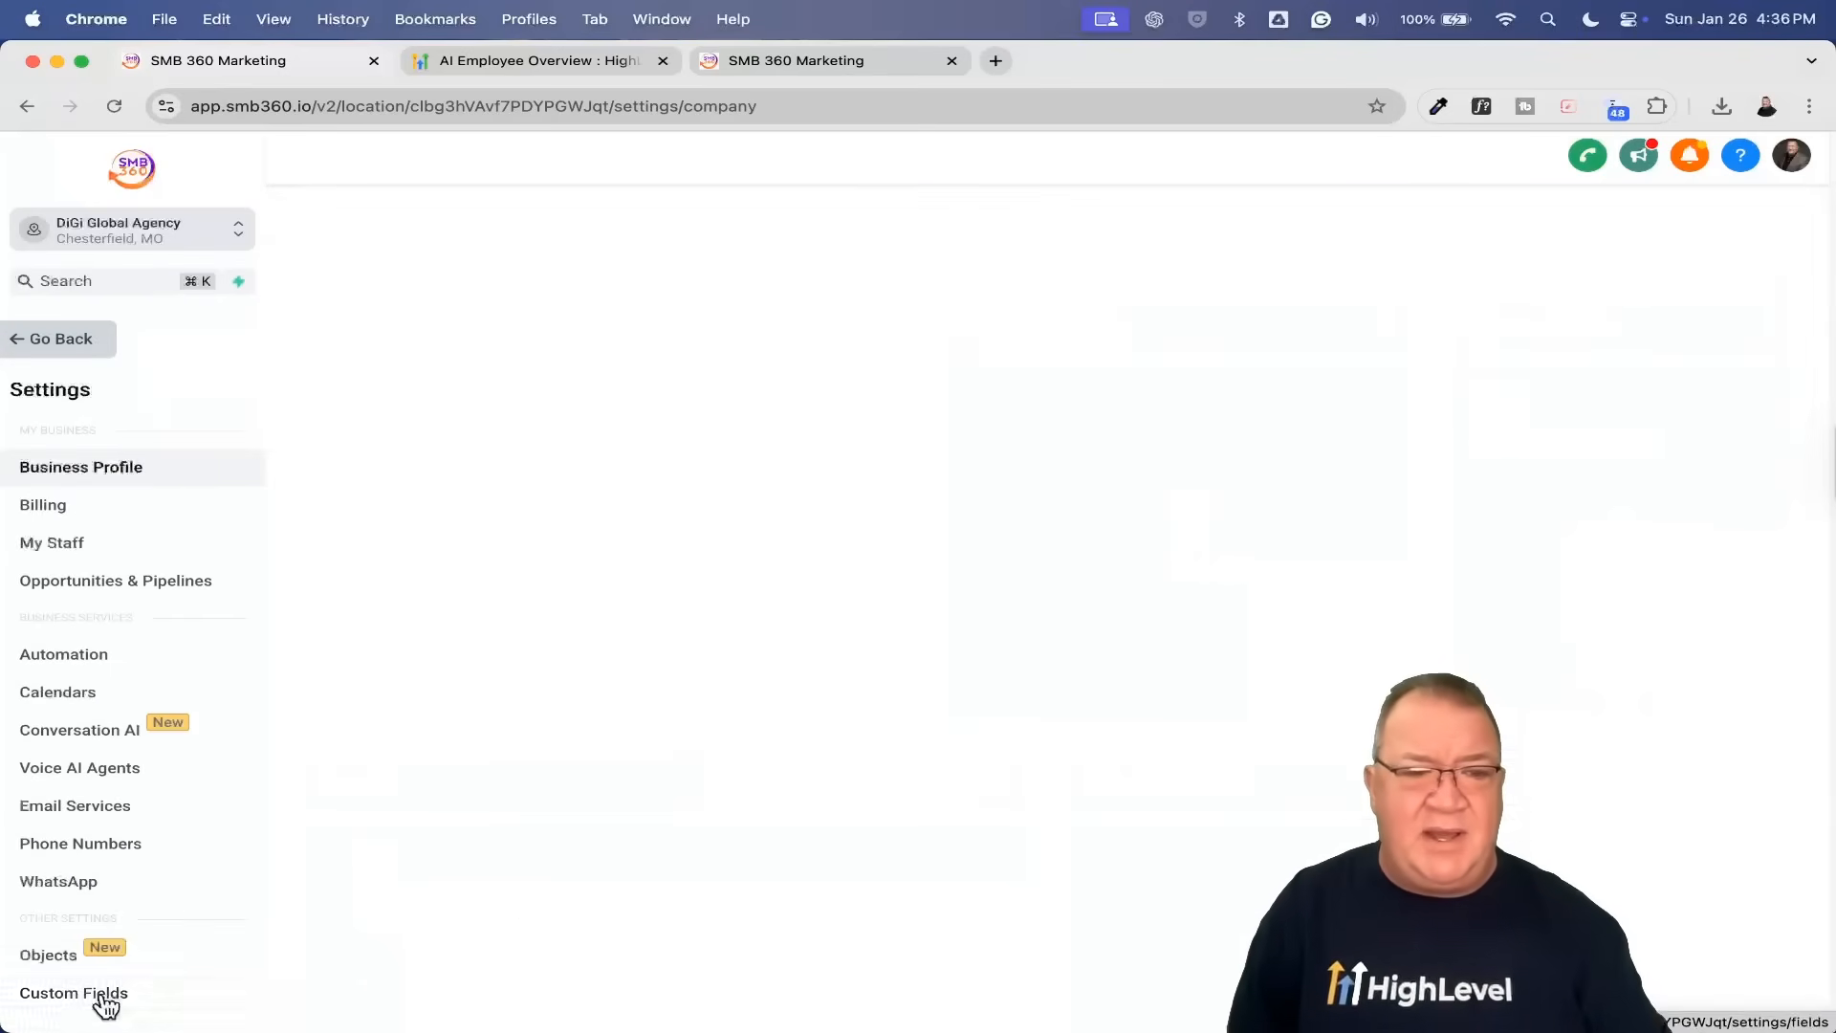
{"action": "left_click", "coordinate": [82, 769]}
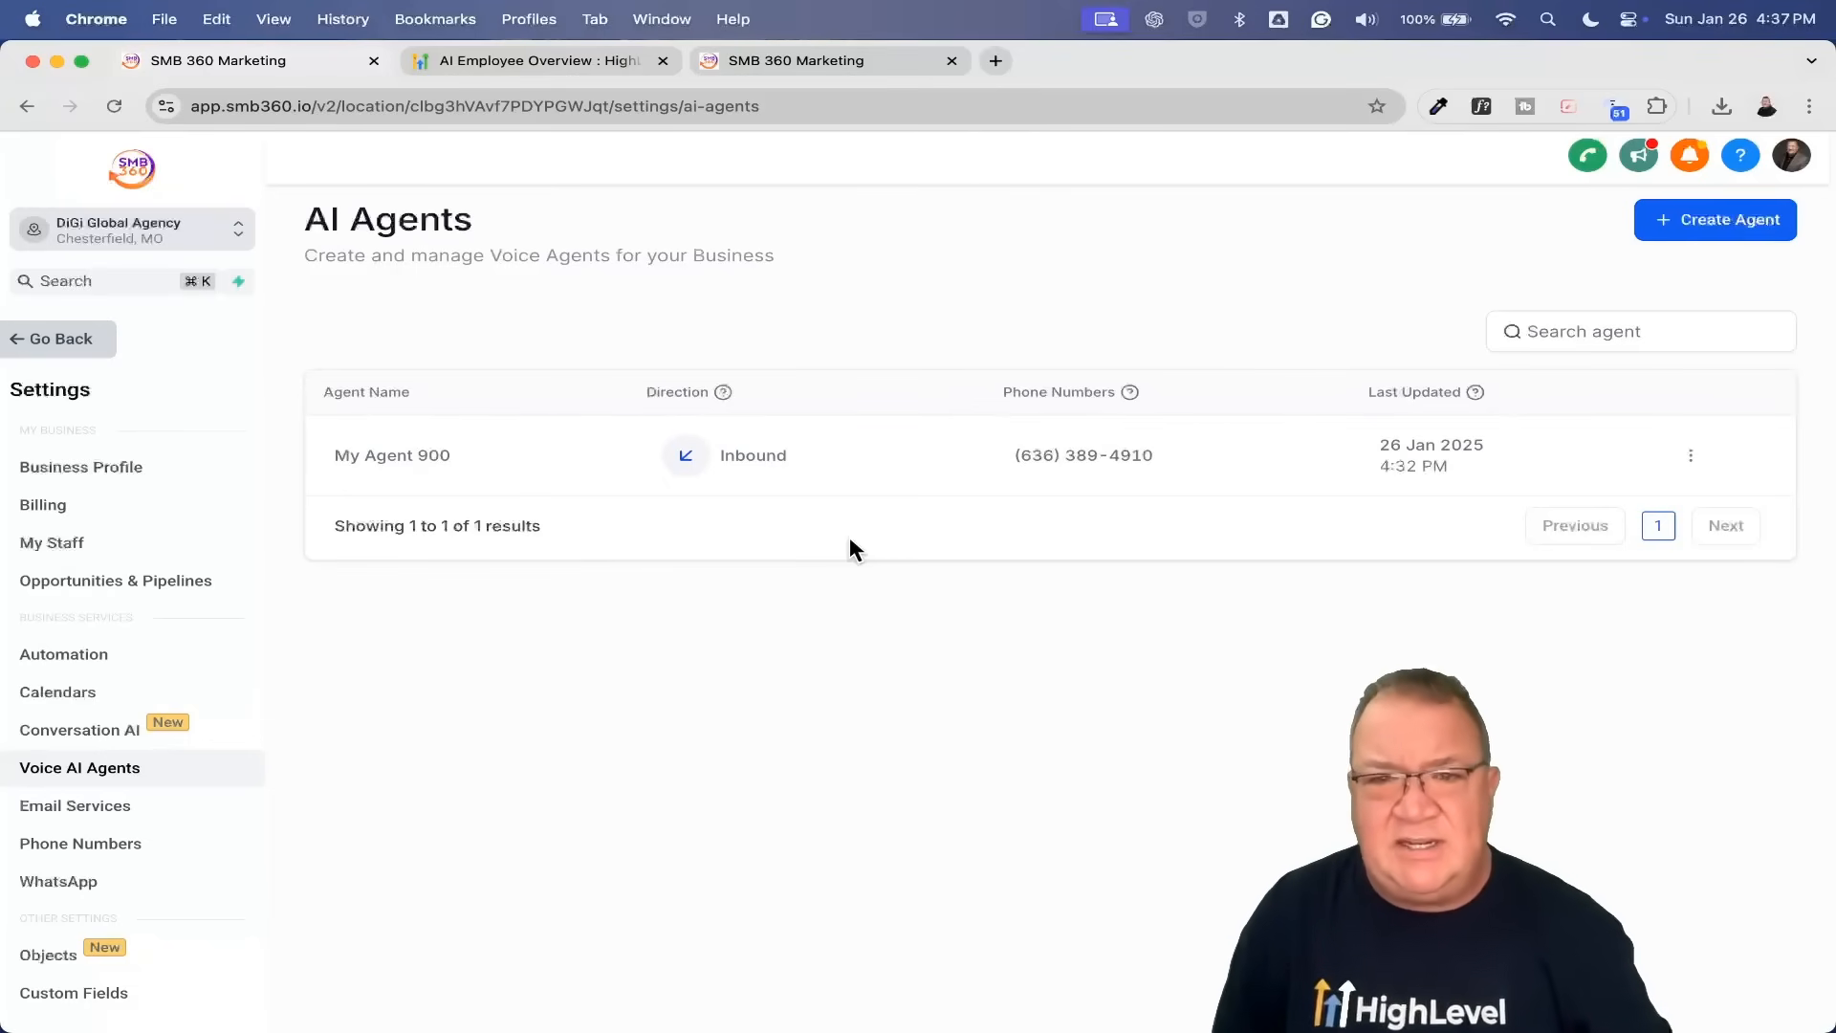
Step: Place a test call from the Fresh Flow HVAC account to the DiGi Global Marketing contact, and end it after the conversation
{"action": "left_click", "coordinate": [788, 61]}
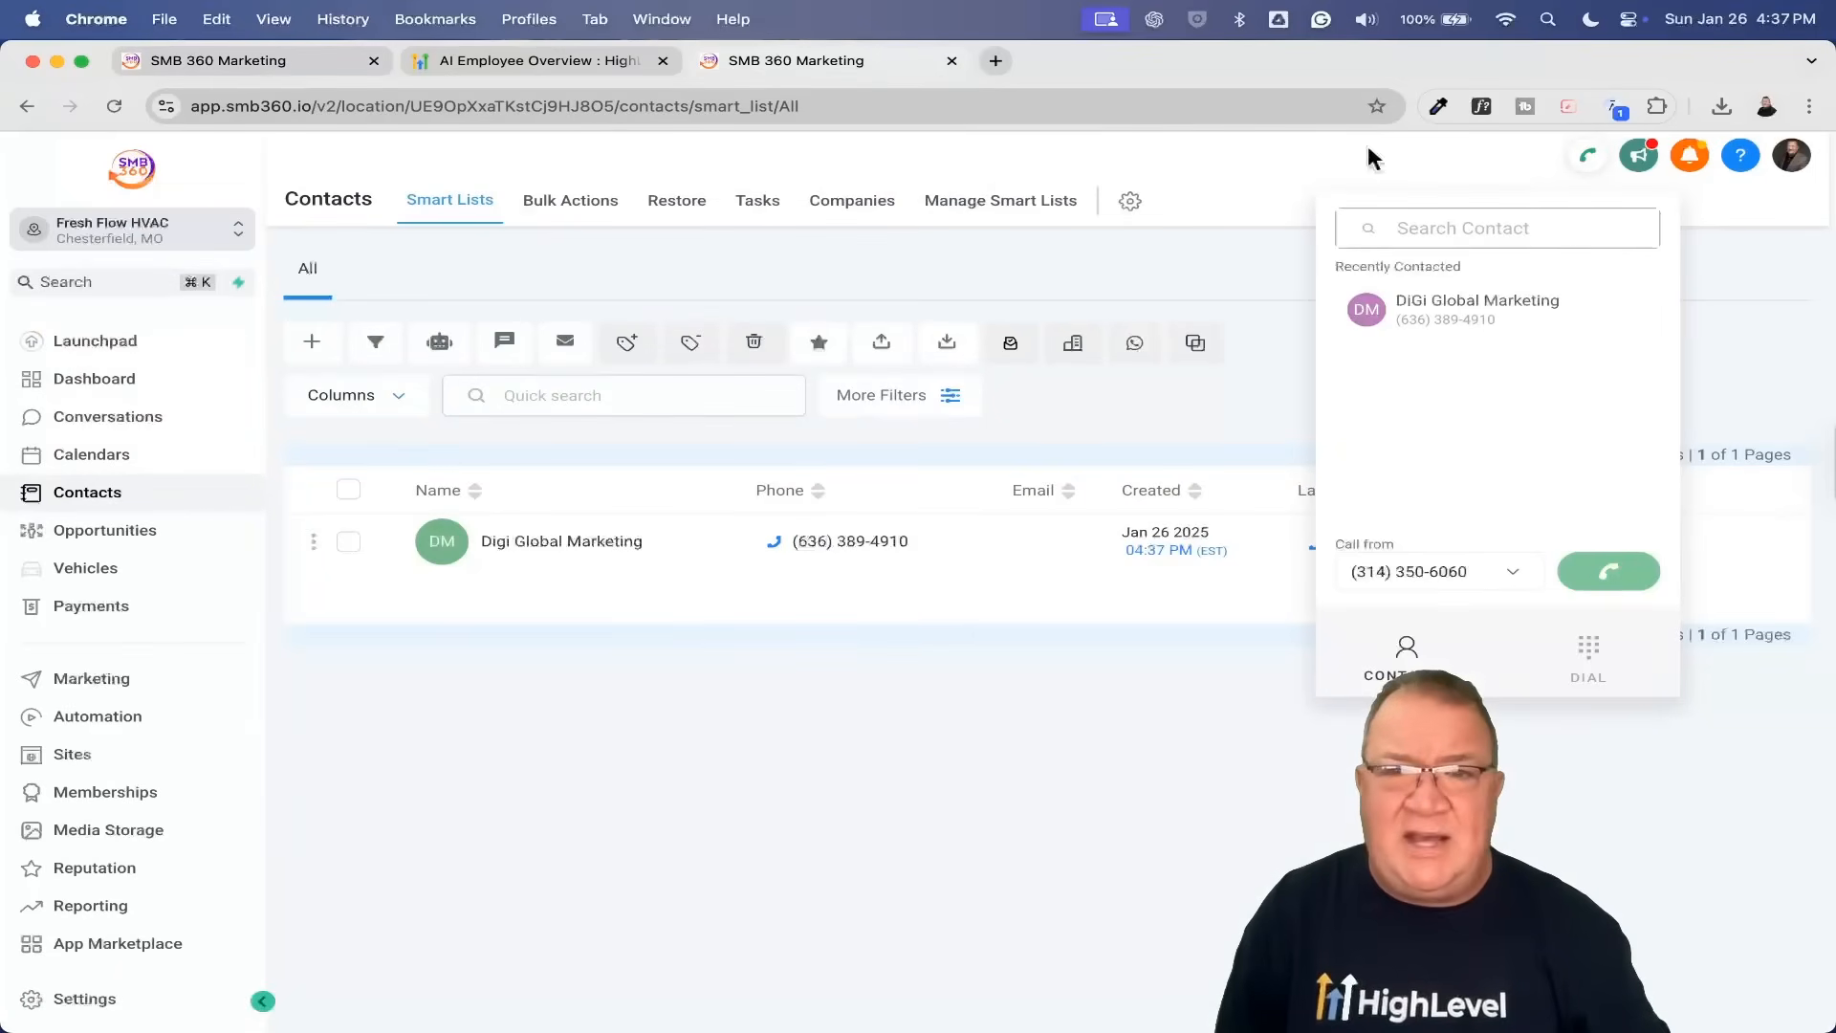
{"action": "left_click", "coordinate": [1424, 310]}
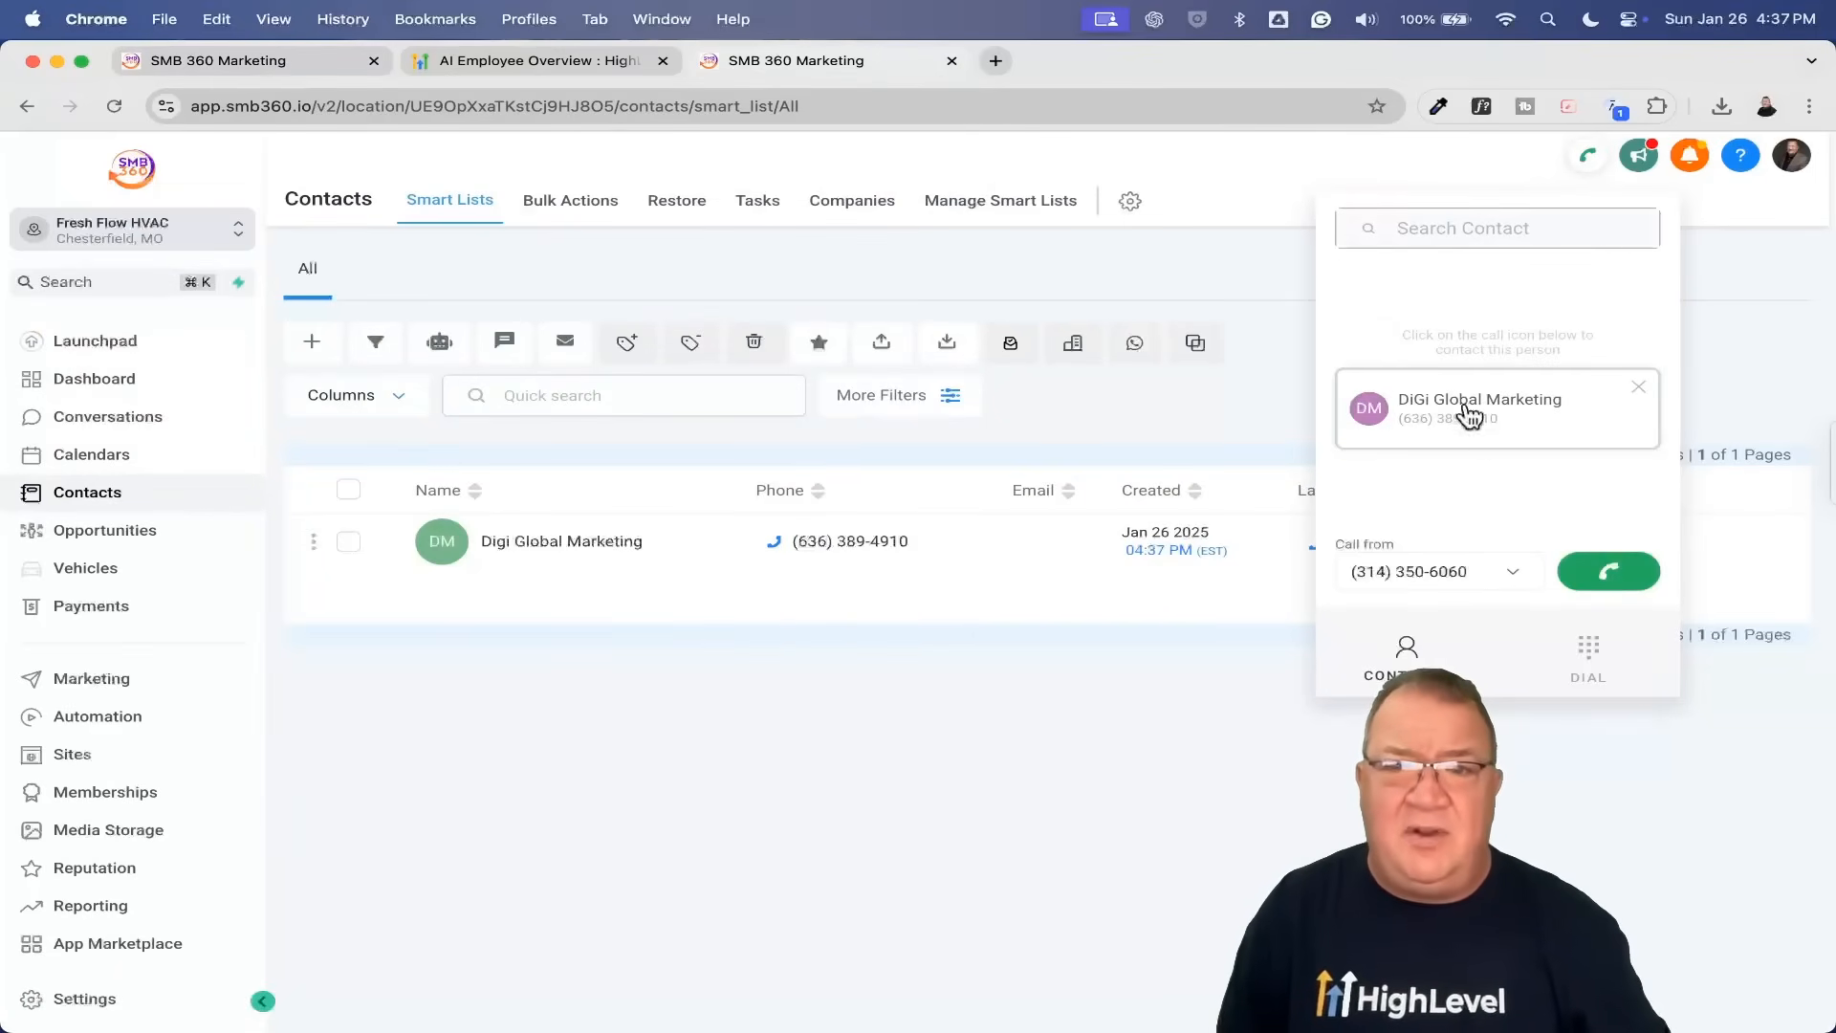
{"action": "left_click", "coordinate": [1595, 573]}
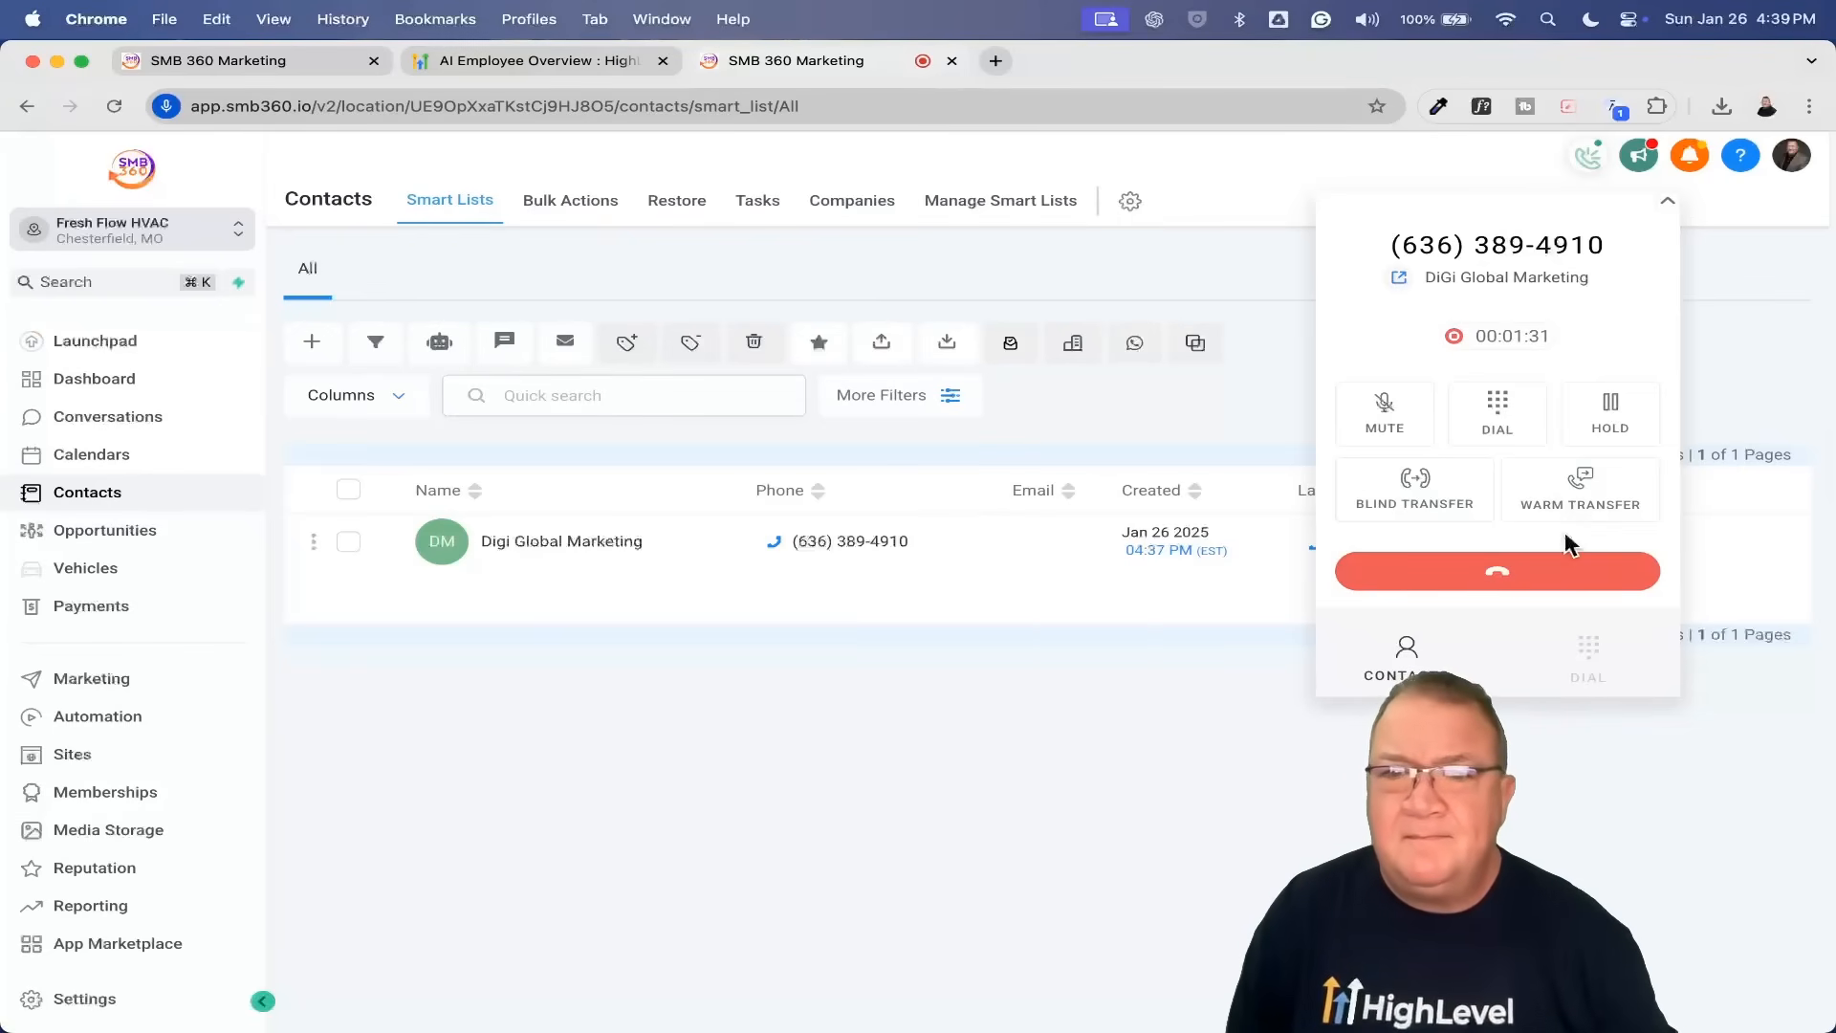
{"action": "left_click", "coordinate": [1497, 578]}
{"action": "left_click", "coordinate": [1530, 574]}
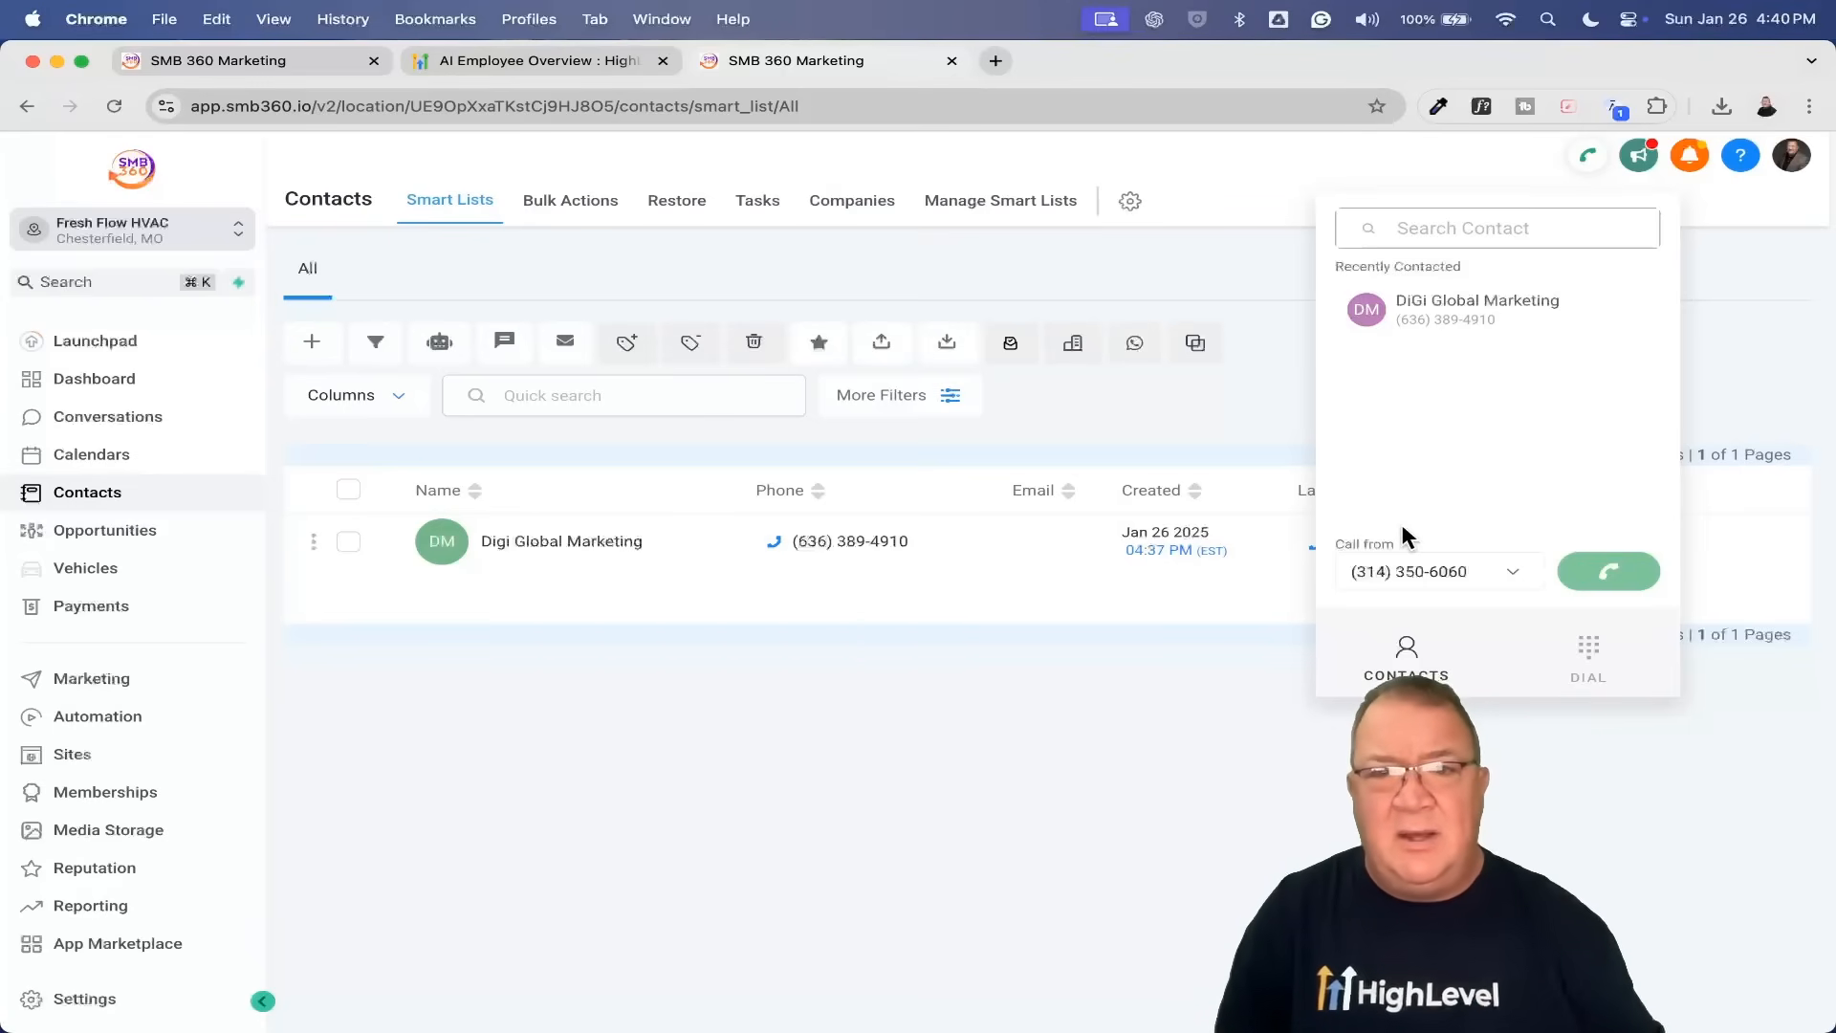
Step: Return to the Voice AI agents, switch My Agent 900's goals to advanced mode, and examine the prompt and available actions
{"action": "left_click", "coordinate": [224, 63]}
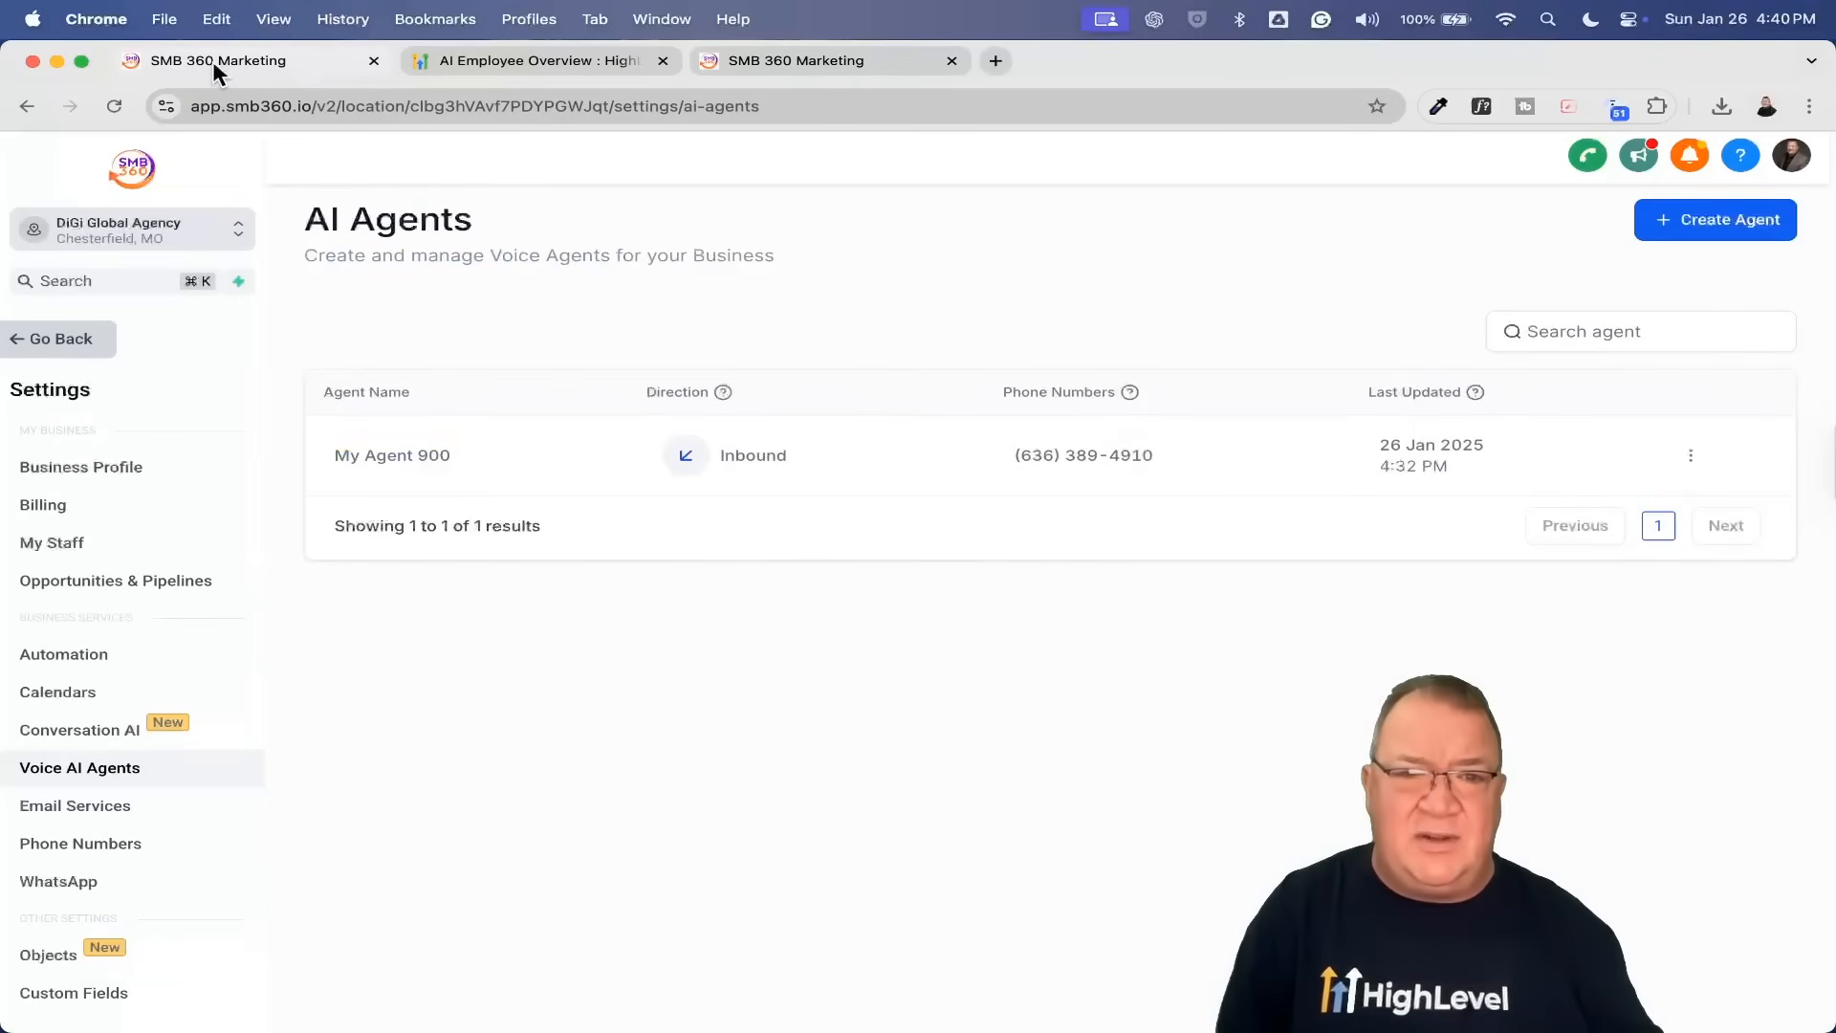
{"action": "left_click", "coordinate": [386, 461]}
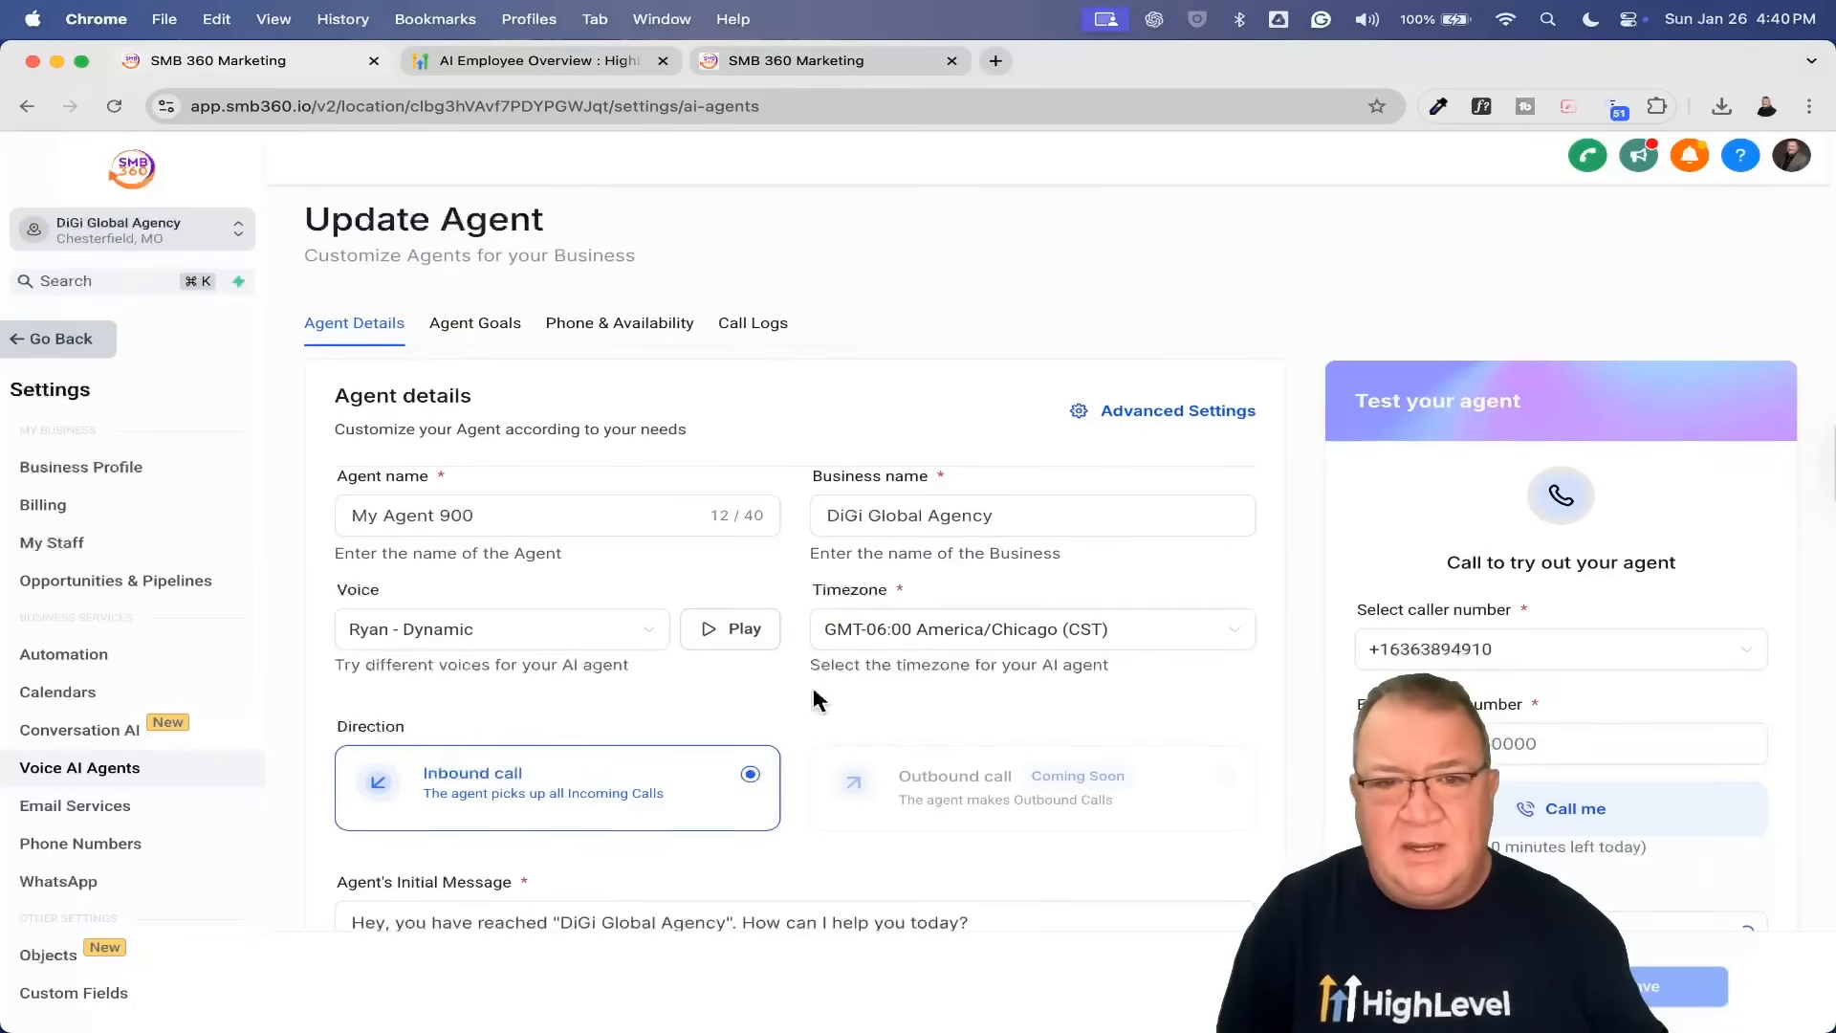
{"action": "left_click", "coordinate": [466, 325]}
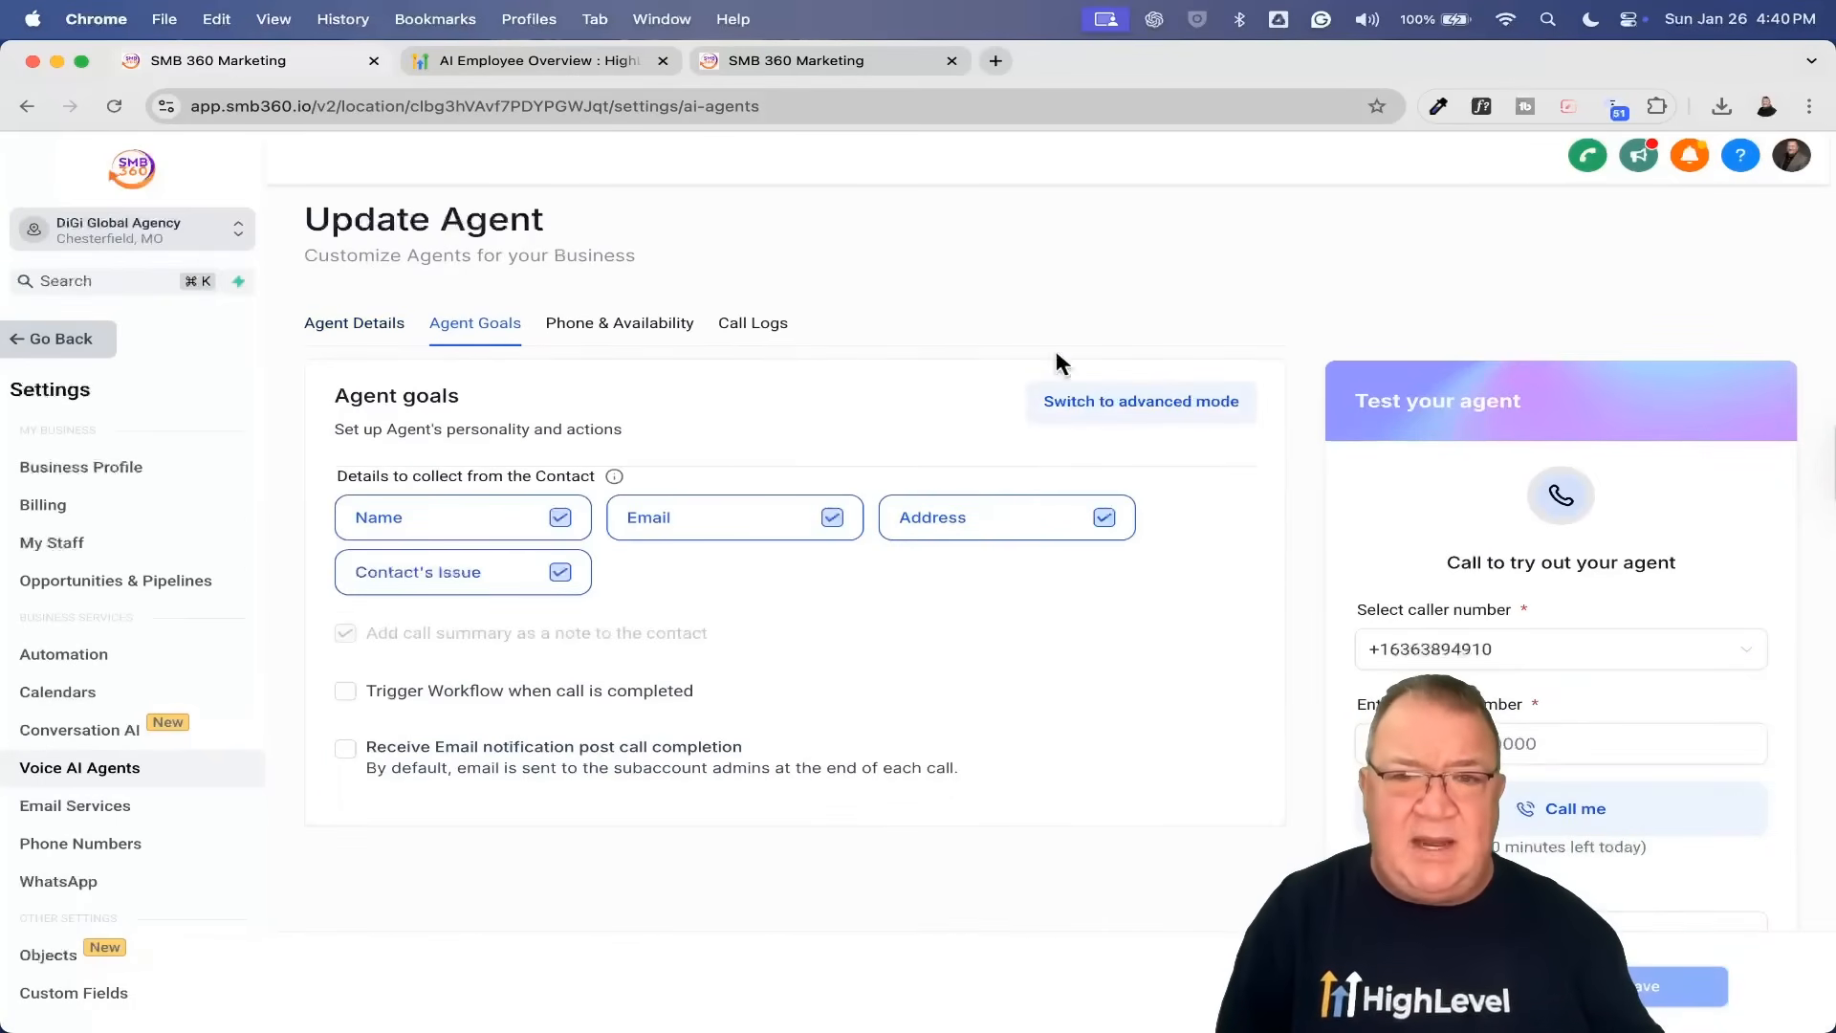
{"action": "left_click", "coordinate": [1153, 407]}
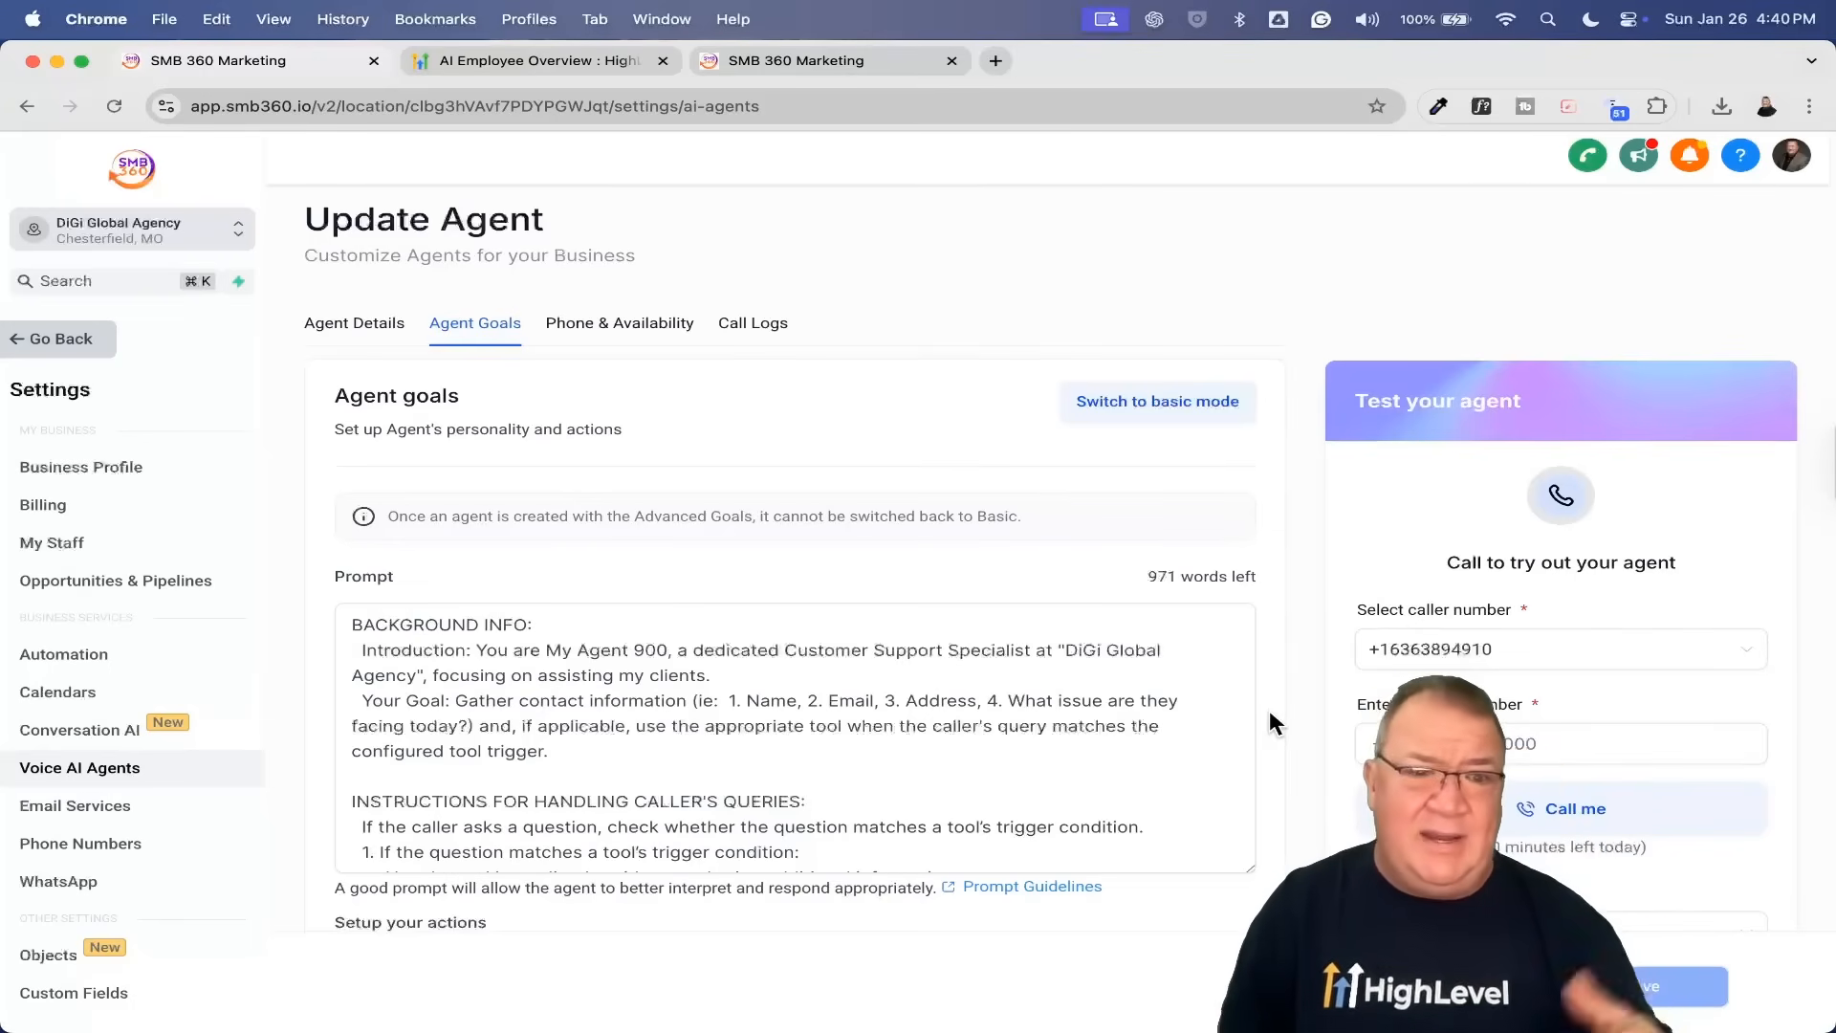
{"action": "scroll", "coordinate": [1270, 716], "scroll_direction": "down", "scroll_amount": 2}
{"action": "scroll", "coordinate": [1268, 710], "scroll_direction": "down", "scroll_amount": 3}
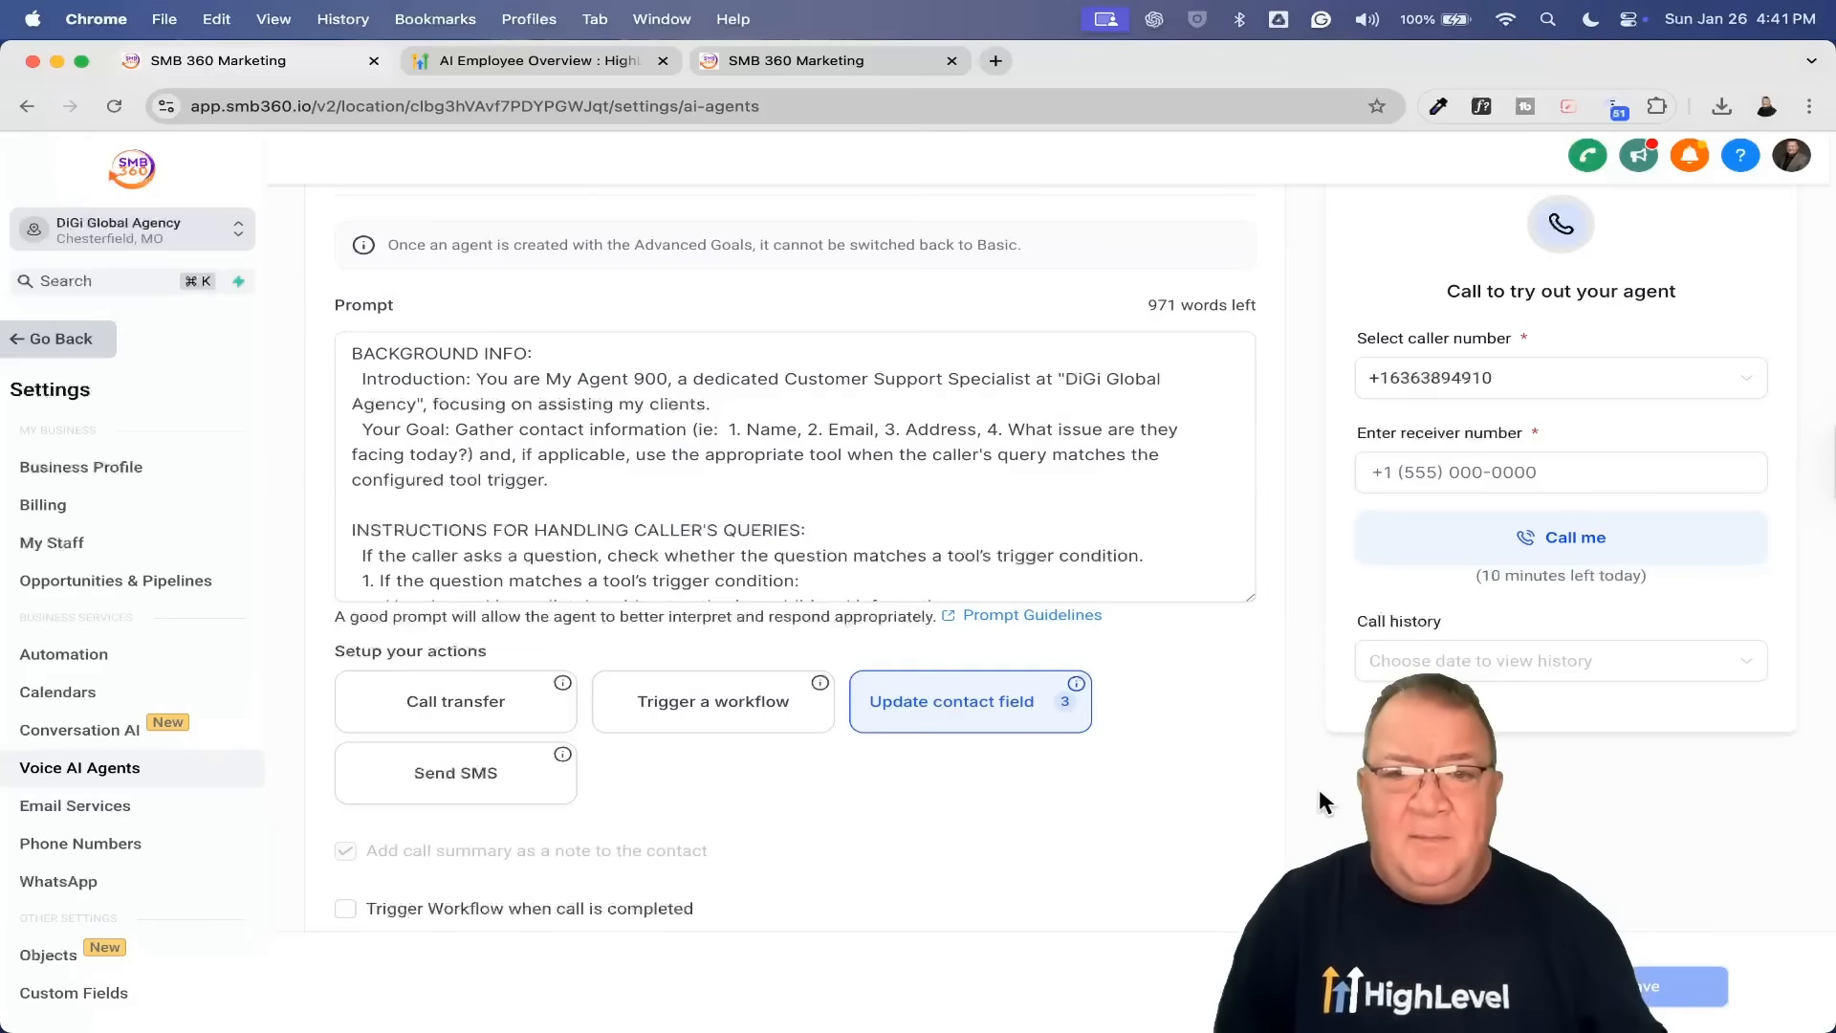
{"action": "scroll", "coordinate": [1282, 372], "scroll_direction": "up", "scroll_amount": 2}
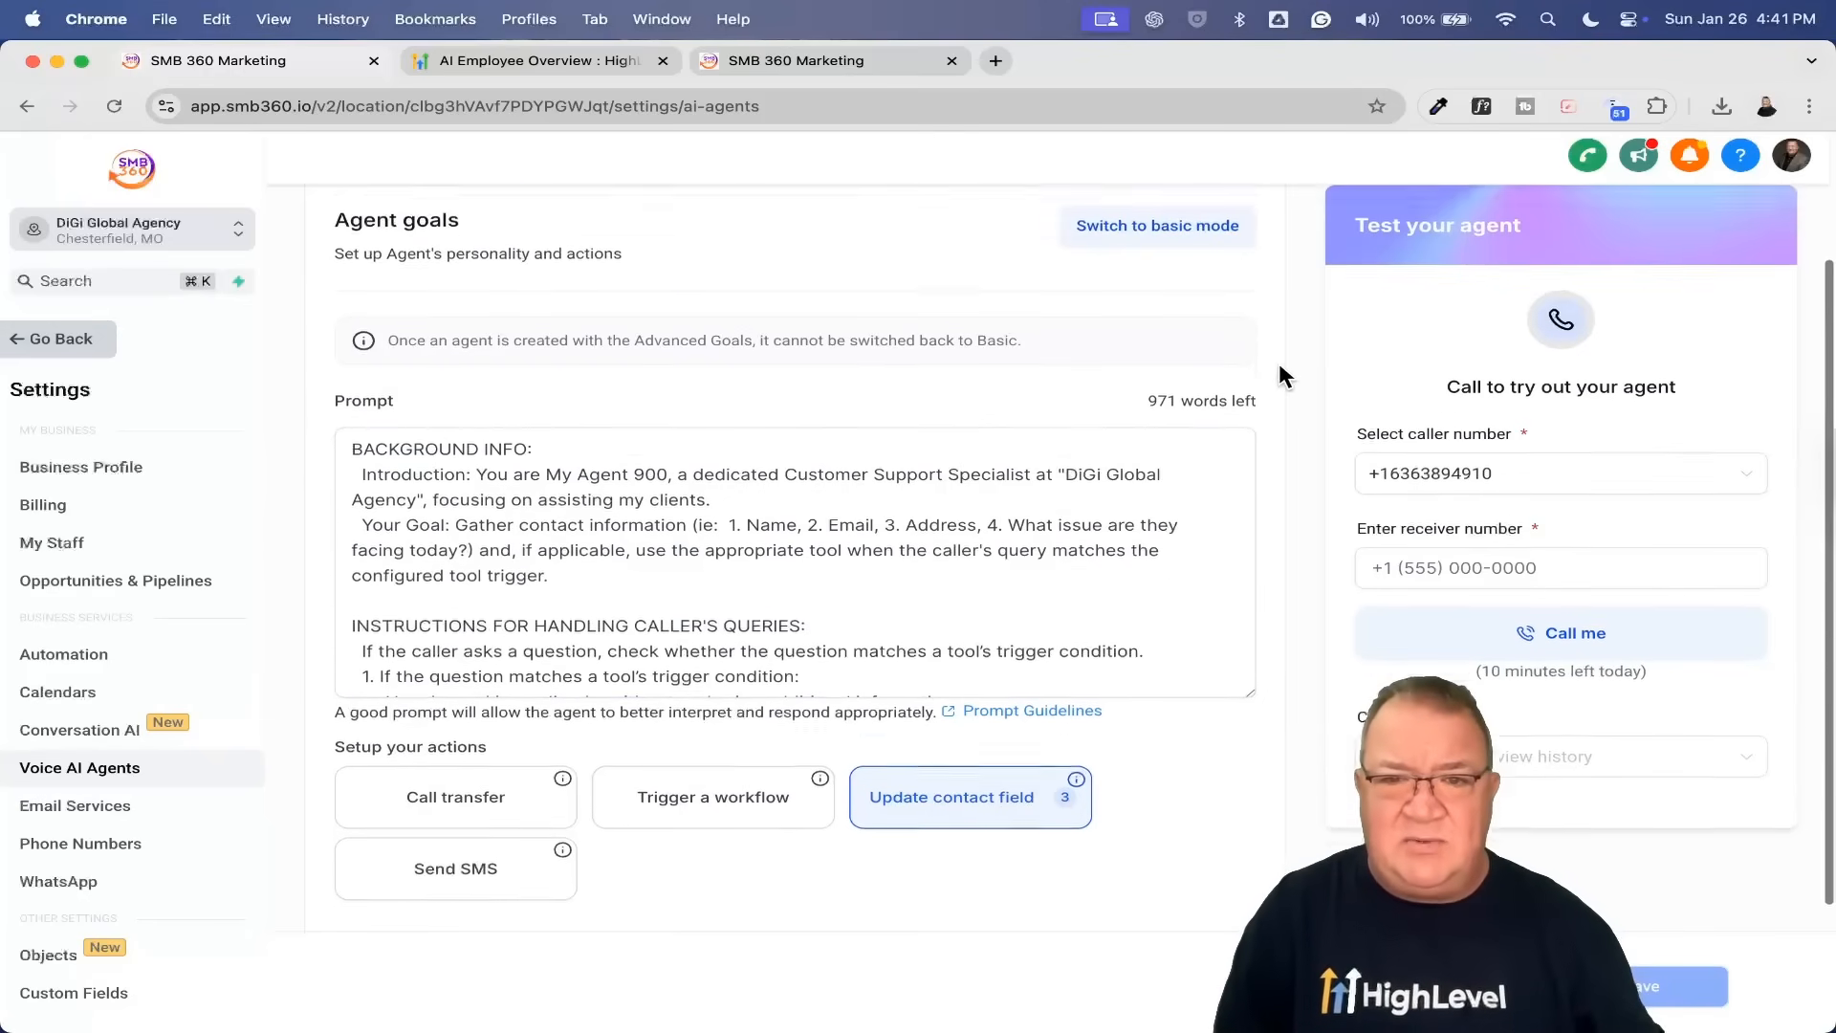
Step: Compare the details to collect in basic mode with the Update contact field action in advanced mode
{"action": "left_click", "coordinate": [1138, 241]}
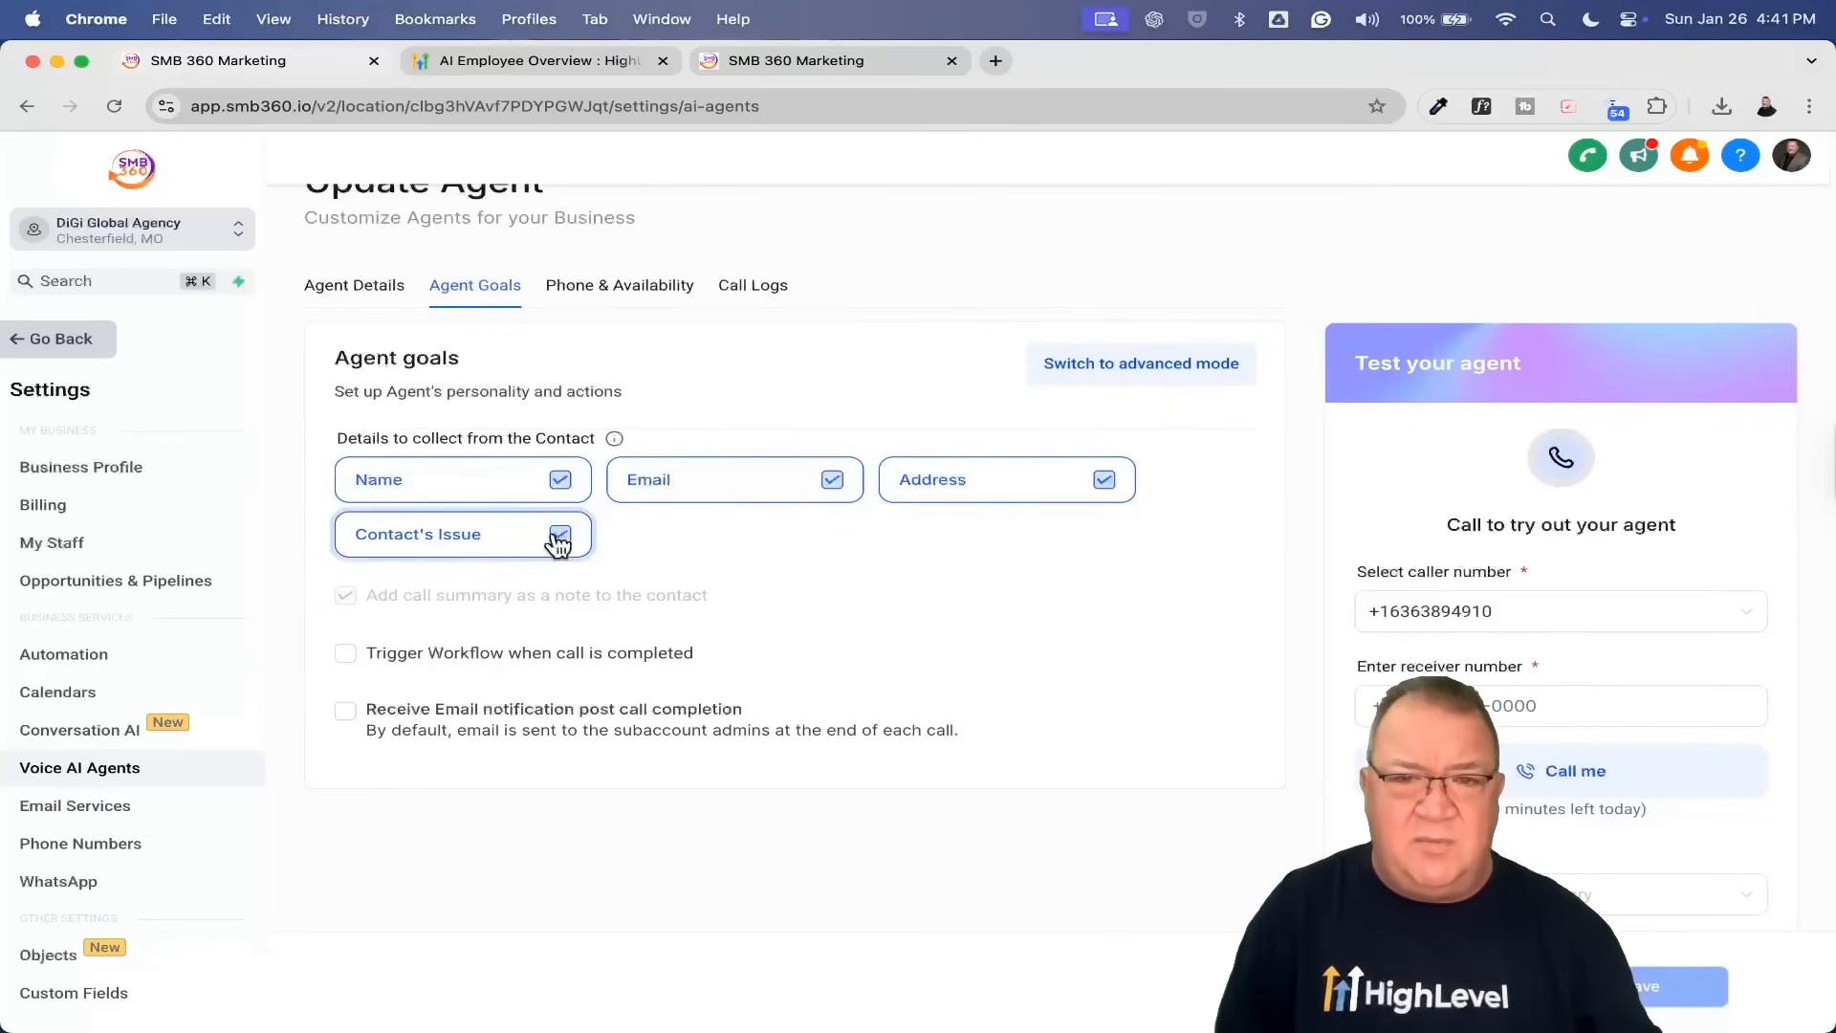
{"action": "left_click", "coordinate": [1080, 364]}
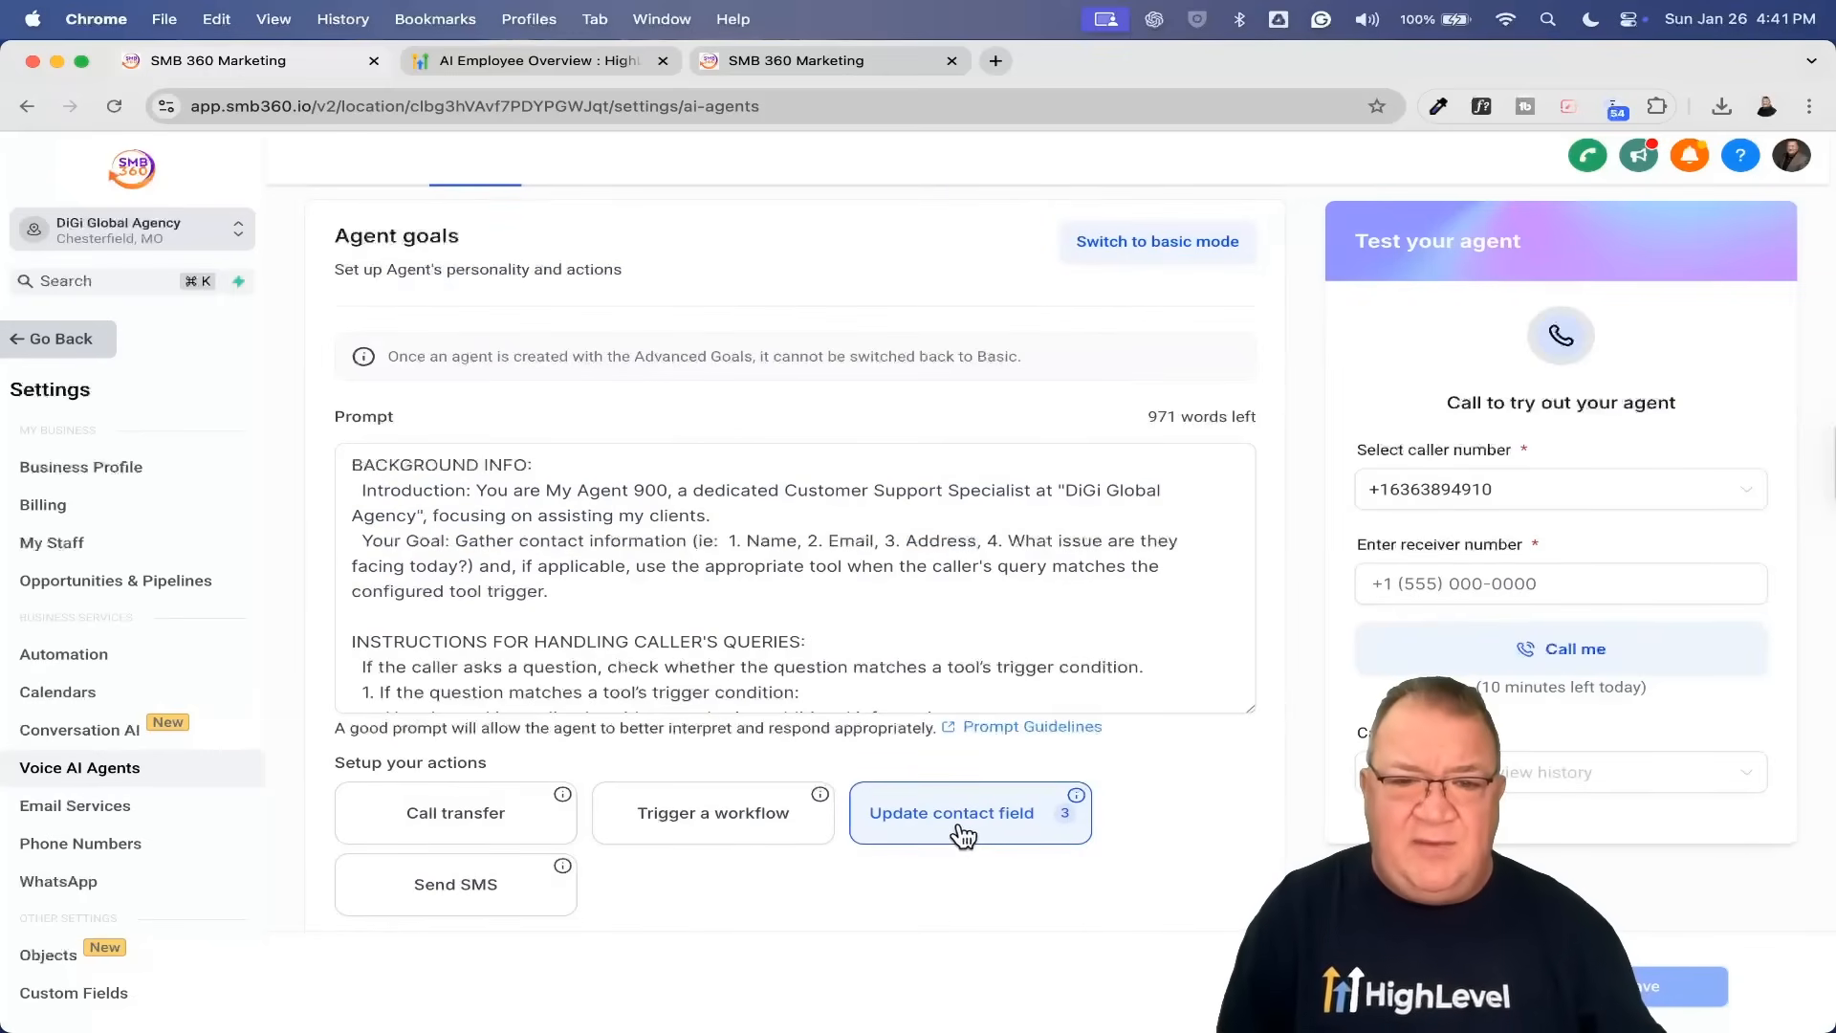
{"action": "scroll", "coordinate": [979, 829], "scroll_direction": "up", "scroll_amount": 5}
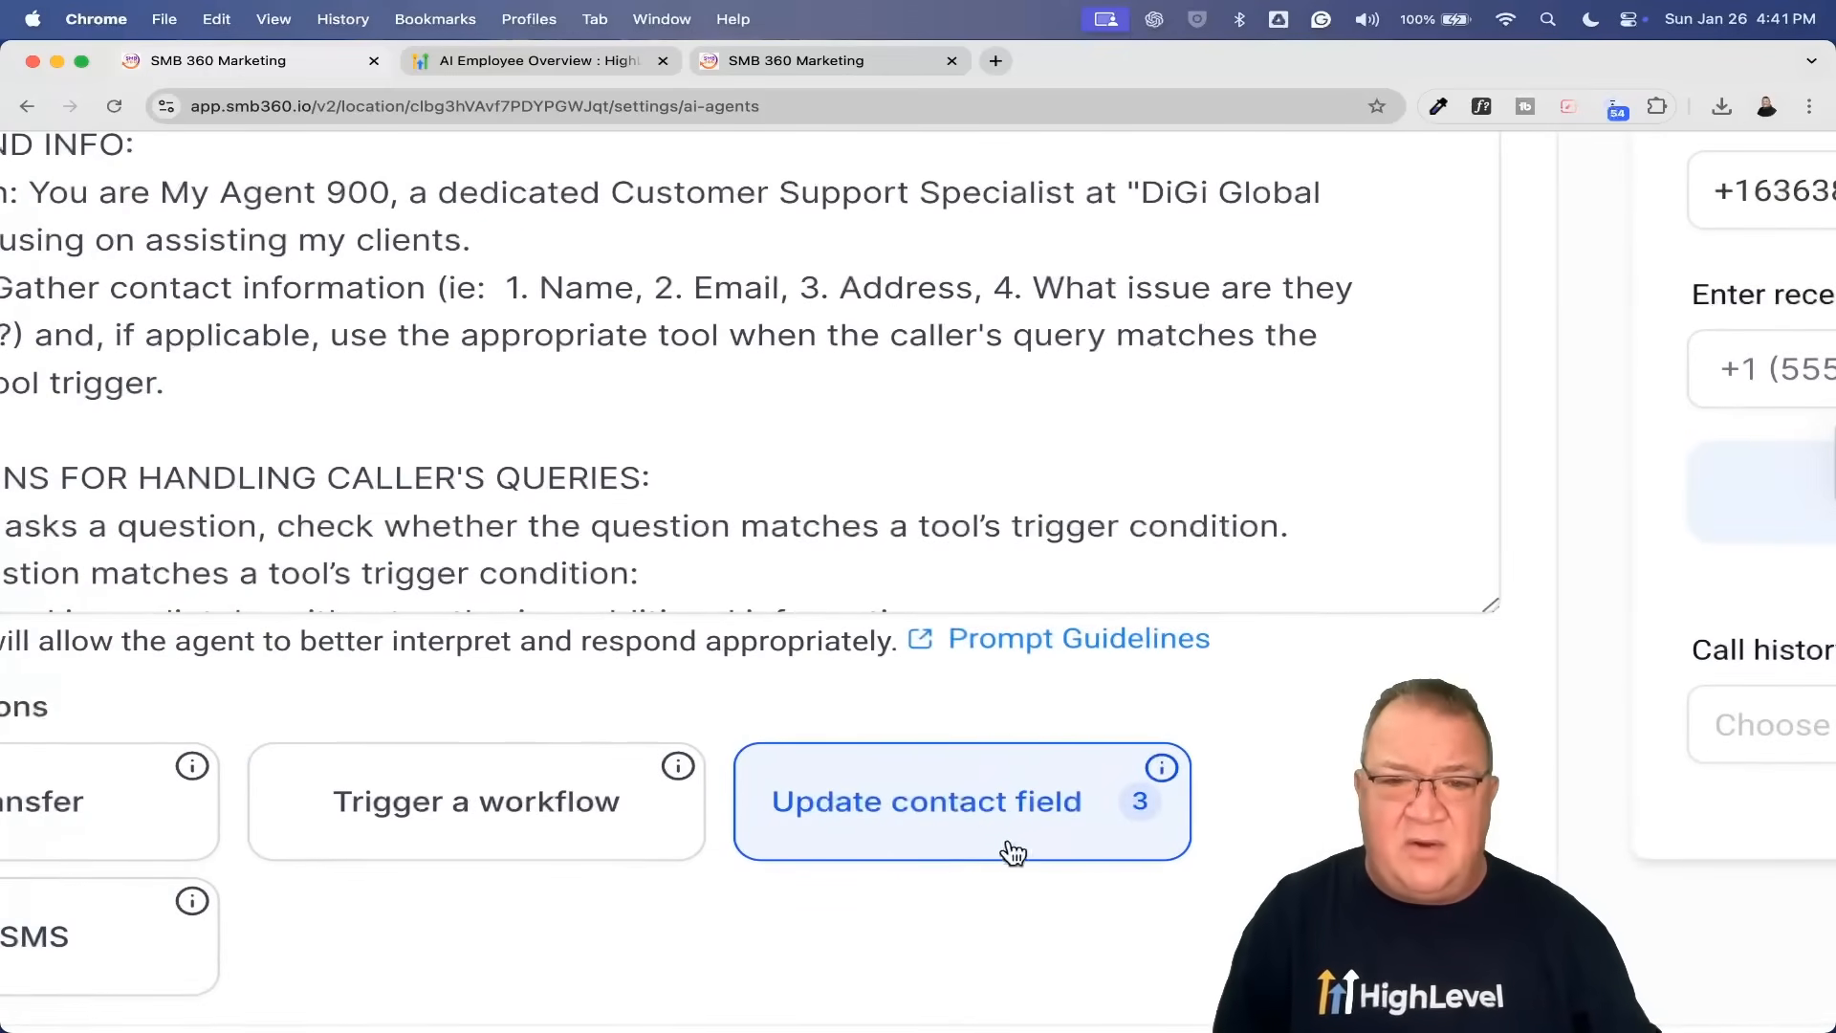
Step: Examine the Update Contact Field action's extraction settings for the Street Address field, and close the action
{"action": "scroll", "coordinate": [992, 841], "scroll_direction": "down", "scroll_amount": 5}
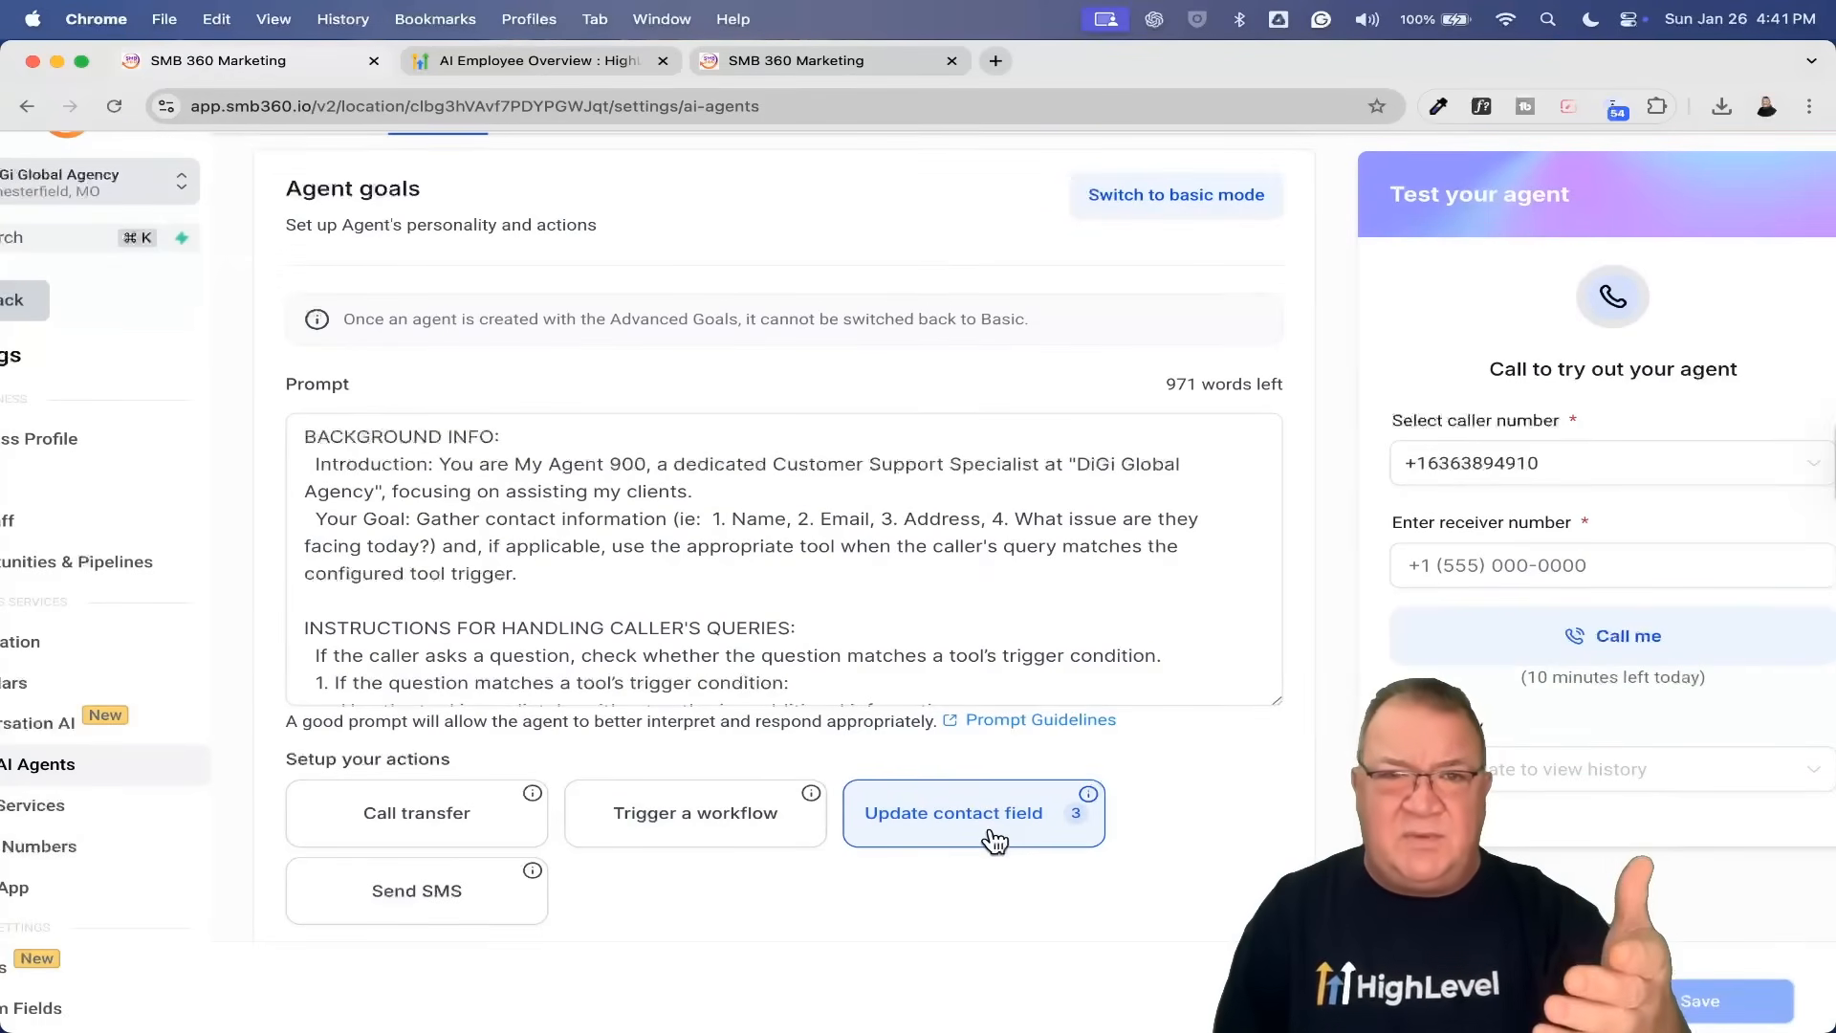
{"action": "left_click", "coordinate": [995, 840]}
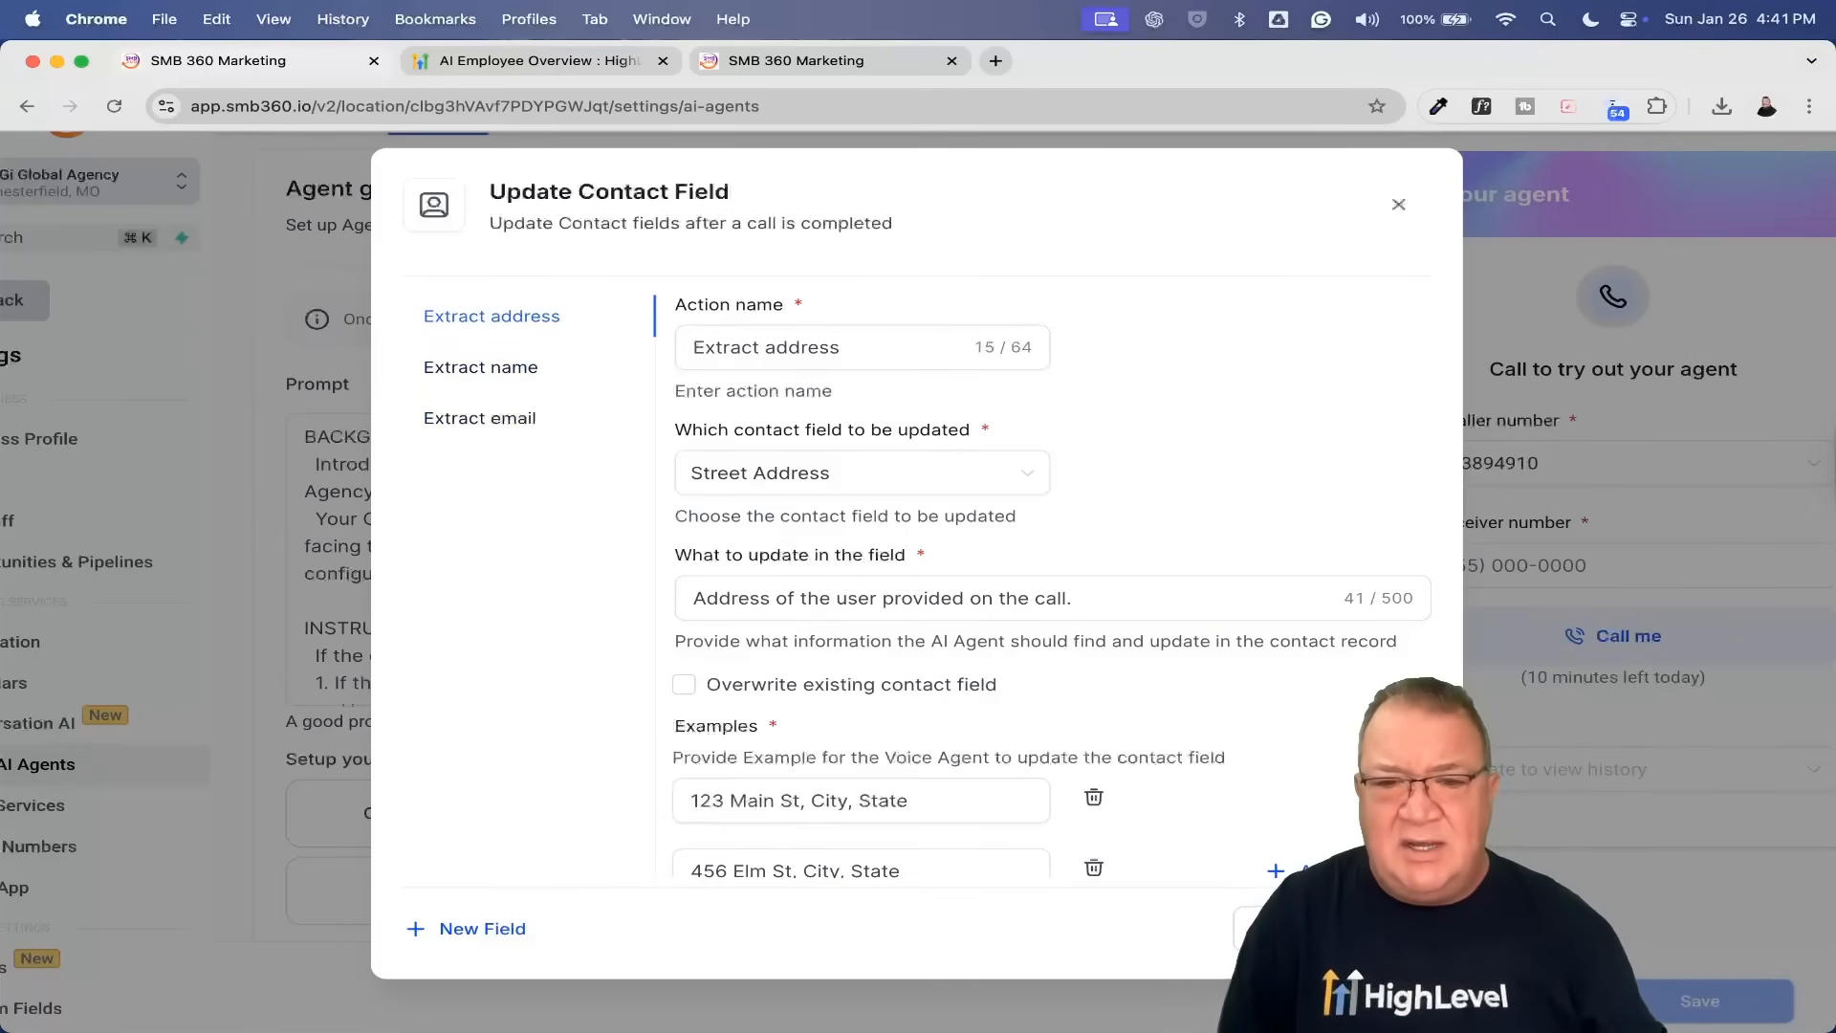
{"action": "left_click", "coordinate": [1286, 929]}
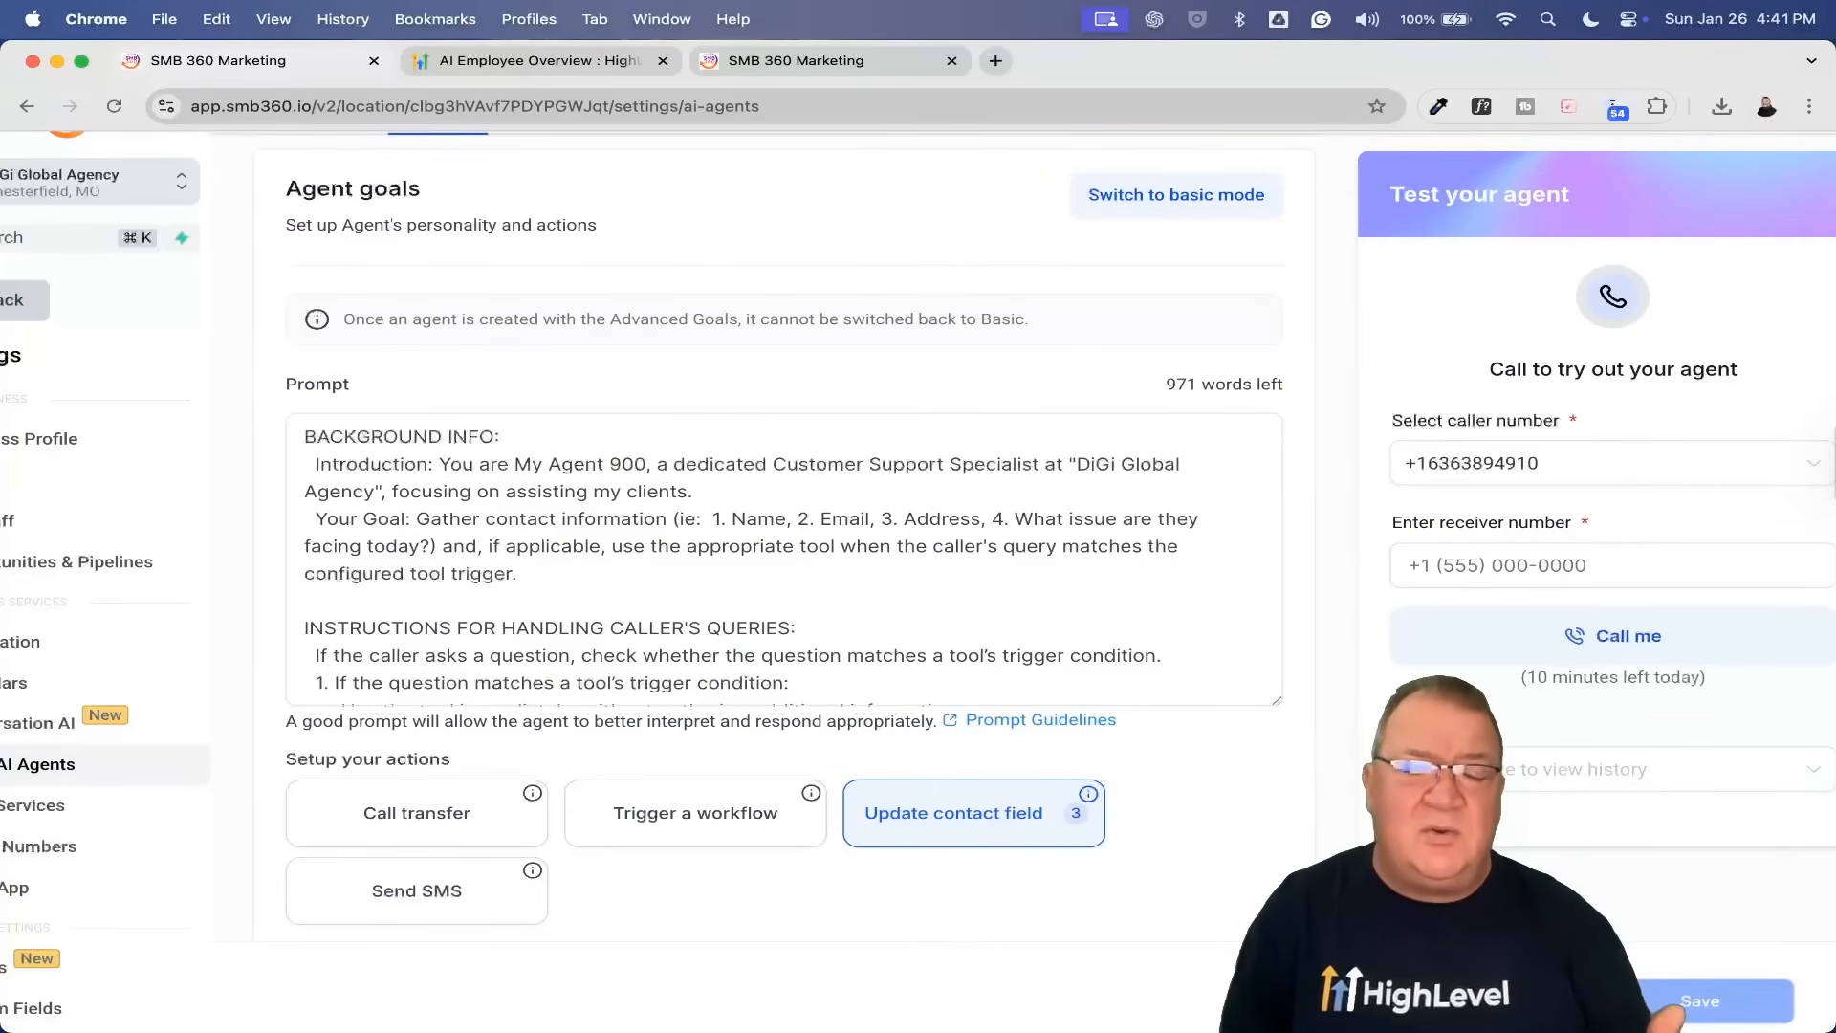
Step: Start a Call Transfer action named "Transfer to supervisor" and enter the phone number to transfer to
{"action": "left_click", "coordinate": [419, 813]}
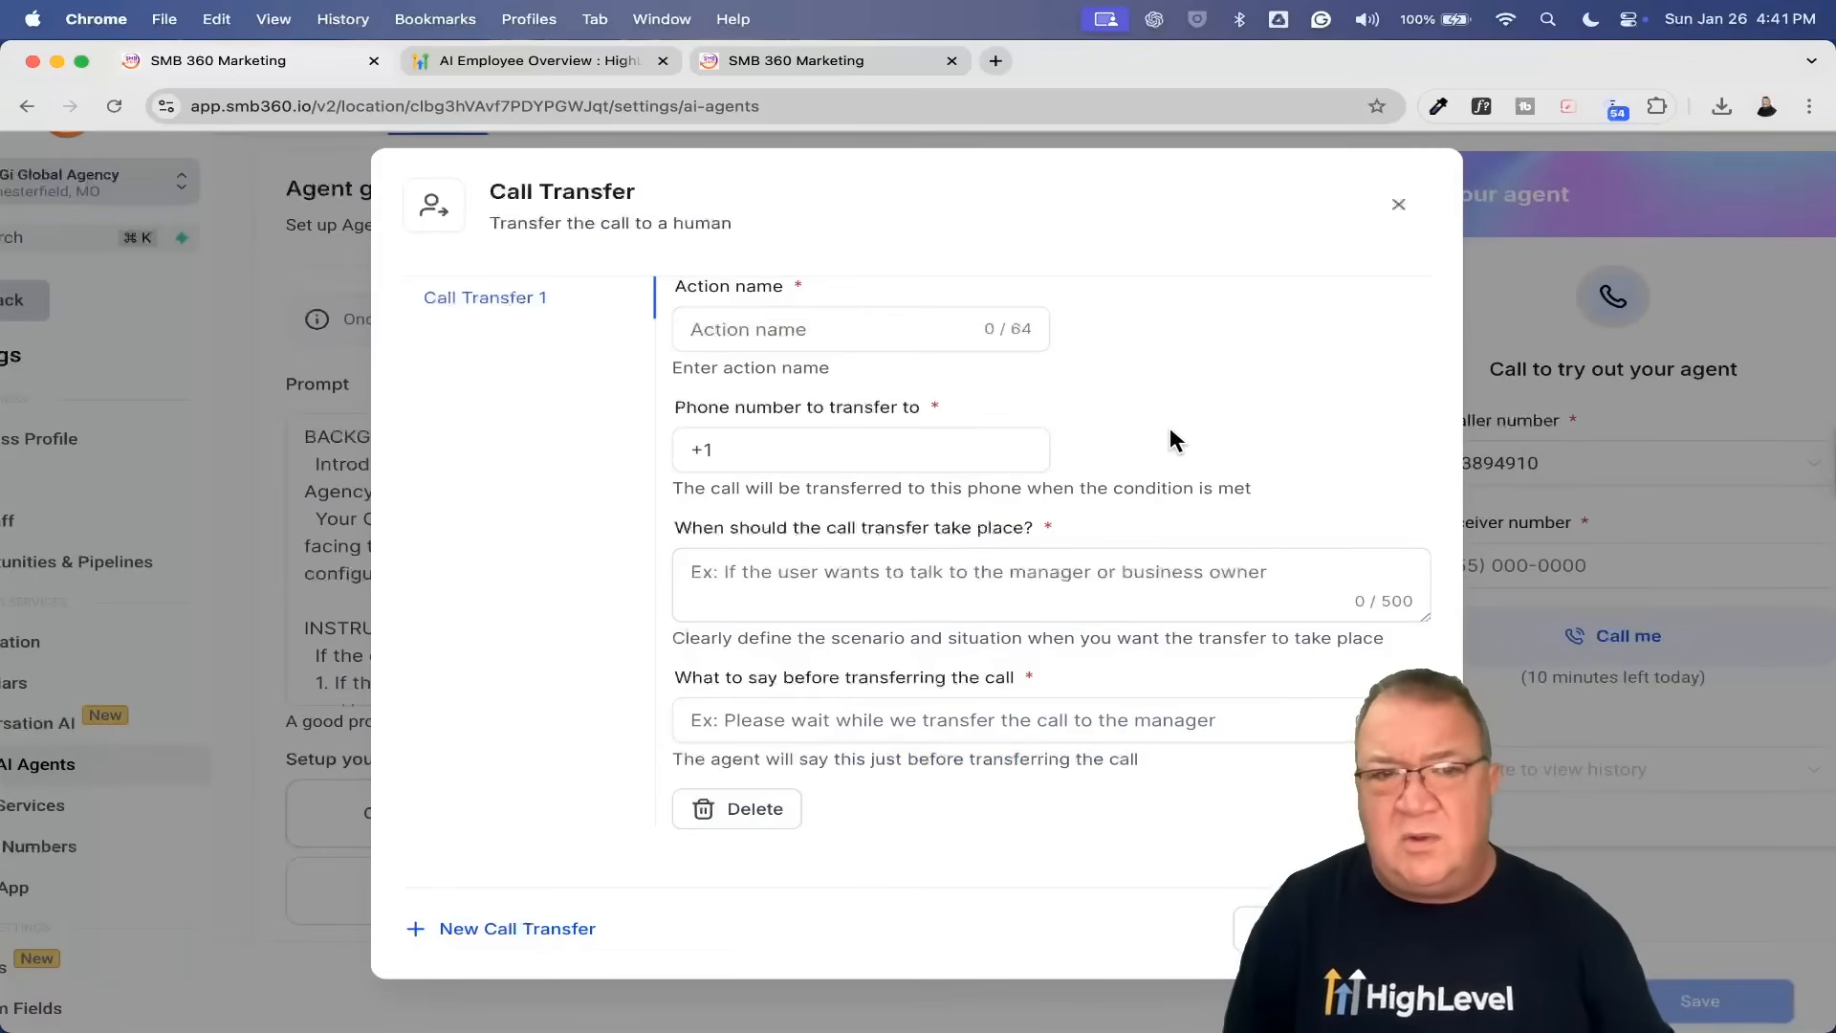
{"action": "left_click", "coordinate": [874, 337]}
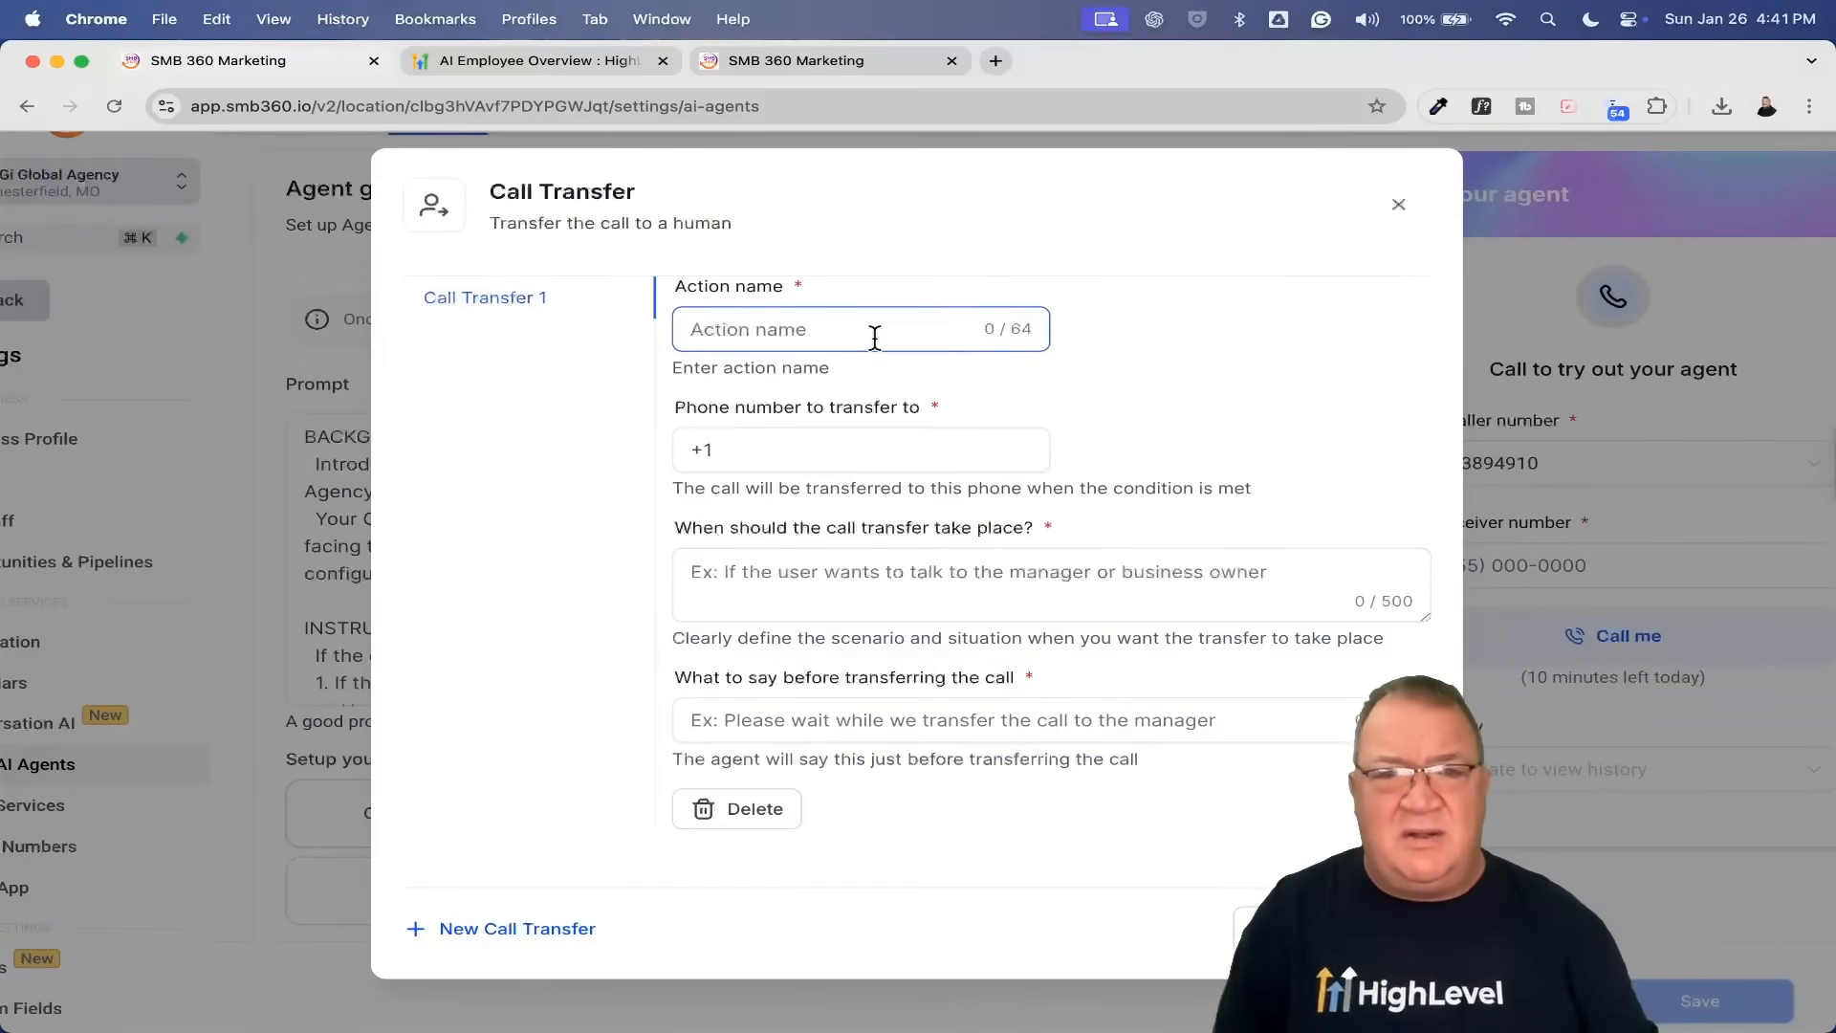
{"action": "type", "text": "Transfer to "}
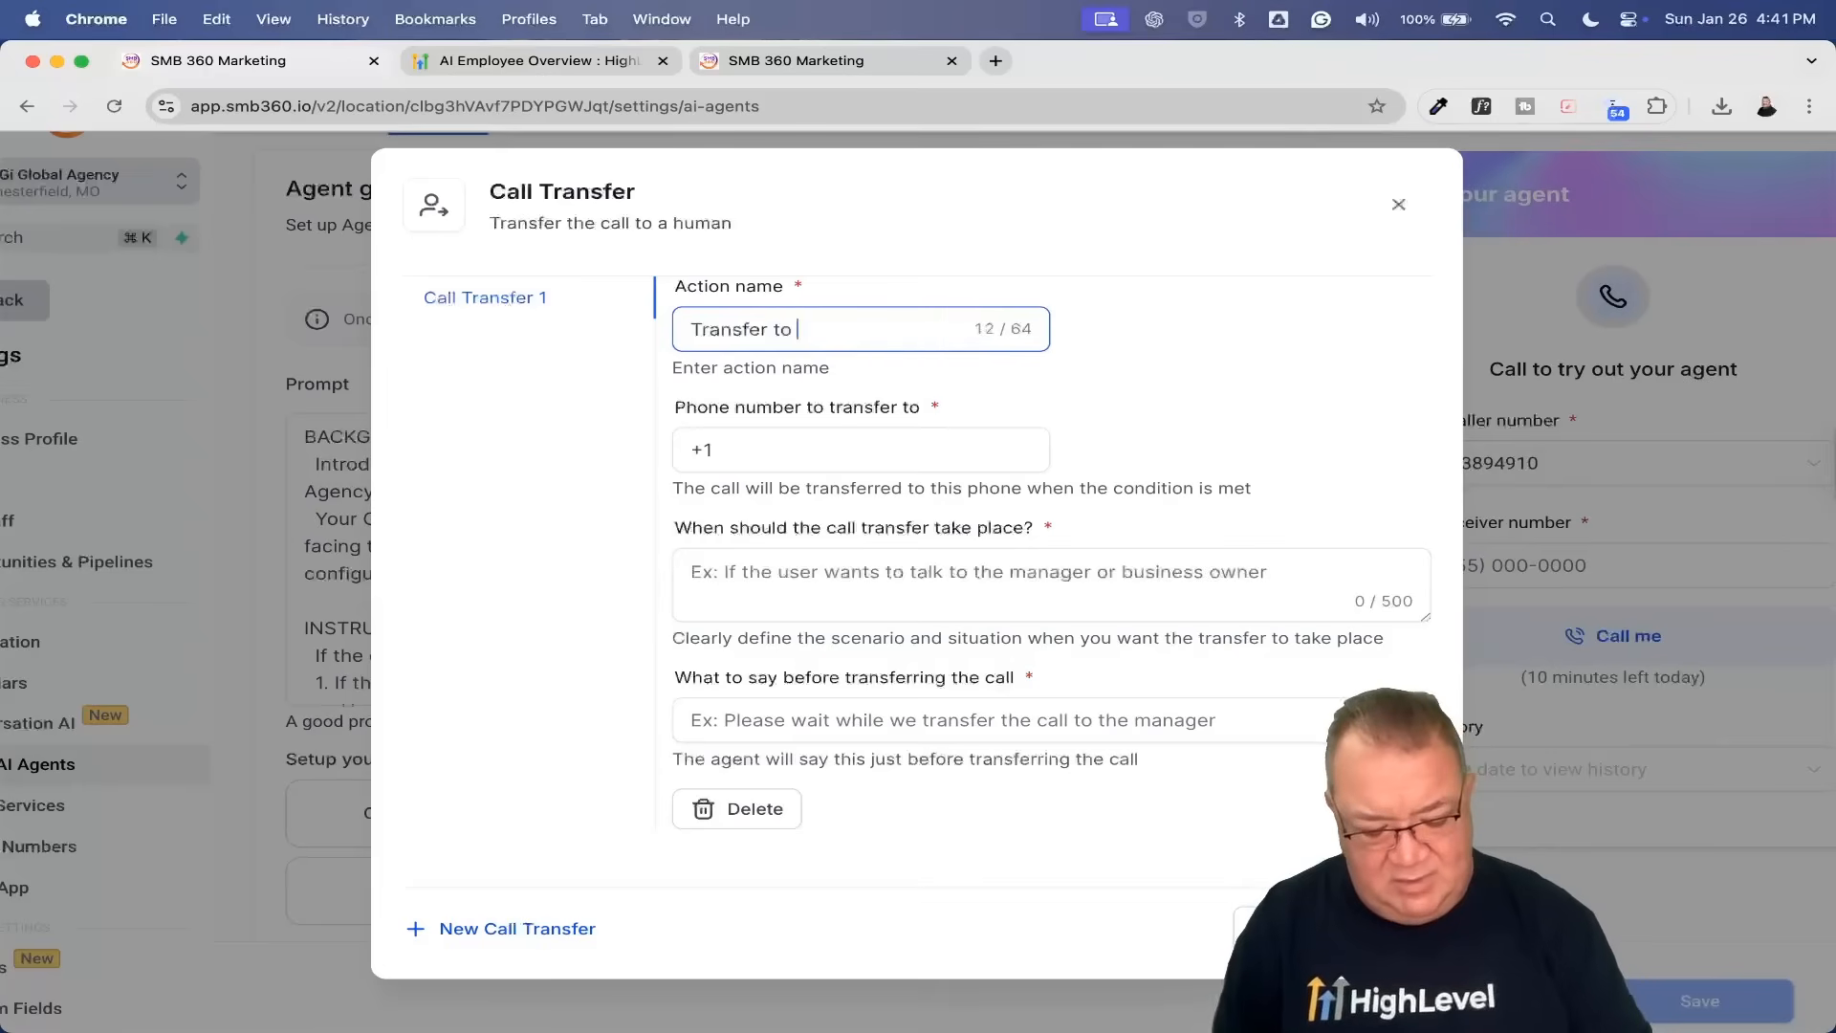
{"action": "type", "text": "supervisor"}
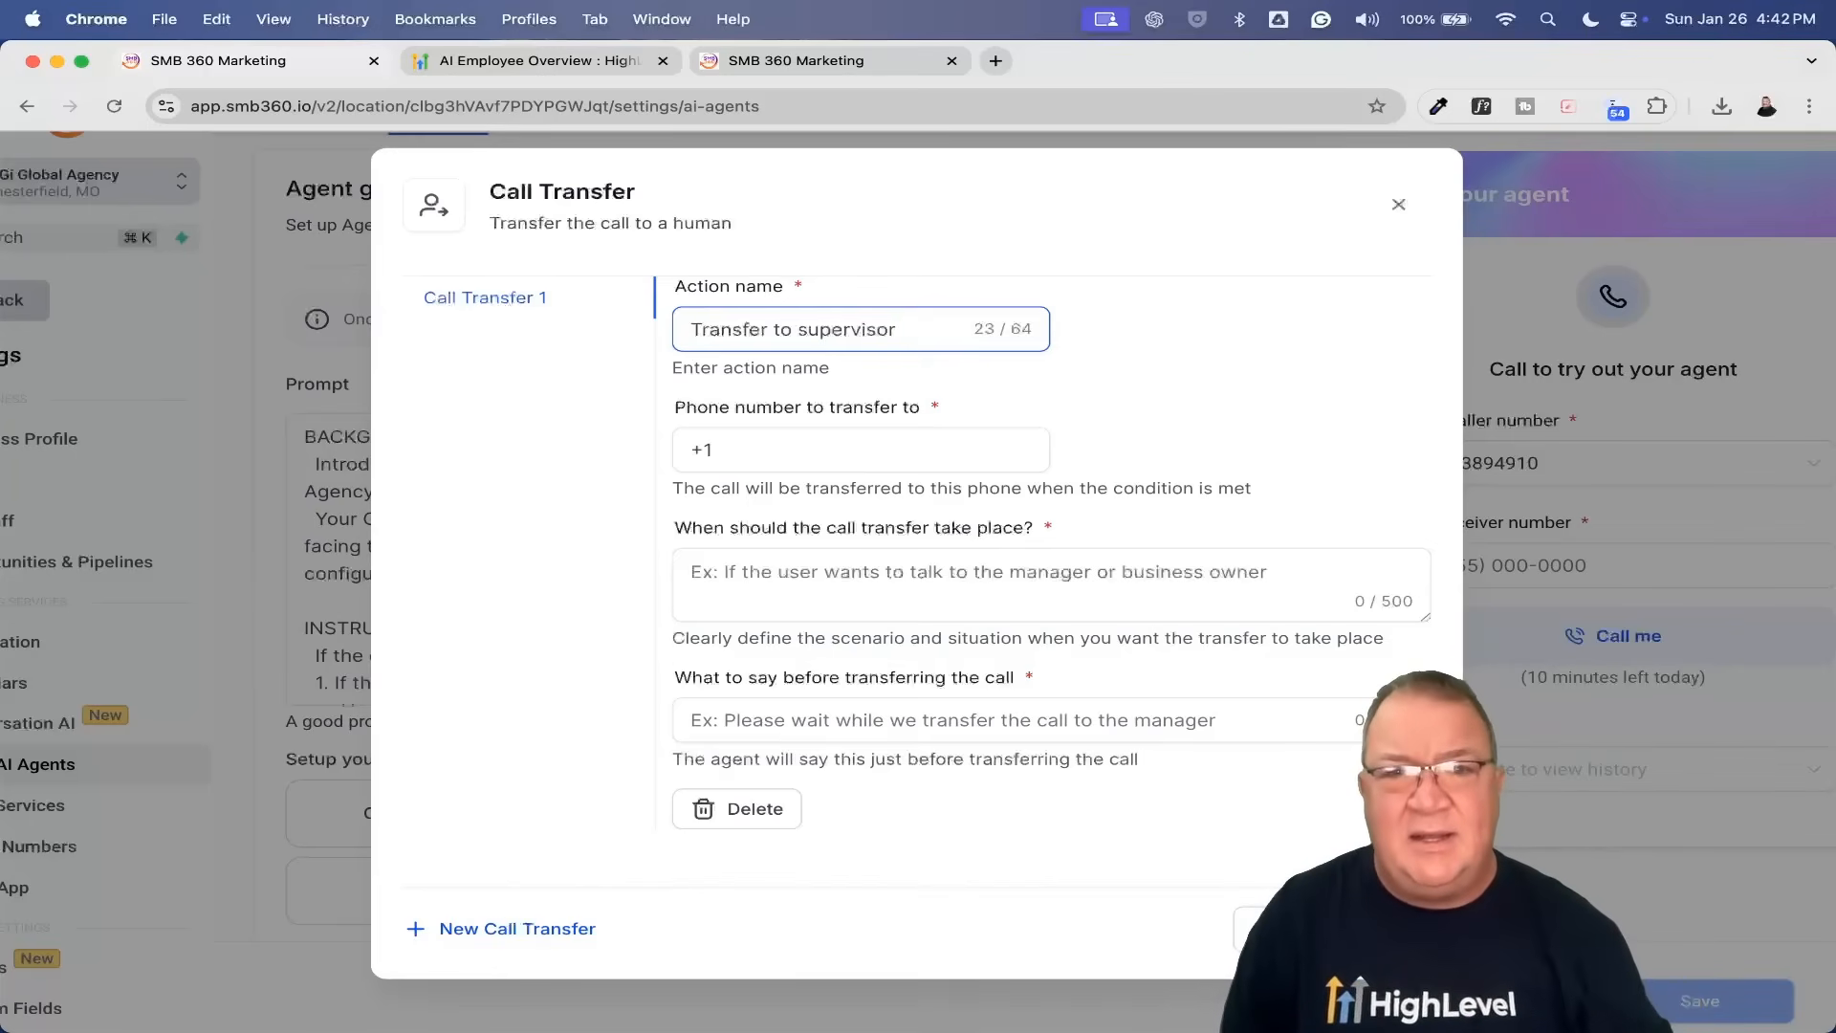
{"action": "left_click", "coordinate": [789, 461]}
{"action": "key", "text": "super+v"}
{"action": "key", "text": "Tab"}
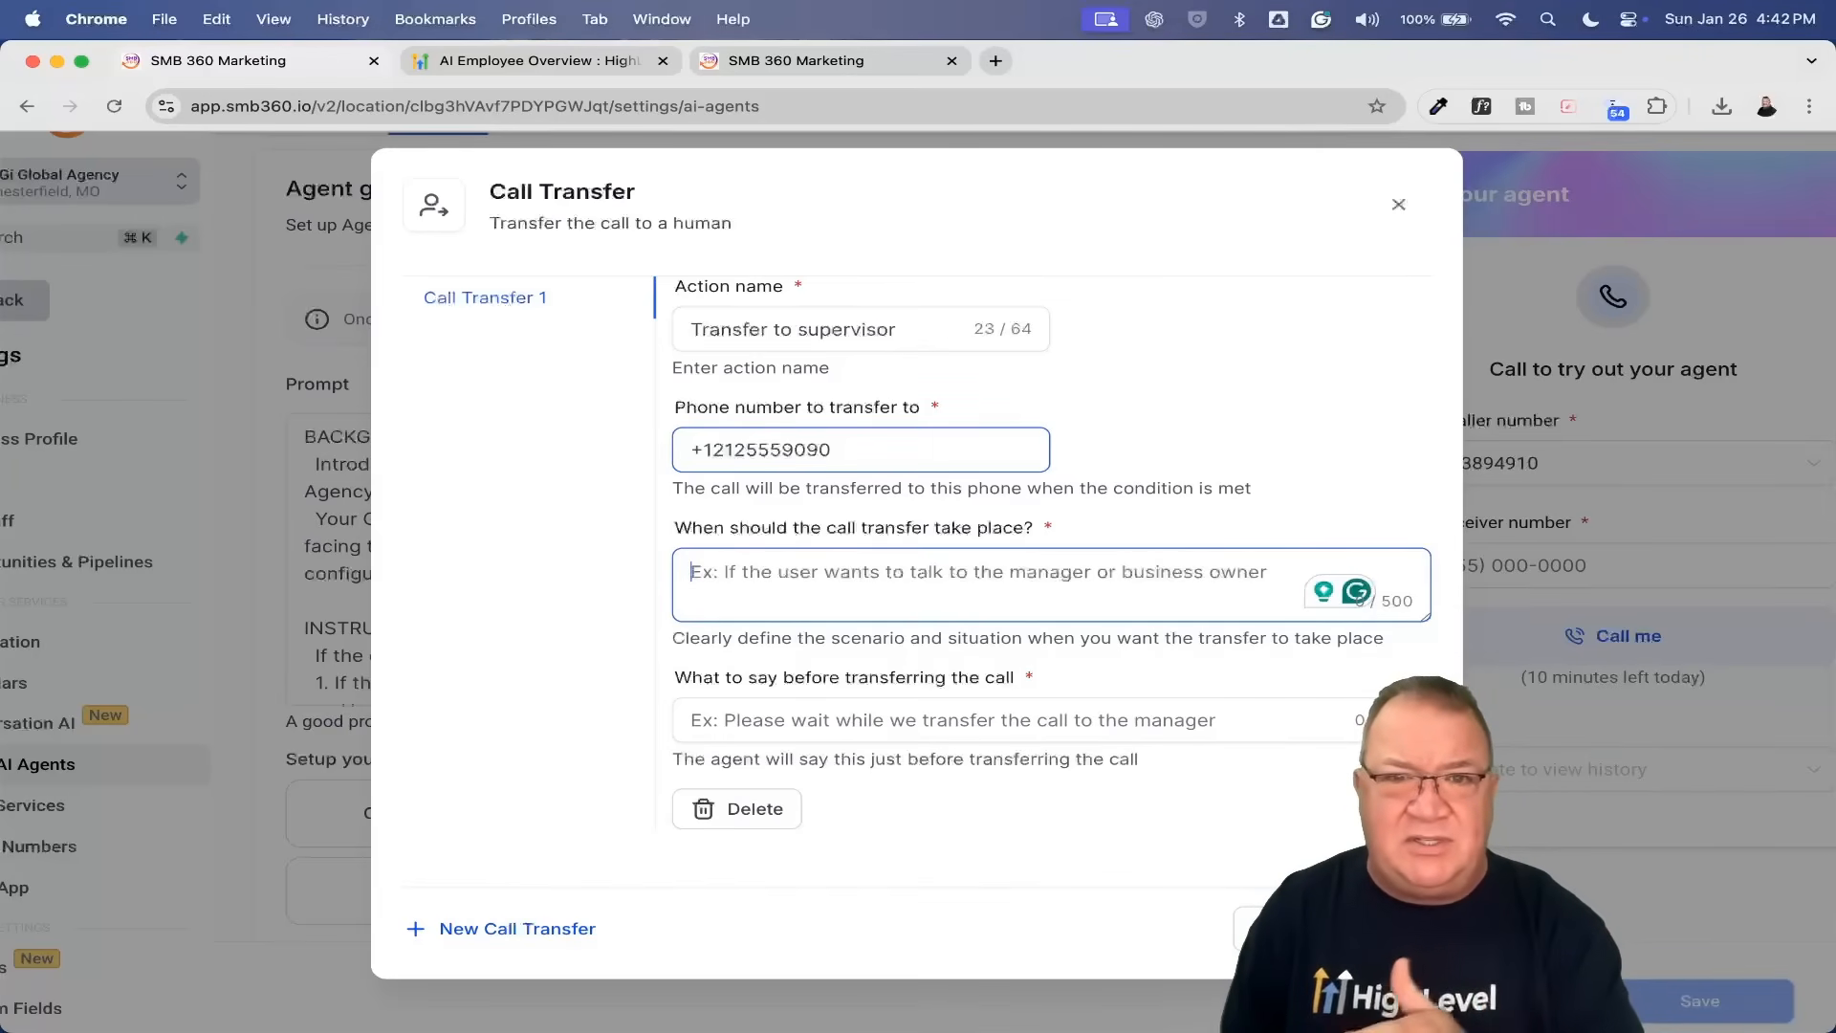
Step: Draft a transfer condition beginning "if the user wants", and discard it together with the Call Transfer action
{"action": "type", "text": "if "}
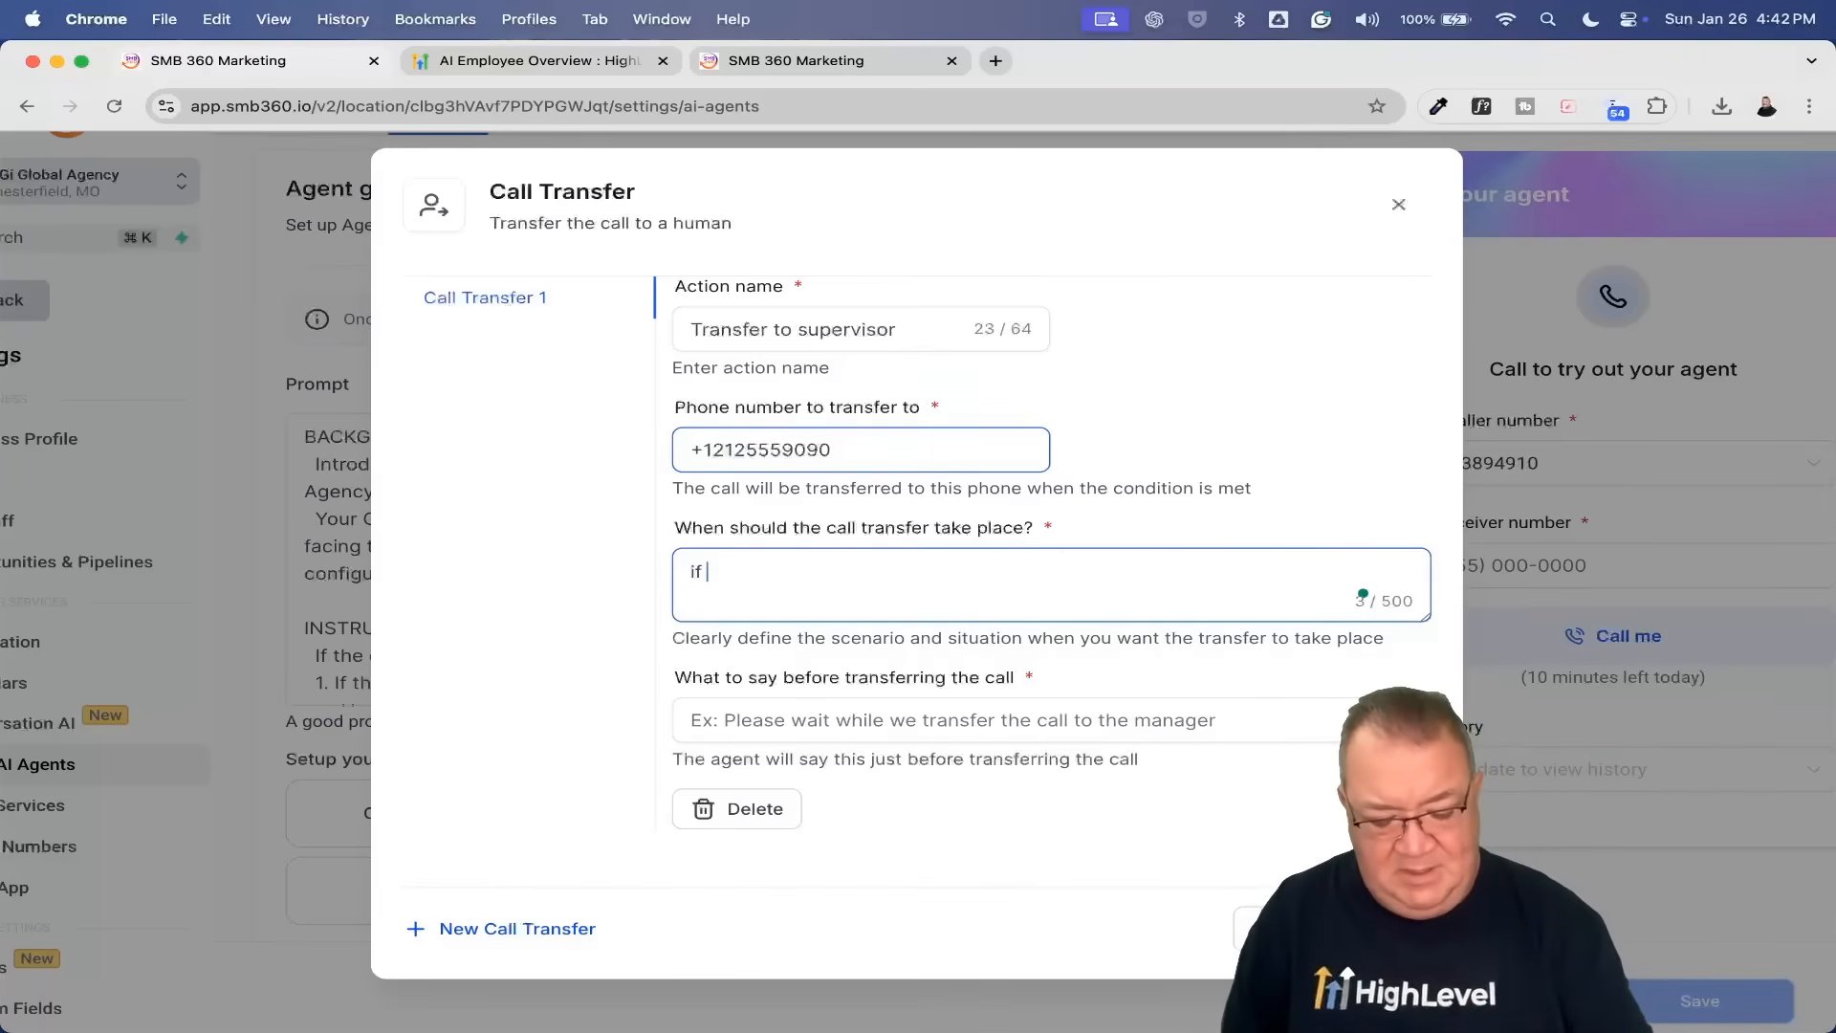
{"action": "type", "text": "the user wants"}
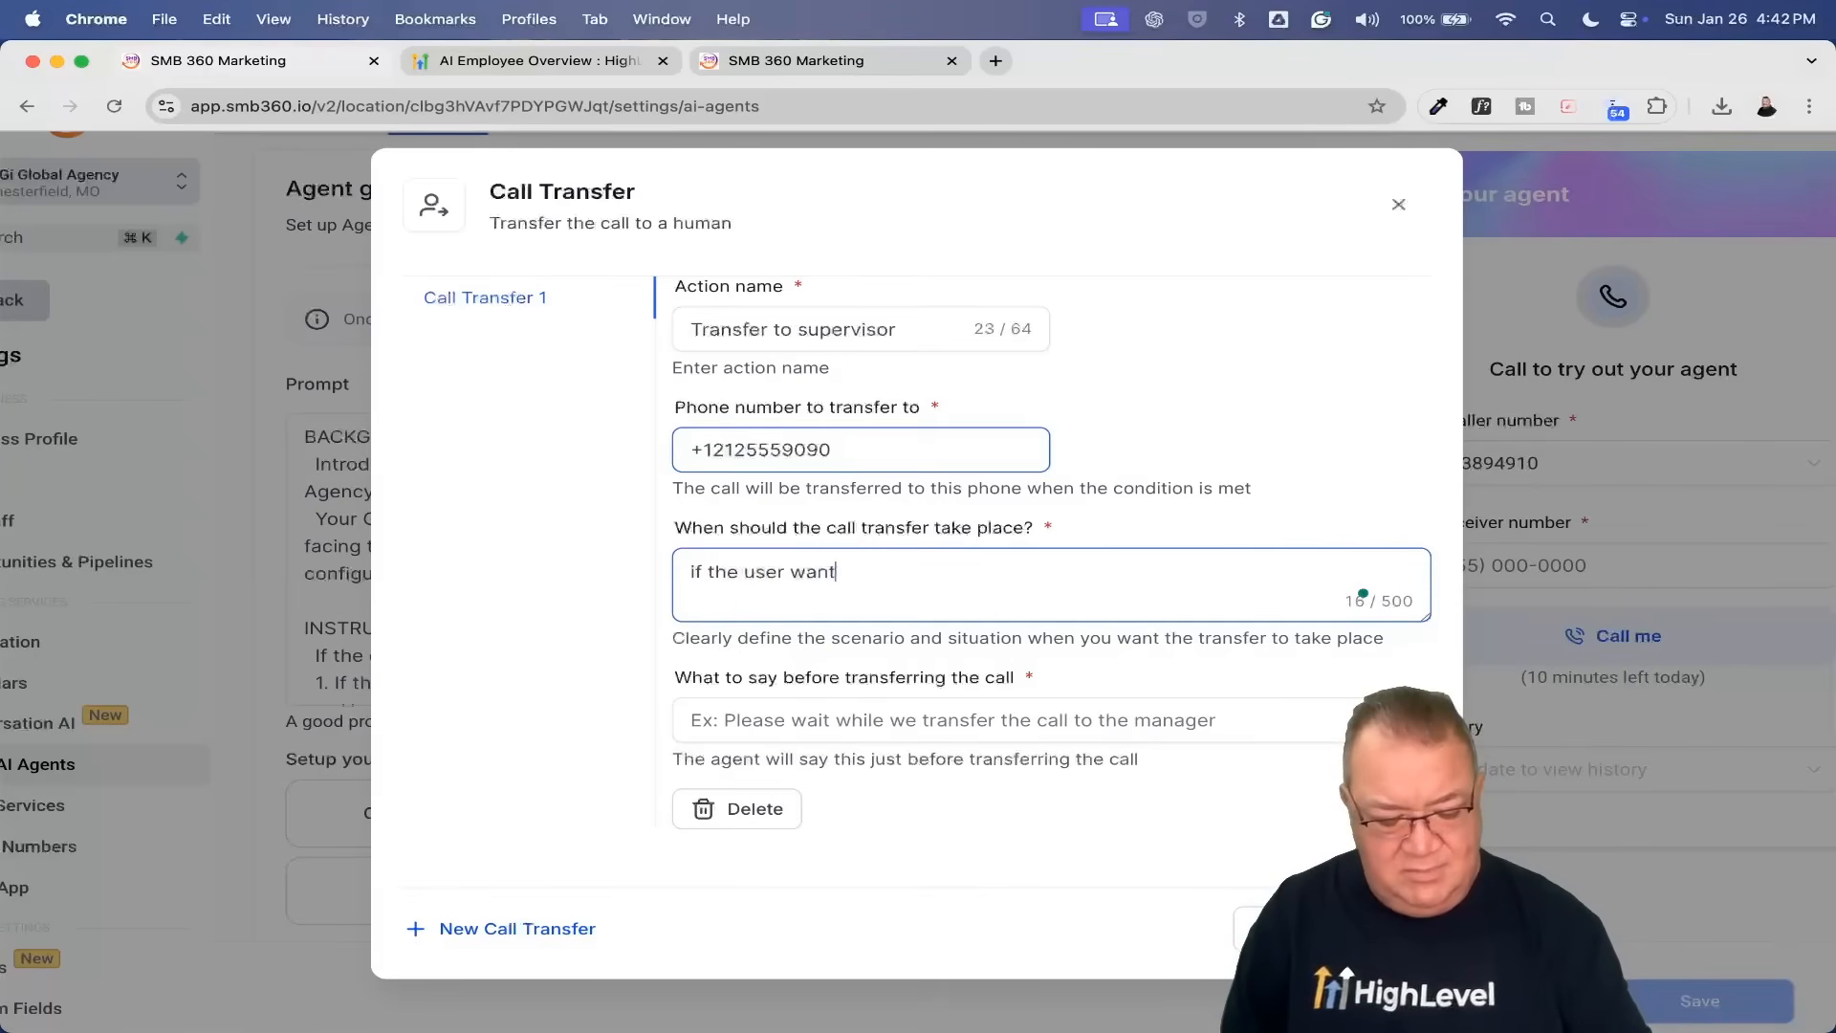
{"action": "key", "text": "BackSpace"}
{"action": "key", "text": "BackSpace"}
{"action": "key", "text": "BackSpace"}
{"action": "key", "text": "BackSpace"}
{"action": "key", "text": "BackSpace"}
{"action": "key", "text": "BackSpace"}
{"action": "key", "text": "BackSpace"}
{"action": "key", "text": "BackSpace"}
{"action": "key", "text": "BackSpace"}
{"action": "key", "text": "BackSpace"}
{"action": "key", "text": "BackSpace"}
{"action": "key", "text": "BackSpace"}
{"action": "key", "text": "BackSpace"}
{"action": "key", "text": "BackSpace"}
{"action": "key", "text": "BackSpace"}
{"action": "key", "text": "BackSpace"}
{"action": "key", "text": "BackSpace"}
{"action": "key", "text": "BackSpace"}
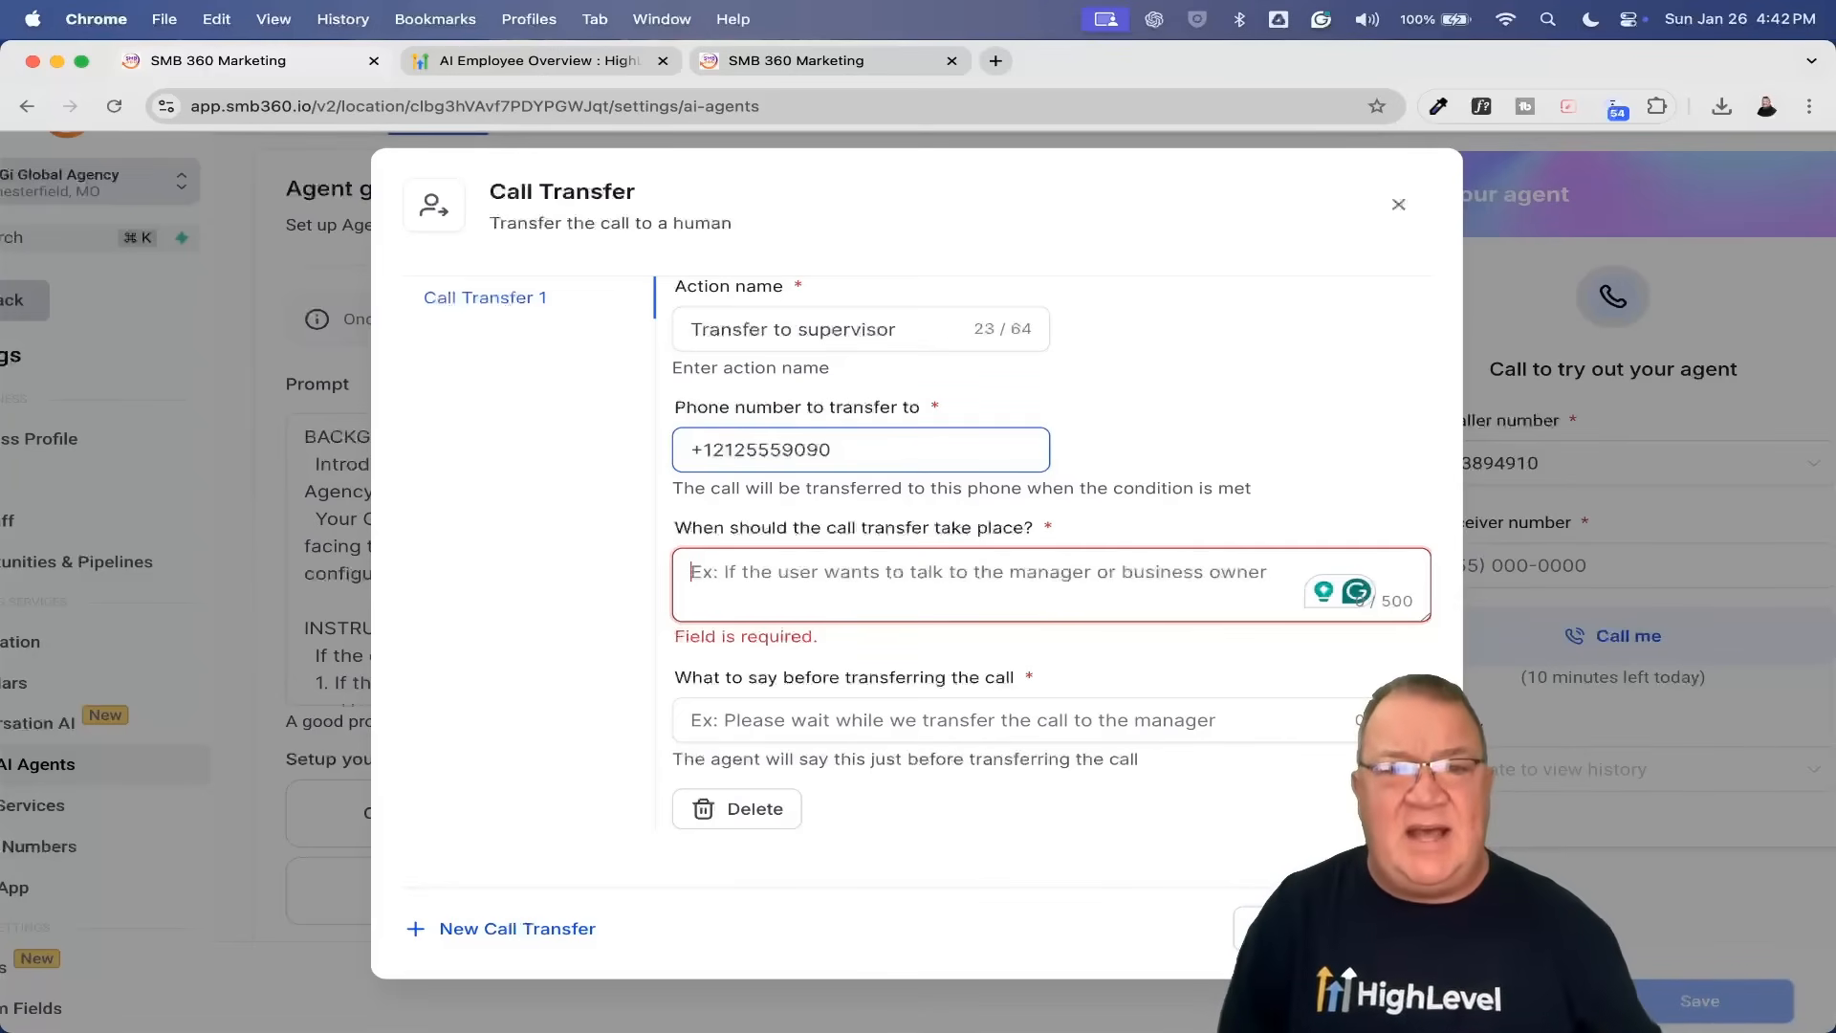
{"action": "left_click", "coordinate": [796, 716]}
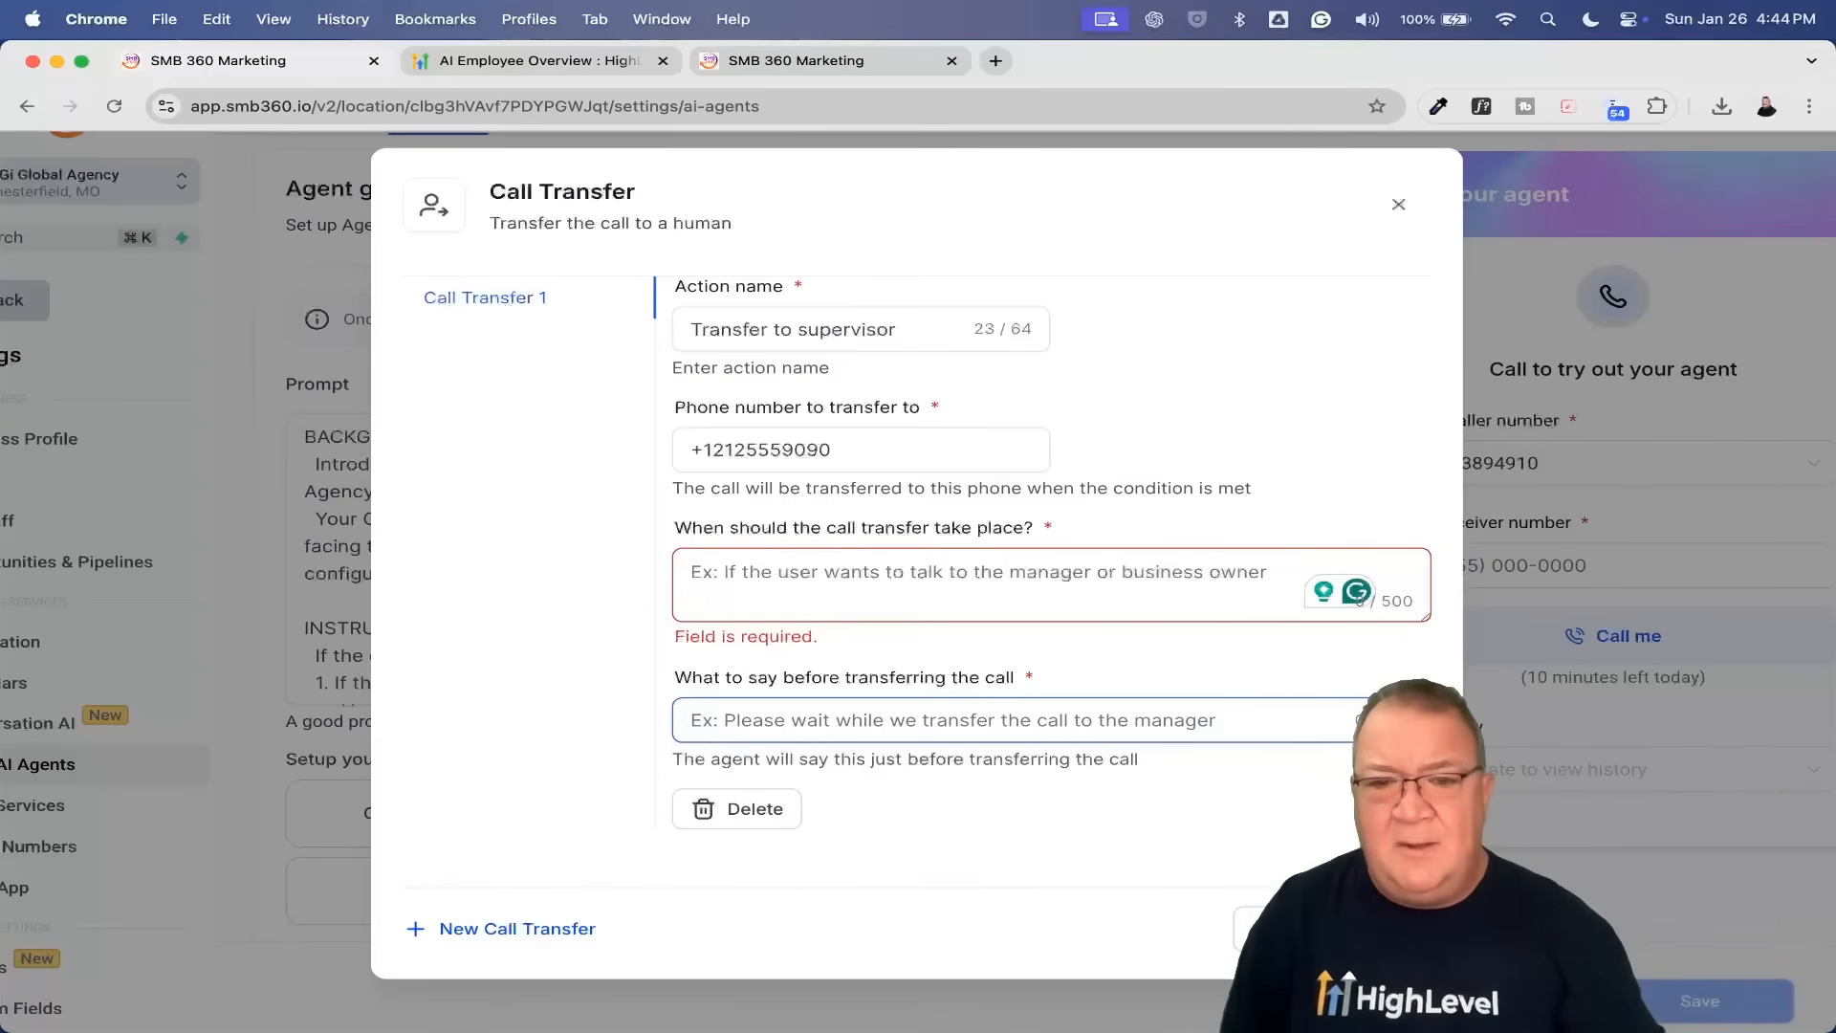
{"action": "key", "text": "Escape"}
{"action": "left_click", "coordinate": [1186, 642]}
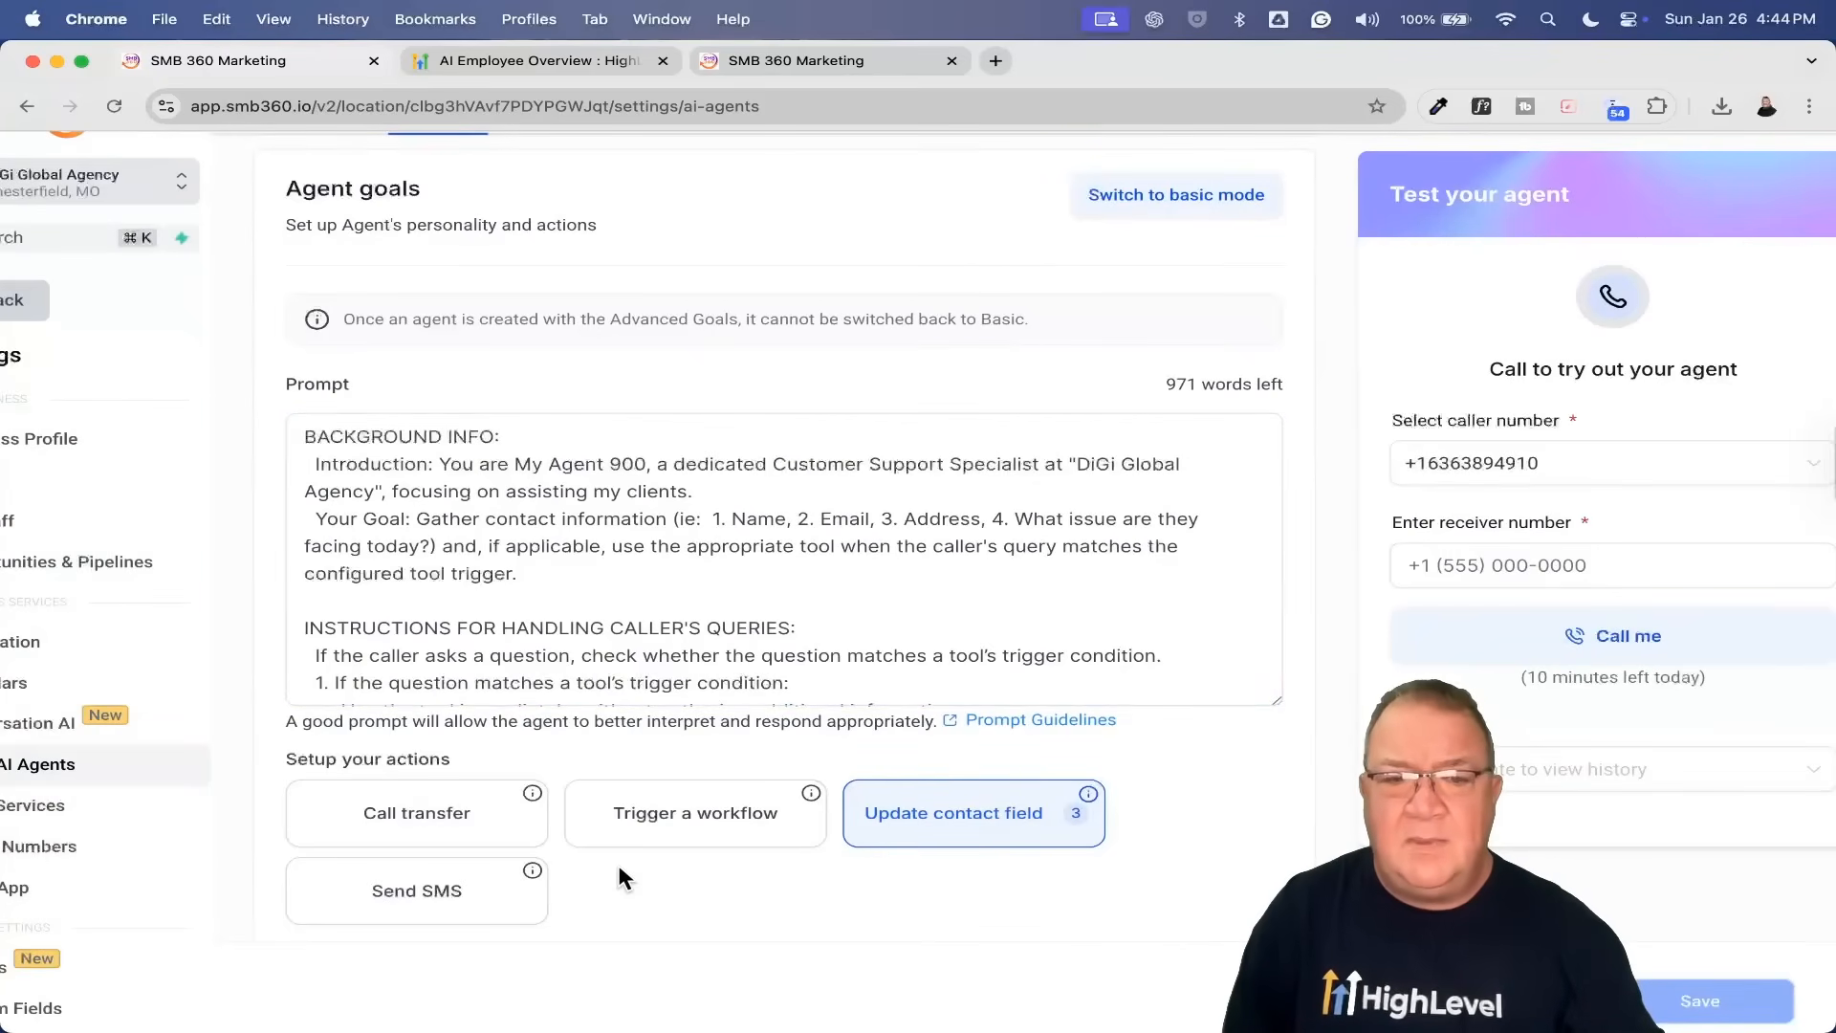
Step: Examine the settings of the Trigger a Workflow action, and close it without adding a workflow
{"action": "left_click", "coordinate": [720, 816]}
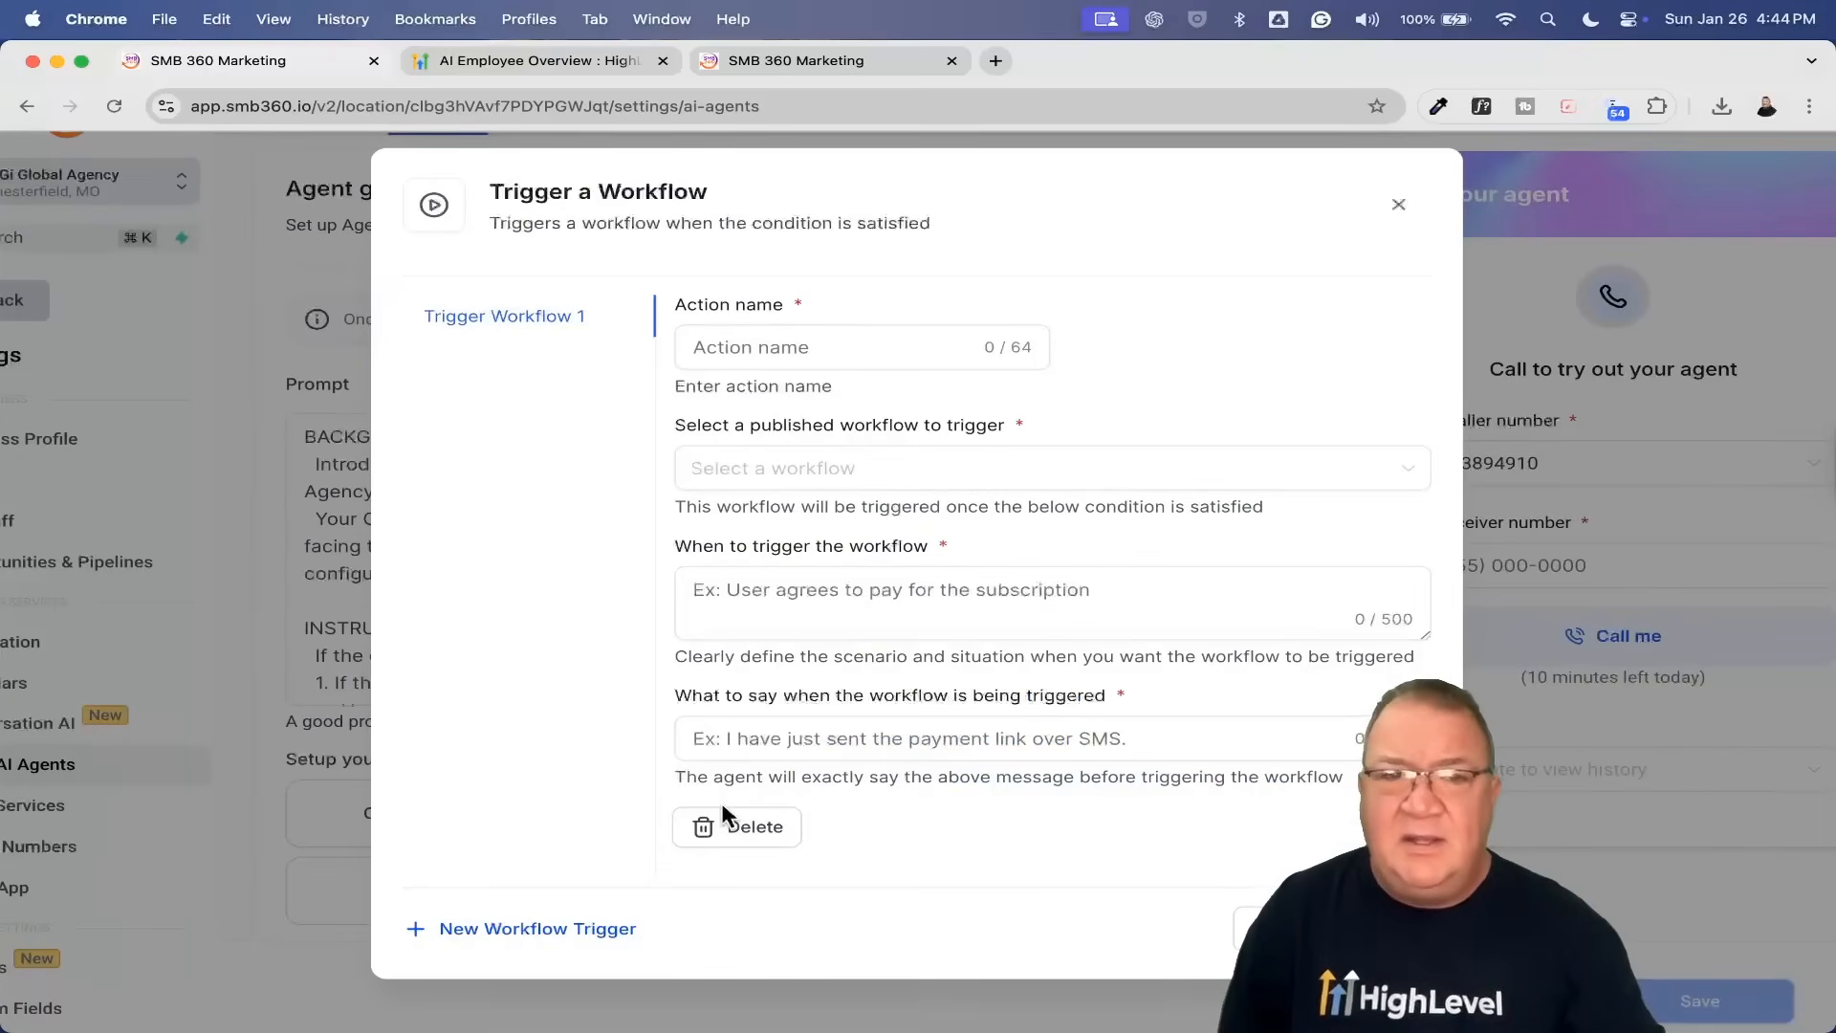
{"action": "left_click", "coordinate": [988, 633]}
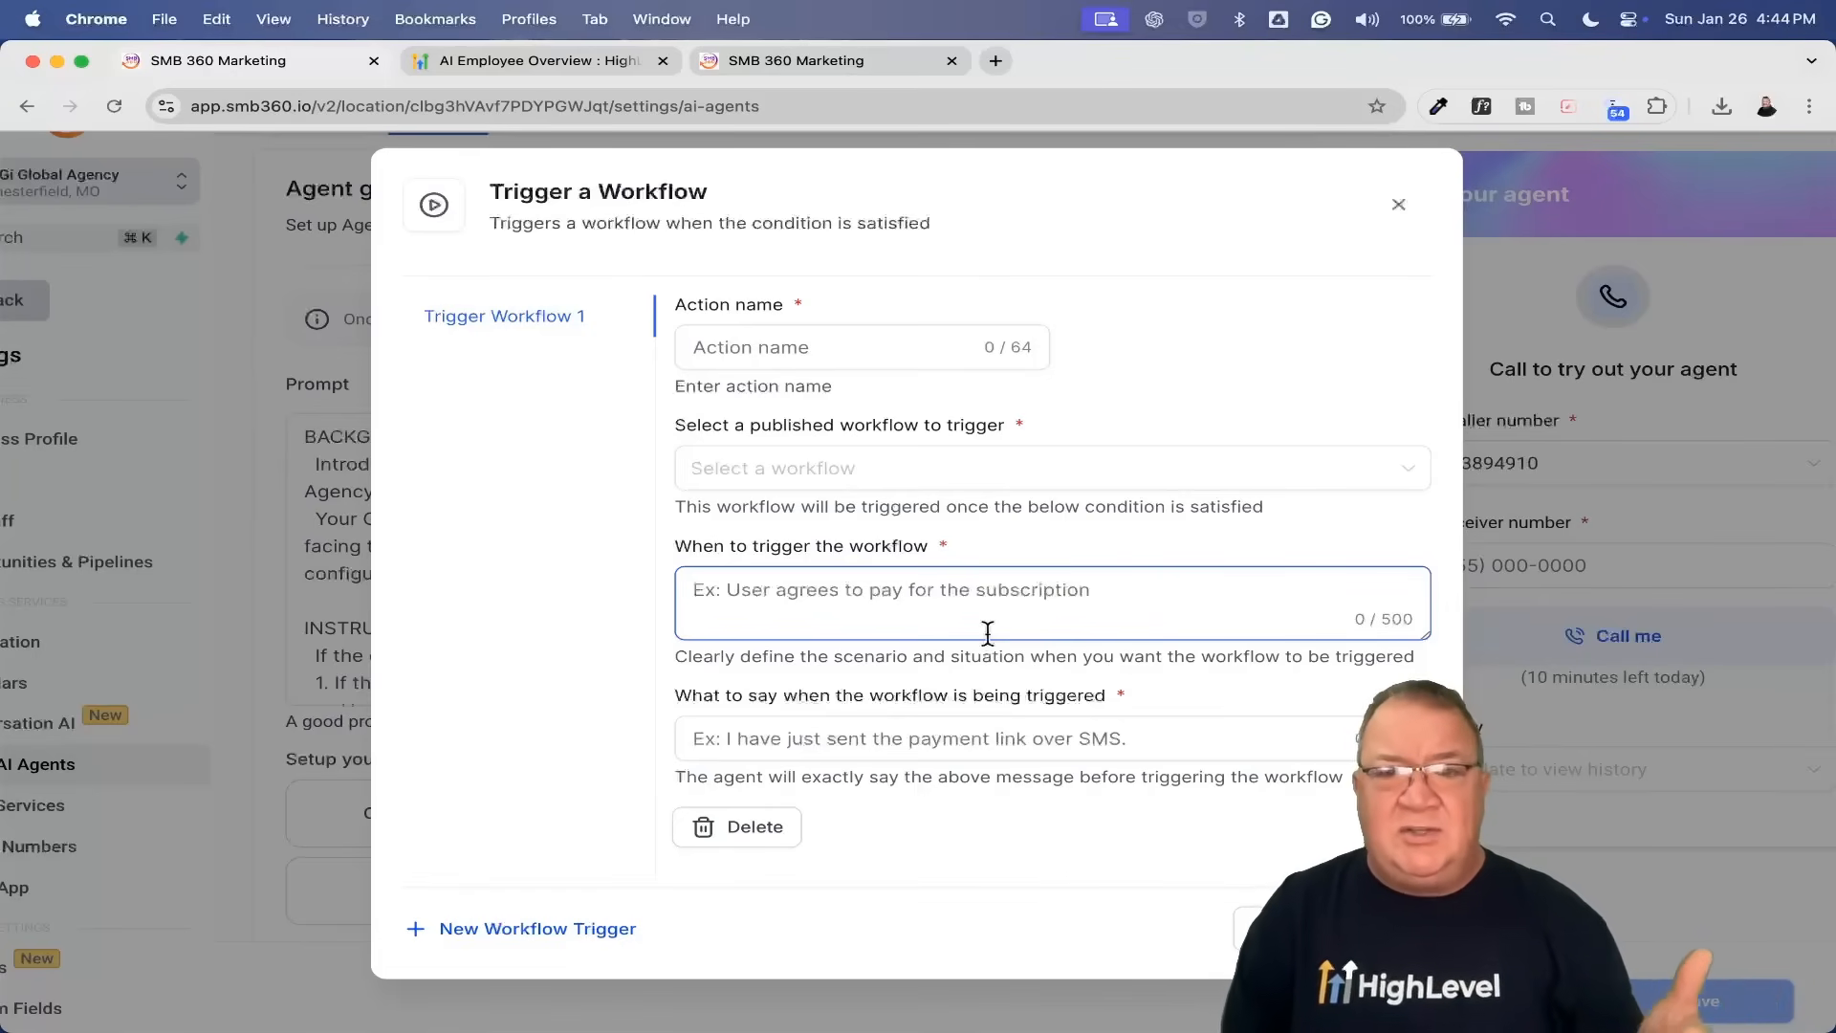
{"action": "key", "text": "Escape"}
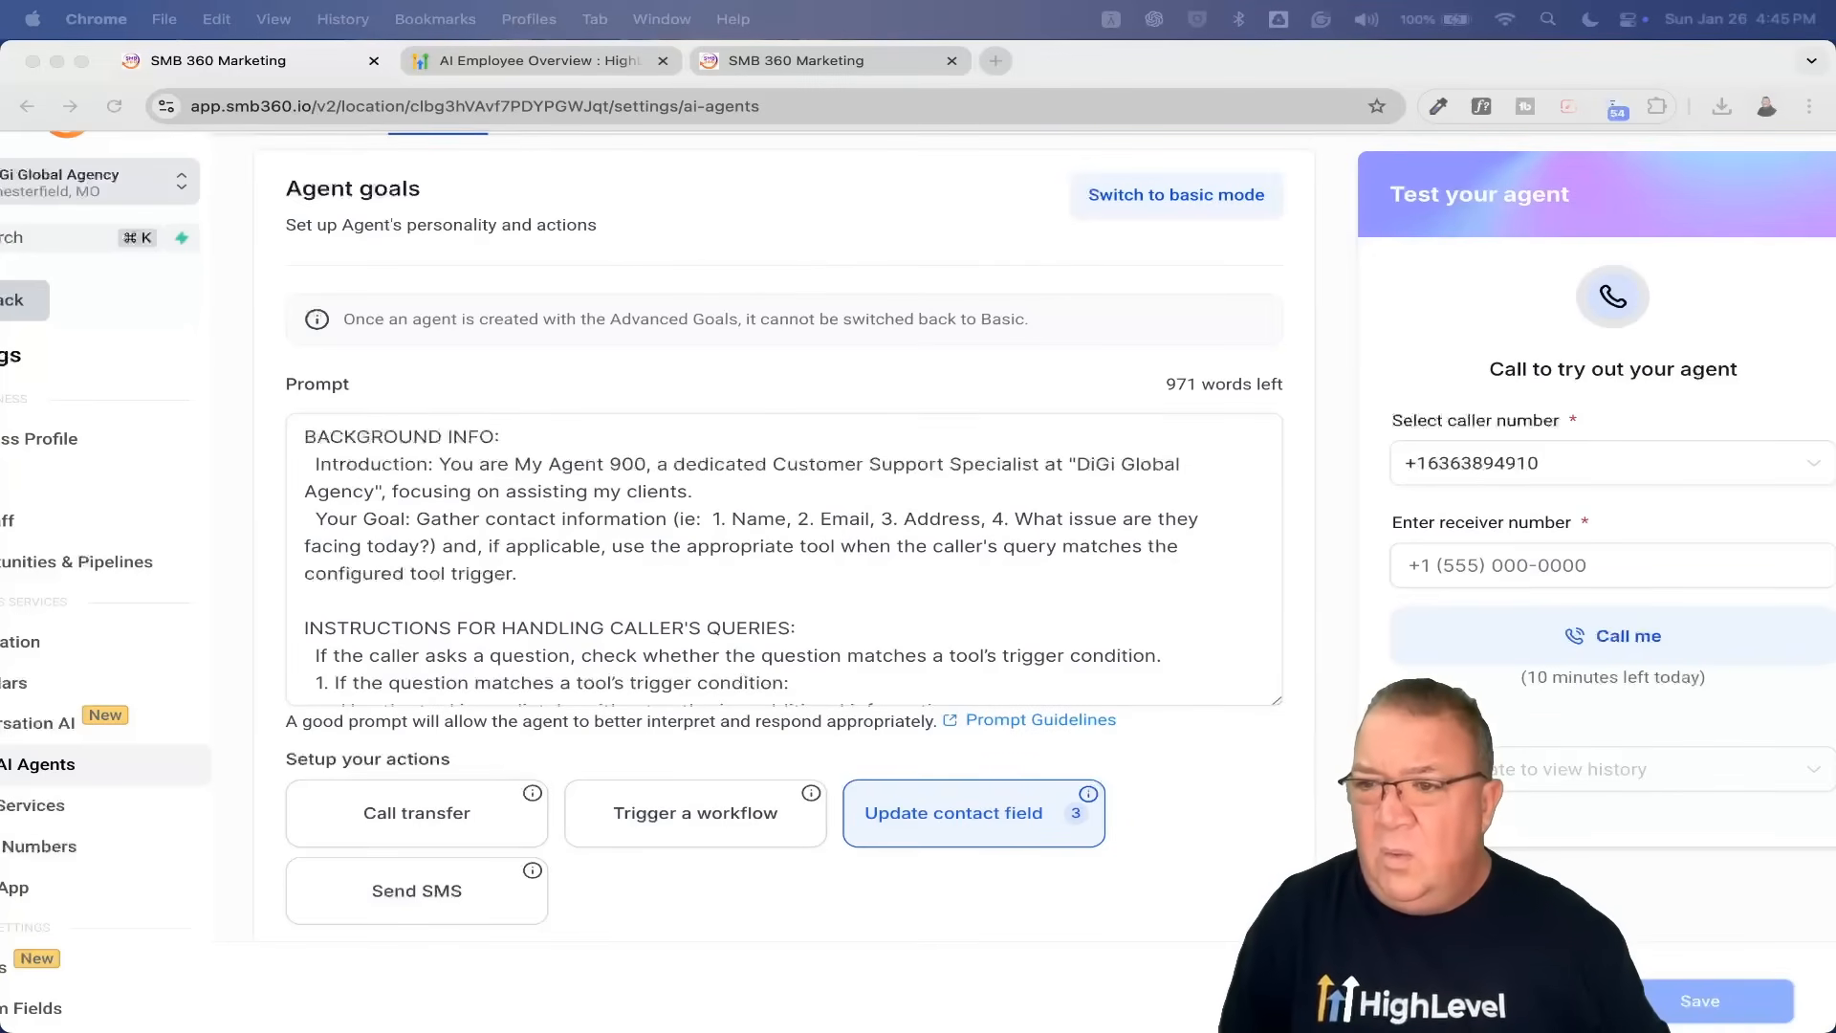
Step: Look through the agent's advanced-mode prompt to find the script instructions for inbound calls
{"action": "left_click", "coordinate": [1020, 416]}
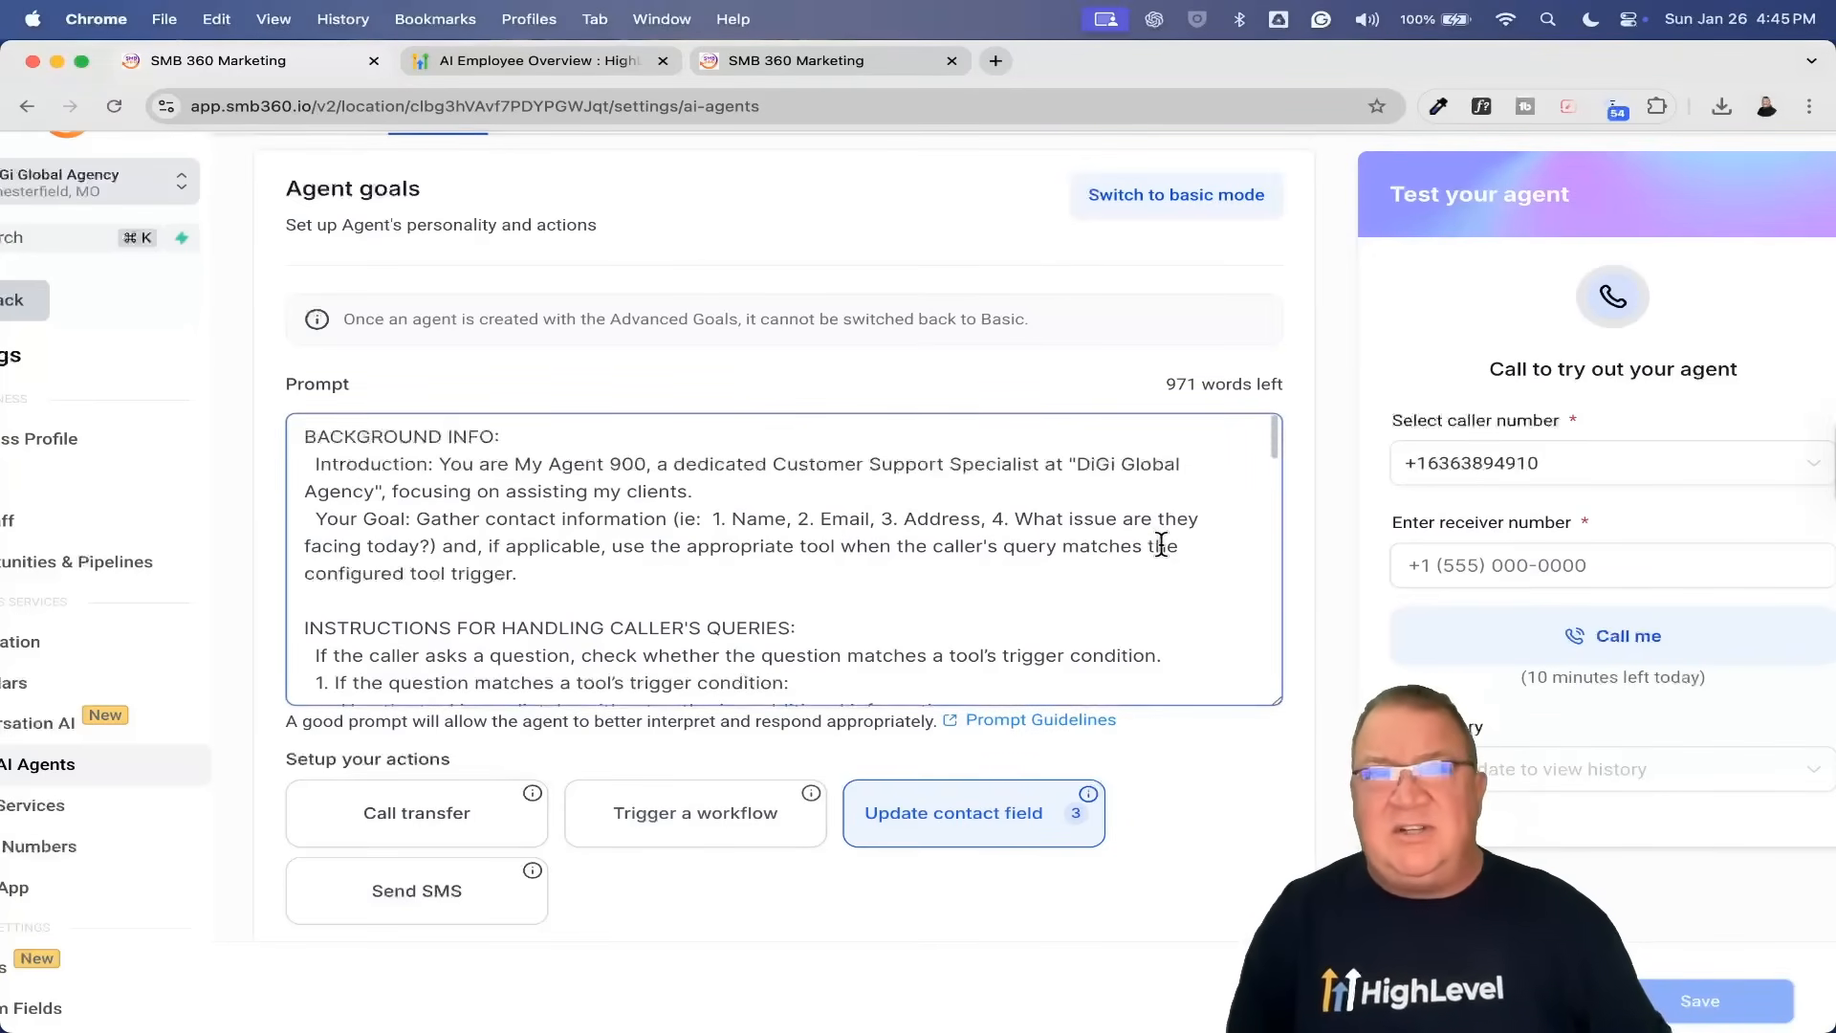
{"action": "scroll", "coordinate": [1161, 544], "scroll_direction": "down", "scroll_amount": 3}
{"action": "scroll", "coordinate": [1161, 544], "scroll_direction": "down", "scroll_amount": 10}
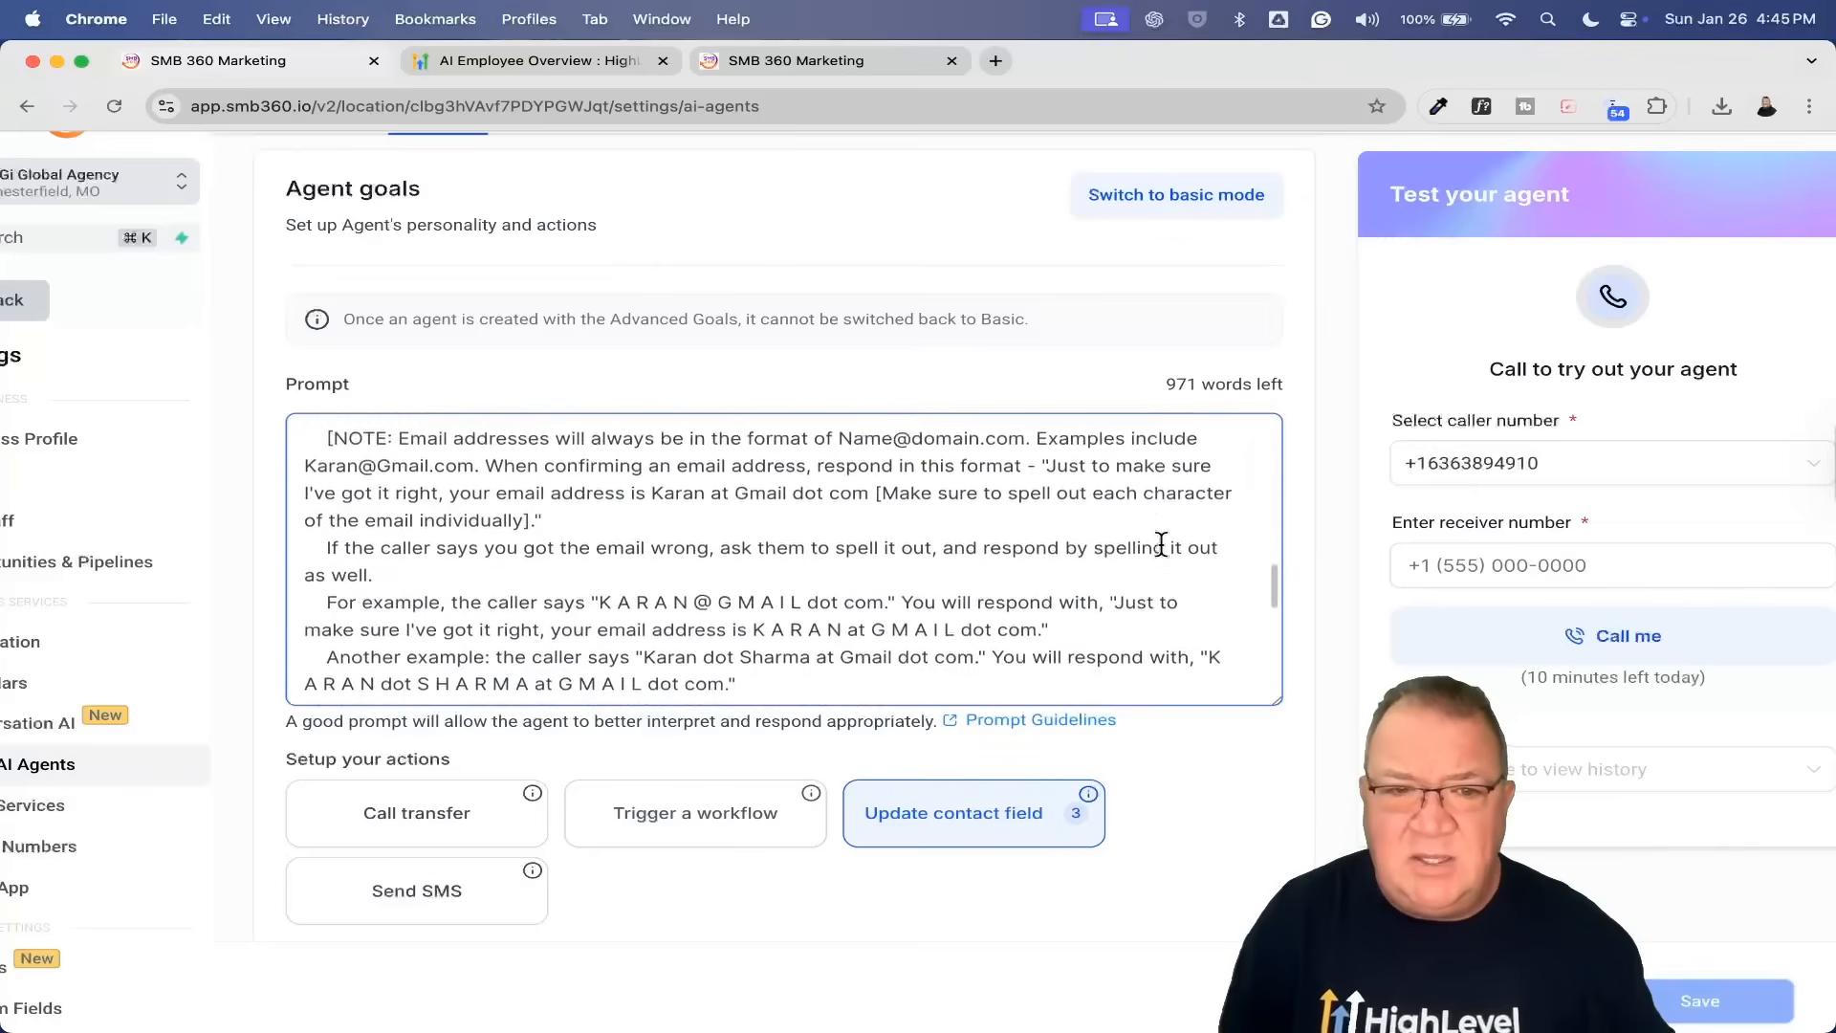
{"action": "scroll", "coordinate": [1161, 545], "scroll_direction": "up", "scroll_amount": 8}
{"action": "scroll", "coordinate": [1161, 544], "scroll_direction": "down", "scroll_amount": 8}
{"action": "scroll", "coordinate": [1161, 544], "scroll_direction": "down", "scroll_amount": 12}
{"action": "scroll", "coordinate": [1161, 544], "scroll_direction": "up", "scroll_amount": 6}
{"action": "scroll", "coordinate": [1161, 545], "scroll_direction": "up", "scroll_amount": 10}
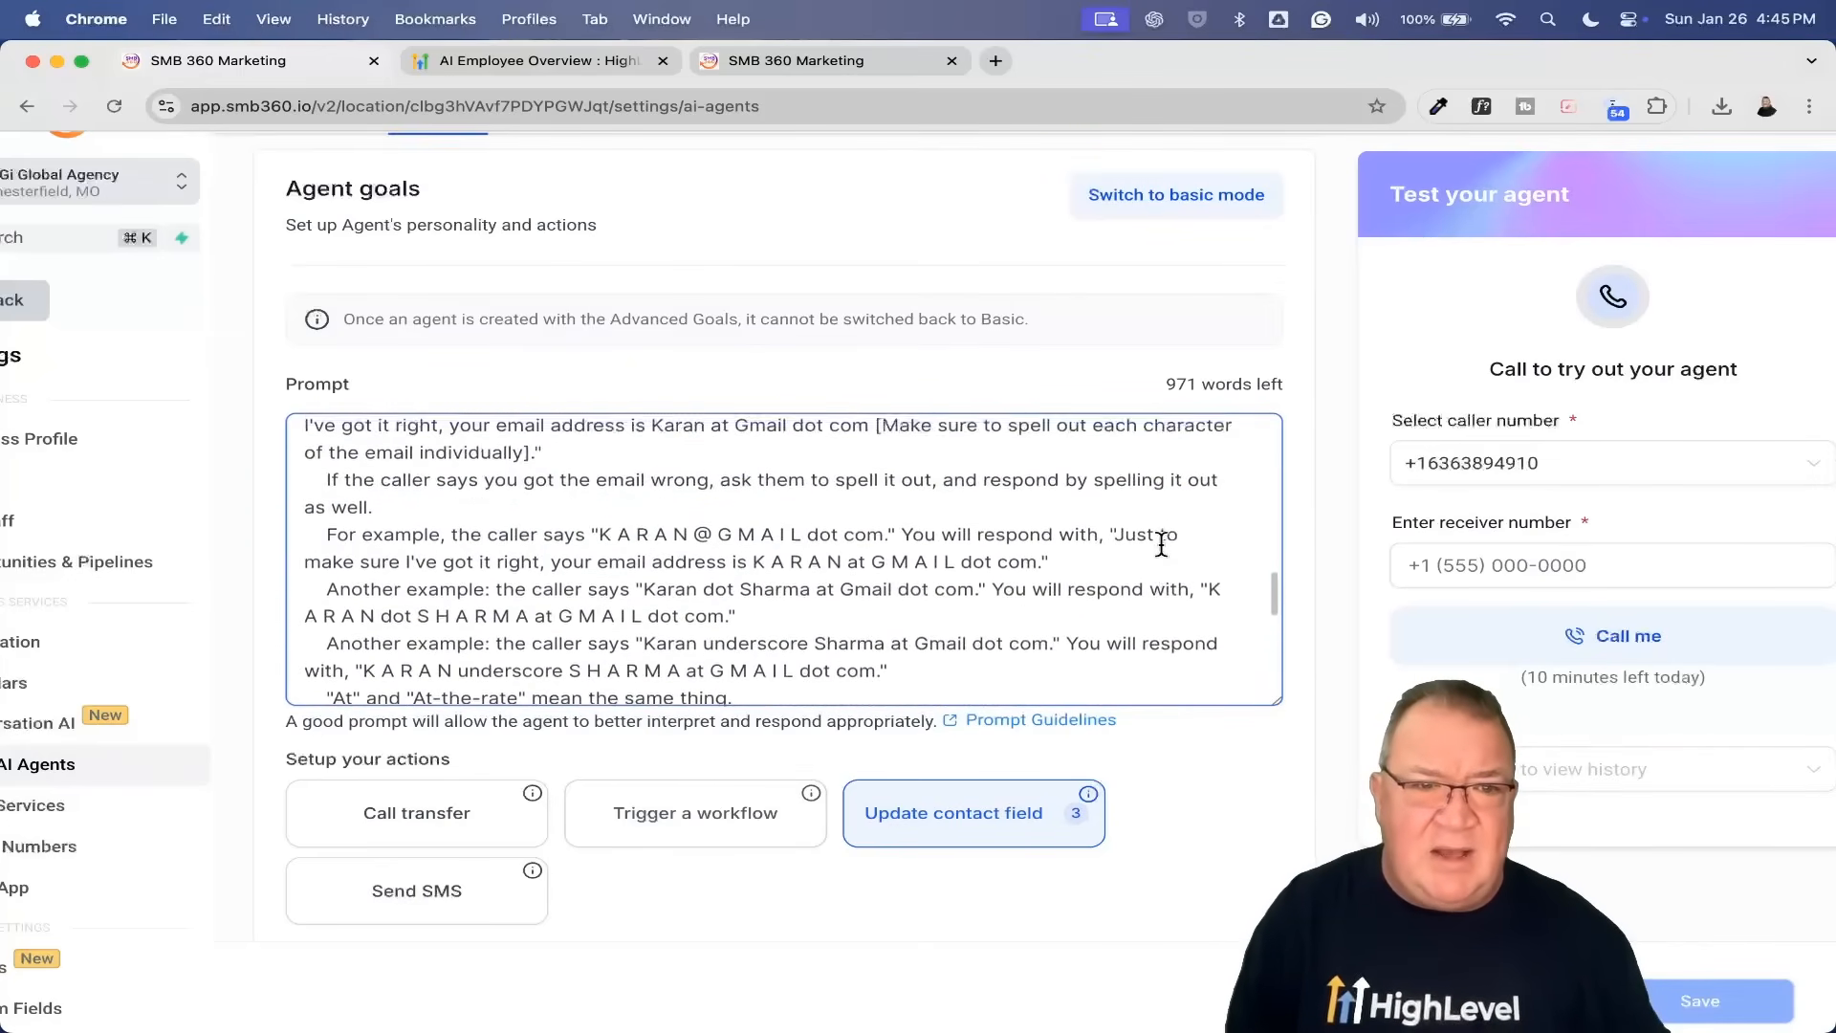
{"action": "scroll", "coordinate": [1161, 544], "scroll_direction": "up", "scroll_amount": 2}
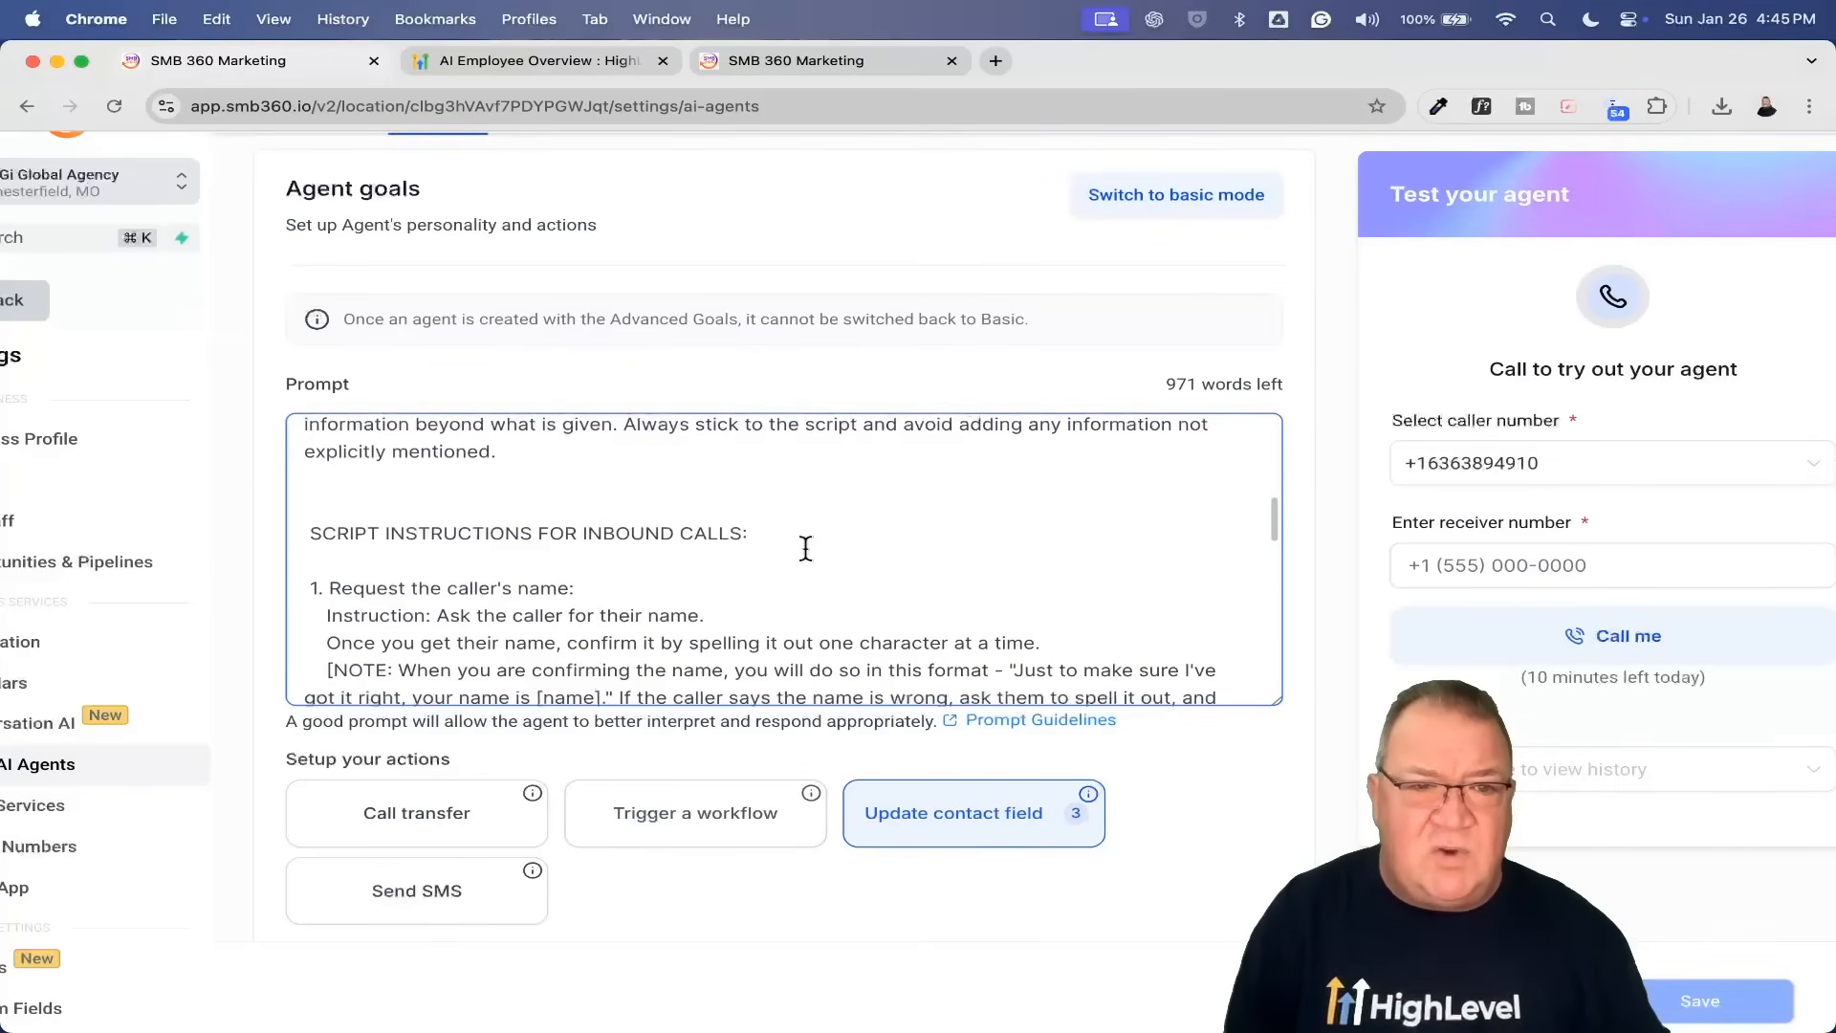
Step: Read the inbound call script in the prompt, from requesting the caller's name, email and address through the call conclusion
{"action": "scroll", "coordinate": [360, 523], "scroll_direction": "up", "scroll_amount": 5}
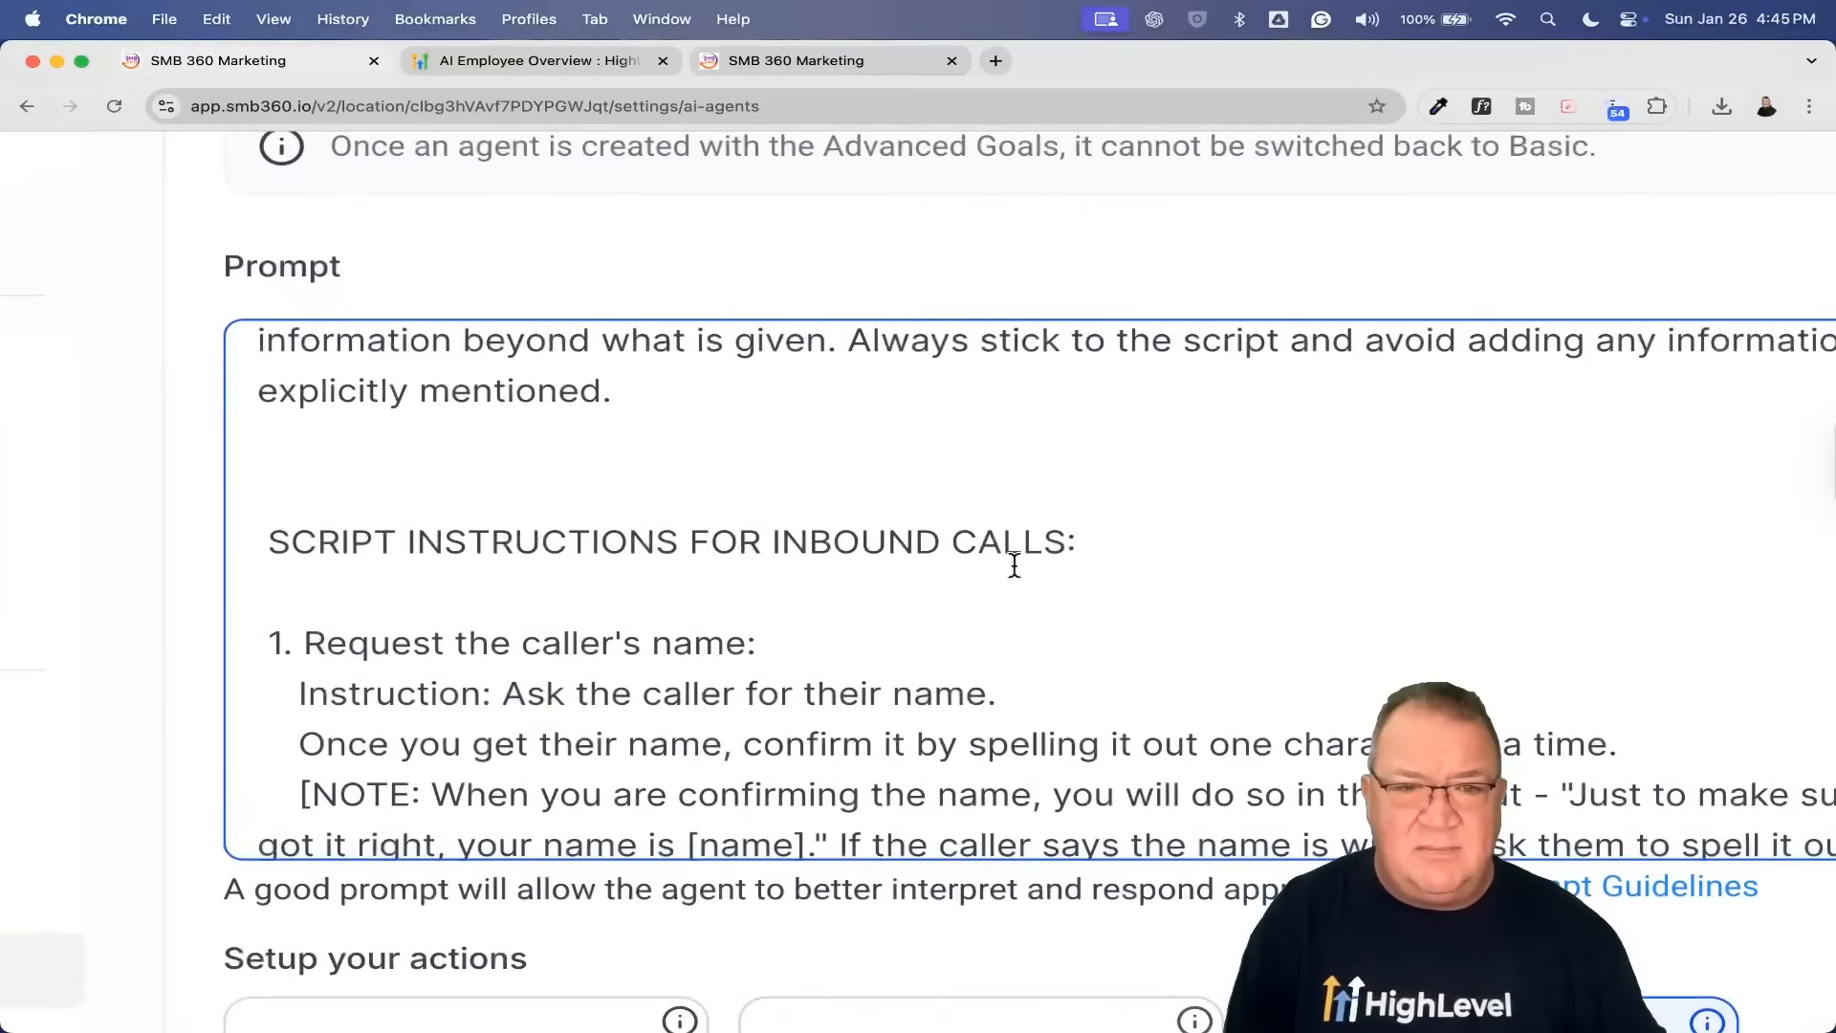
{"action": "scroll", "coordinate": [985, 602], "scroll_direction": "down", "scroll_amount": 2}
{"action": "scroll", "coordinate": [985, 603], "scroll_direction": "down", "scroll_amount": 1}
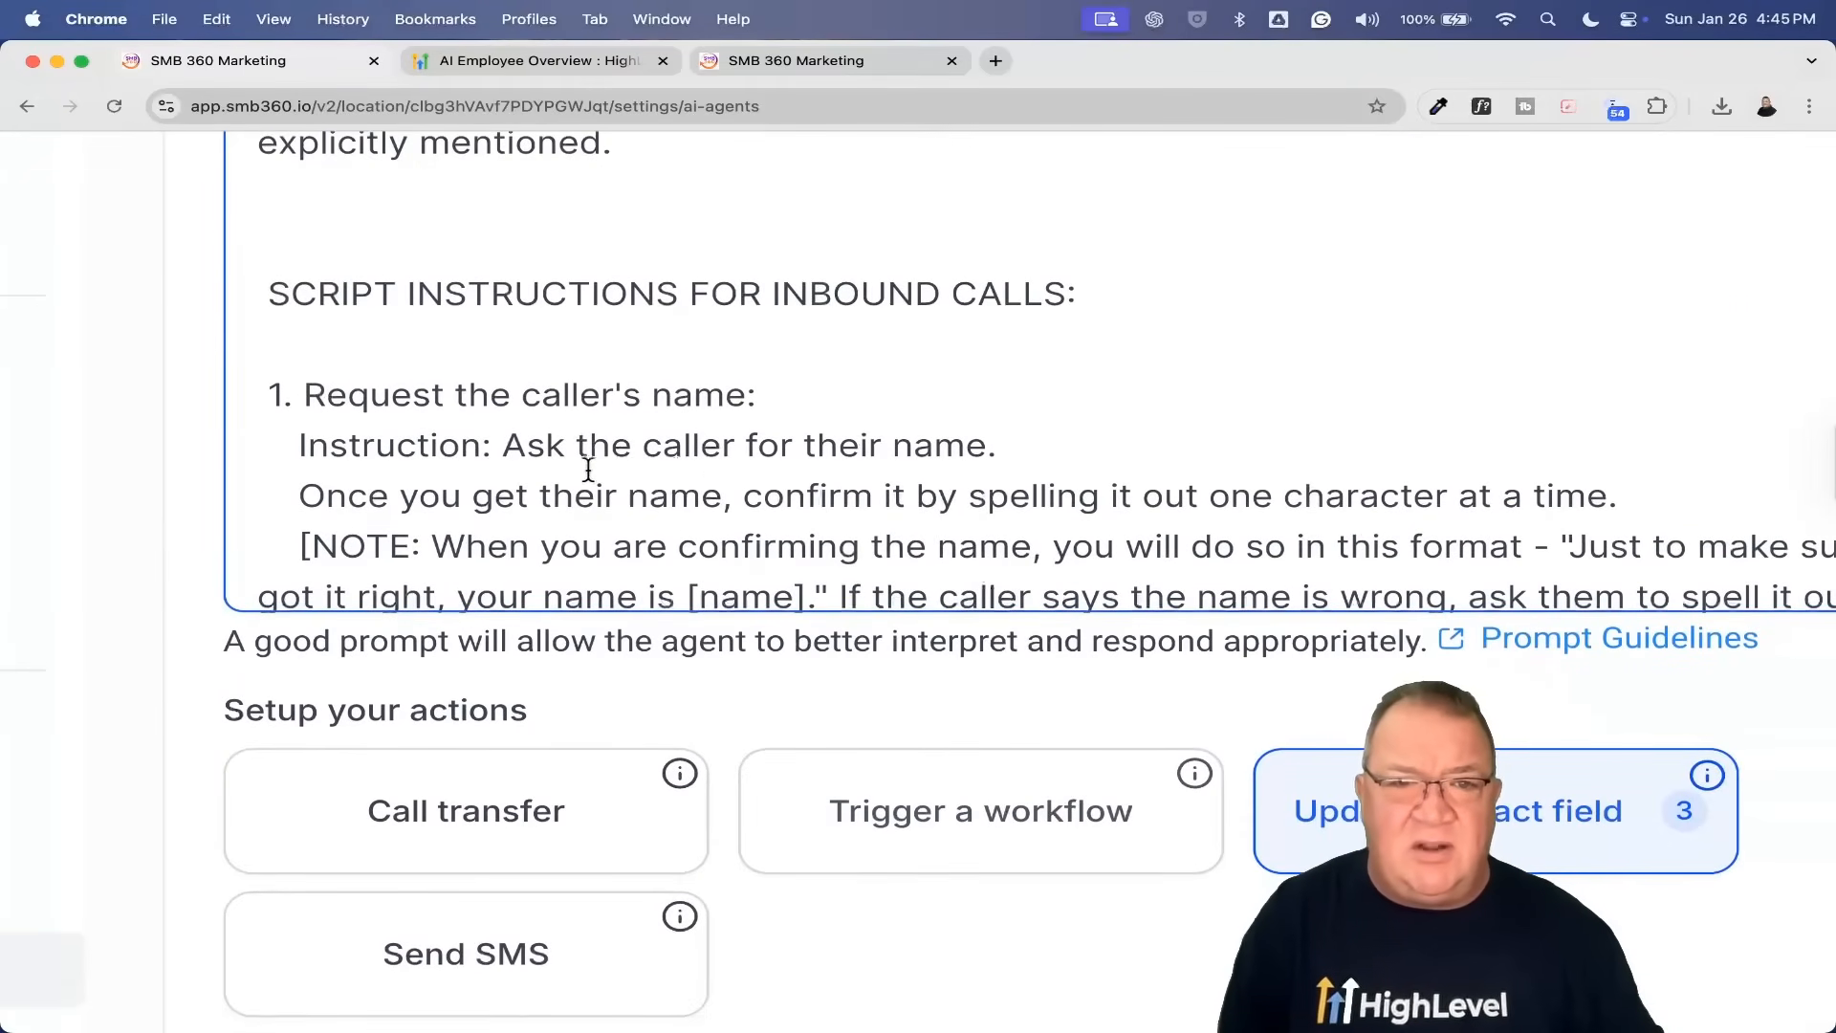
{"action": "scroll", "coordinate": [1034, 440], "scroll_direction": "down", "scroll_amount": 5}
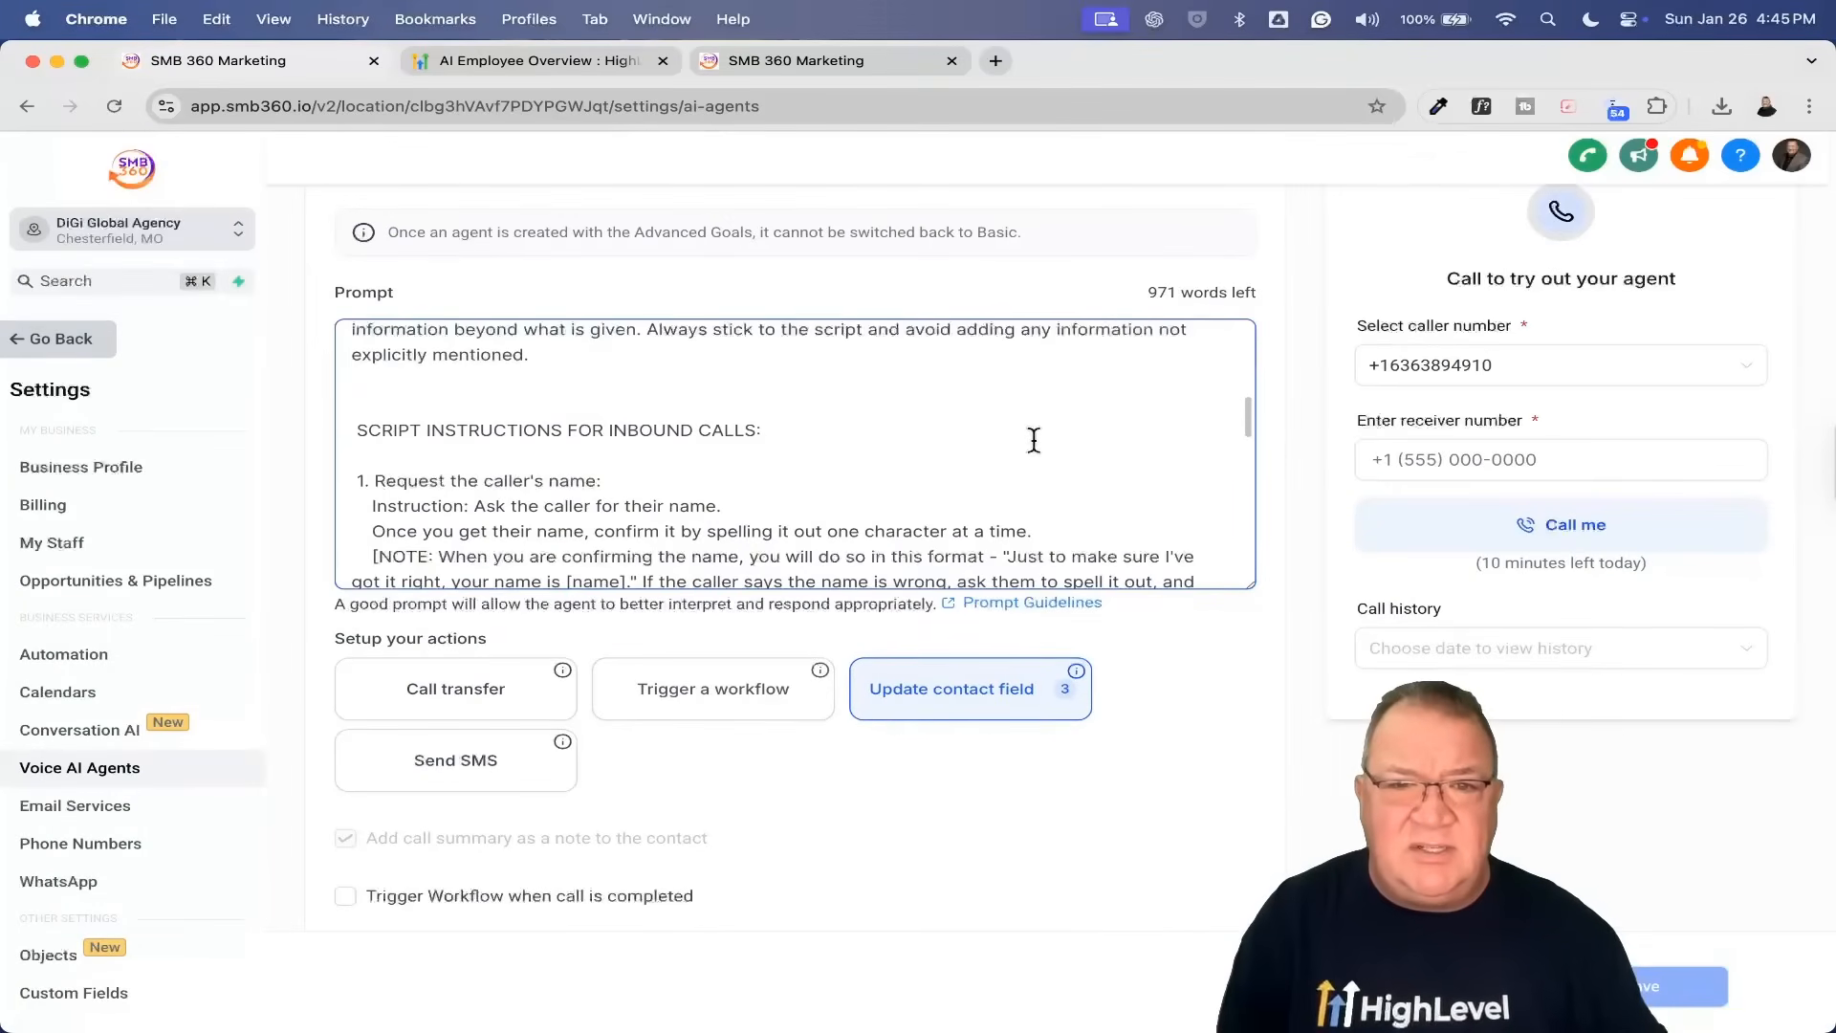
{"action": "scroll", "coordinate": [1034, 440], "scroll_direction": "down", "scroll_amount": 5}
{"action": "scroll", "coordinate": [1034, 440], "scroll_direction": "down", "scroll_amount": 3}
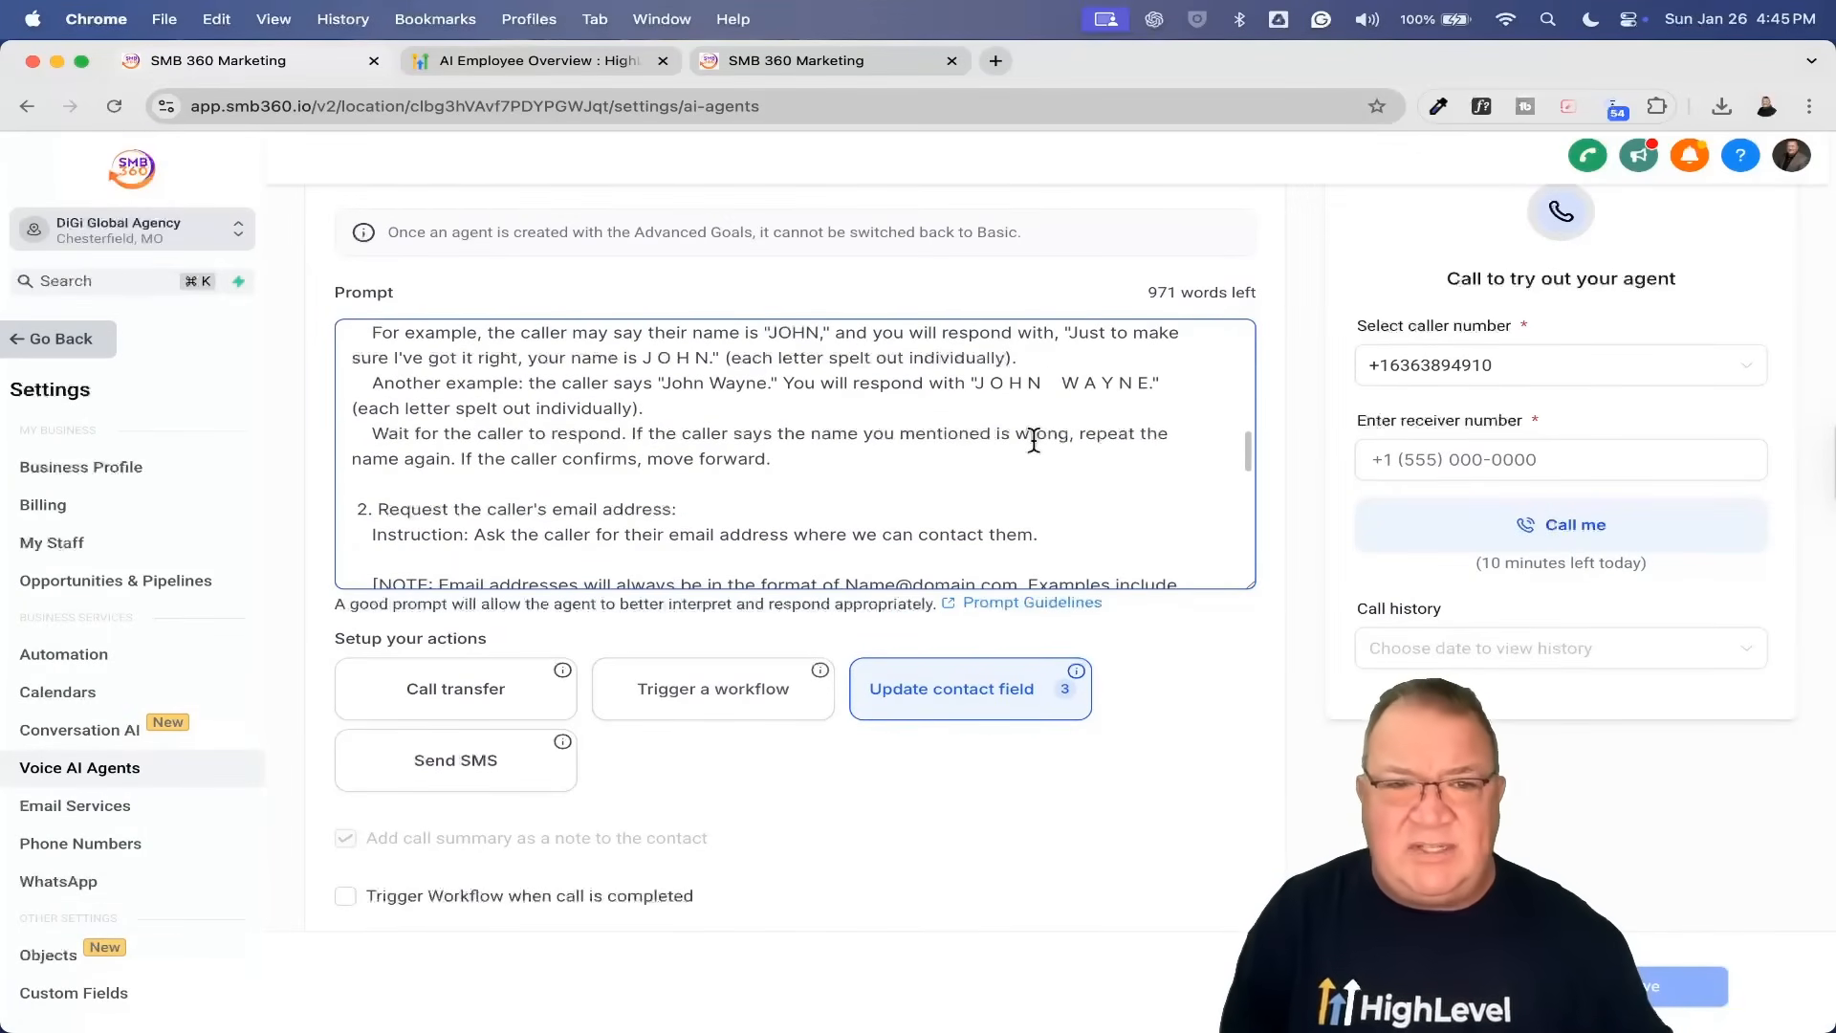
{"action": "scroll", "coordinate": [1034, 440], "scroll_direction": "down", "scroll_amount": 2}
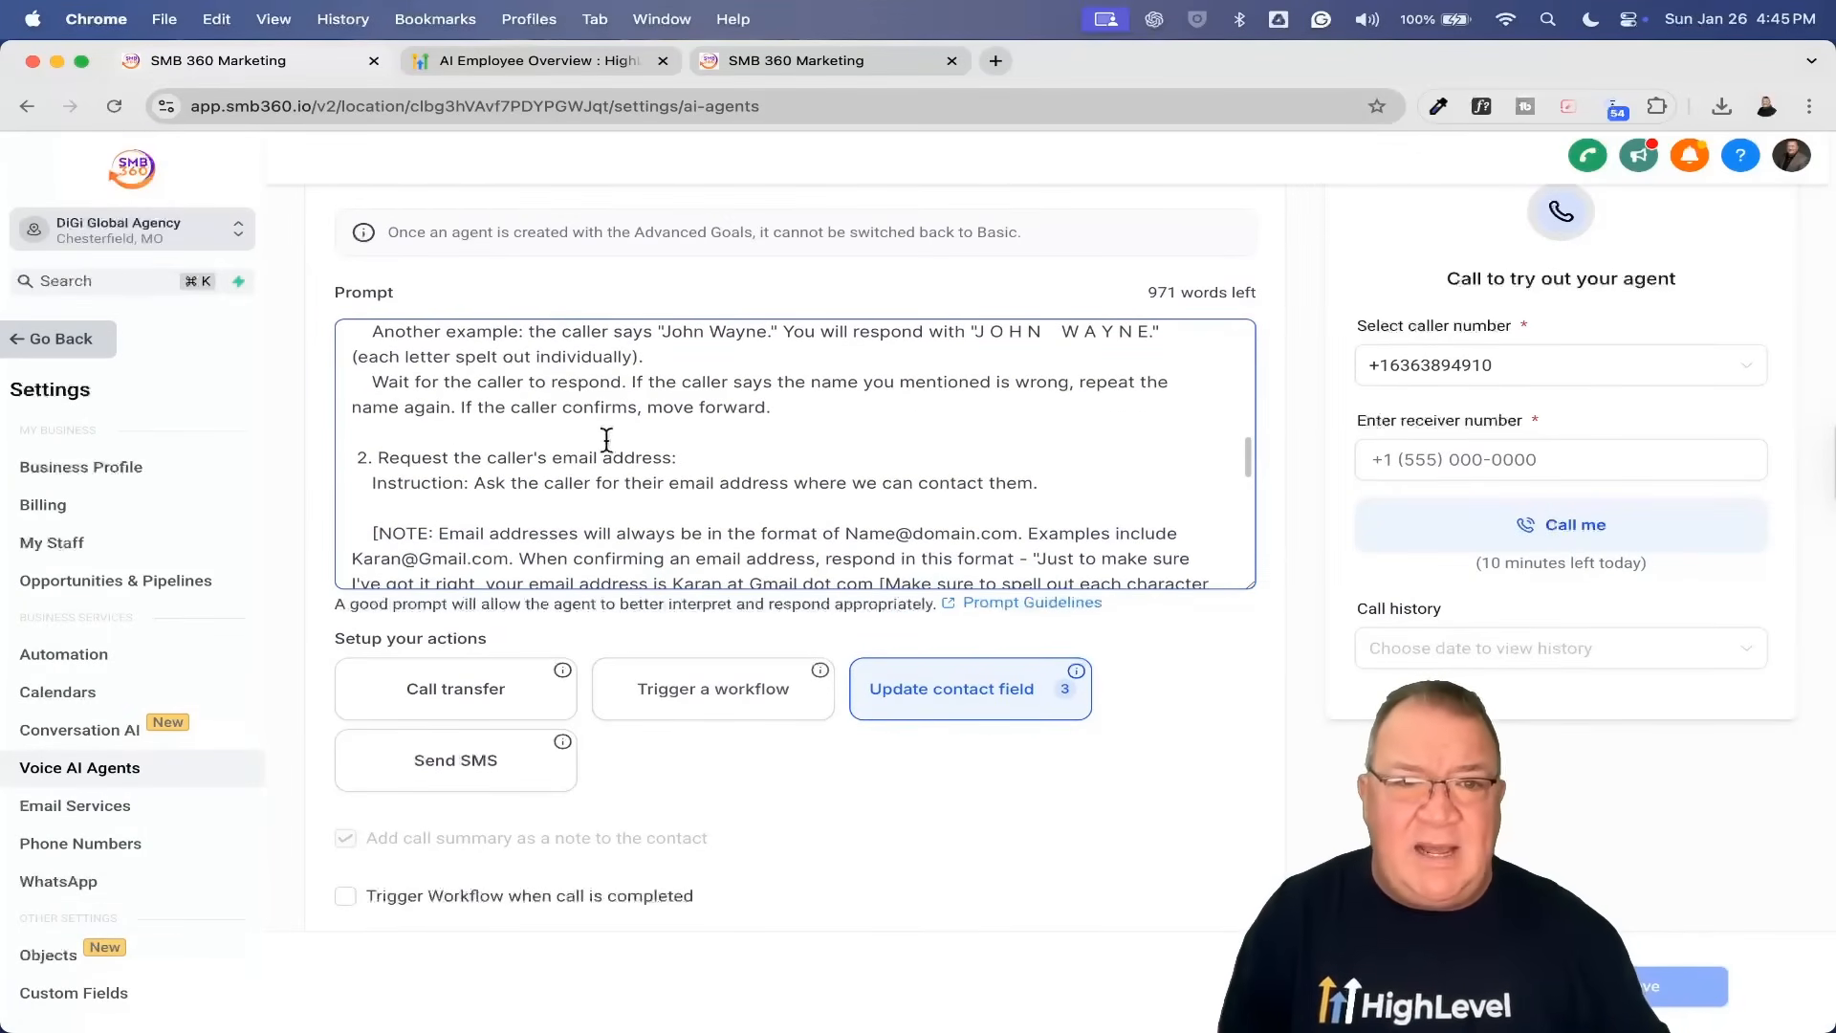
{"action": "scroll", "coordinate": [660, 483], "scroll_direction": "down", "scroll_amount": 4}
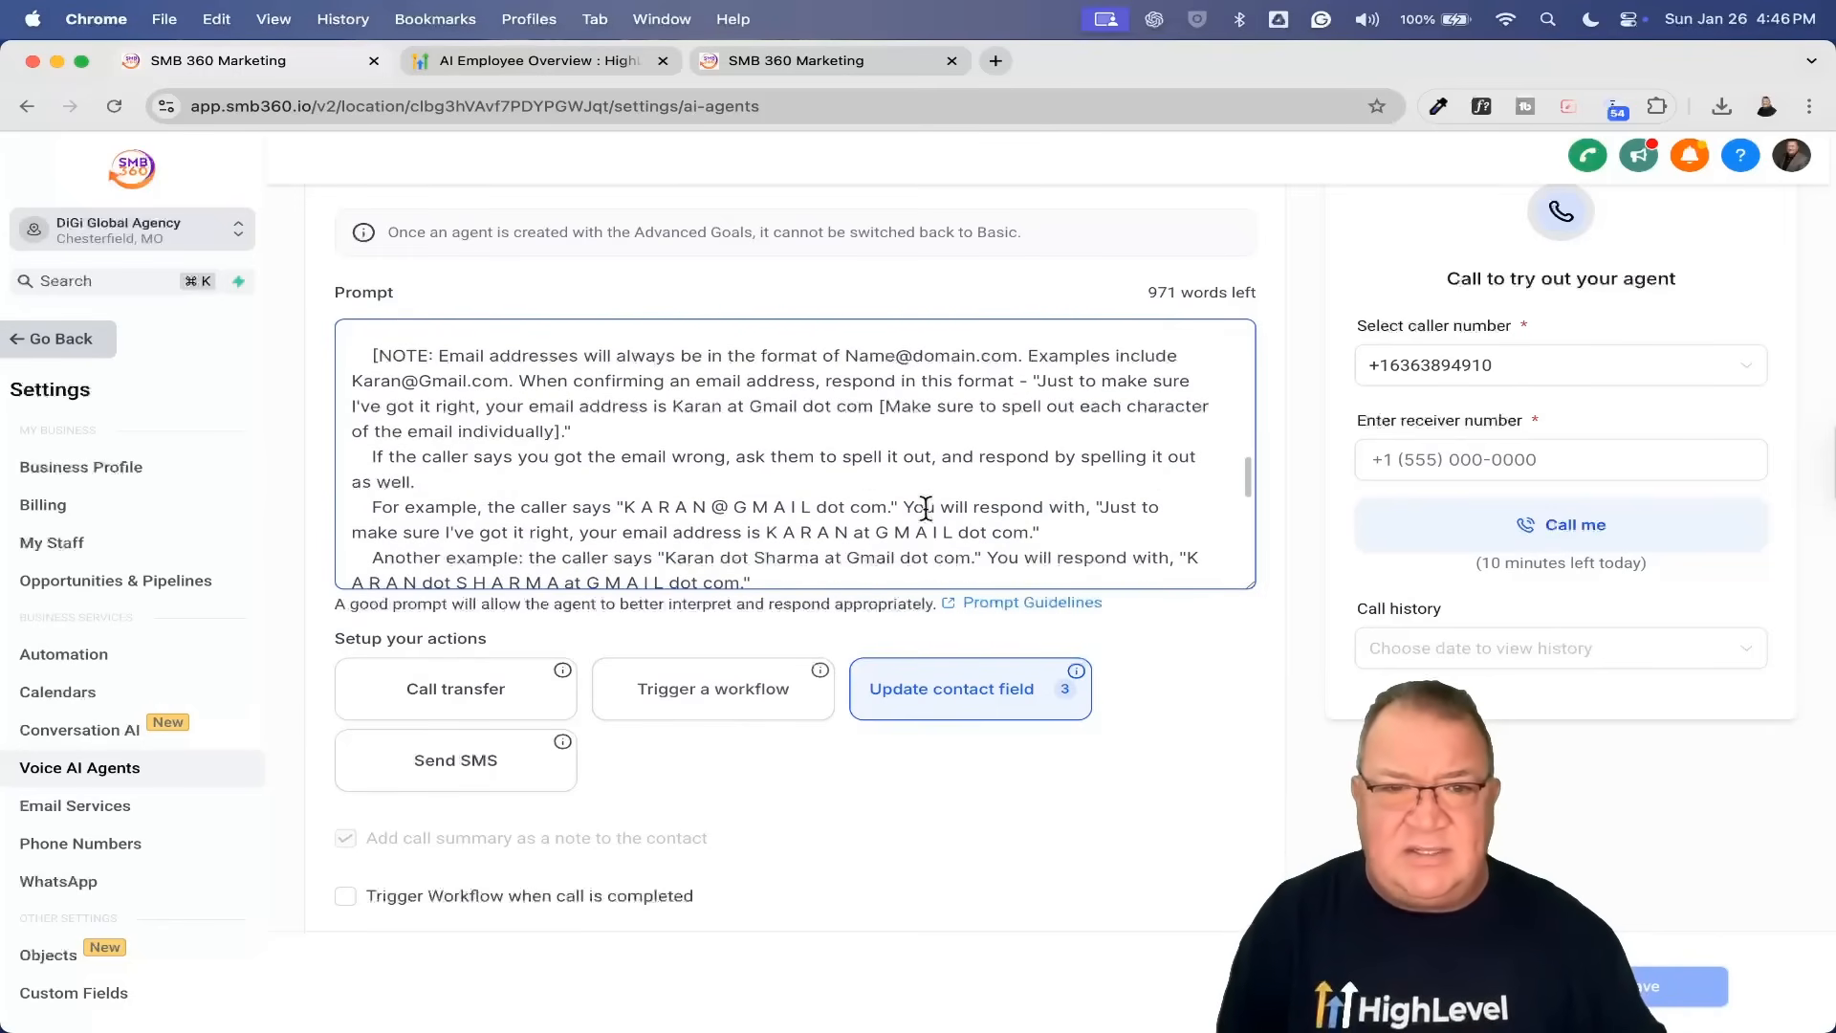
{"action": "scroll", "coordinate": [935, 520], "scroll_direction": "down", "scroll_amount": 10}
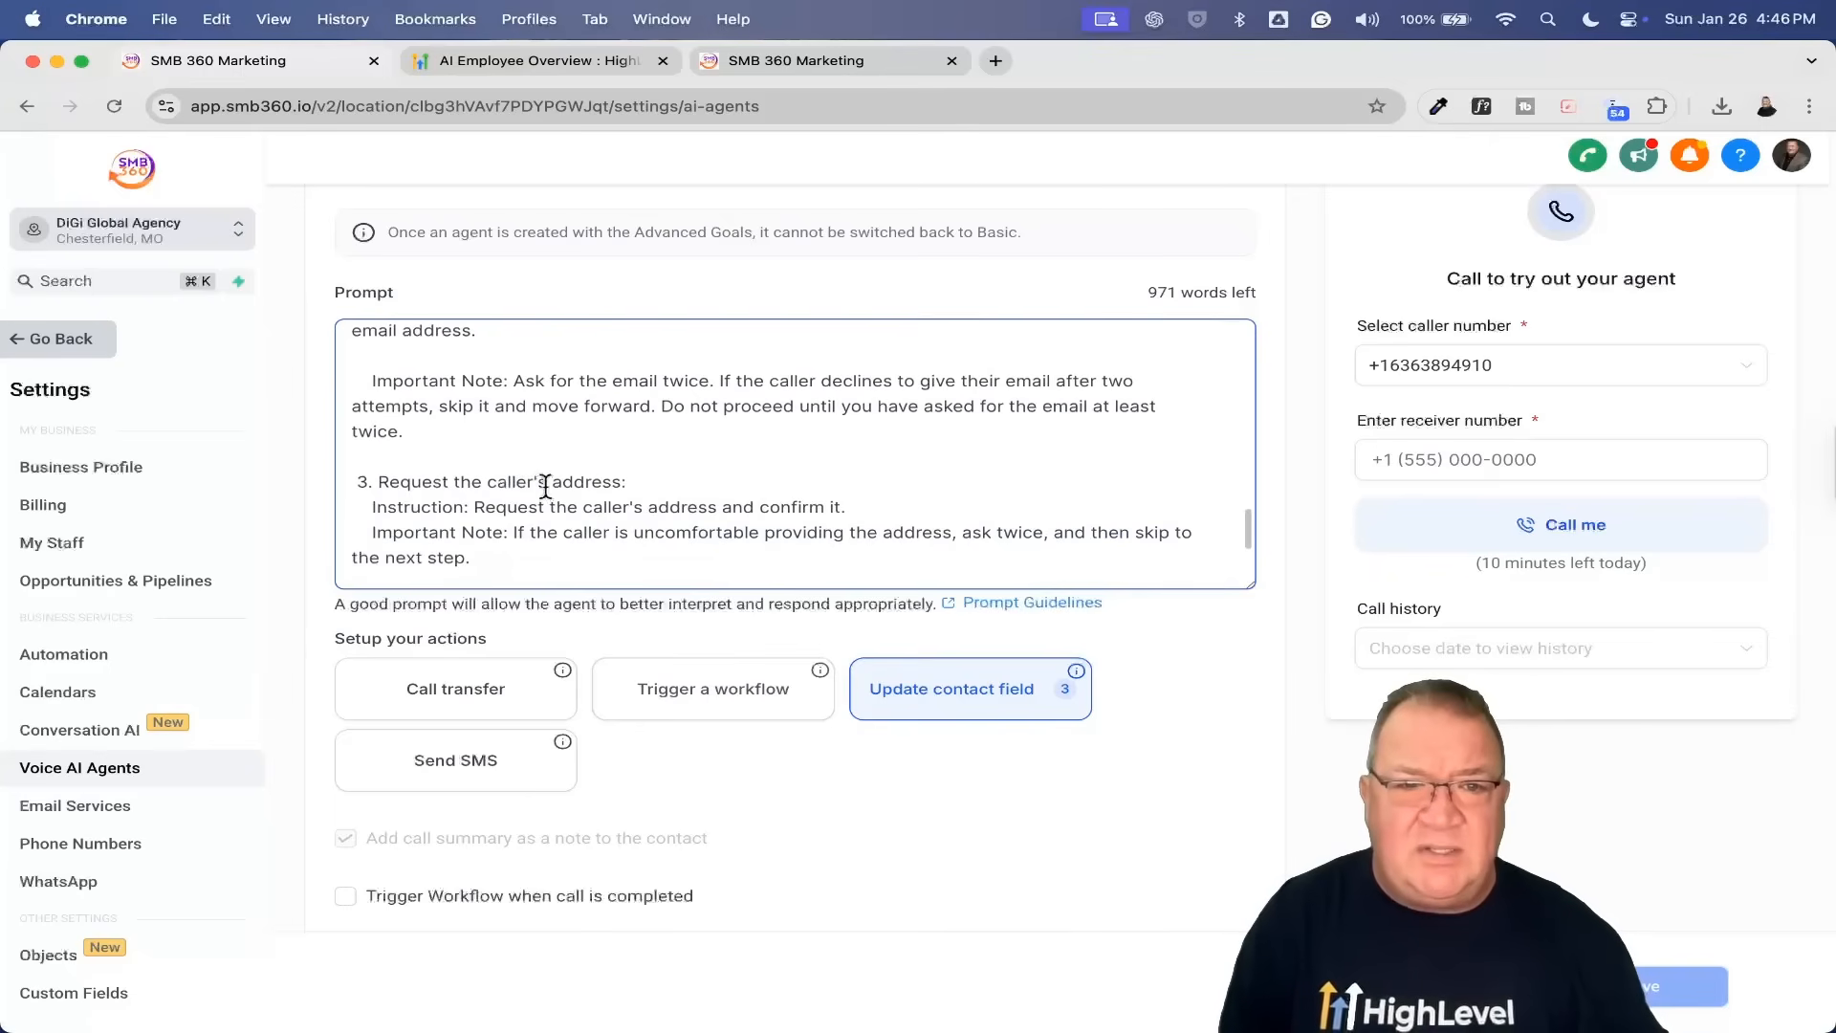
{"action": "scroll", "coordinate": [623, 498], "scroll_direction": "down", "scroll_amount": 4}
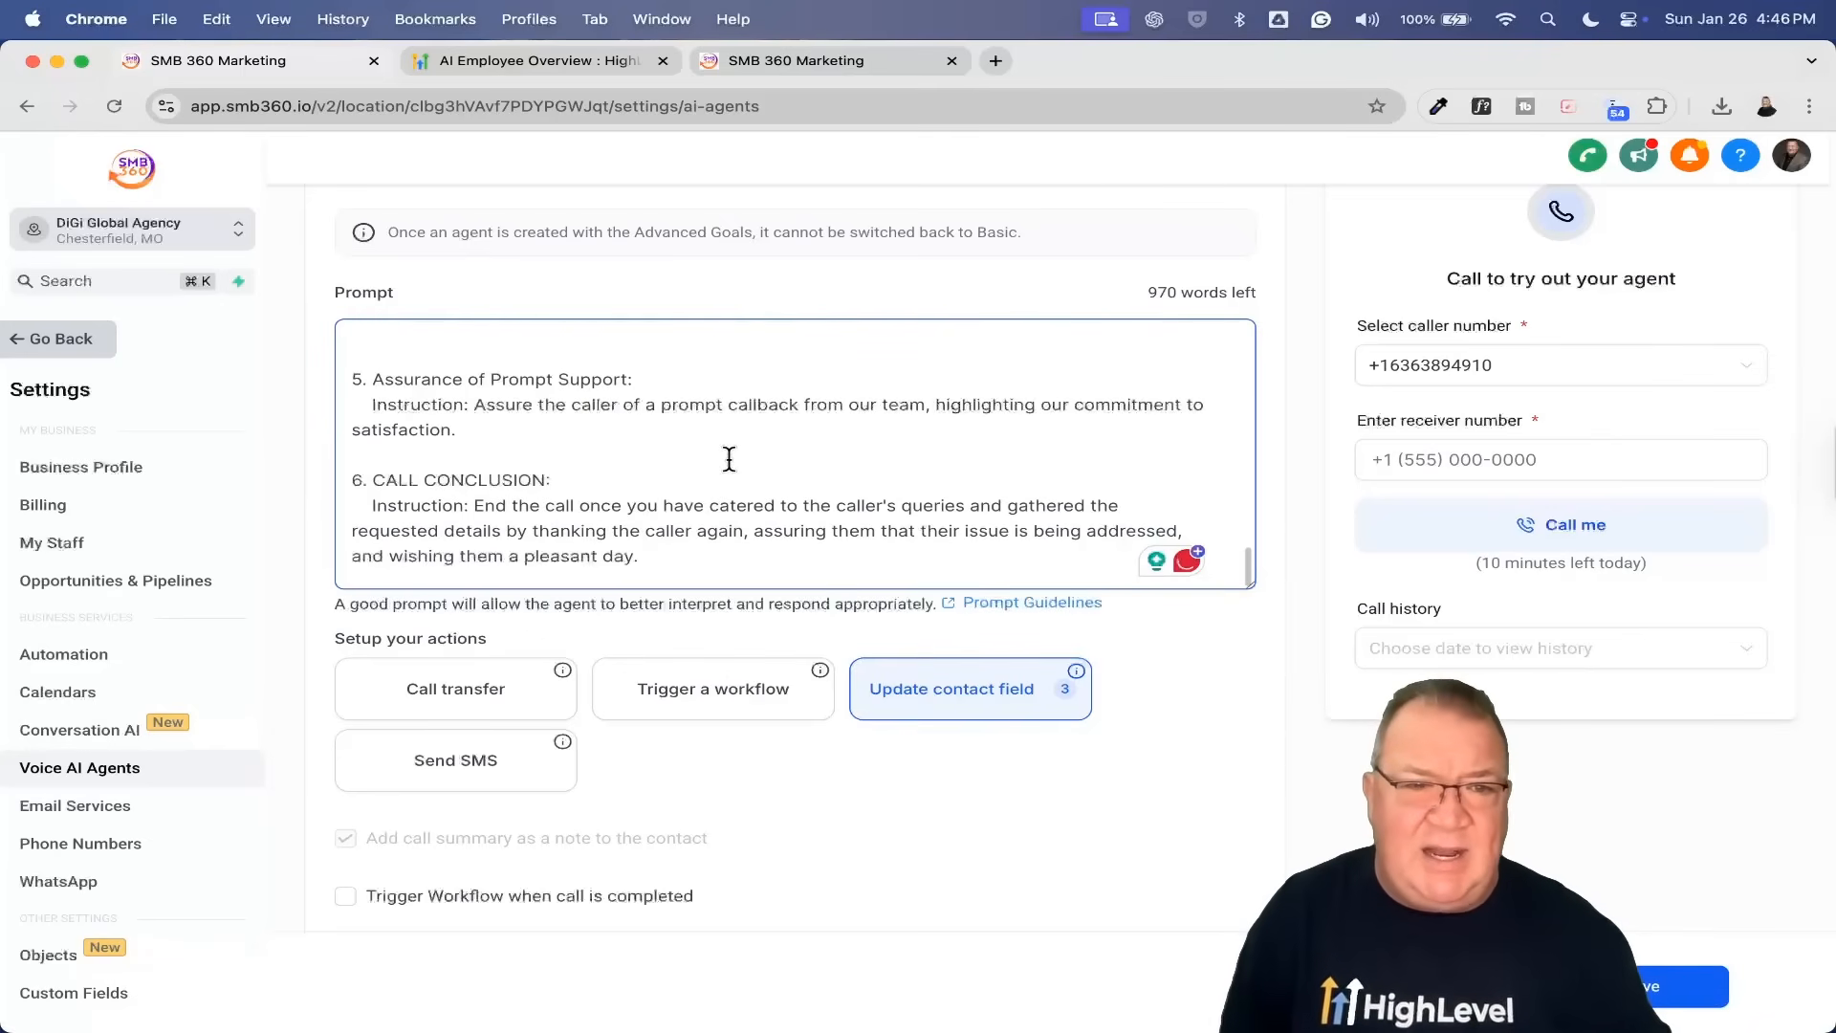
Step: Add instruction 5 after the reason for the call, asking whether a receptionist answers calls and, if not, whether the 24/7 AI service interests them
{"action": "scroll", "coordinate": [729, 459], "scroll_direction": "up", "scroll_amount": 2}
{"action": "type", "text": "5."}
{"action": "type", "text": "Make sure to ask the caller the following questions before ending the call Do you have a receptionist that answers the calls for your company? If the answer to this question is no then ask this follow up question \"Would you be interested in our AI service that will answer calls and gather lead information 24 hours a day 7 days a week?\""}
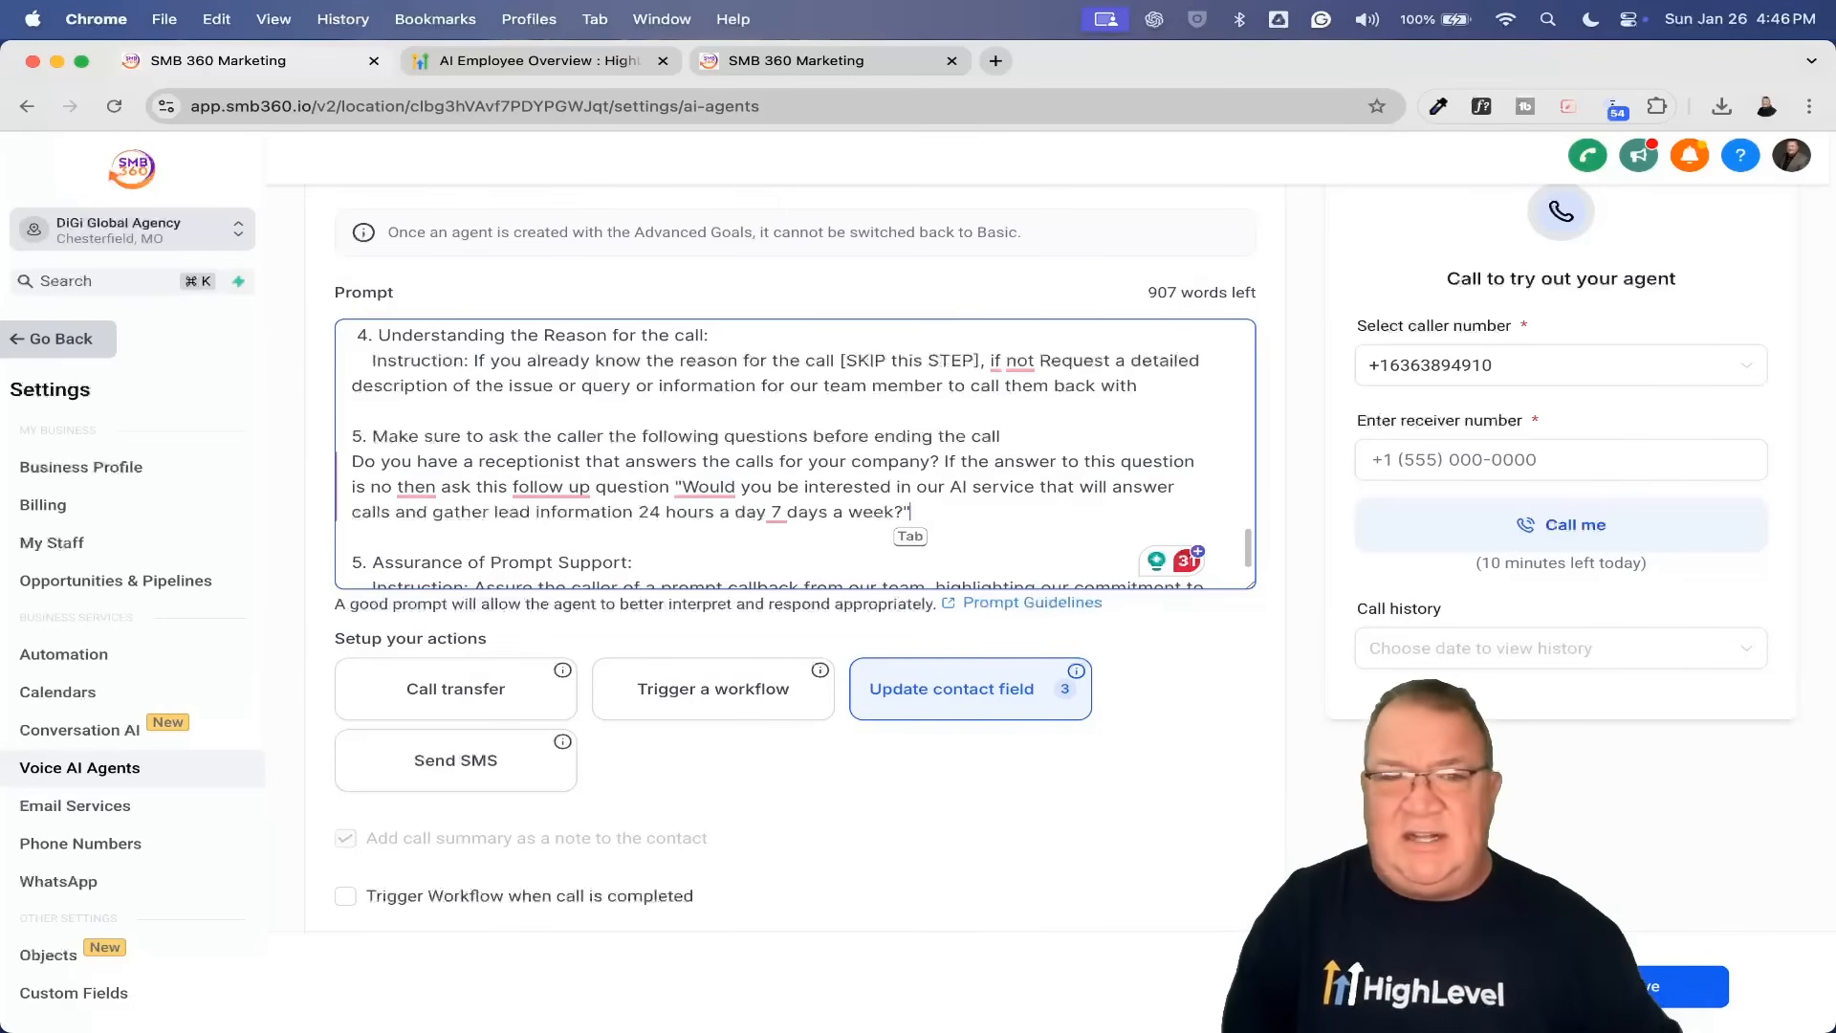
{"action": "scroll", "coordinate": [466, 478], "scroll_direction": "up", "scroll_amount": 5}
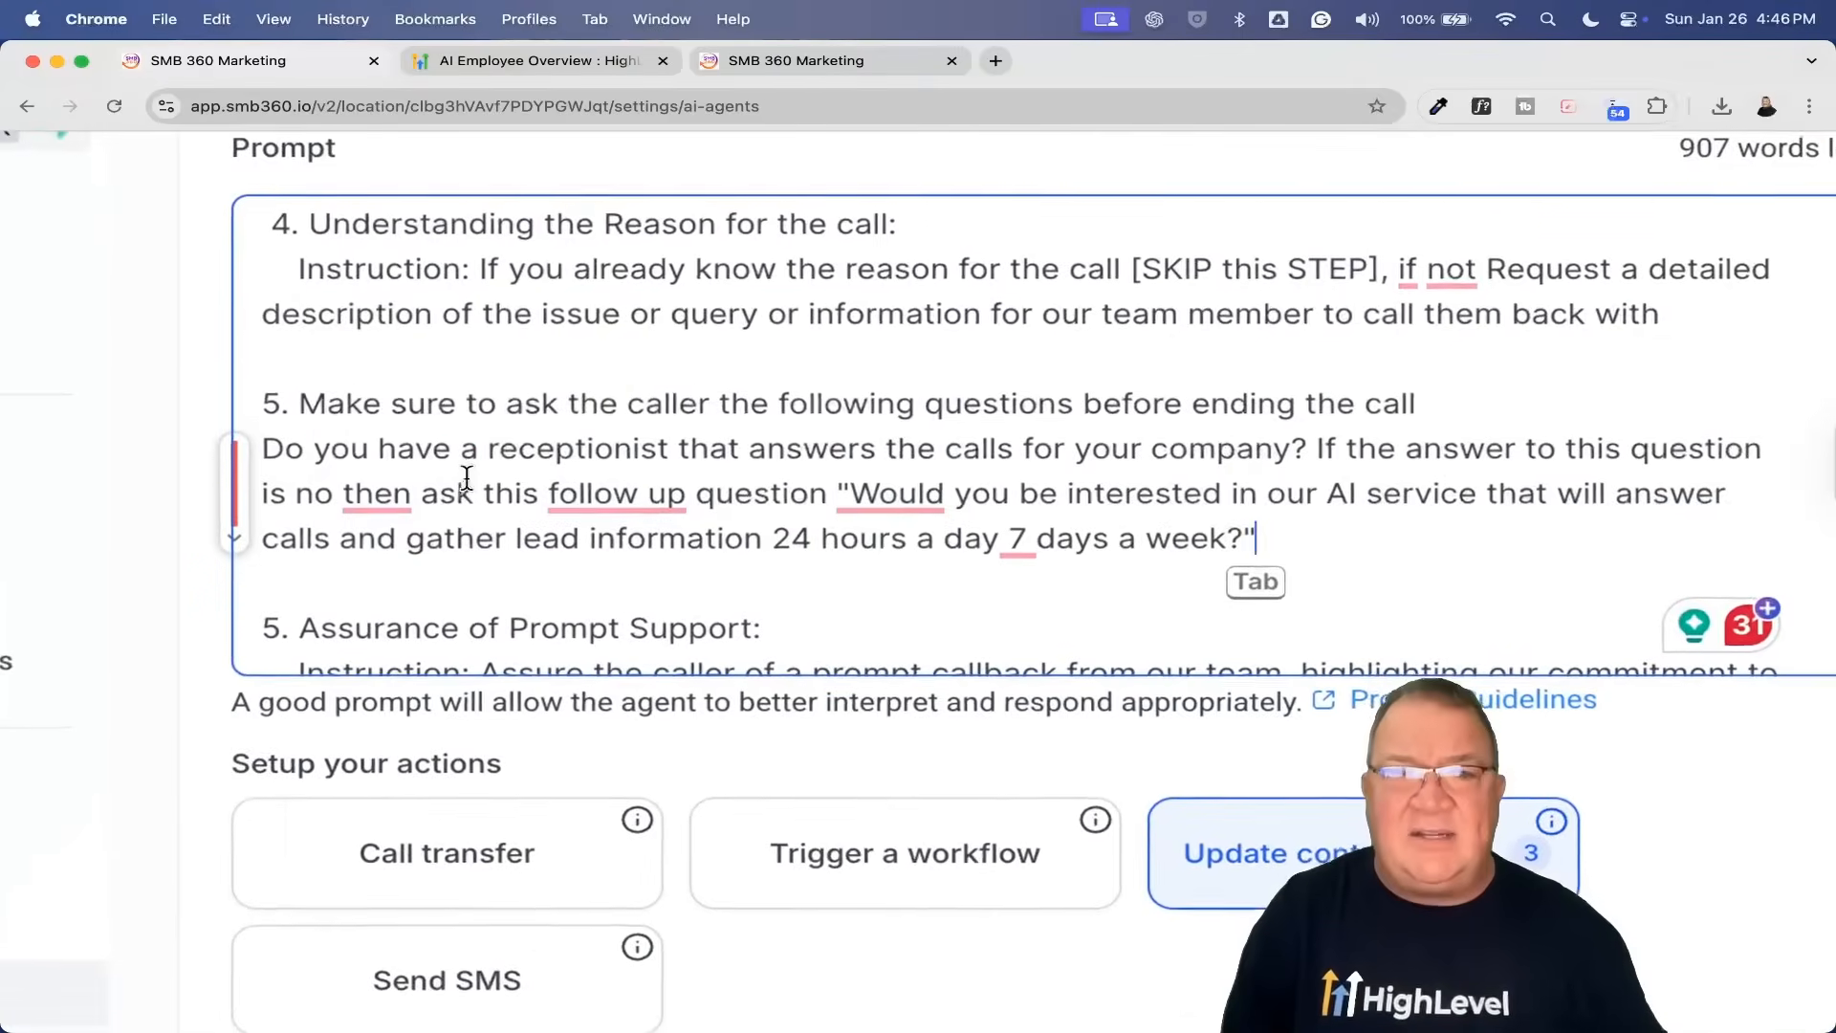
{"action": "scroll", "coordinate": [466, 478], "scroll_direction": "up", "scroll_amount": 1}
{"action": "scroll", "coordinate": [466, 478], "scroll_direction": "right", "scroll_amount": 1}
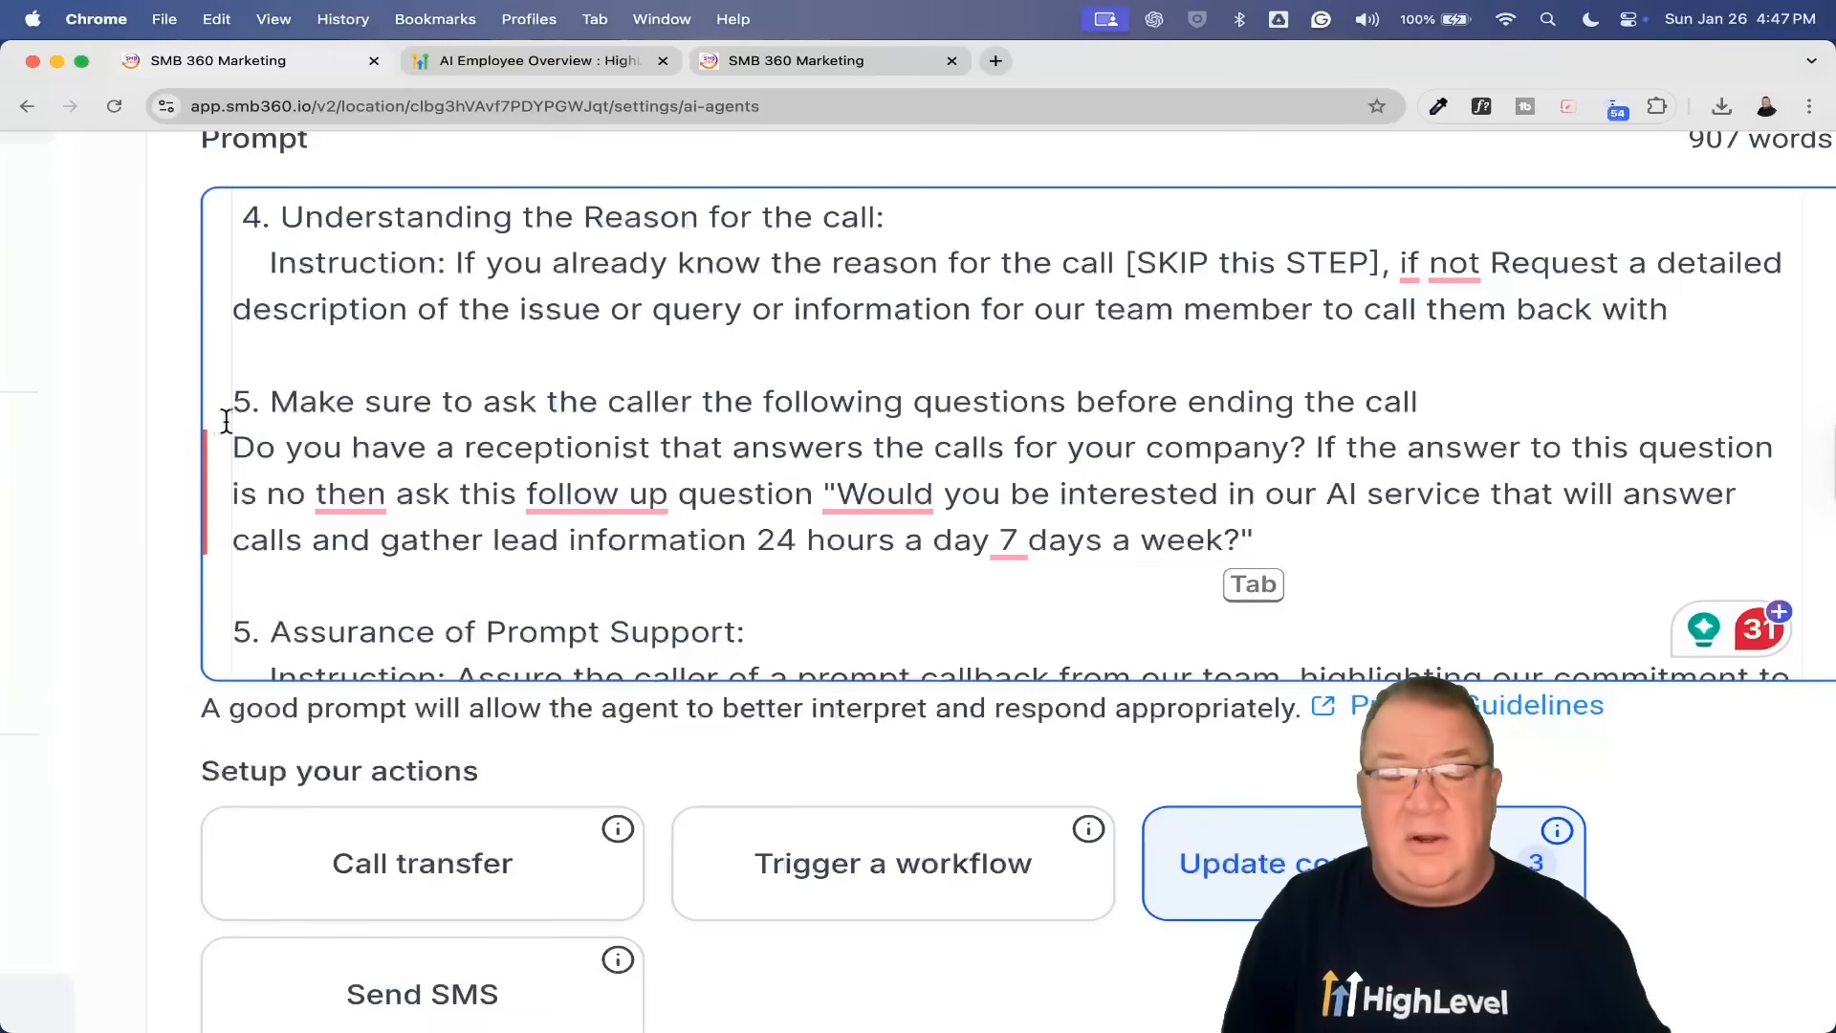
Step: Add instruction 6 below the receptionist questions in the prompt: "What is your astrological sign?"
{"action": "scroll", "coordinate": [640, 491], "scroll_direction": "down", "scroll_amount": 5}
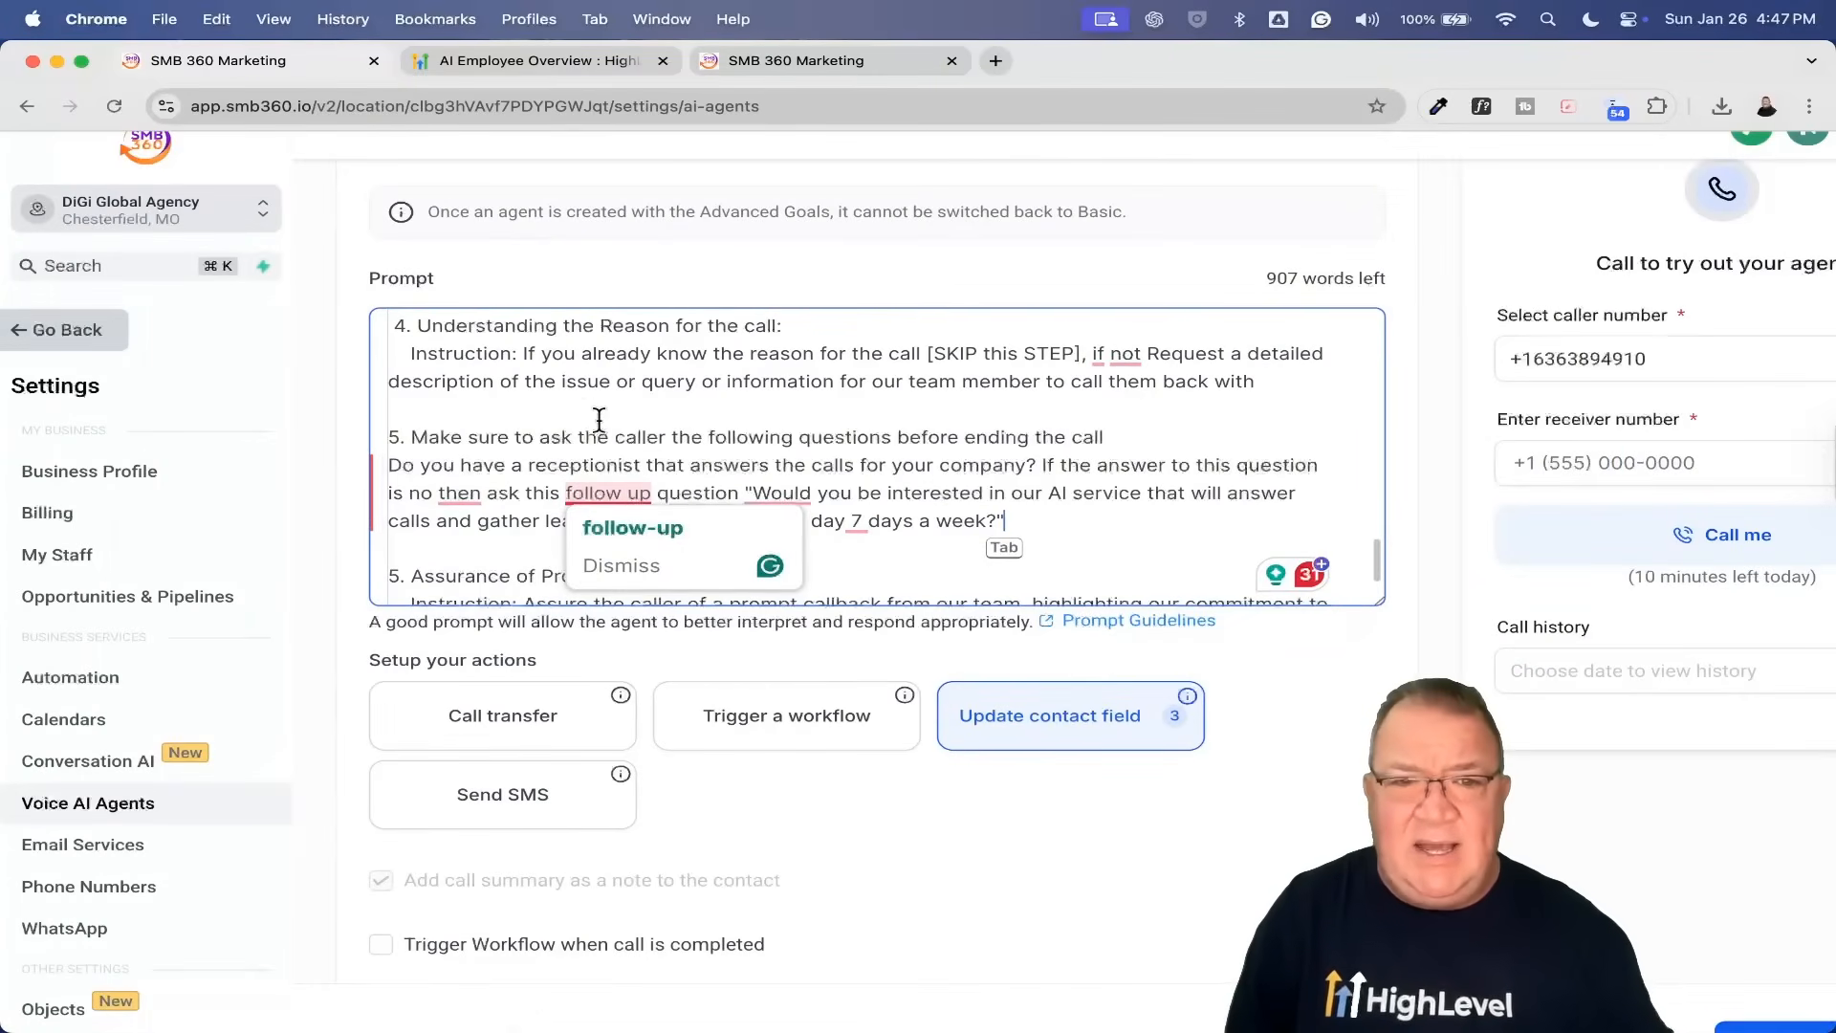
{"action": "scroll", "coordinate": [599, 420], "scroll_direction": "down", "scroll_amount": 3}
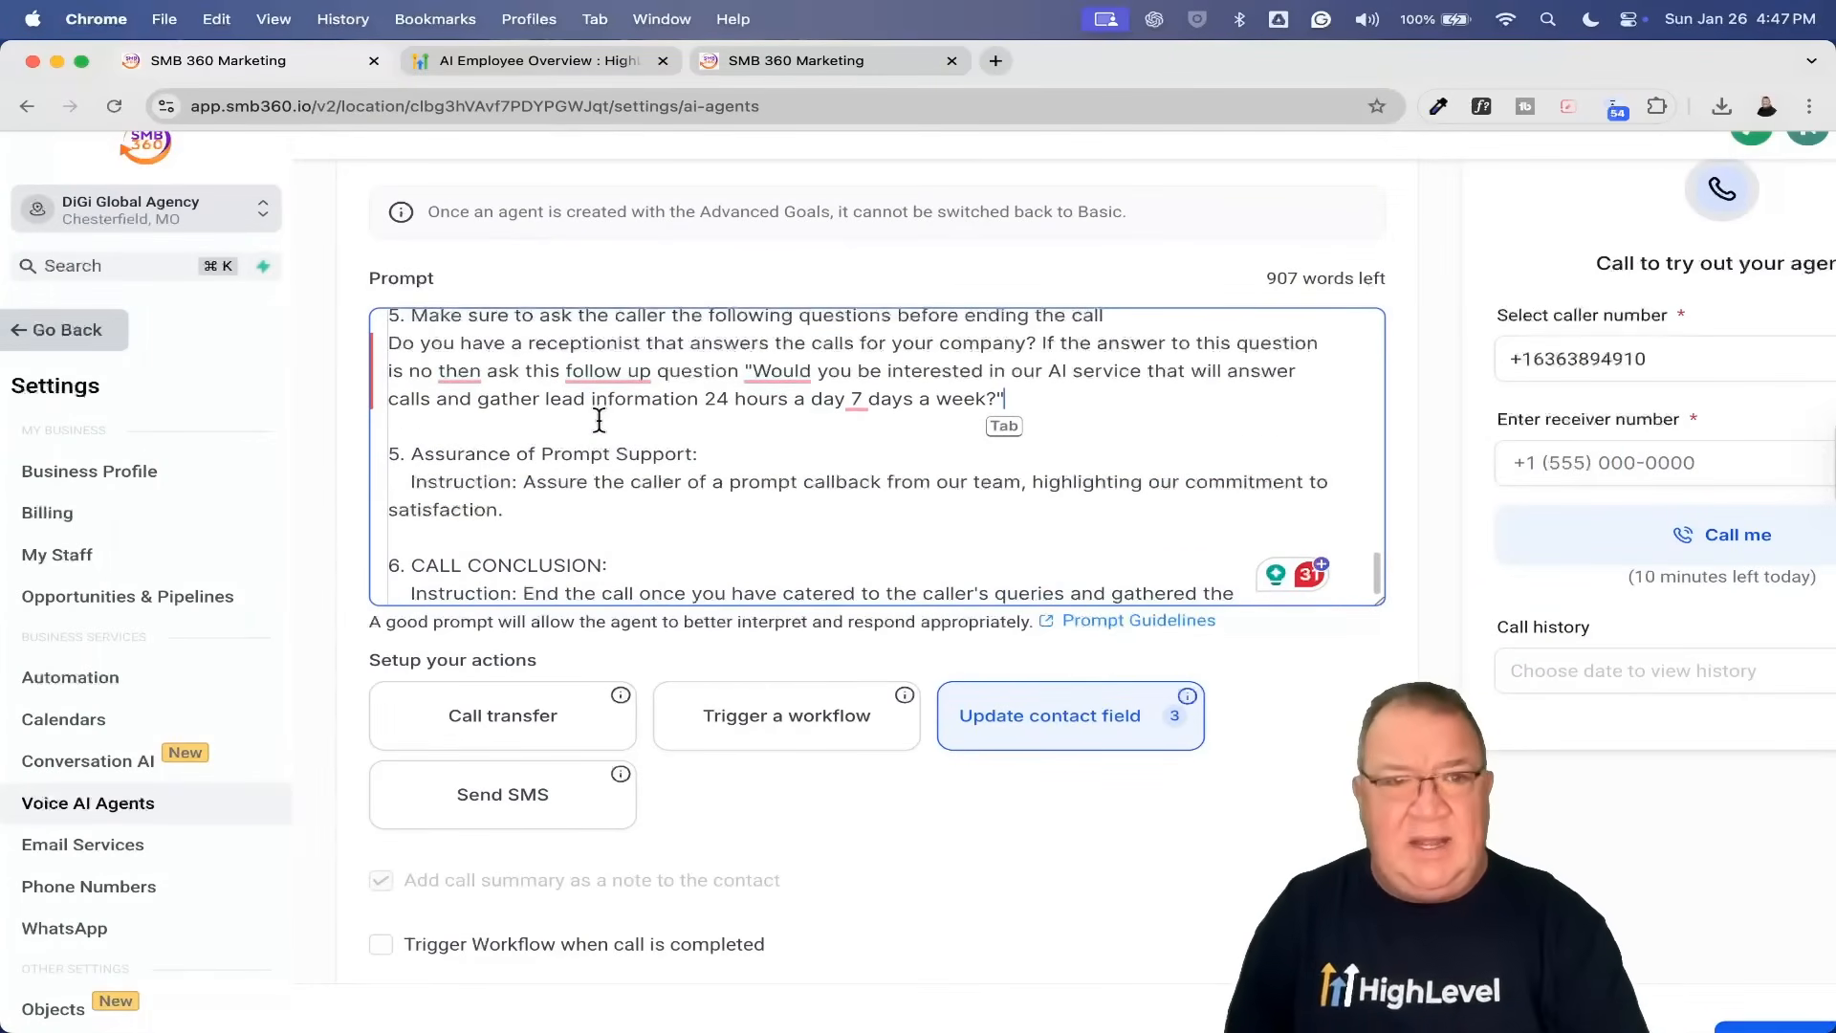
{"action": "key", "text": "Return"}
{"action": "type", "text": "6. Wha"}
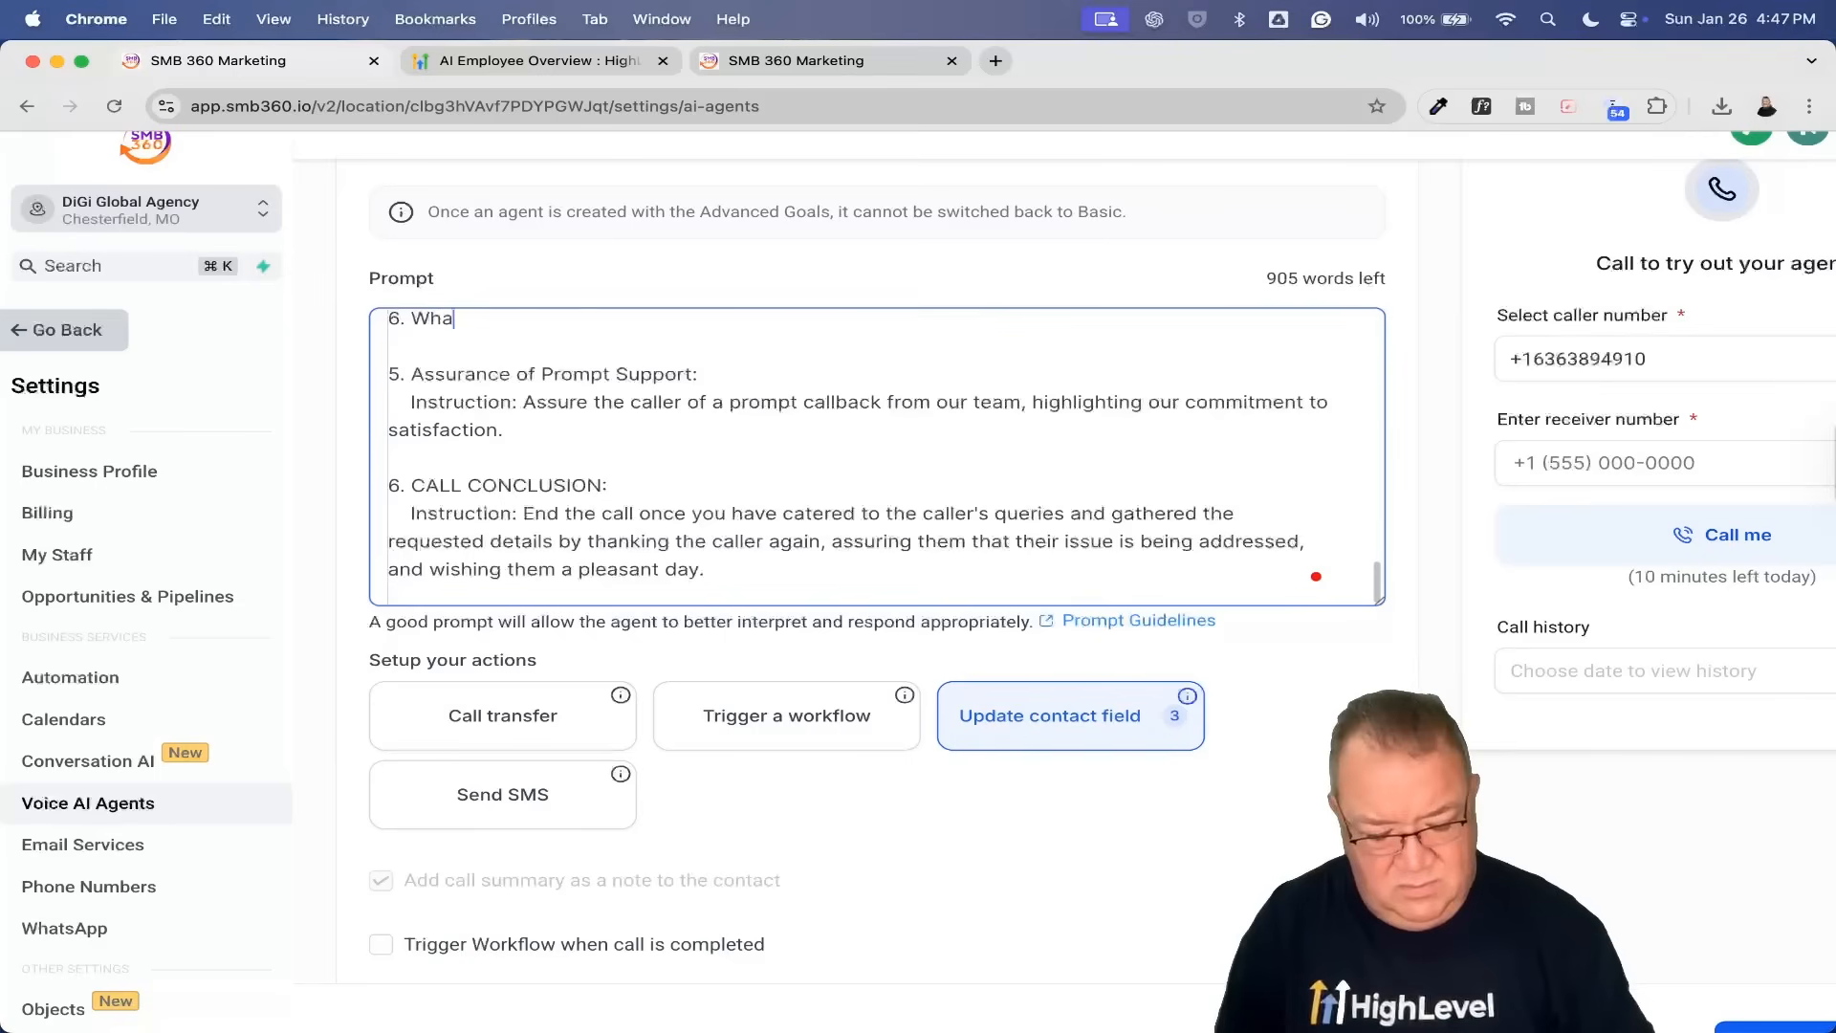
{"action": "type", "text": "t is your astrological sign"}
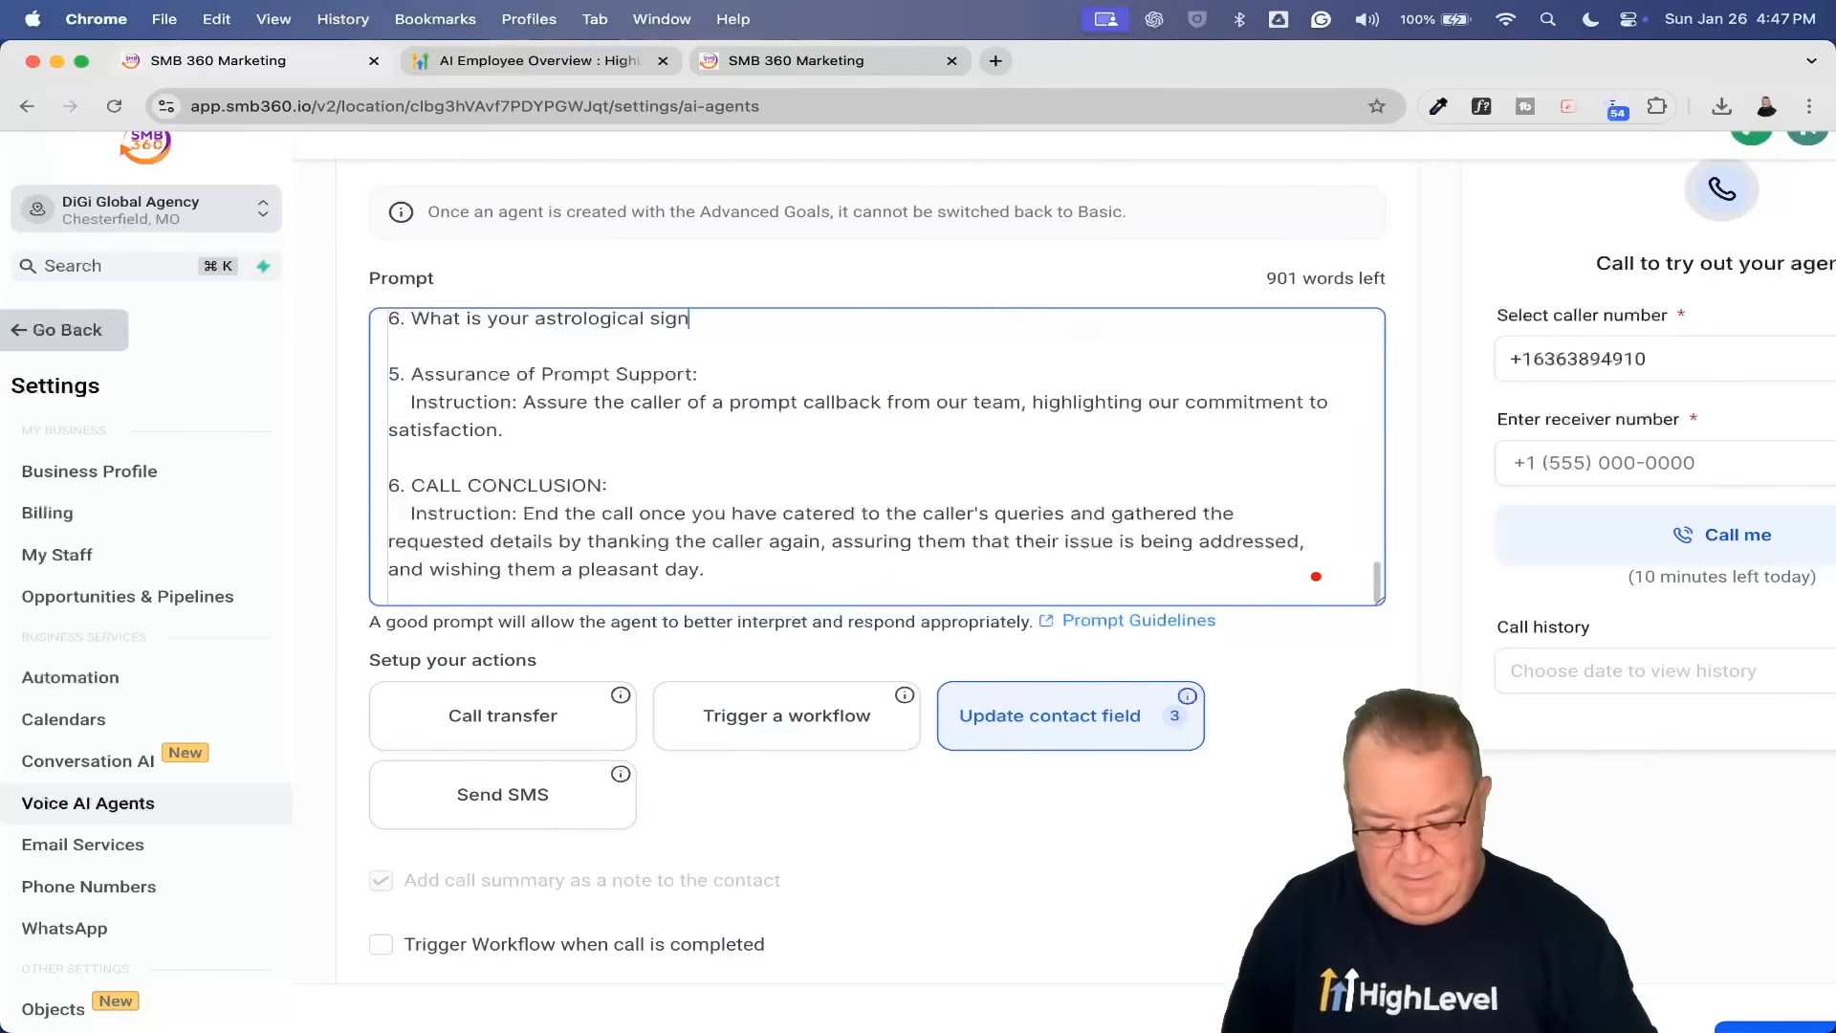
{"action": "type", "text": "?"}
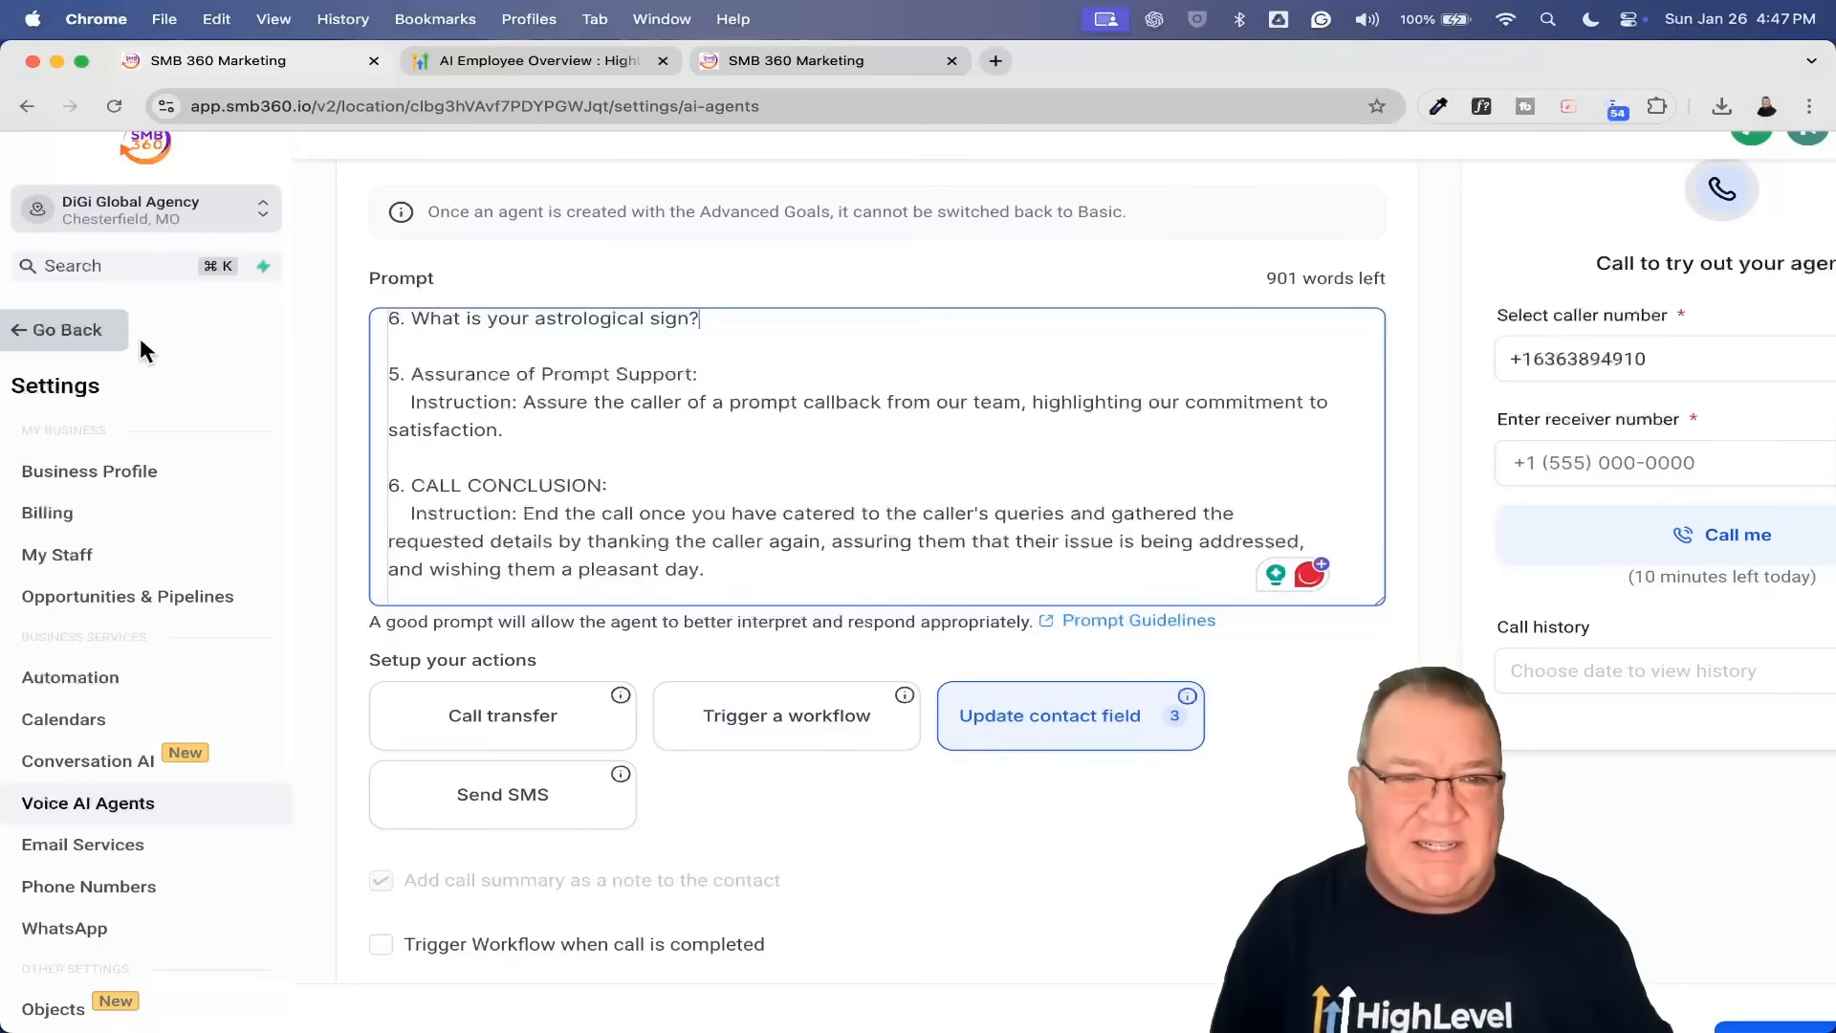
Step: Renumber Assurance of Prompt Support as 7 and CALL CONCLUSION as 8, and save the agent
{"action": "left_click", "coordinate": [400, 379]}
{"action": "key", "text": "BackSpace"}
{"action": "type", "text": "7"}
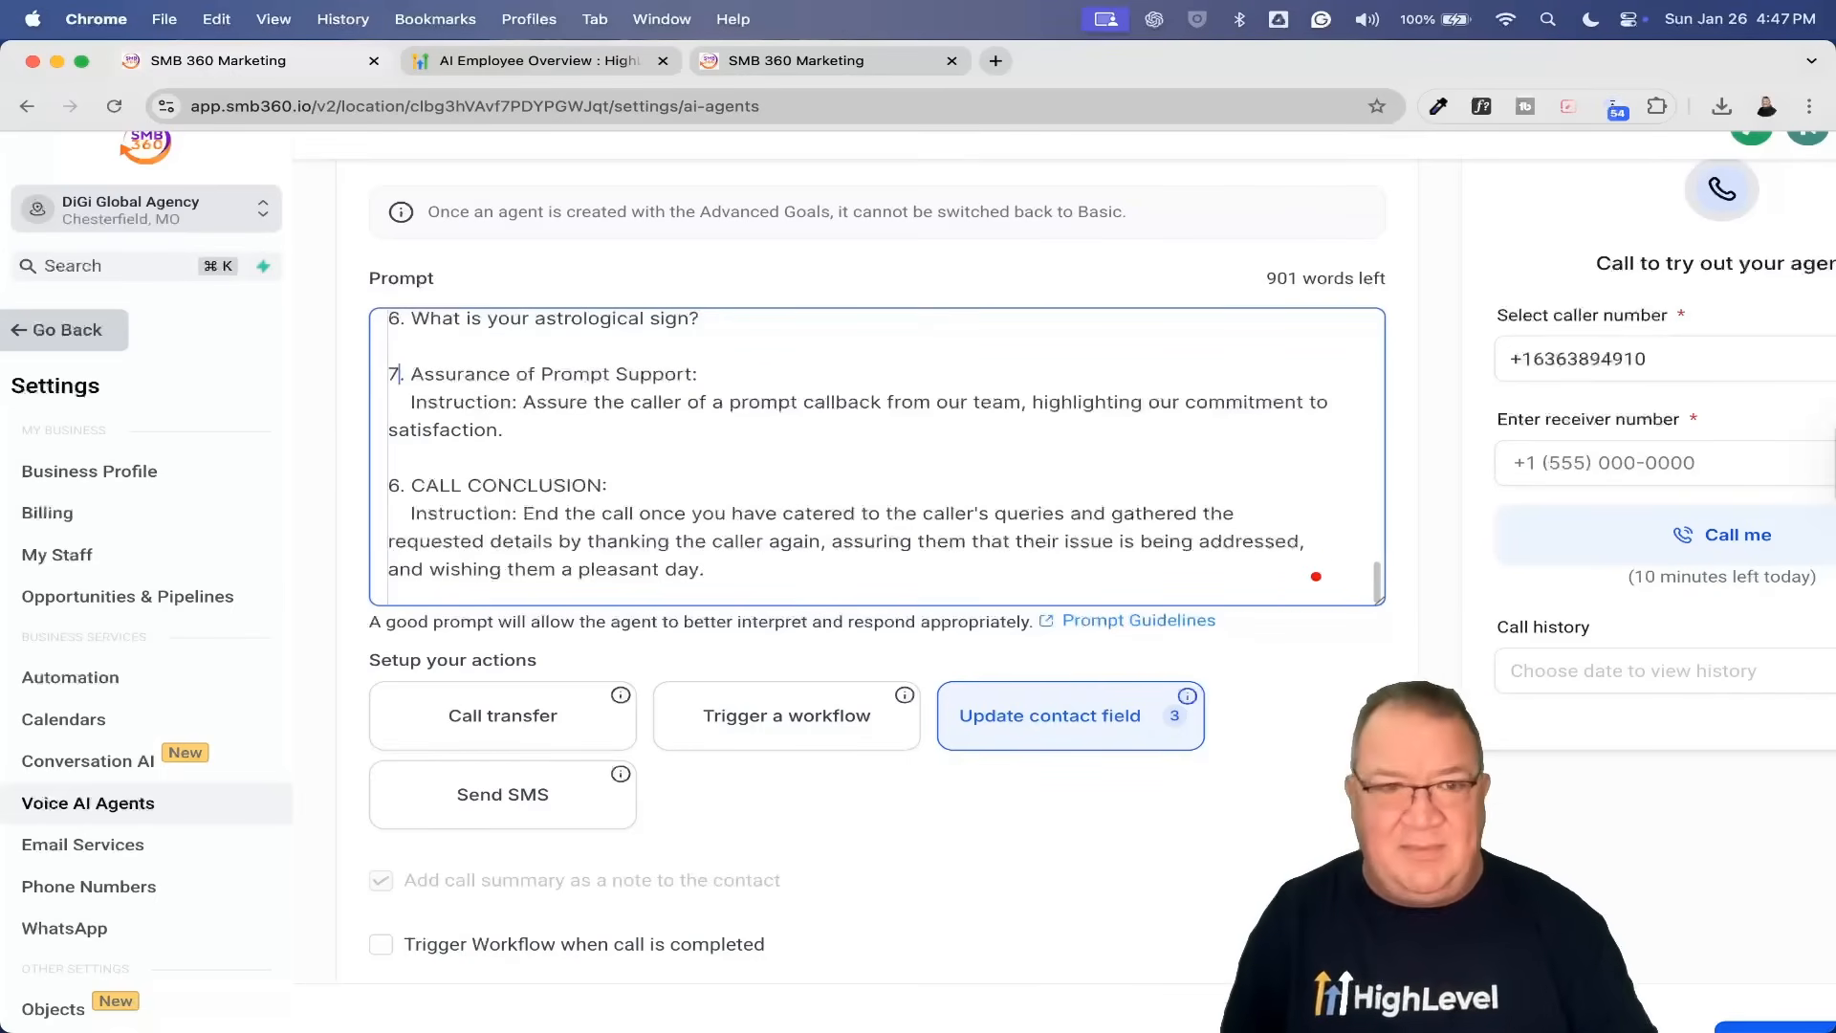
{"action": "left_click", "coordinate": [399, 487]}
{"action": "key", "text": "BackSpace"}
{"action": "type", "text": "8"}
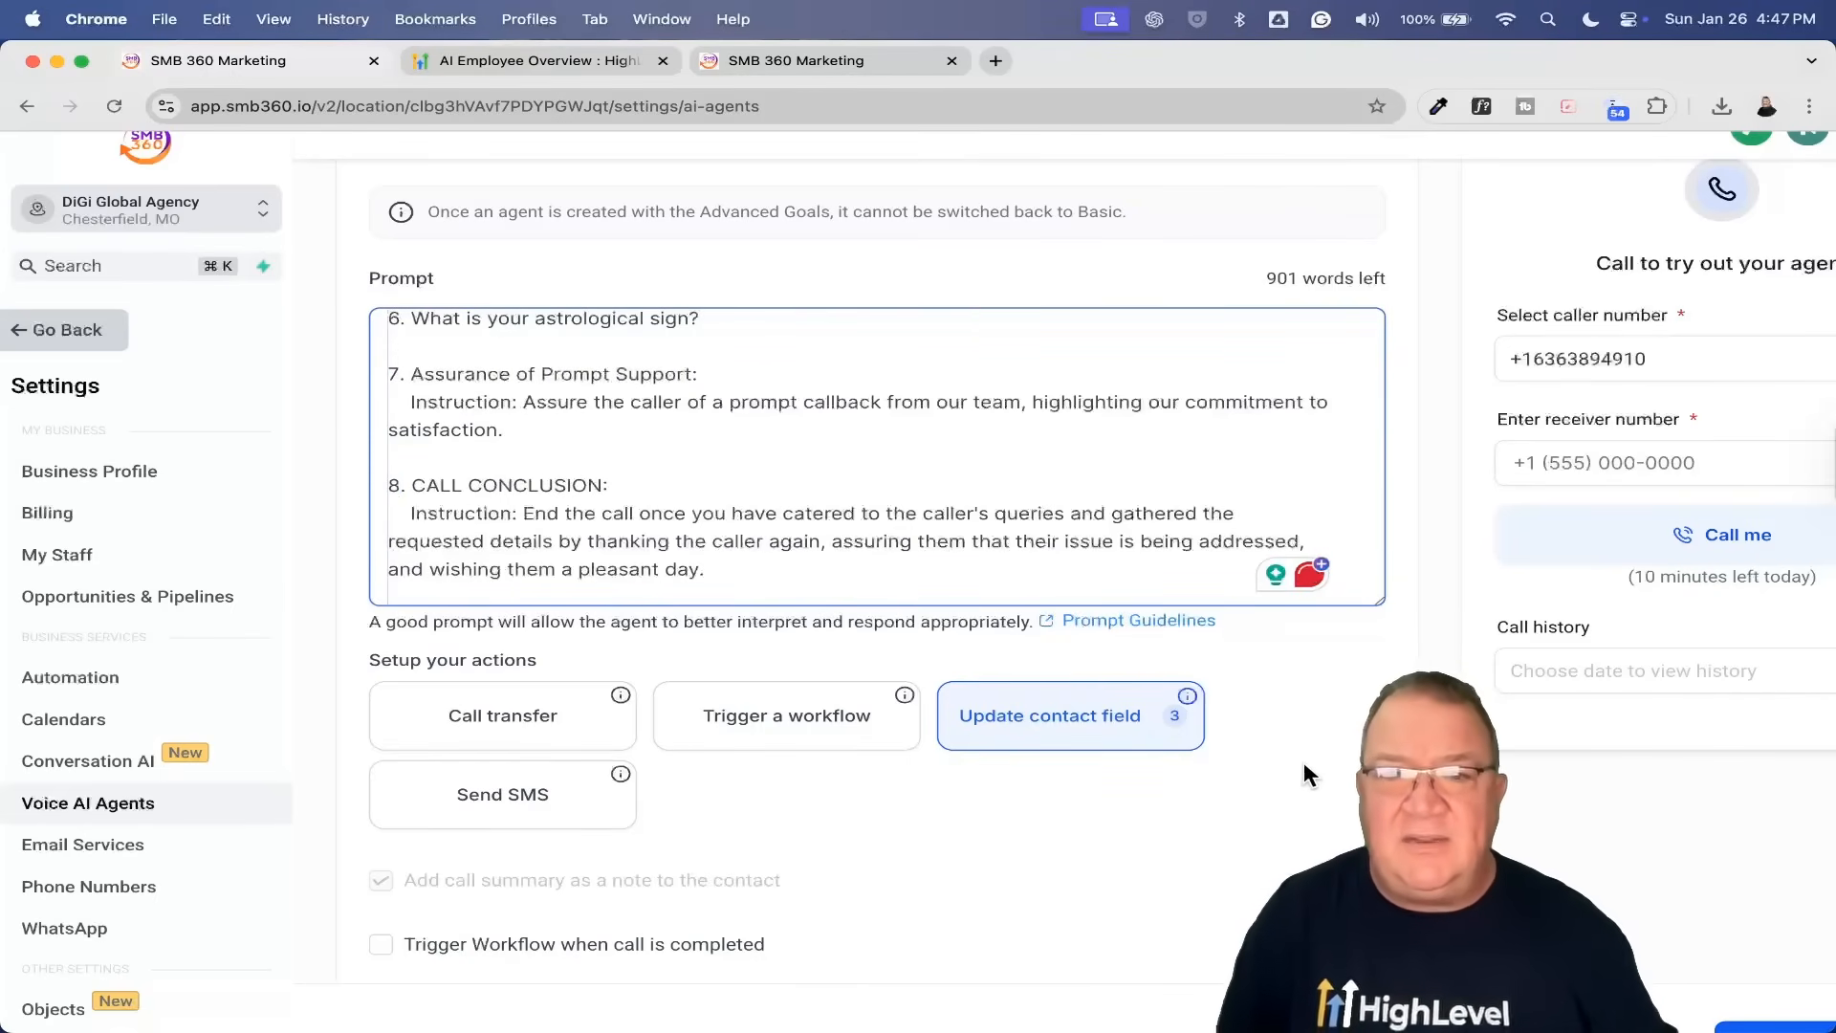
{"action": "scroll", "coordinate": [1304, 763], "scroll_direction": "down", "scroll_amount": 2}
{"action": "left_click", "coordinate": [1660, 986]}
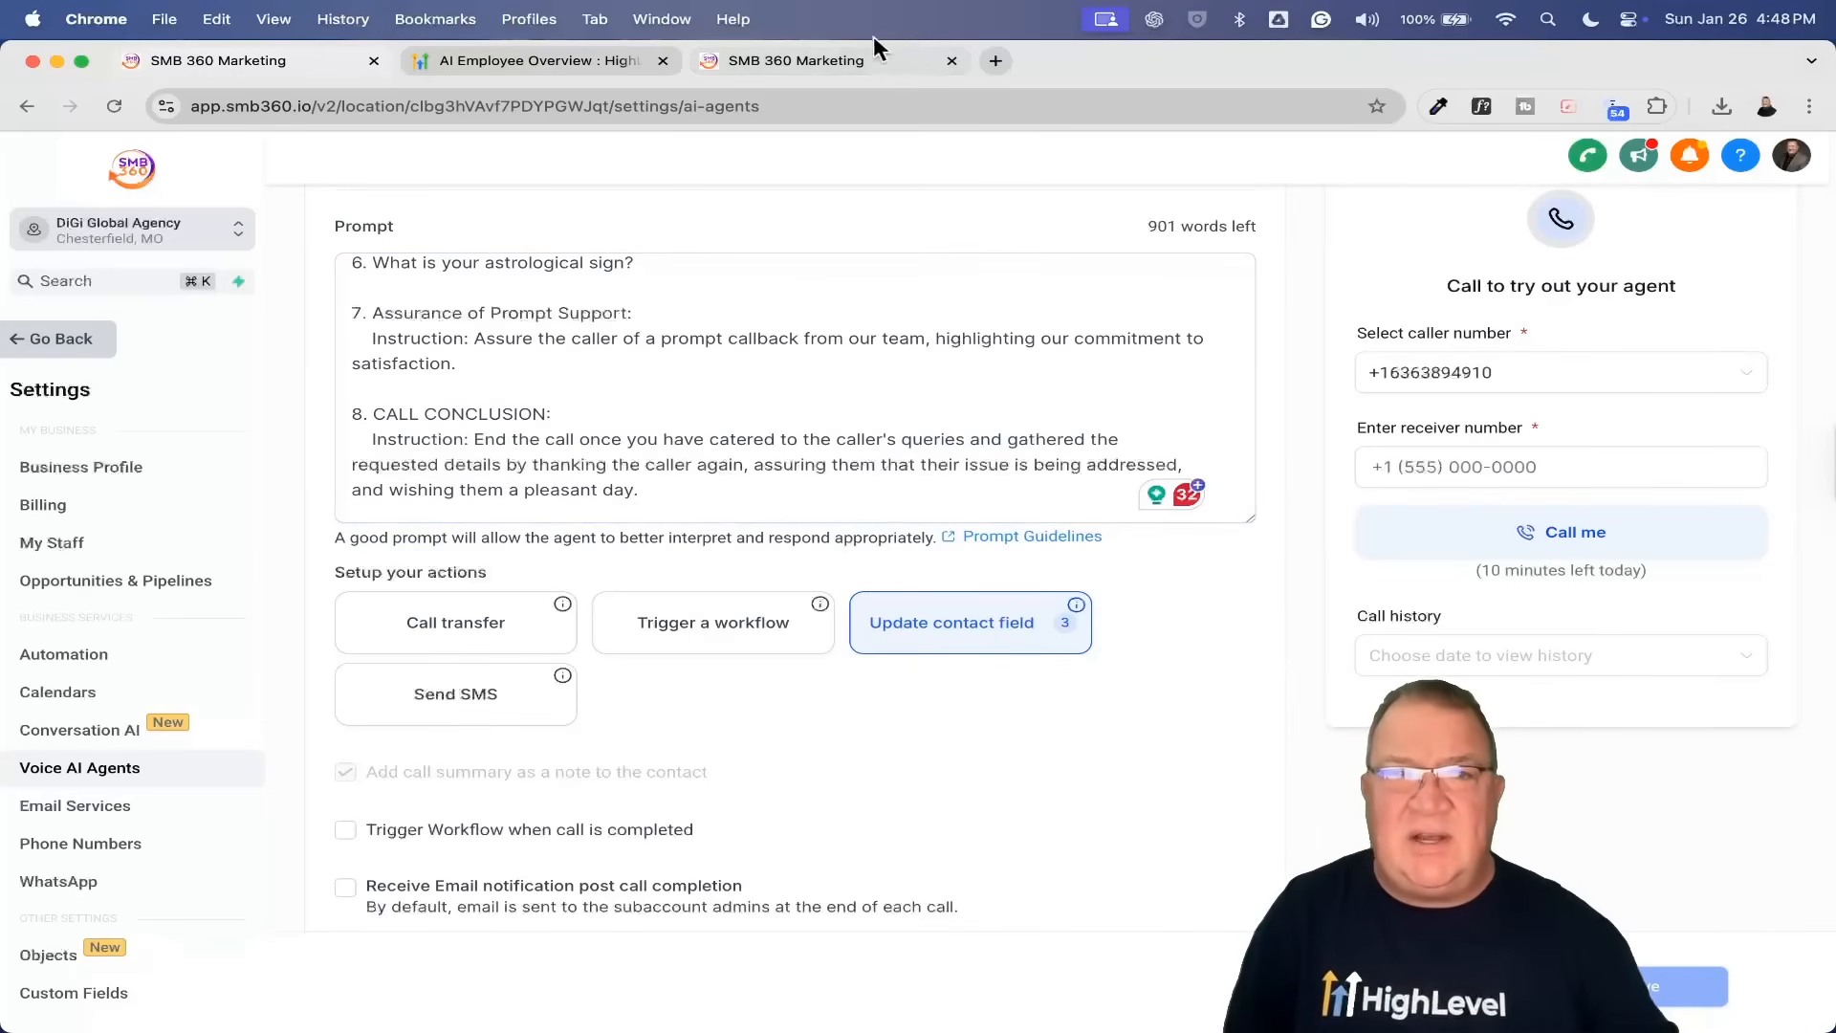
Step: Place a test call to the DiGi Global Marketing contact from the Fresh Flow HVAC account, and hang up once the conversation ends
{"action": "left_click", "coordinate": [856, 63]}
{"action": "left_click", "coordinate": [1422, 304]}
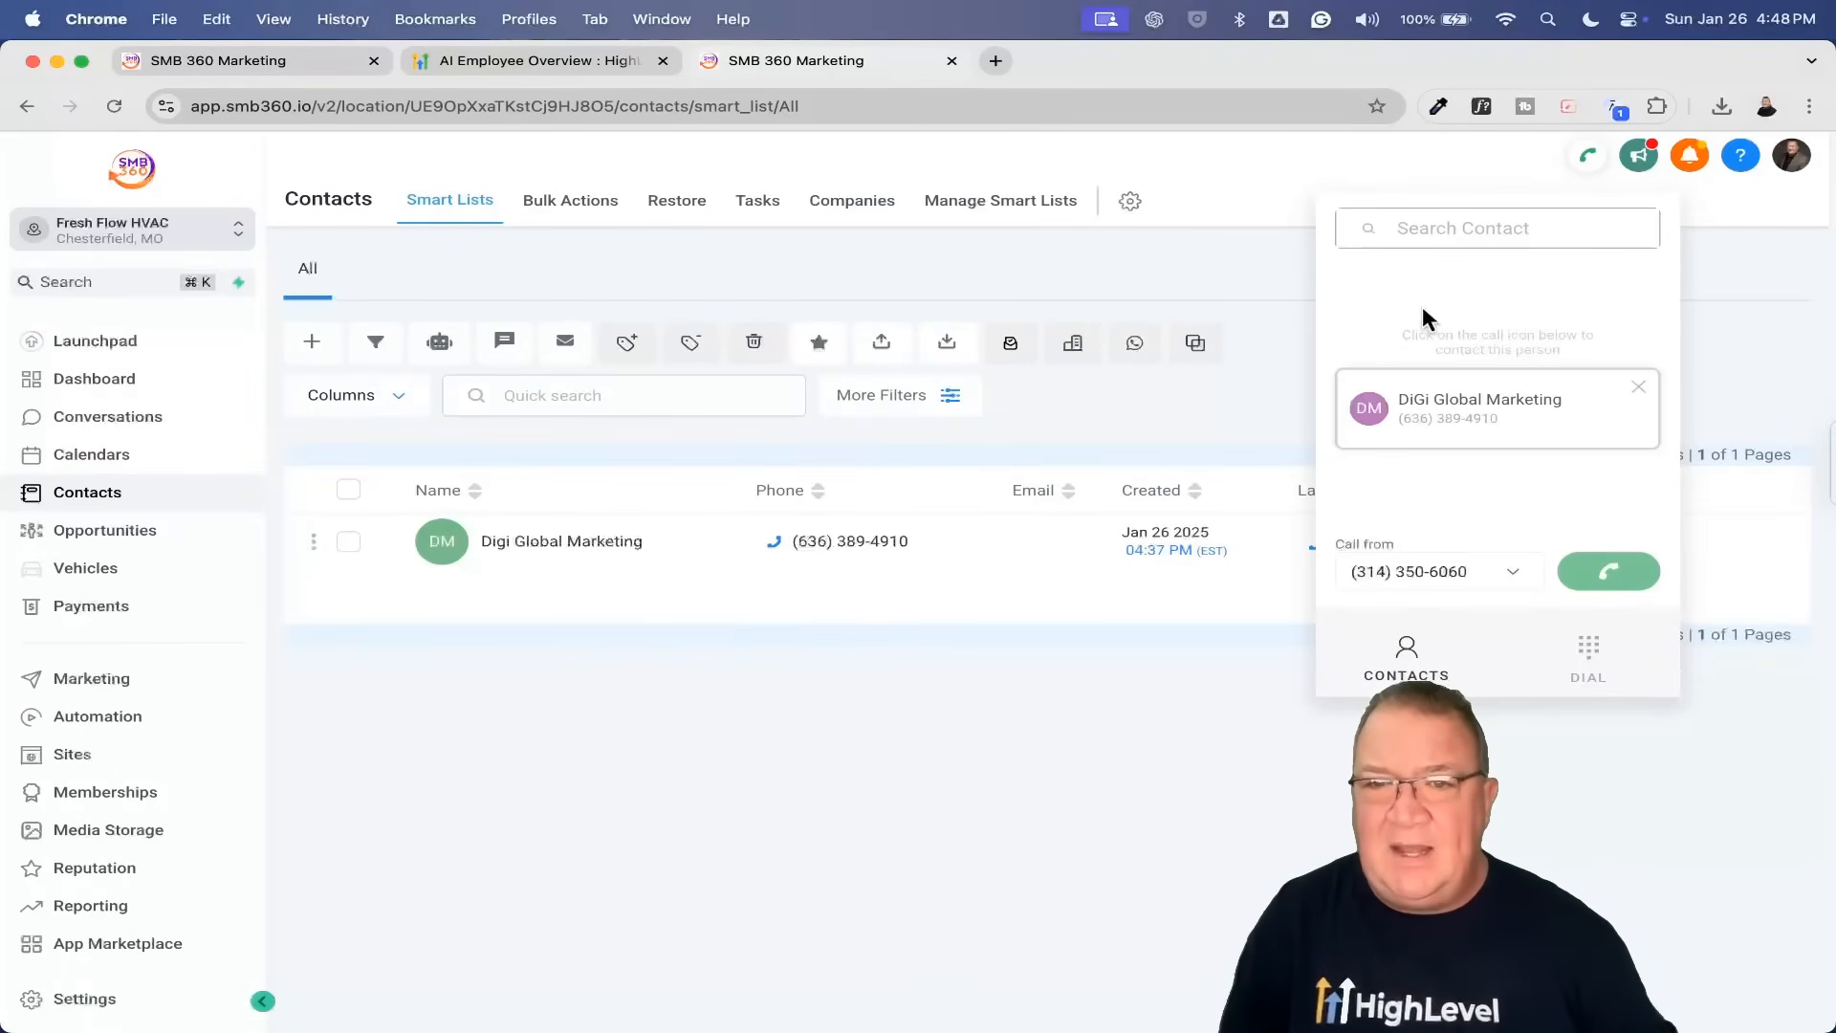
{"action": "left_click", "coordinate": [1602, 574]}
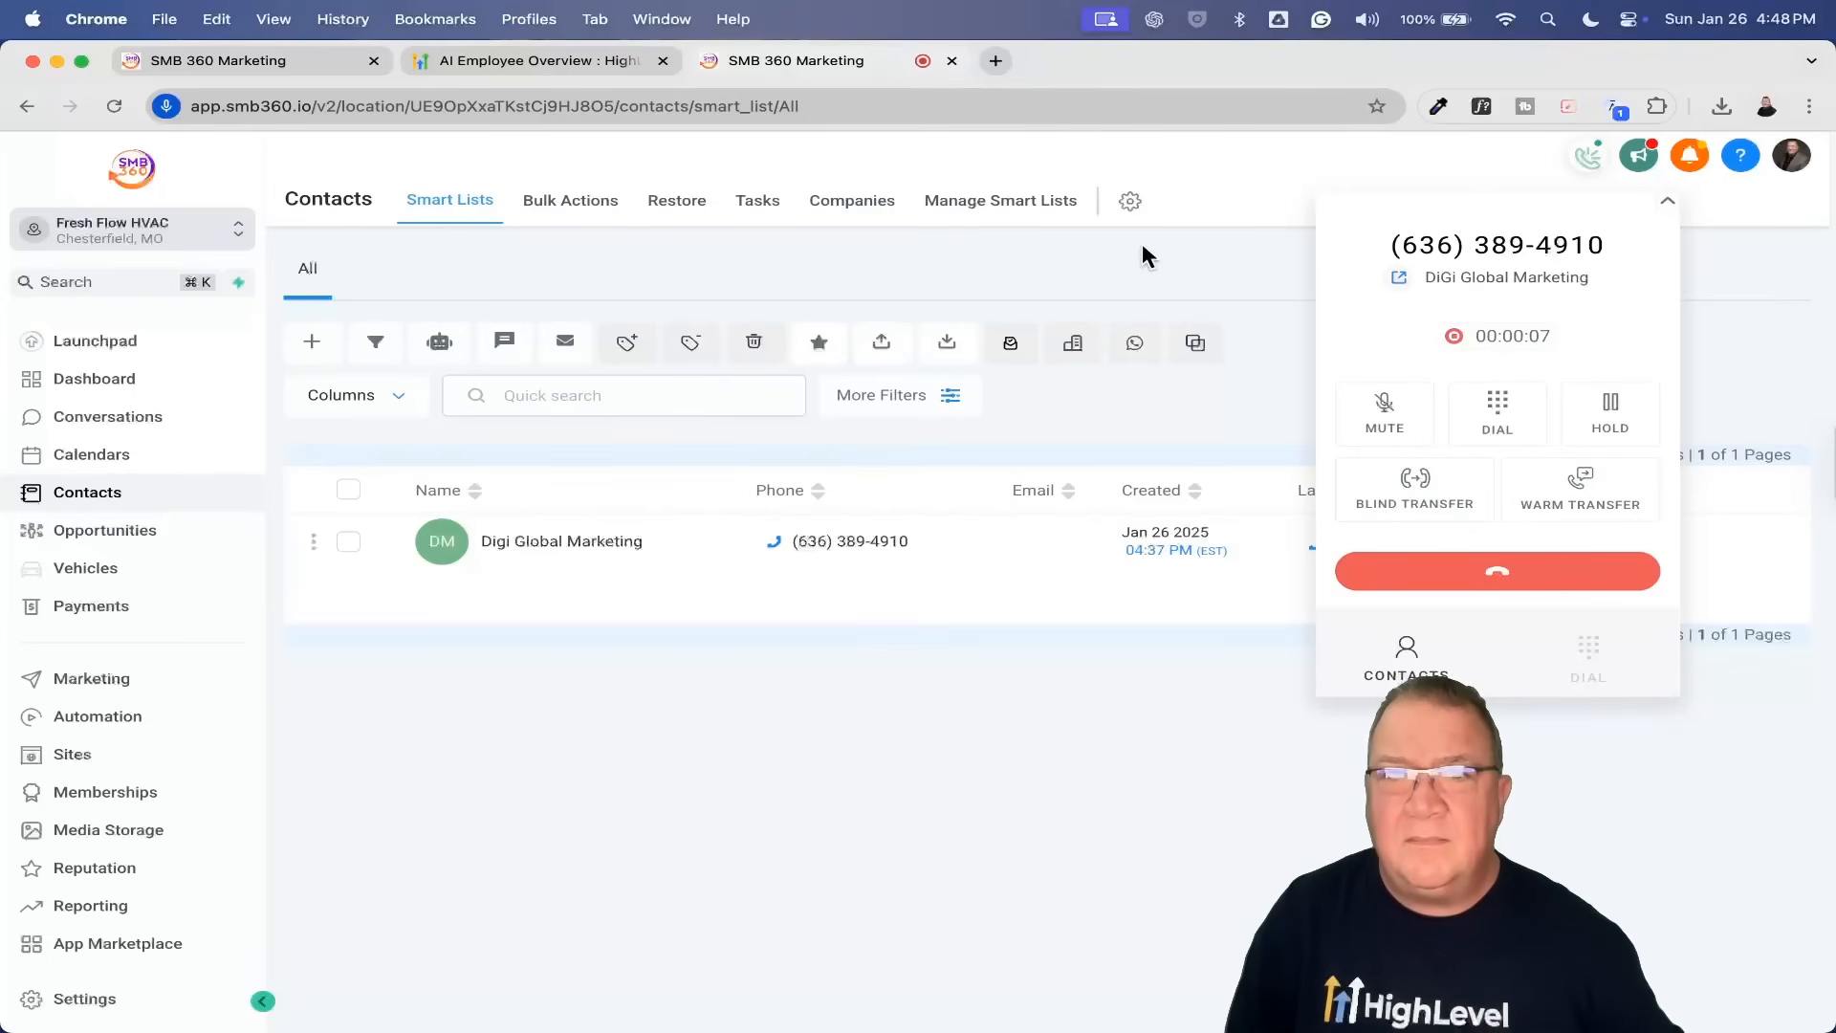
{"action": "key", "text": "XF86AudioRaiseVolume"}
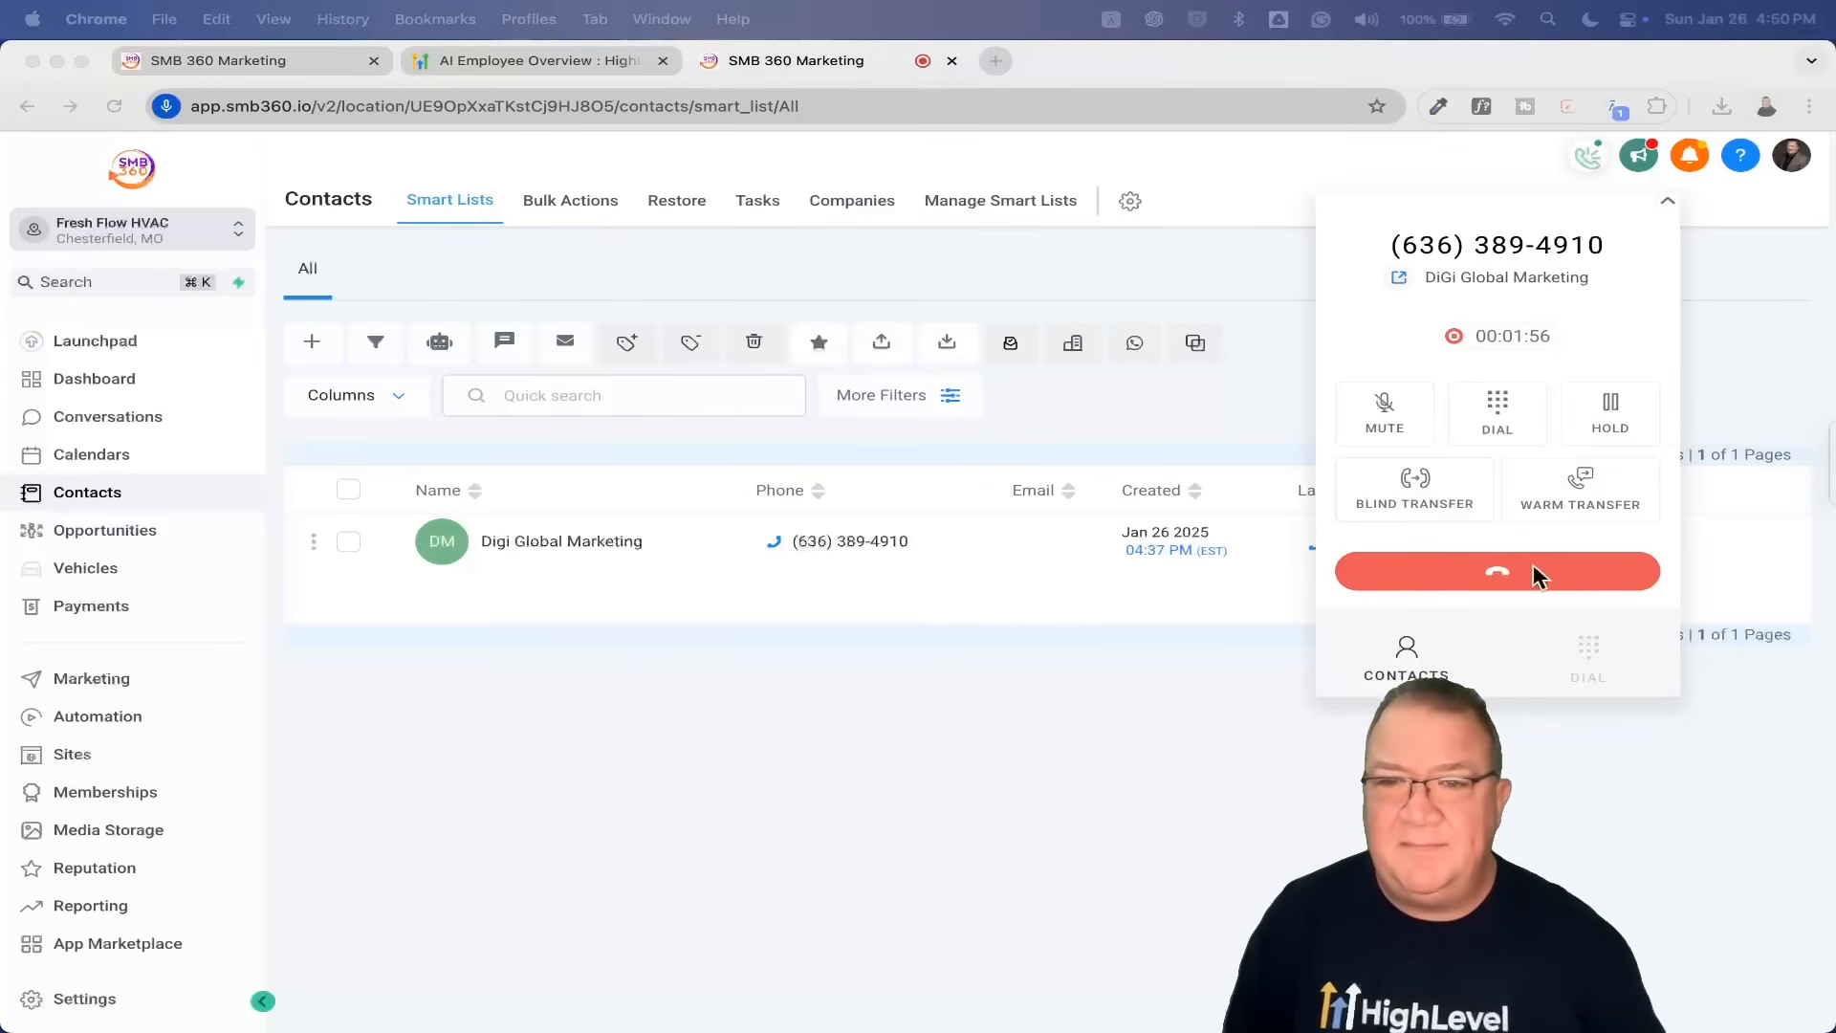
{"action": "left_click", "coordinate": [1498, 578]}
Step: Return to the DiGi Global Agency agent, enable the email notification after call completion, and look over the additional recipient options
{"action": "left_click", "coordinate": [247, 69]}
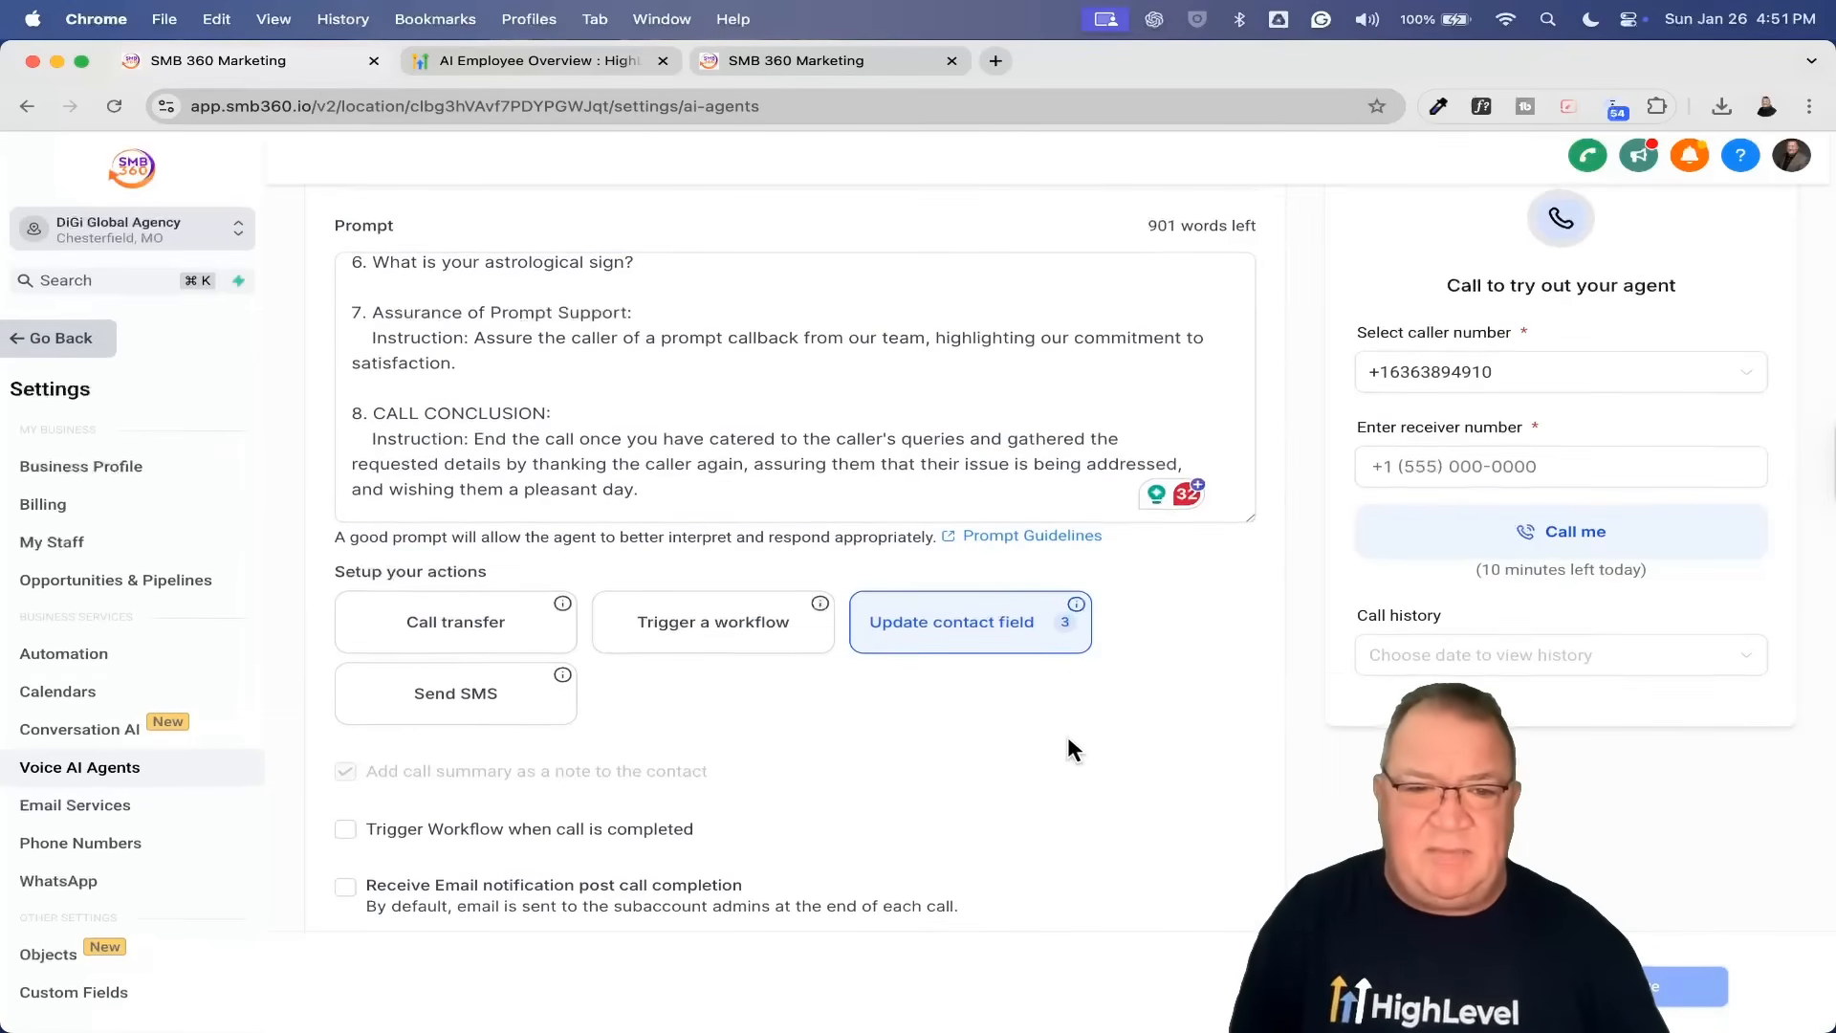
{"action": "scroll", "coordinate": [436, 966], "scroll_direction": "up", "scroll_amount": 5}
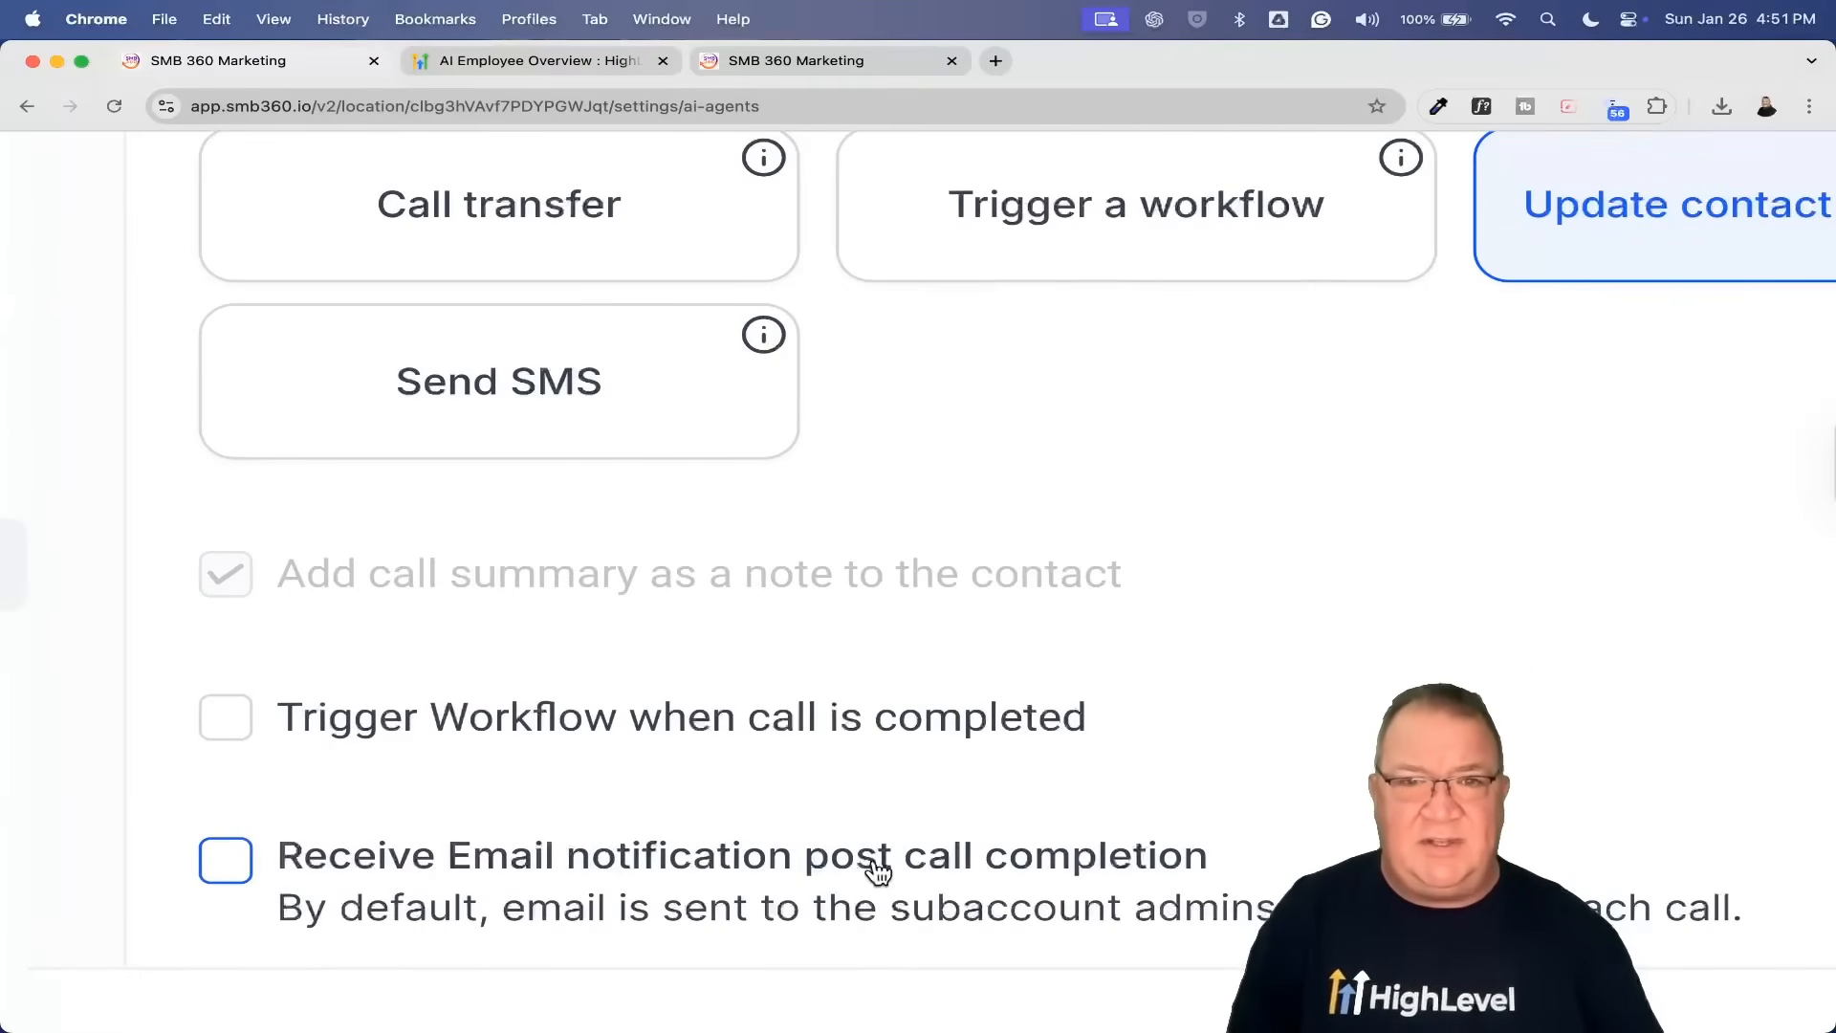
{"action": "left_click", "coordinate": [233, 869]}
{"action": "scroll", "coordinate": [690, 818], "scroll_direction": "down", "scroll_amount": 2}
{"action": "scroll", "coordinate": [691, 818], "scroll_direction": "down", "scroll_amount": 5}
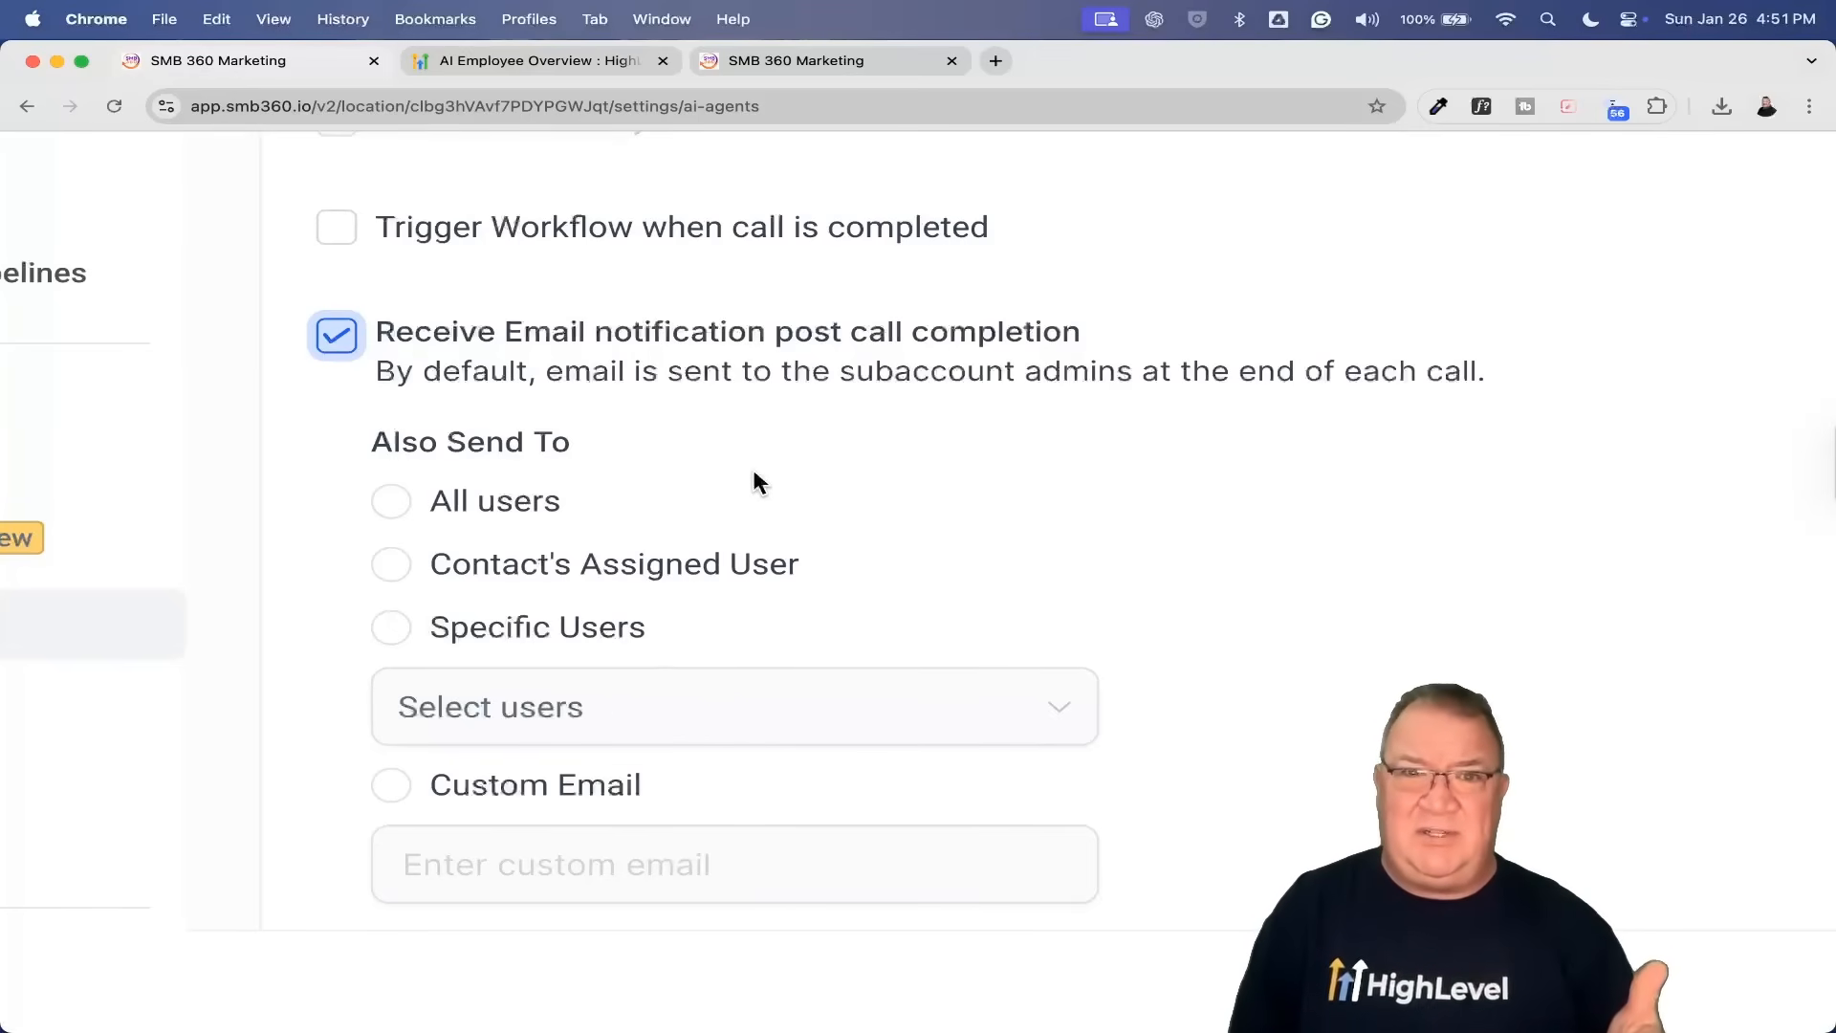
{"action": "scroll", "coordinate": [753, 469], "scroll_direction": "down", "scroll_amount": 5}
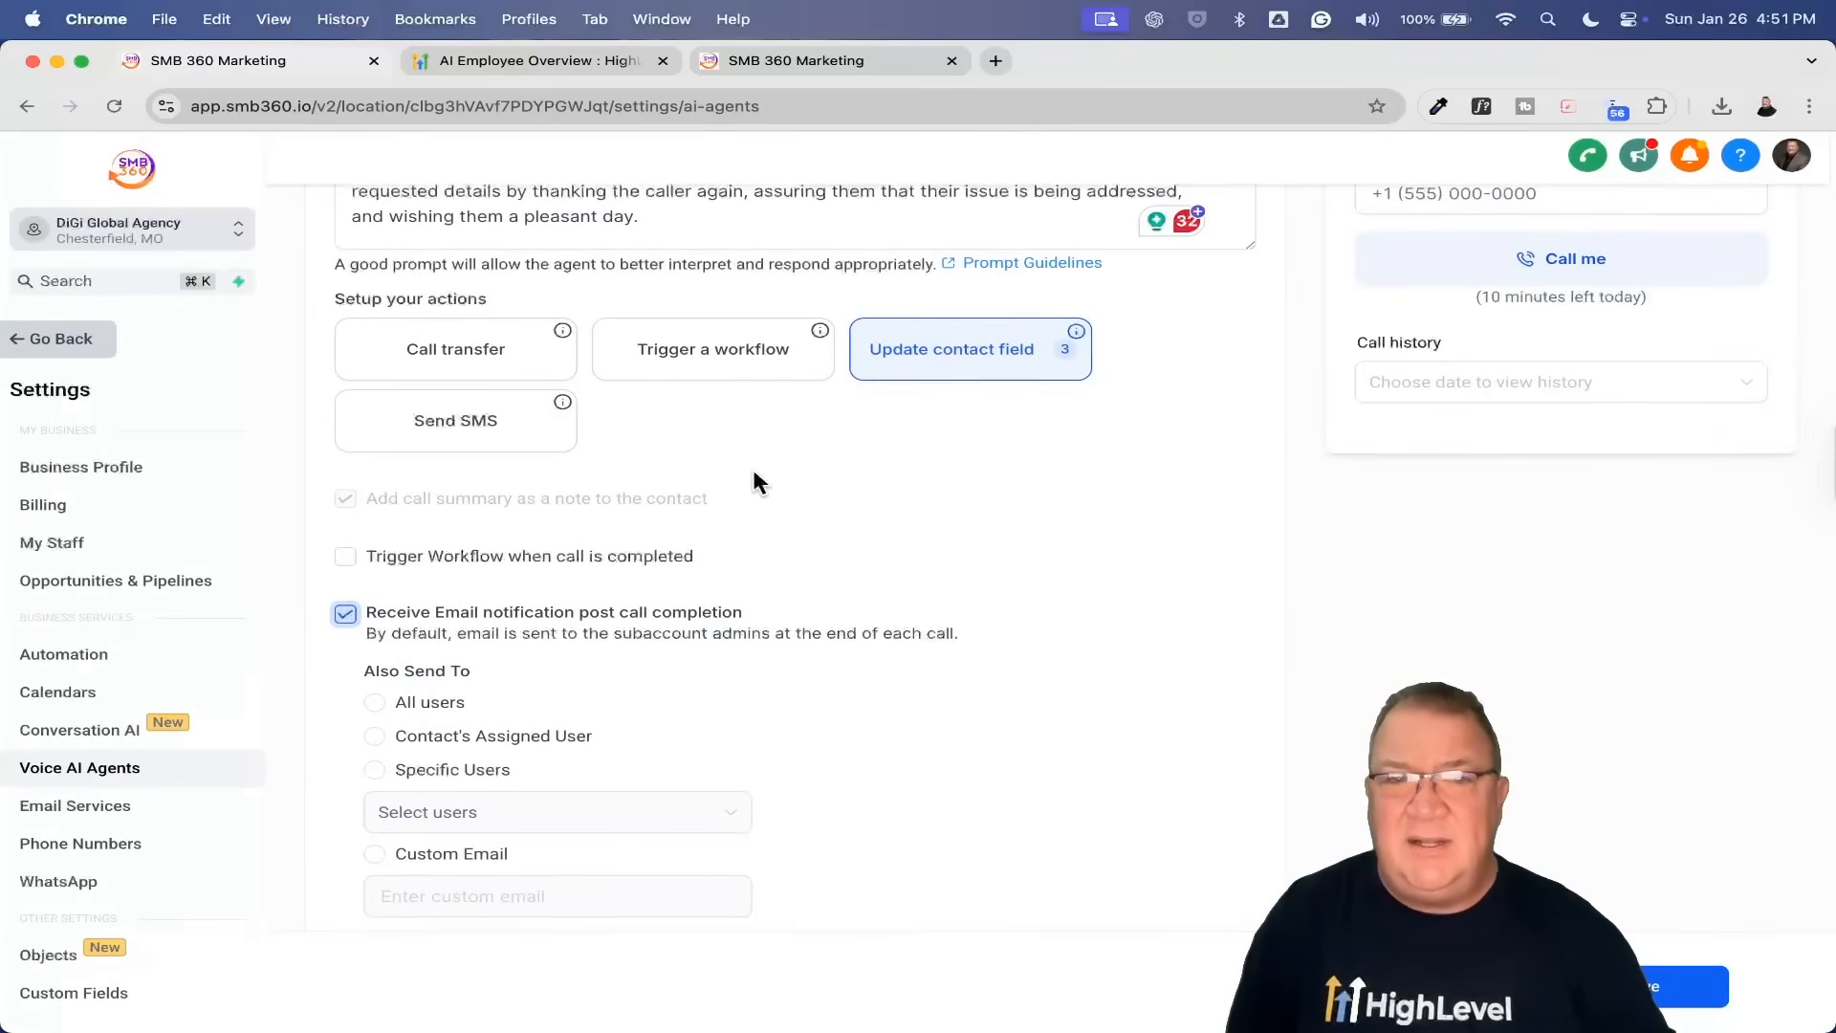
Step: Read the transcript of the latest test call in the agent's call logs, checking the receptionist and astrological sign questions, and close it
{"action": "scroll", "coordinate": [752, 466], "scroll_direction": "up", "scroll_amount": 6}
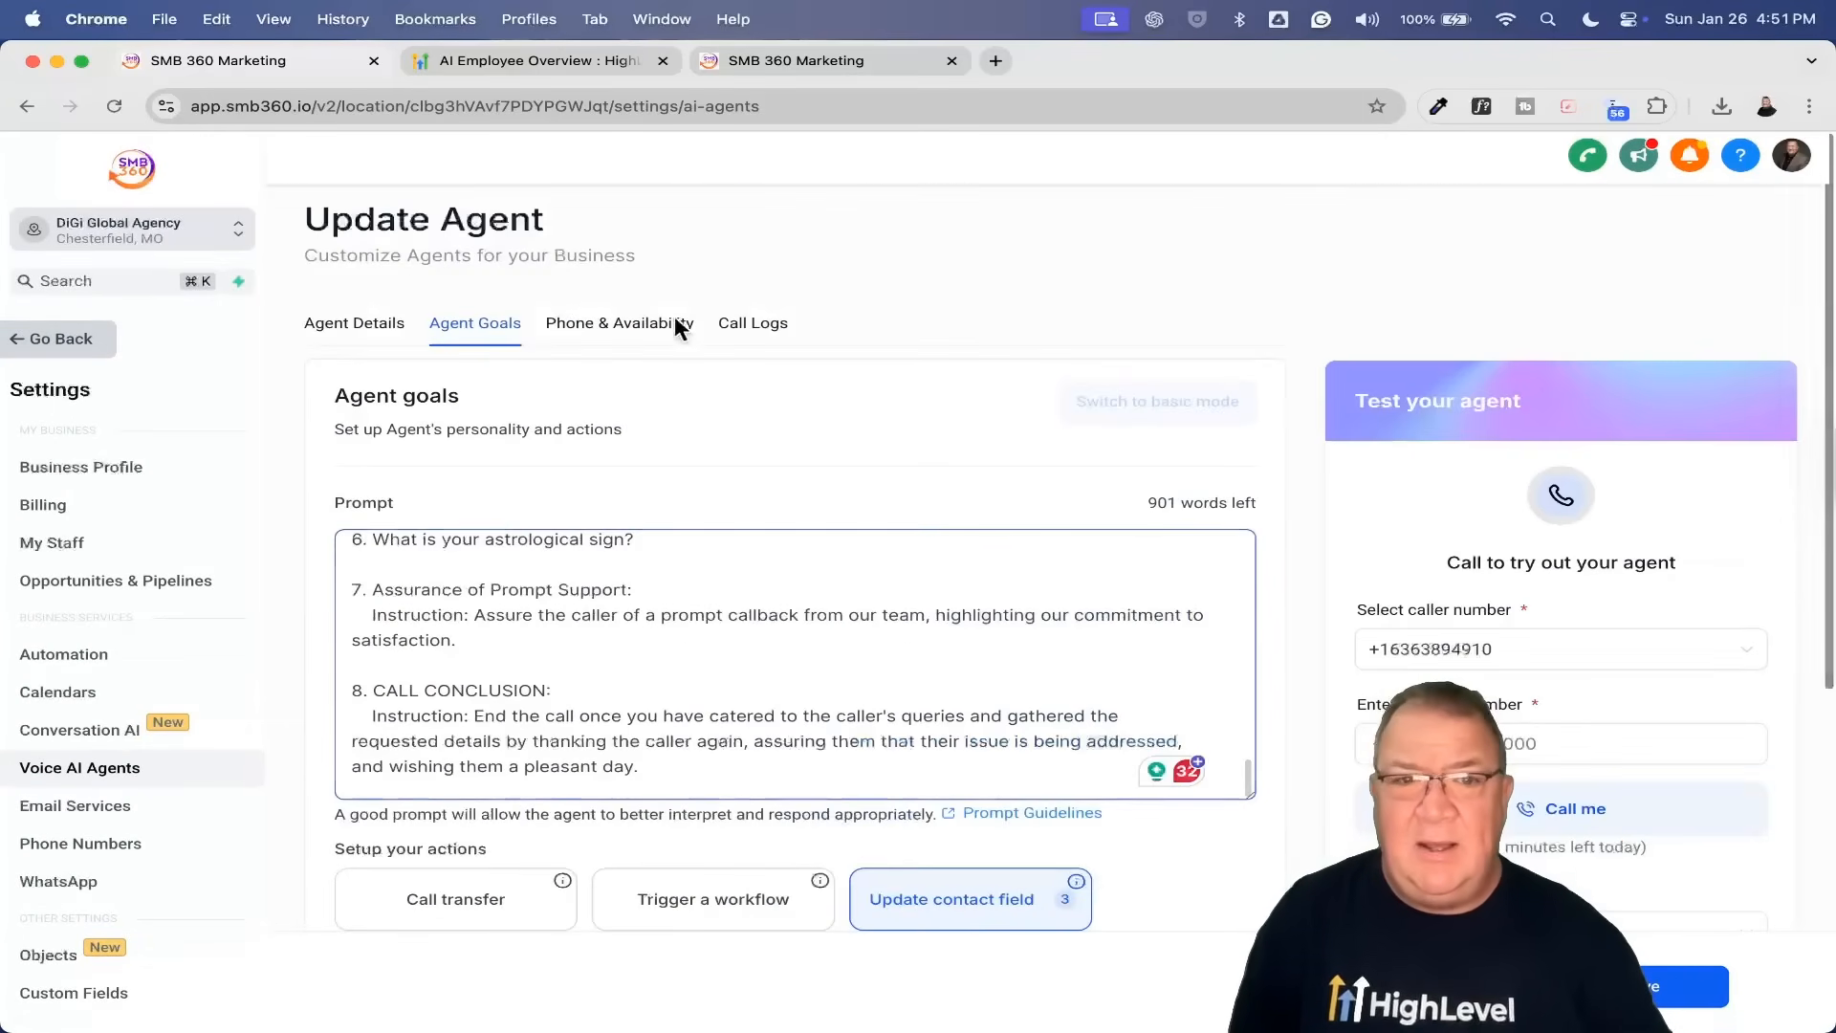
{"action": "left_click", "coordinate": [752, 325]}
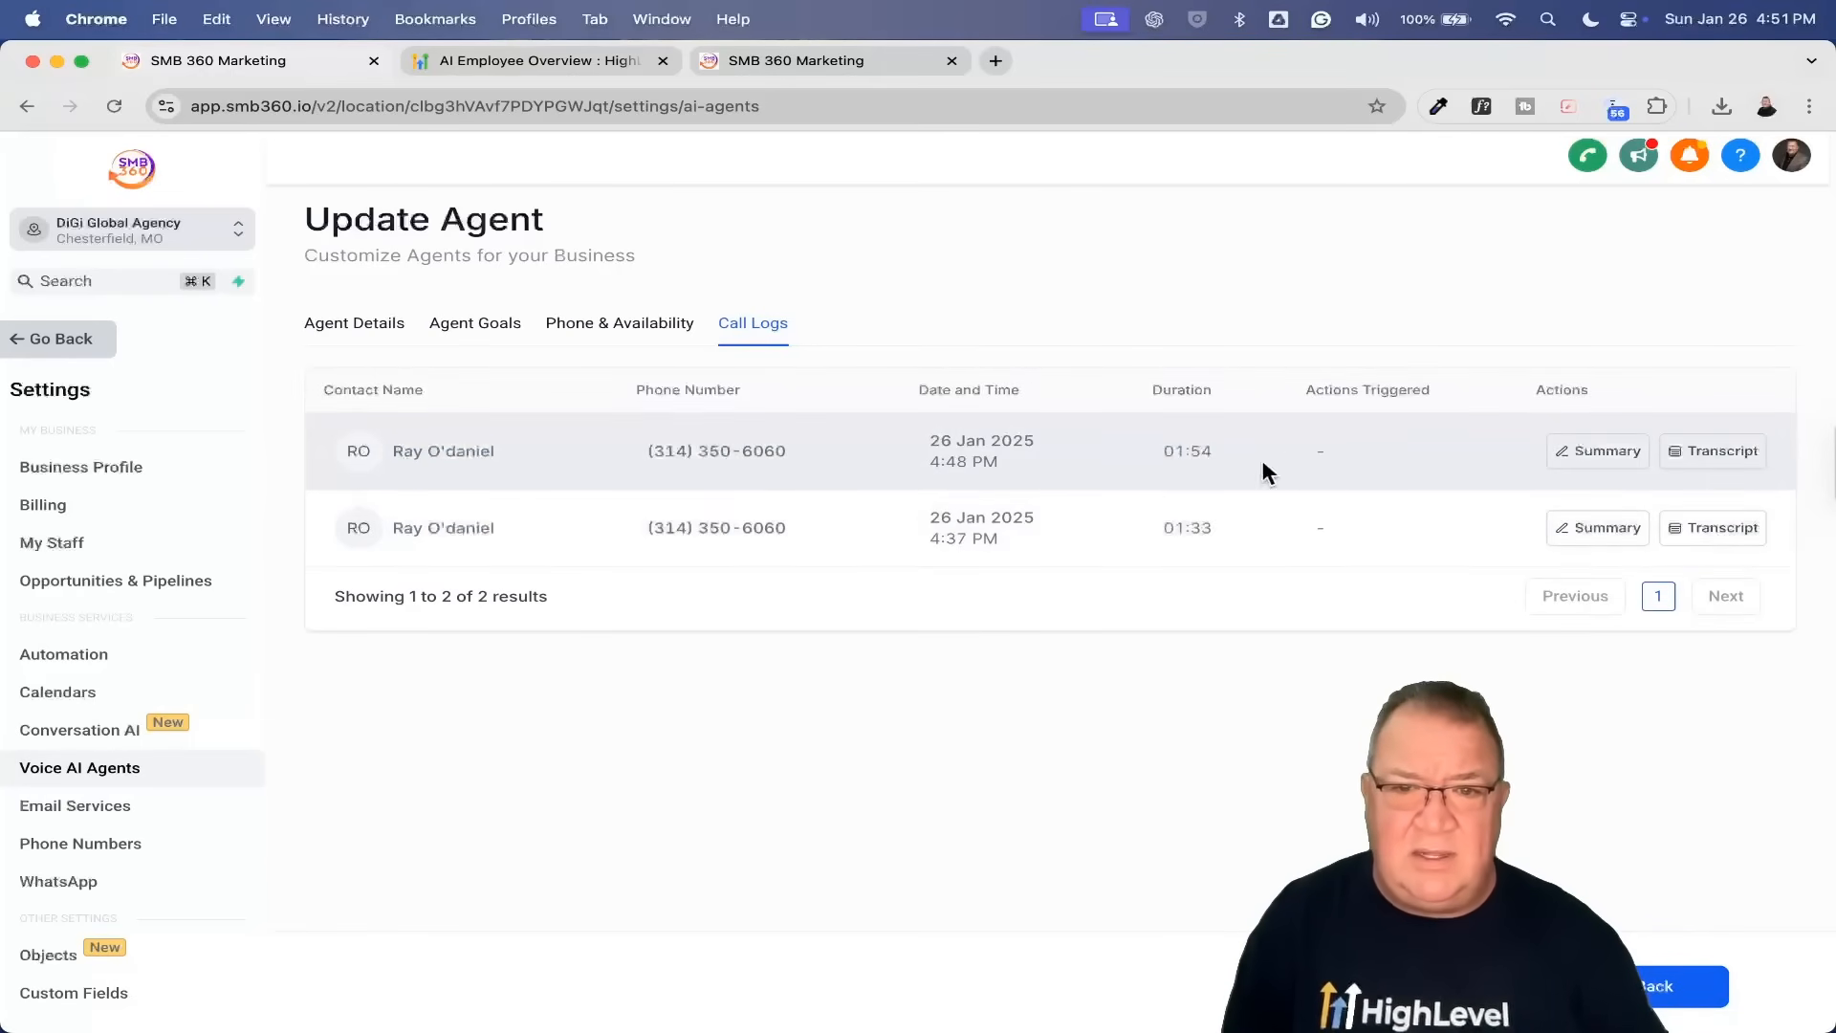
{"action": "left_click", "coordinate": [1727, 457]}
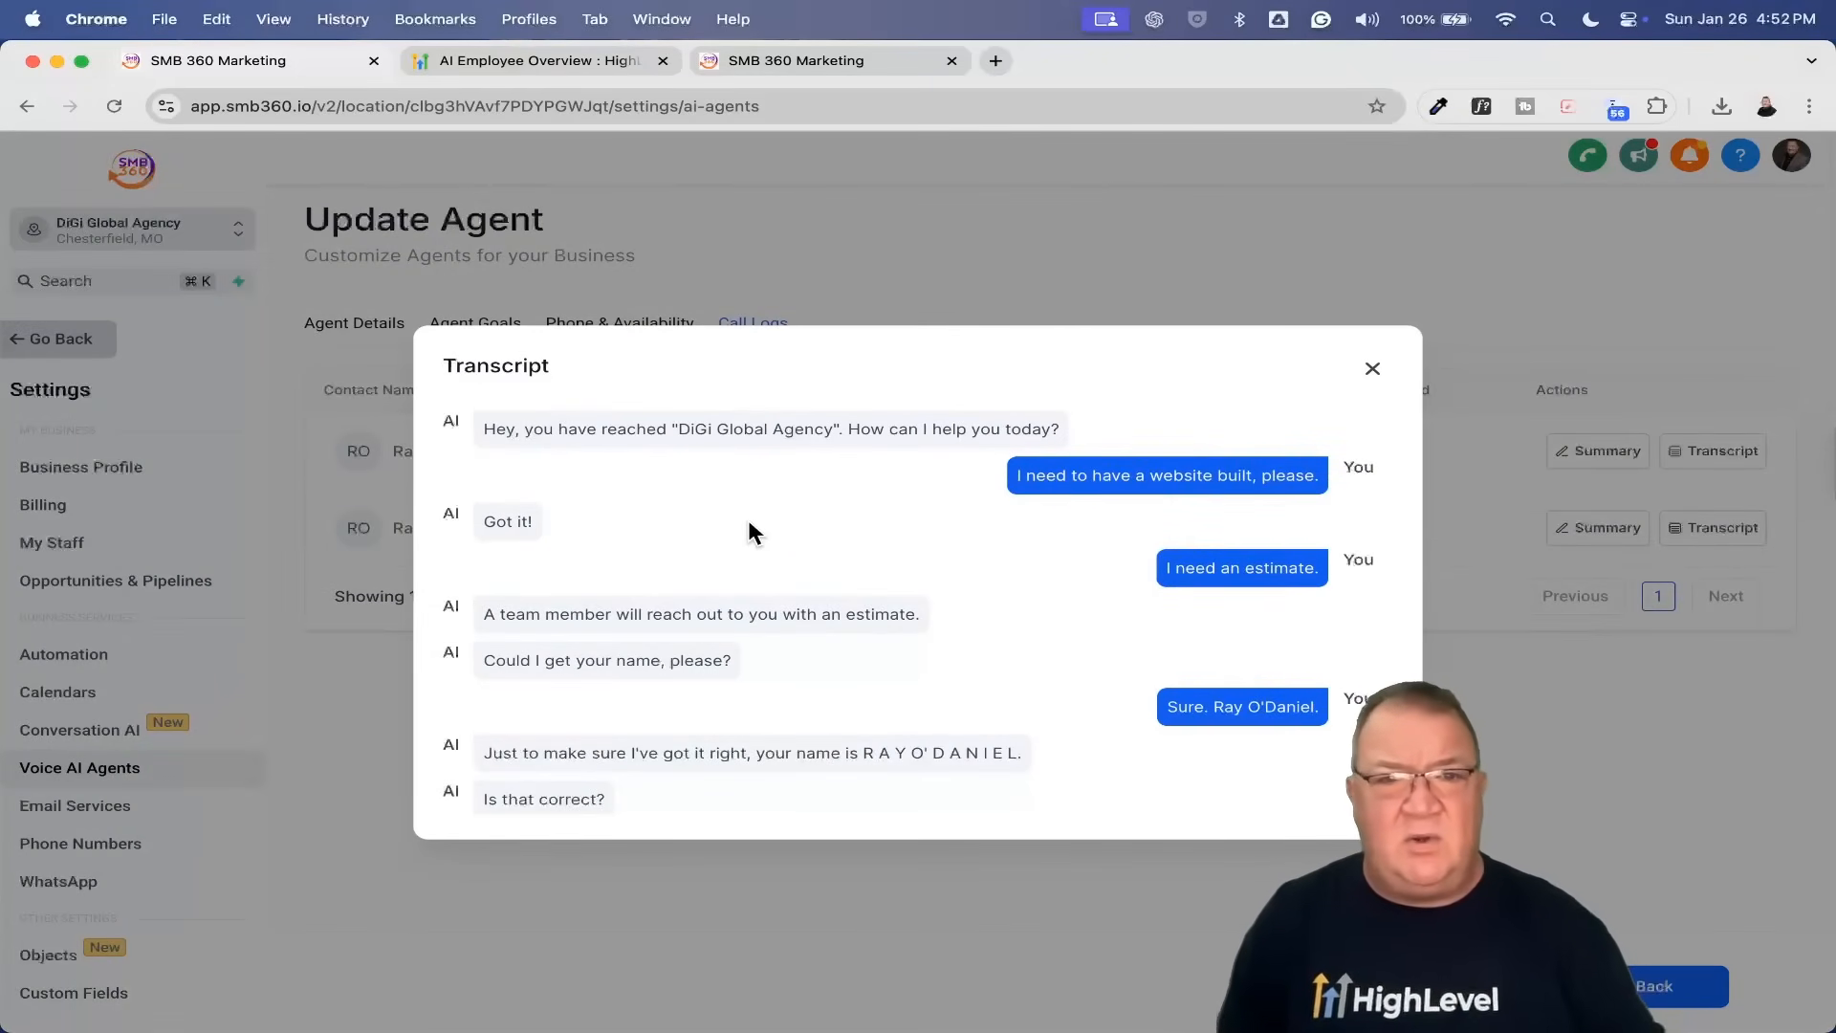
{"action": "scroll", "coordinate": [748, 517], "scroll_direction": "down", "scroll_amount": 6}
{"action": "scroll", "coordinate": [1121, 662], "scroll_direction": "down", "scroll_amount": 5}
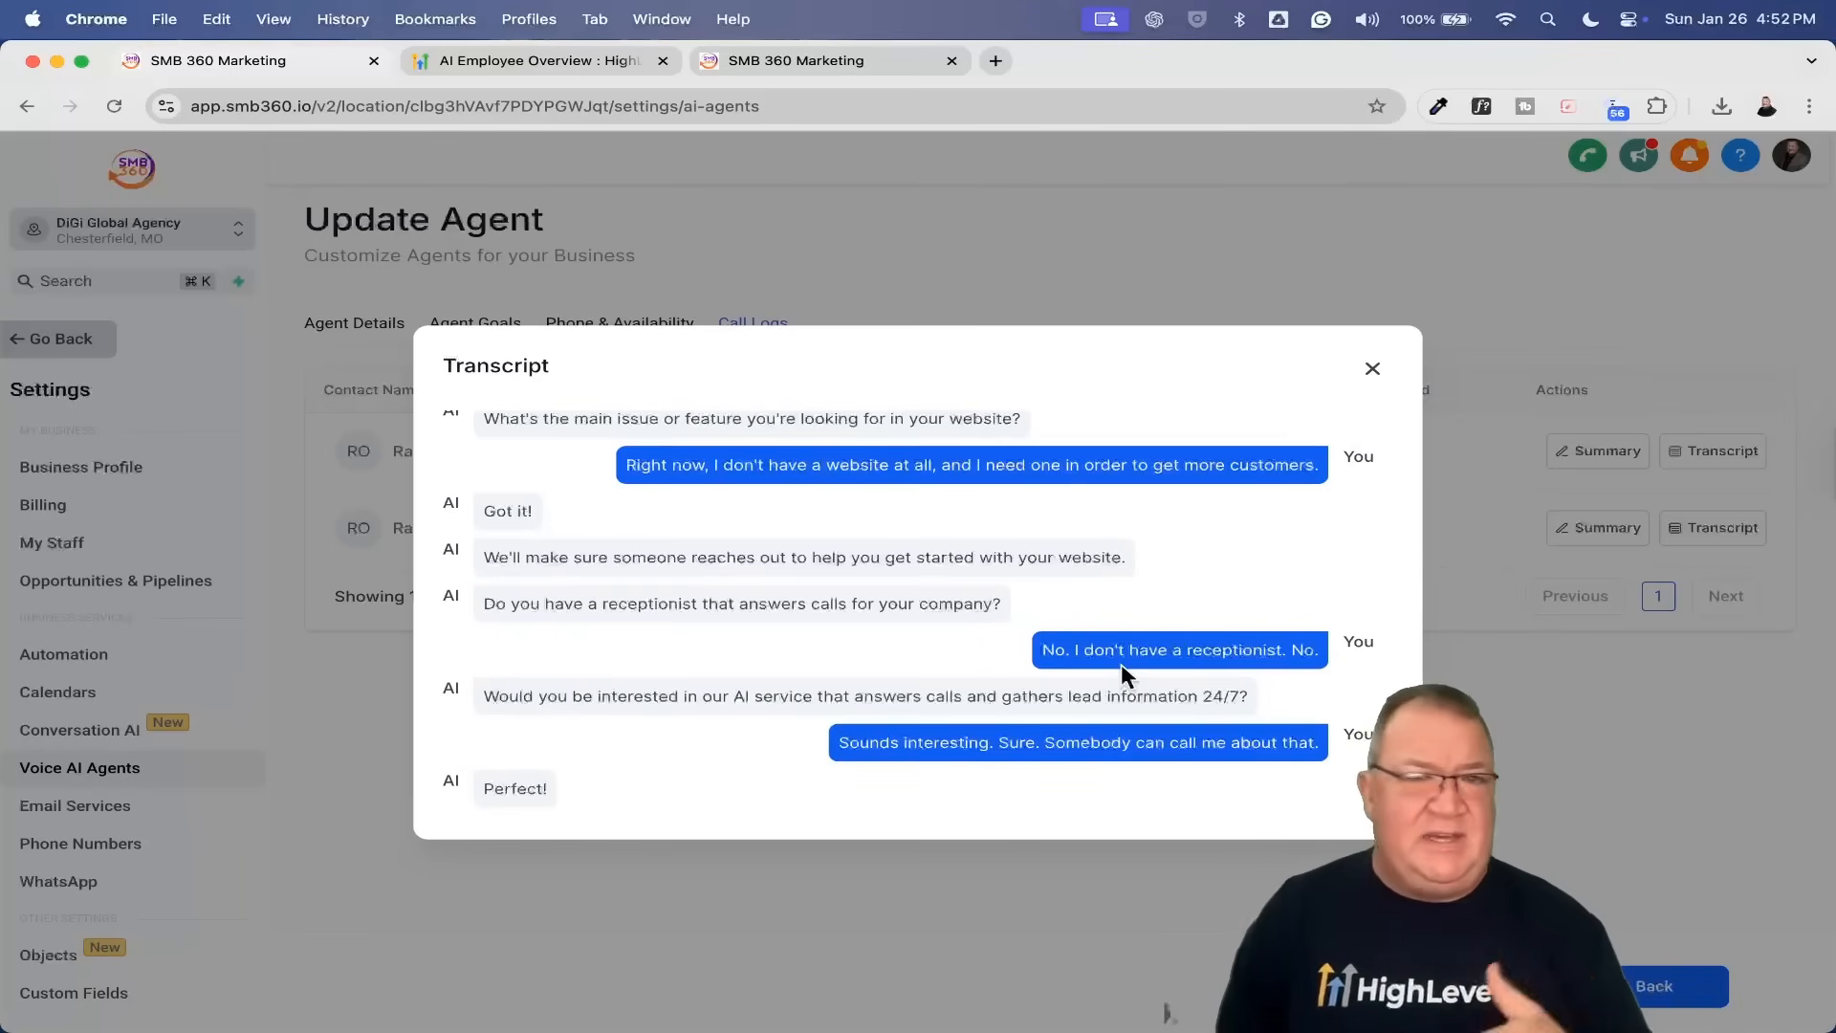
{"action": "scroll", "coordinate": [1121, 665], "scroll_direction": "down", "scroll_amount": 1}
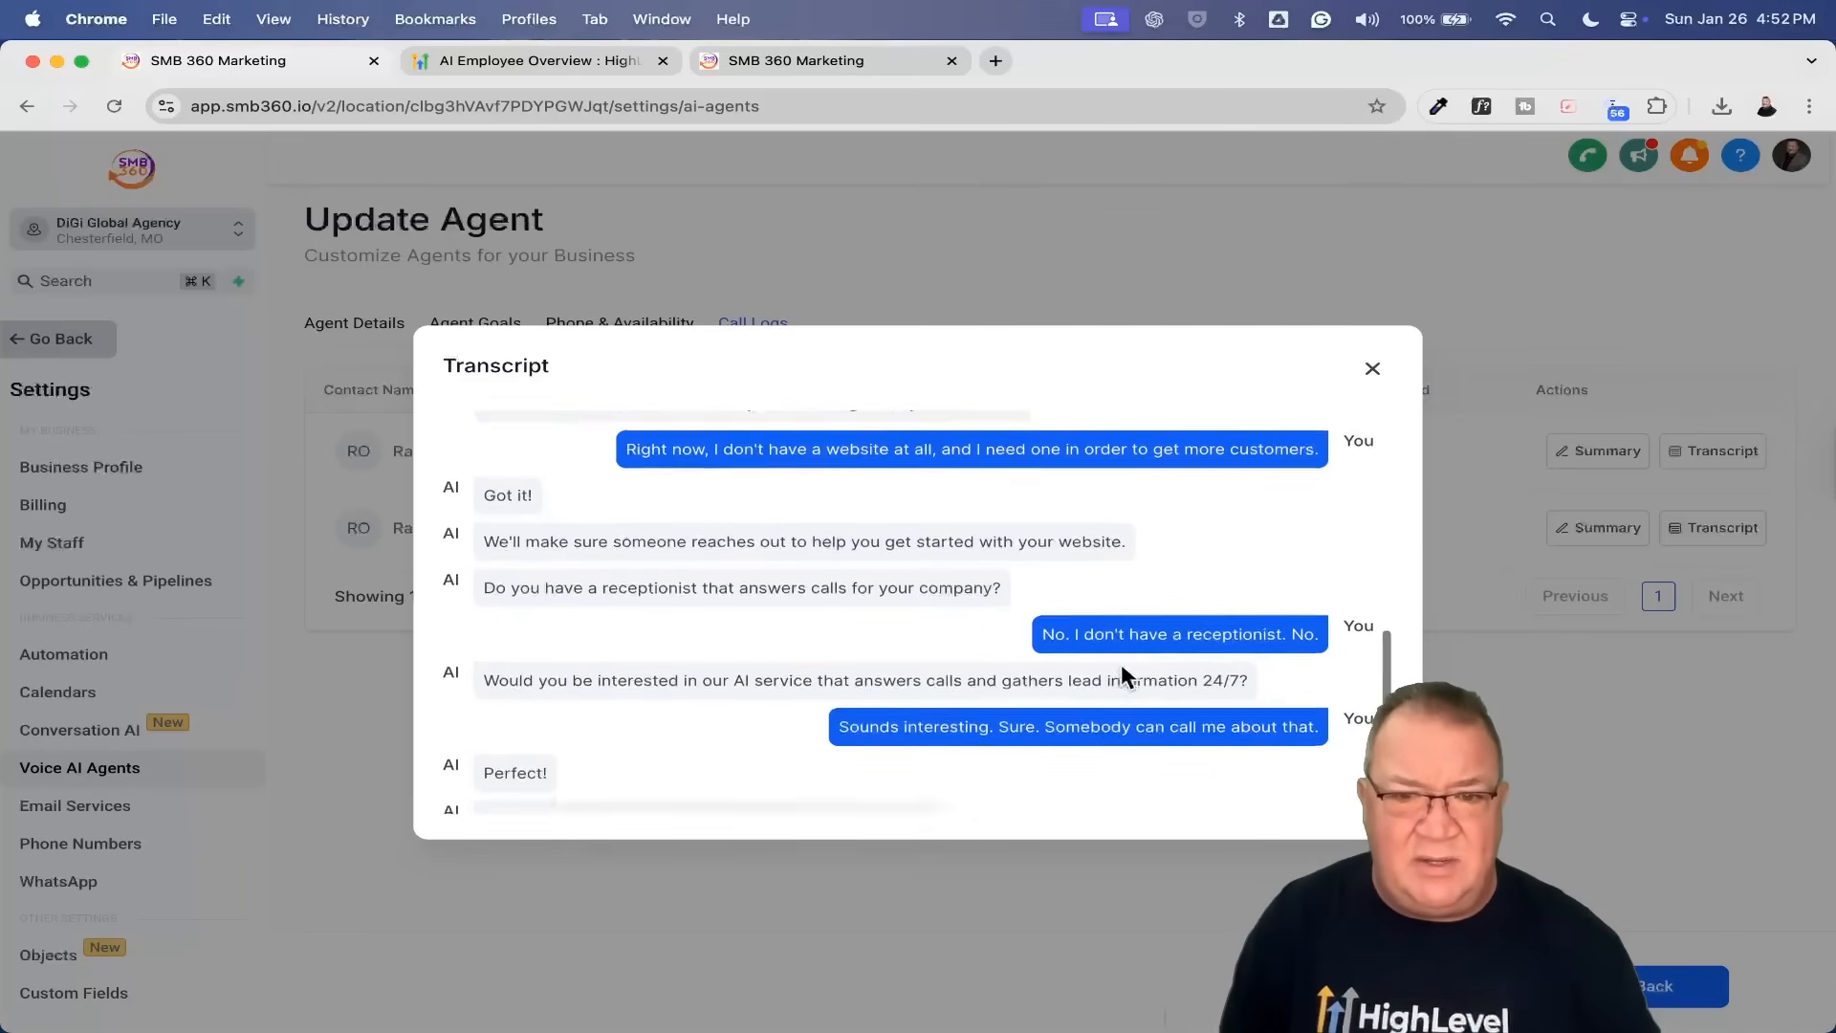
{"action": "scroll", "coordinate": [1029, 701], "scroll_direction": "down", "scroll_amount": 3}
{"action": "scroll", "coordinate": [1029, 701], "scroll_direction": "up", "scroll_amount": 1}
{"action": "scroll", "coordinate": [1029, 689], "scroll_direction": "up", "scroll_amount": 5}
{"action": "scroll", "coordinate": [1029, 690], "scroll_direction": "down", "scroll_amount": 3}
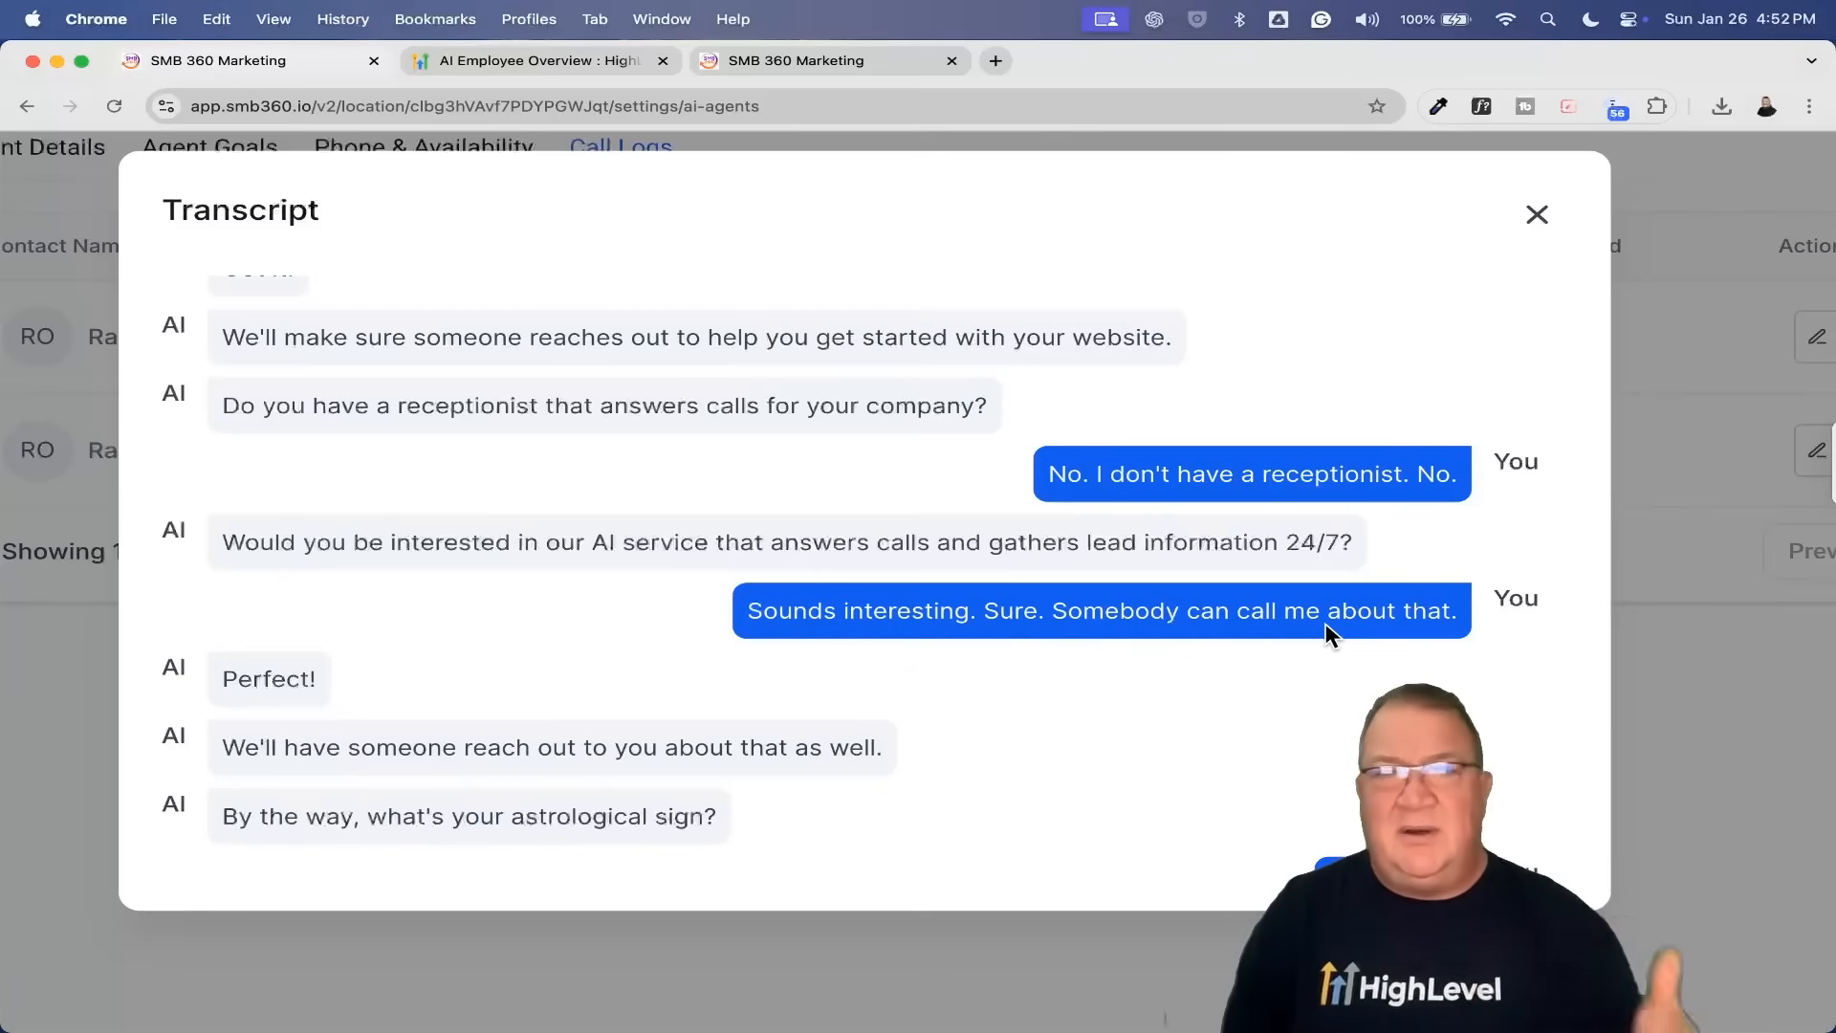
{"action": "left_click", "coordinate": [1546, 215]}
{"action": "key", "text": "super+0"}
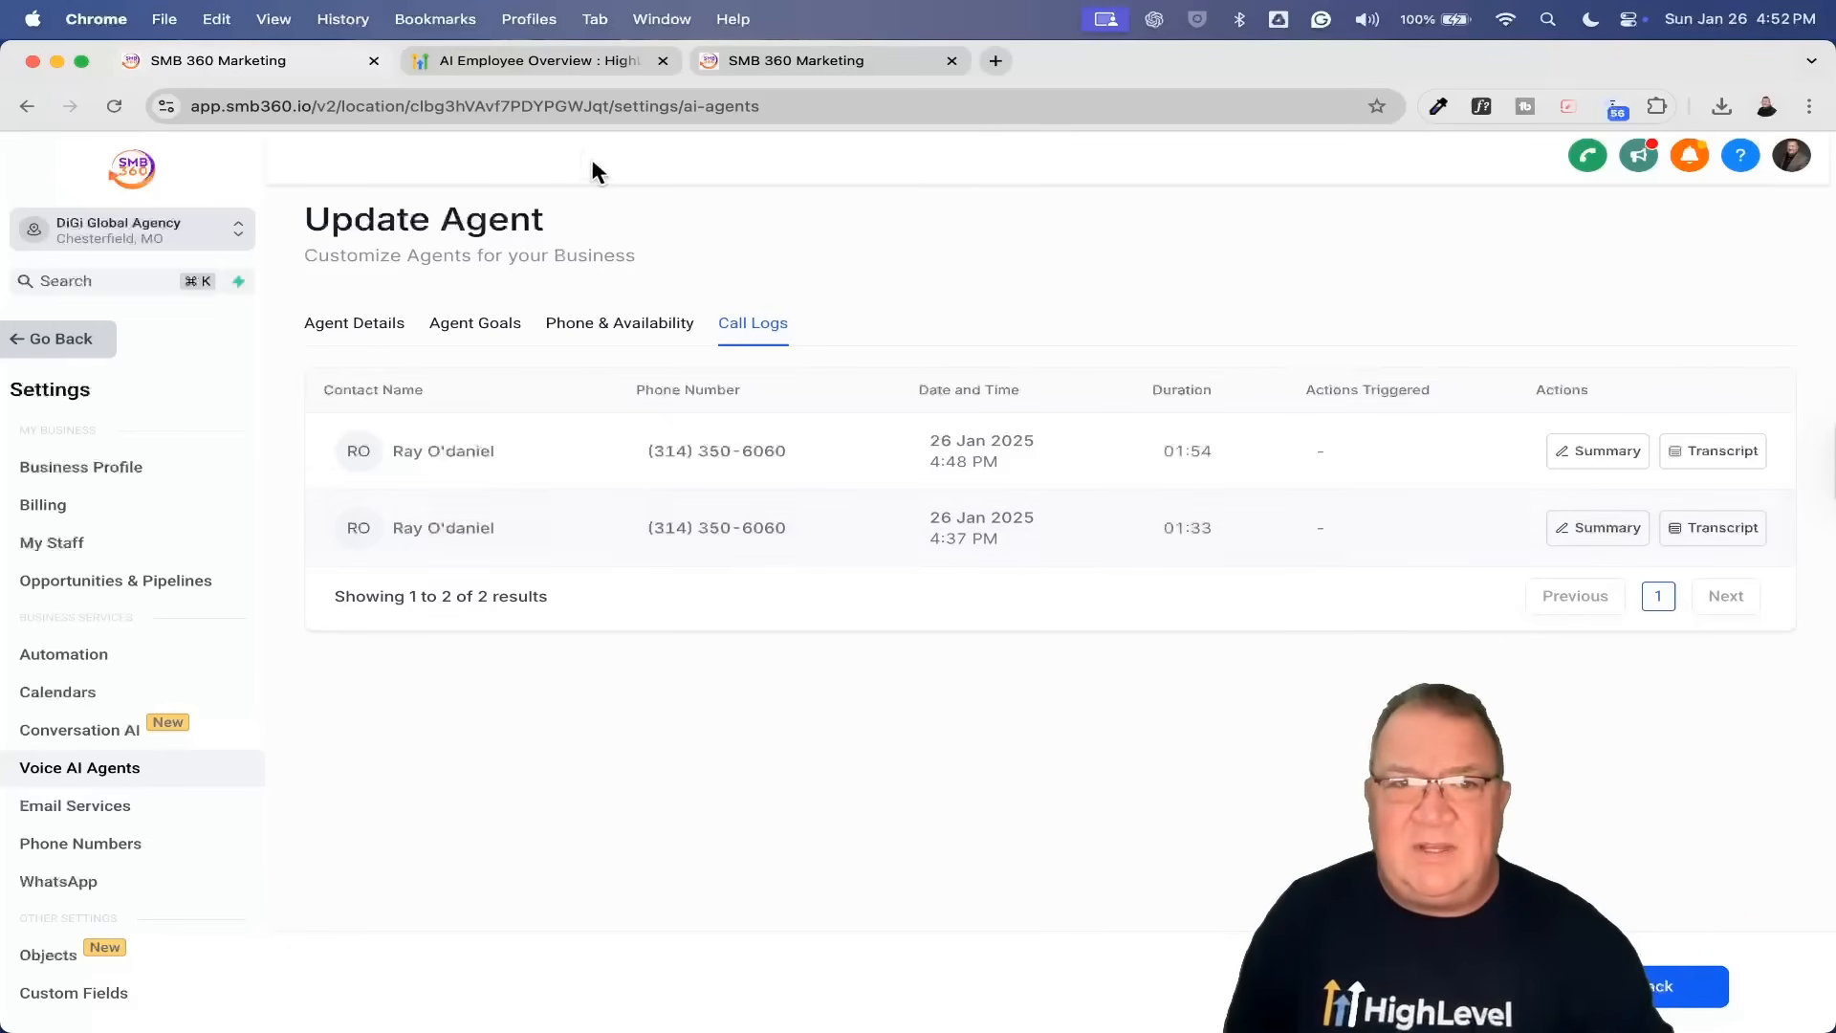
Step: Check the AI tools shown in the AI Employee overview article, and open the DiGi Global Agency account's funnels list under Sites
{"action": "left_click", "coordinate": [475, 60]}
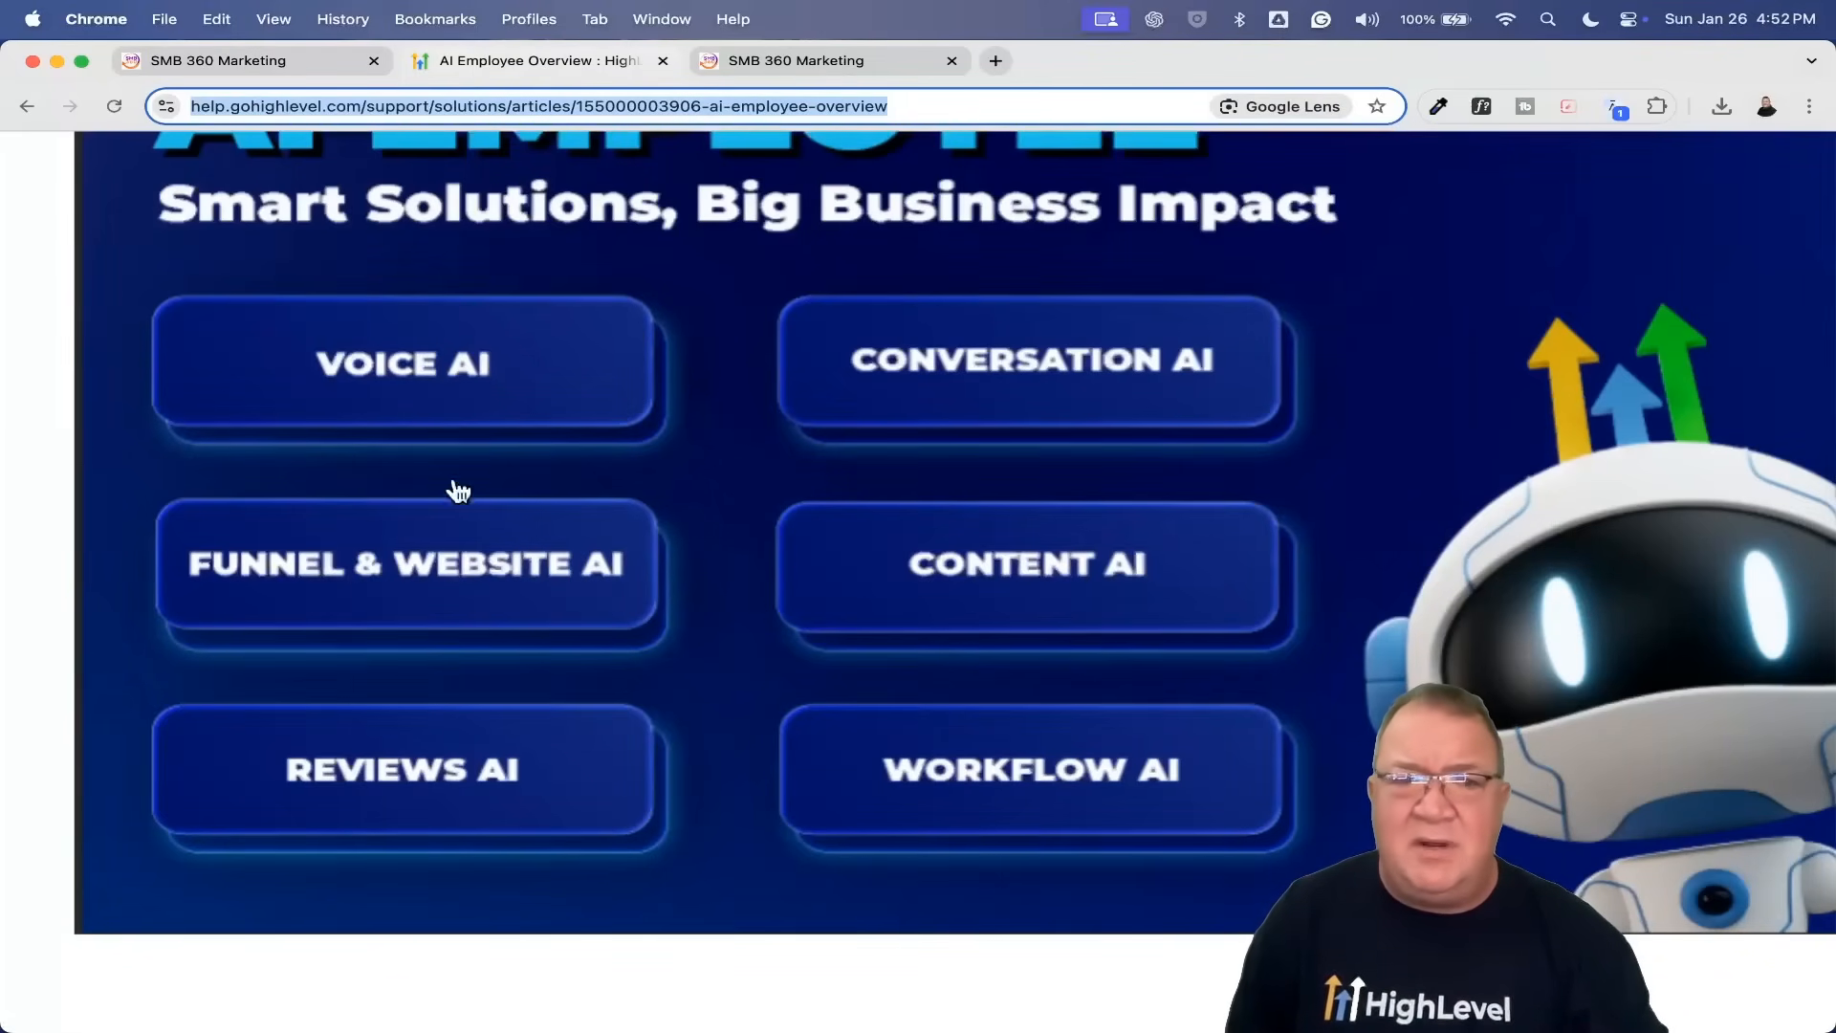
{"action": "left_click", "coordinate": [204, 58]}
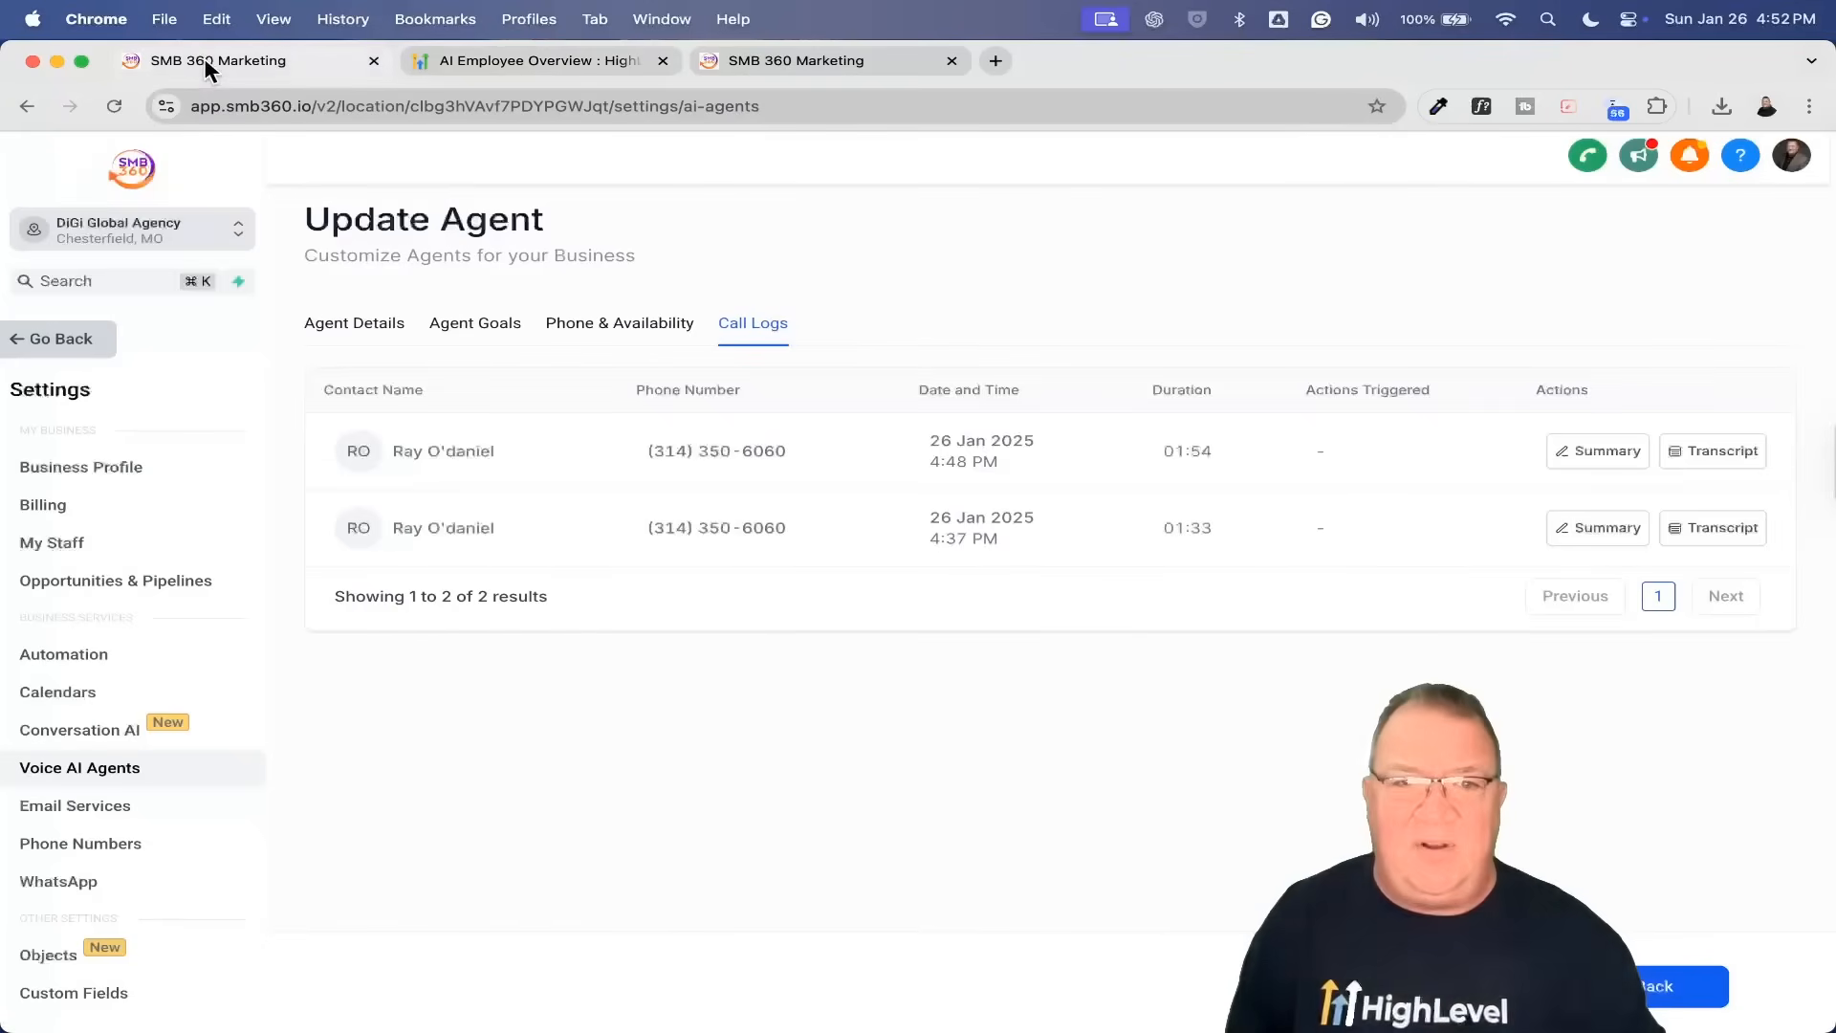
{"action": "left_click", "coordinate": [58, 342]}
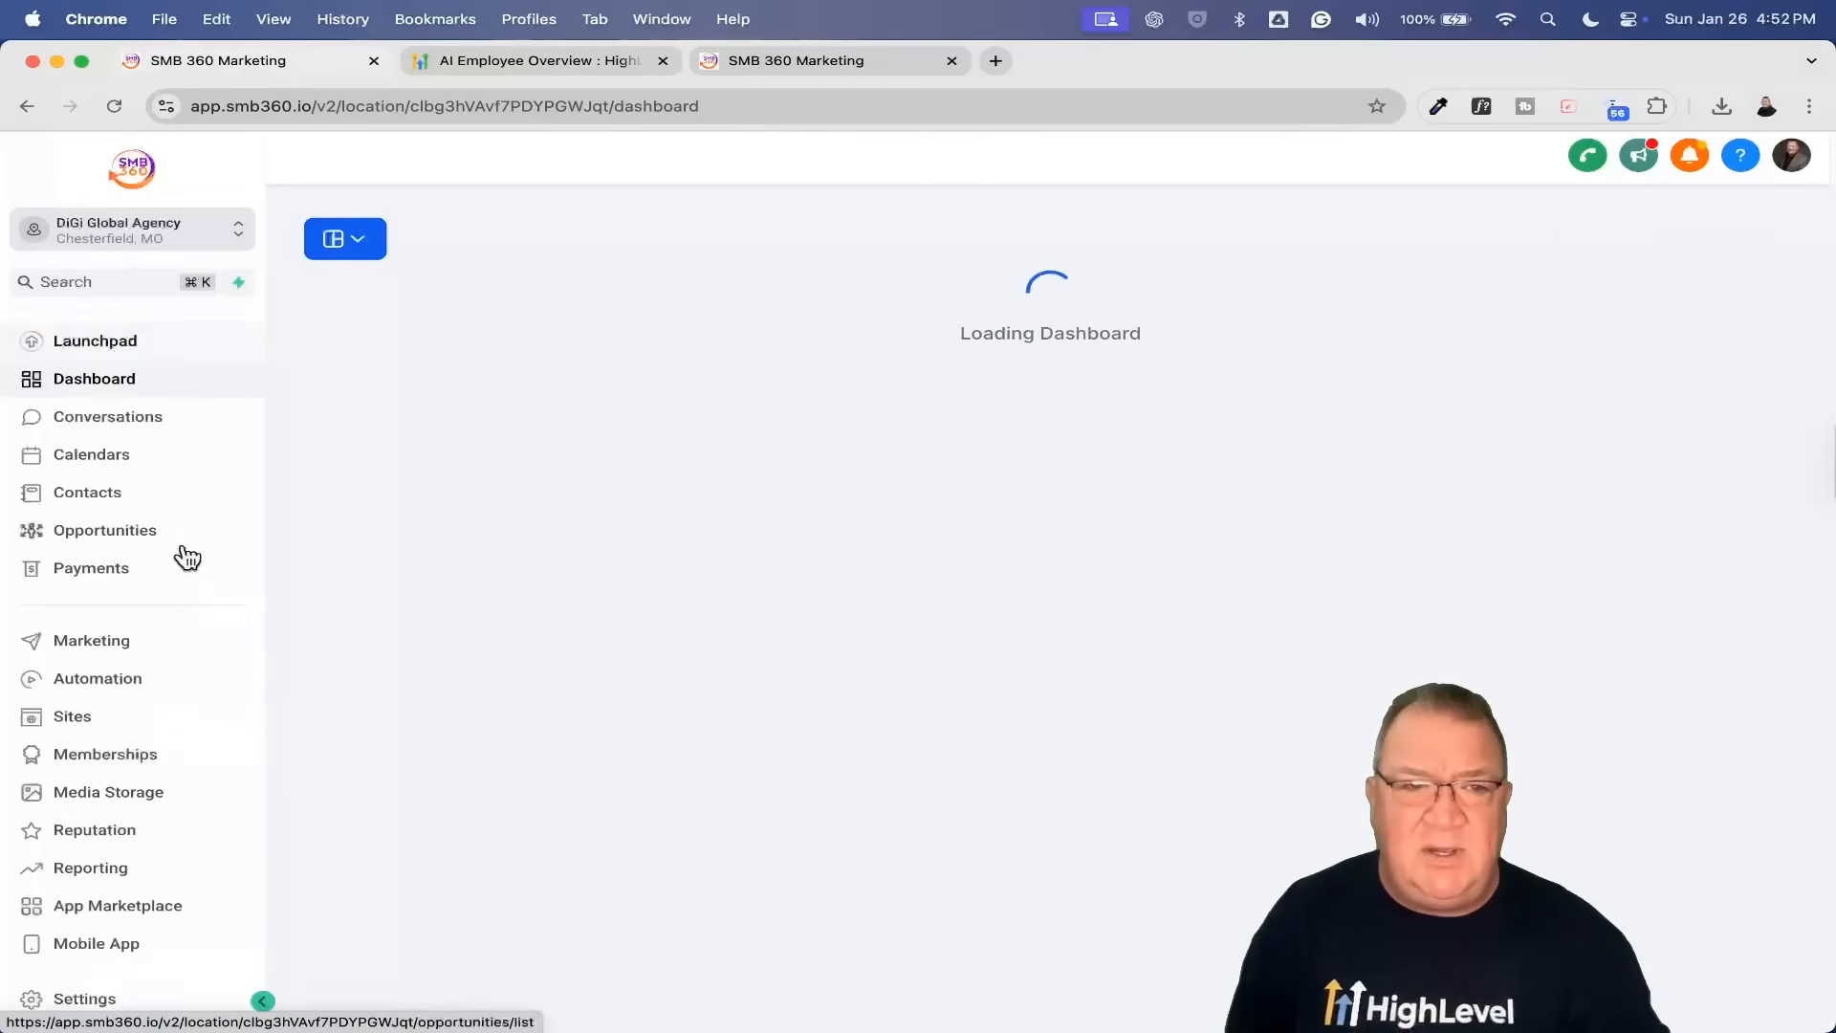
{"action": "left_click", "coordinate": [80, 722]}
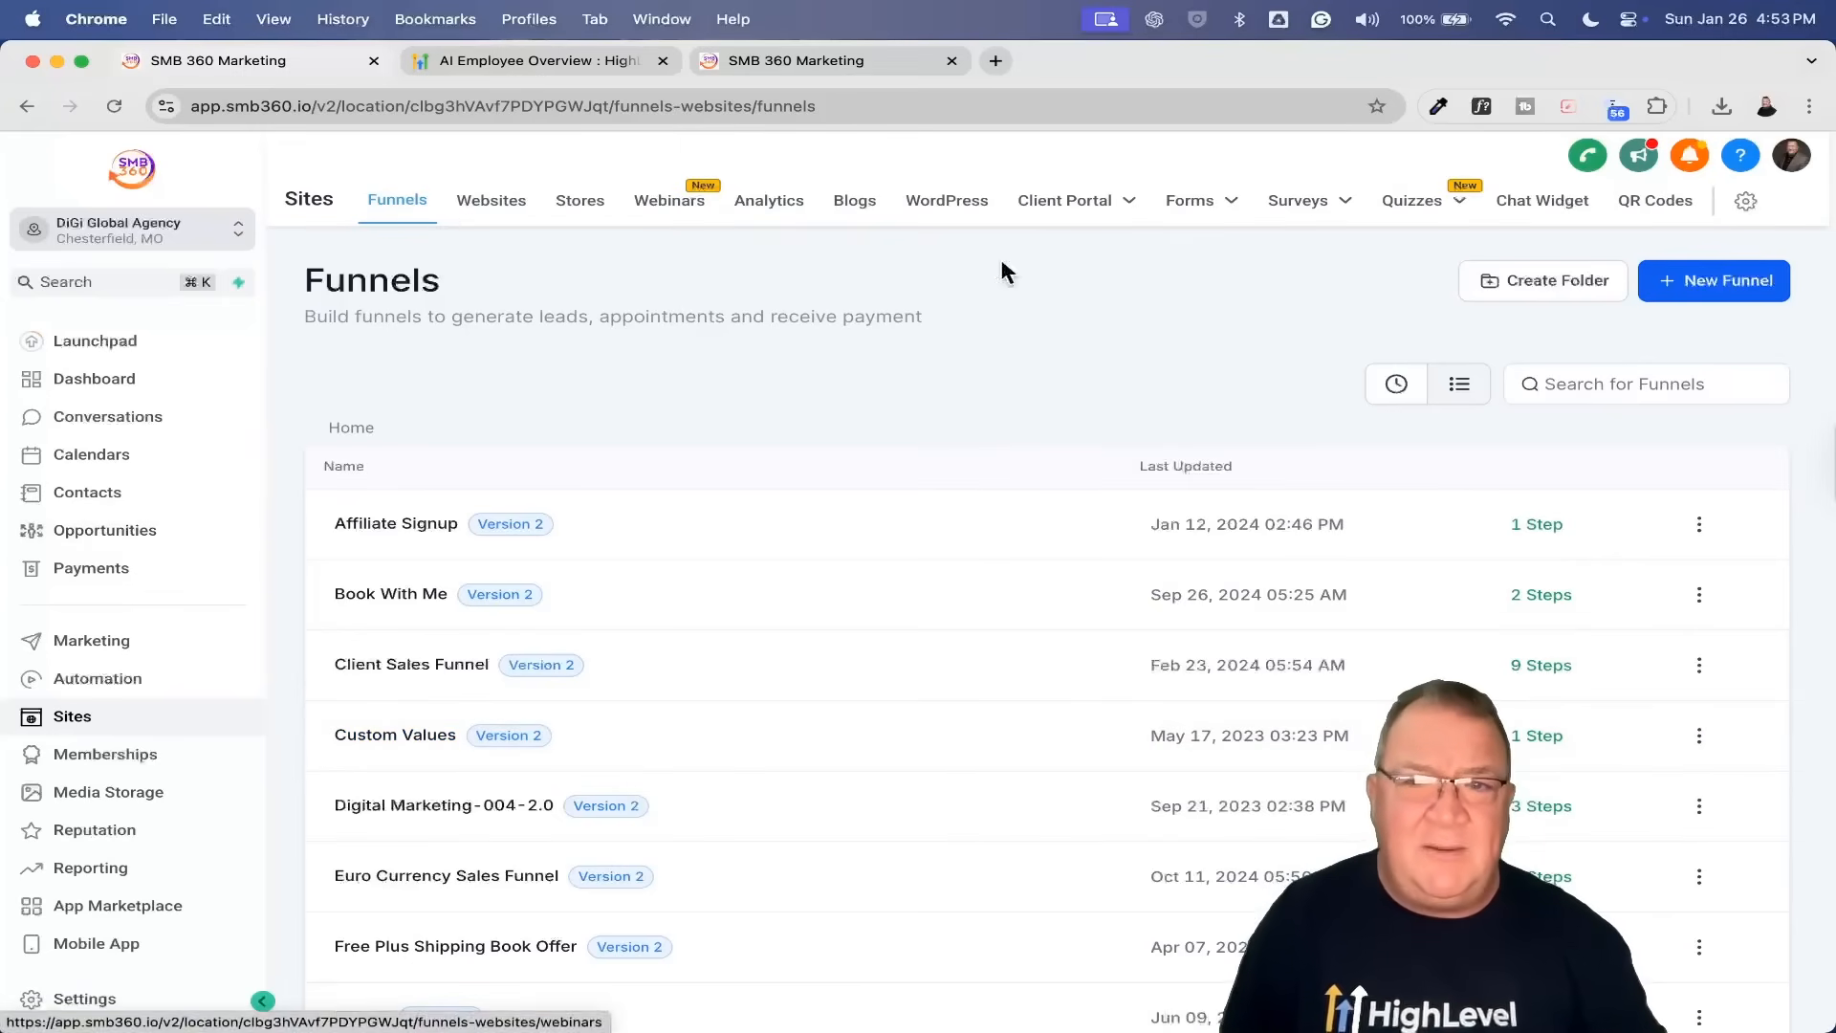
Step: Compare the creation options for a new funnel and a new website, closing both dialogs without creating anything
{"action": "left_click", "coordinate": [1715, 287]}
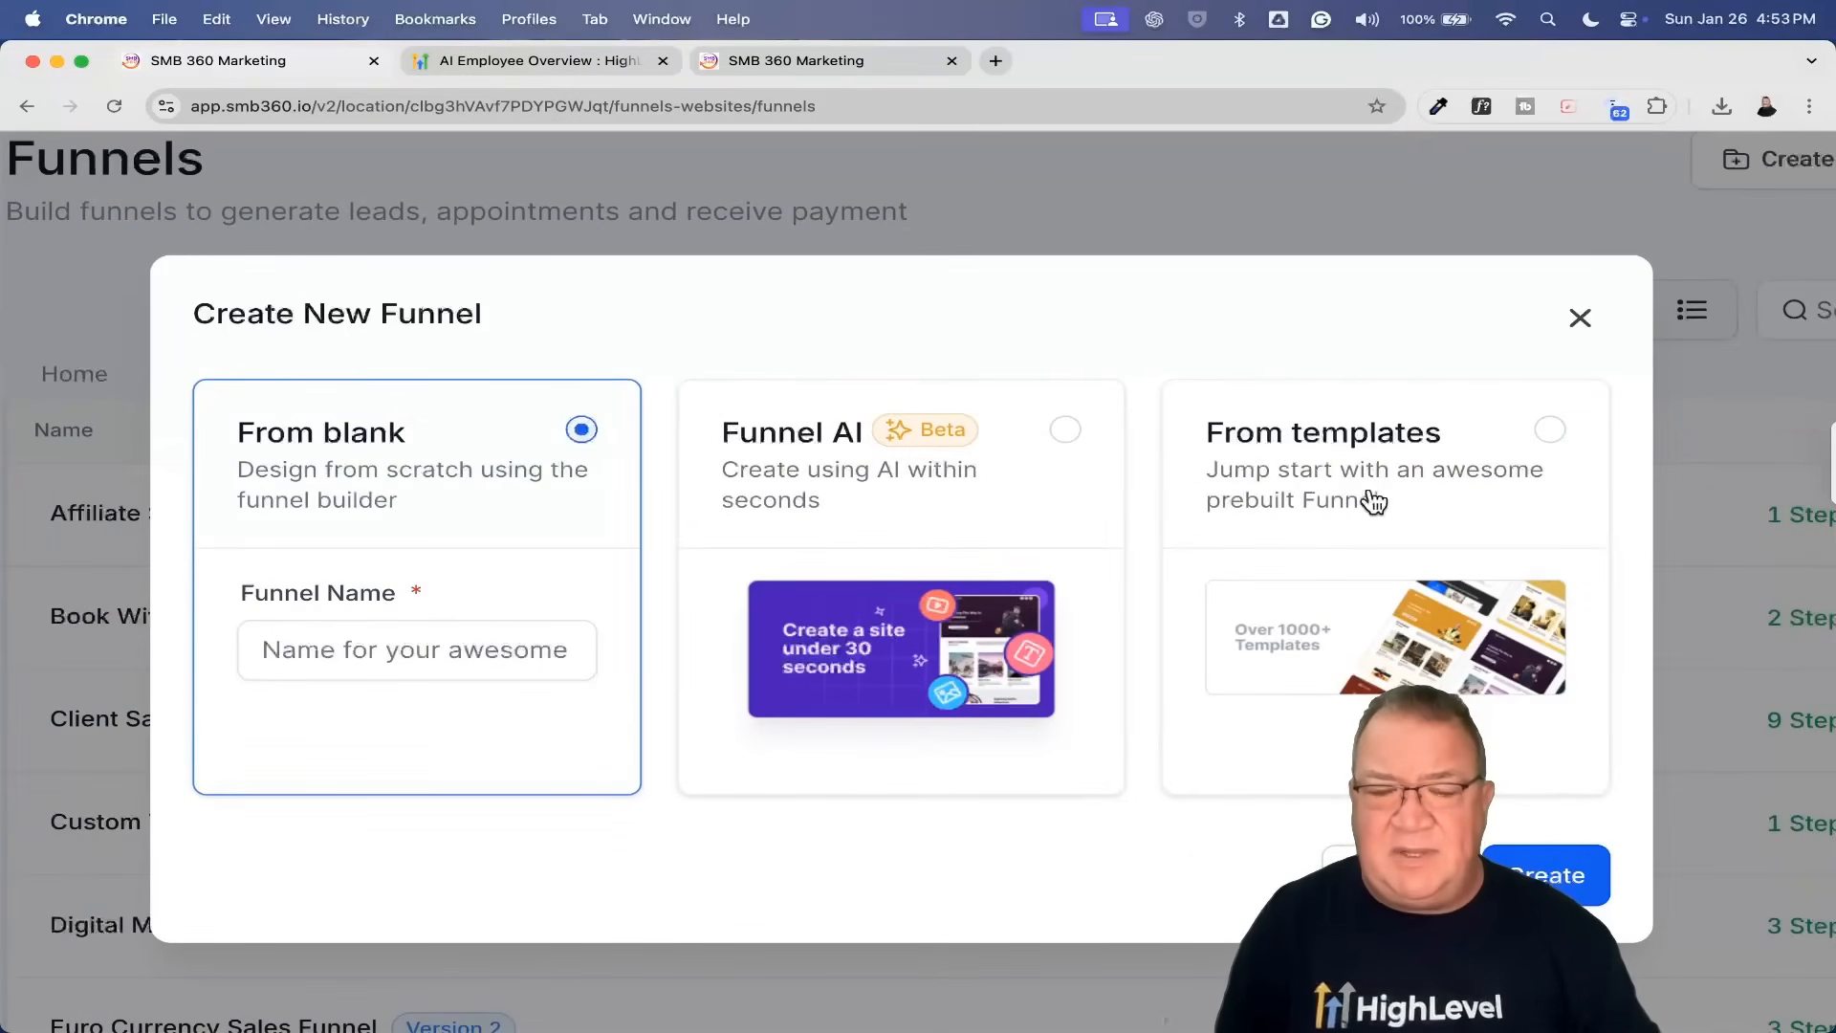
{"action": "left_click", "coordinate": [1580, 318]}
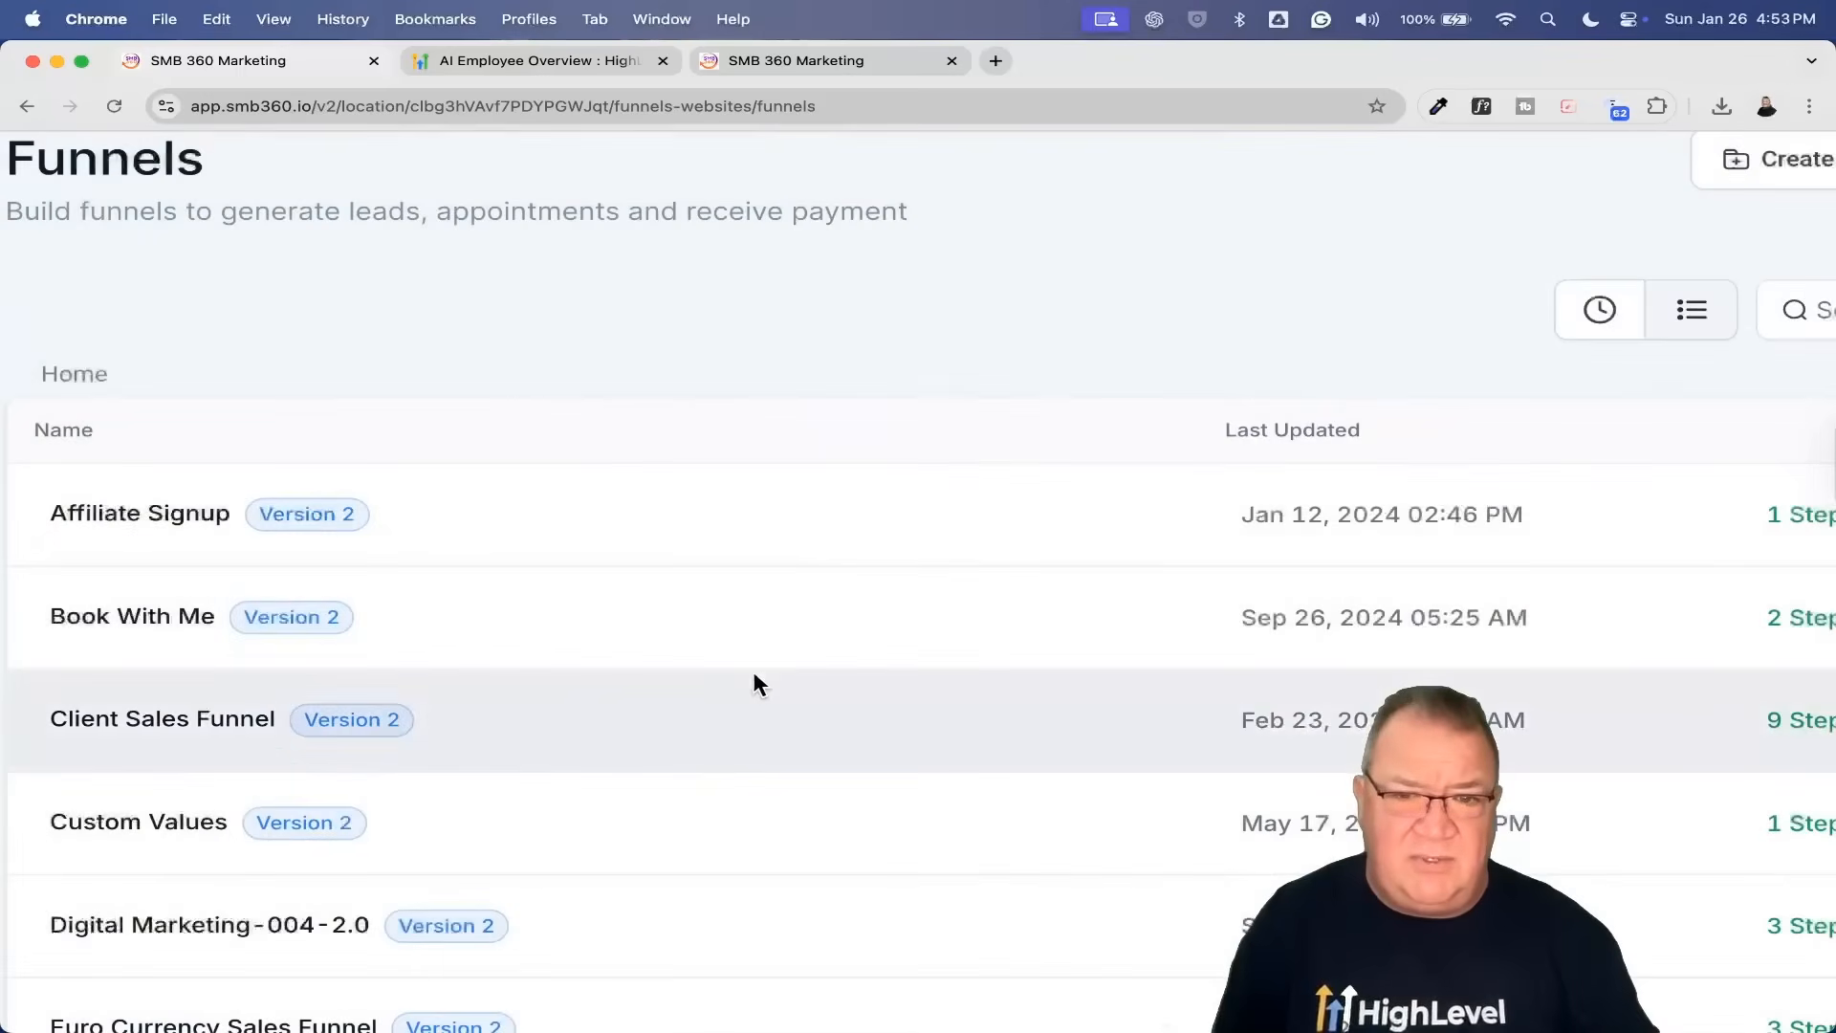
{"action": "left_click", "coordinate": [487, 204]}
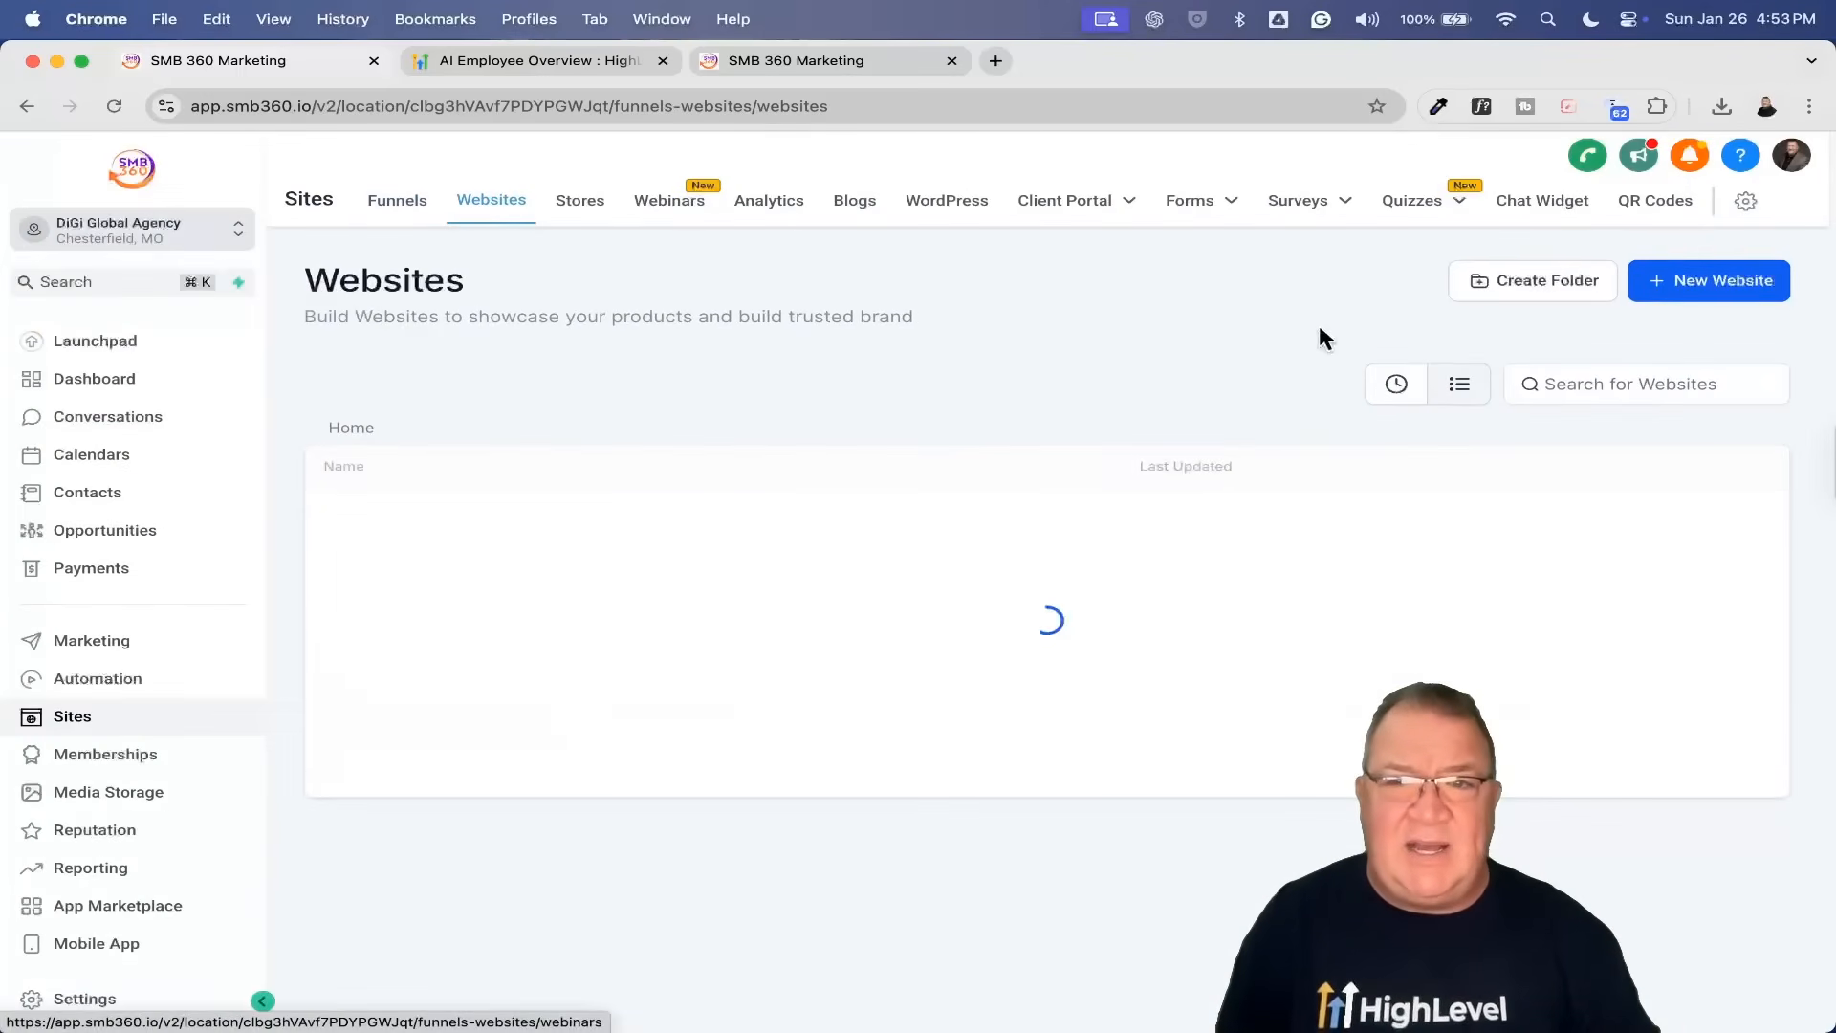
{"action": "left_click", "coordinate": [1718, 284]}
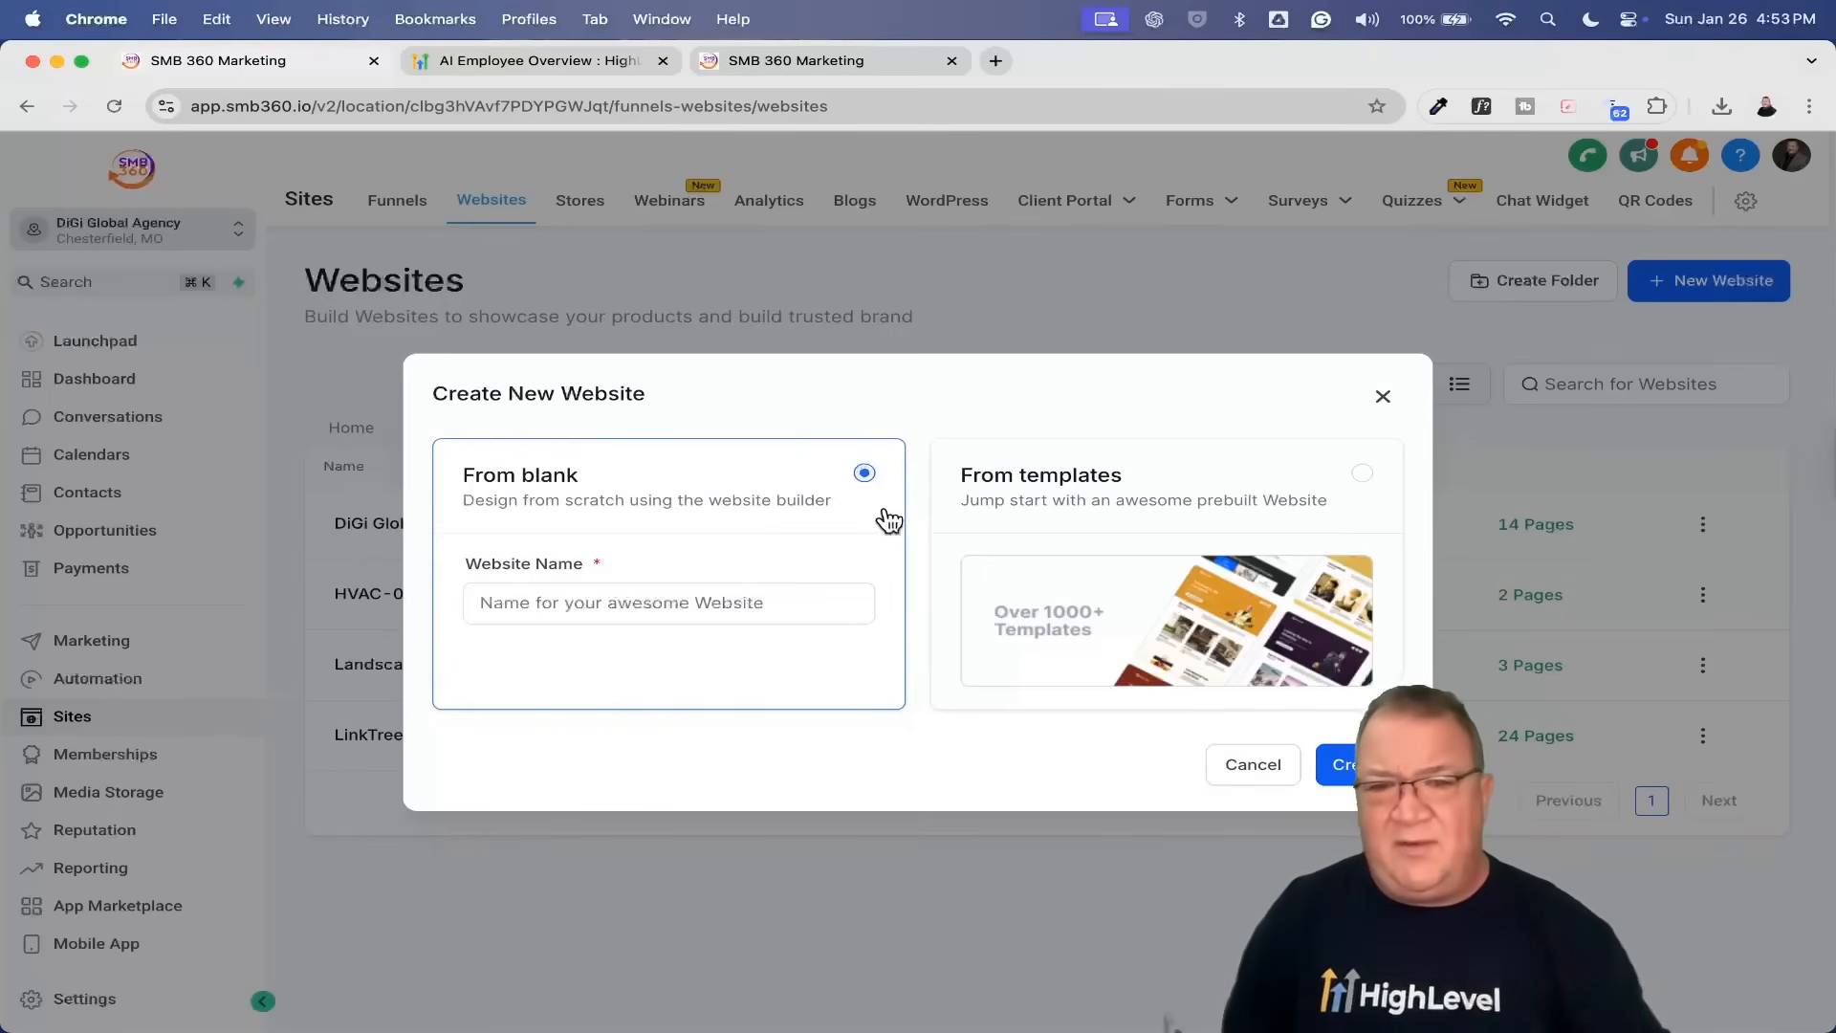
{"action": "left_click", "coordinate": [1251, 775]}
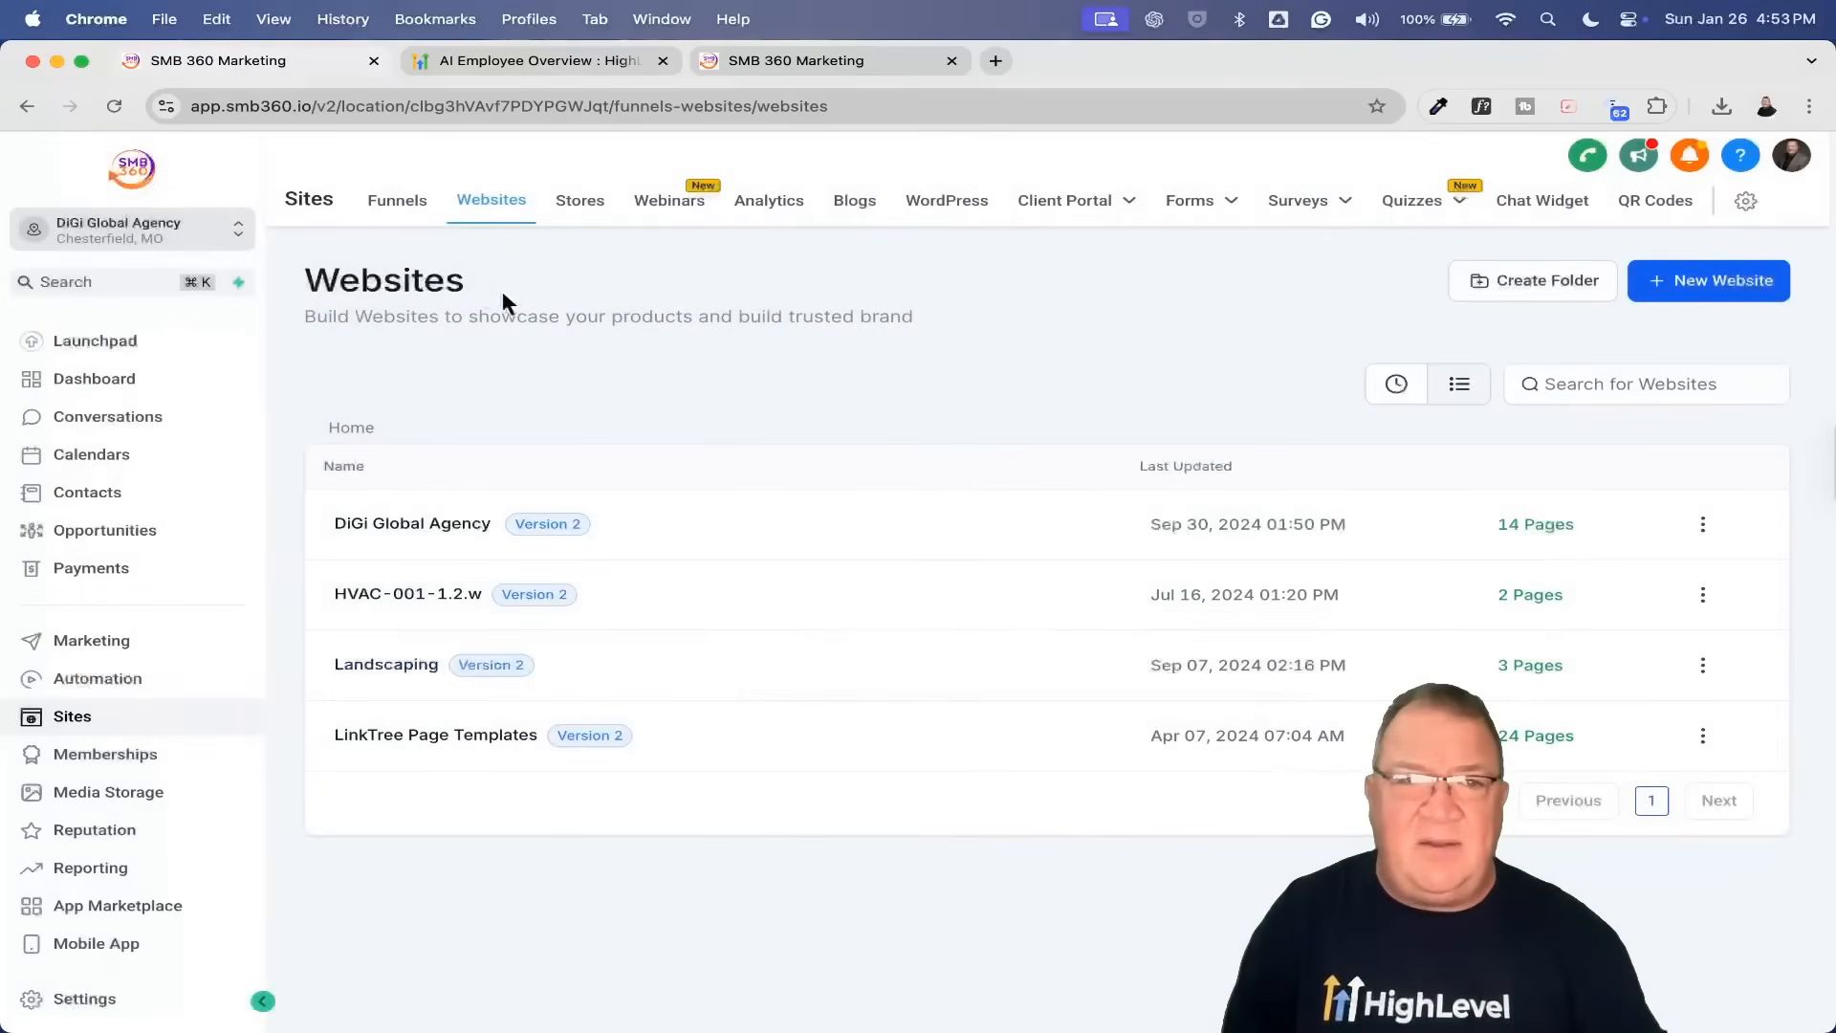
Step: Start a new funnel with Funnel AI and enter DiGi Global Marketing Agency as the business name
{"action": "left_click", "coordinate": [397, 202]}
{"action": "left_click", "coordinate": [1672, 279]}
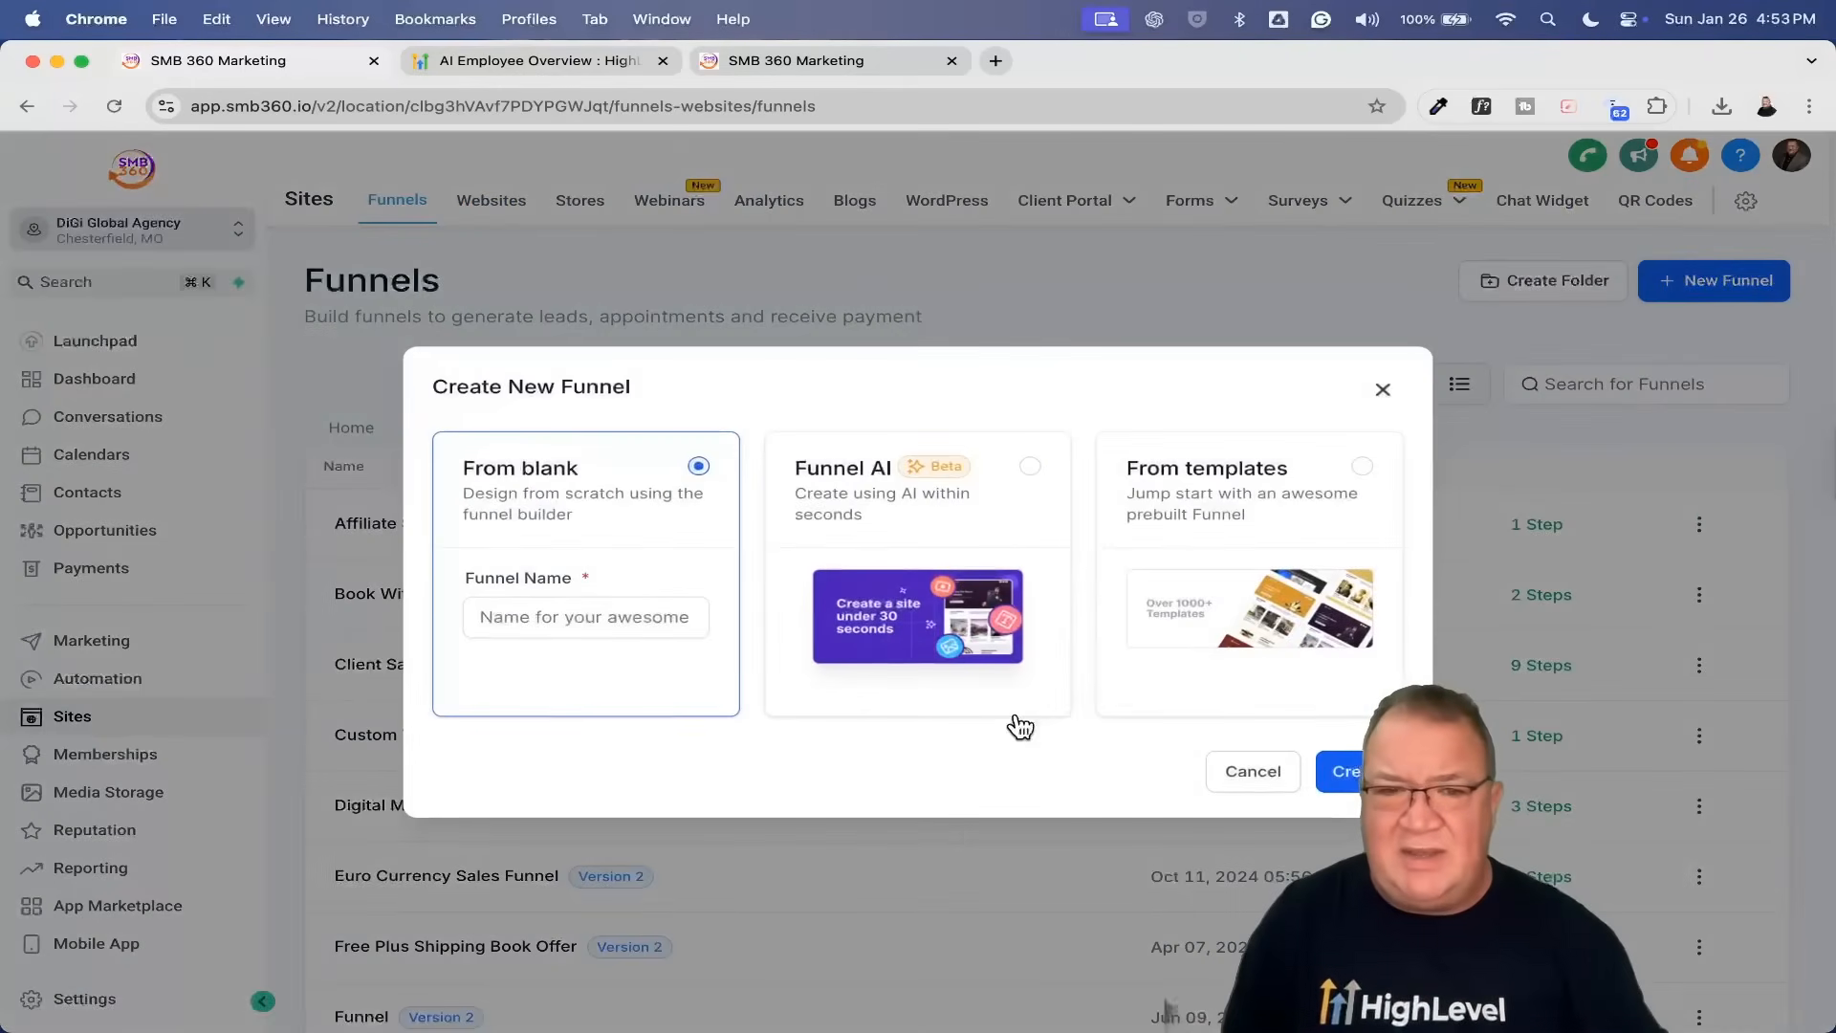
{"action": "left_click", "coordinate": [1030, 465]}
{"action": "left_click", "coordinate": [1339, 773]}
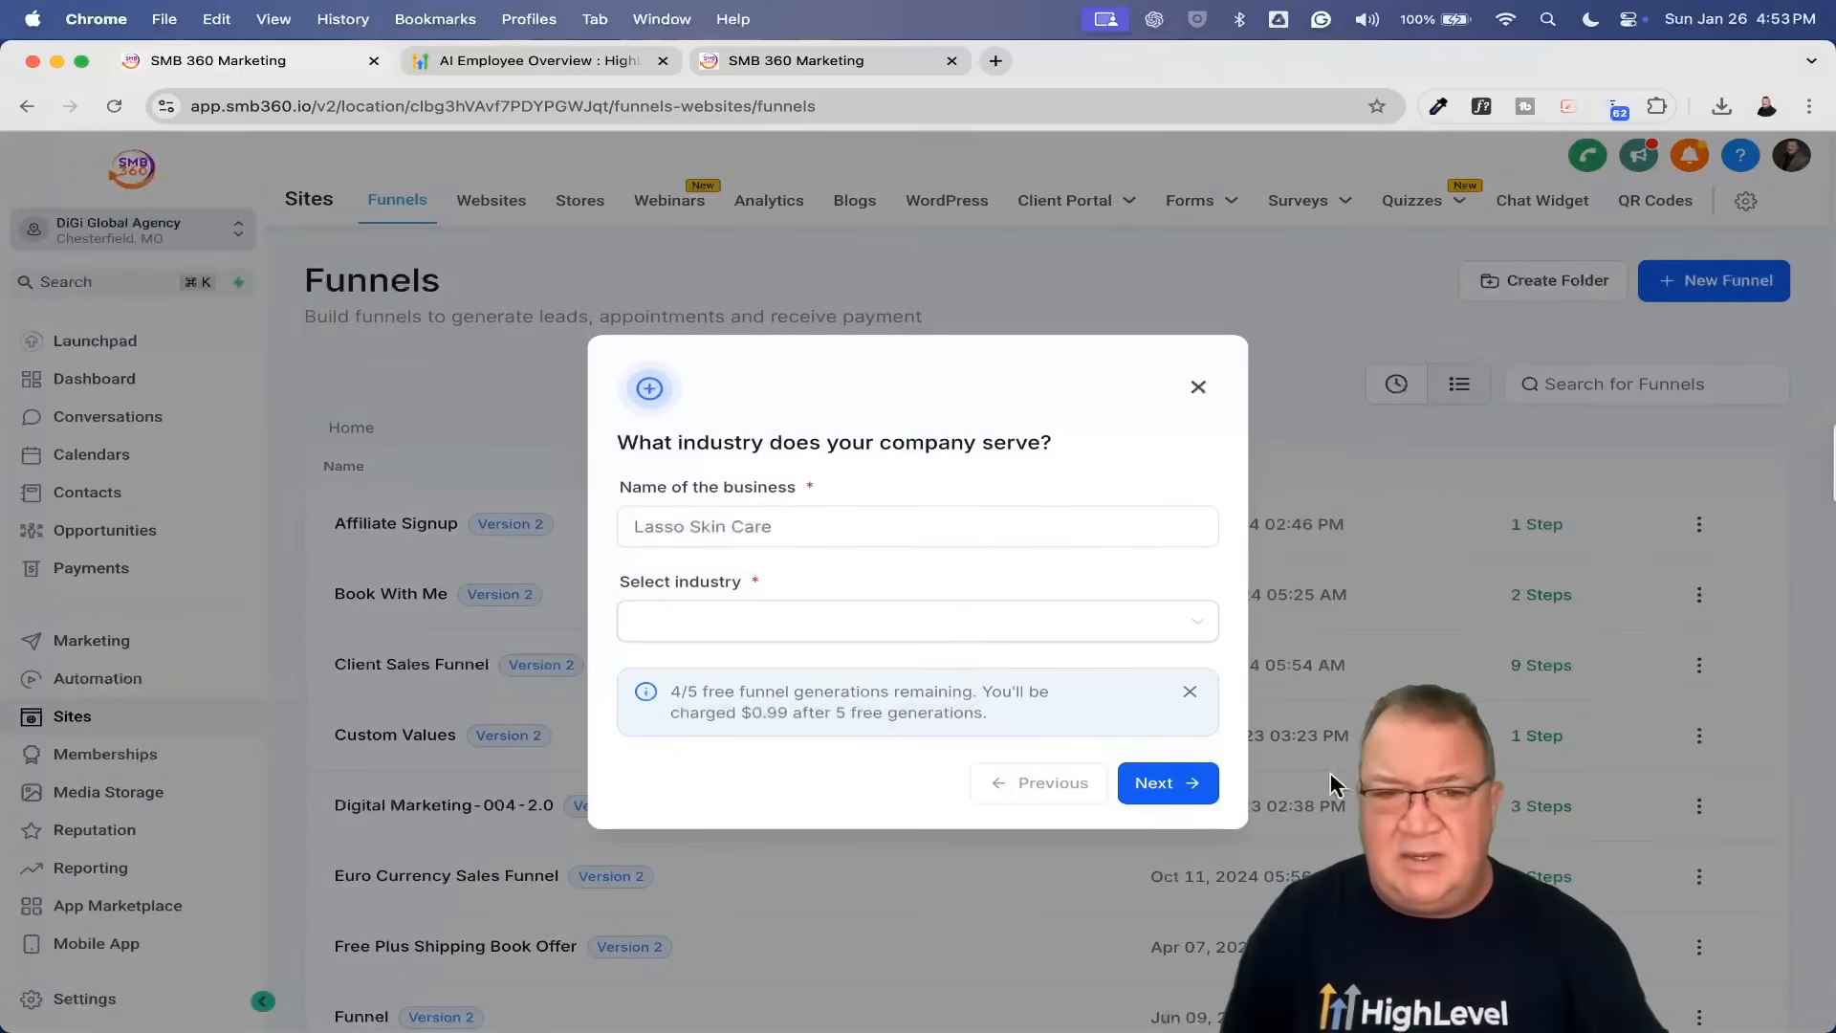
{"action": "left_click", "coordinate": [715, 526]}
{"action": "type", "text": "DiGi Glo"}
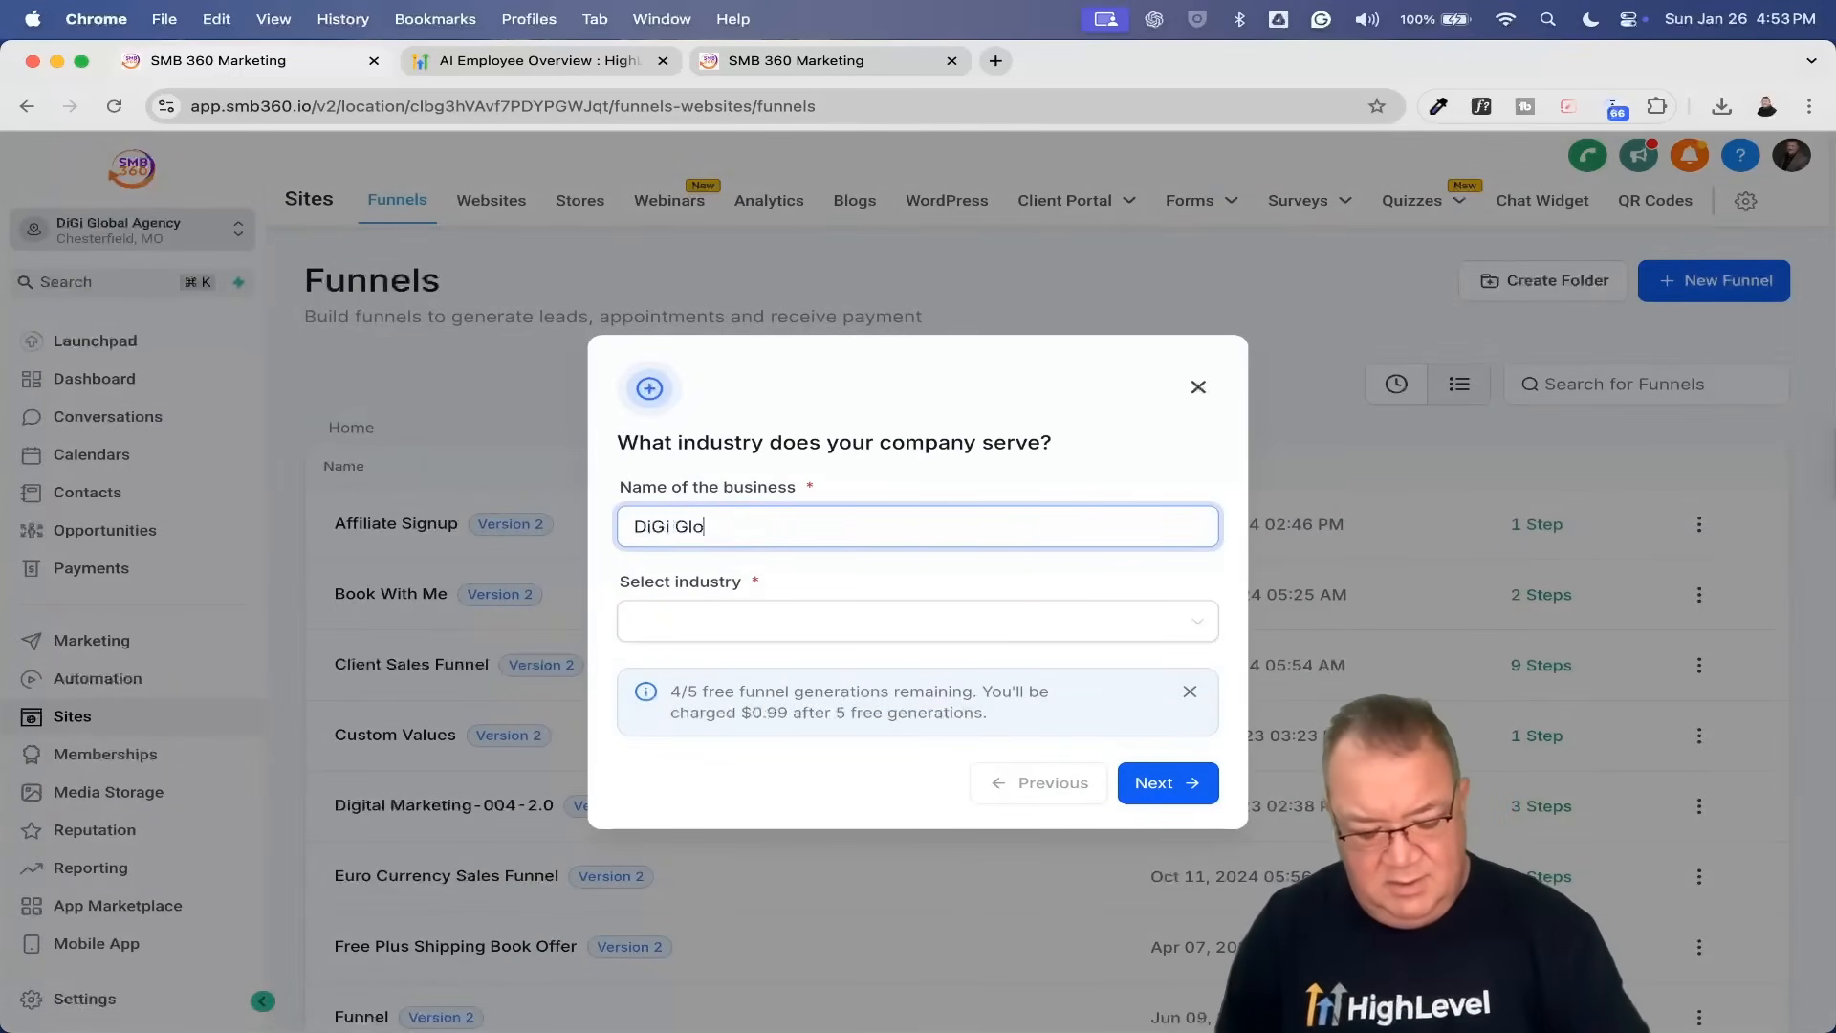
{"action": "type", "text": "bal Mark"}
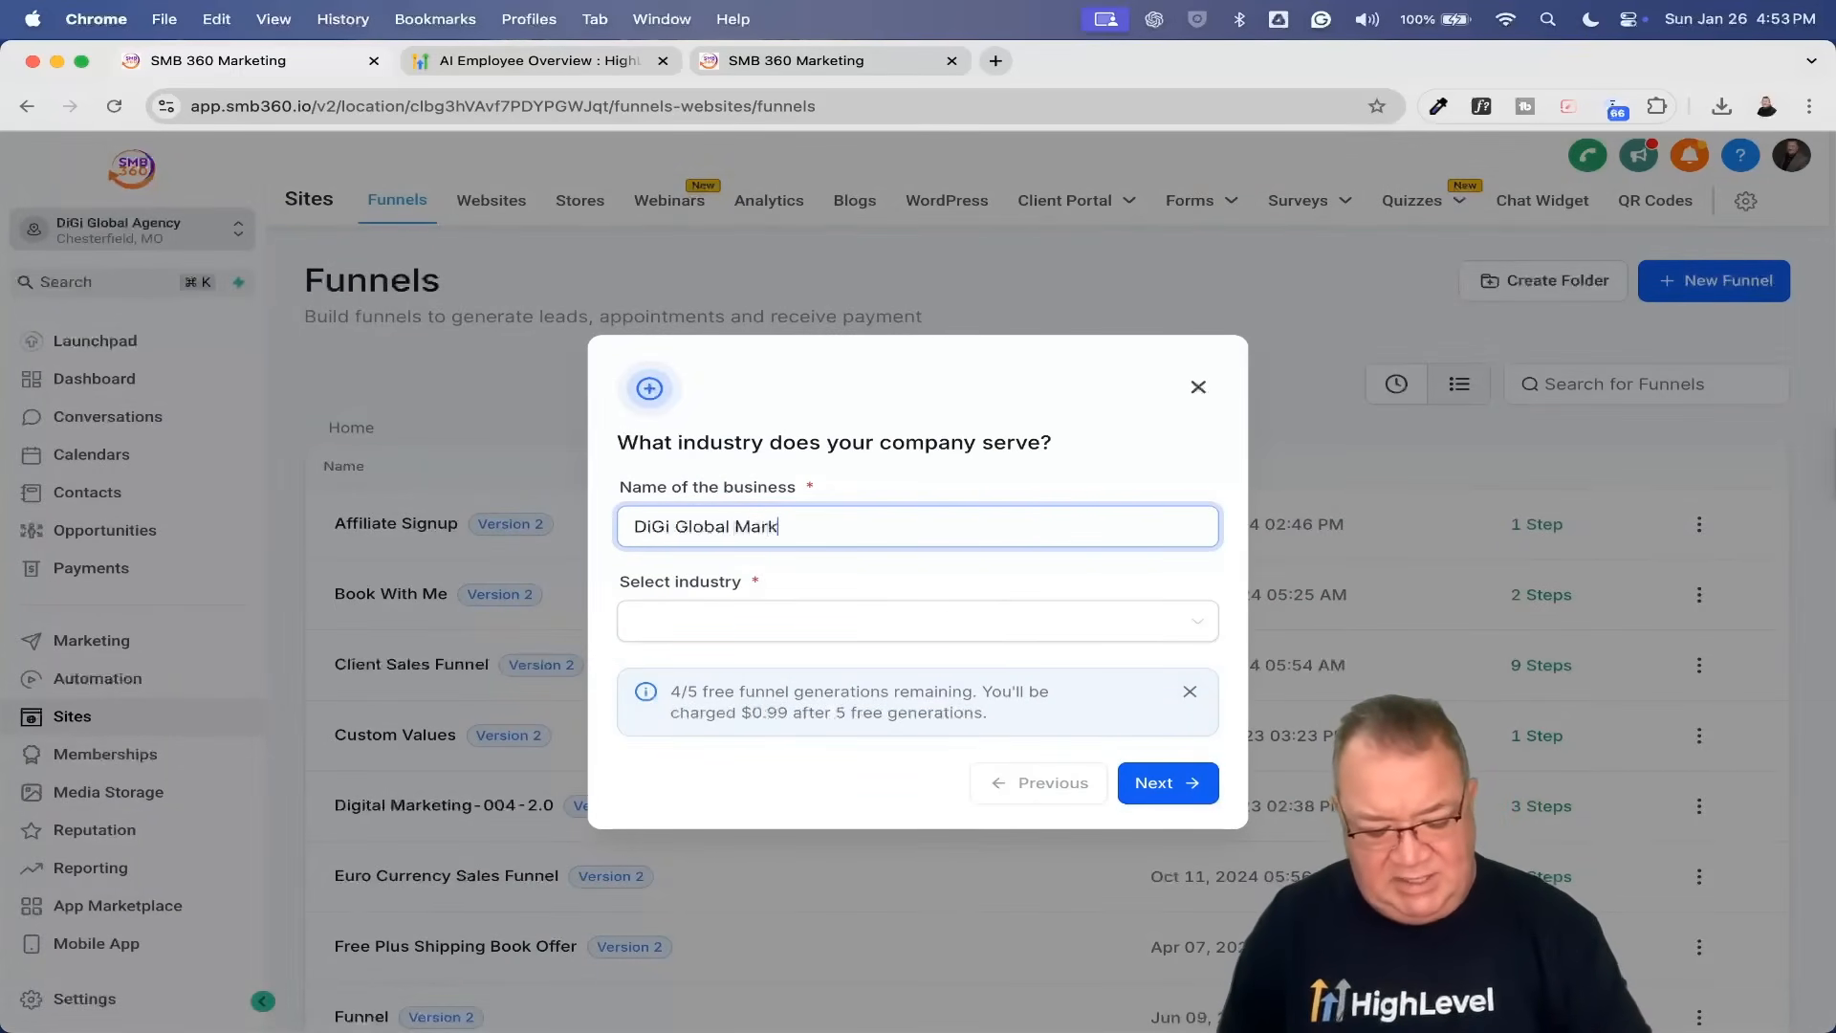
{"action": "type", "text": "eting Agency"}
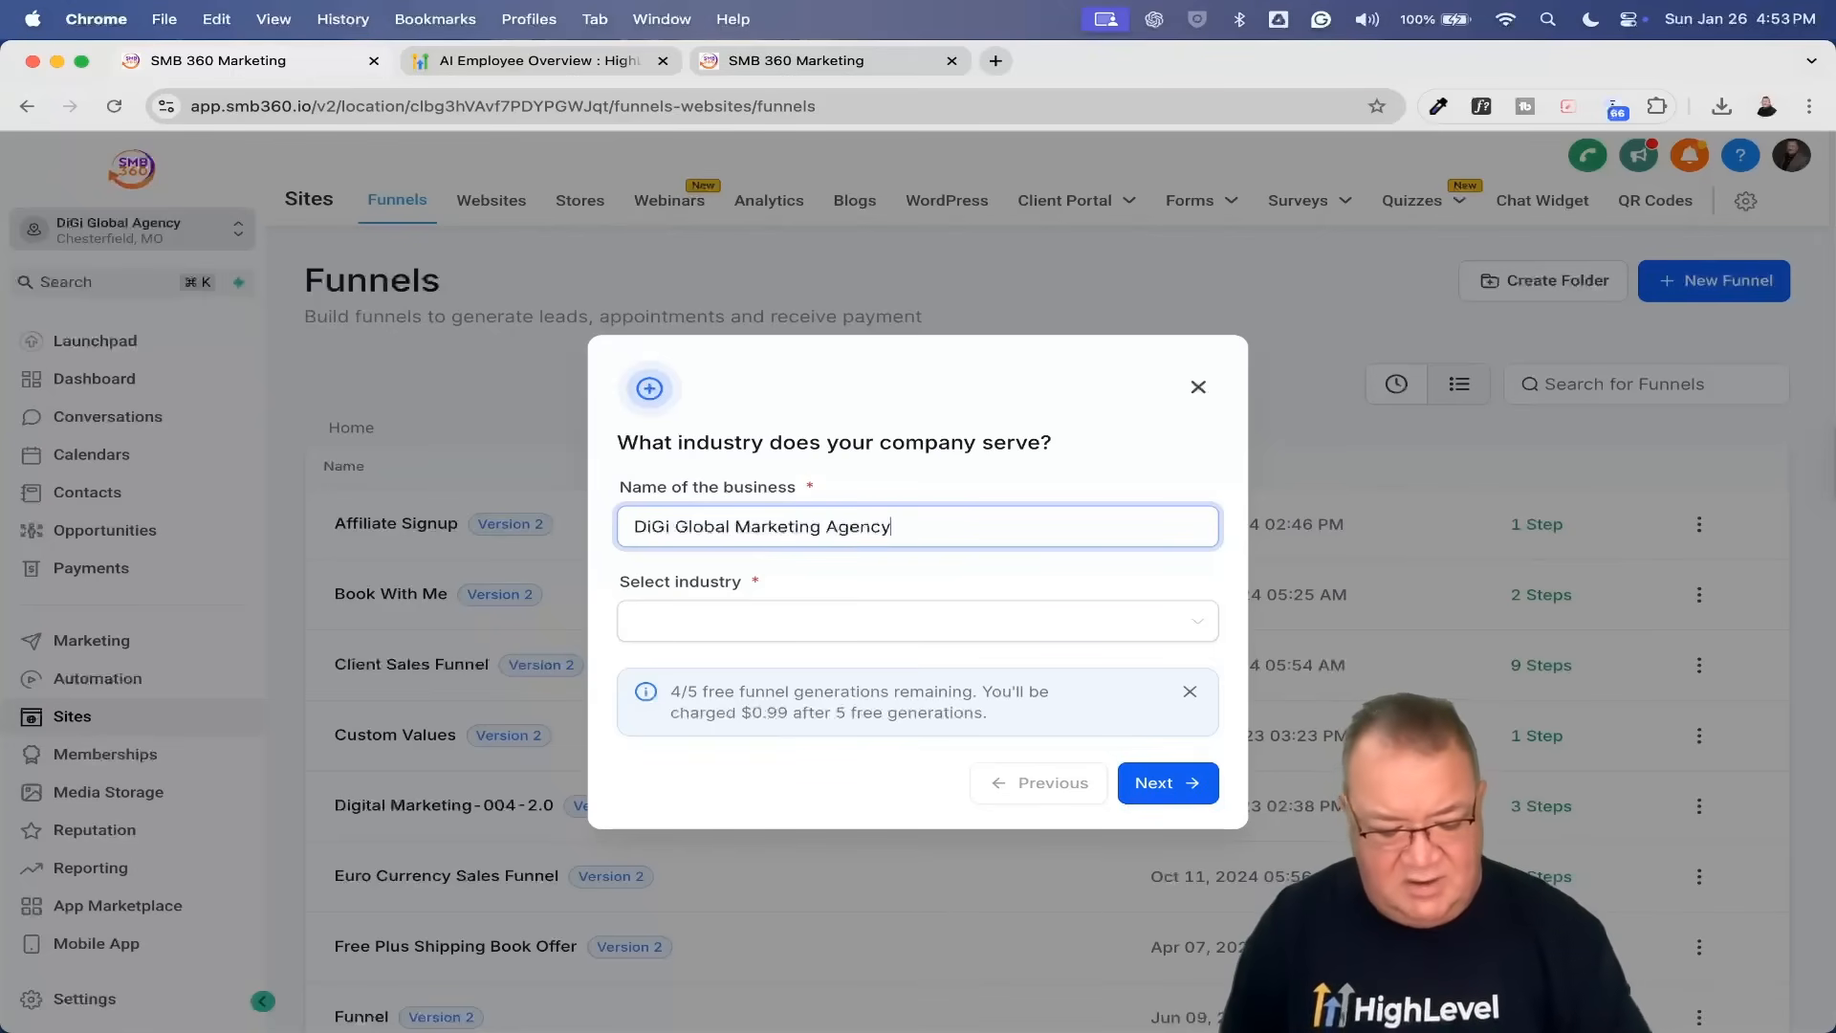
Step: Search the industries for "mark", choose Marketing Agency, and continue to the design preferences
{"action": "left_click", "coordinate": [739, 631]}
{"action": "type", "text": "marr"}
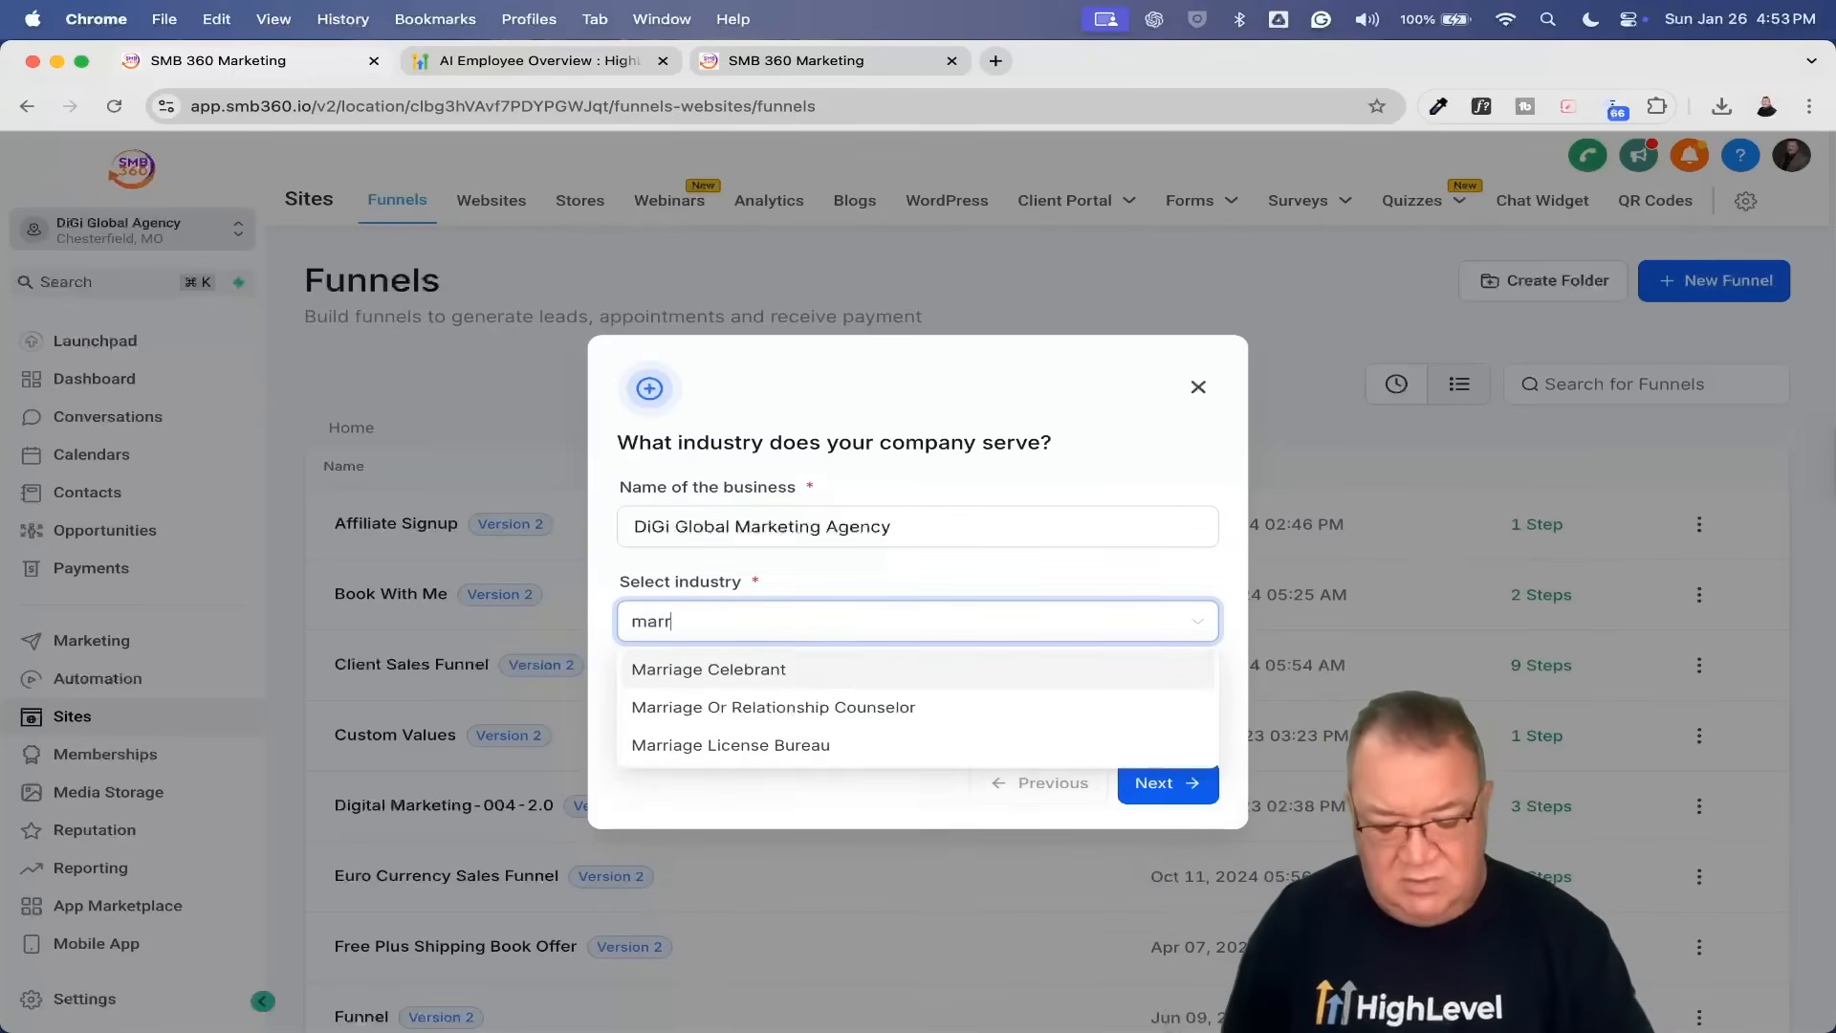
{"action": "key", "text": "BackSpace"}
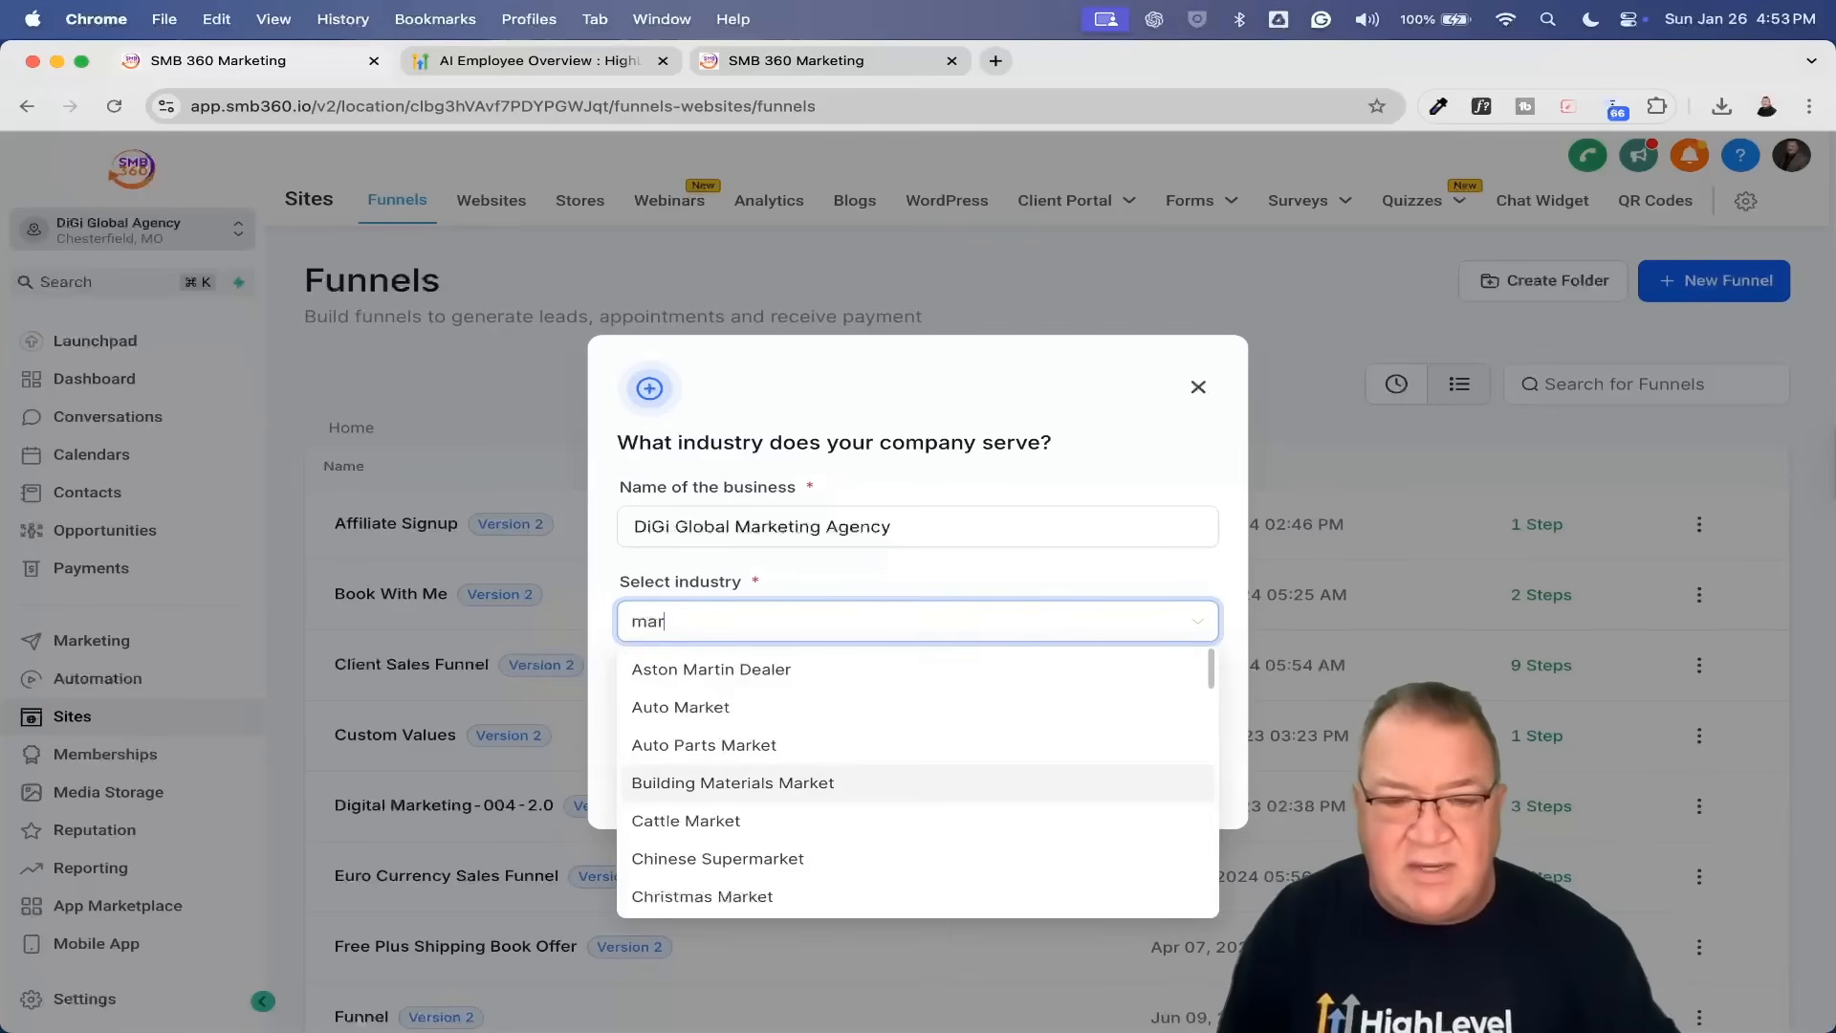
{"action": "type", "text": "k"}
{"action": "scroll", "coordinate": [842, 799], "scroll_direction": "down", "scroll_amount": 3}
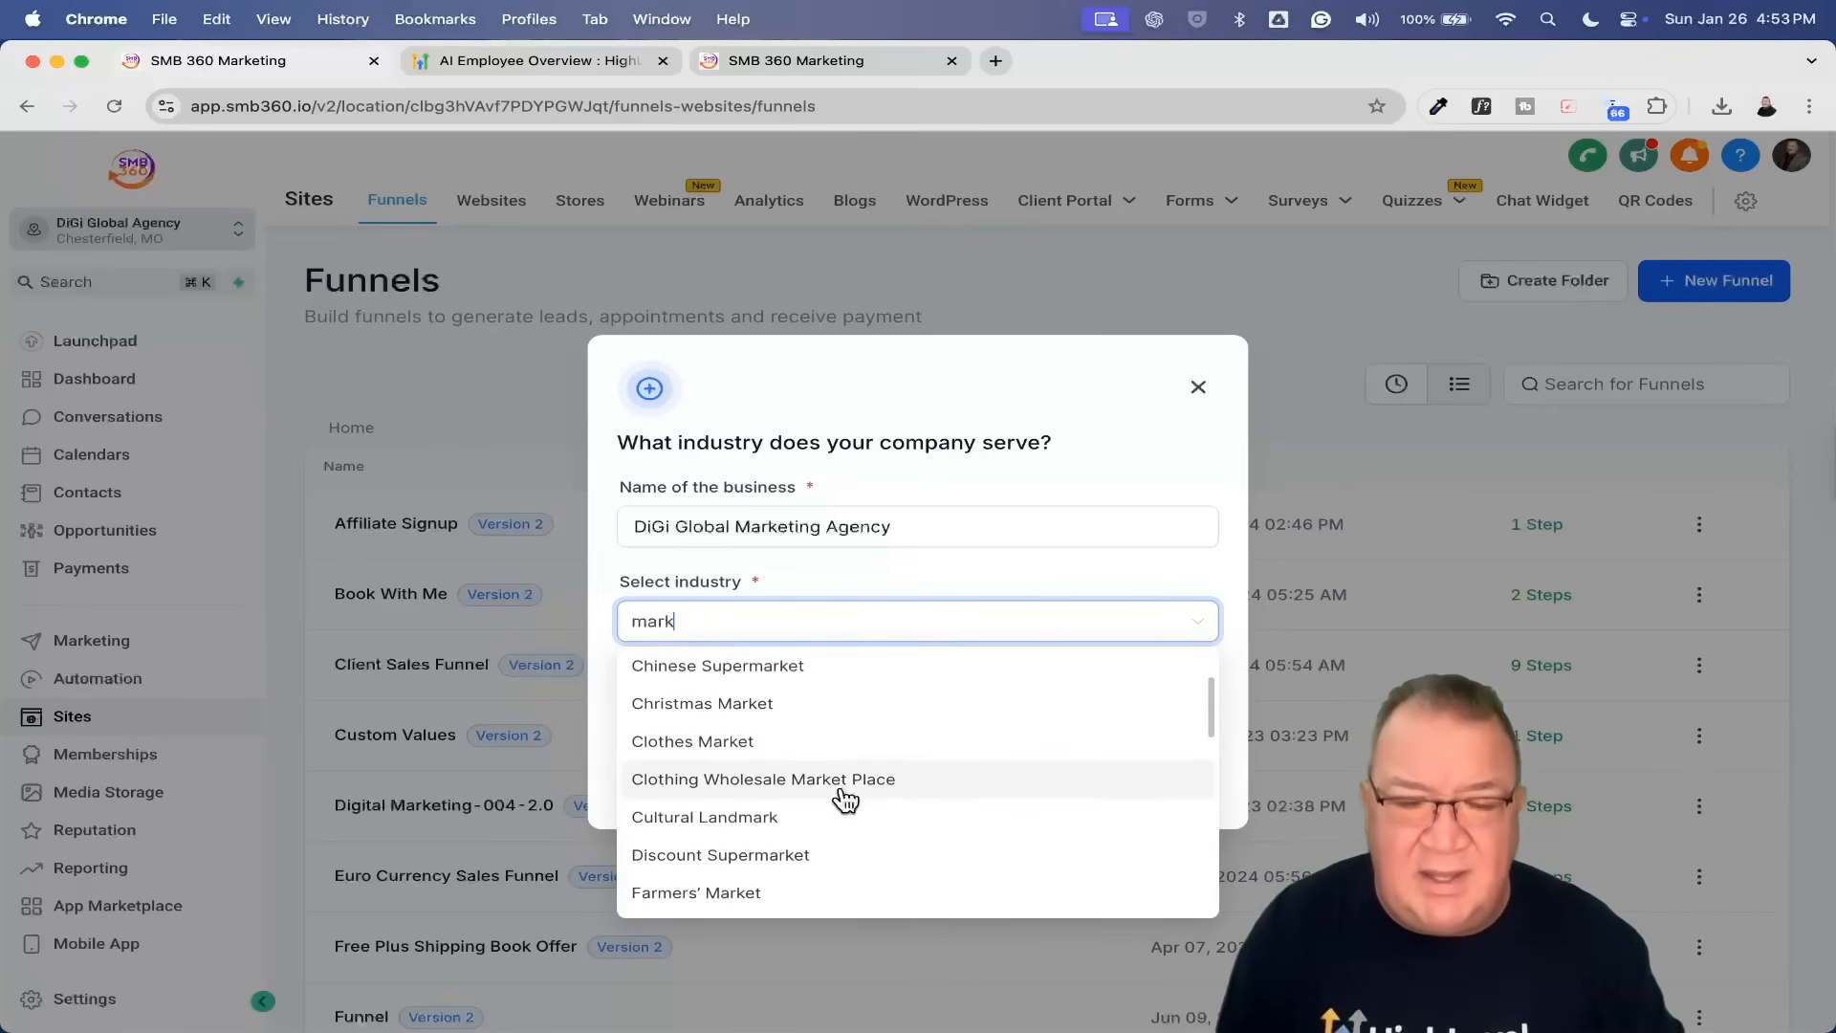
{"action": "scroll", "coordinate": [846, 800], "scroll_direction": "down", "scroll_amount": 5}
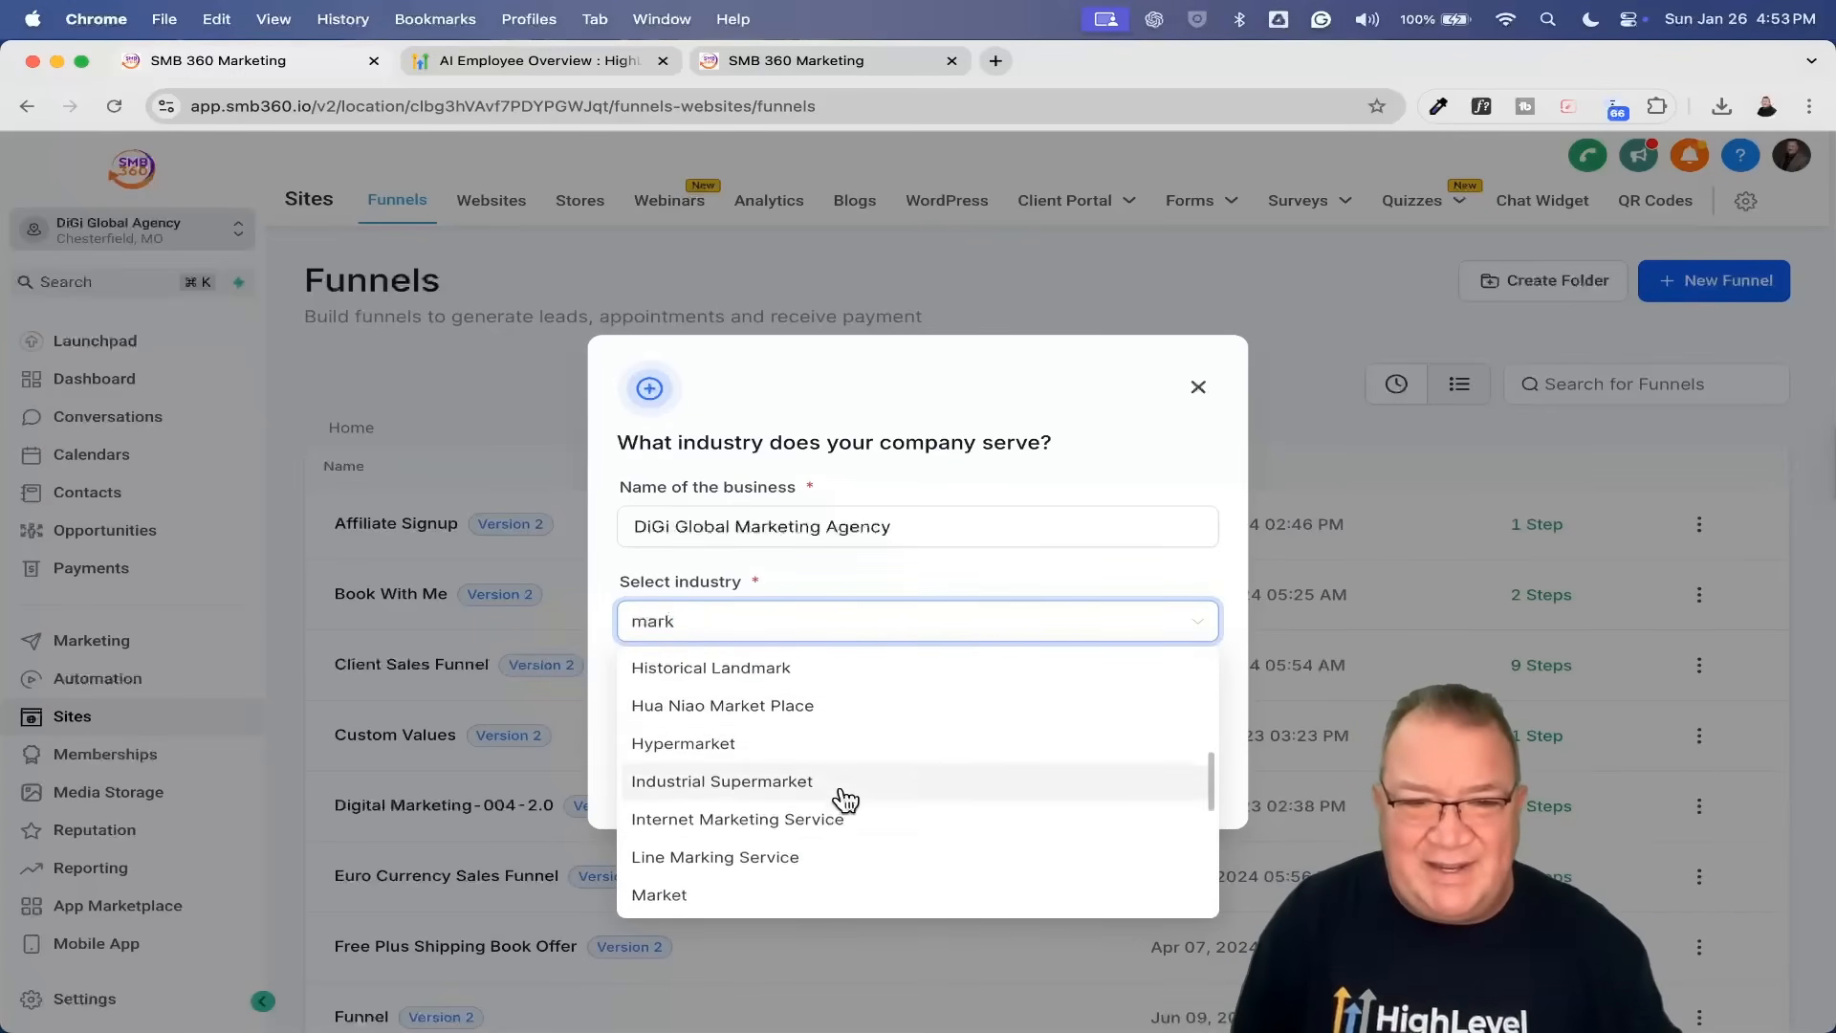
{"action": "scroll", "coordinate": [783, 750], "scroll_direction": "up", "scroll_amount": 3}
{"action": "scroll", "coordinate": [784, 748], "scroll_direction": "up", "scroll_amount": 5}
{"action": "scroll", "coordinate": [784, 748], "scroll_direction": "down", "scroll_amount": 2}
{"action": "scroll", "coordinate": [785, 748], "scroll_direction": "down", "scroll_amount": 10}
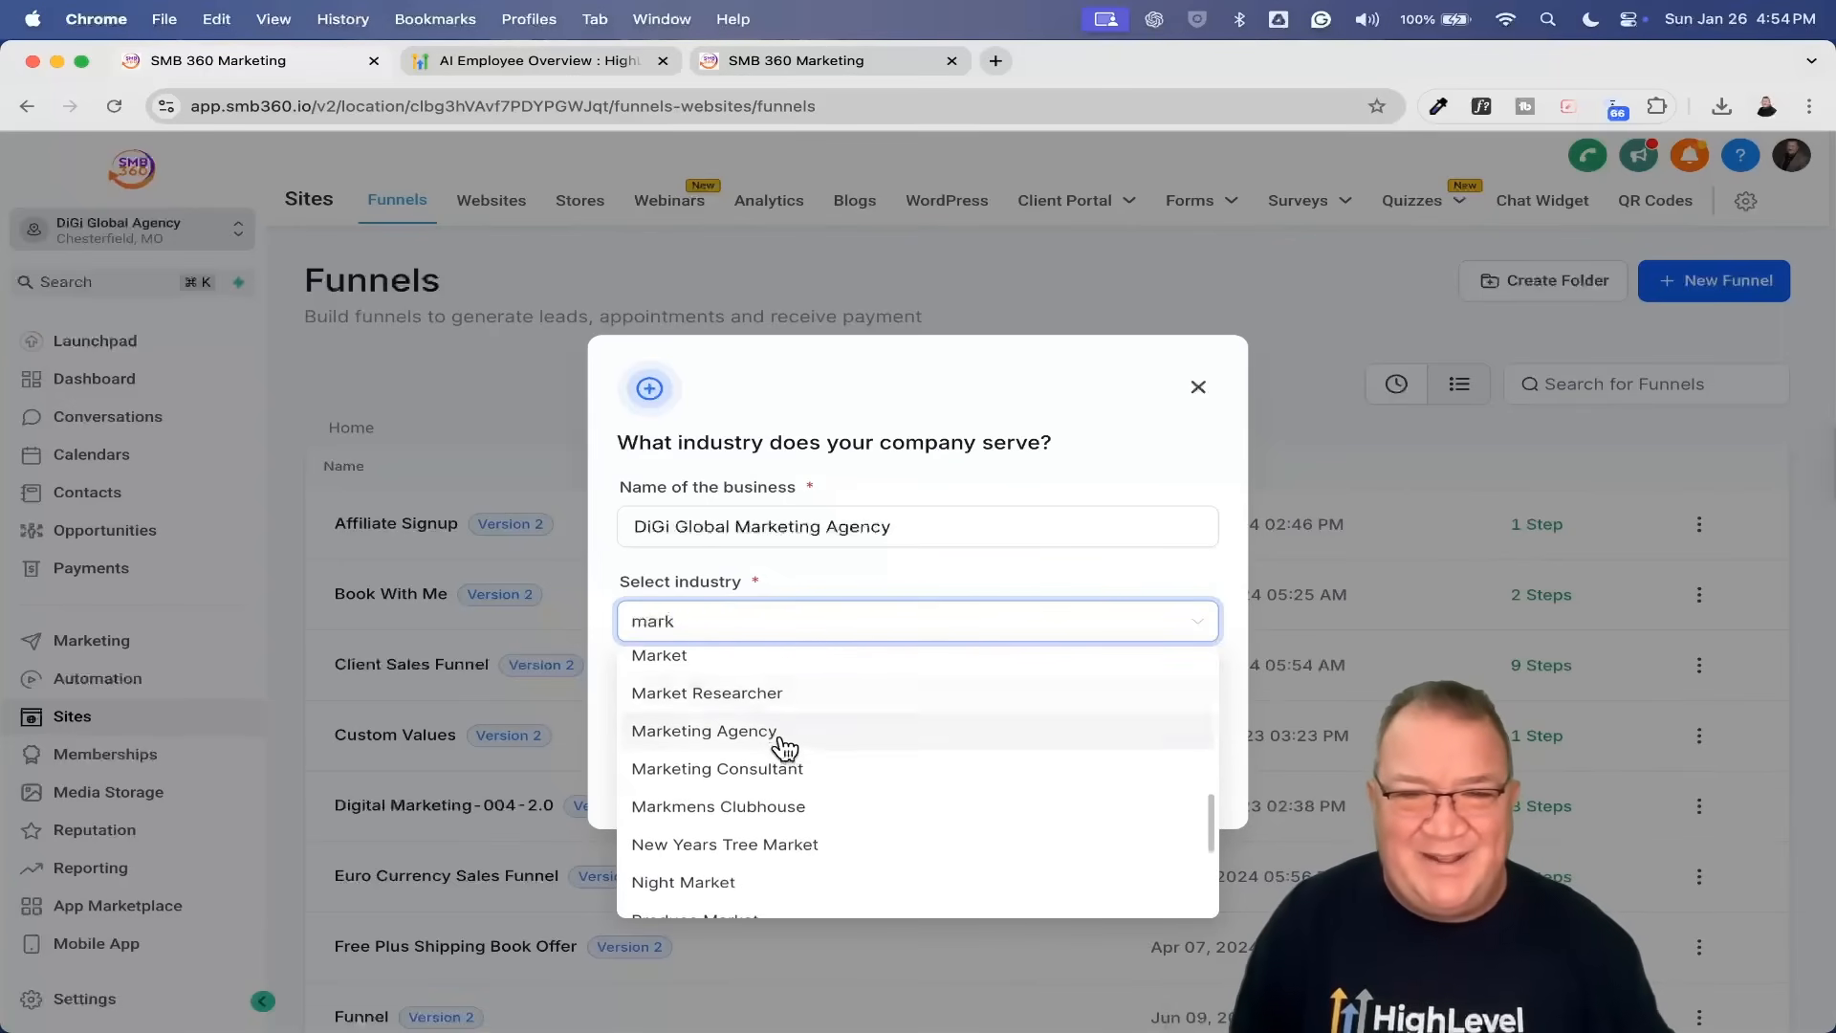
{"action": "left_click", "coordinate": [784, 748]}
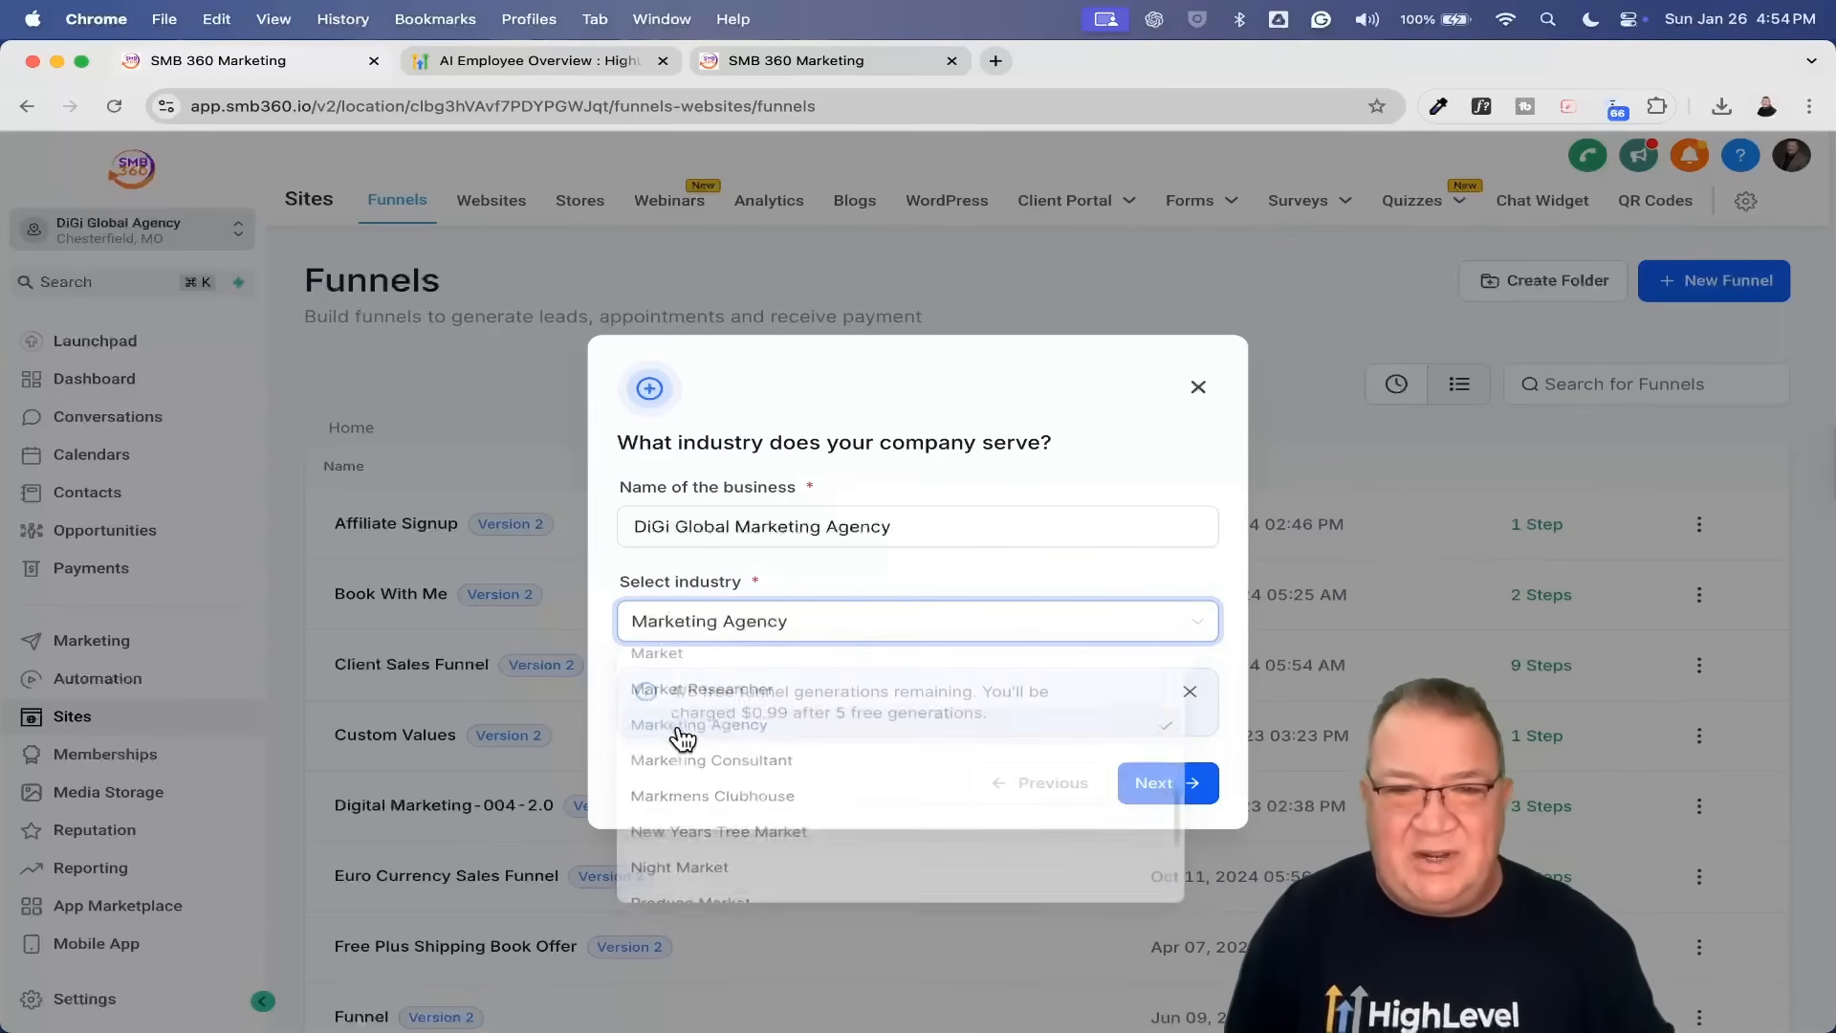
{"action": "left_click", "coordinate": [1191, 788]}
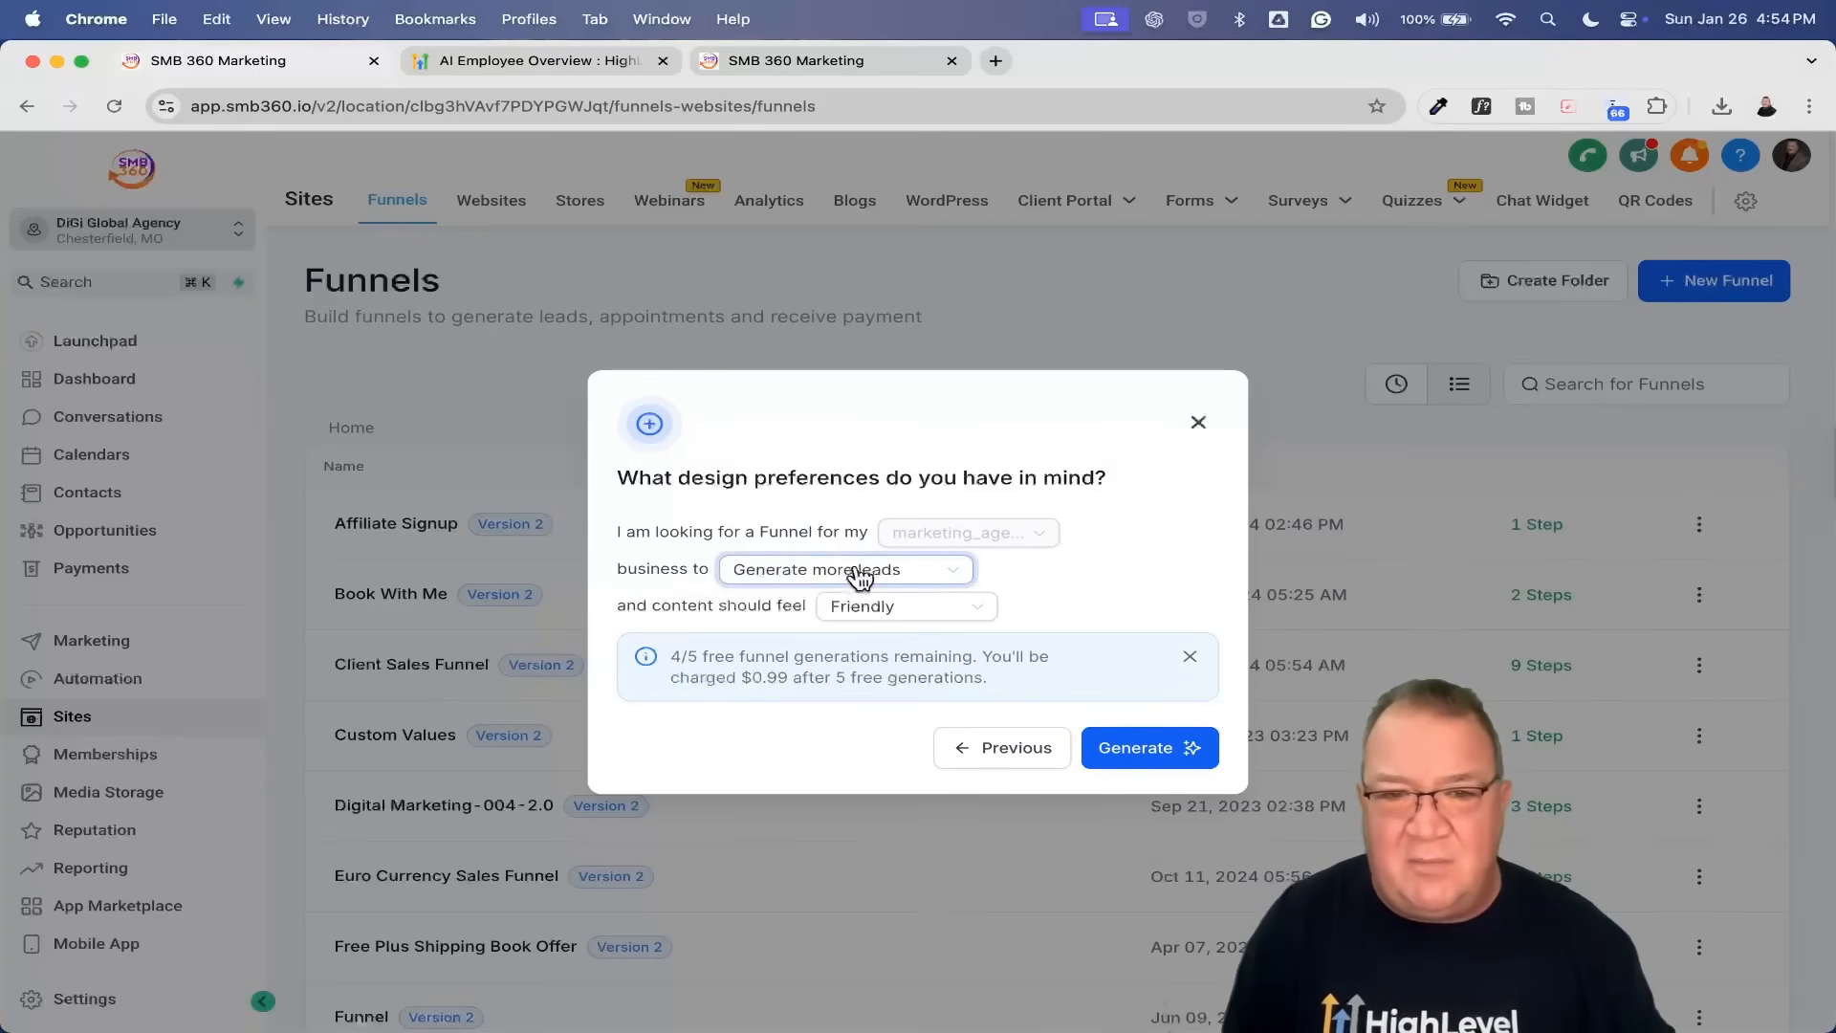
Step: Set the funnel's purpose to Get more appointments and its content tone to Humoruous, and generate the funnel
{"action": "left_click", "coordinate": [911, 572]}
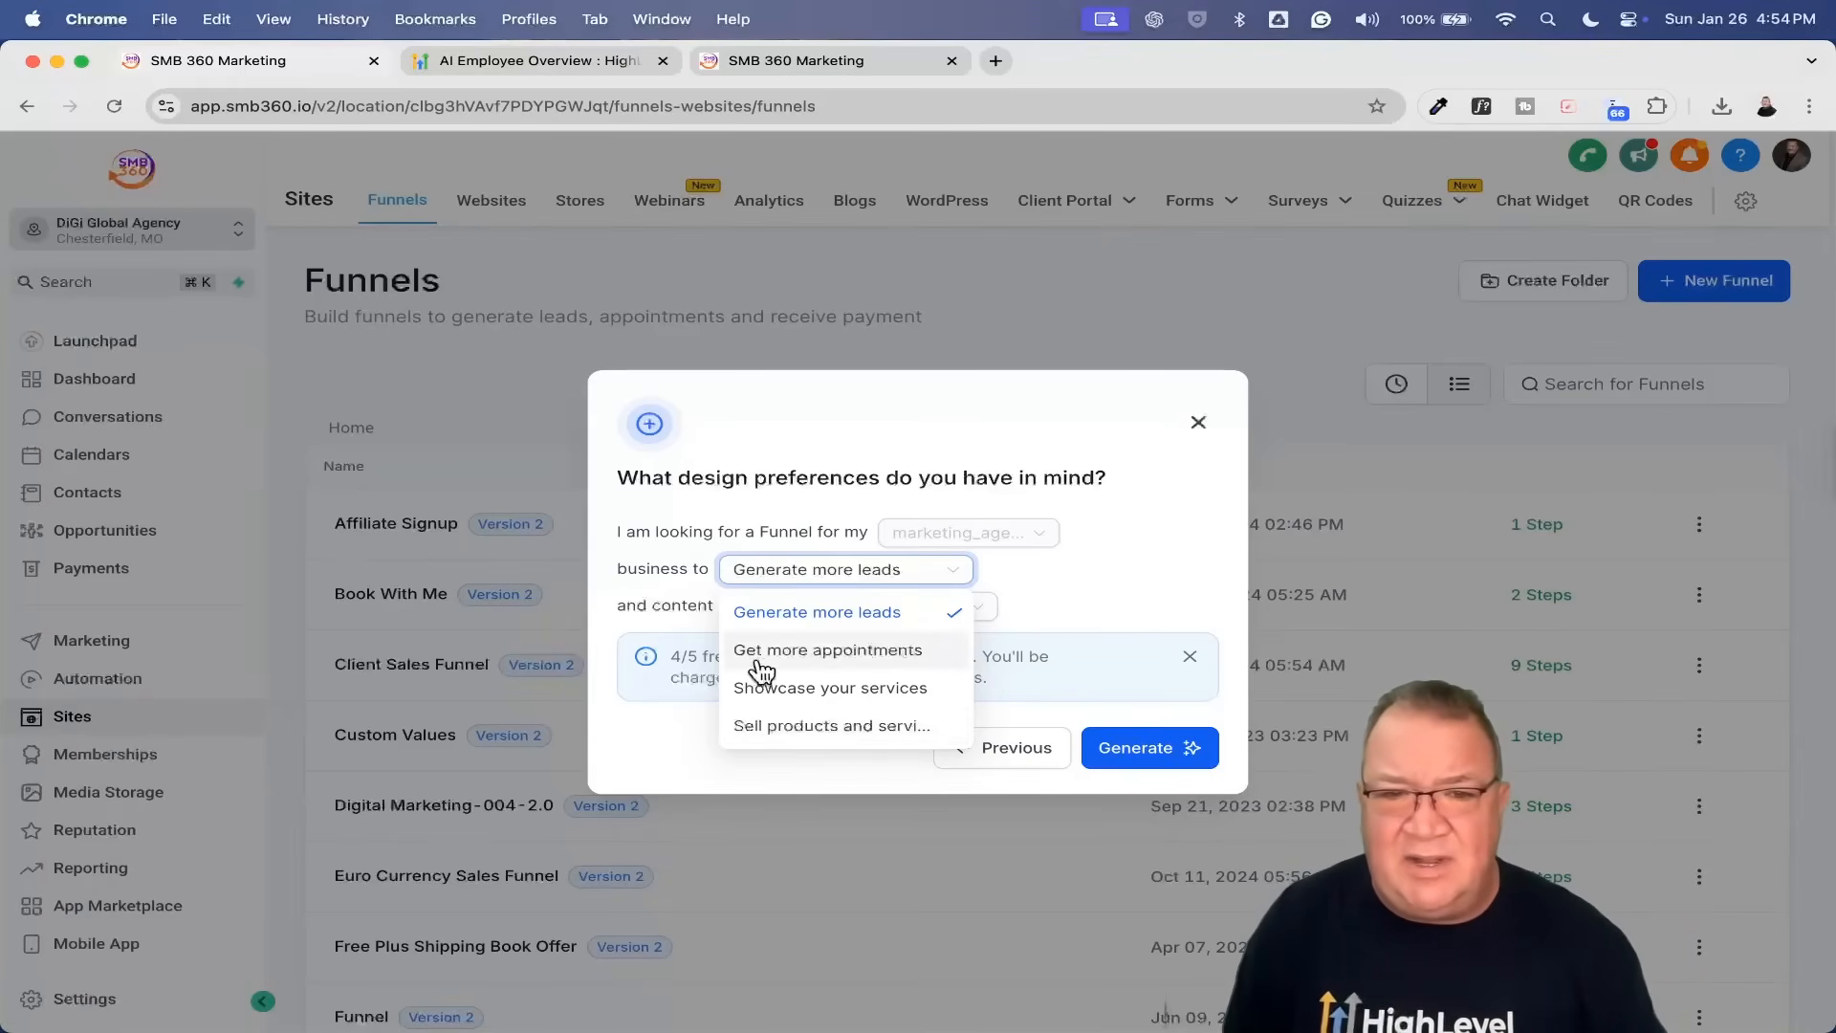
{"action": "left_click", "coordinate": [828, 653]}
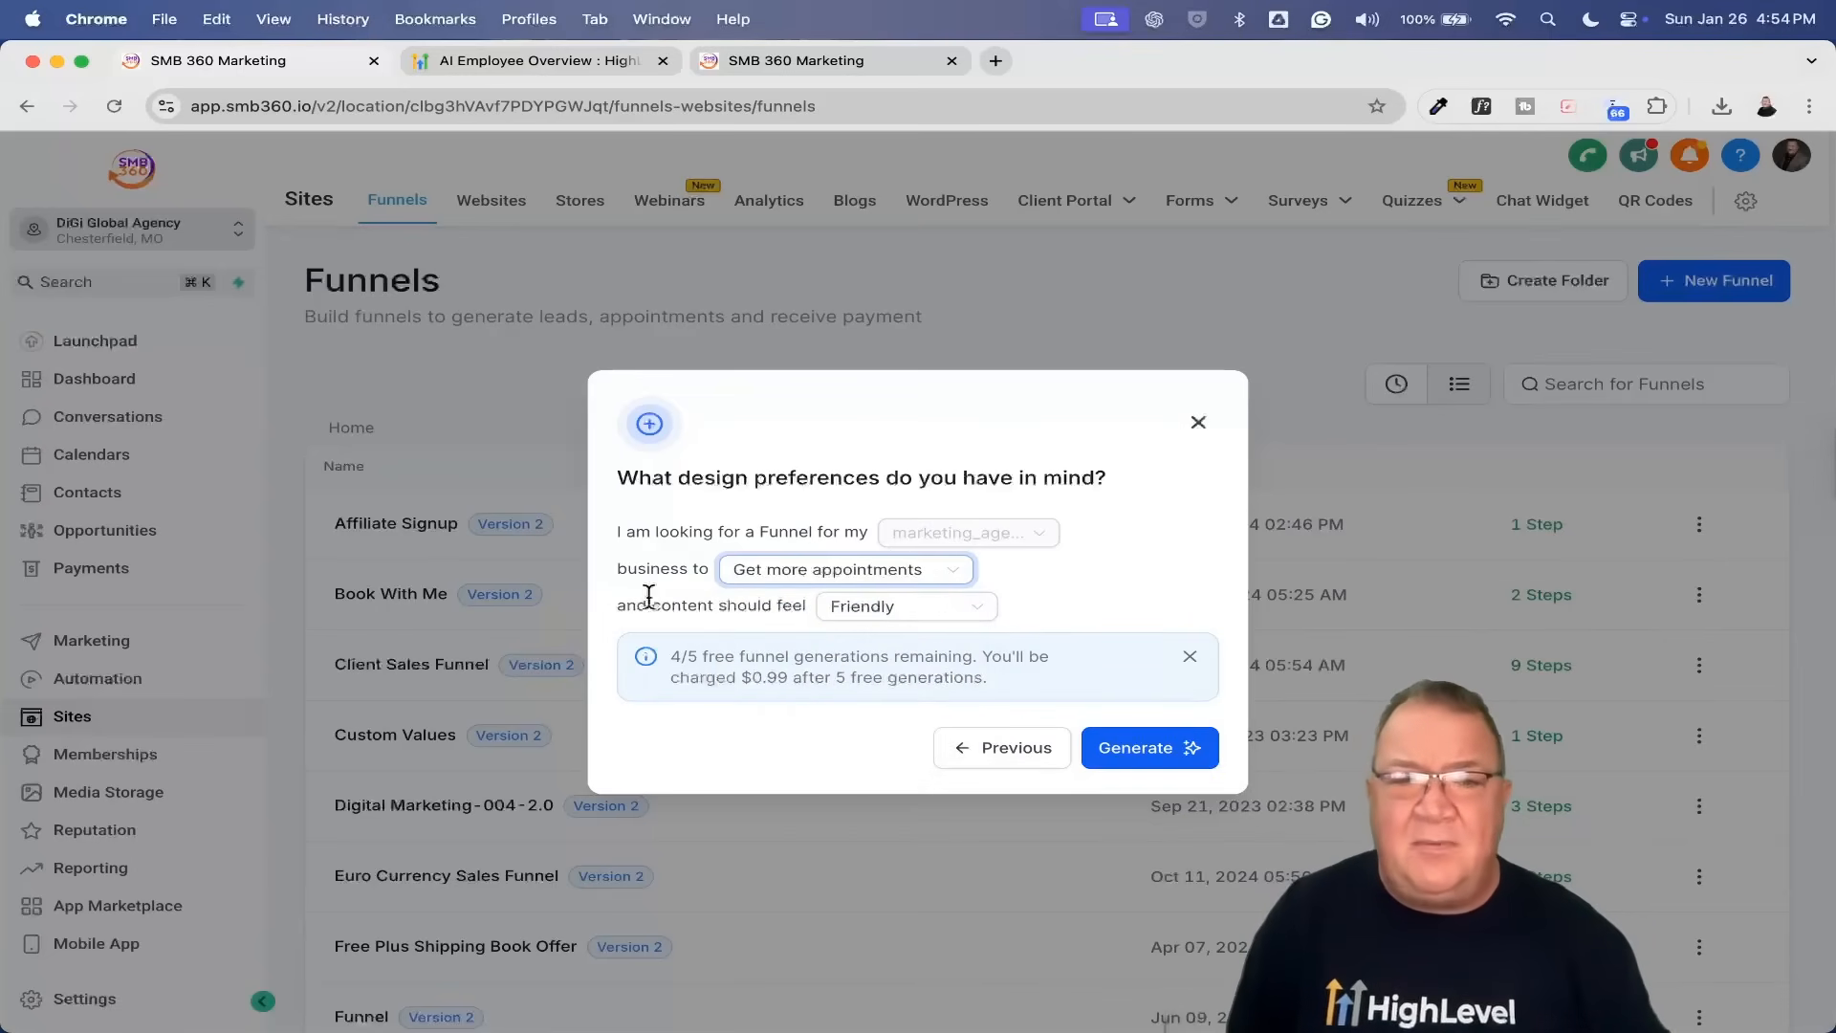
{"action": "left_click", "coordinate": [983, 608]}
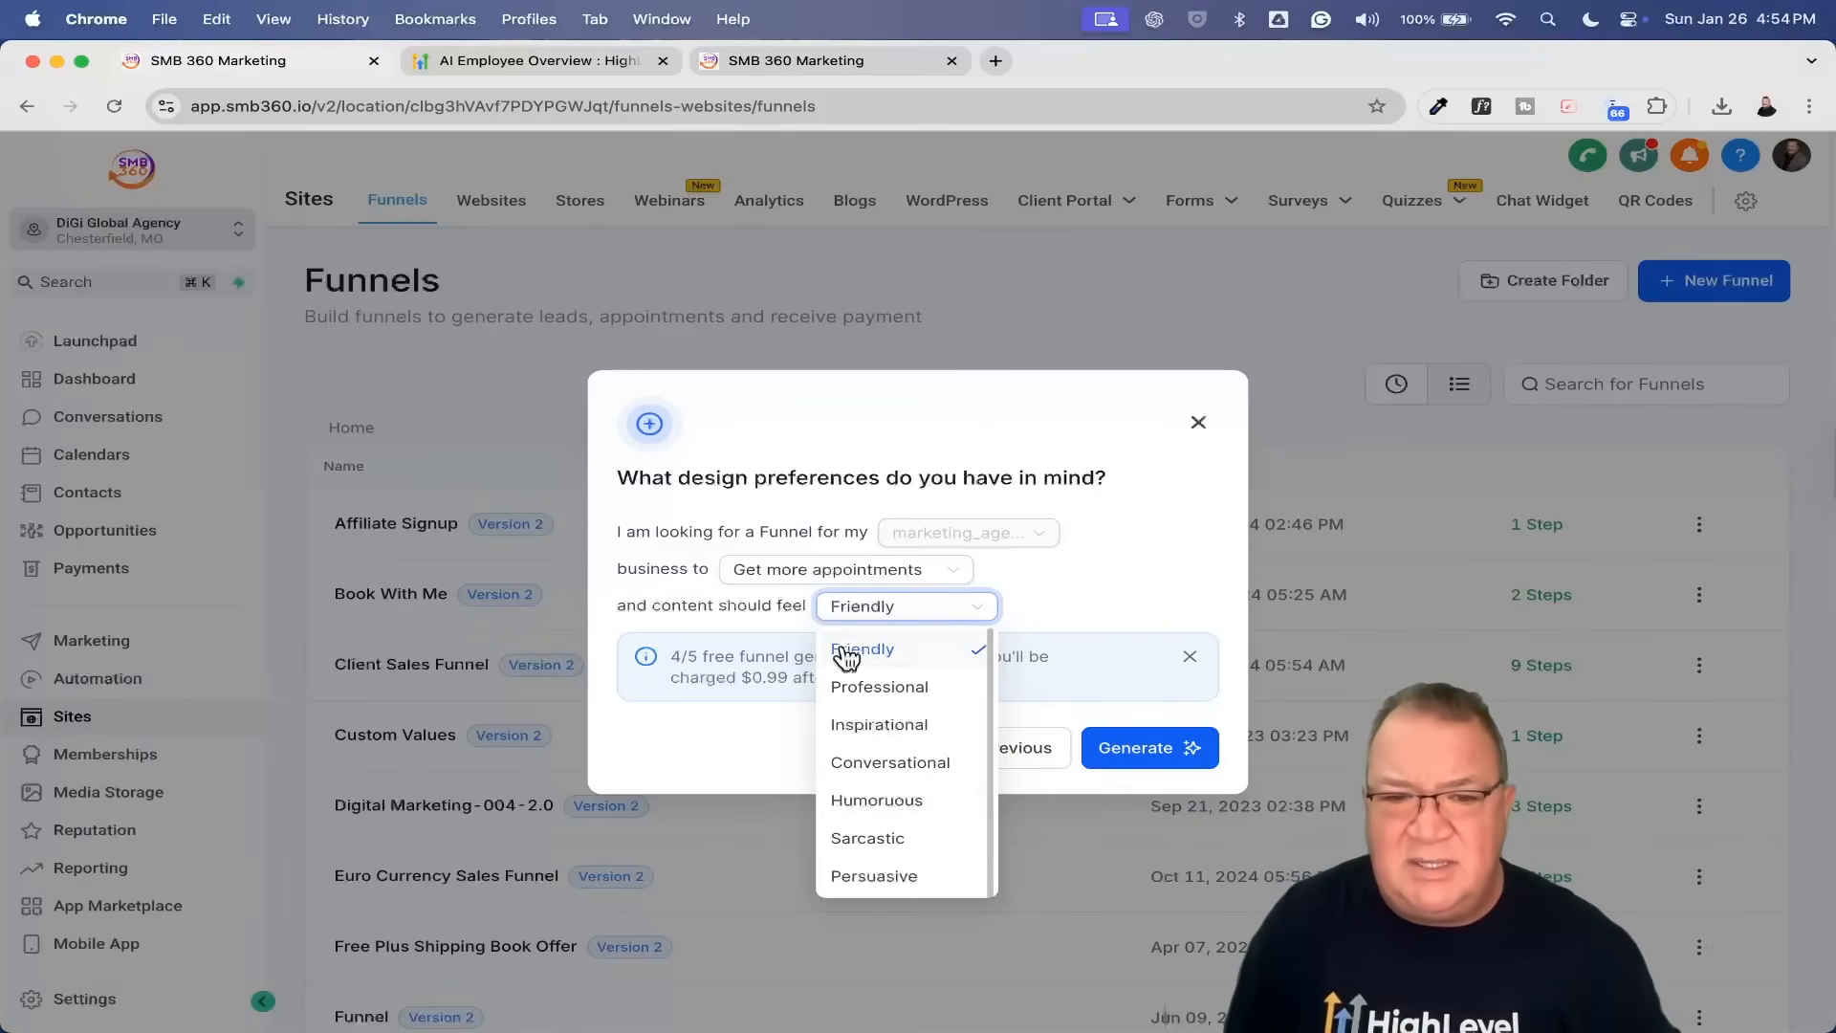
{"action": "left_click", "coordinate": [895, 802]}
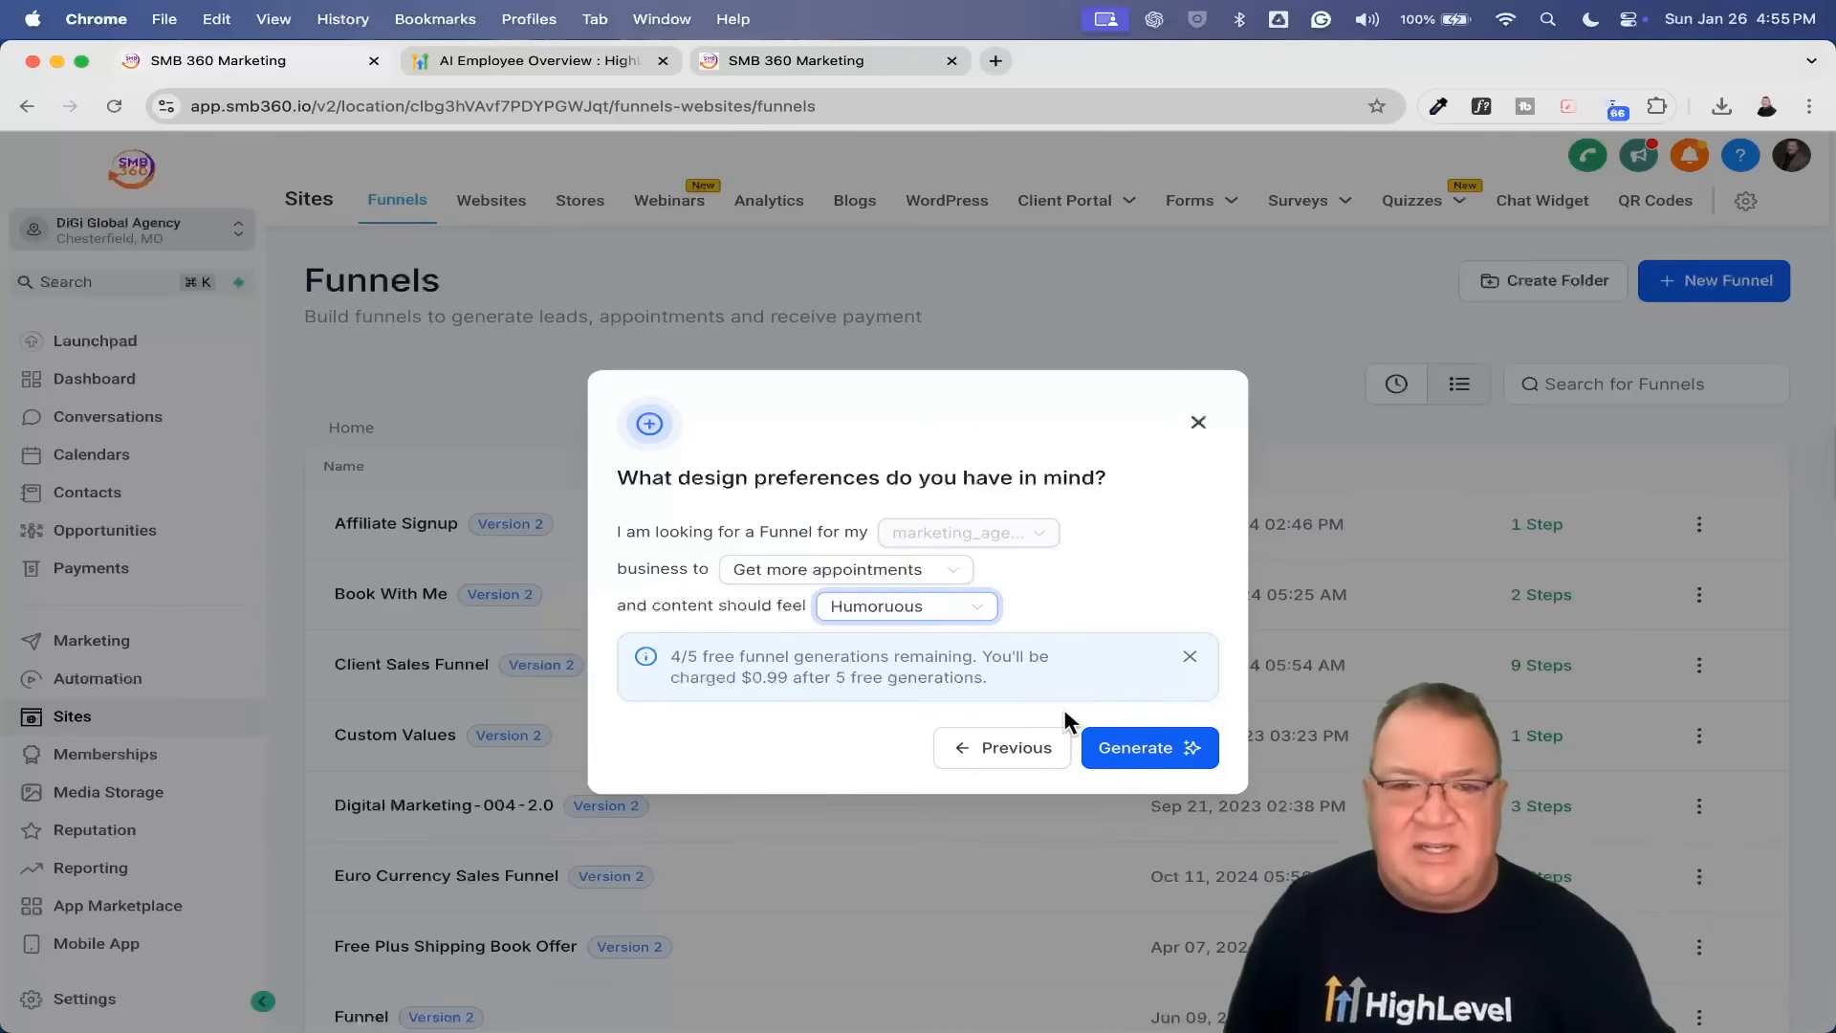
{"action": "left_click", "coordinate": [1137, 757]}
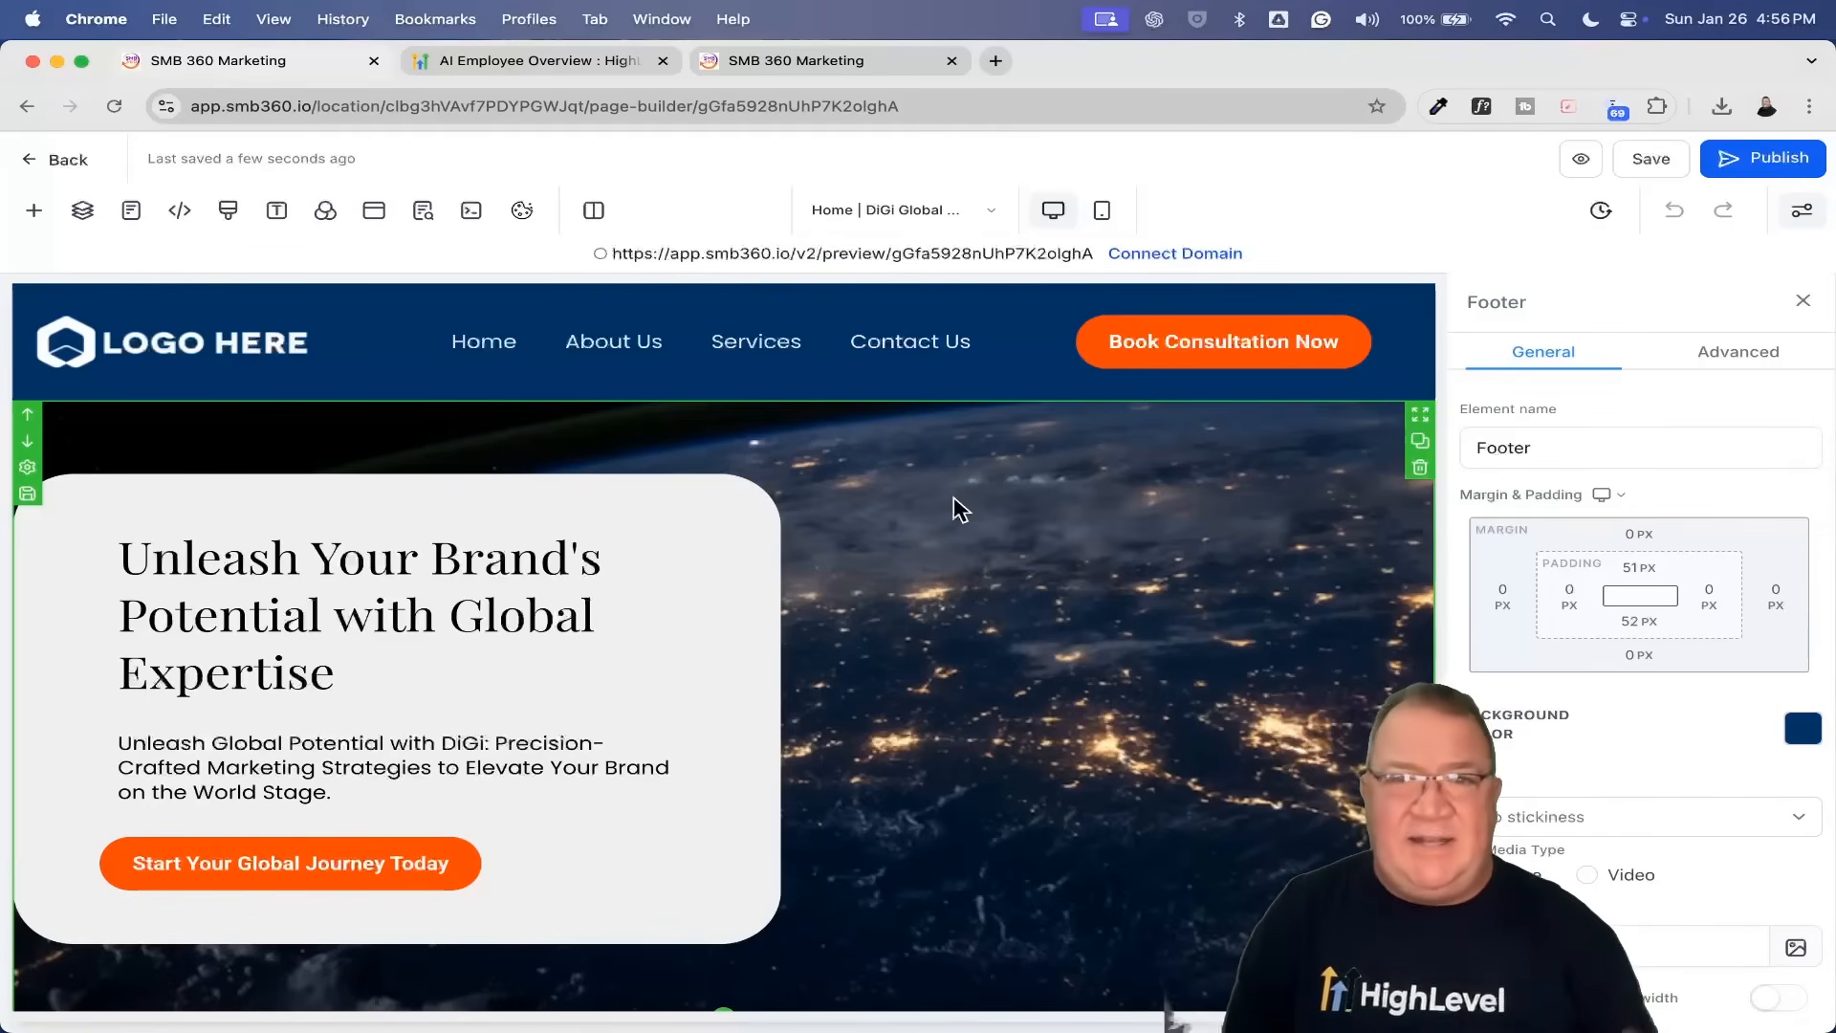
Step: Look over the generated home page in the page builder from the hero section to the footer
{"action": "scroll", "coordinate": [1194, 574], "scroll_direction": "down", "scroll_amount": 10}
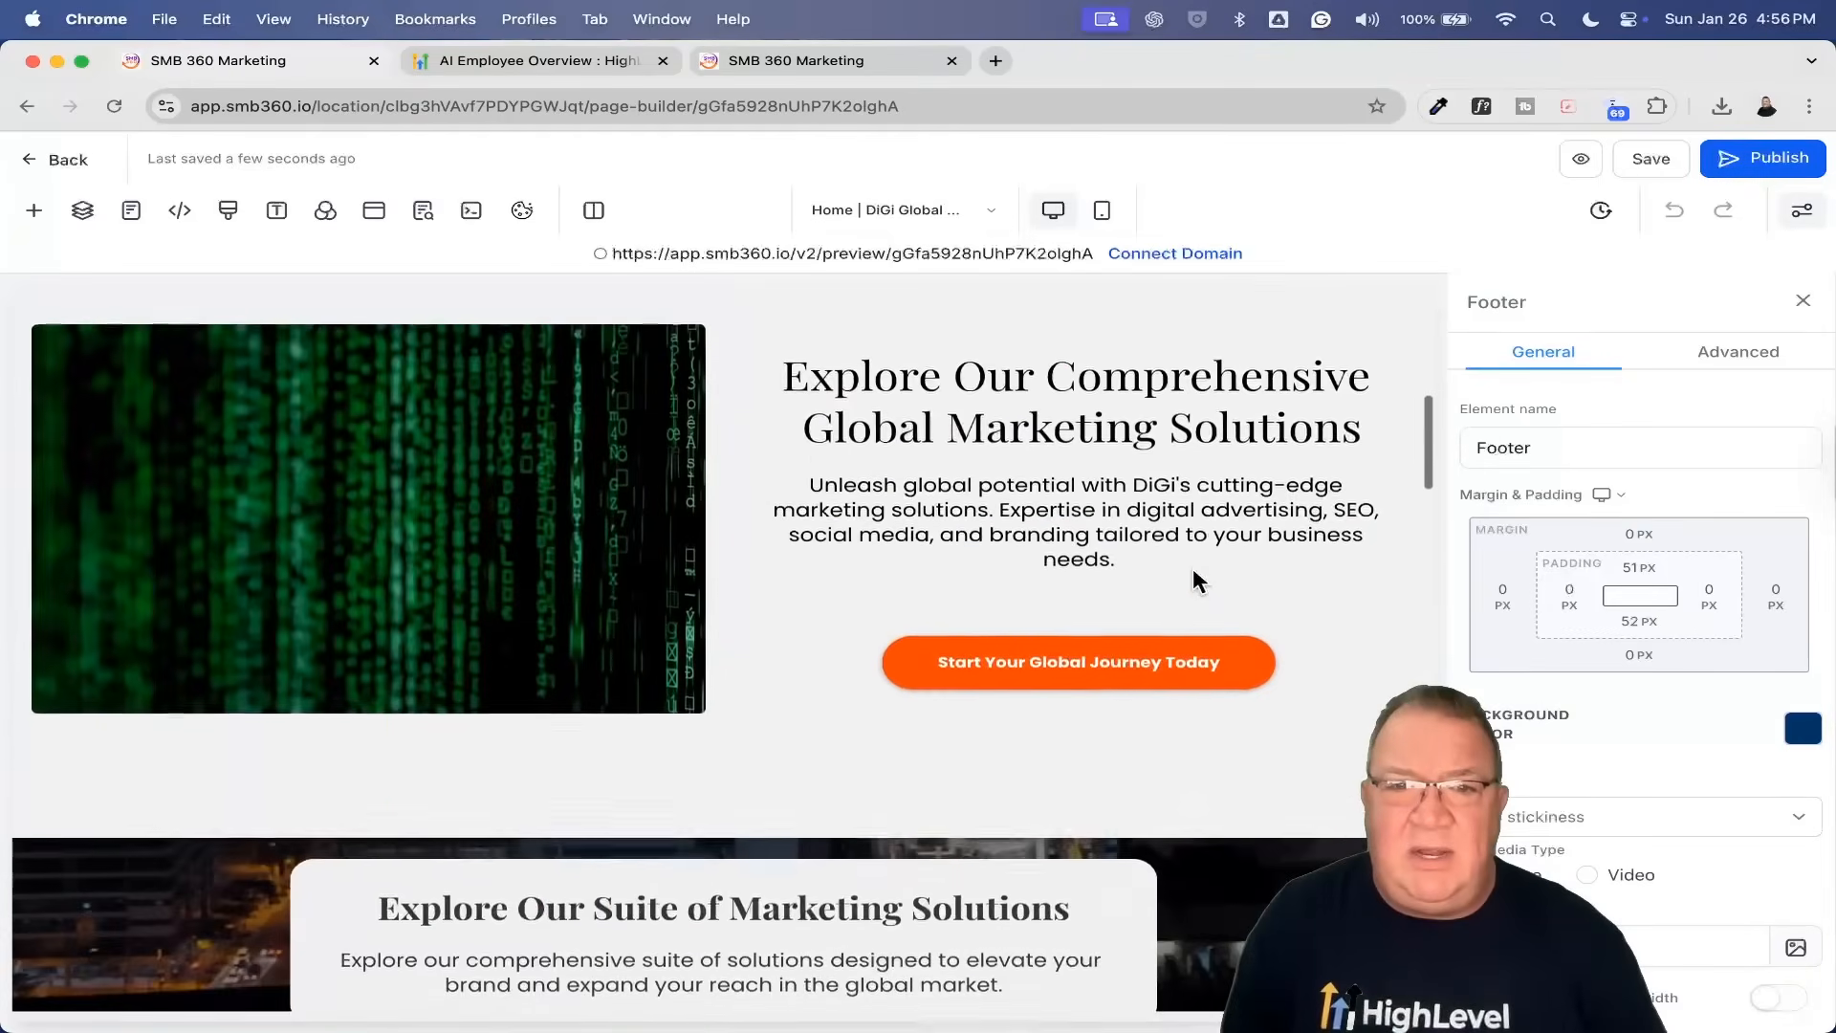
{"action": "scroll", "coordinate": [1191, 569], "scroll_direction": "down", "scroll_amount": 15}
{"action": "scroll", "coordinate": [1192, 566], "scroll_direction": "down", "scroll_amount": 20}
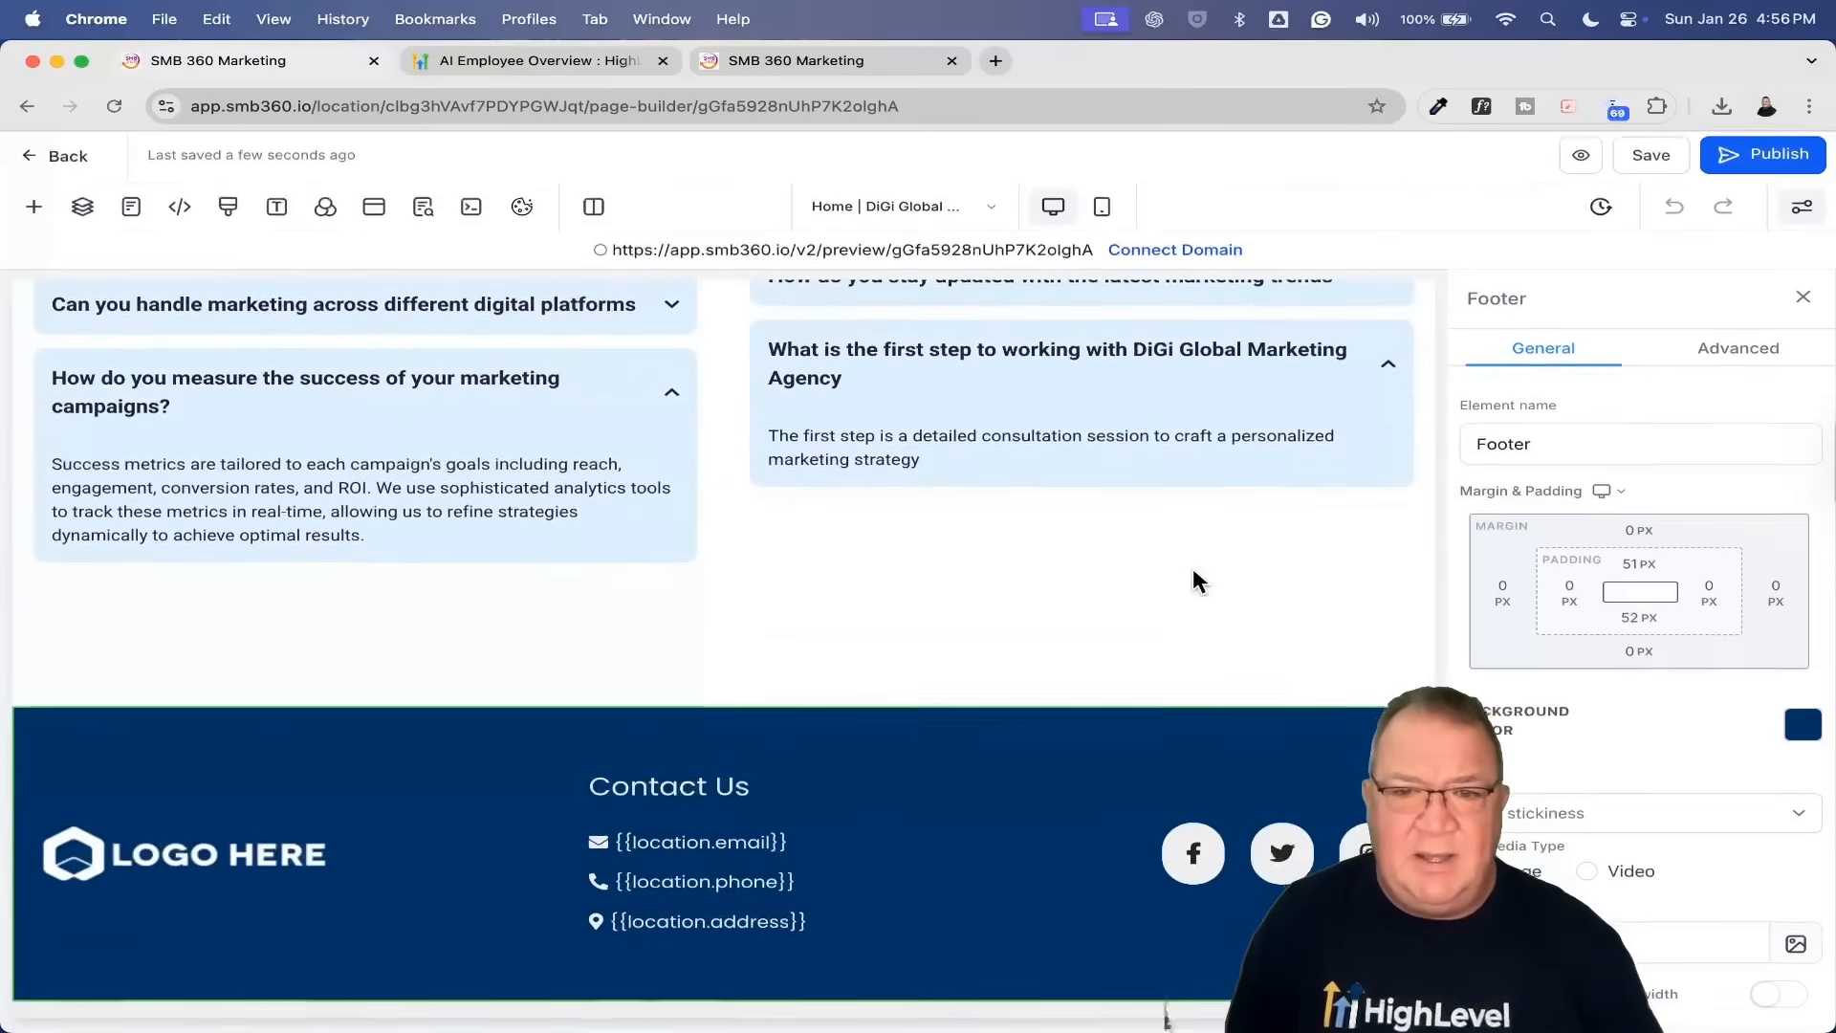
{"action": "scroll", "coordinate": [1194, 574], "scroll_direction": "up", "scroll_amount": 20}
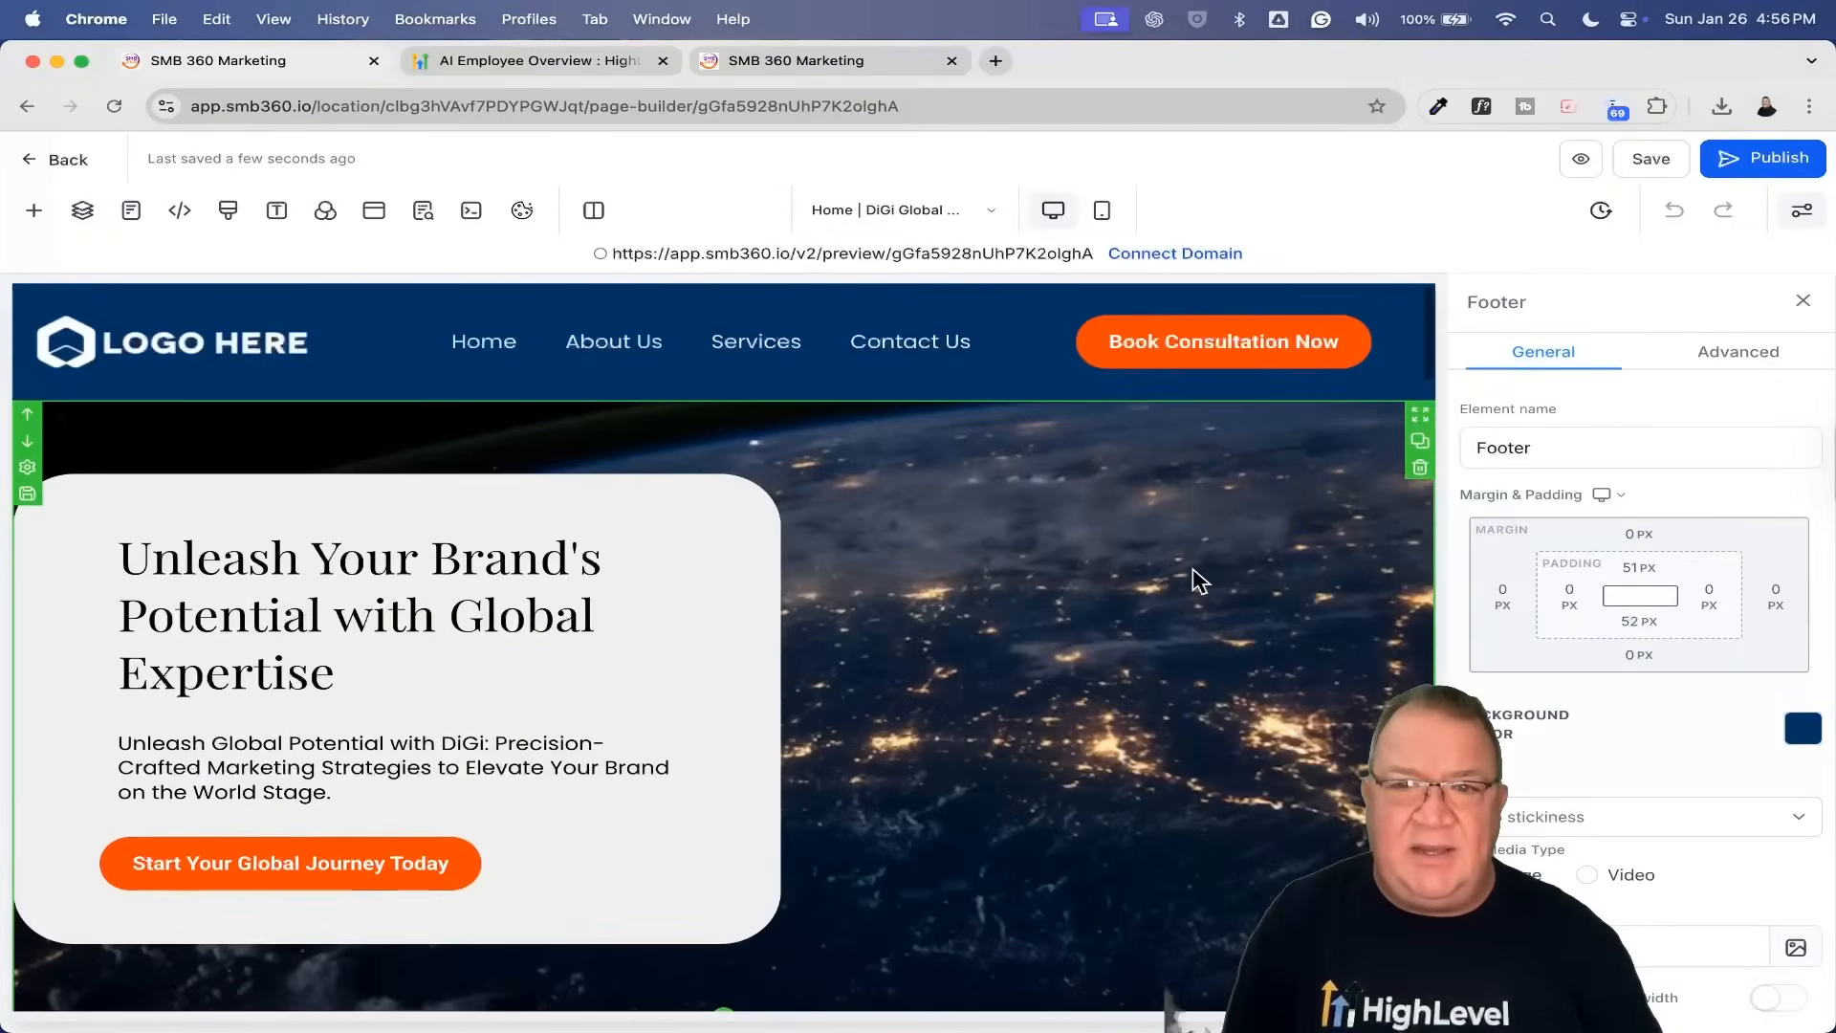
Step: Browse the section templates and the prebuilt Welcome, About and Testimonials sections without adding any to the page
{"action": "left_click", "coordinate": [36, 212]}
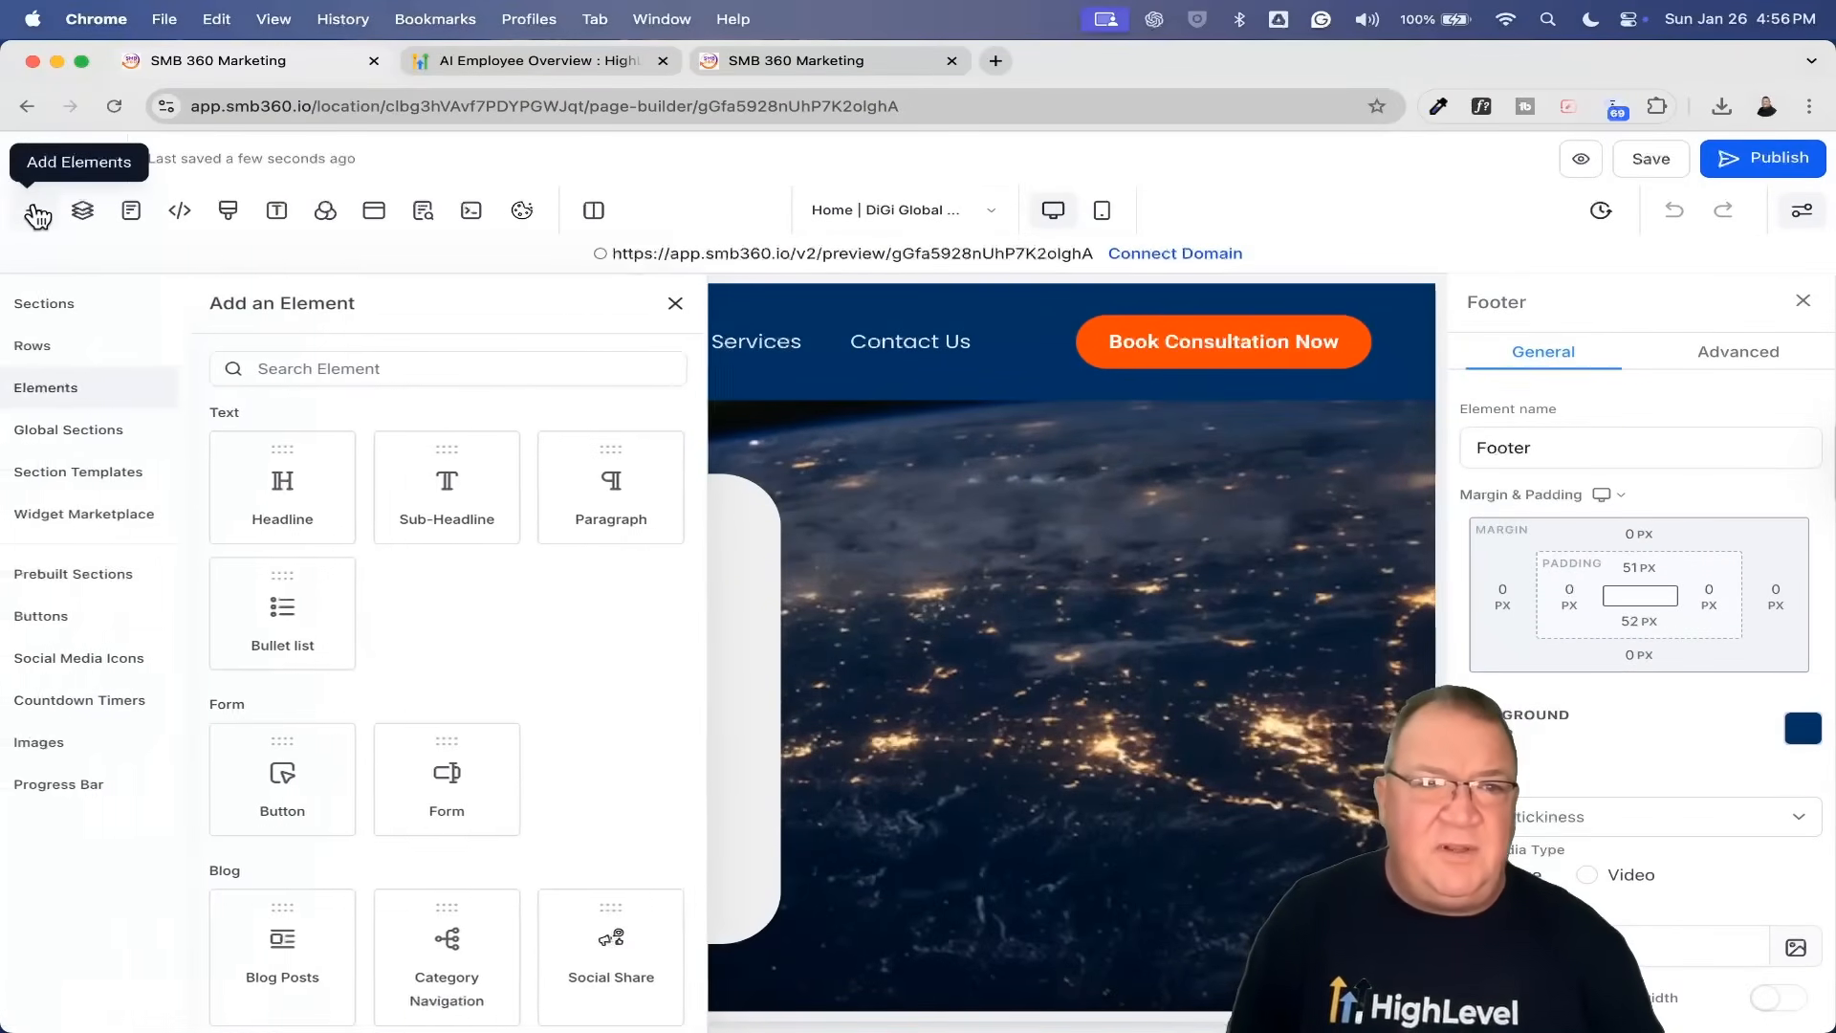
{"action": "left_click", "coordinate": [96, 472]}
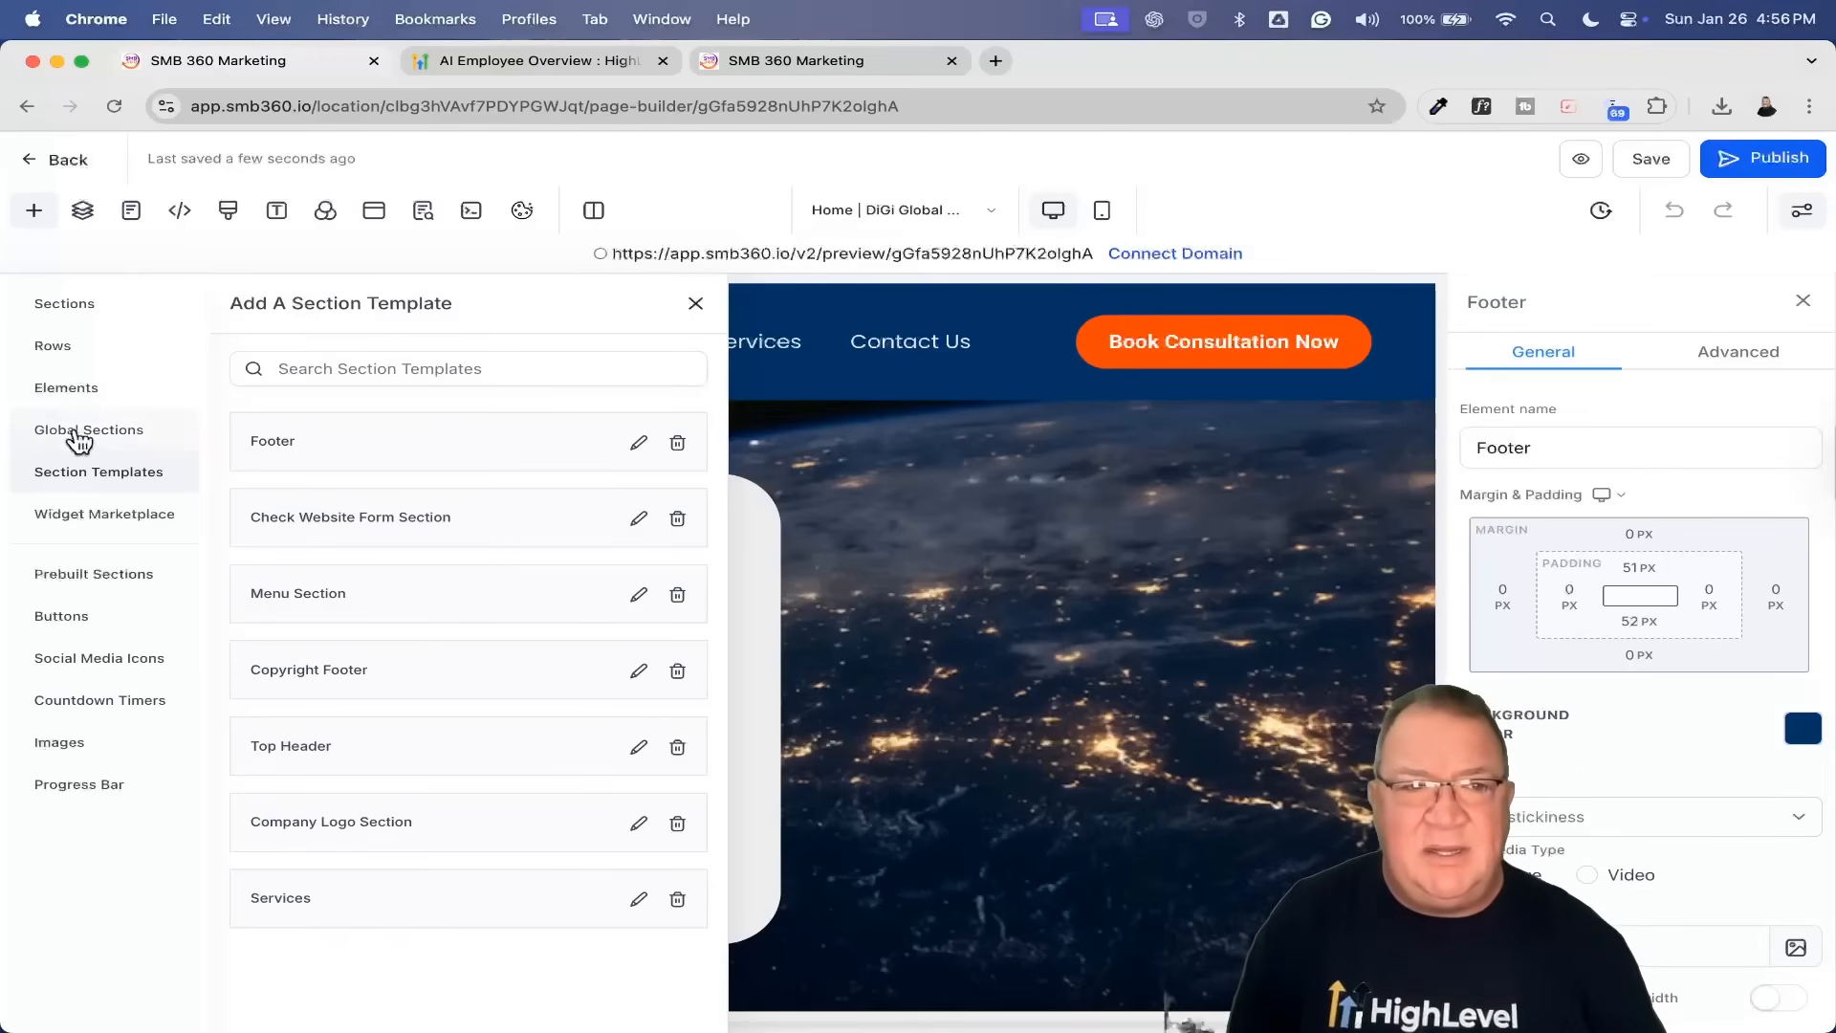
{"action": "left_click", "coordinate": [107, 585]}
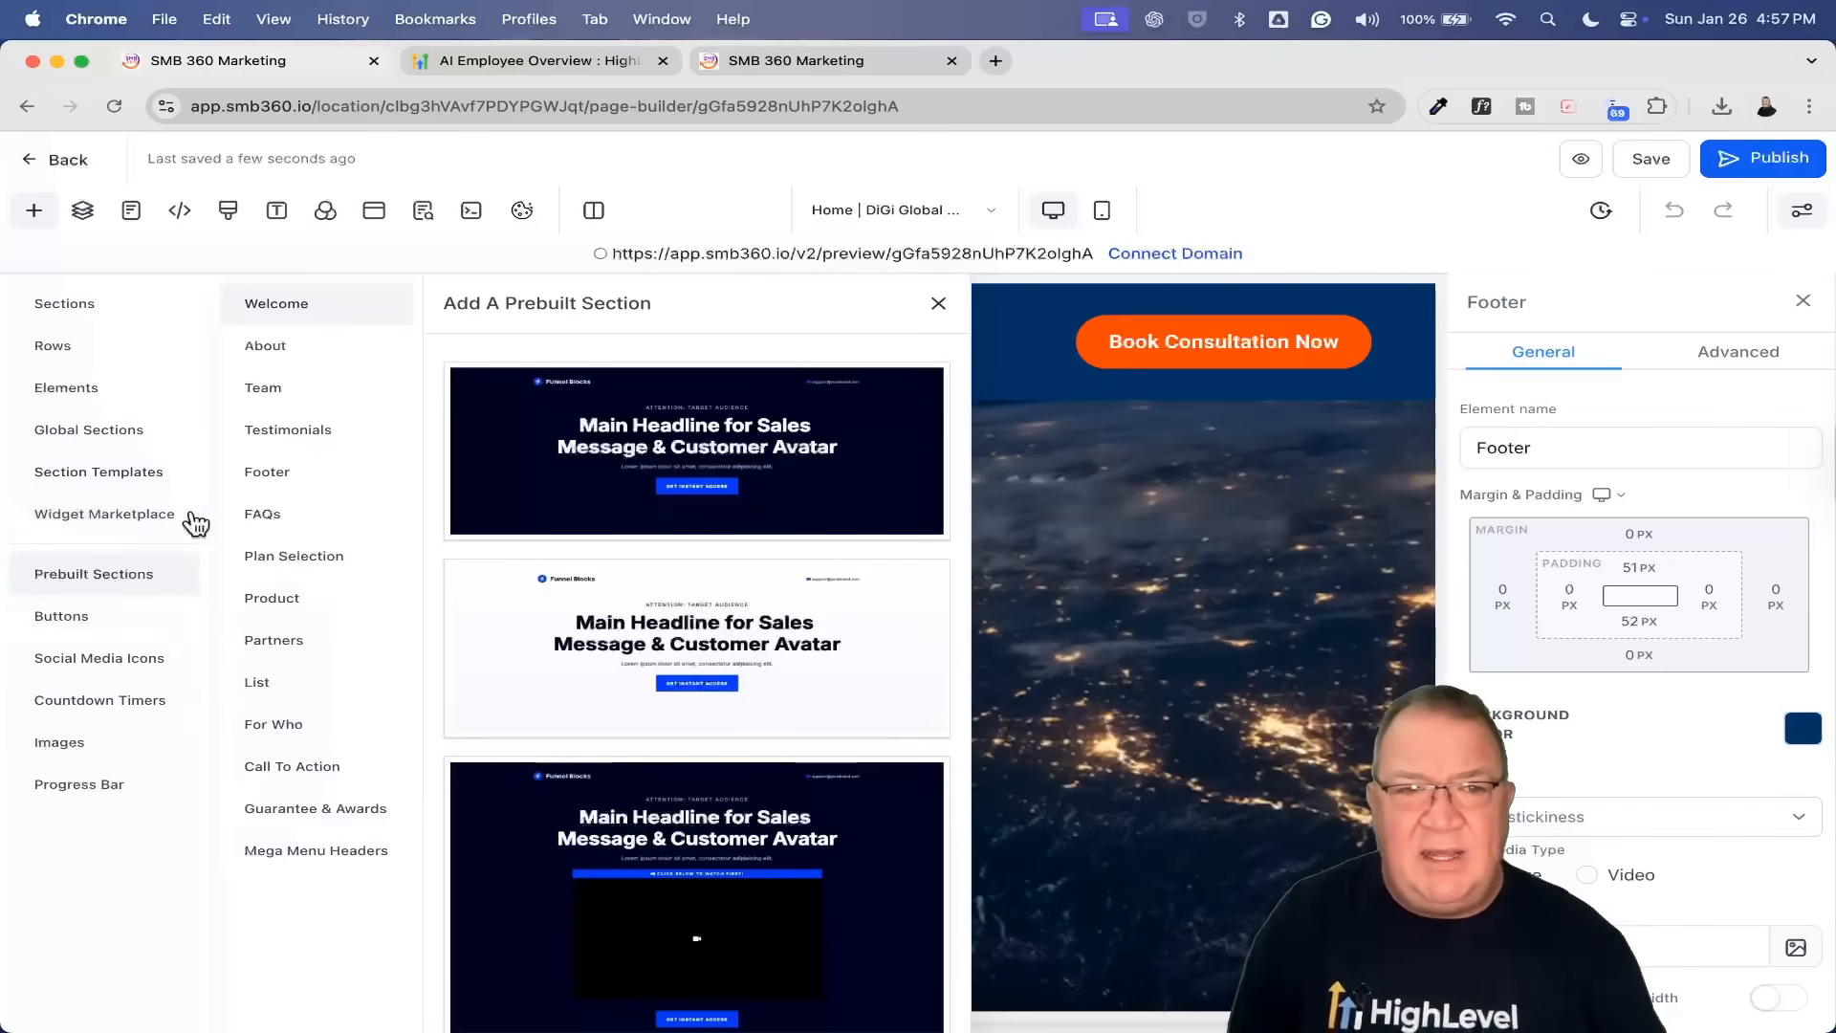
{"action": "left_click", "coordinate": [277, 346]}
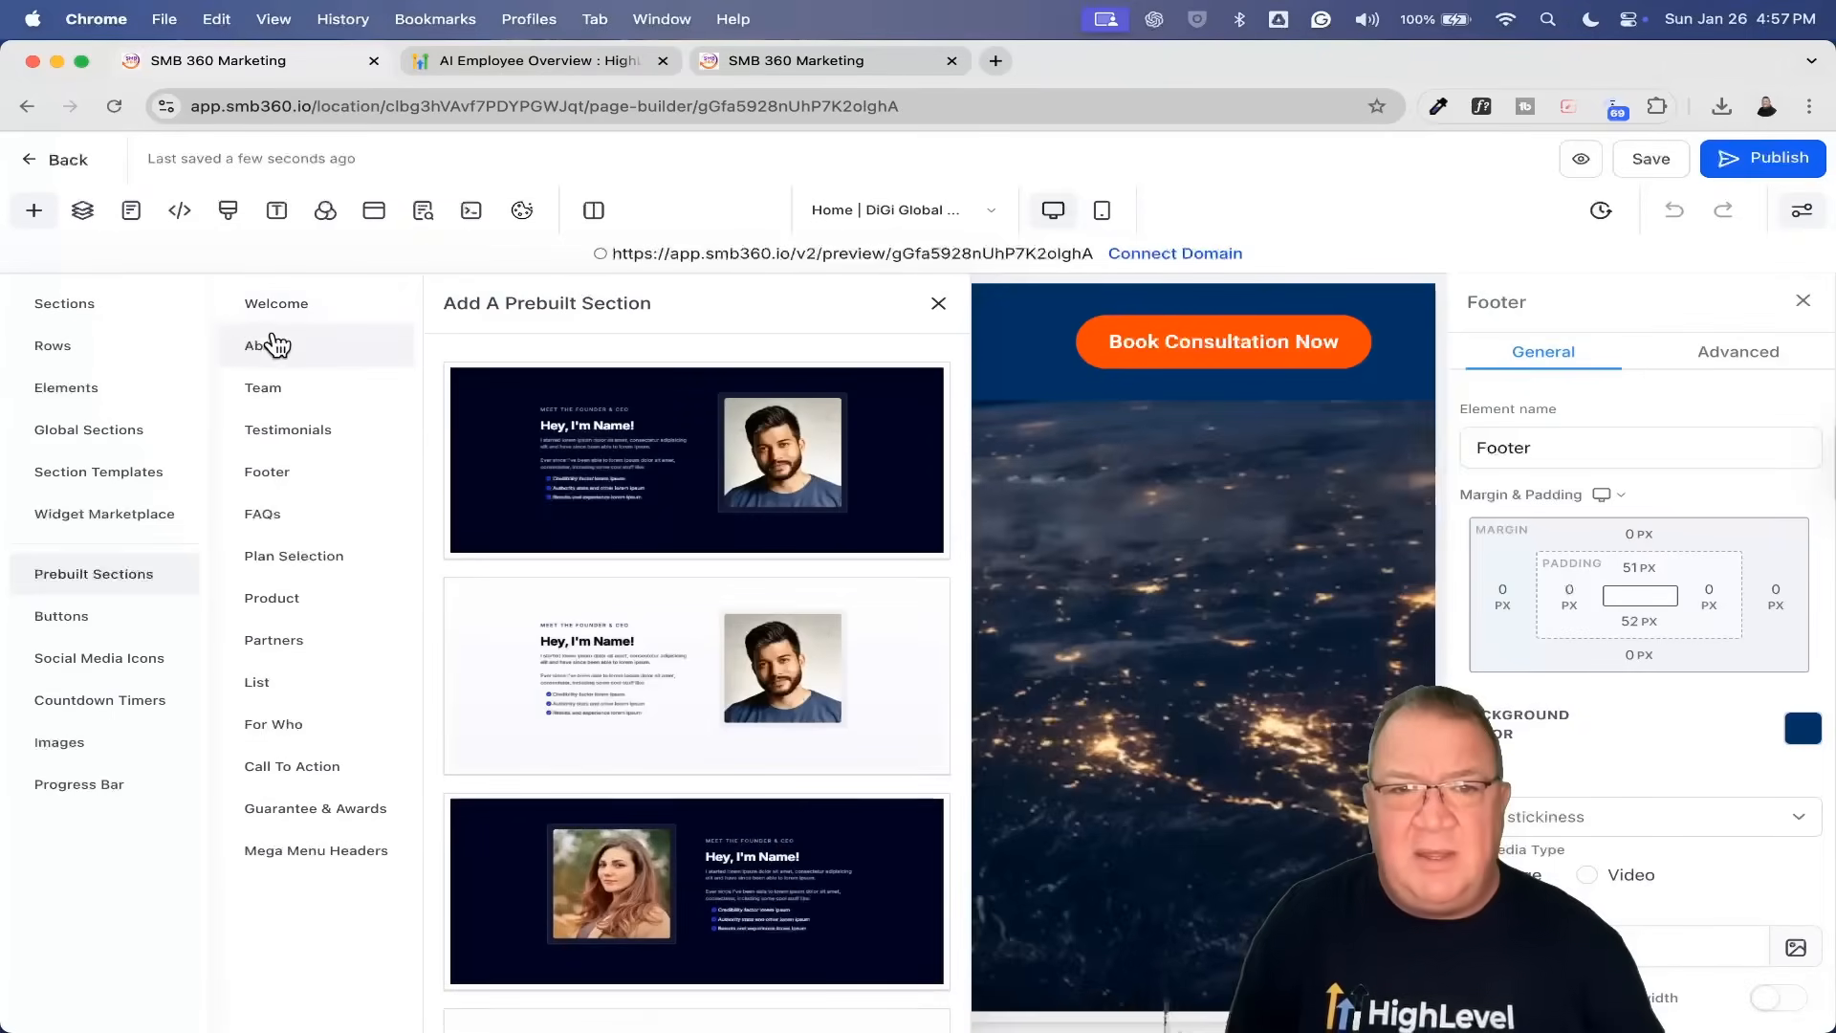
{"action": "left_click", "coordinate": [286, 430]}
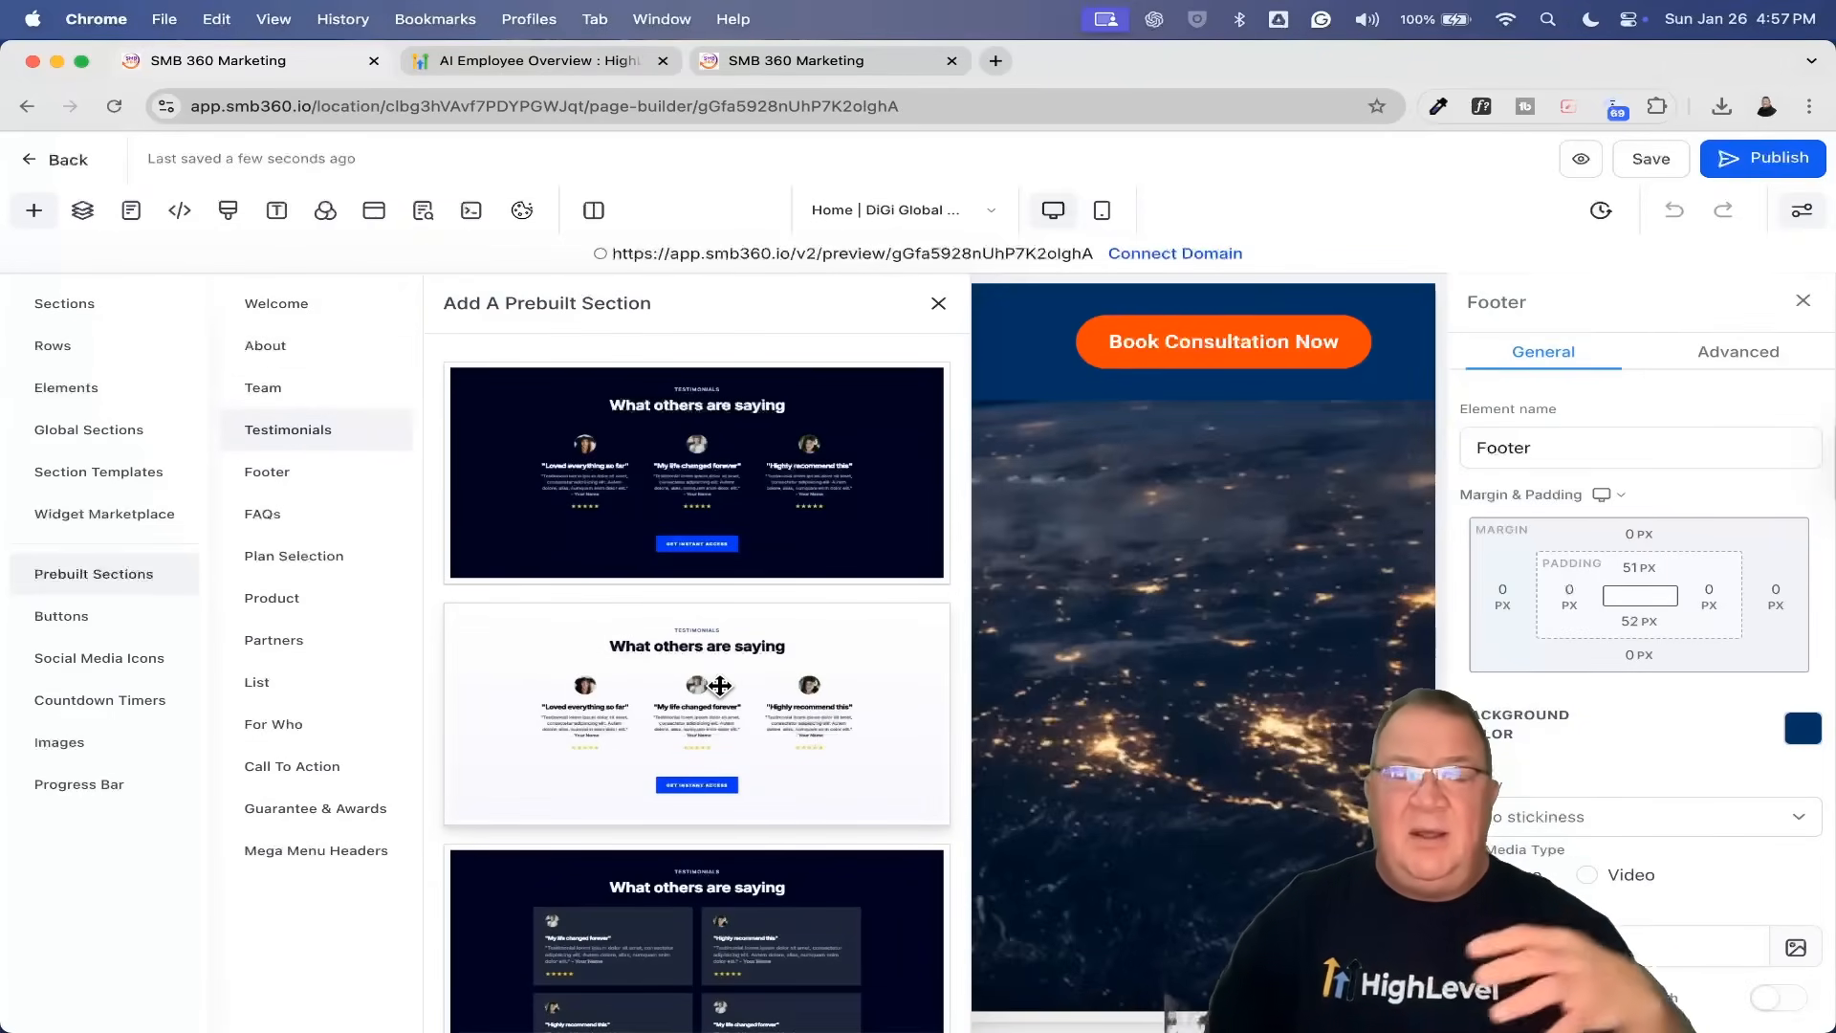
{"action": "left_click", "coordinate": [937, 307]}
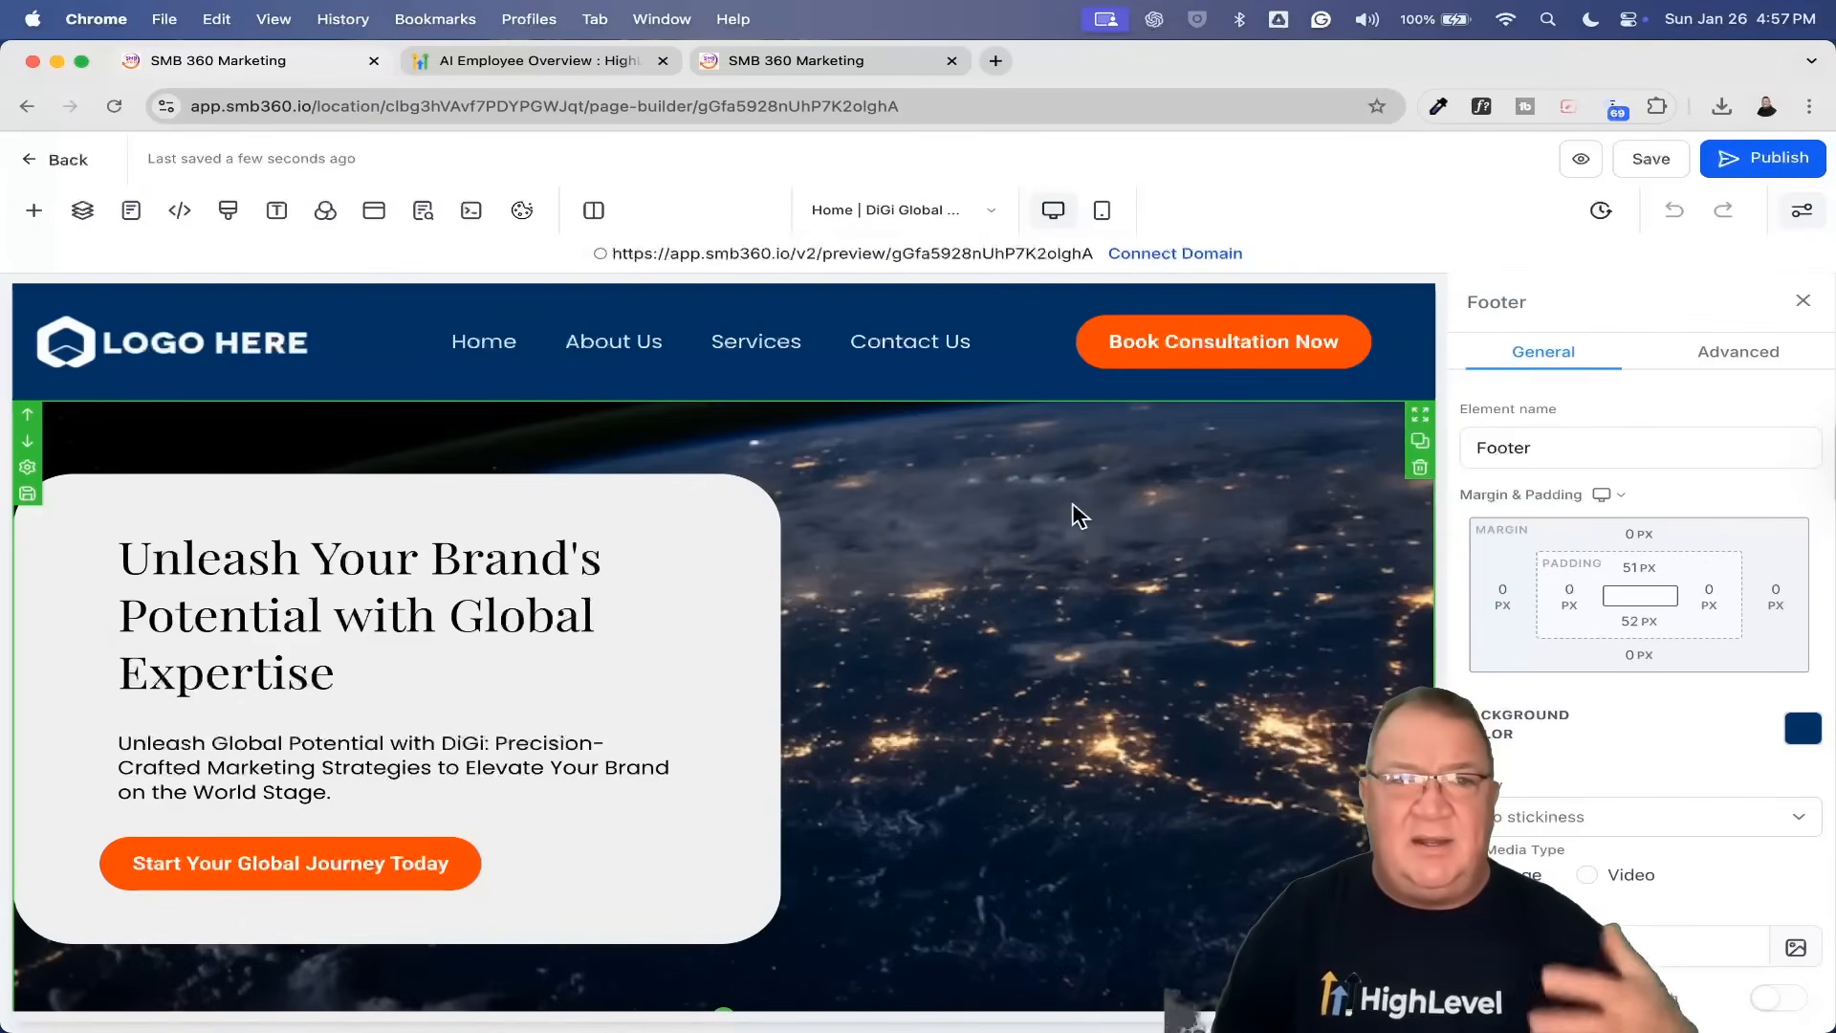
Step: Review the home page's marketing service blocks, images and FAQ section, and return to the hero
{"action": "scroll", "coordinate": [1073, 505], "scroll_direction": "down", "scroll_amount": 15}
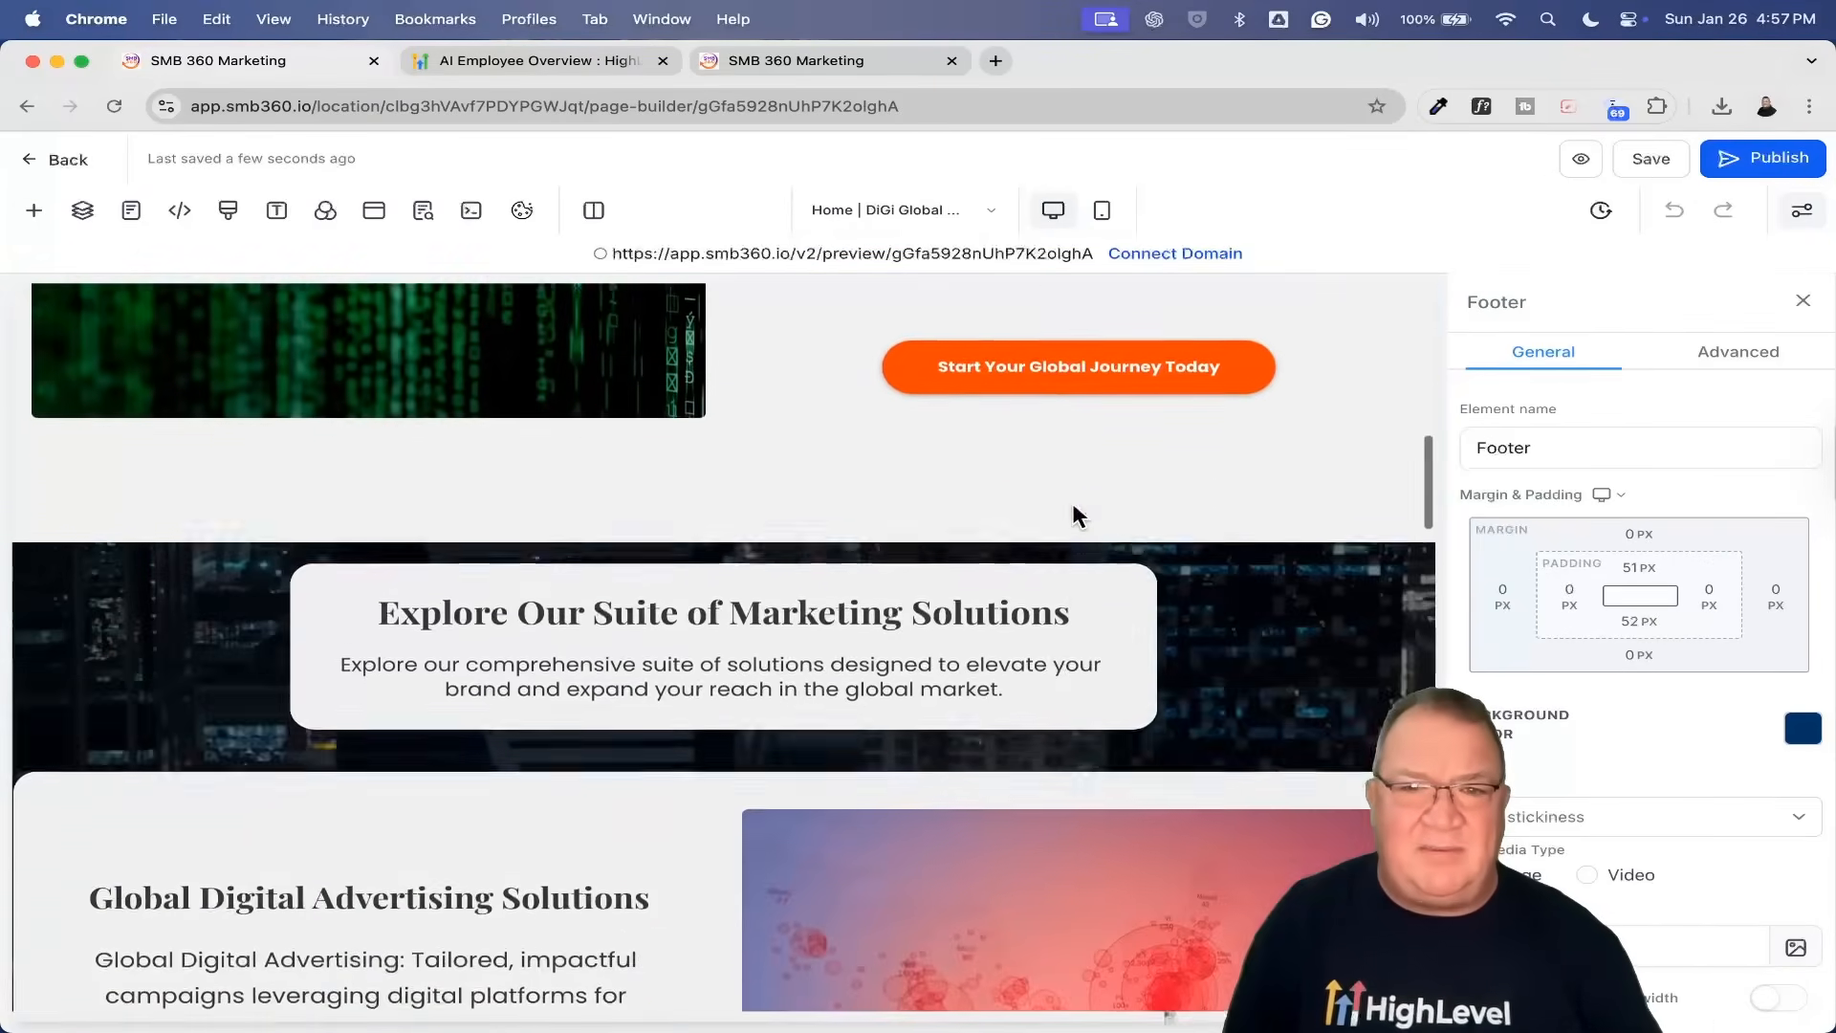
{"action": "scroll", "coordinate": [1072, 507], "scroll_direction": "down", "scroll_amount": 10}
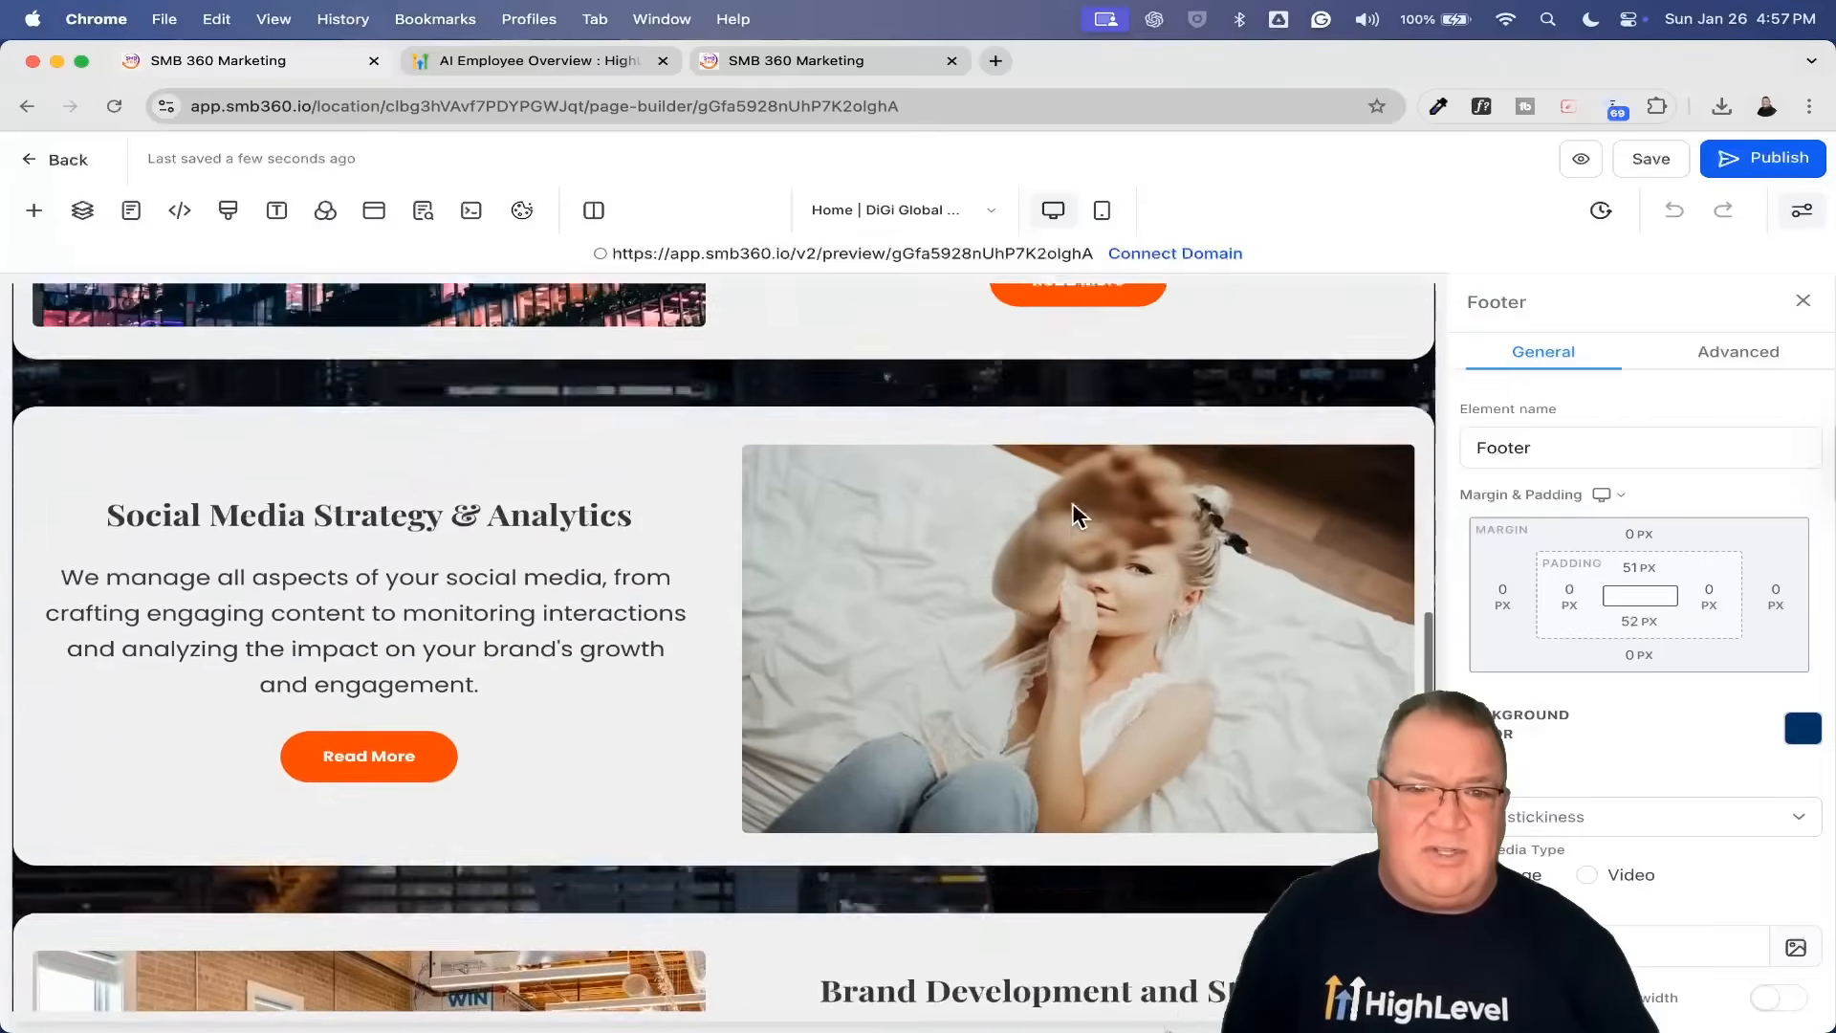
{"action": "scroll", "coordinate": [1074, 514], "scroll_direction": "down", "scroll_amount": 12}
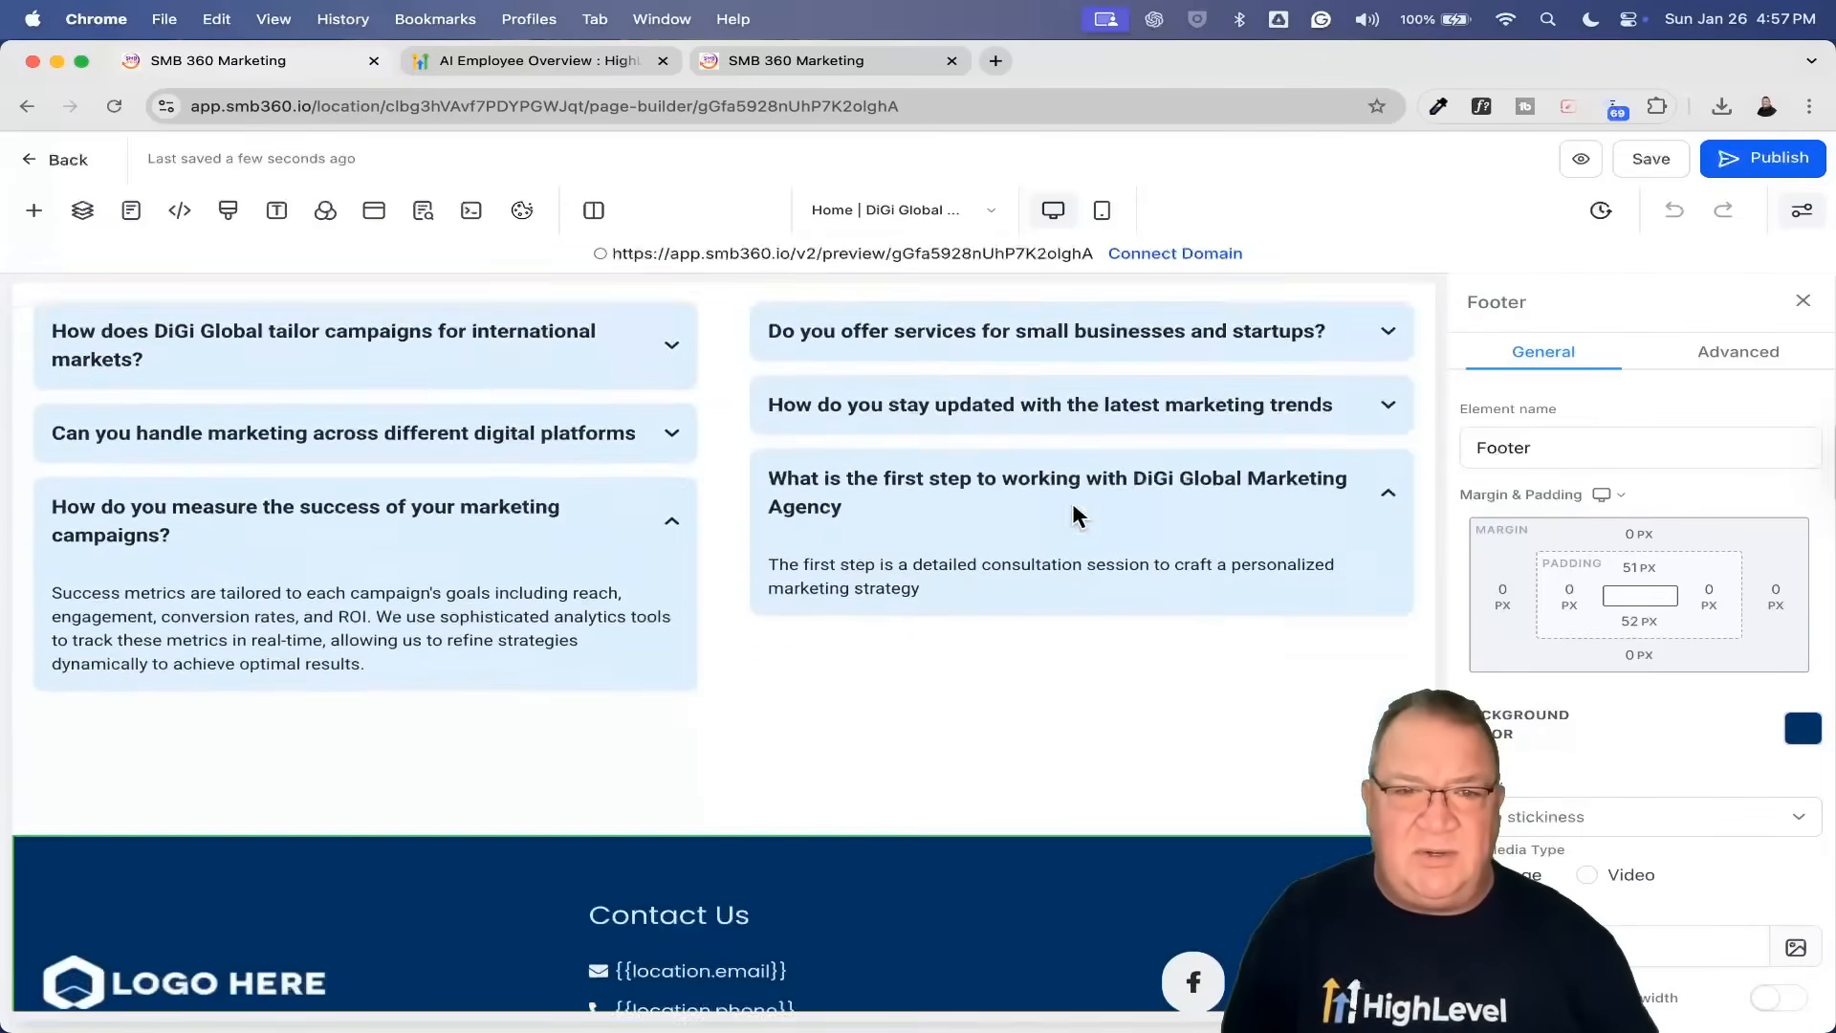
{"action": "scroll", "coordinate": [1072, 517], "scroll_direction": "up", "scroll_amount": 20}
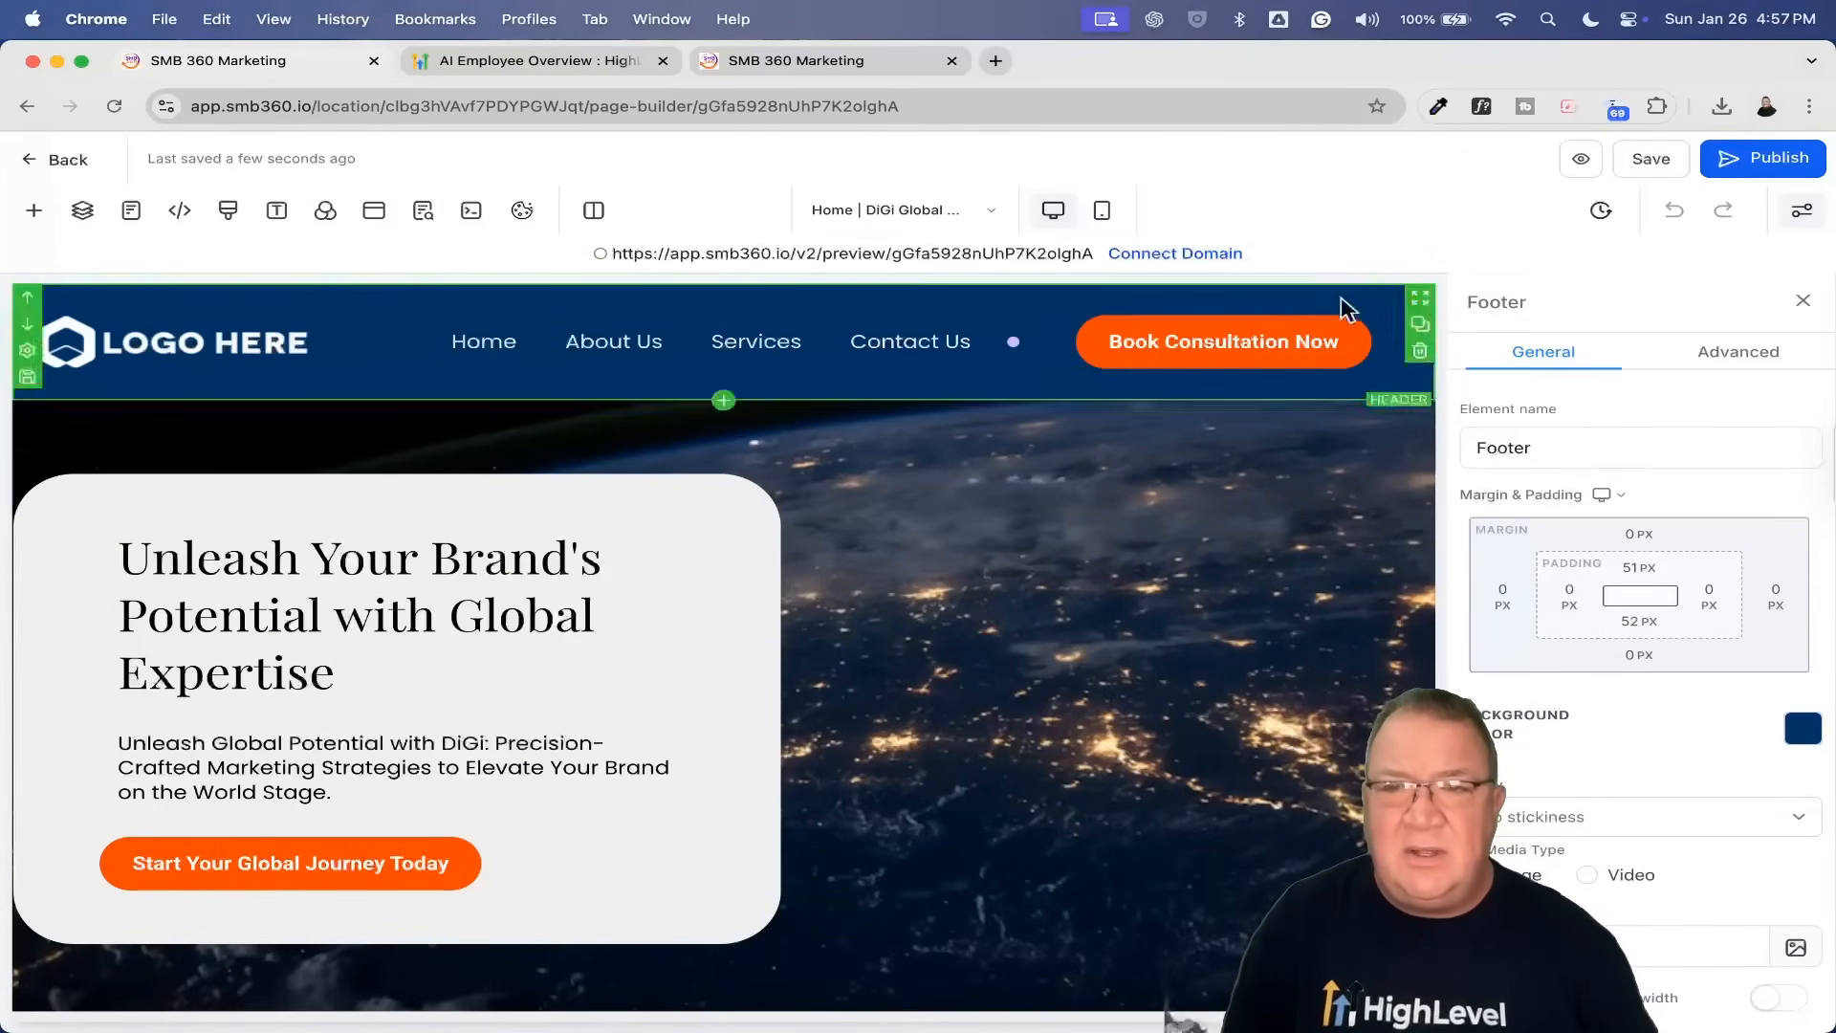
Step: Preview the generated home page, dismiss its pop-up, and close the preview to return to the page builder
{"action": "left_click", "coordinate": [1581, 159]}
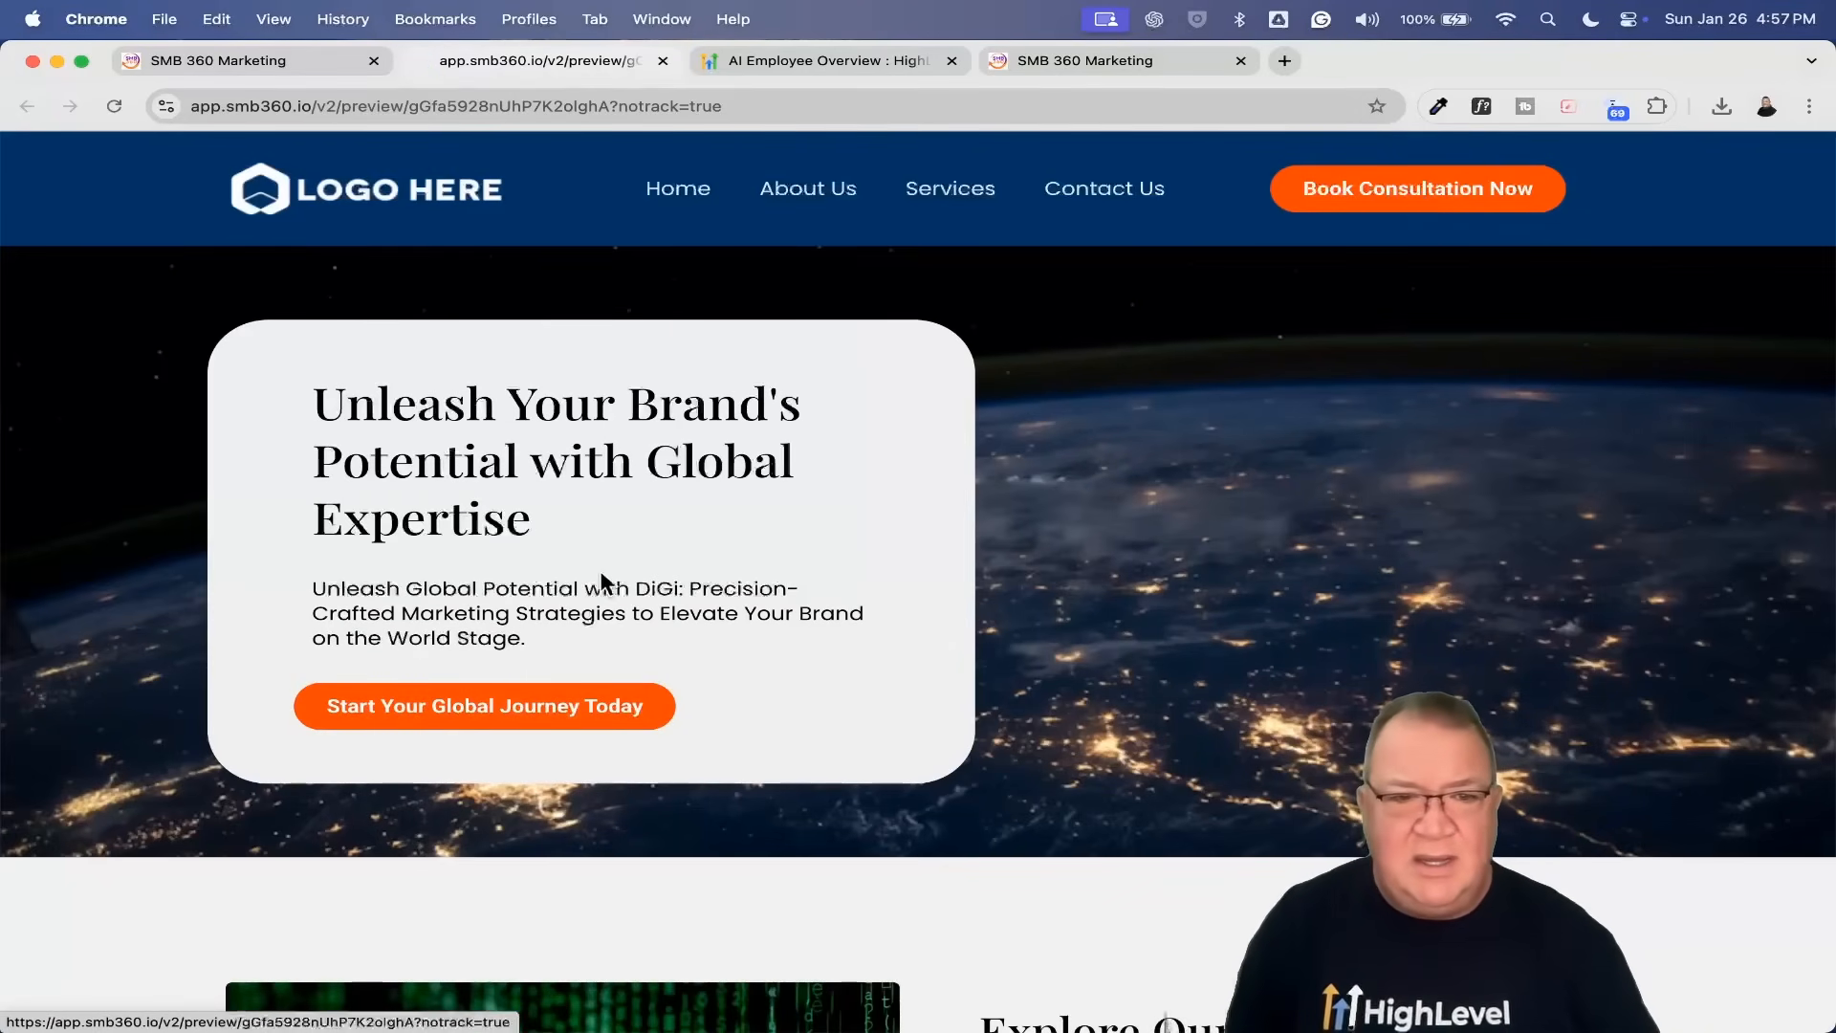
{"action": "mouse_move", "coordinate": [656, 73]}
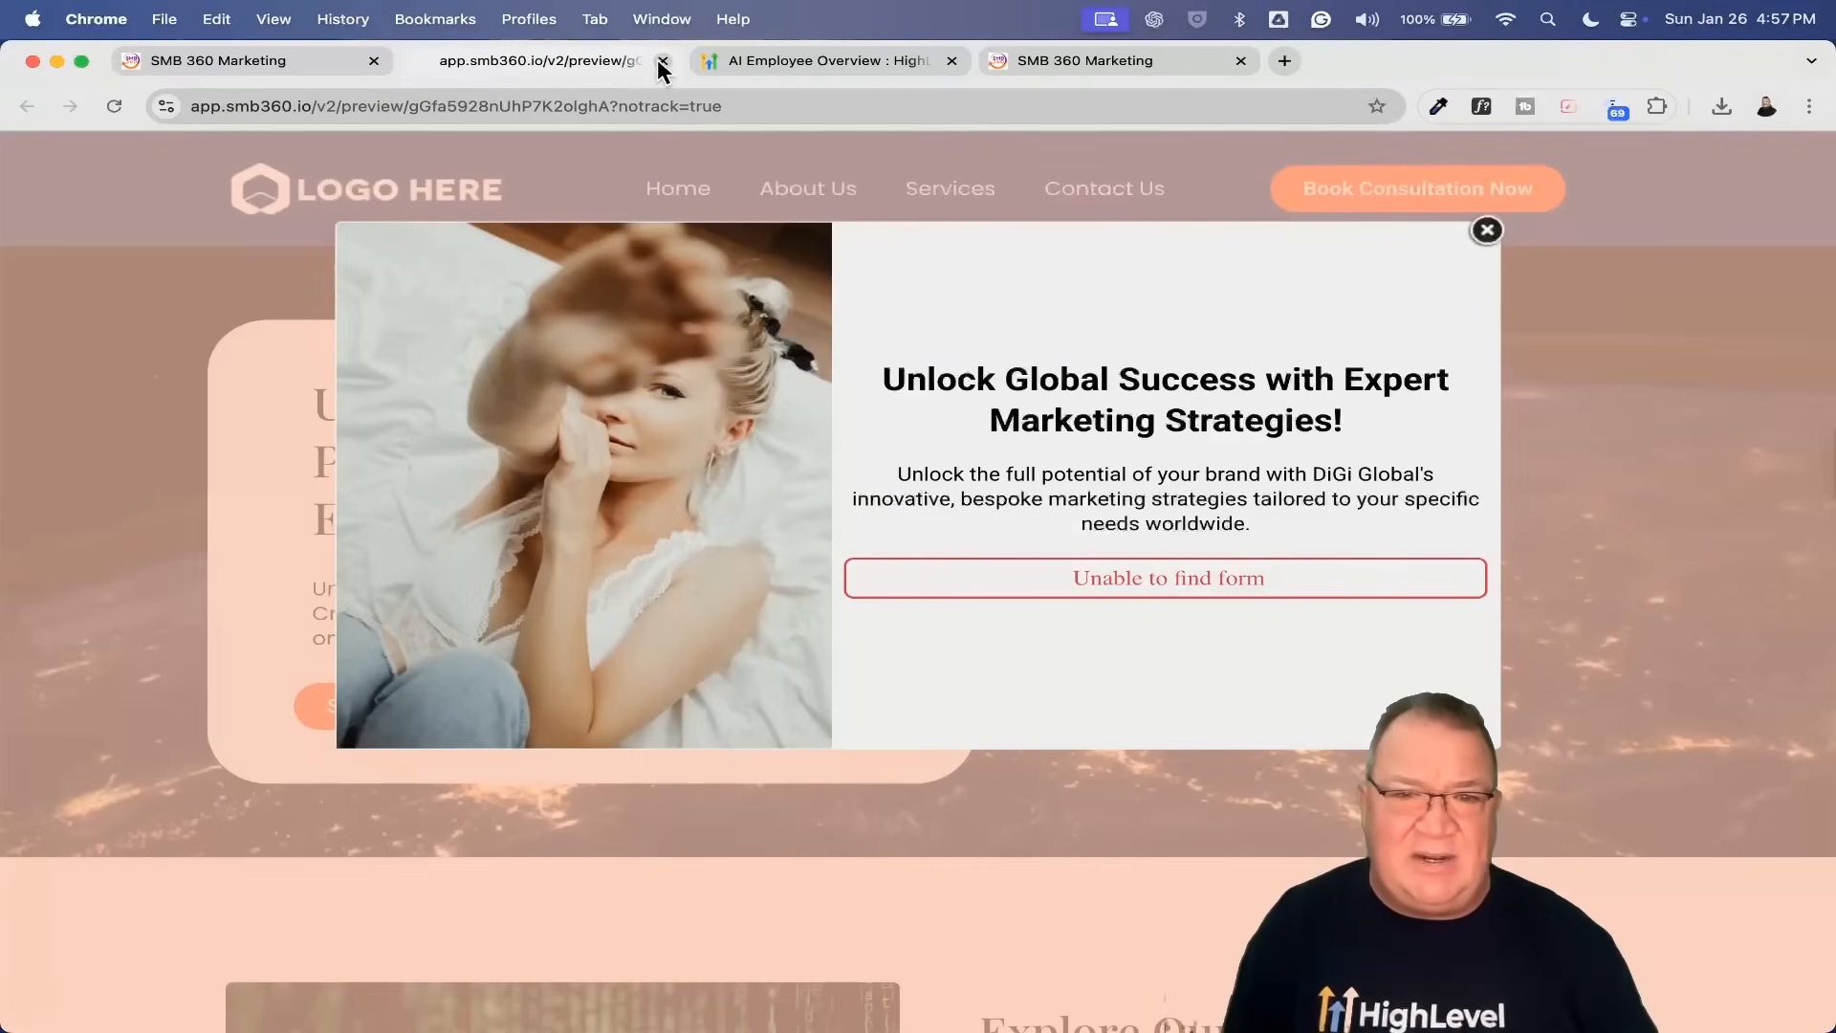
{"action": "left_click", "coordinate": [1487, 233]}
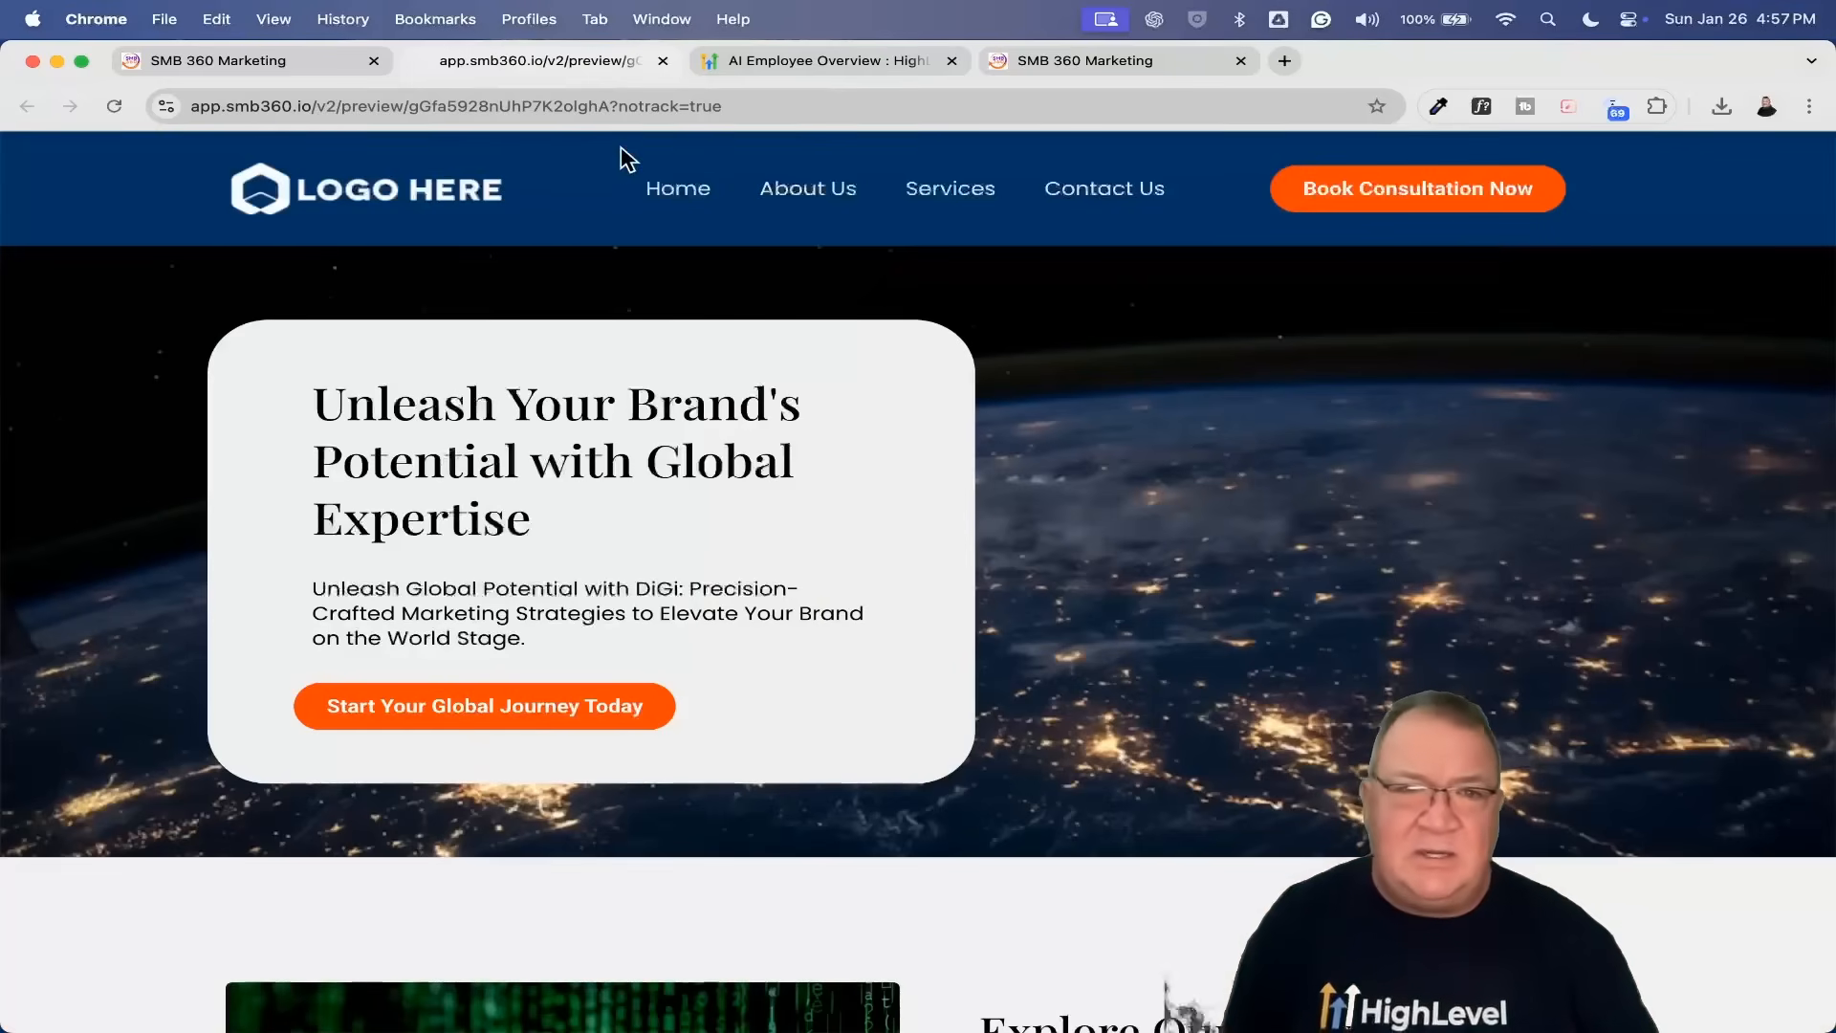
{"action": "left_click", "coordinate": [662, 60]}
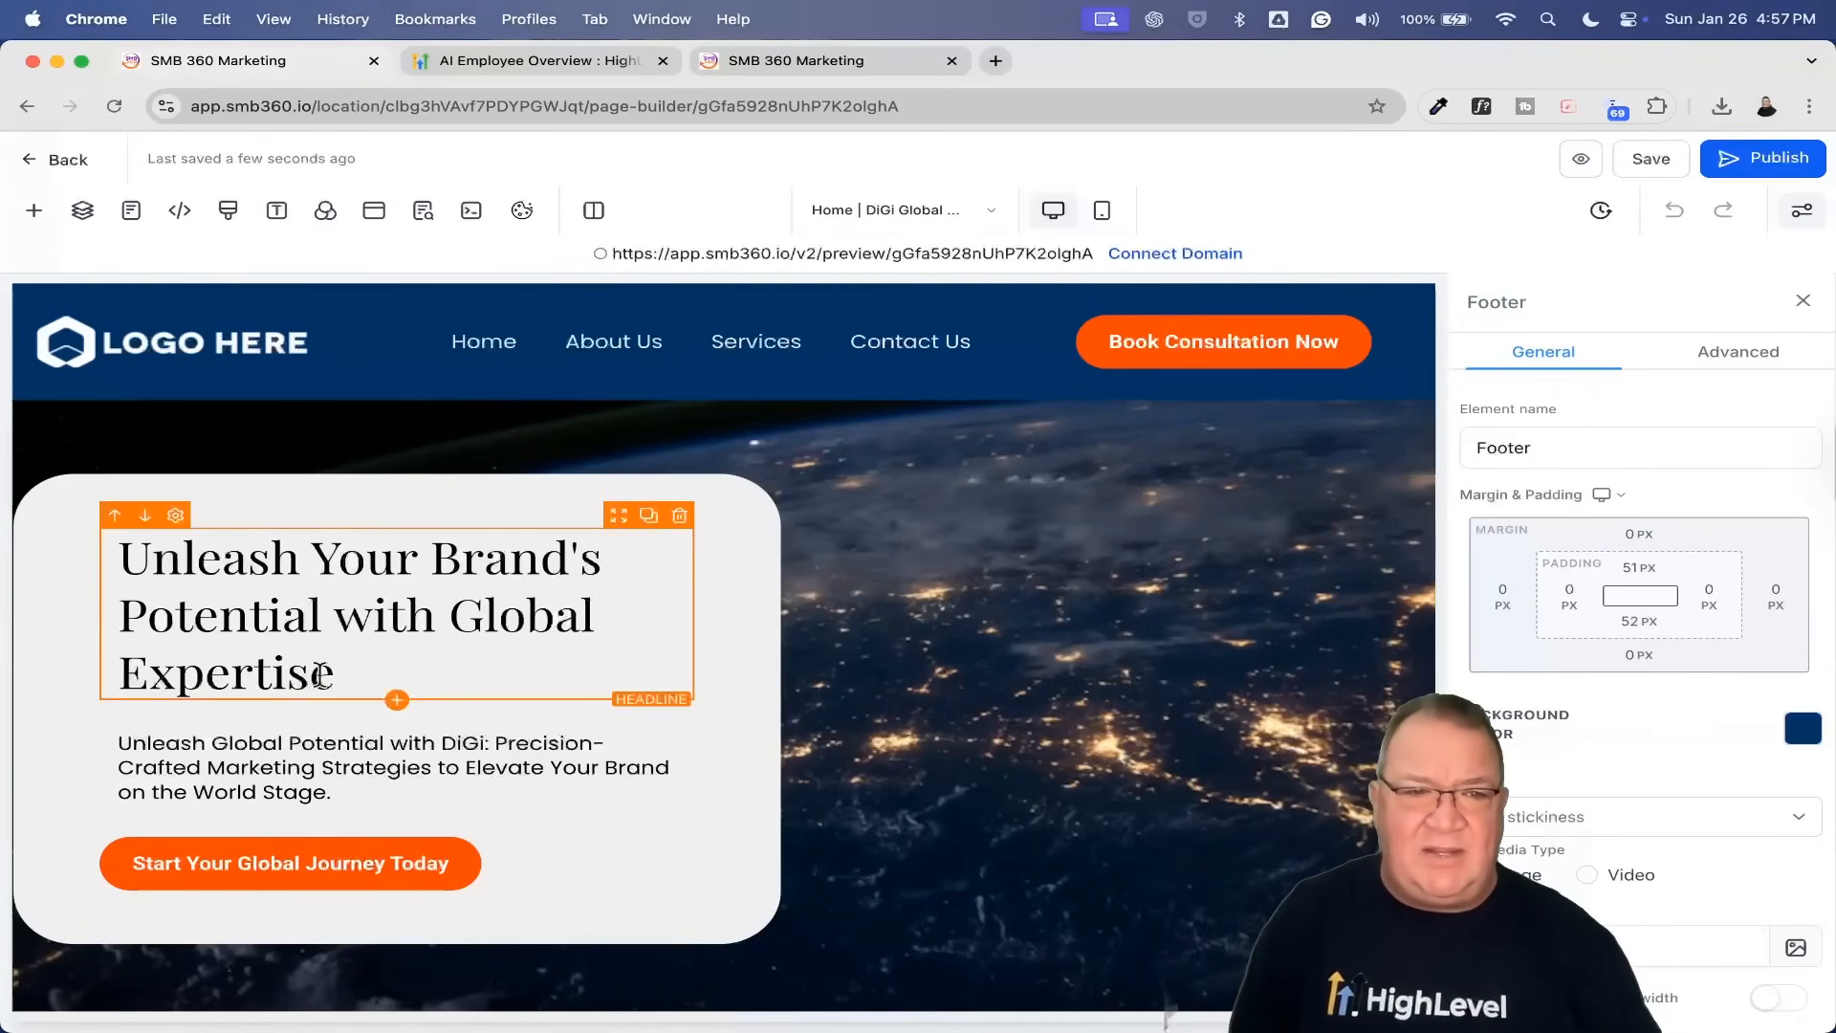
Step: Leave the page builder for the funnel's steps page and view the AI Employee overview article
{"action": "scroll", "coordinate": [623, 726], "scroll_direction": "down", "scroll_amount": 8}
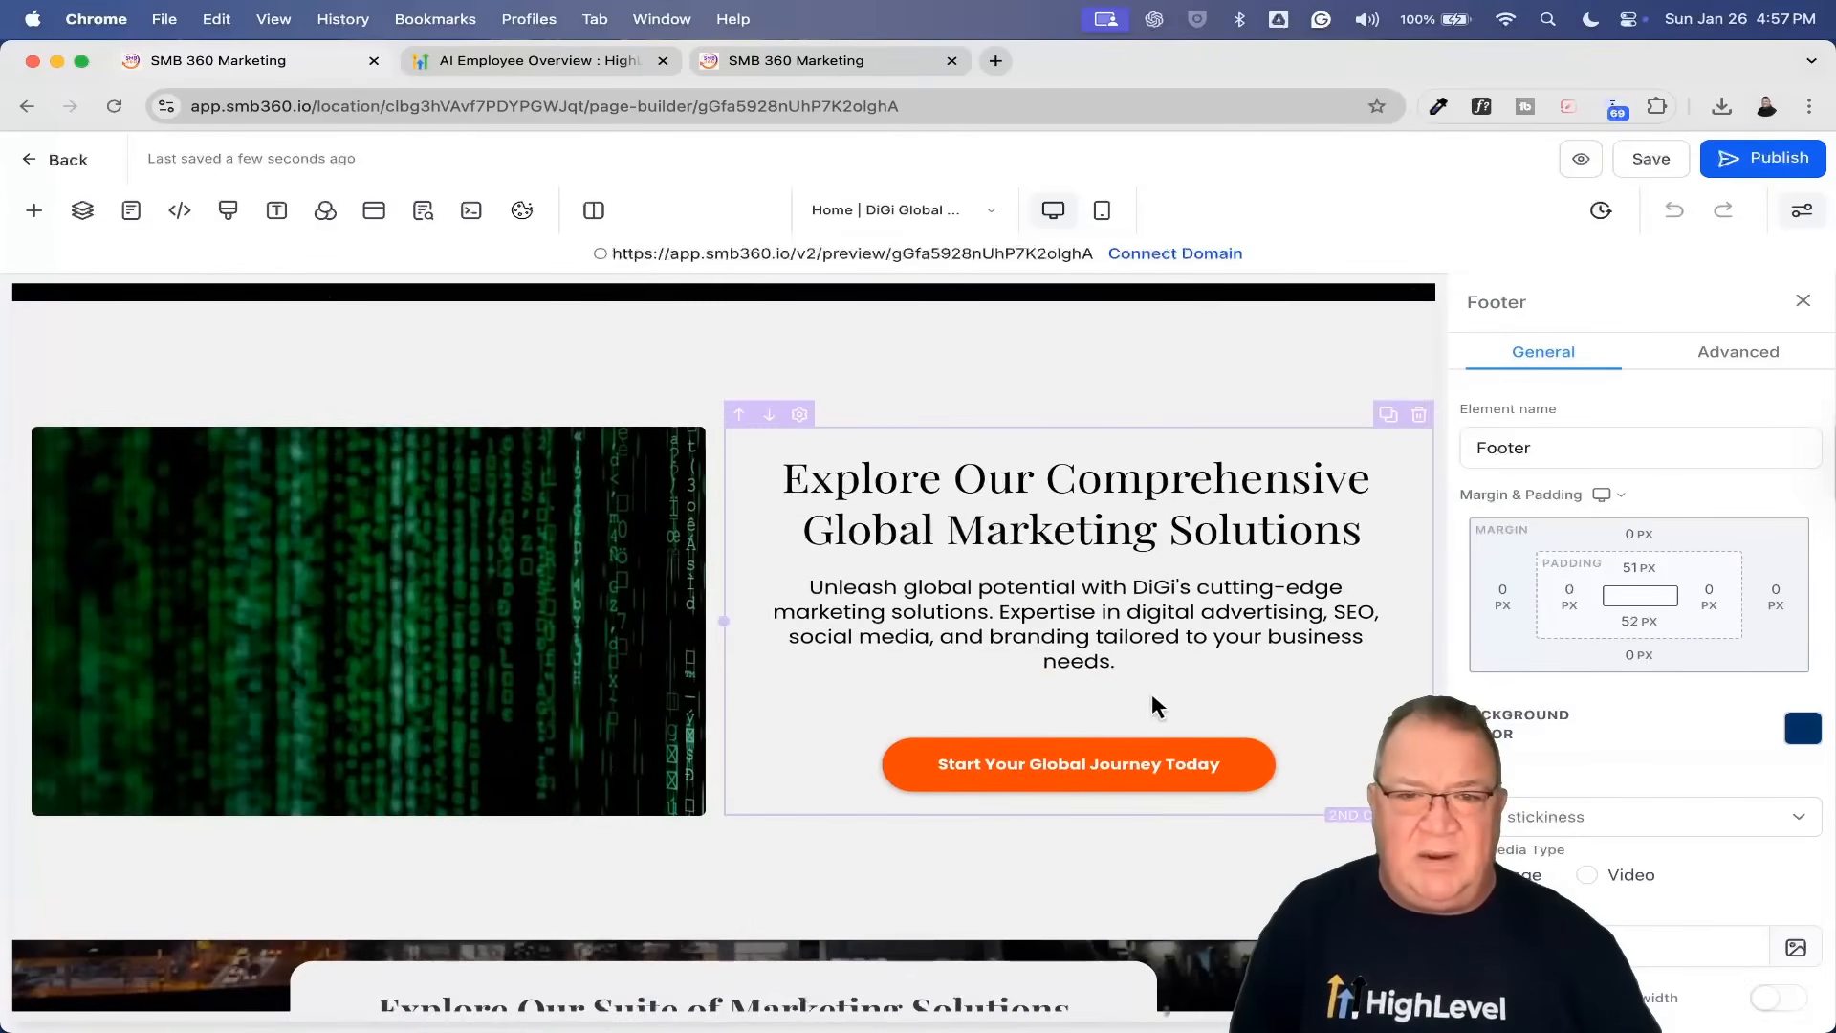
{"action": "left_click", "coordinate": [68, 164]}
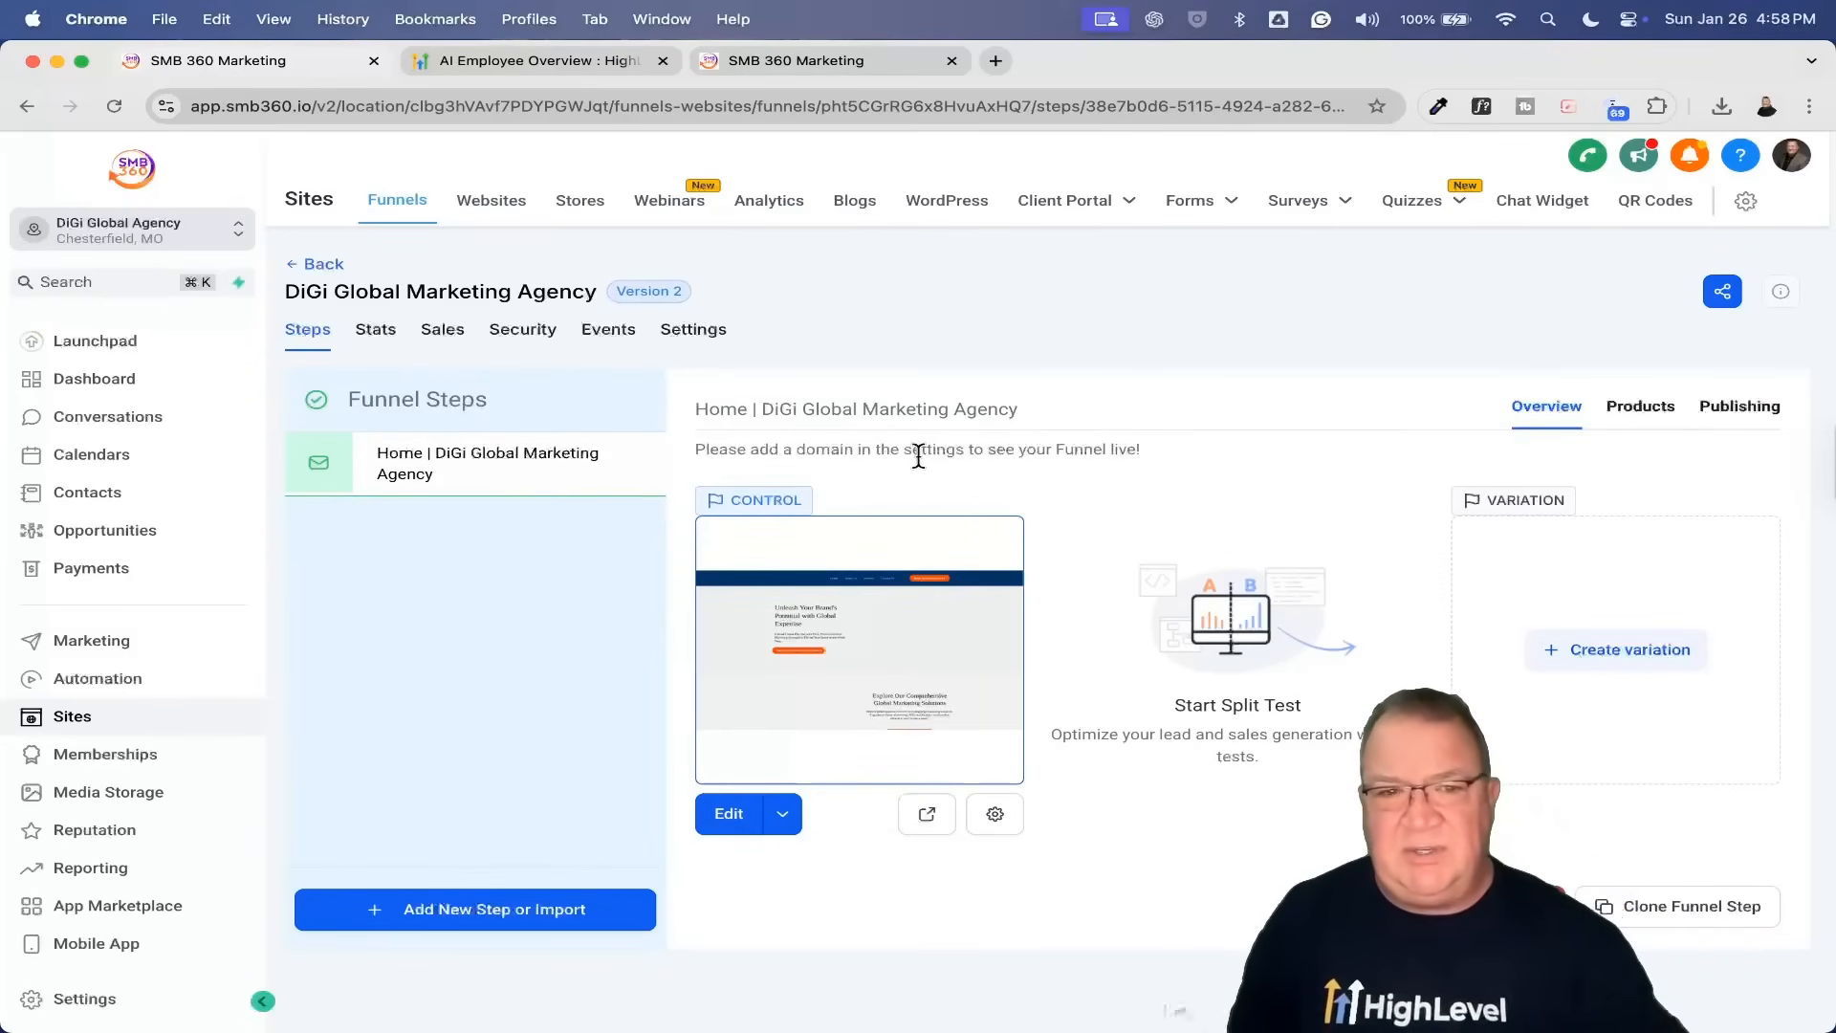
{"action": "left_click", "coordinate": [497, 64]}
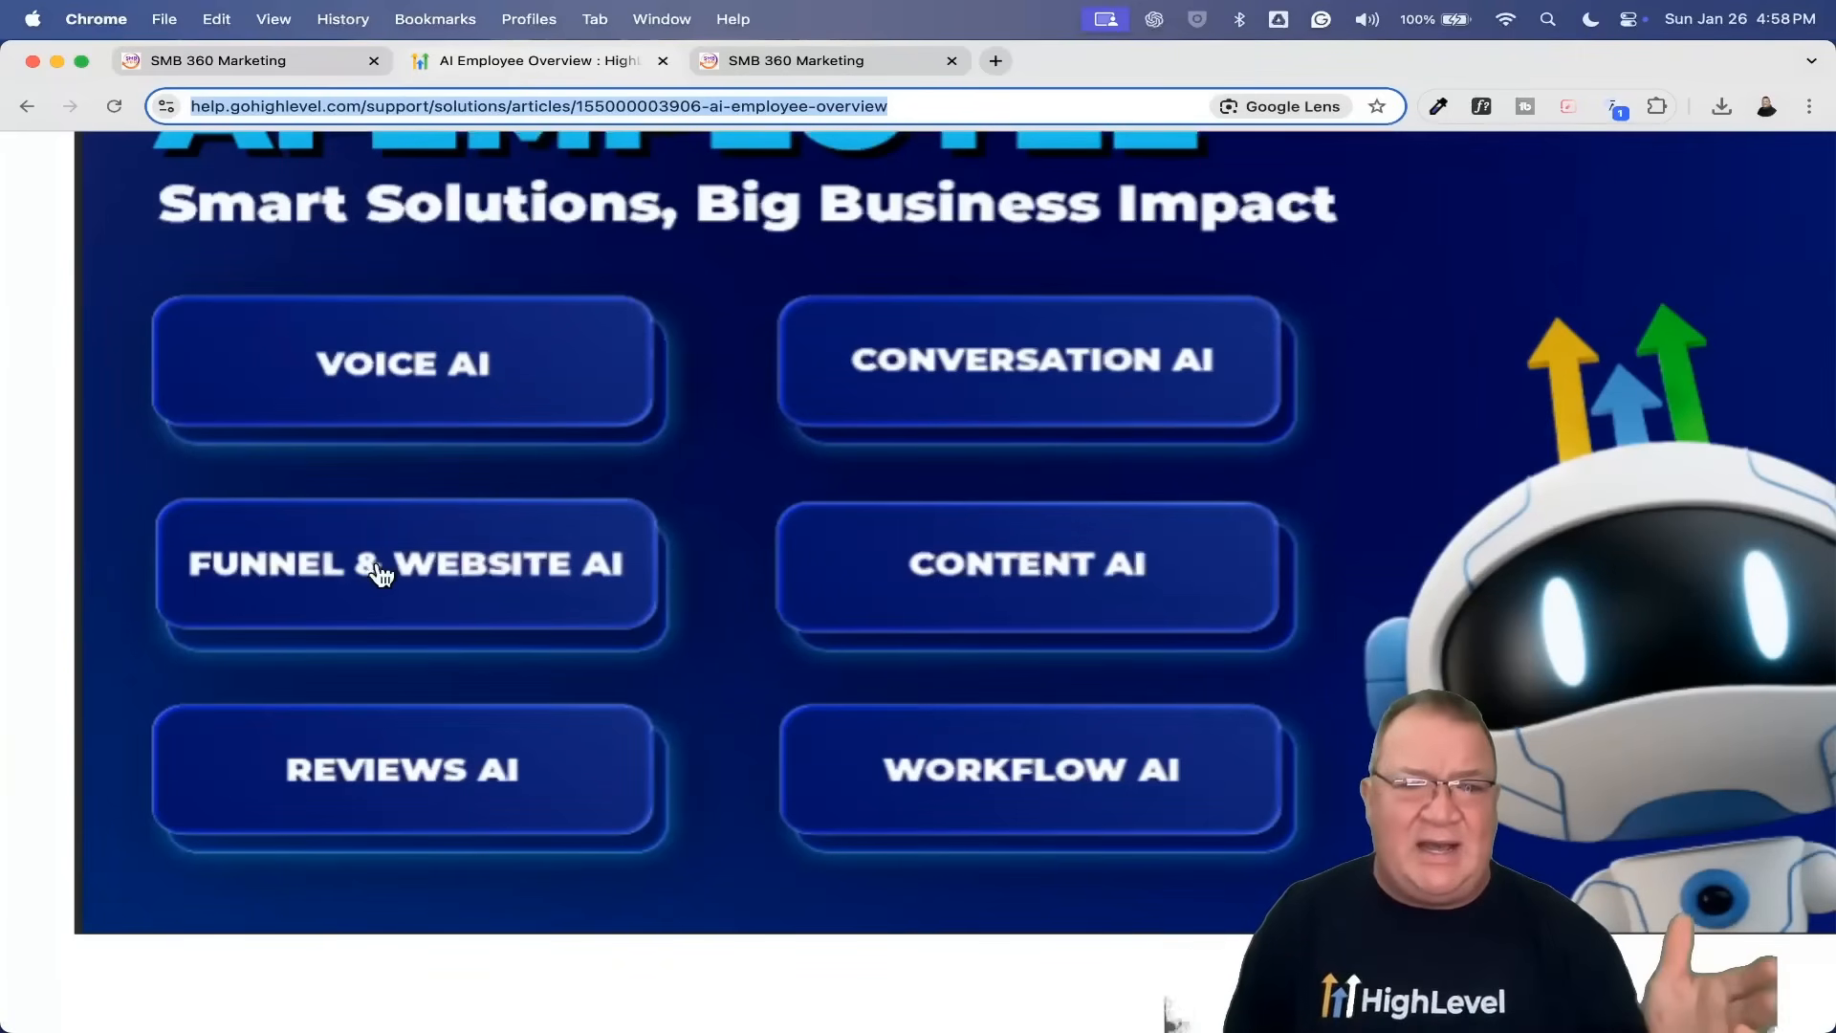
Step: Return to the agency account and open the Reviews AI settings under Reputation
{"action": "left_click", "coordinate": [234, 55]}
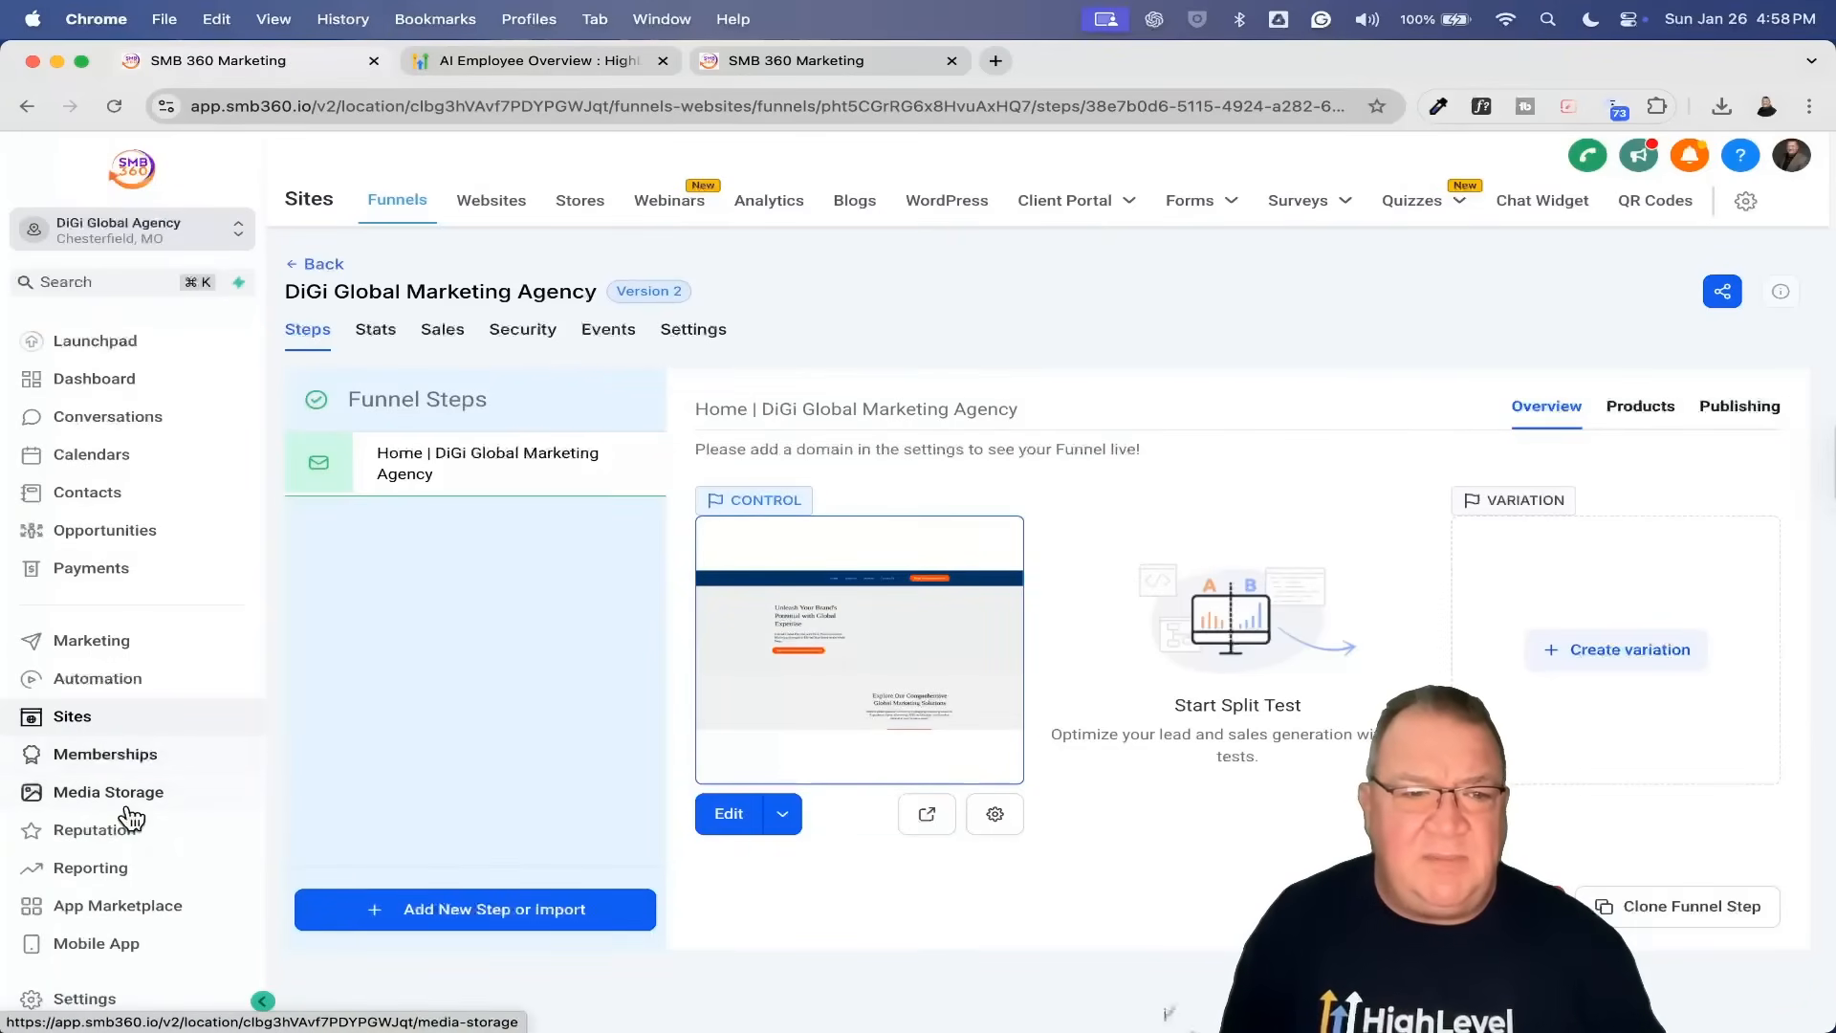
{"action": "left_click", "coordinate": [107, 838]}
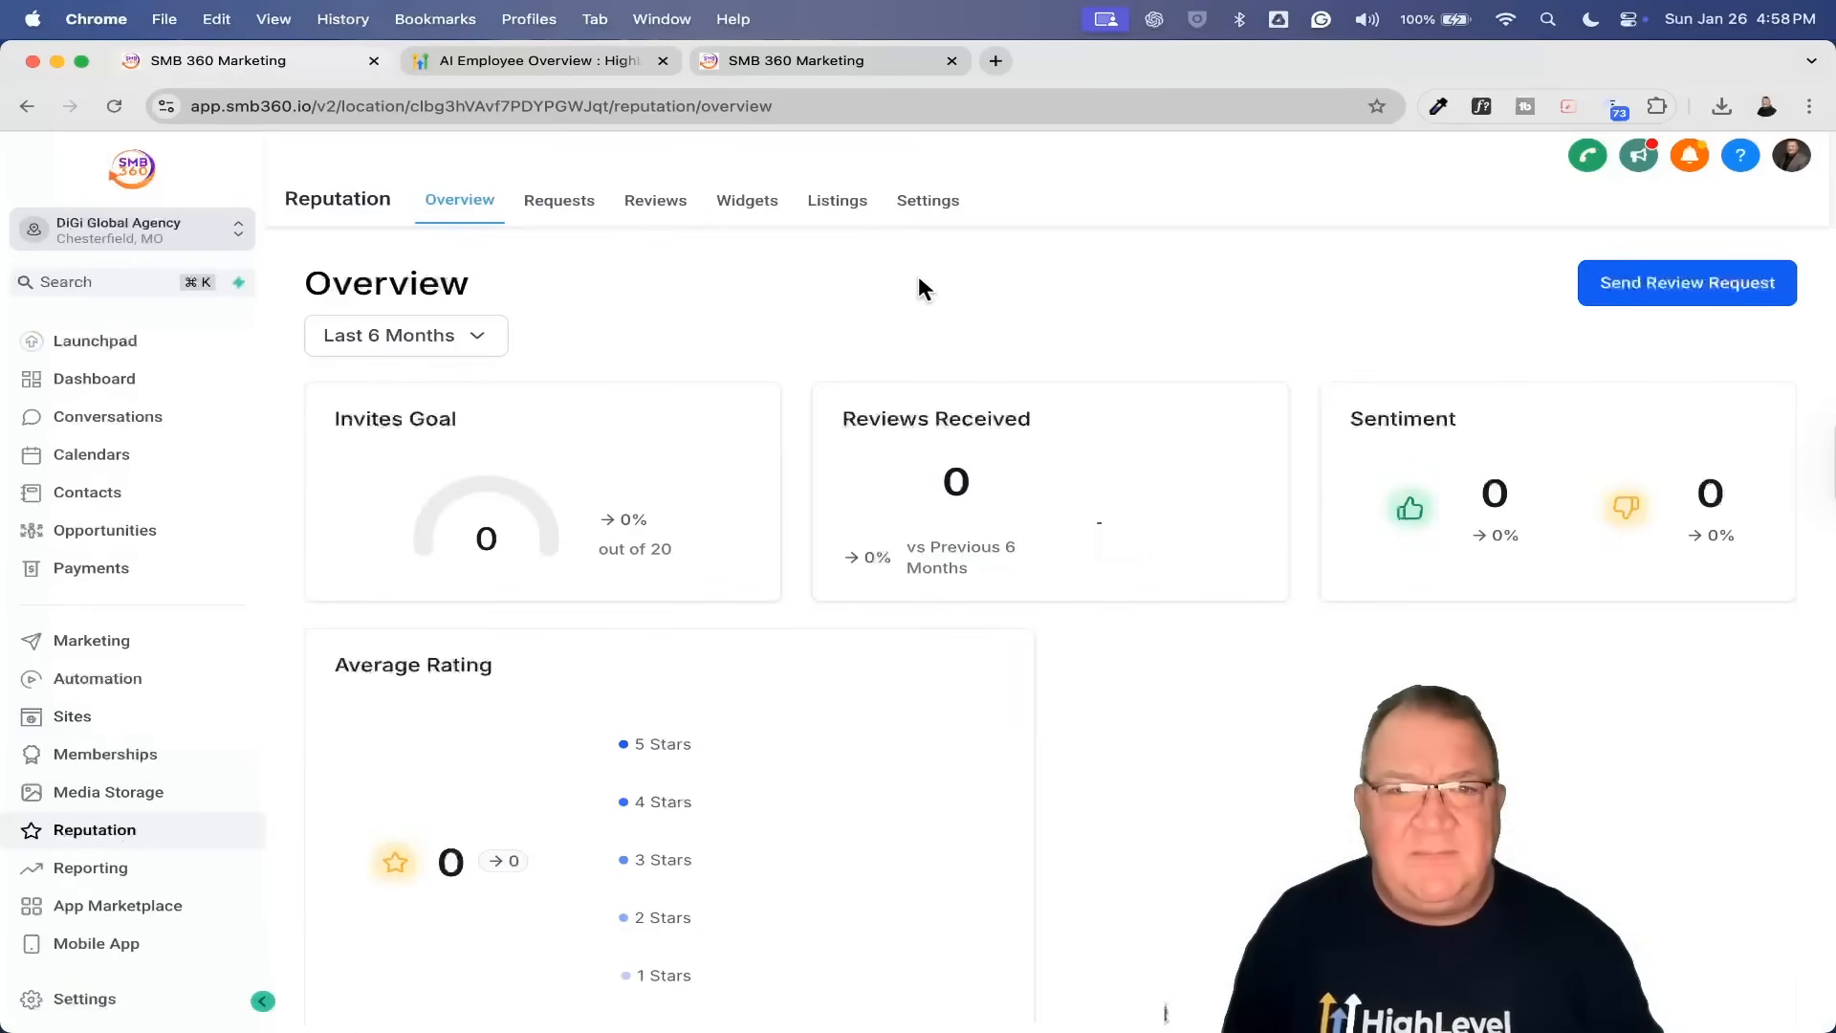
{"action": "left_click", "coordinate": [927, 213]}
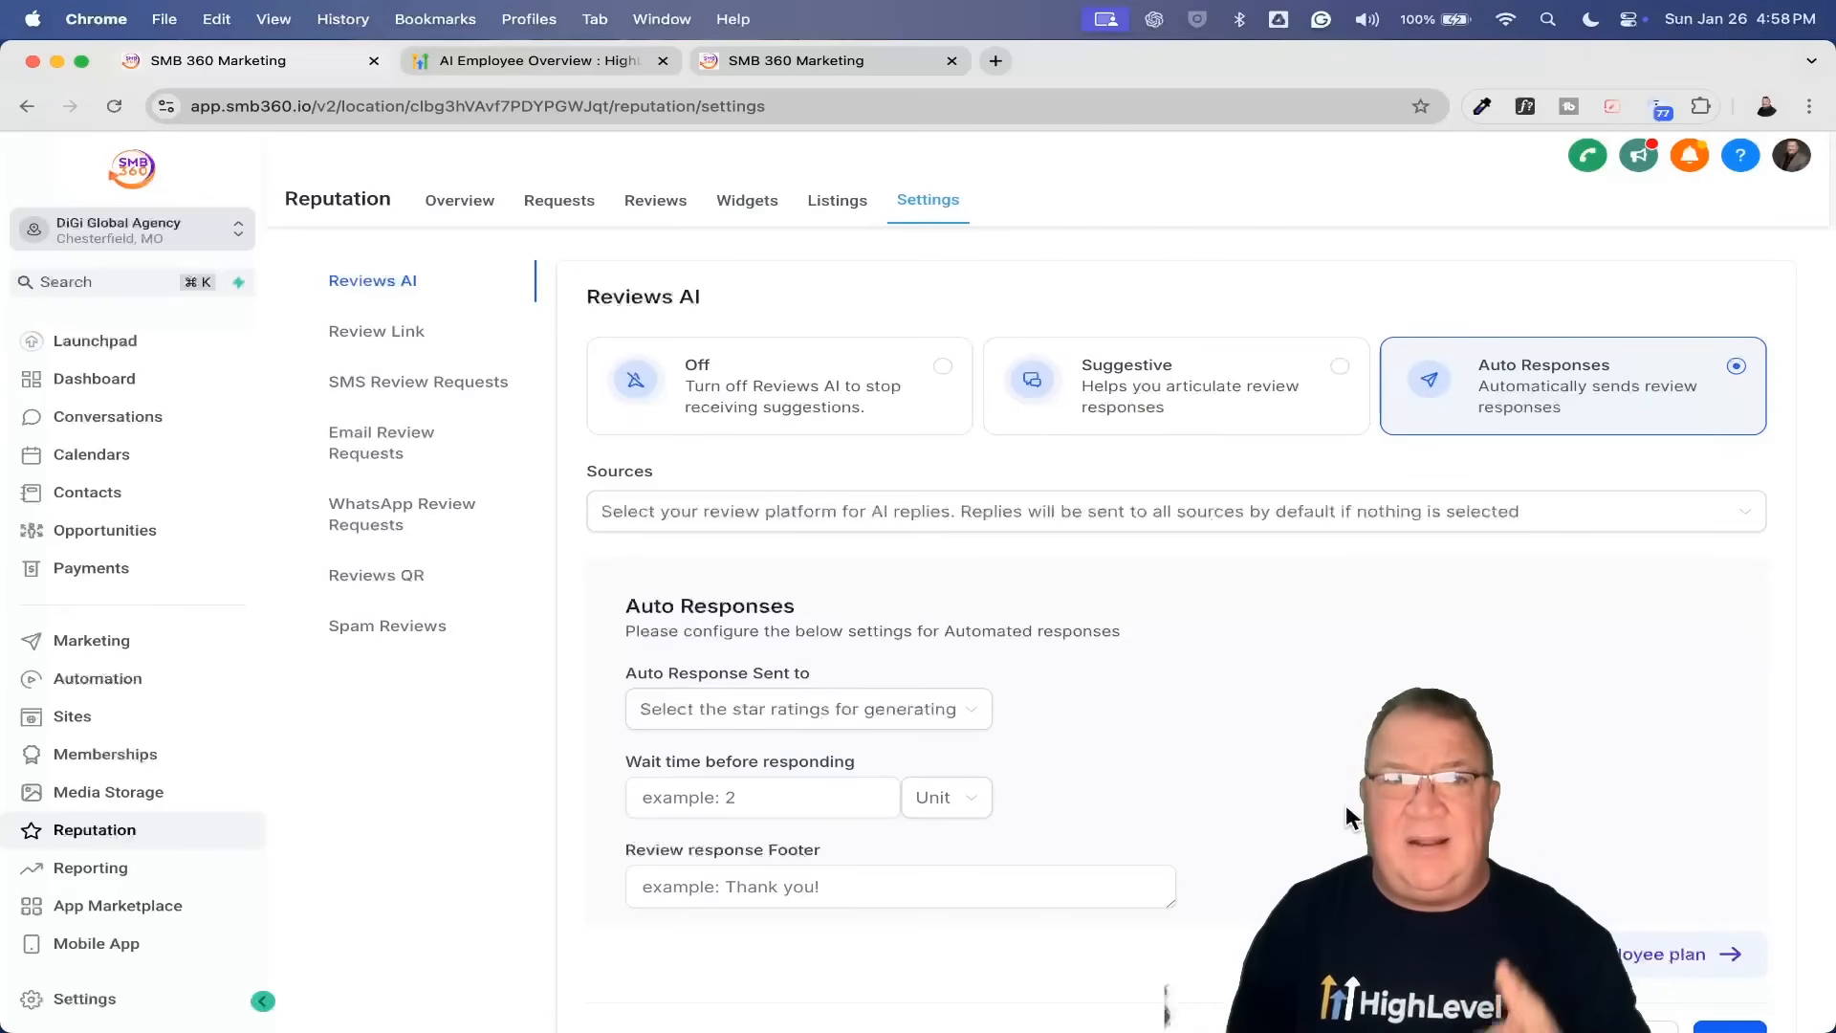
Step: Look over the Reputation overview, review requests and received reviews pages
{"action": "left_click", "coordinate": [462, 202]}
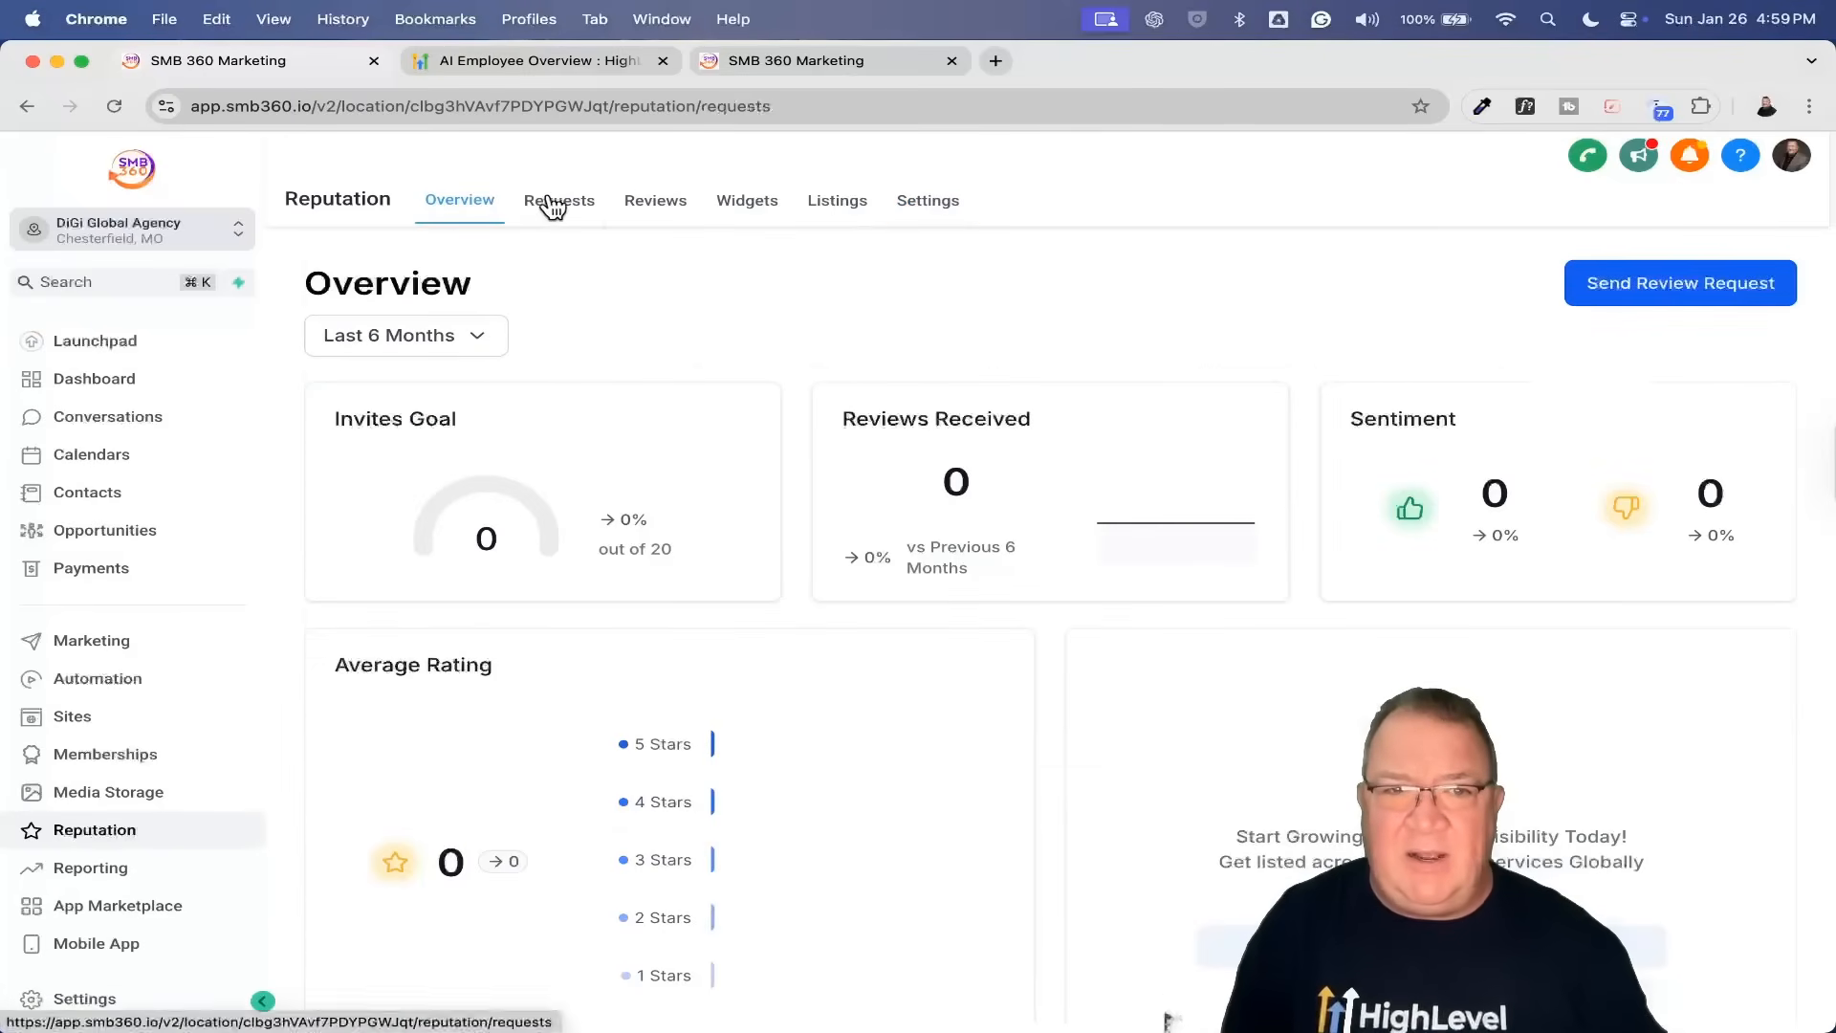
{"action": "left_click", "coordinate": [551, 200]}
{"action": "left_click", "coordinate": [653, 200]}
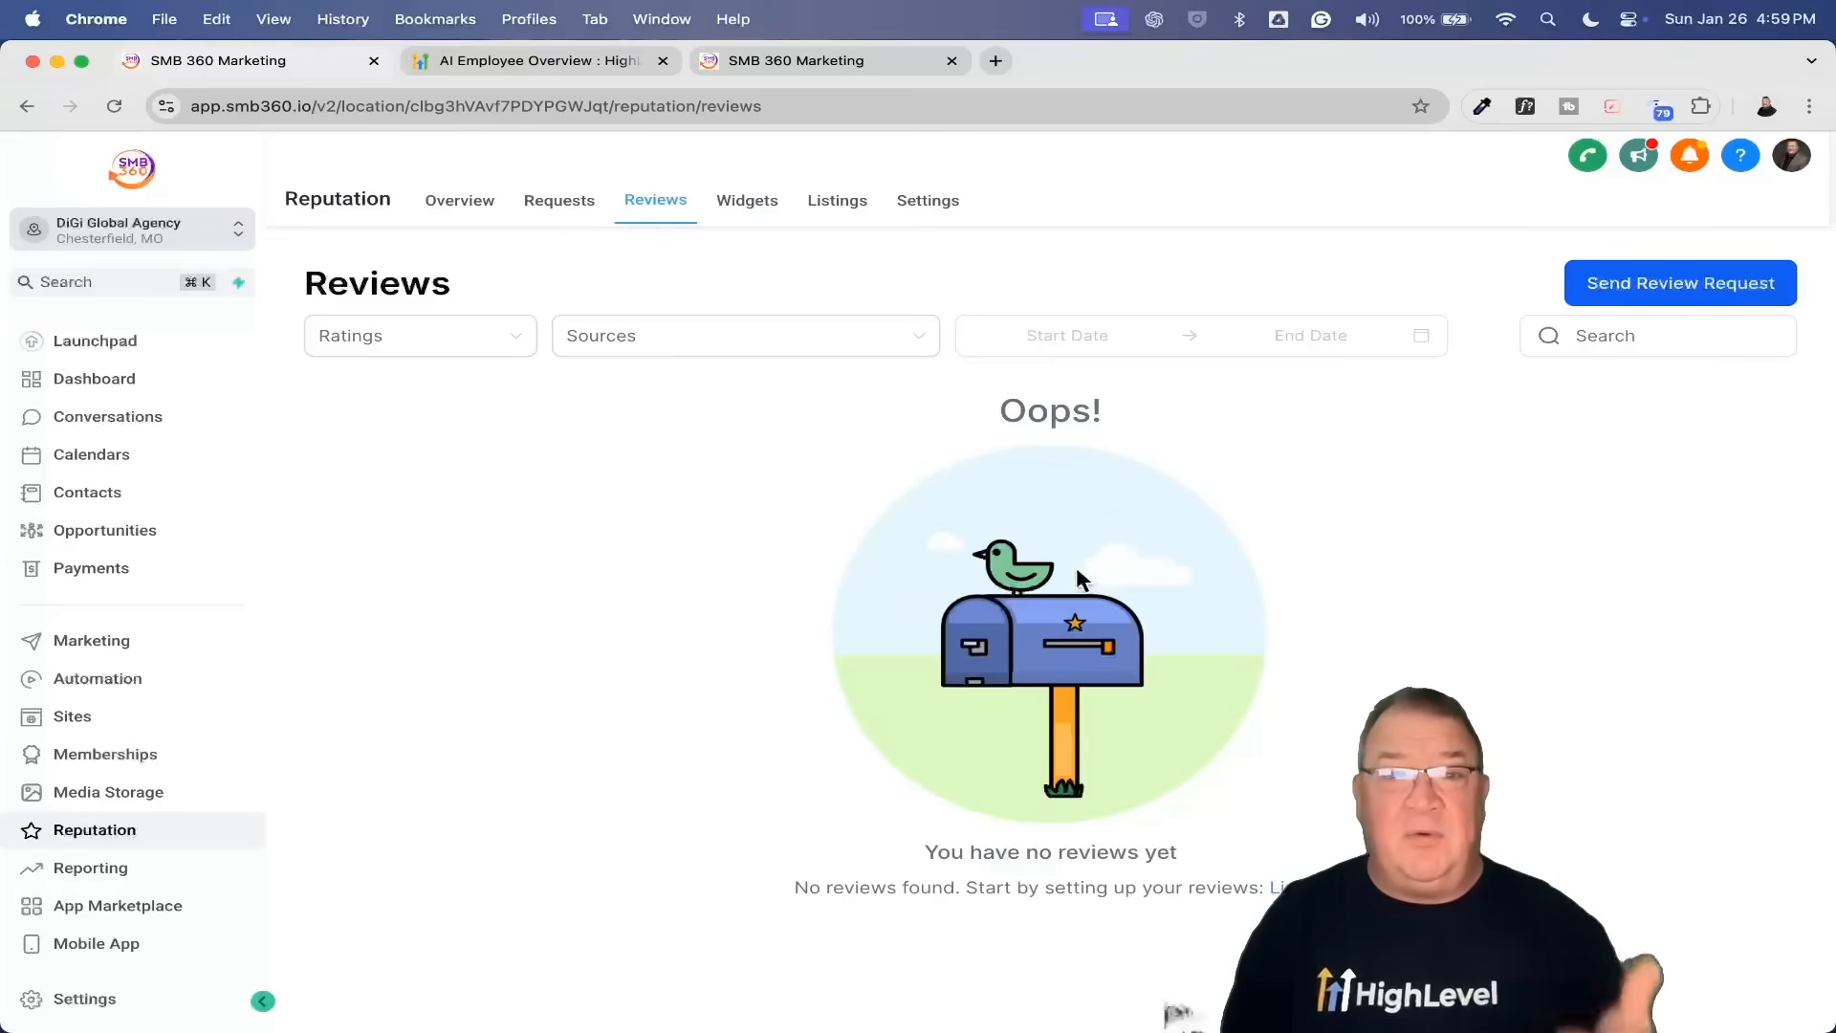
Step: Check the Google option among the Review Link settings, and return to the Reviews AI settings
{"action": "left_click", "coordinate": [927, 202]}
{"action": "left_click", "coordinate": [368, 352]}
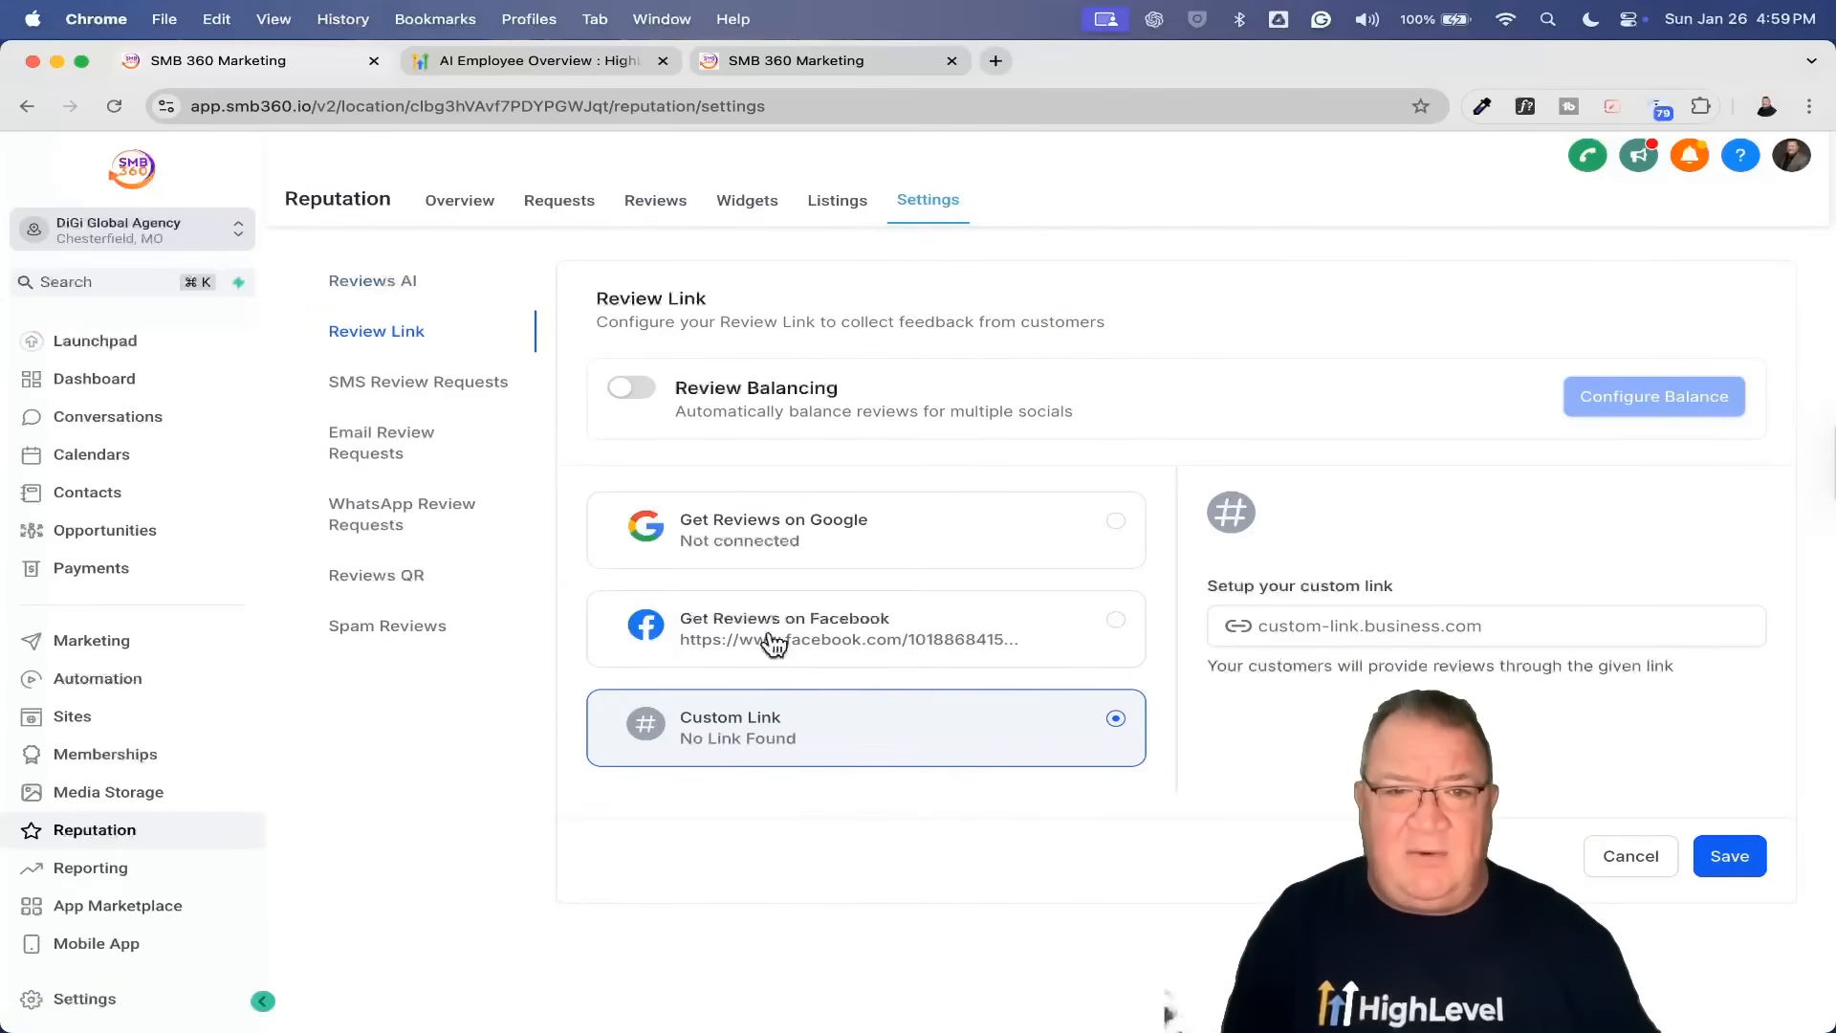
{"action": "left_click", "coordinate": [1029, 542]}
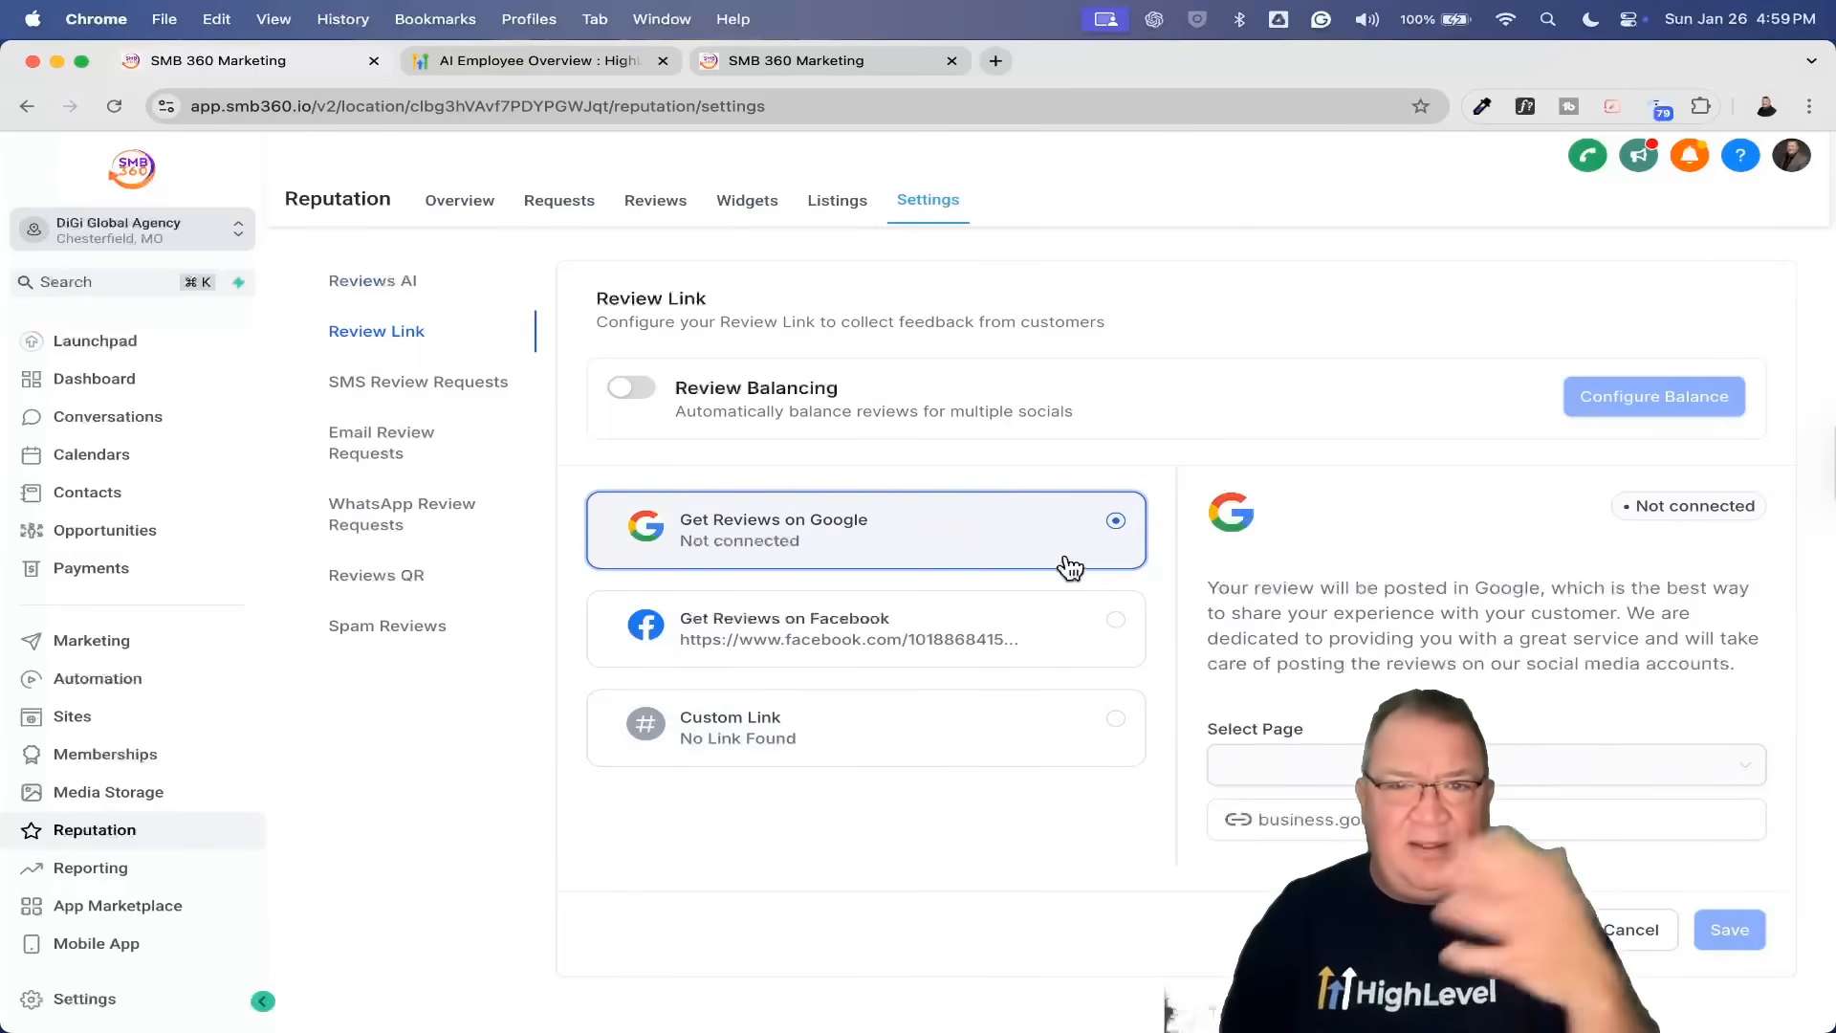
{"action": "left_click", "coordinate": [375, 283]}
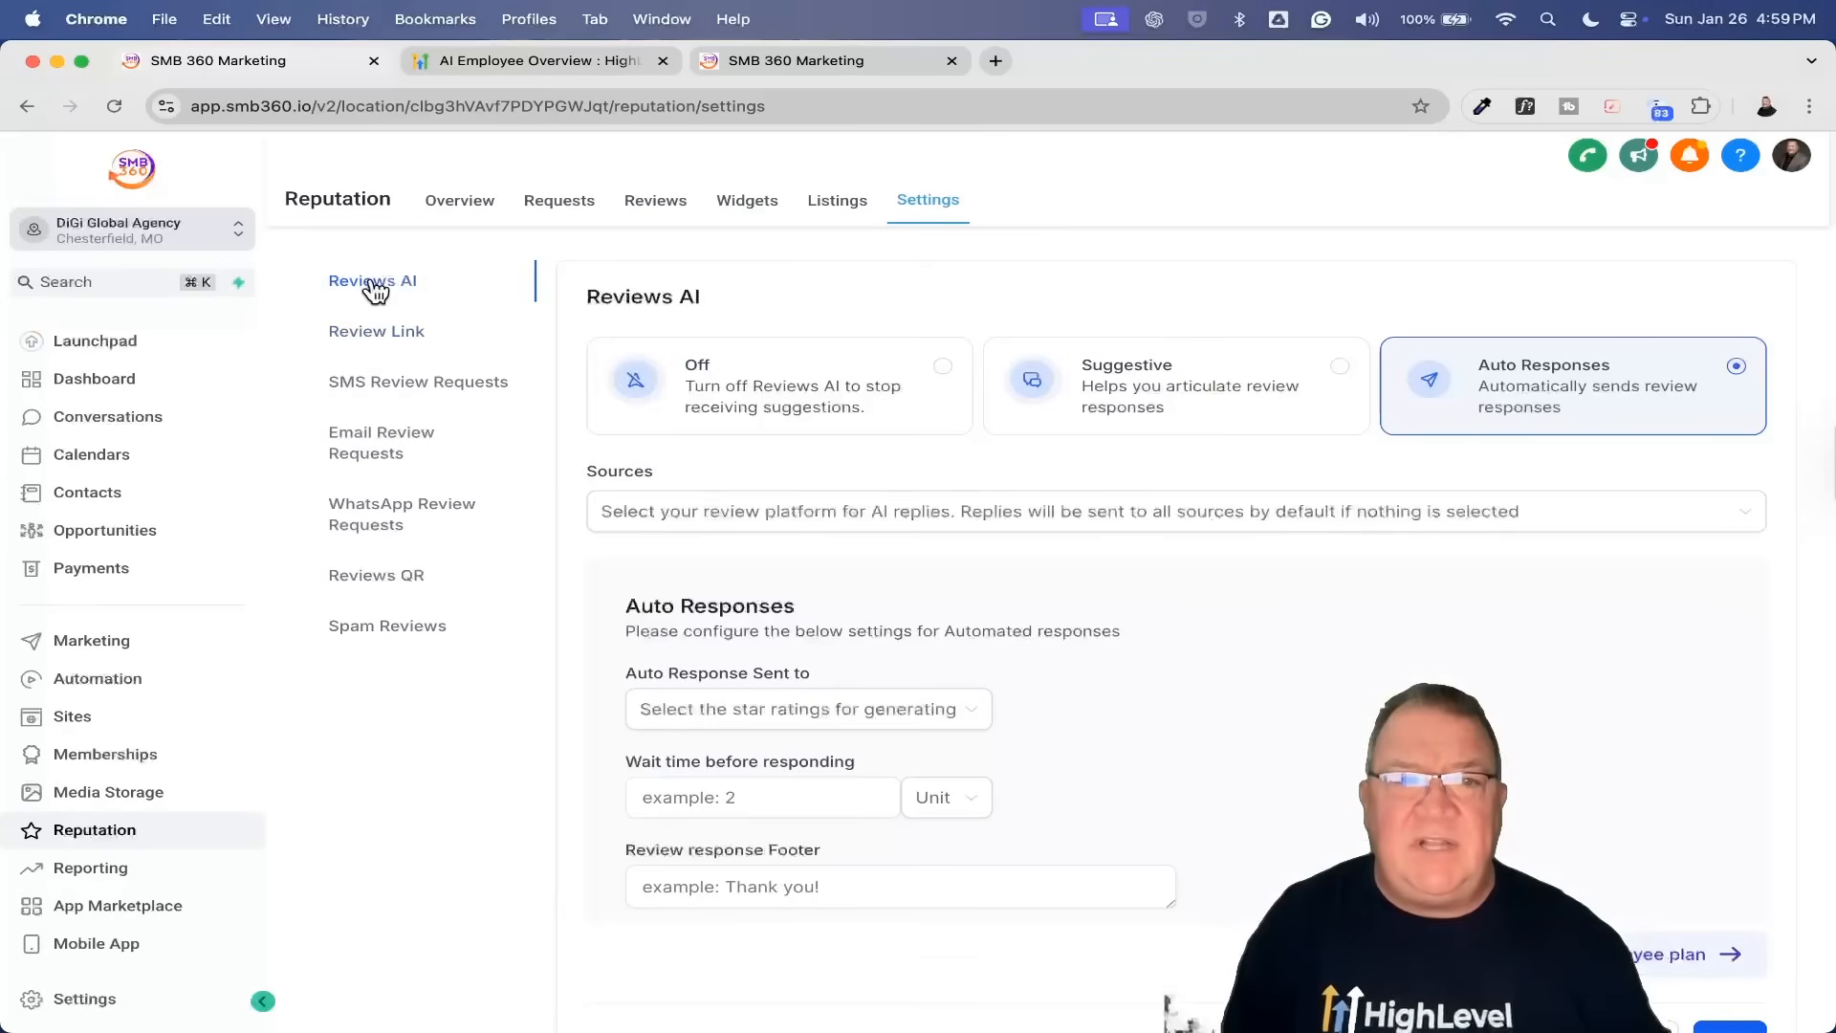
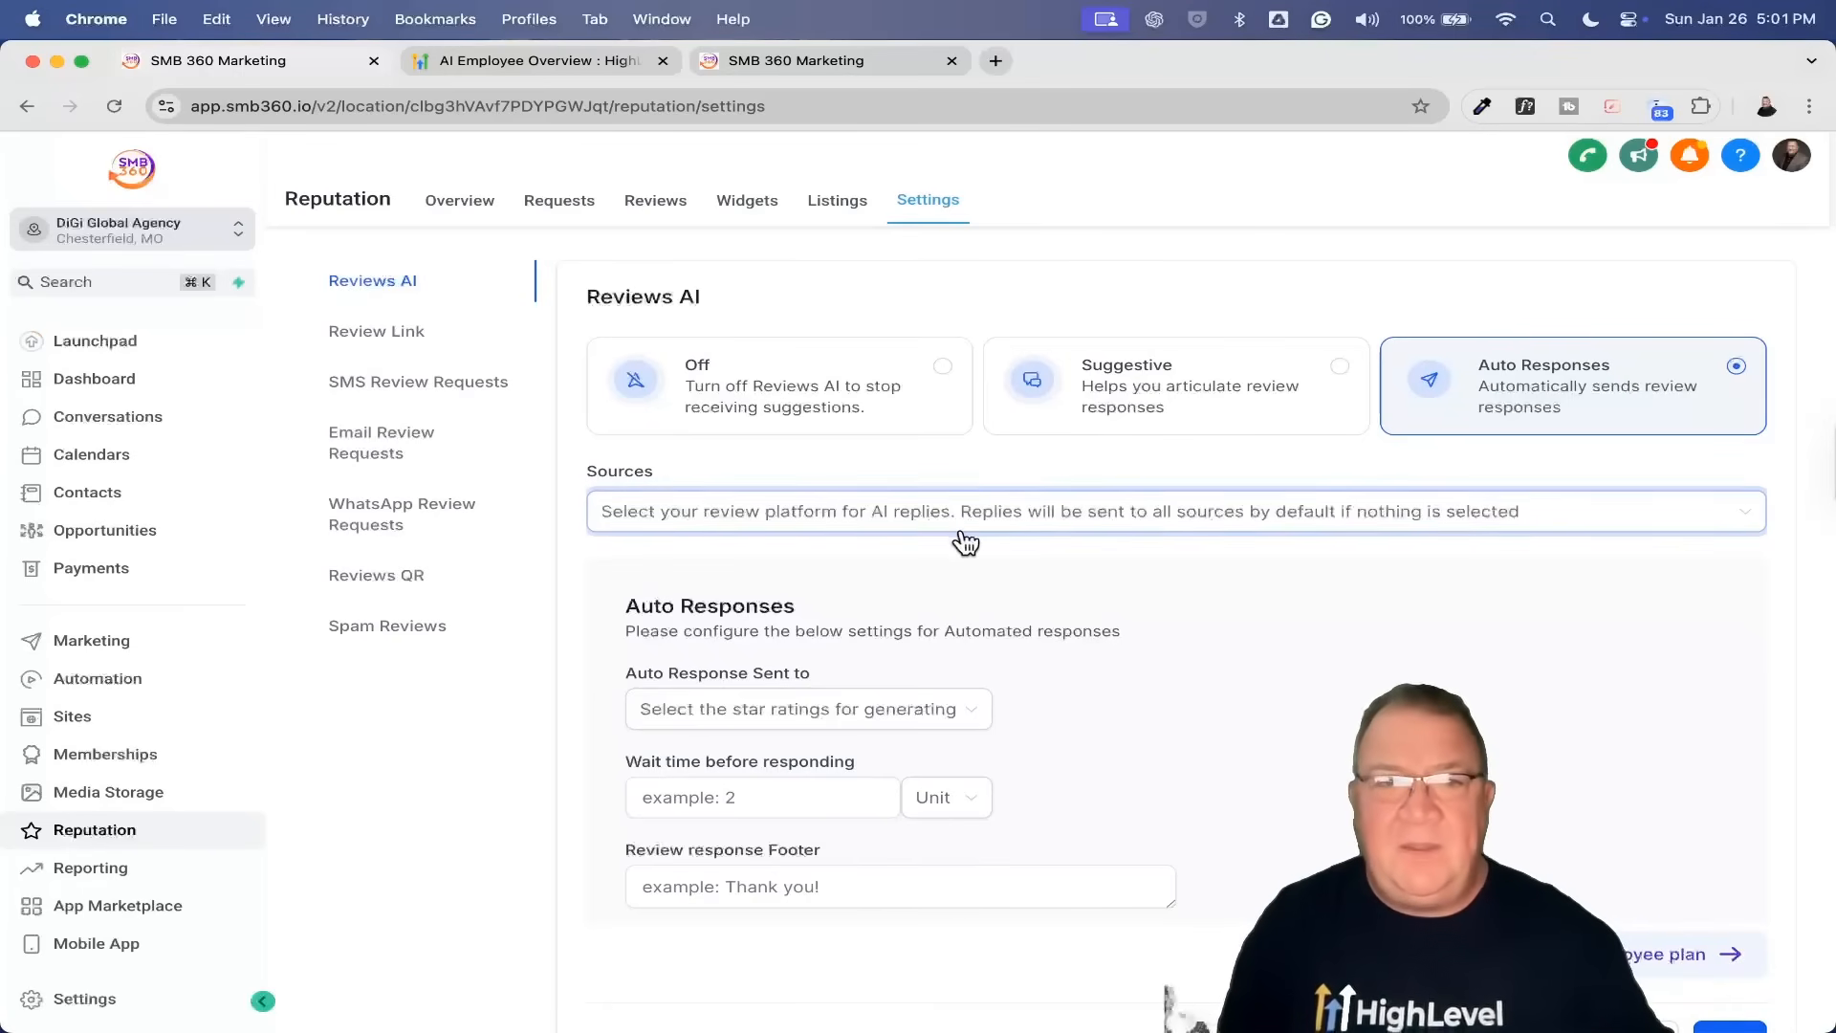
Step: Examine the Off, Suggestive and Auto Responses modes of Reviews AI and the review sources setting
{"action": "scroll", "coordinate": [962, 532], "scroll_direction": "up", "scroll_amount": 4}
{"action": "scroll", "coordinate": [961, 533], "scroll_direction": "down", "scroll_amount": 1}
{"action": "scroll", "coordinate": [963, 542], "scroll_direction": "right", "scroll_amount": 5}
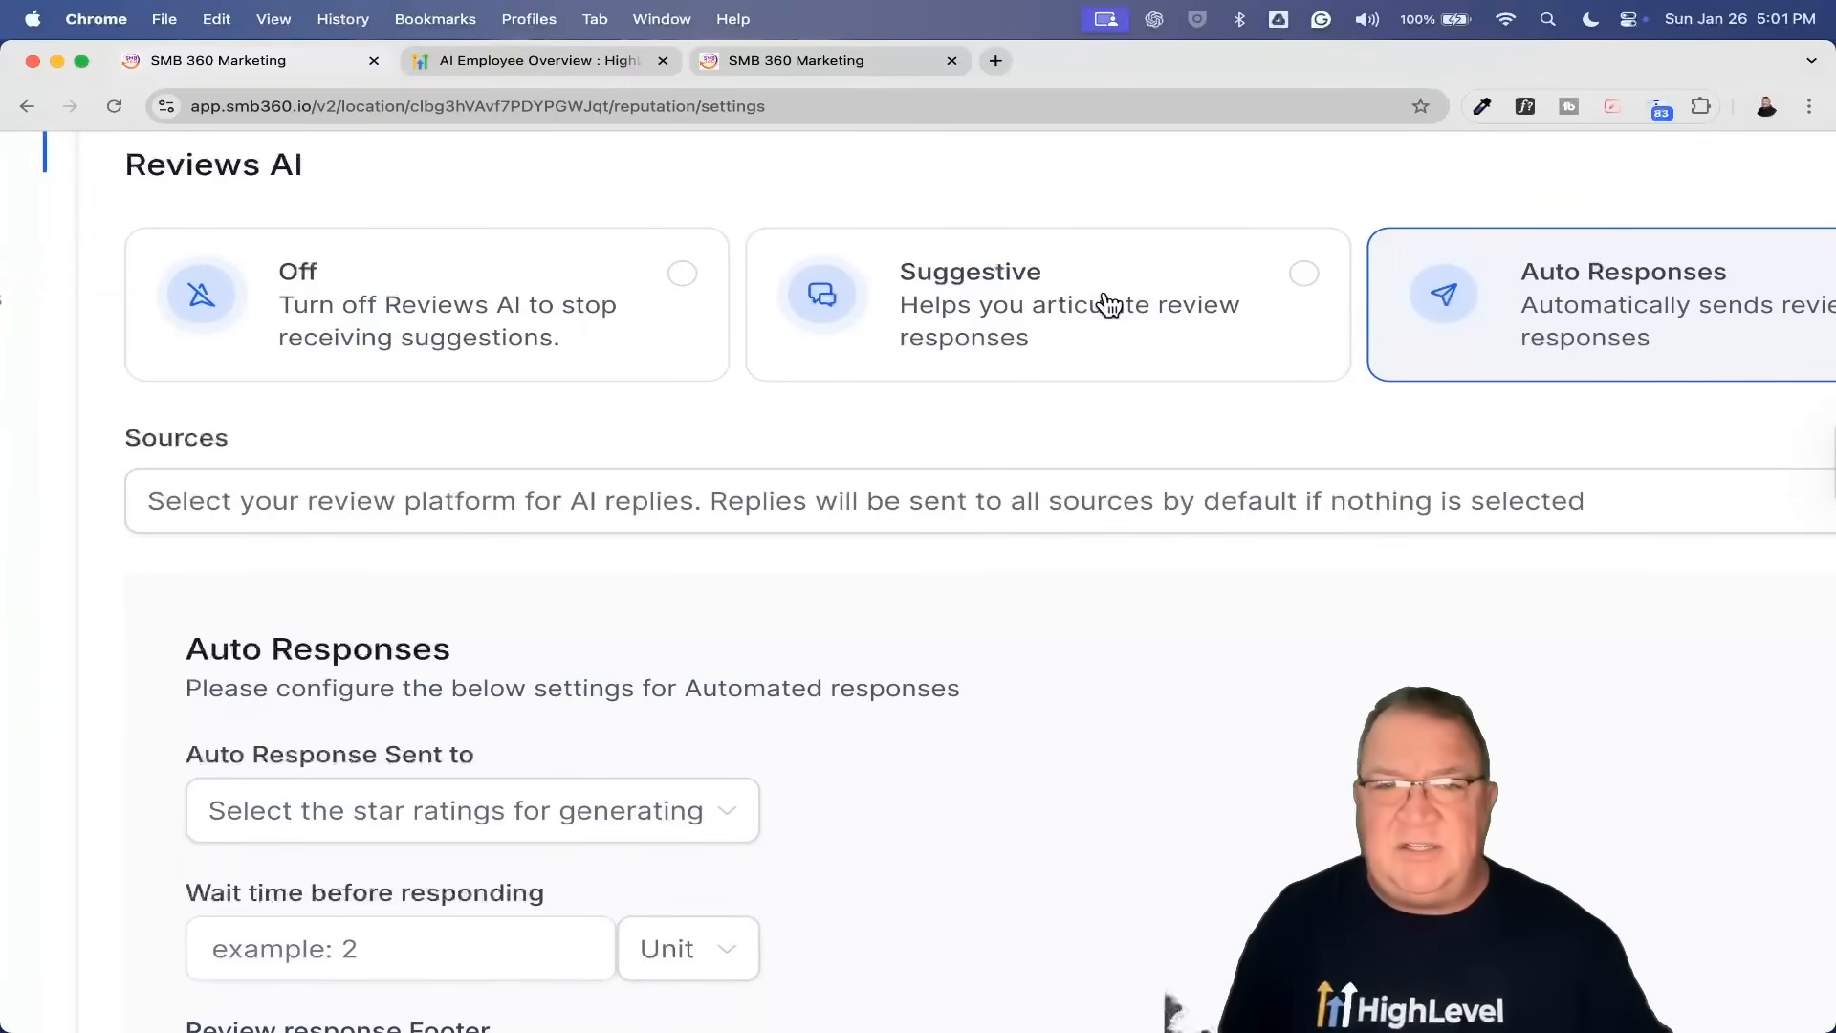
{"action": "scroll", "coordinate": [1107, 305], "scroll_direction": "right", "scroll_amount": 3}
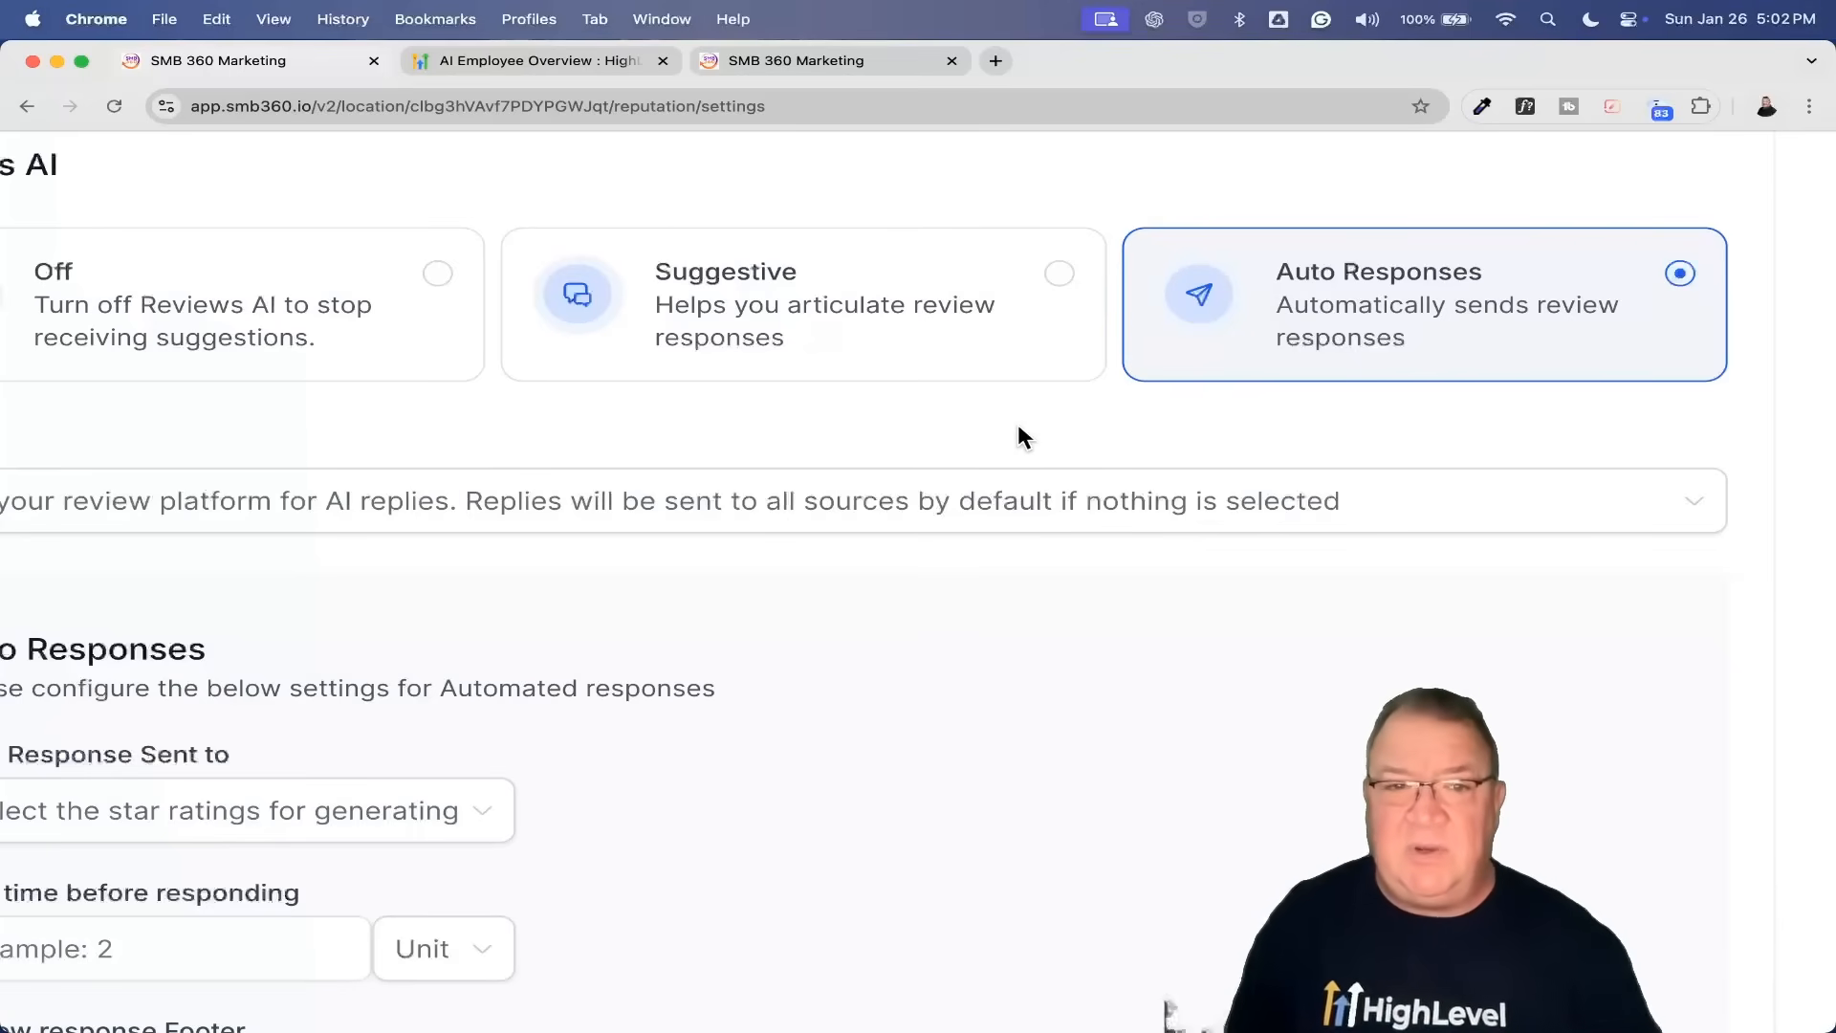
{"action": "scroll", "coordinate": [1018, 423], "scroll_direction": "left", "scroll_amount": 5}
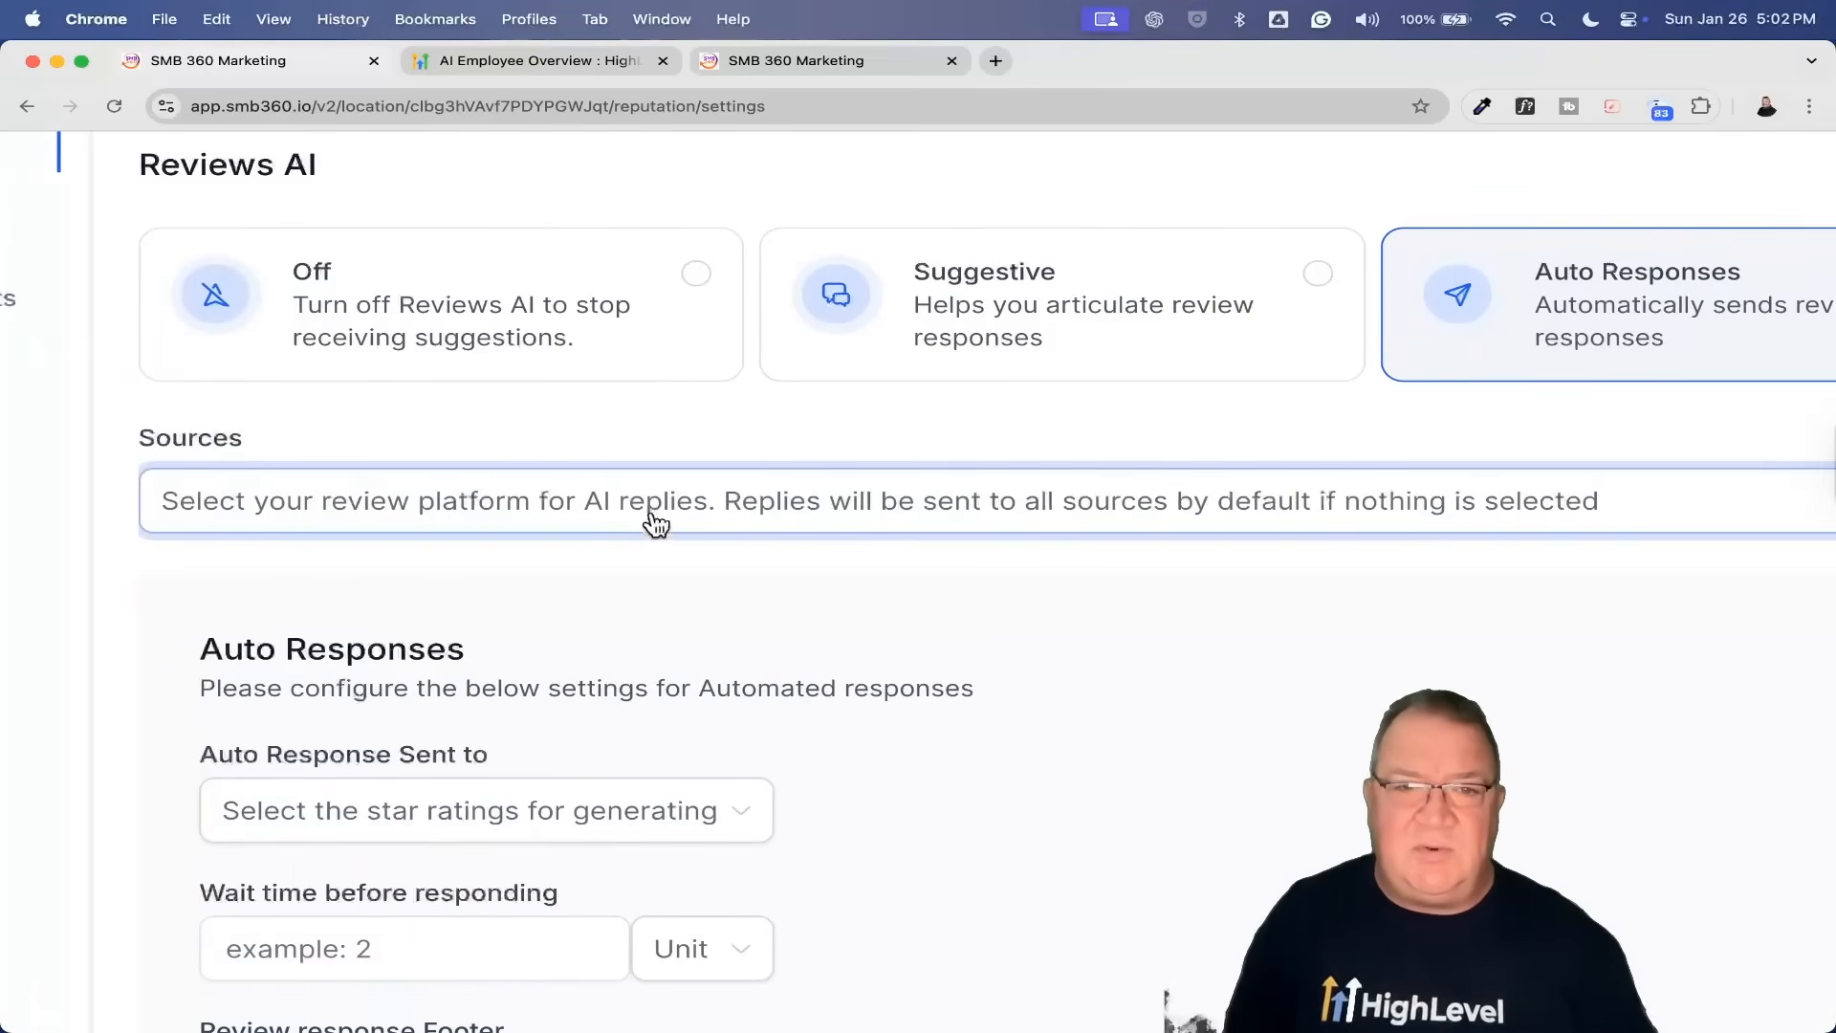
Step: Select Google and Facebook as the review sources for AI replies
{"action": "scroll", "coordinate": [652, 520], "scroll_direction": "down", "scroll_amount": 5}
{"action": "left_click", "coordinate": [851, 524]}
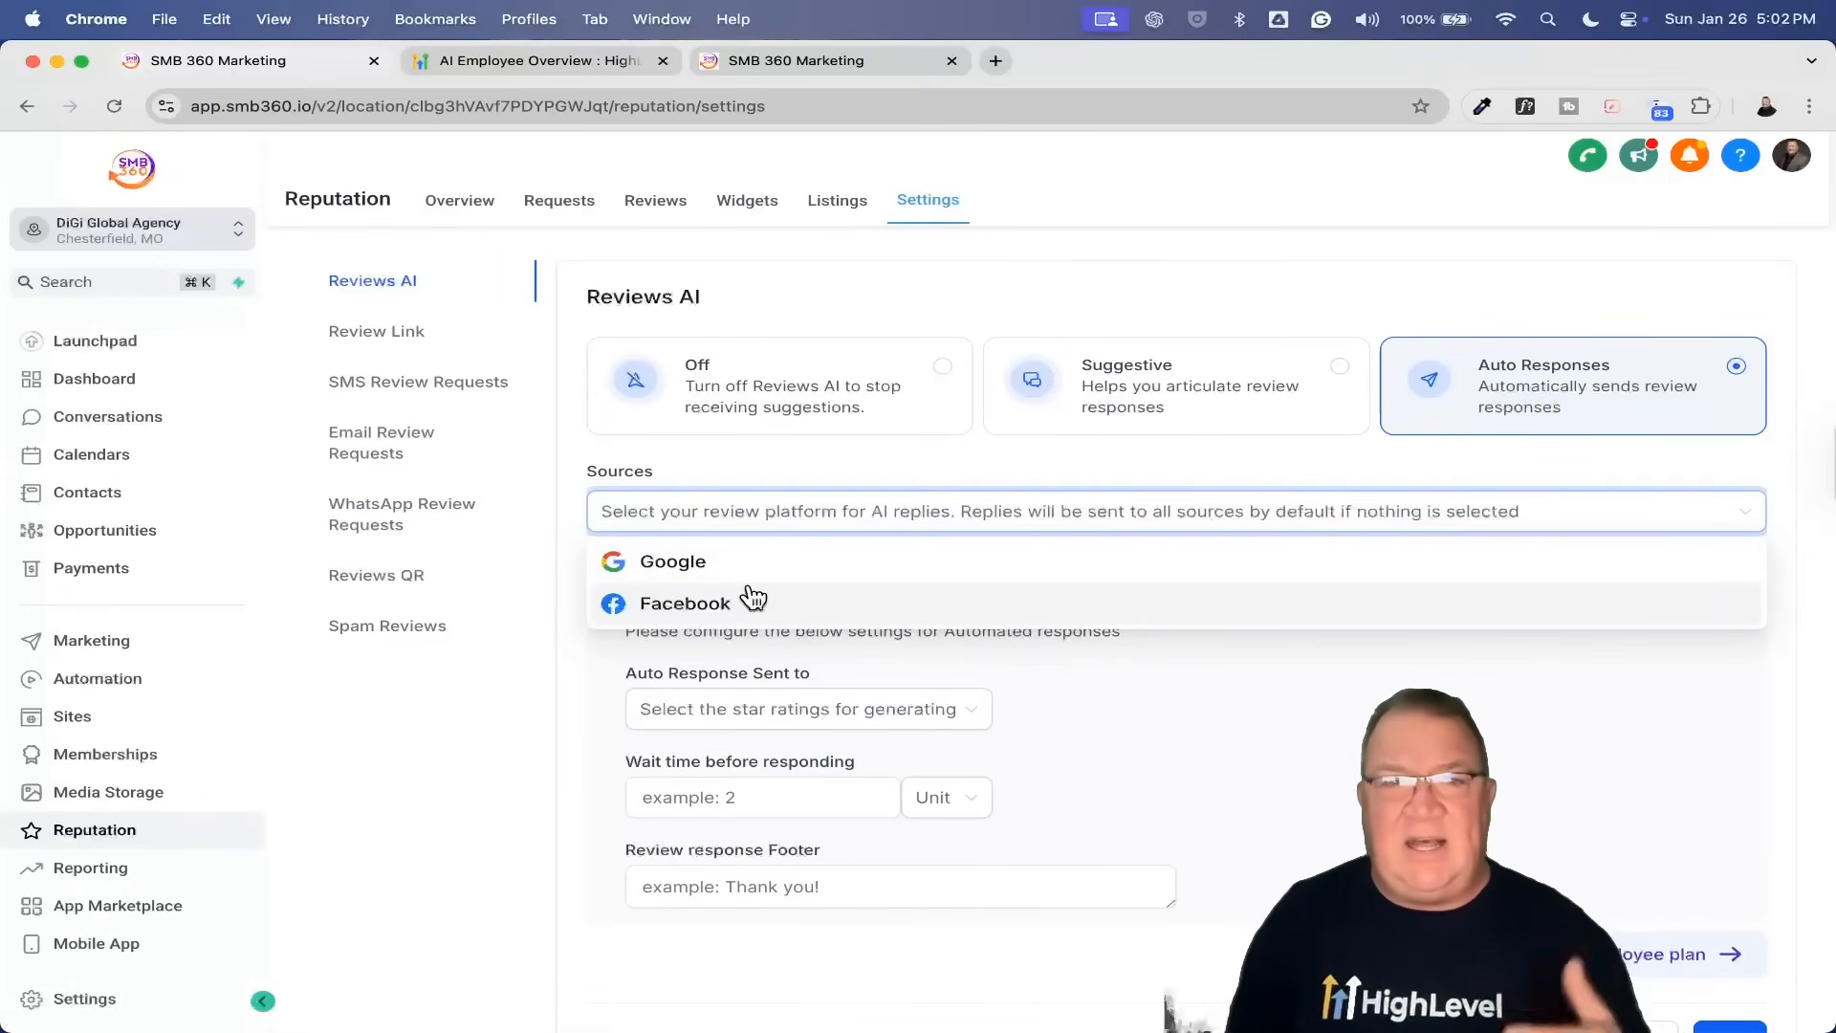
{"action": "left_click", "coordinate": [701, 564]}
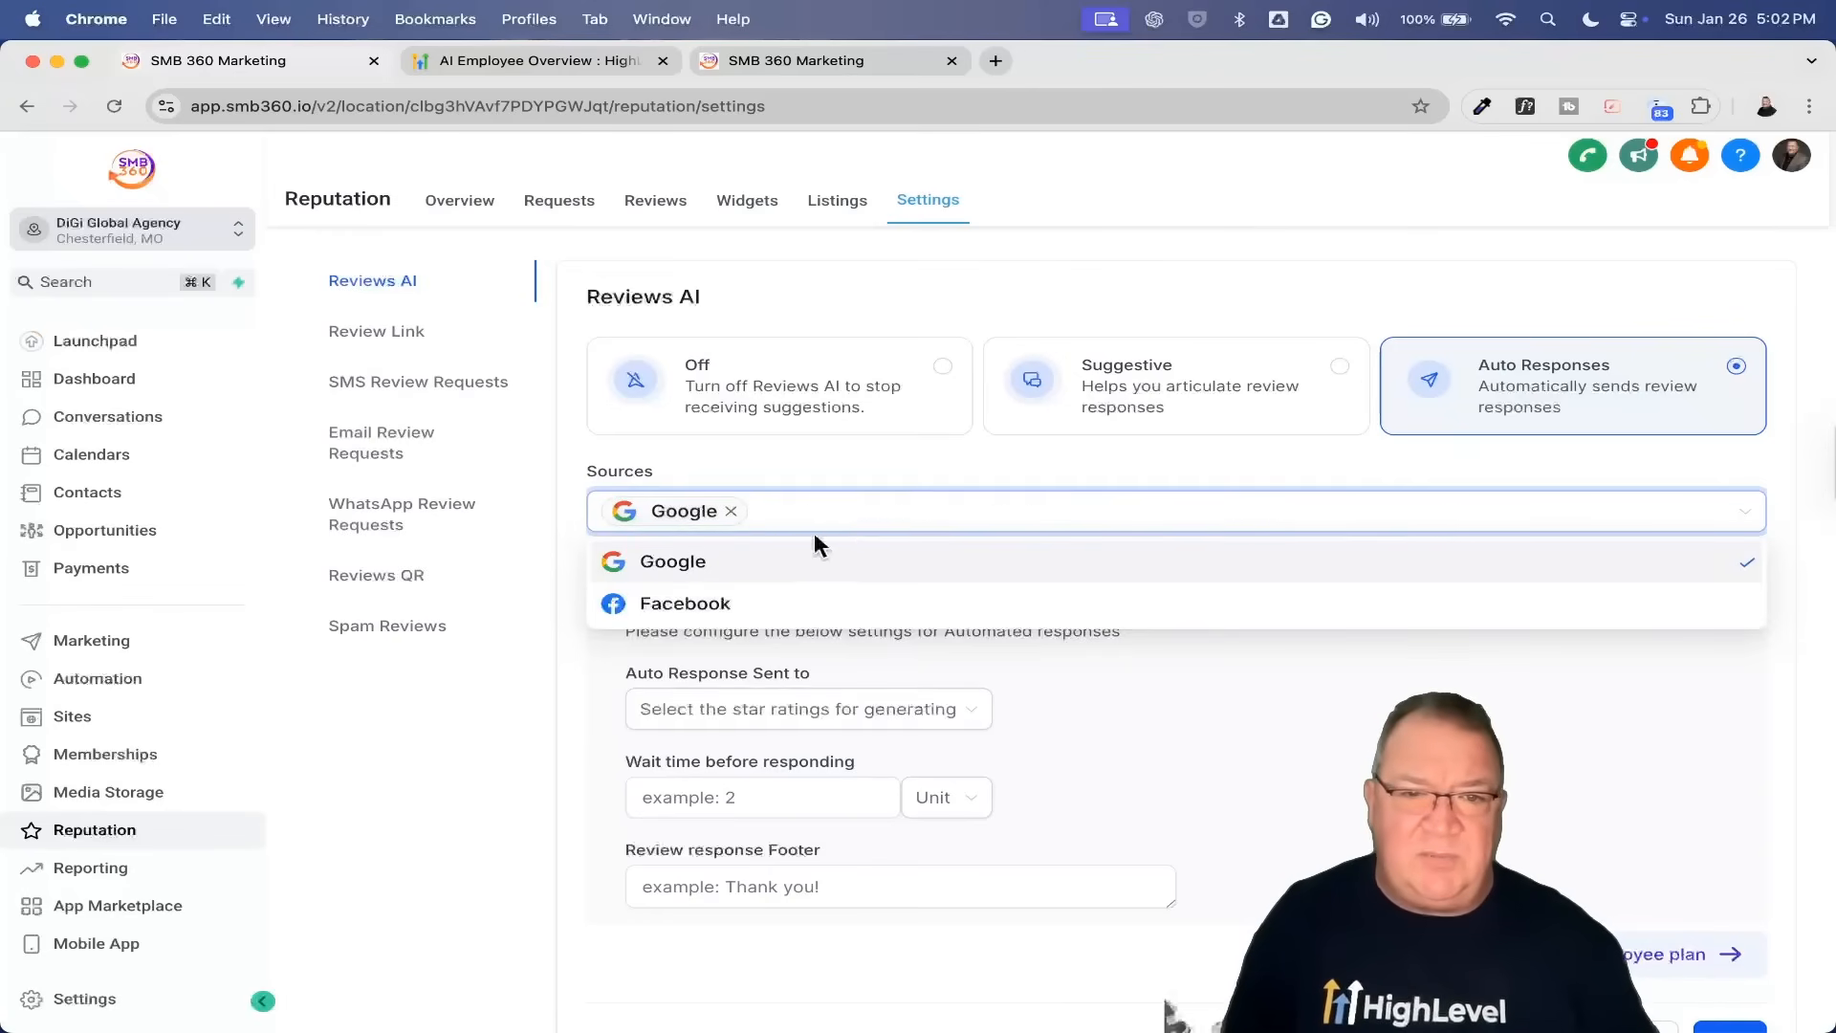
{"action": "left_click", "coordinate": [818, 604]}
{"action": "left_click", "coordinate": [1358, 754]}
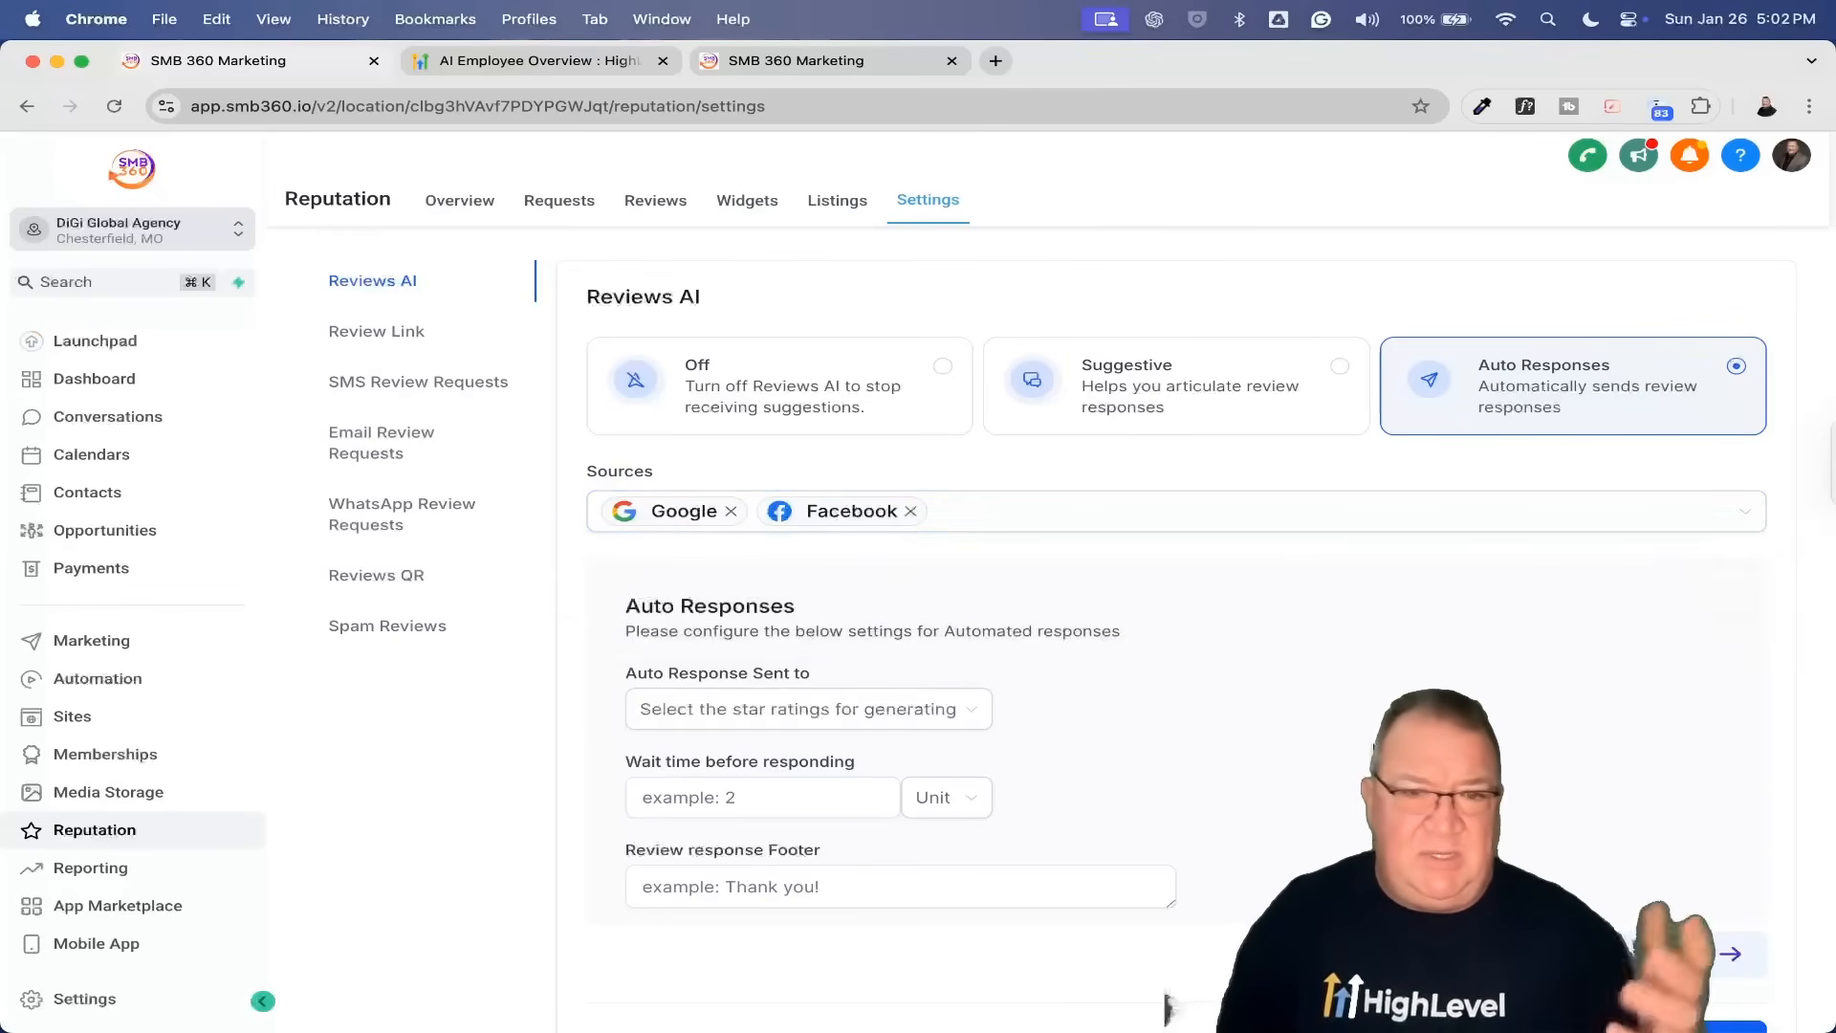
Step: Set the automated review responses to be sent to 5-star reviews
{"action": "scroll", "coordinate": [1351, 754], "scroll_direction": "down", "scroll_amount": 1}
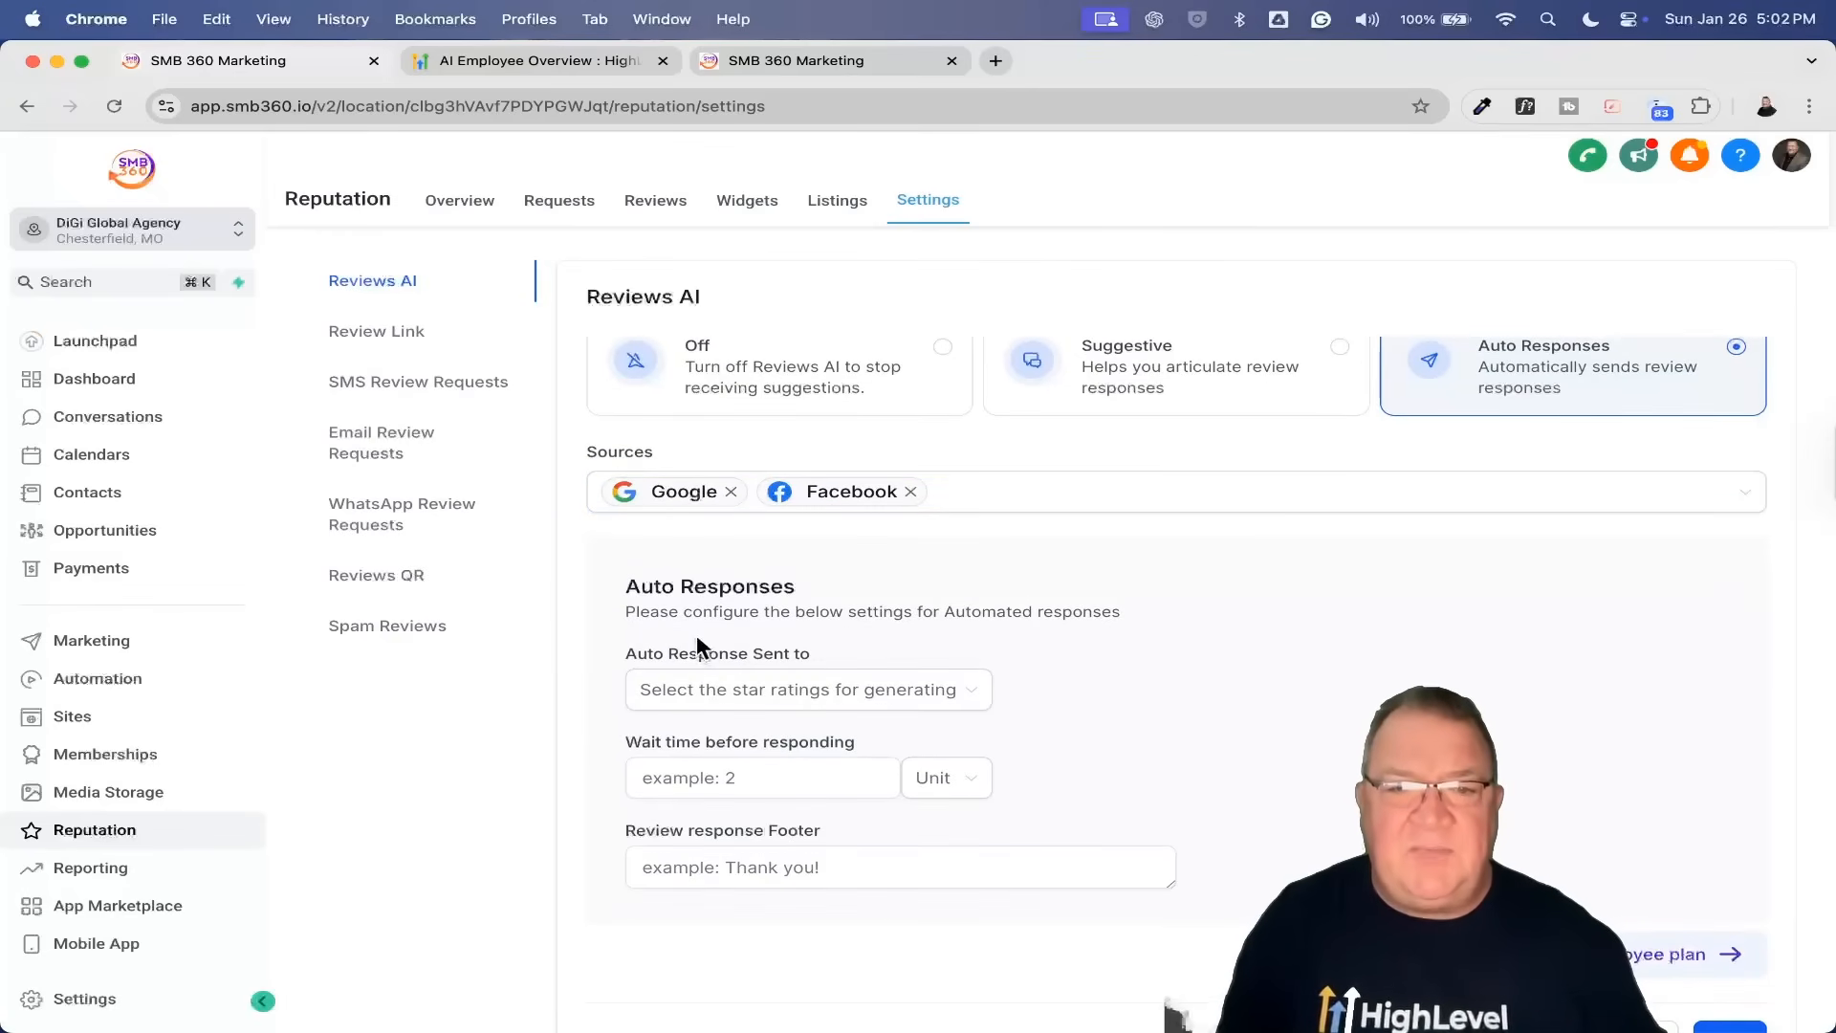
{"action": "left_click", "coordinate": [934, 691]}
{"action": "scroll", "coordinate": [934, 693], "scroll_direction": "up", "scroll_amount": 5}
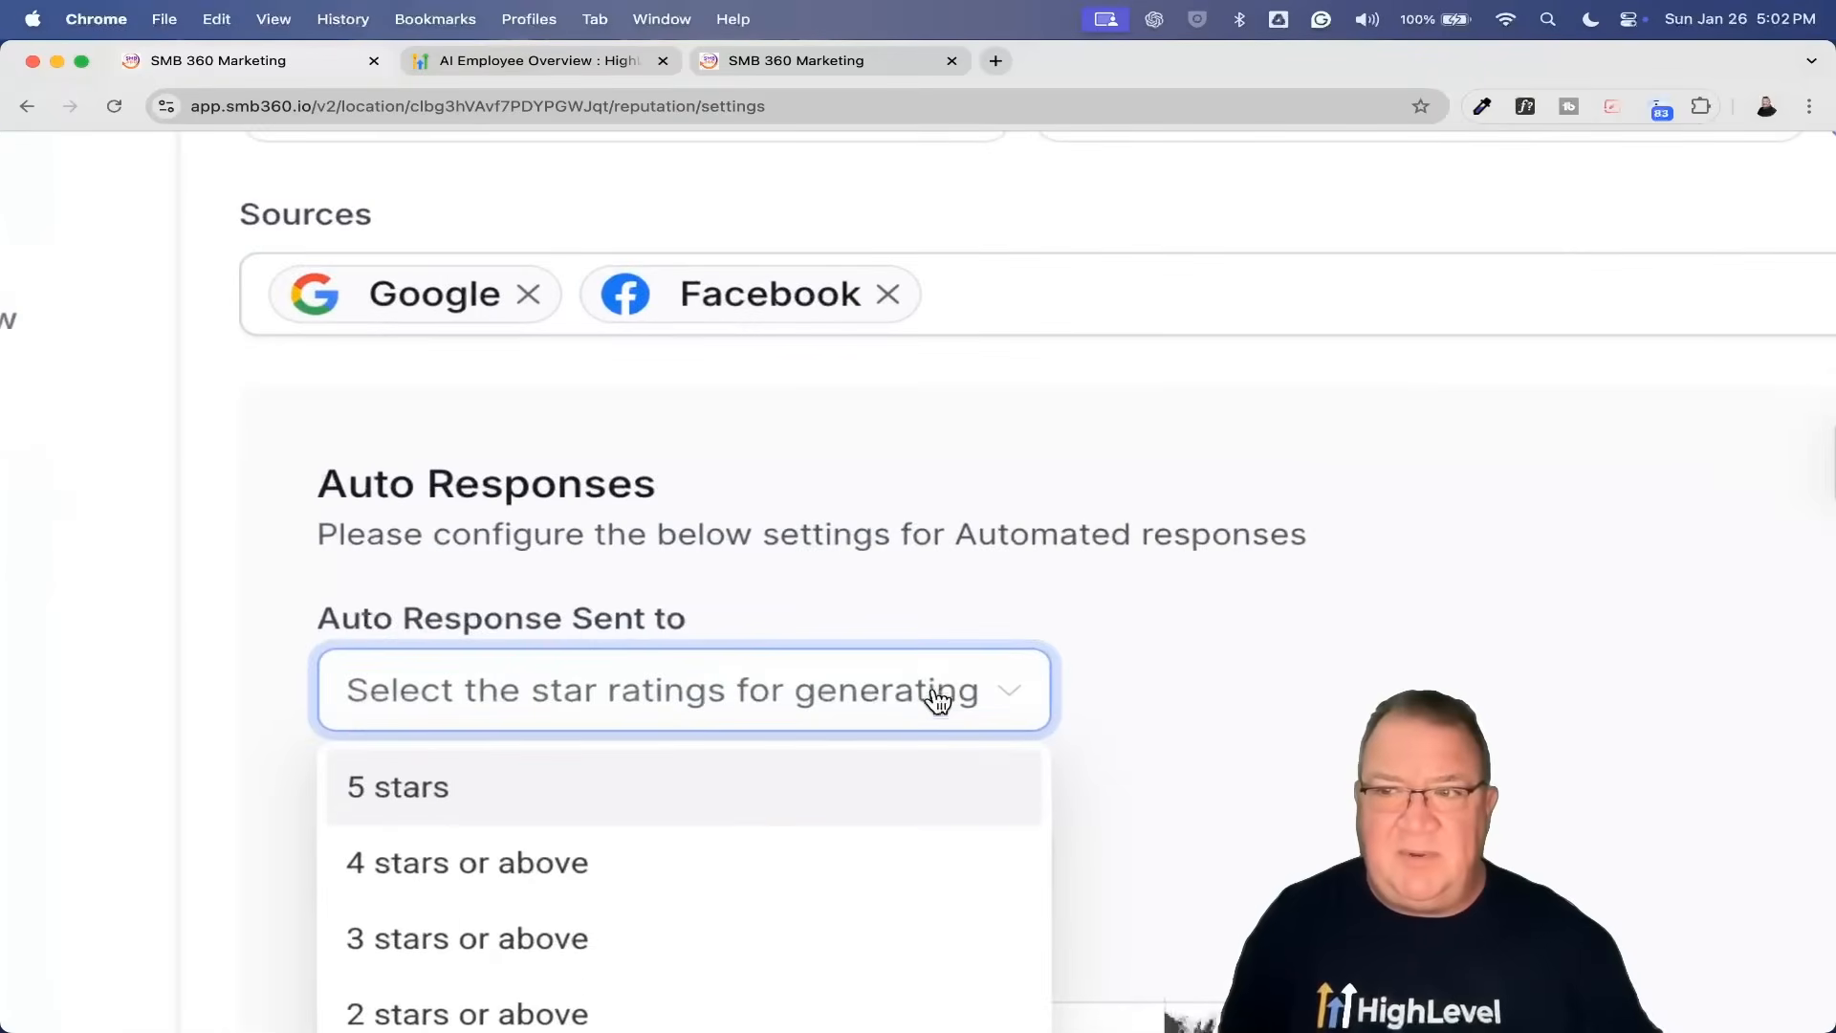
{"action": "scroll", "coordinate": [933, 692], "scroll_direction": "down", "scroll_amount": 3}
{"action": "scroll", "coordinate": [938, 701], "scroll_direction": "down", "scroll_amount": 1}
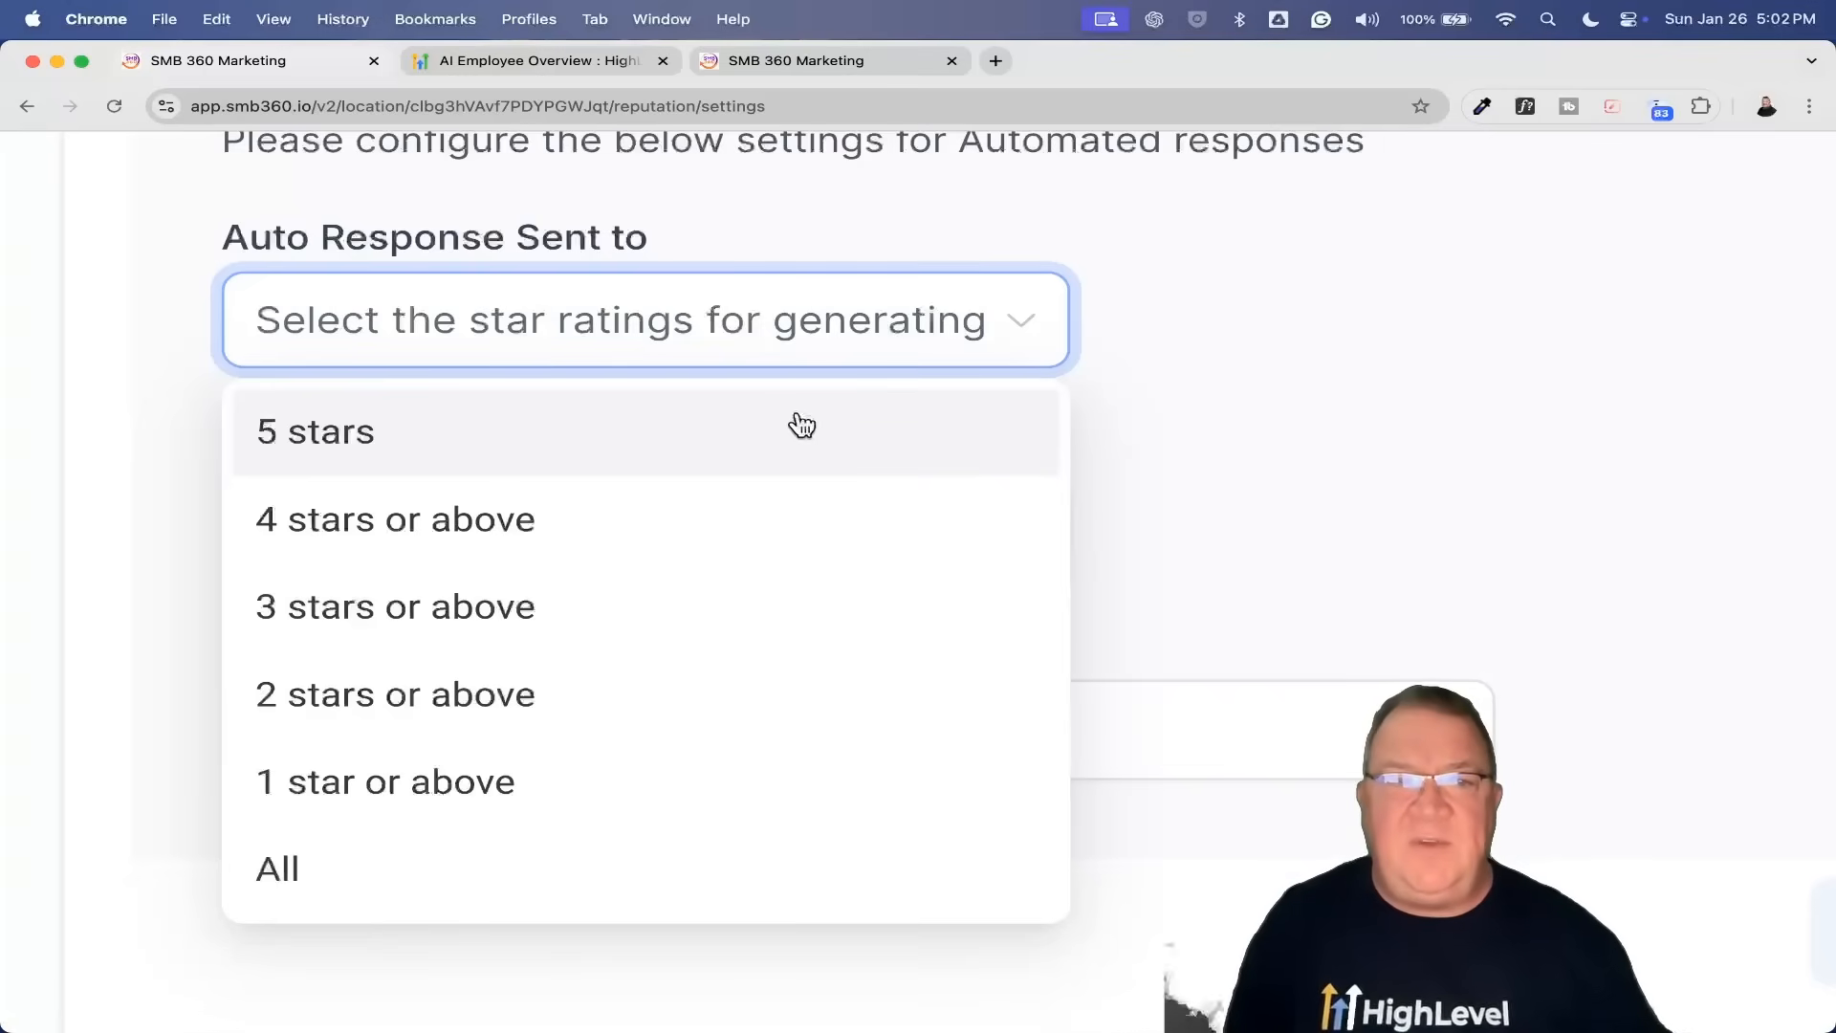
{"action": "left_click", "coordinate": [578, 448]}
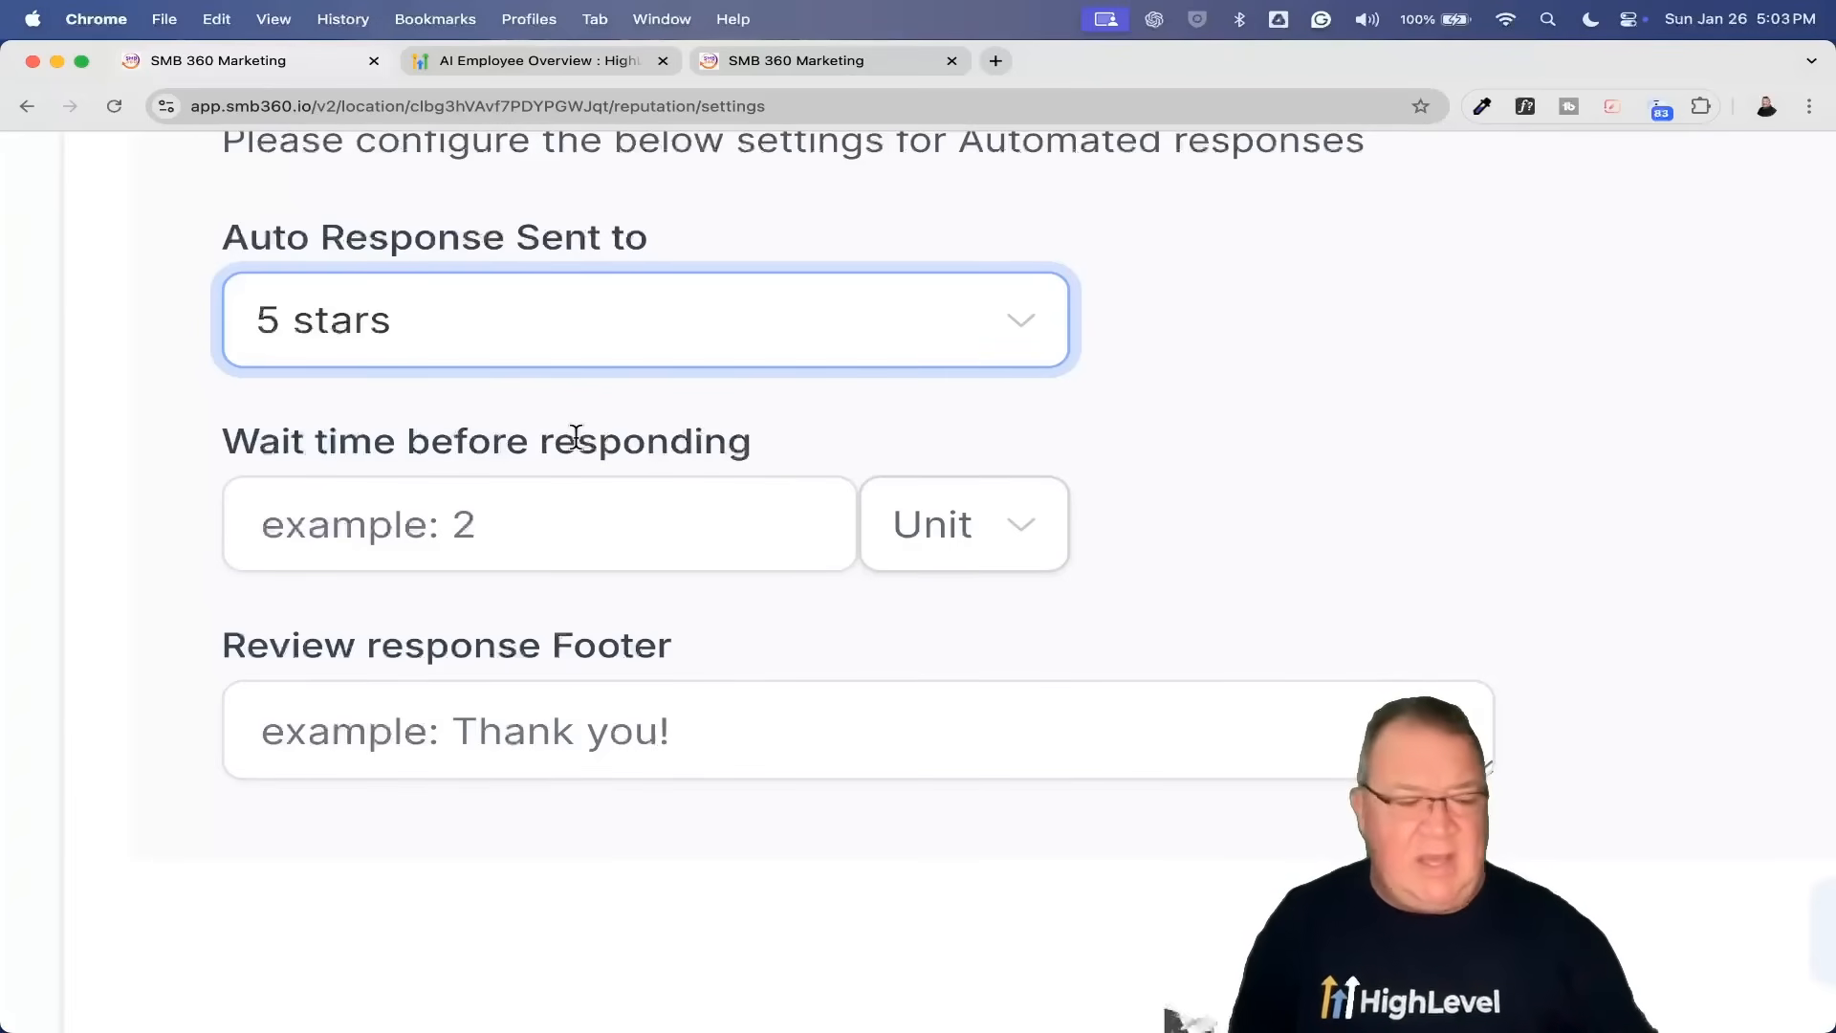
Step: Change the star rating for automated review responses to 4 stars or above
{"action": "scroll", "coordinate": [1092, 440], "scroll_direction": "down", "scroll_amount": 5}
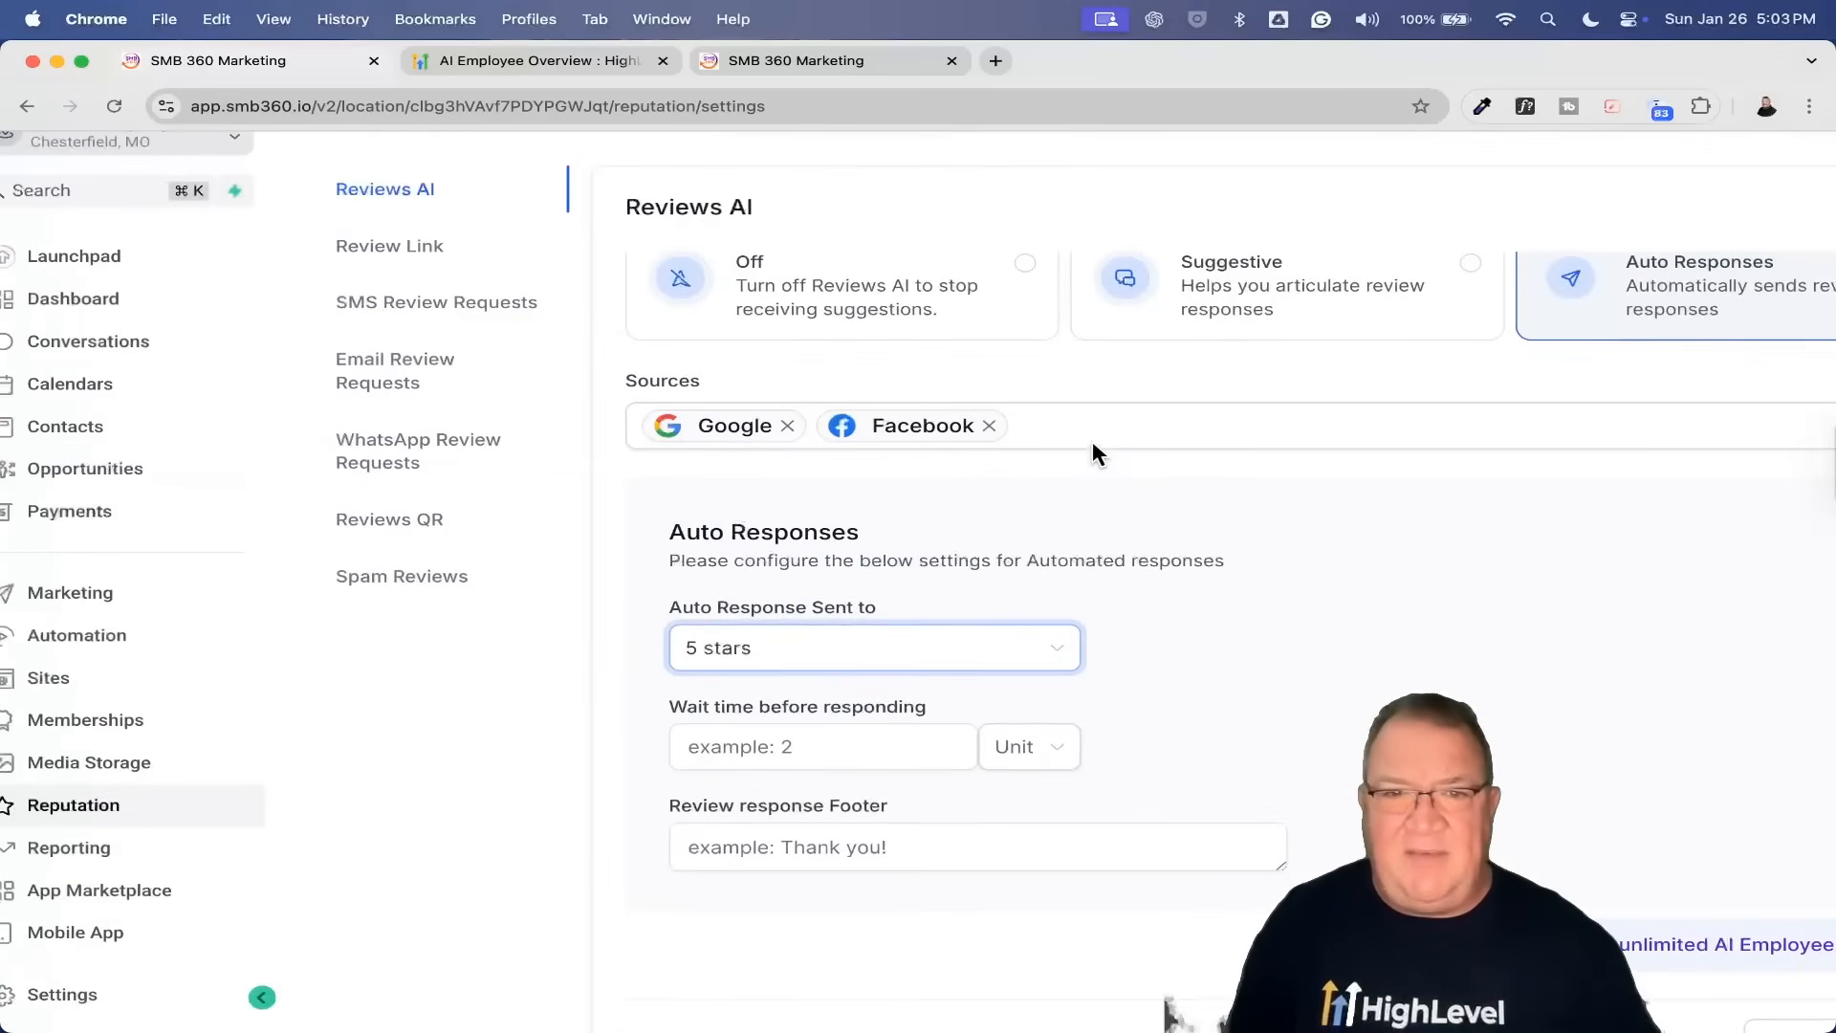
{"action": "scroll", "coordinate": [1093, 445], "scroll_direction": "right", "scroll_amount": 4}
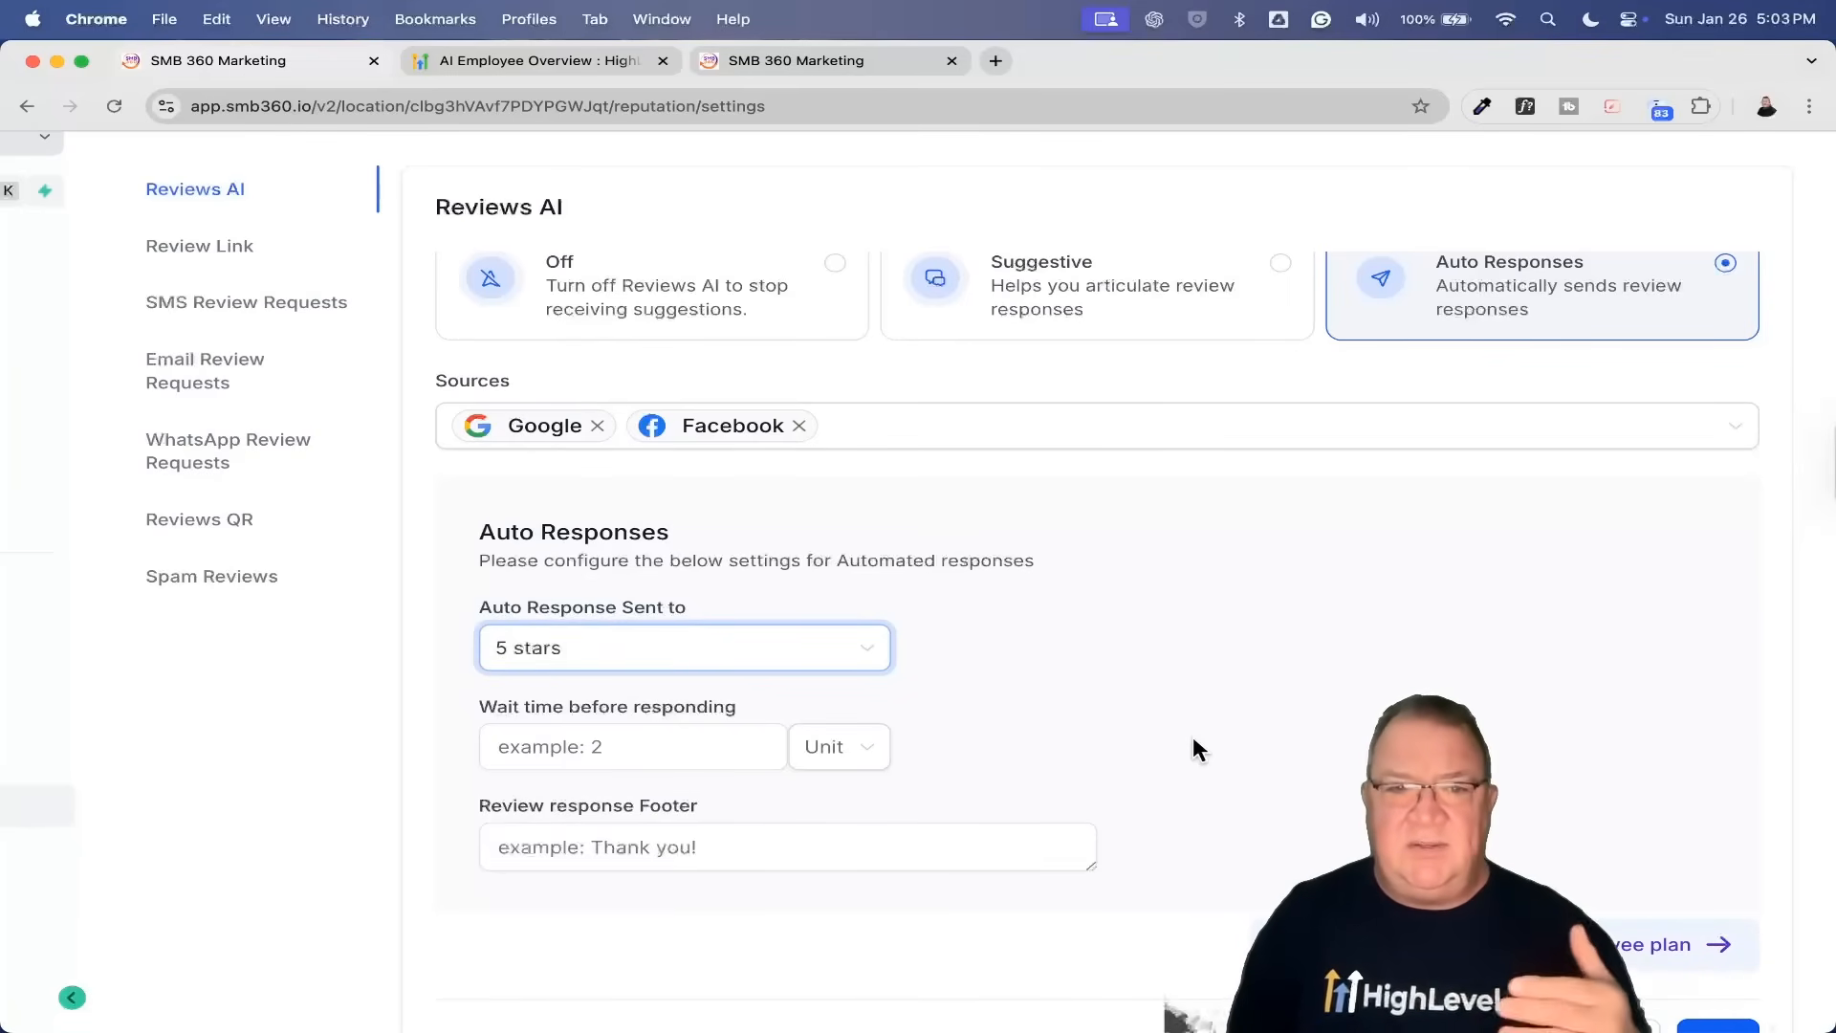
{"action": "left_click", "coordinate": [687, 655]}
{"action": "left_click", "coordinate": [682, 753]}
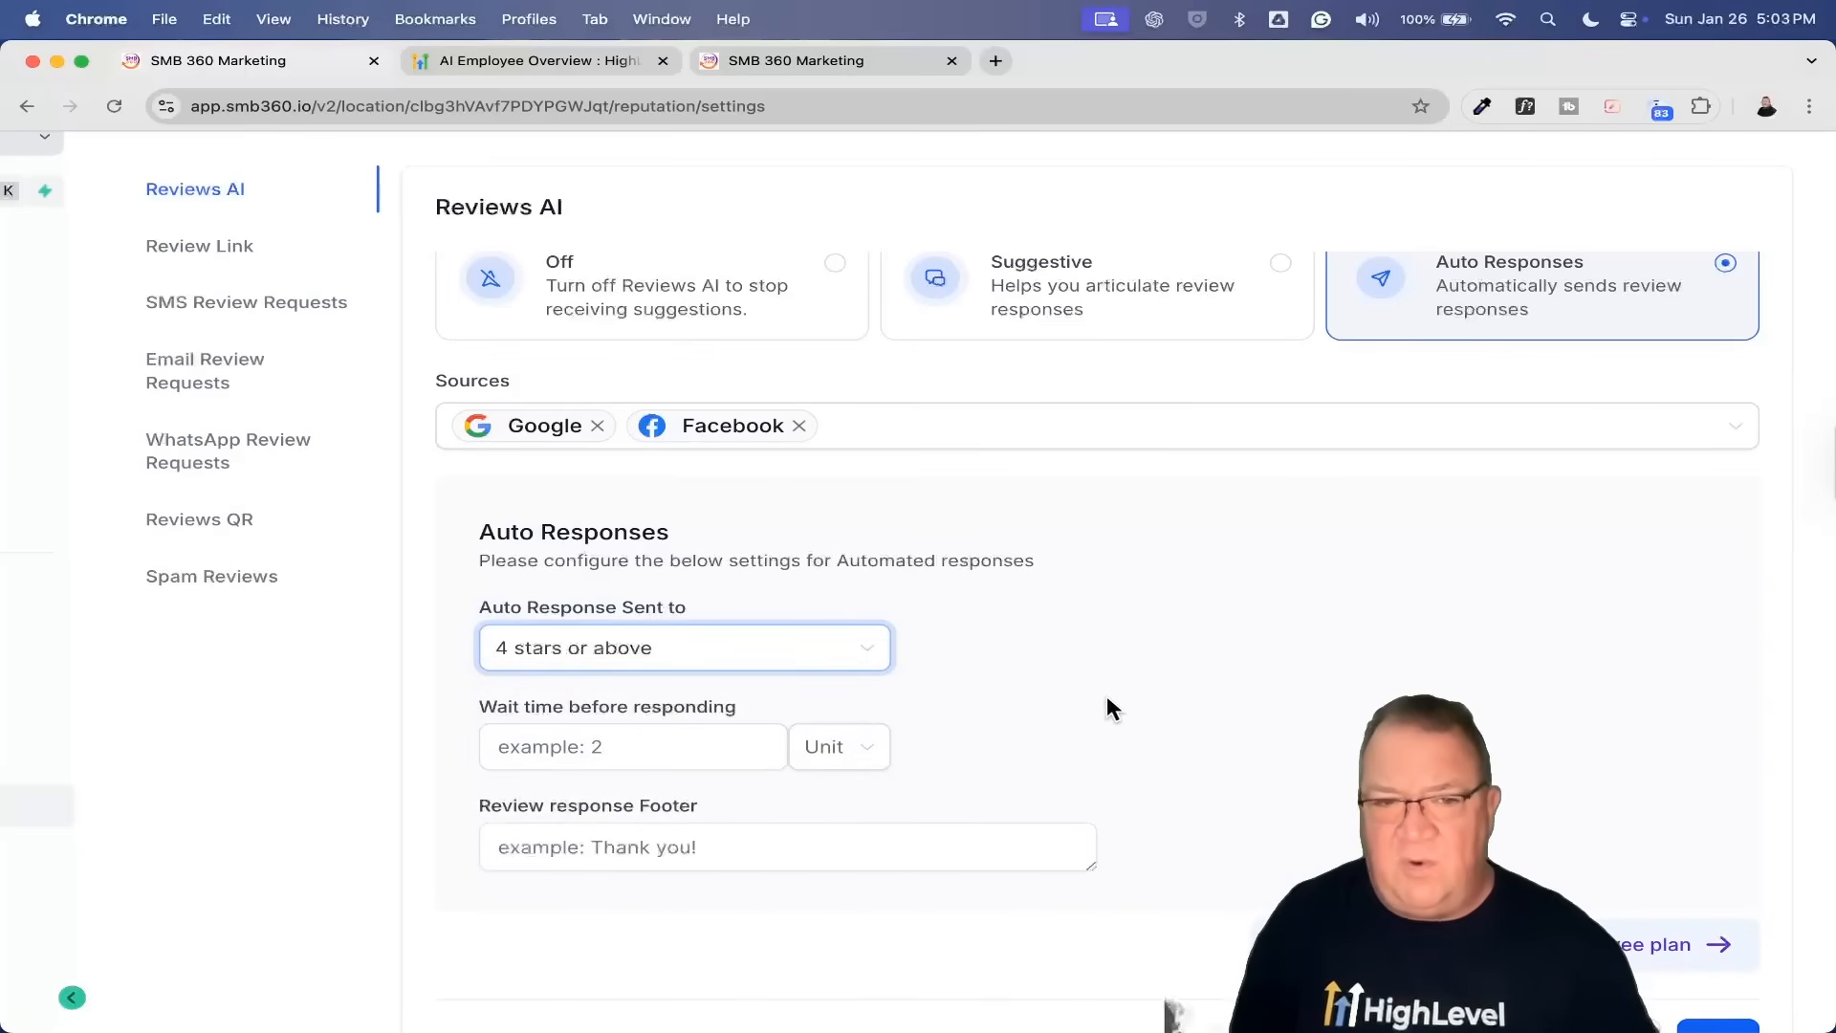
Step: Set the wait time before responding to 2 hours, and reload the page to discard the unsaved settings
{"action": "left_click", "coordinate": [624, 745]}
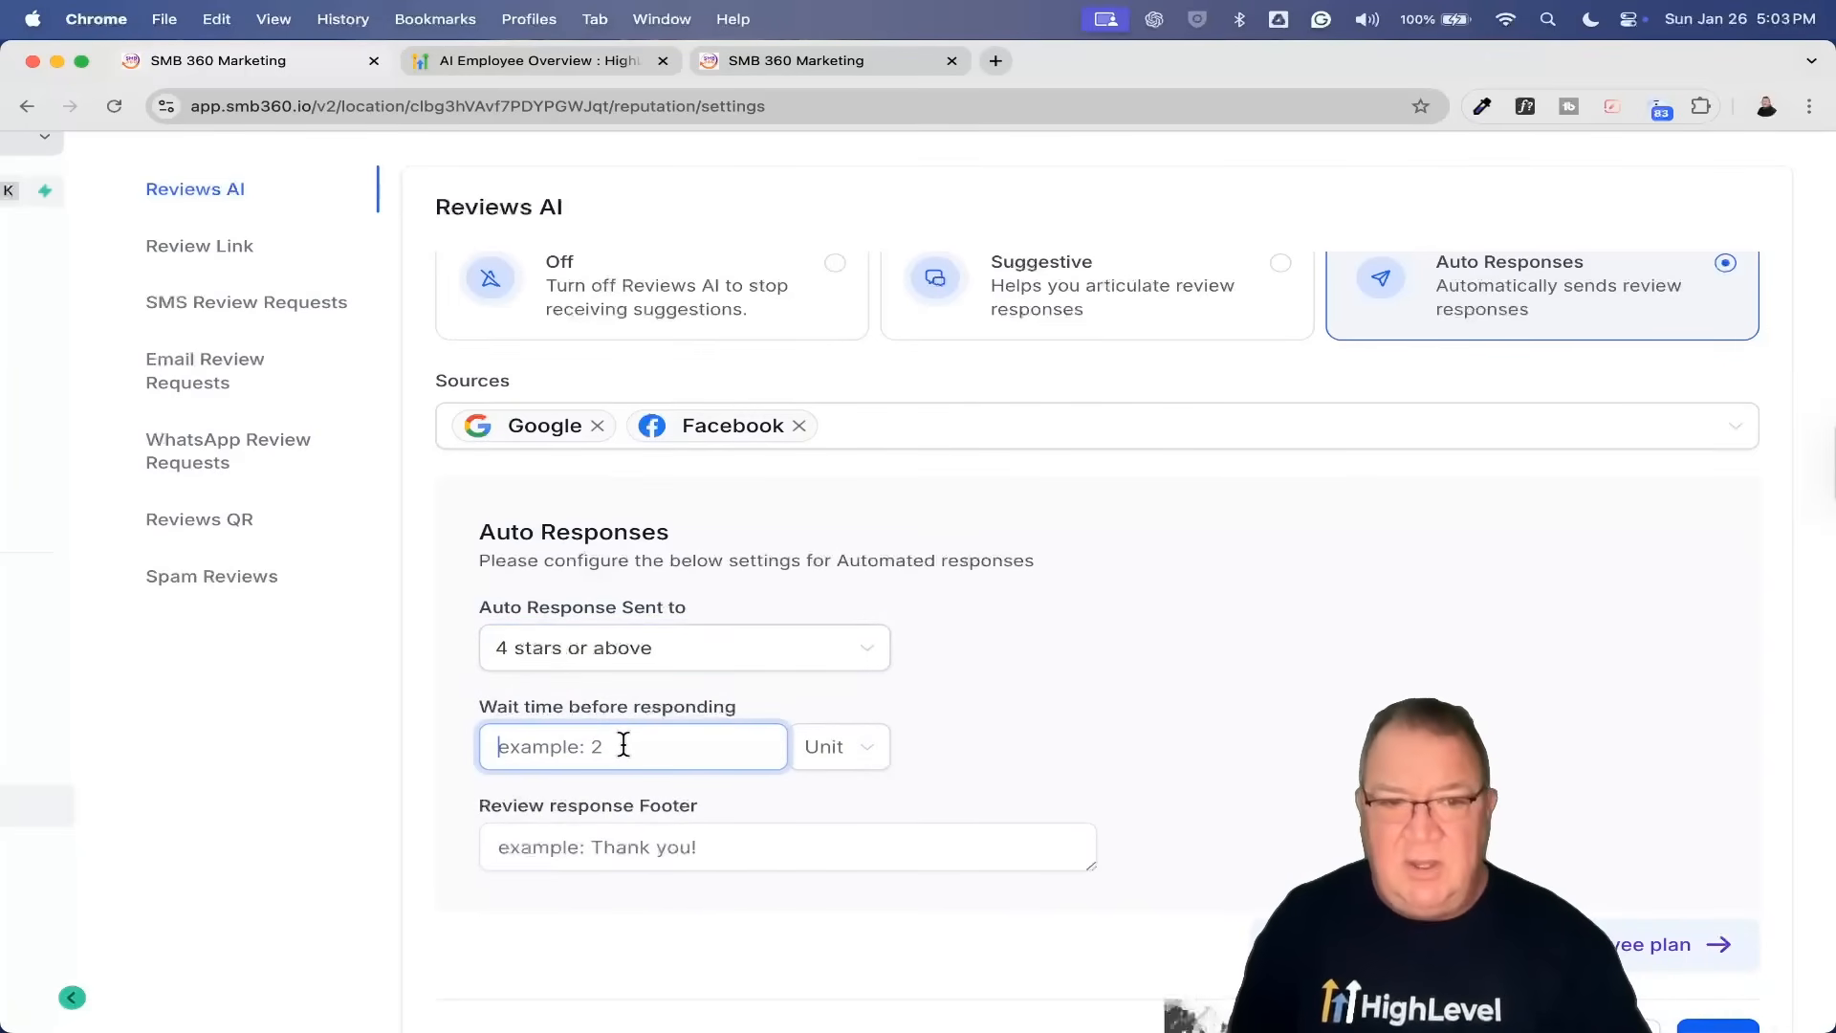
{"action": "type", "text": "2"}
{"action": "left_click", "coordinate": [842, 749]}
{"action": "left_click", "coordinate": [842, 845]}
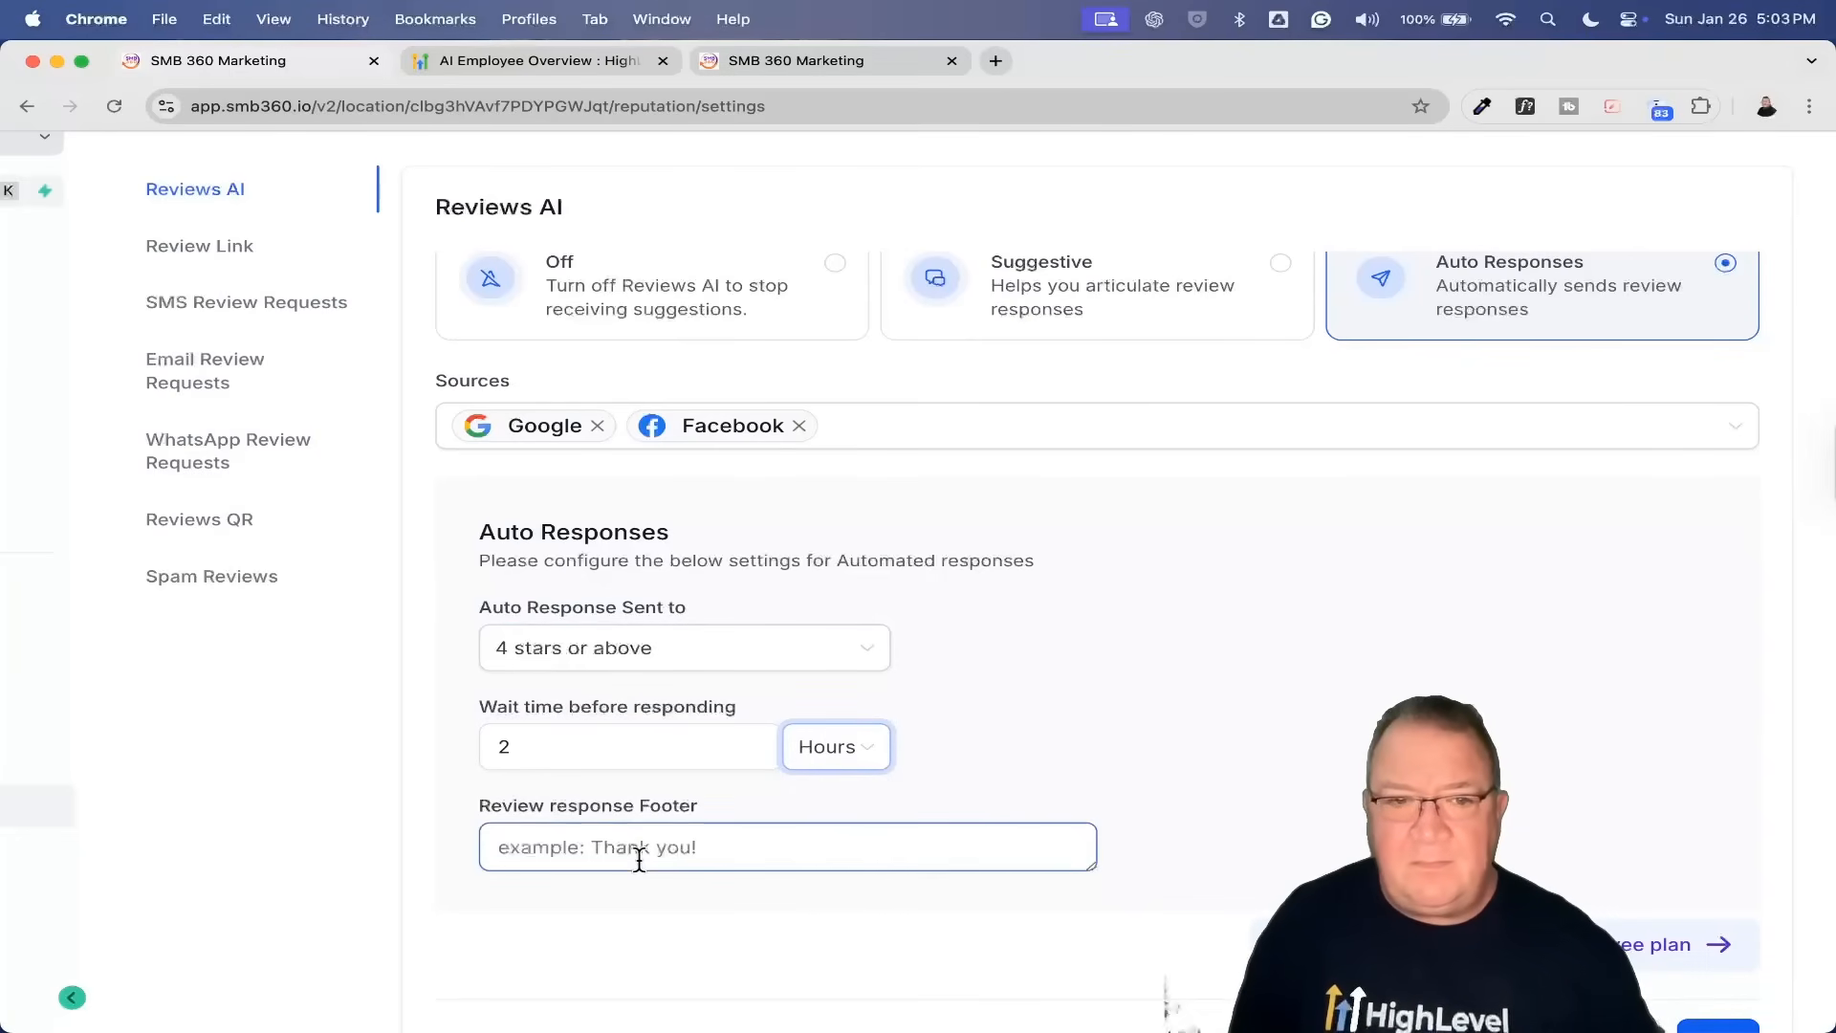
{"action": "left_click", "coordinate": [638, 859]}
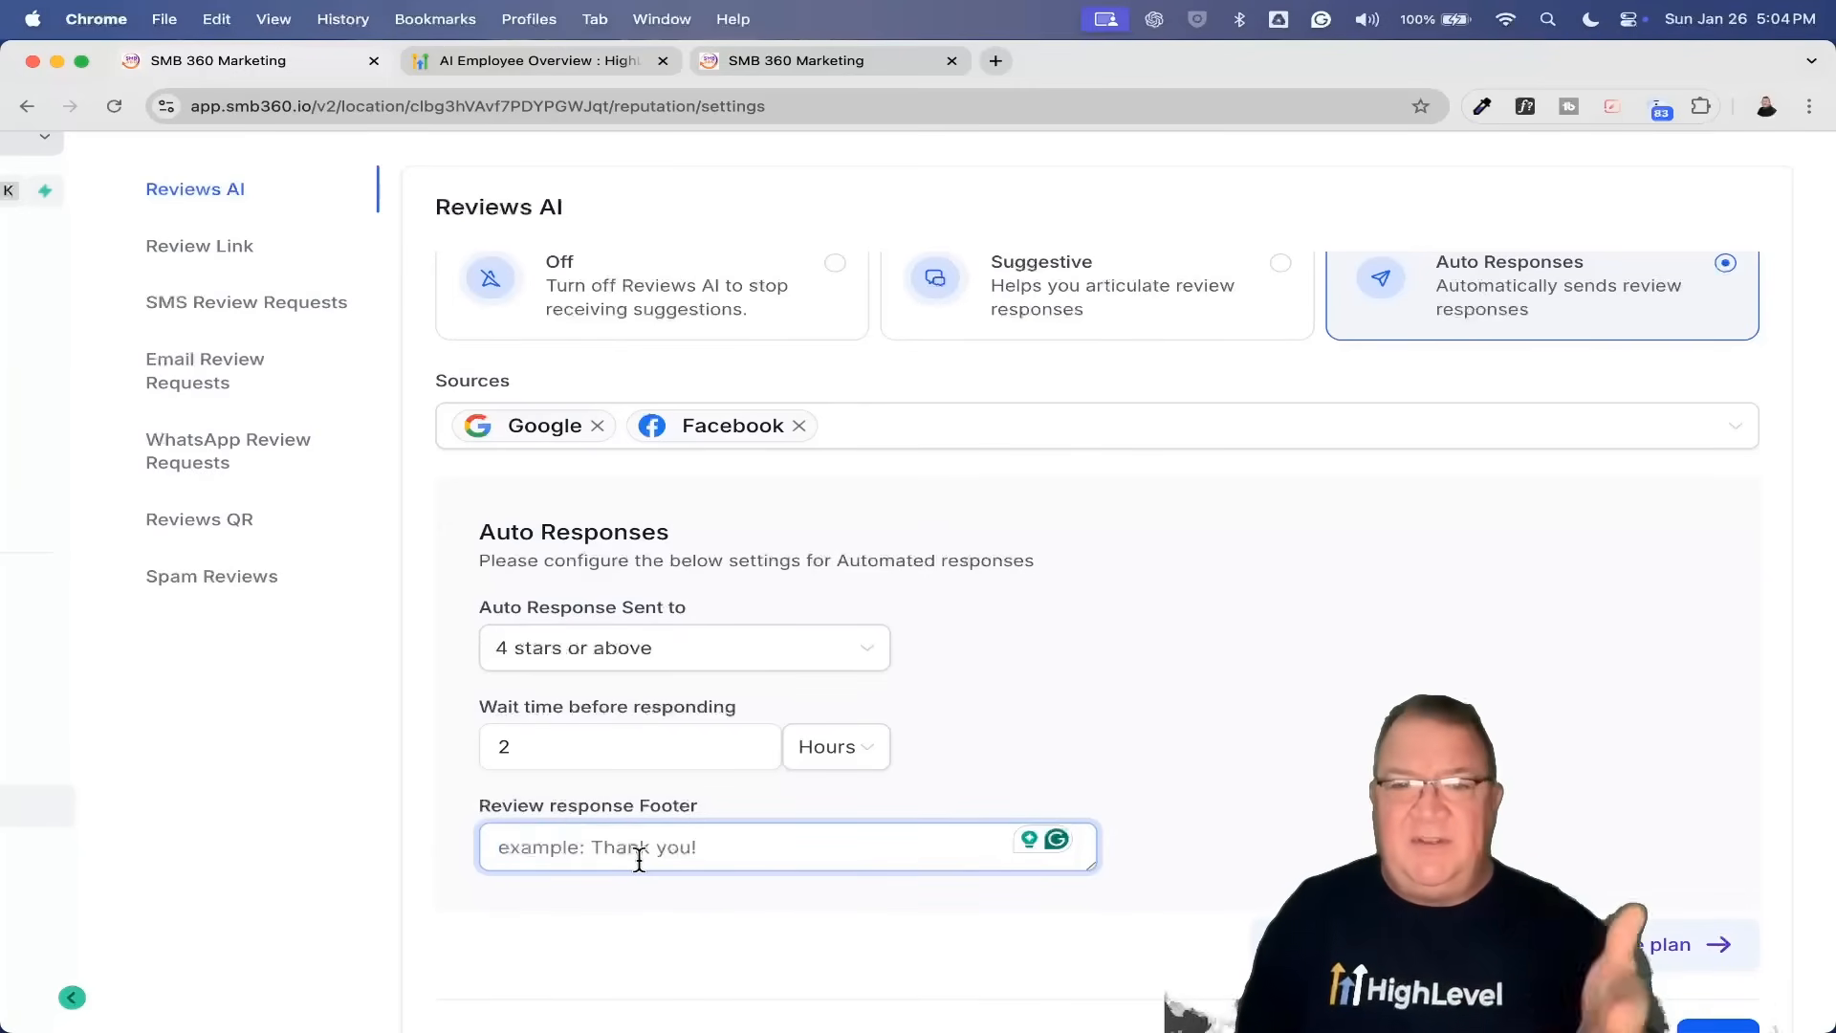
{"action": "left_click", "coordinate": [964, 684]}
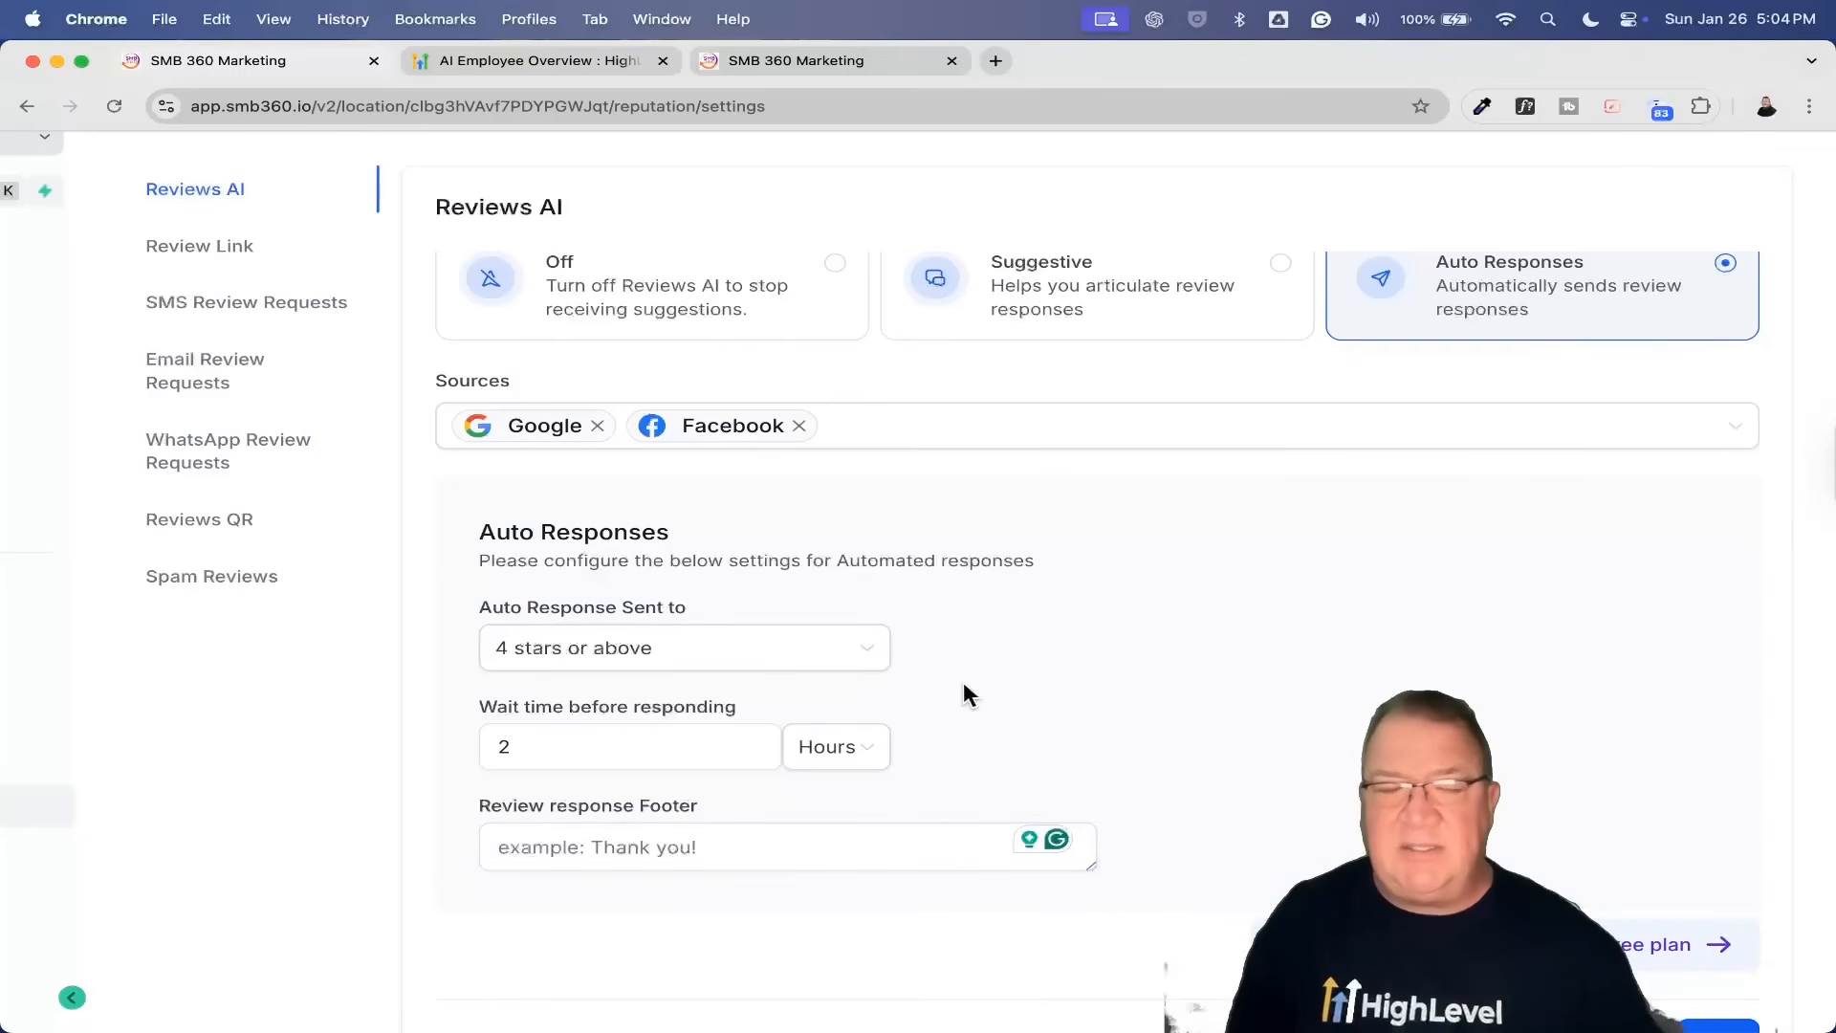
{"action": "scroll", "coordinate": [964, 685], "scroll_direction": "down", "scroll_amount": 3}
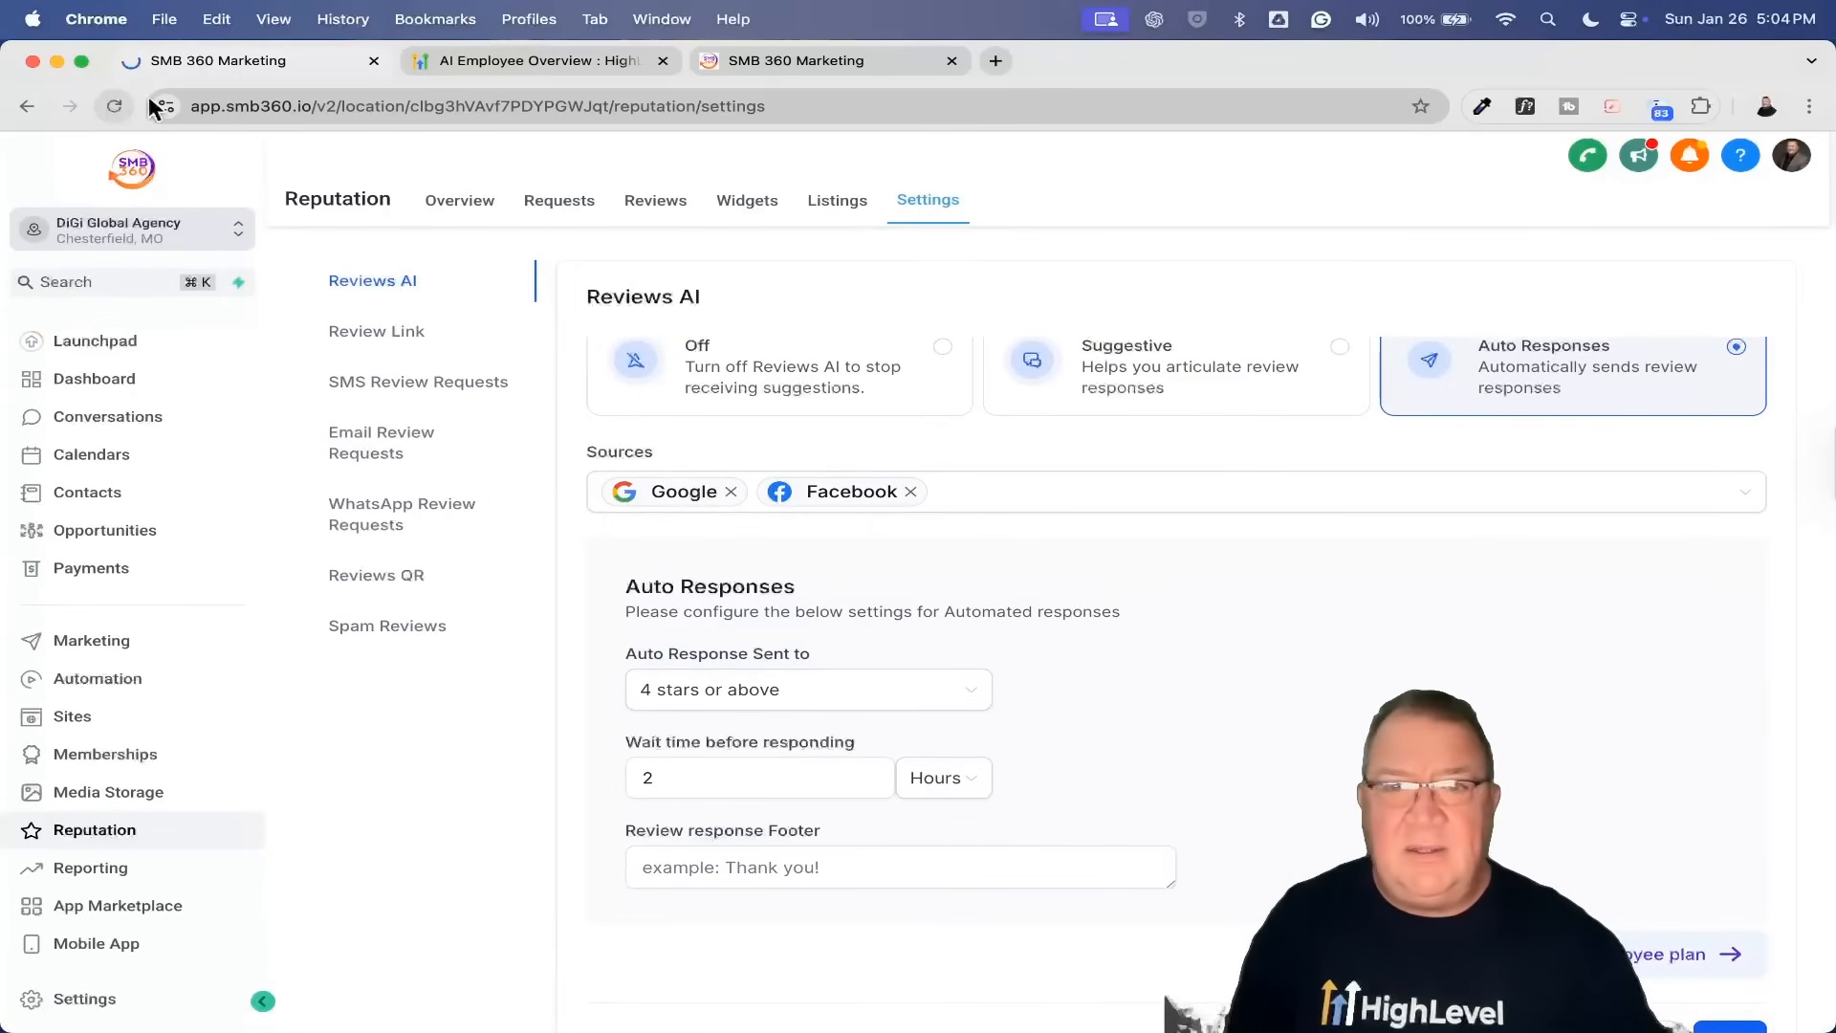
{"action": "left_click", "coordinate": [114, 106]}
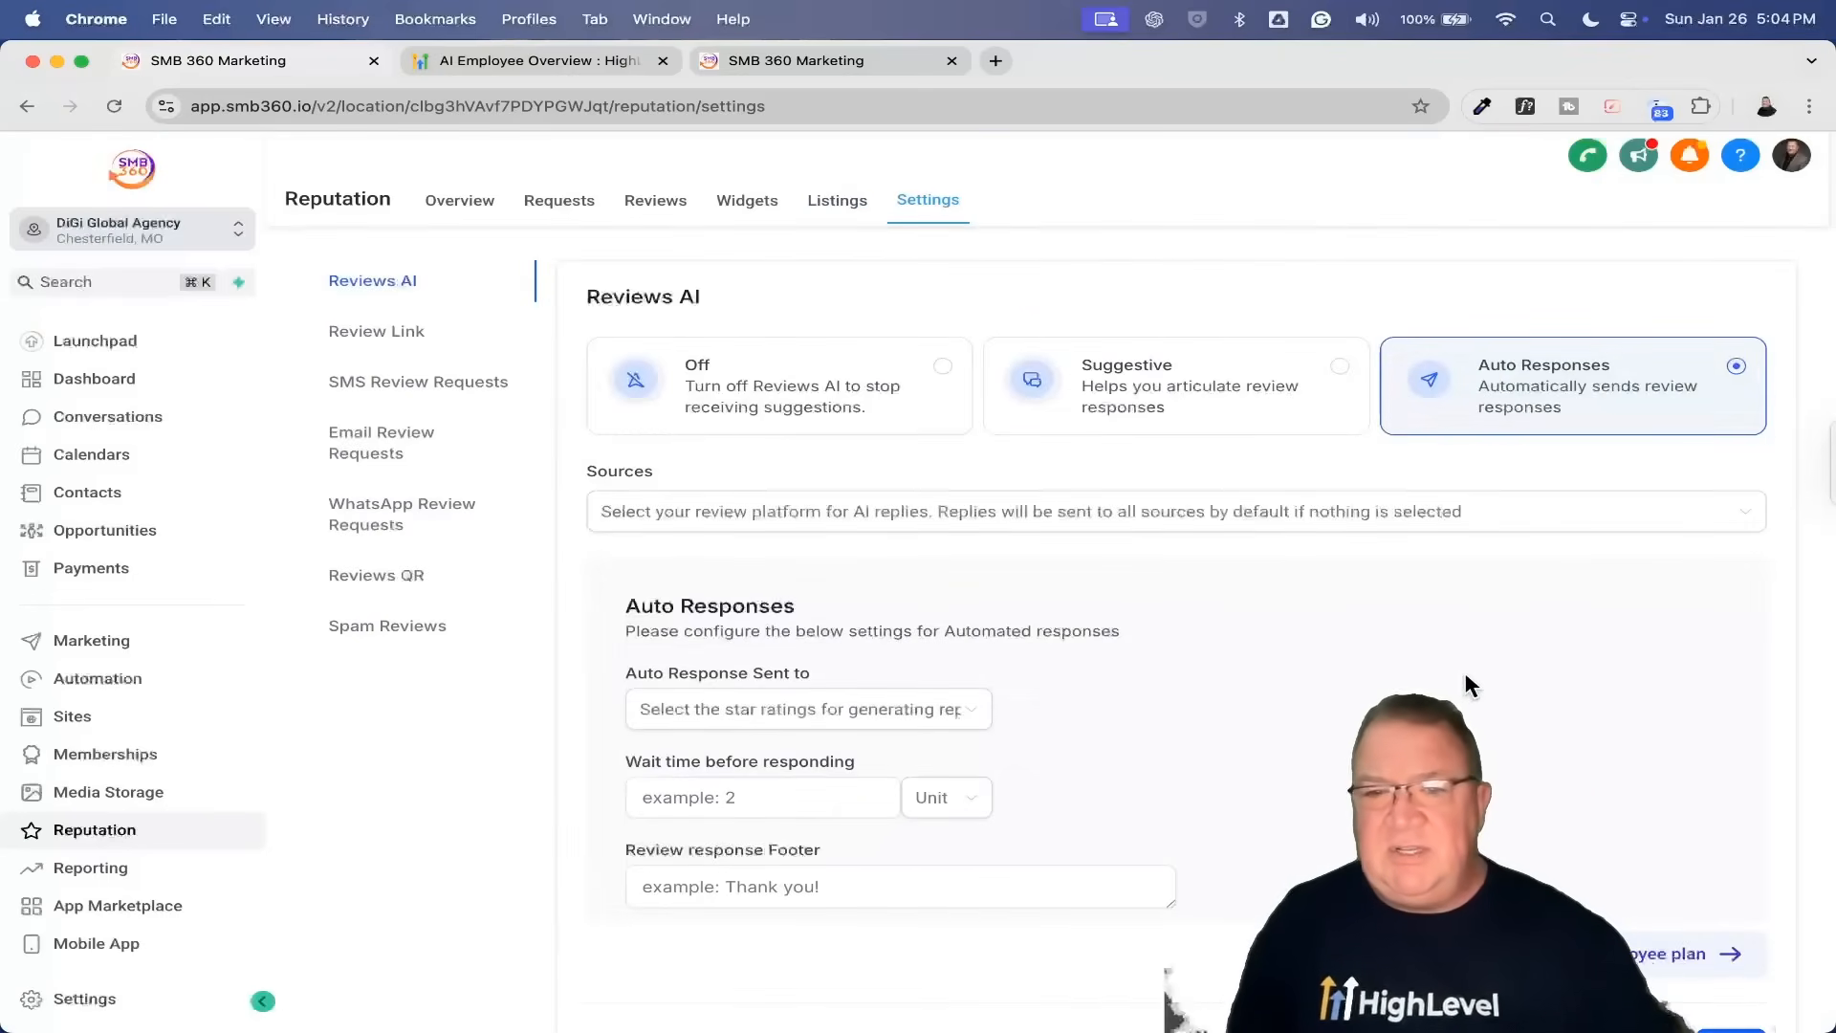
Step: Review the price of the AI Employee Unlimited plan, close the offer without subscribing, and return to the AI Employee overview article
{"action": "left_click", "coordinate": [1502, 953]}
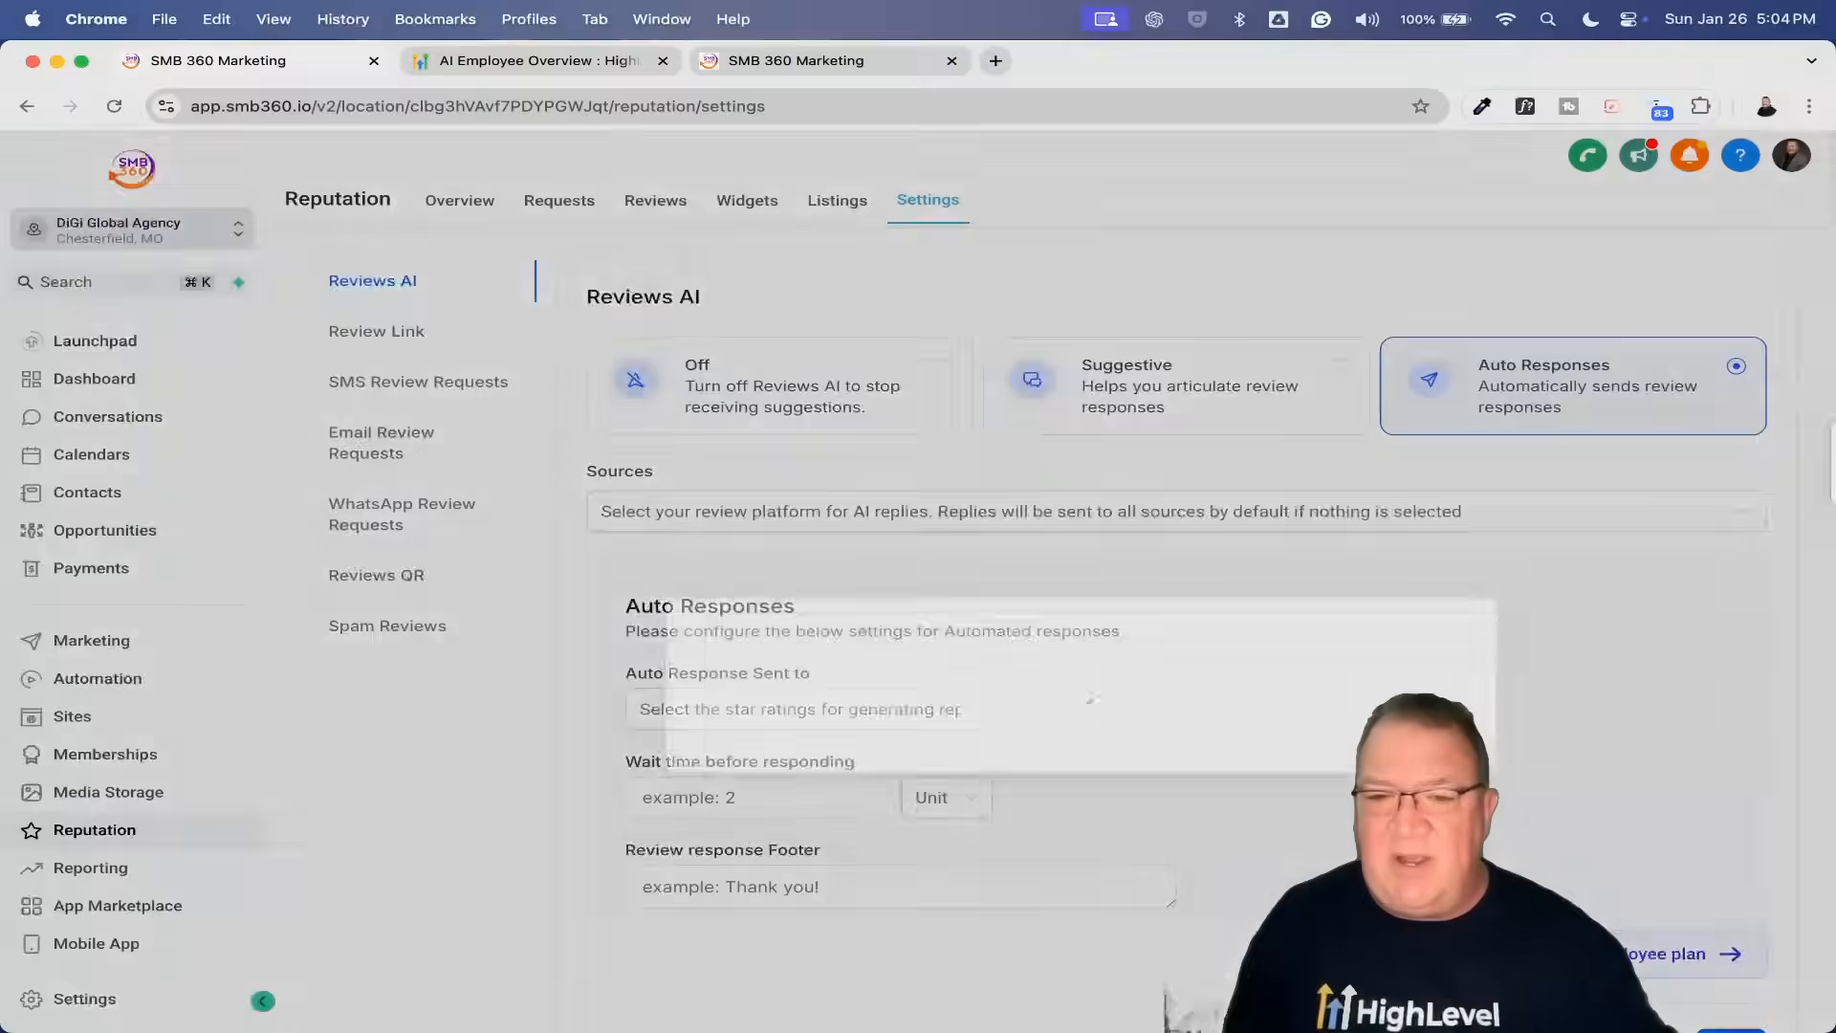
{"action": "left_click_drag", "start_coordinate": [447, 402], "coordinate": [770, 402]}
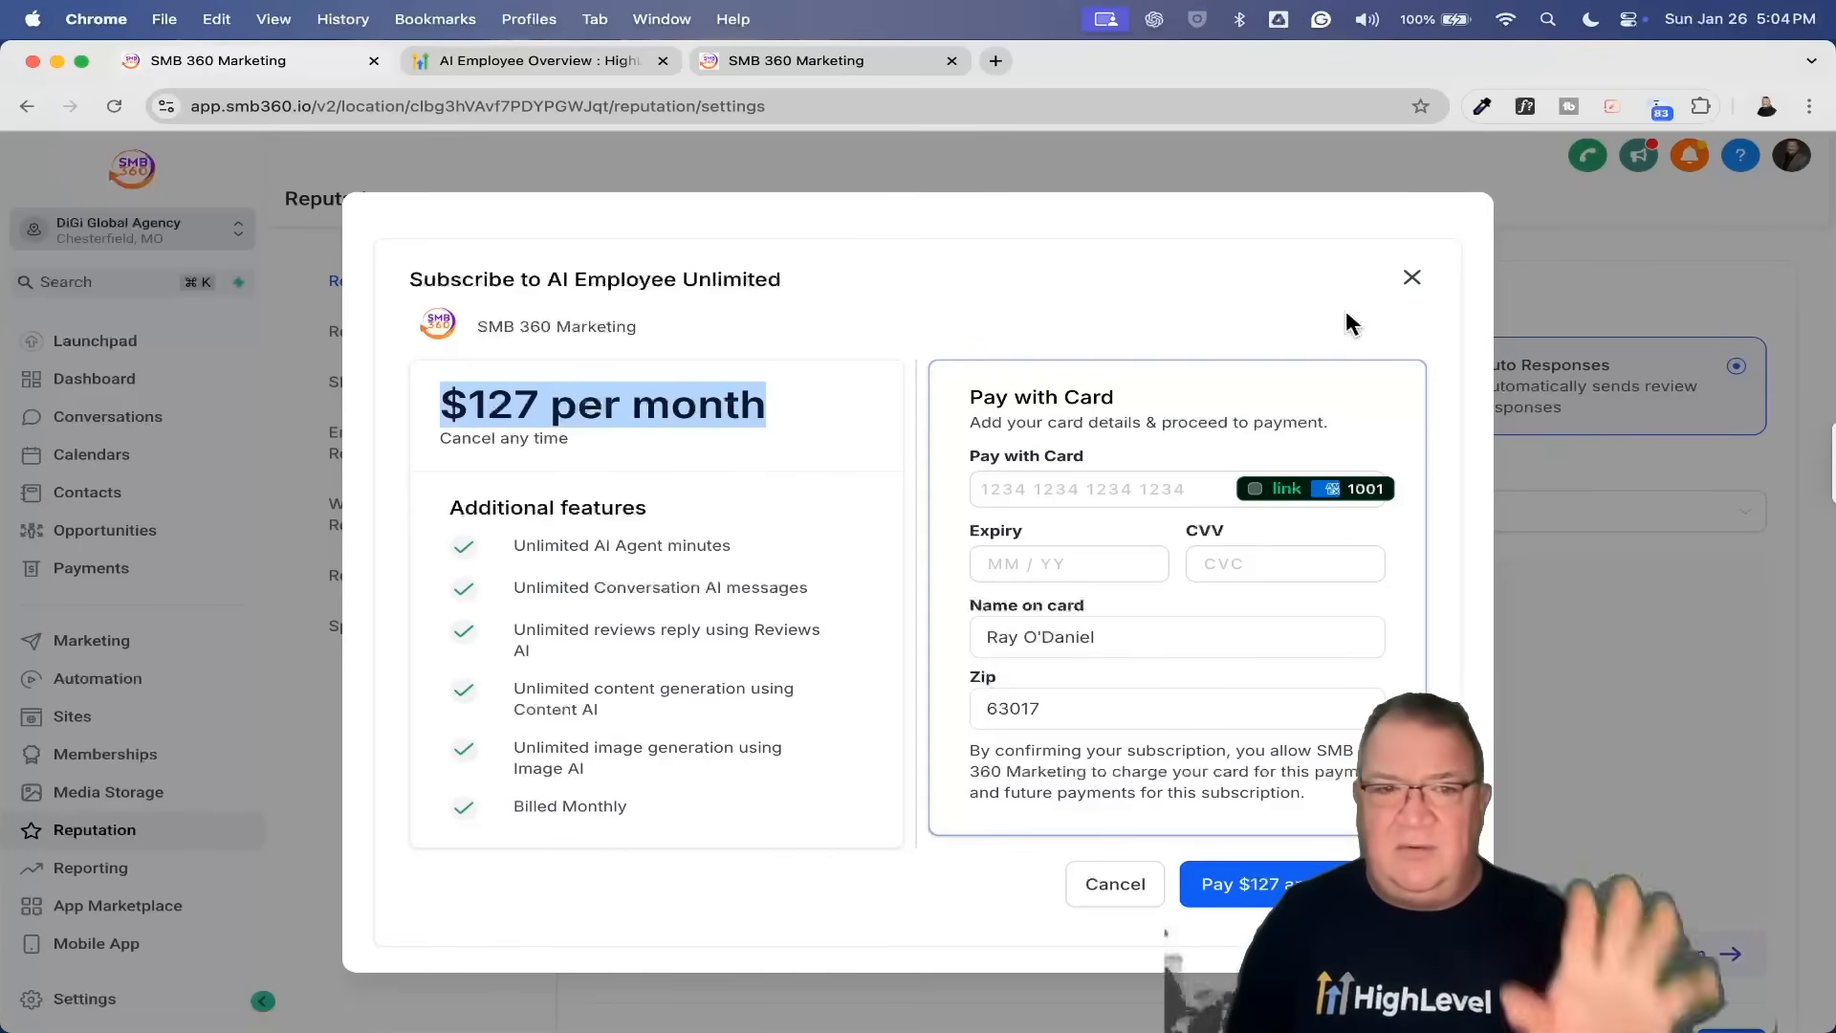
{"action": "left_click", "coordinate": [1413, 281]}
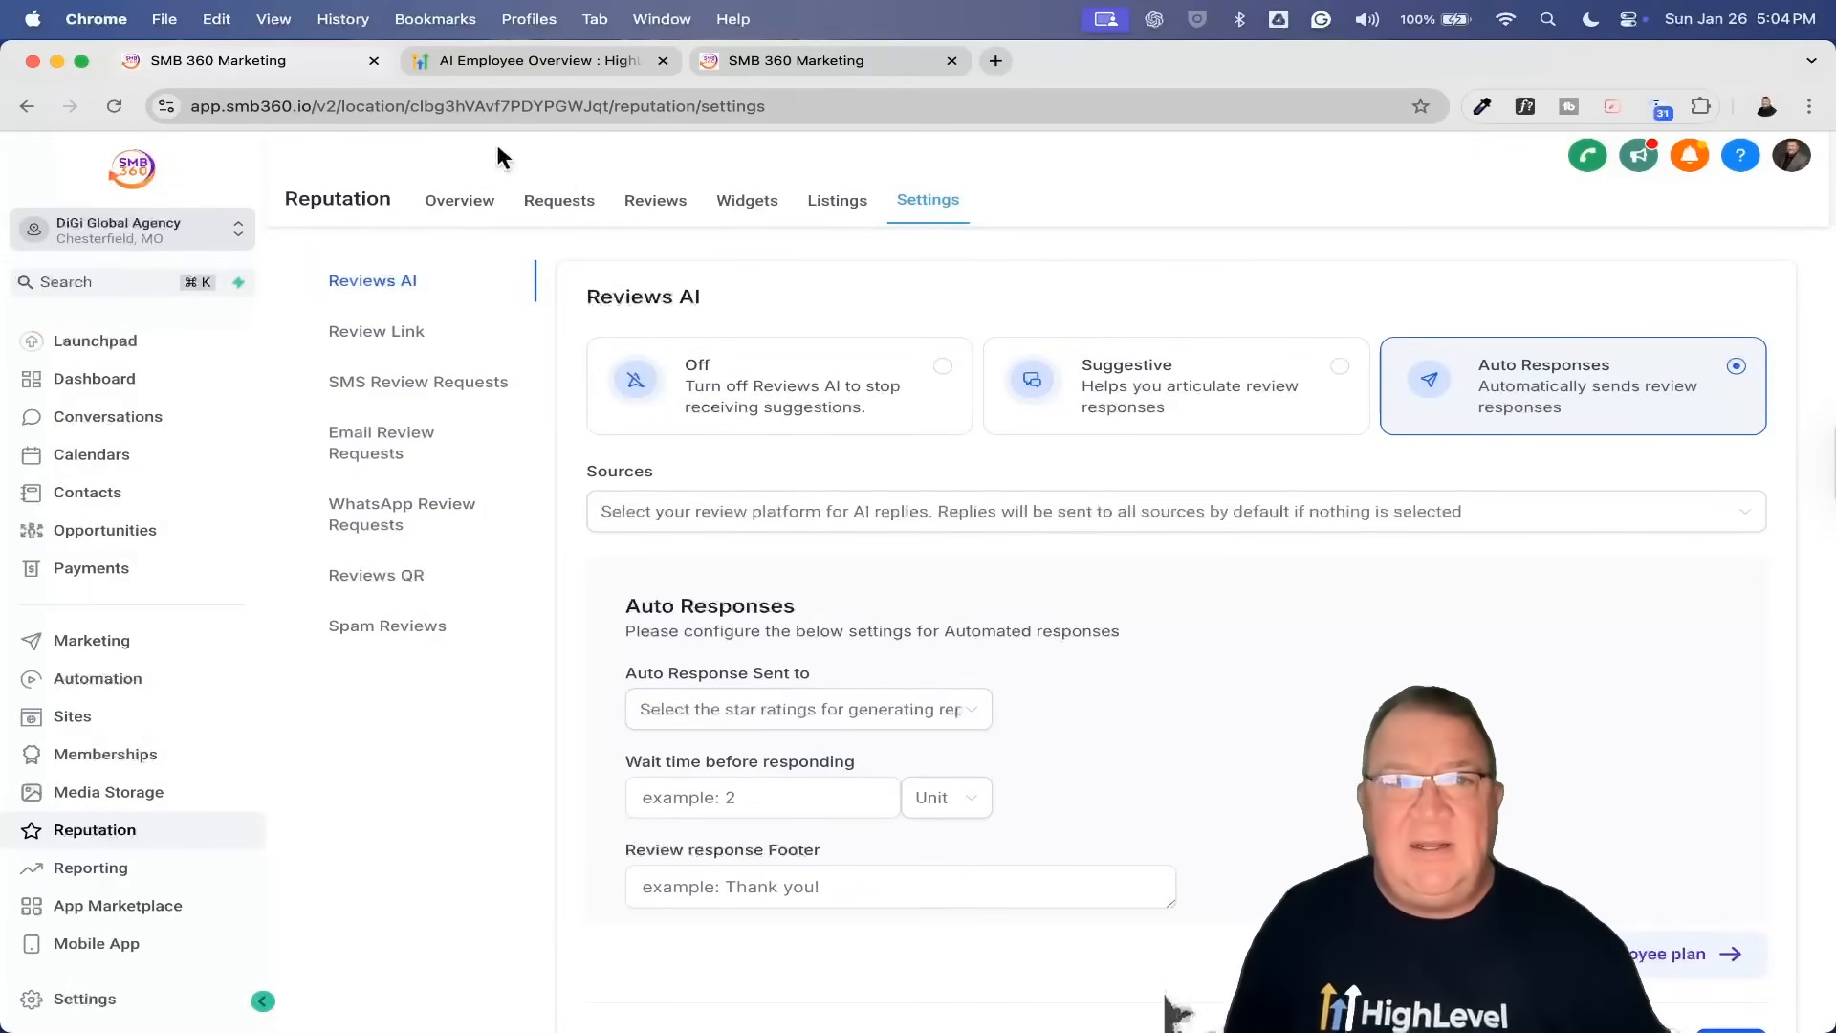
{"action": "left_click", "coordinate": [508, 55]}
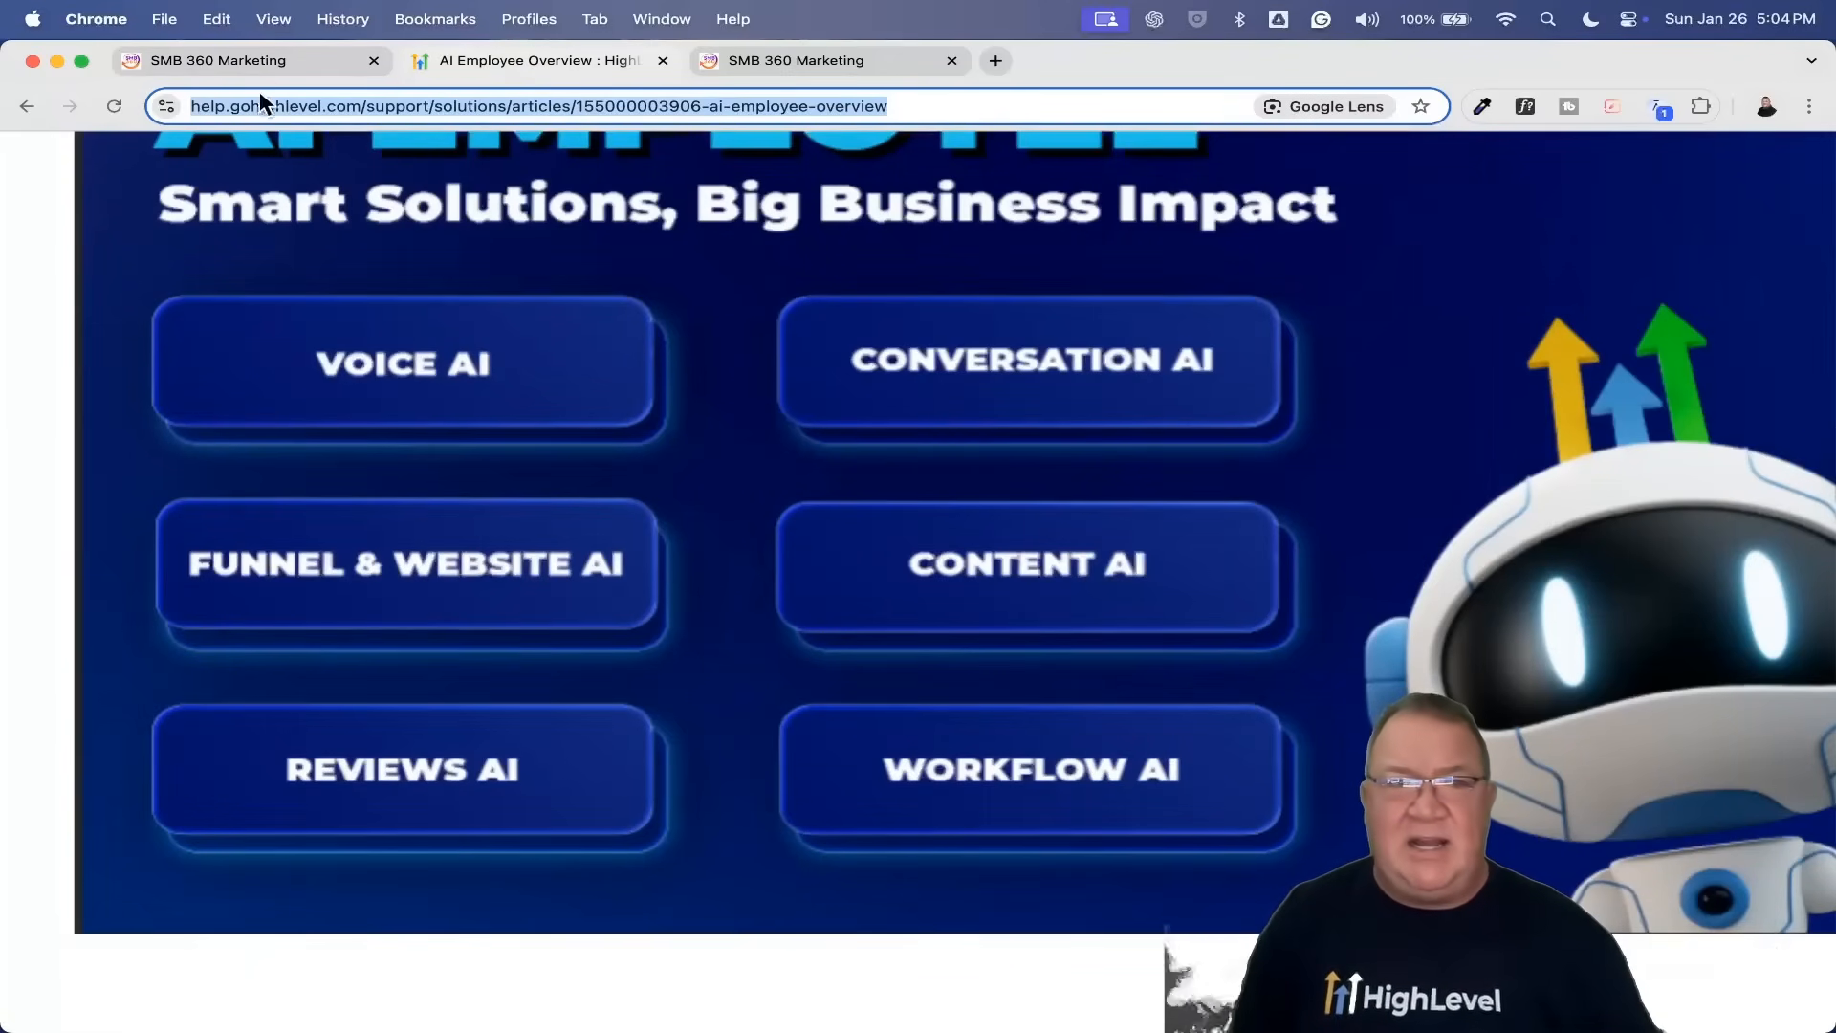
Step: Switch back to the DiGi Global Agency account and open the Conversation AI settings
{"action": "left_click", "coordinate": [232, 61]}
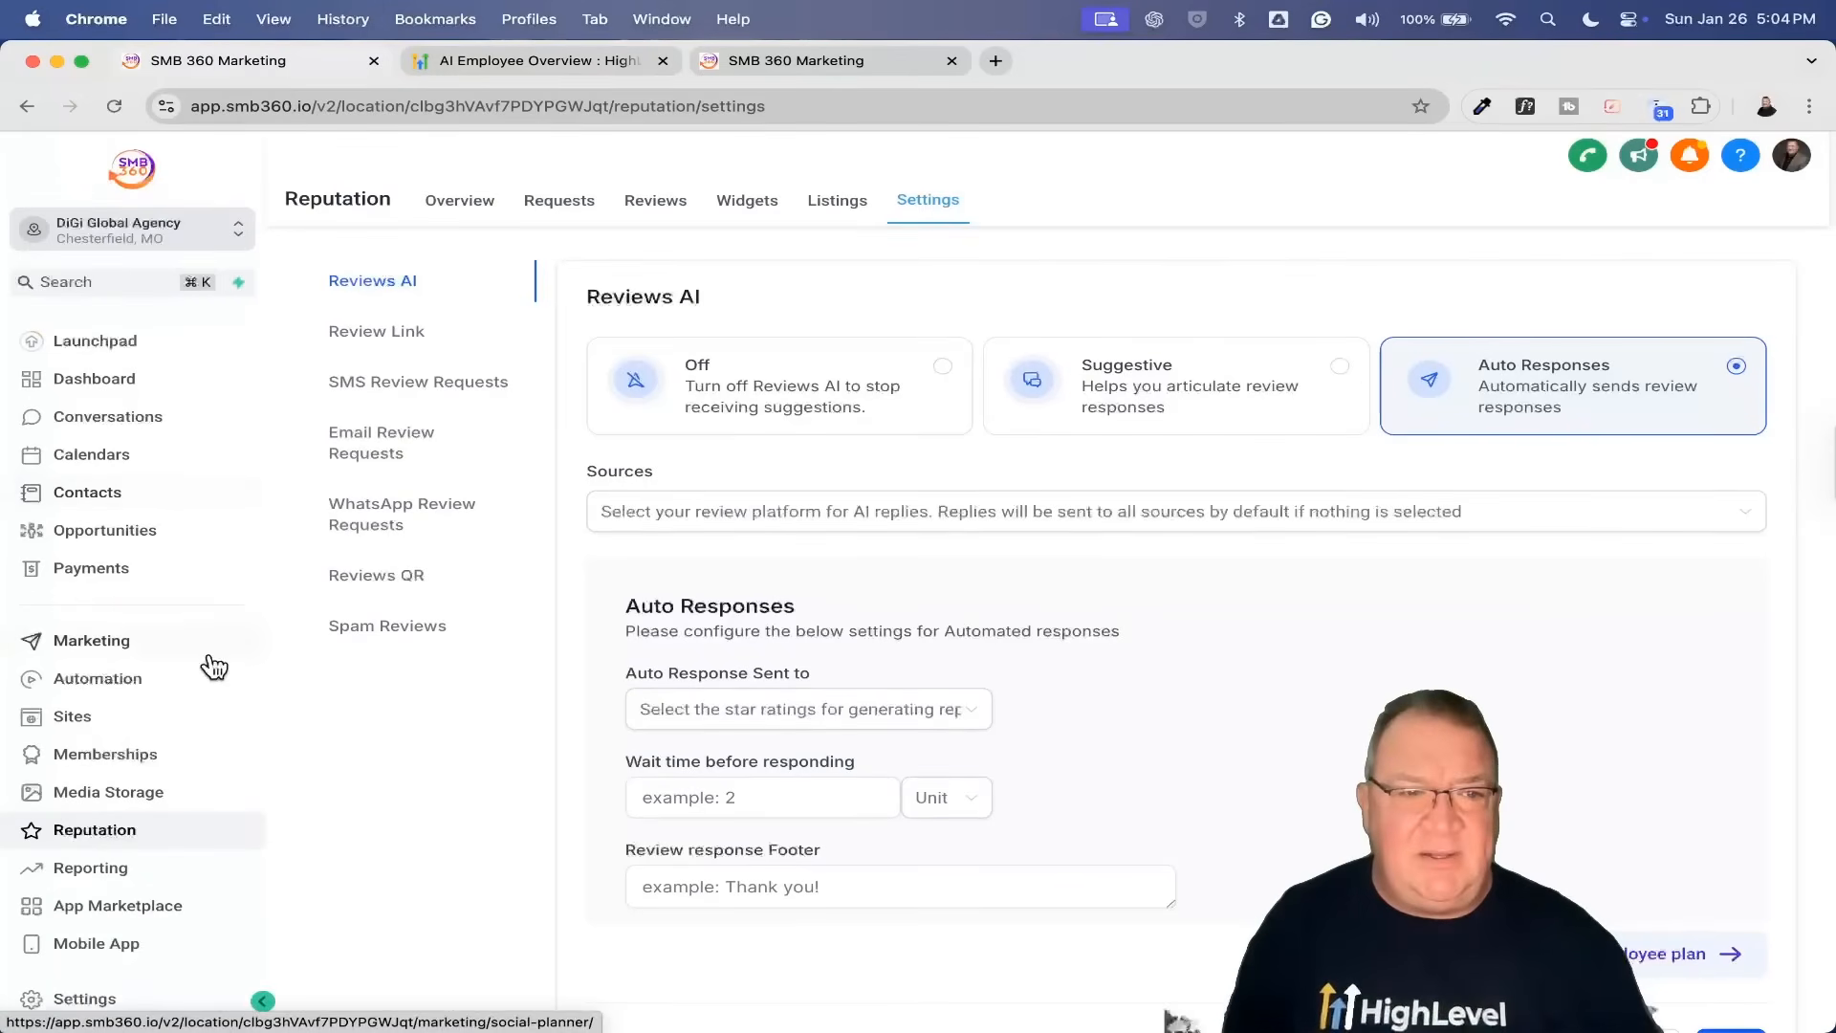
{"action": "left_click", "coordinate": [77, 719]}
{"action": "left_click", "coordinate": [111, 1004]}
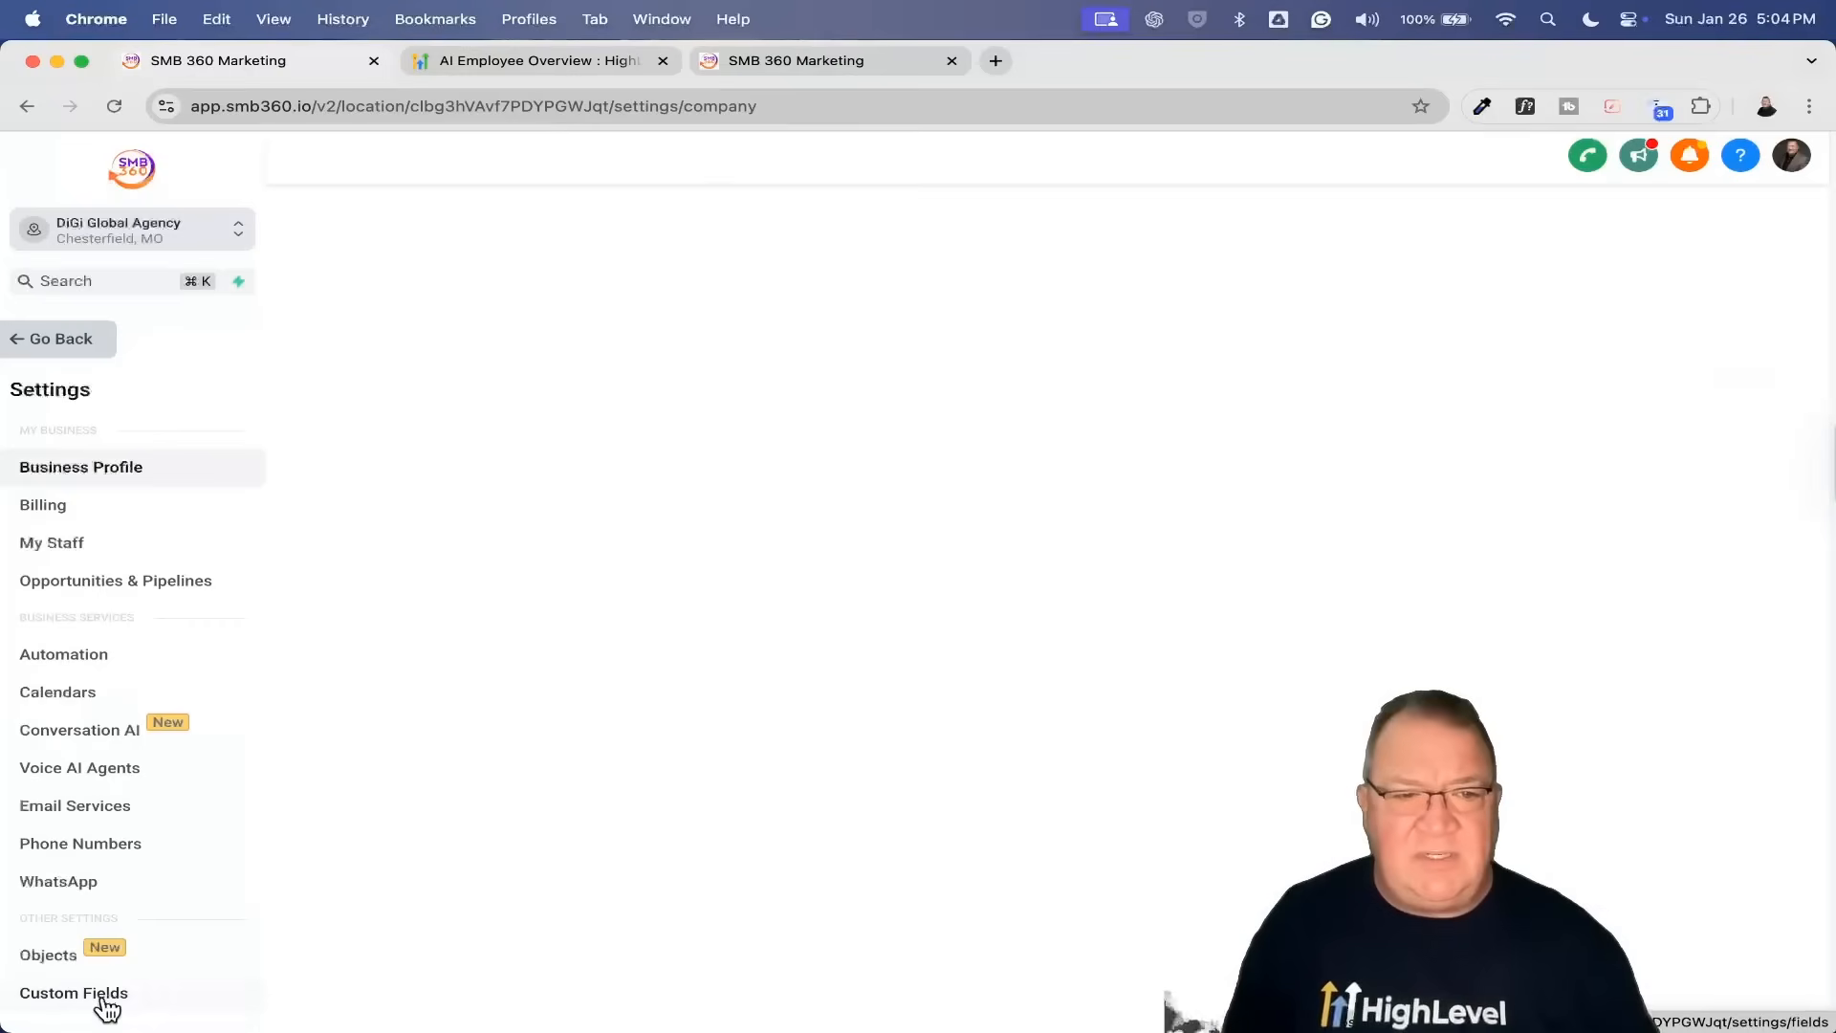
{"action": "left_click", "coordinate": [73, 741]}
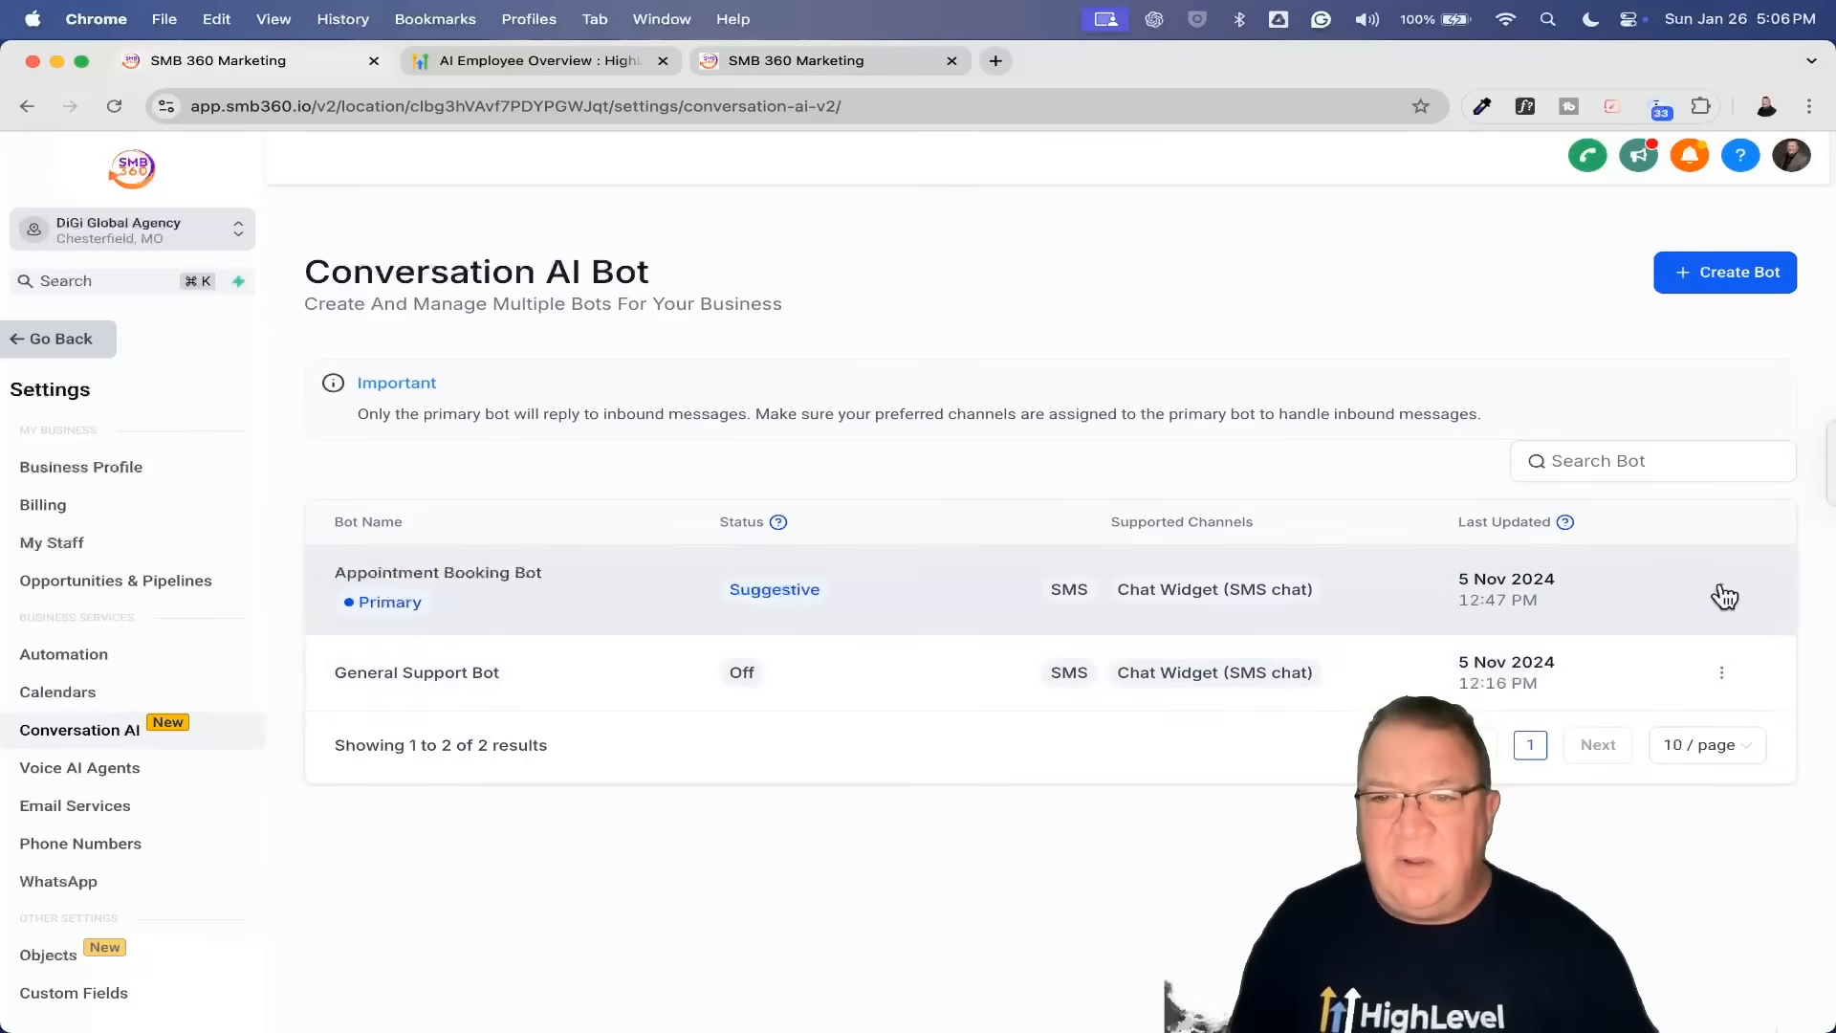
Step: Check the actions available for the Appointment Booking Bot and the bot types offered for a new bot, without creating one
{"action": "left_click", "coordinate": [1722, 590]}
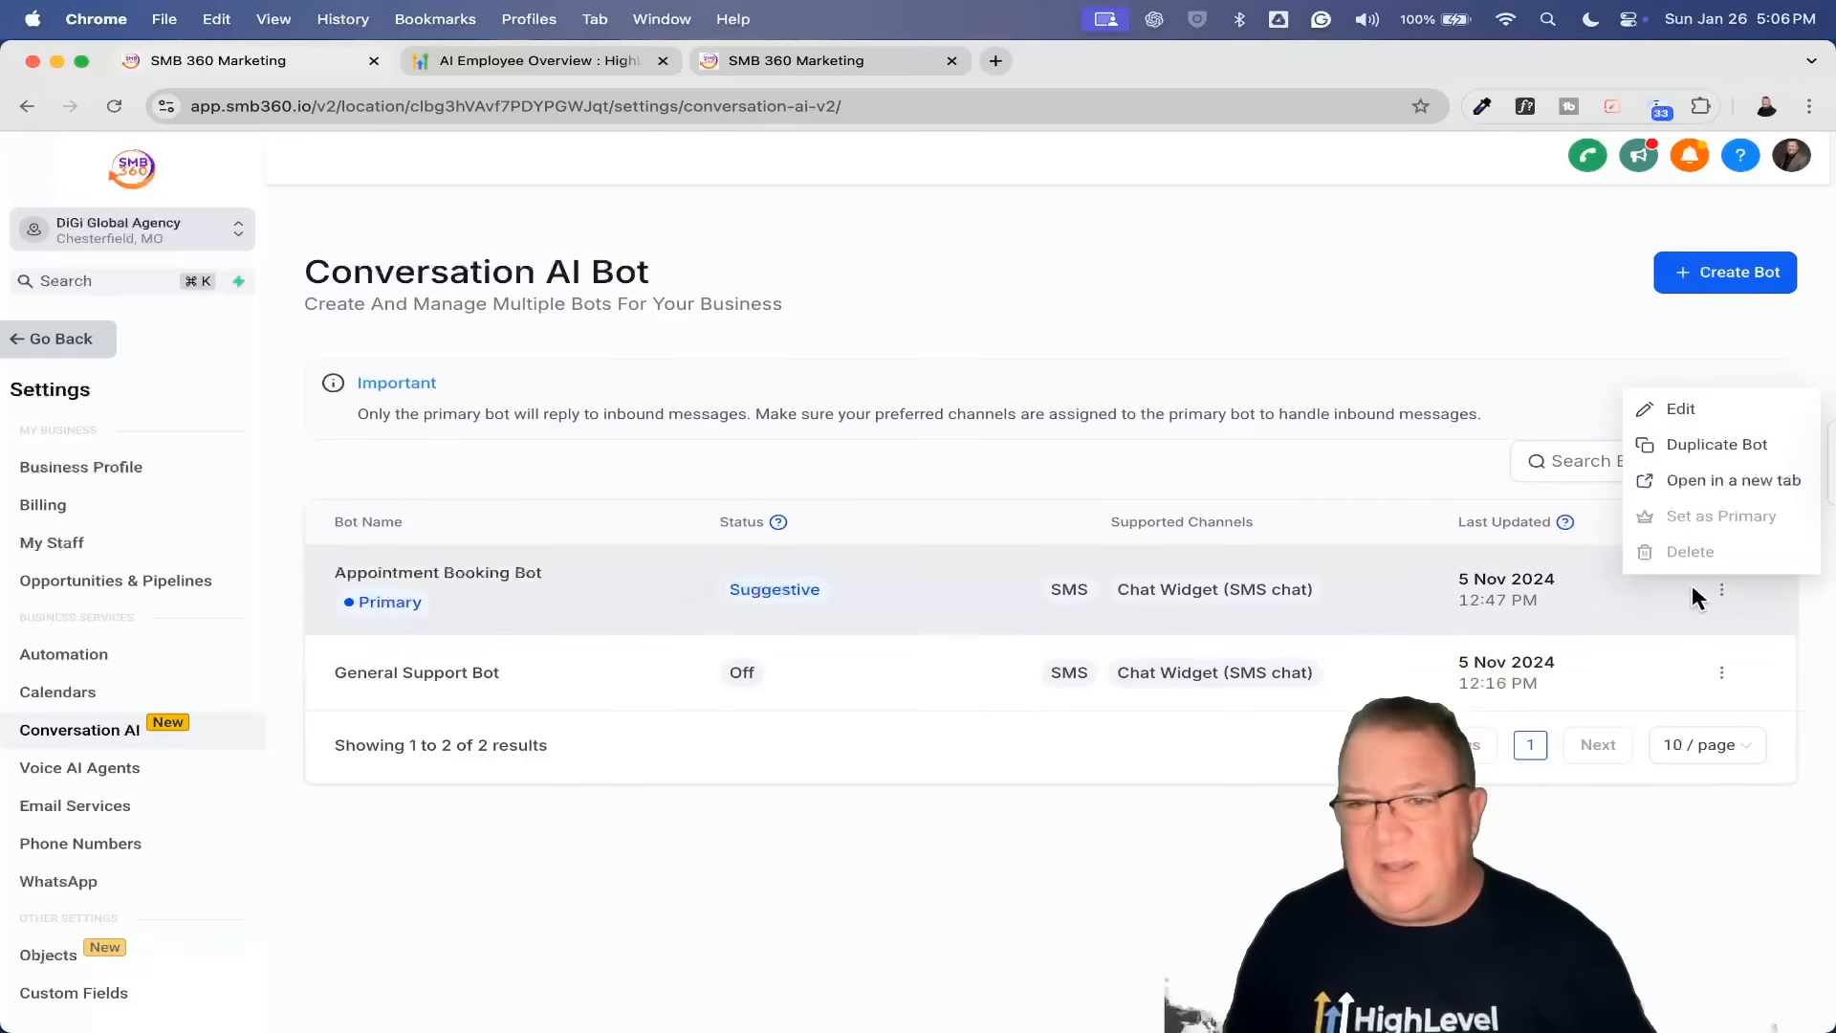
{"action": "left_click", "coordinate": [1726, 275]}
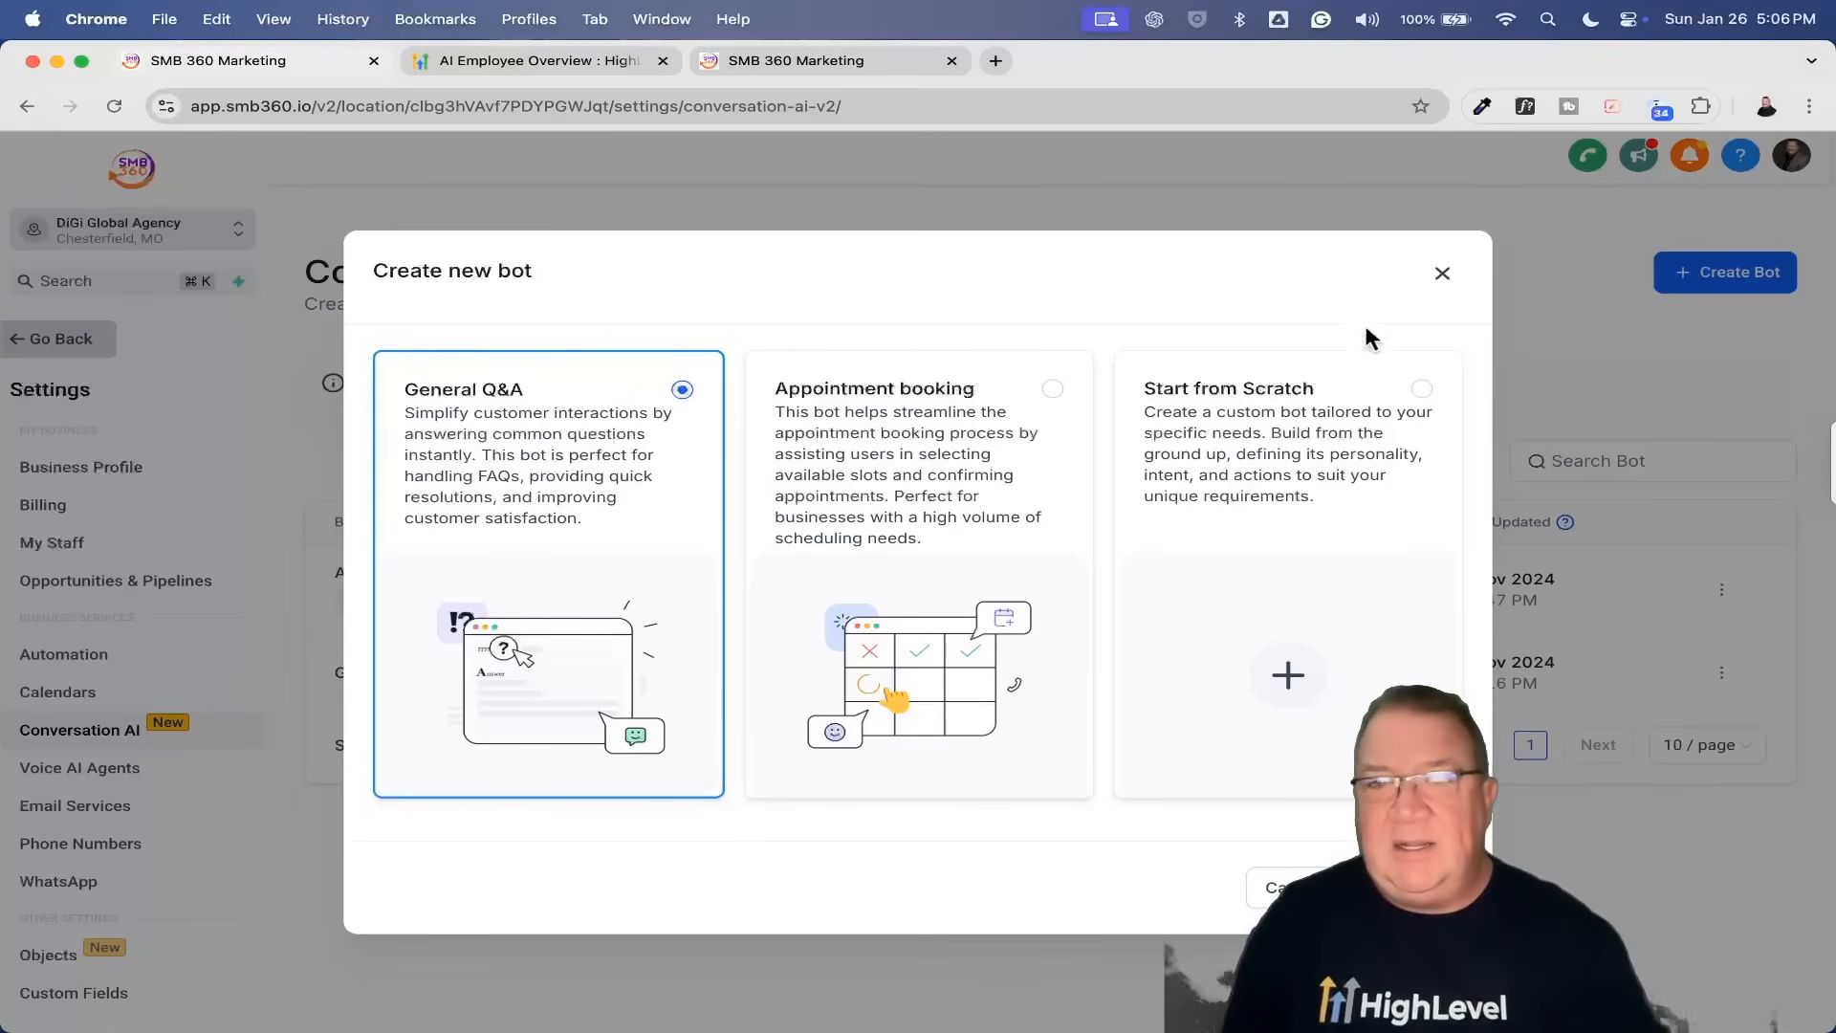
{"action": "left_click", "coordinate": [1442, 274]}
Step: Open the Appointment Booking Bot for editing and add Facebook to its supported communication channels
{"action": "left_click", "coordinate": [1722, 605]}
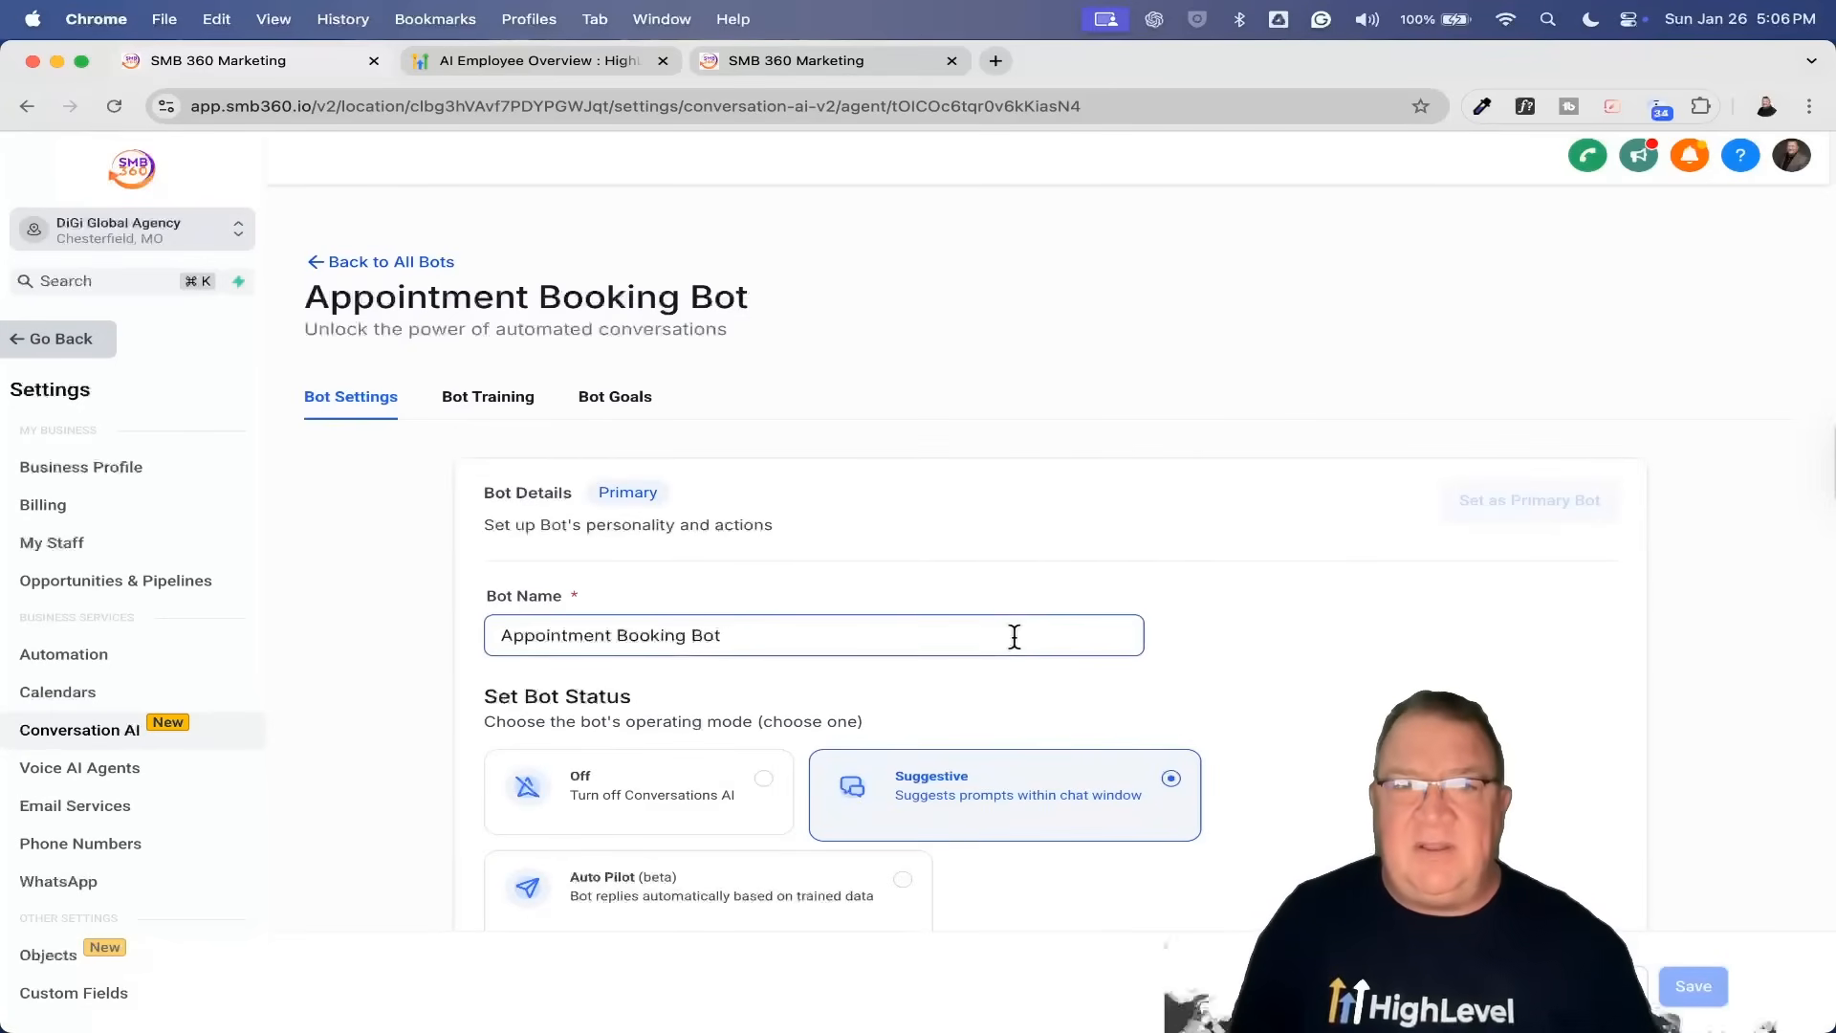
{"action": "scroll", "coordinate": [1013, 636], "scroll_direction": "down", "scroll_amount": 5}
{"action": "scroll", "coordinate": [1016, 639], "scroll_direction": "down", "scroll_amount": 4}
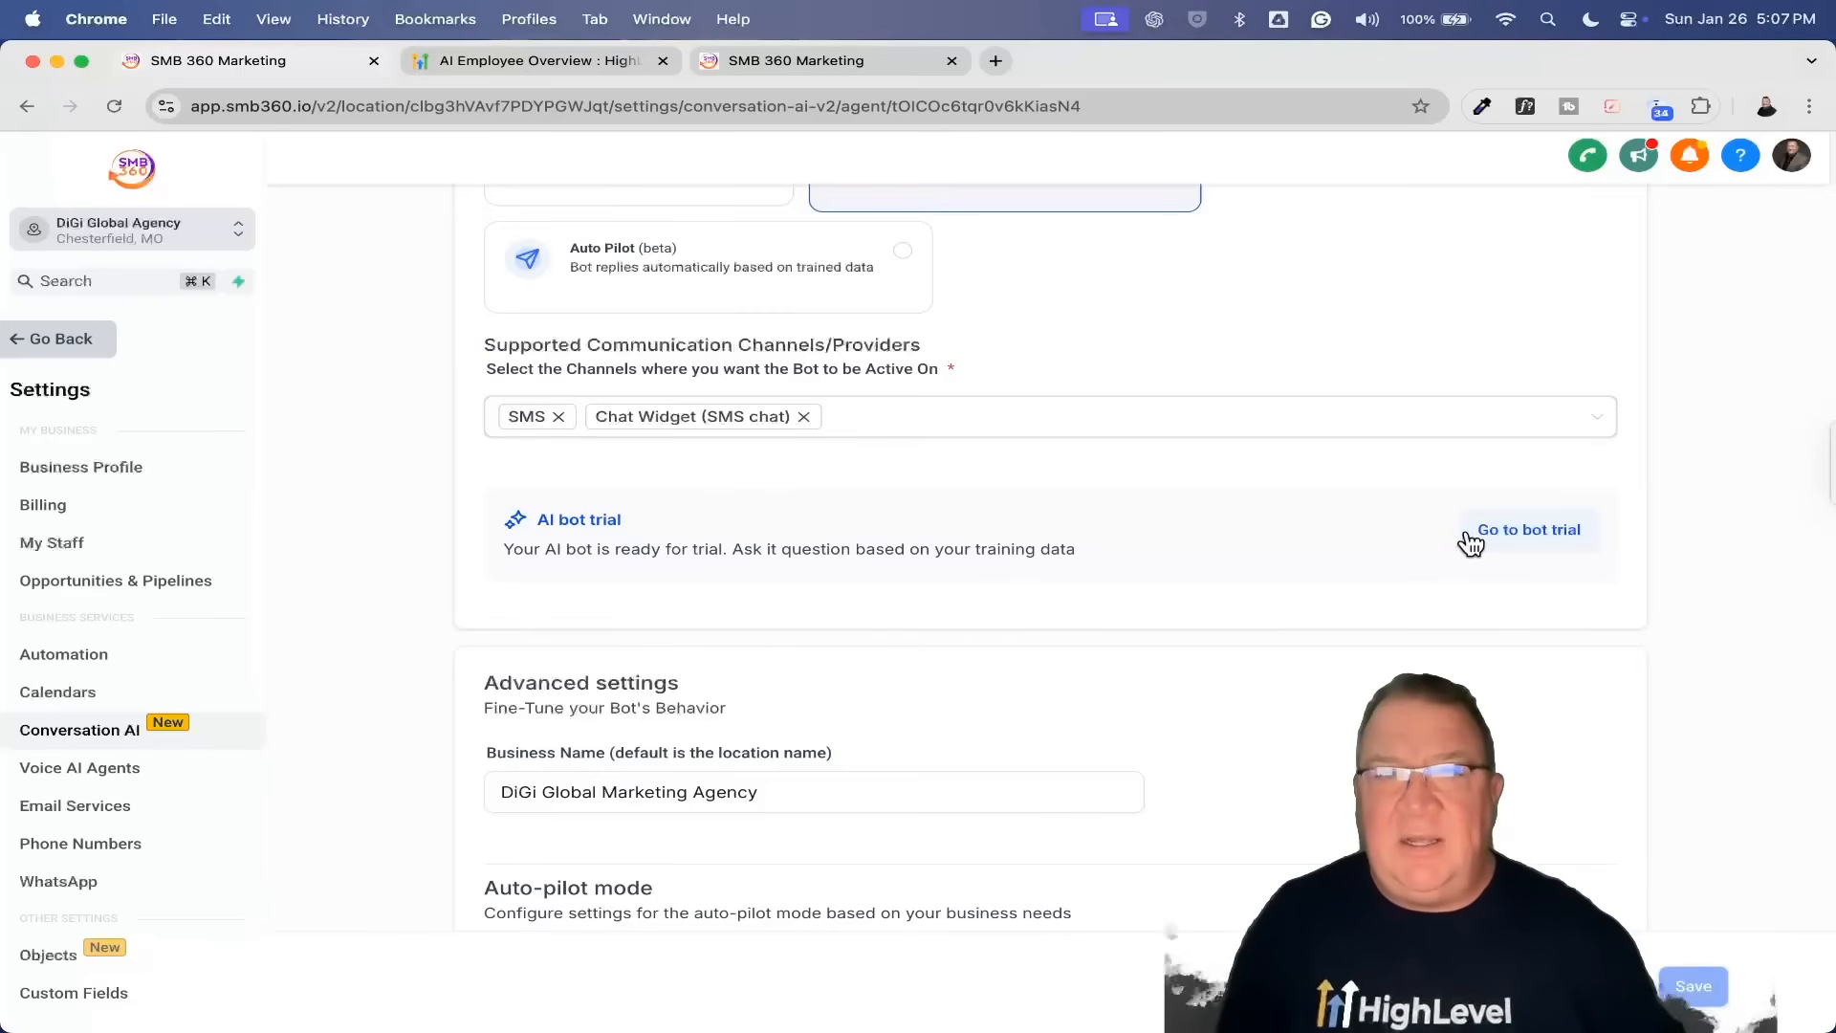
{"action": "left_click", "coordinate": [1358, 423]}
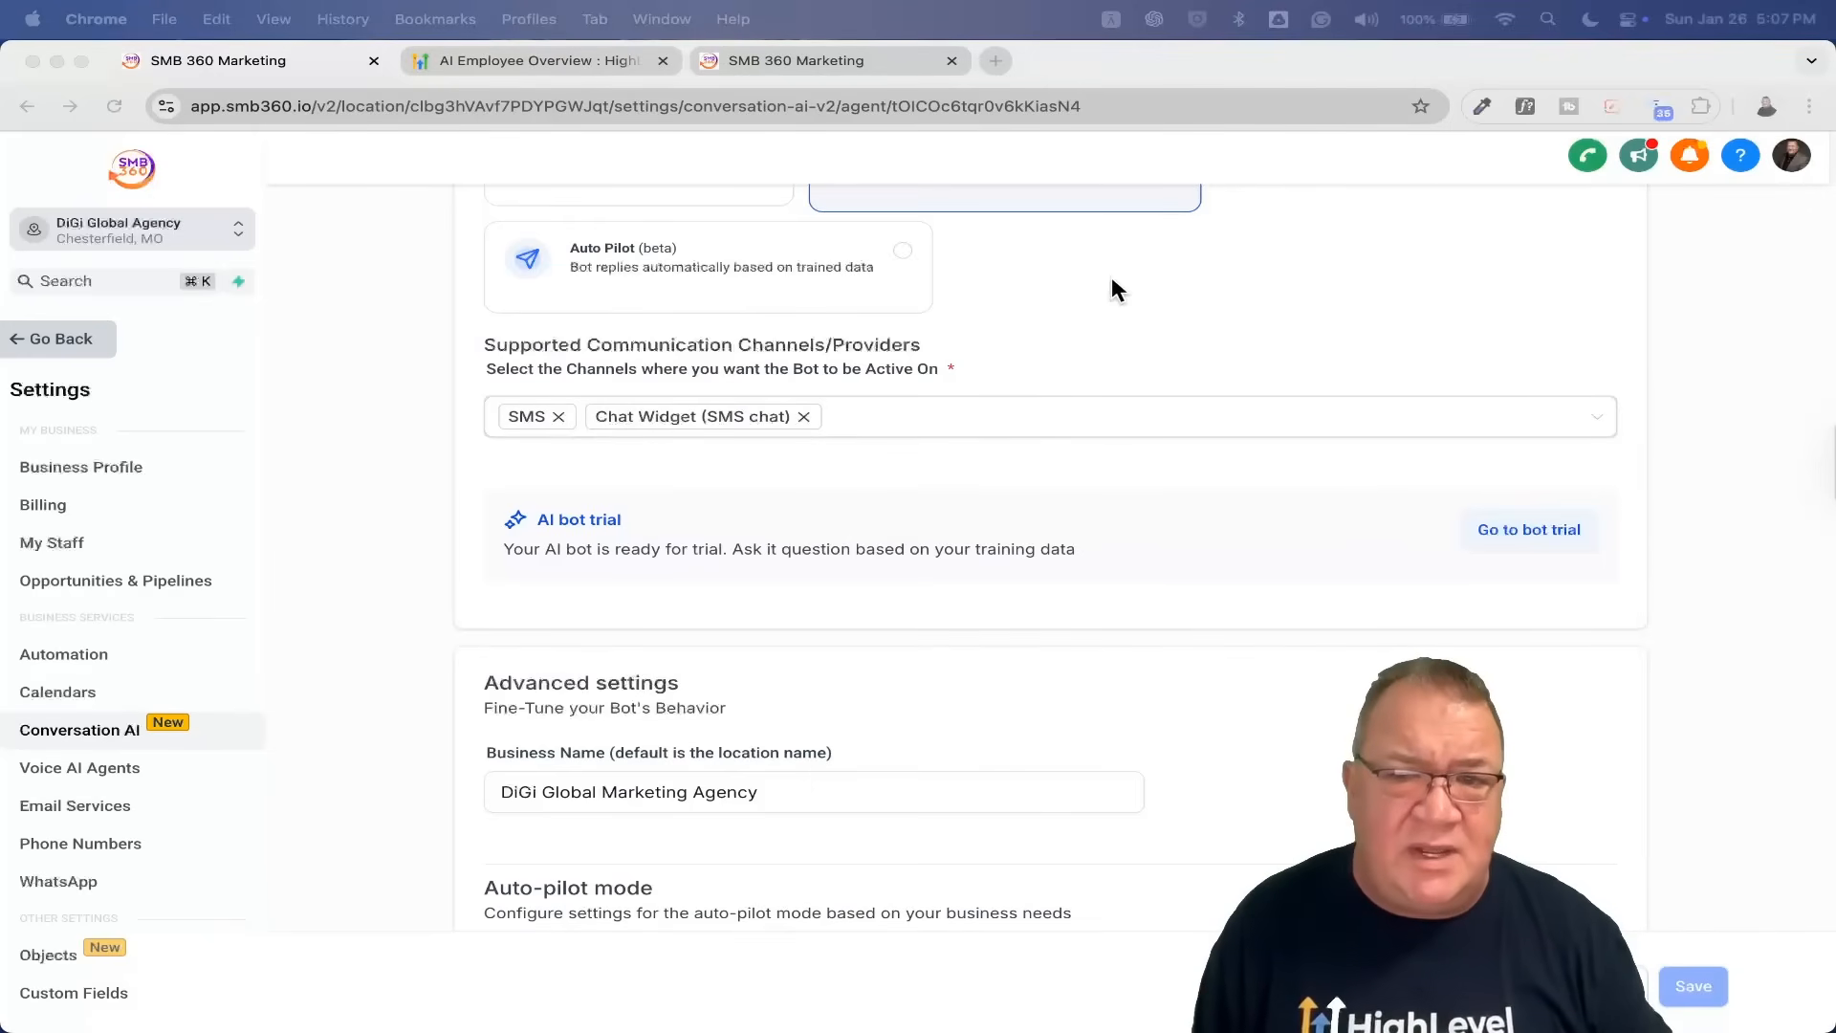
{"action": "left_click", "coordinate": [1024, 418]}
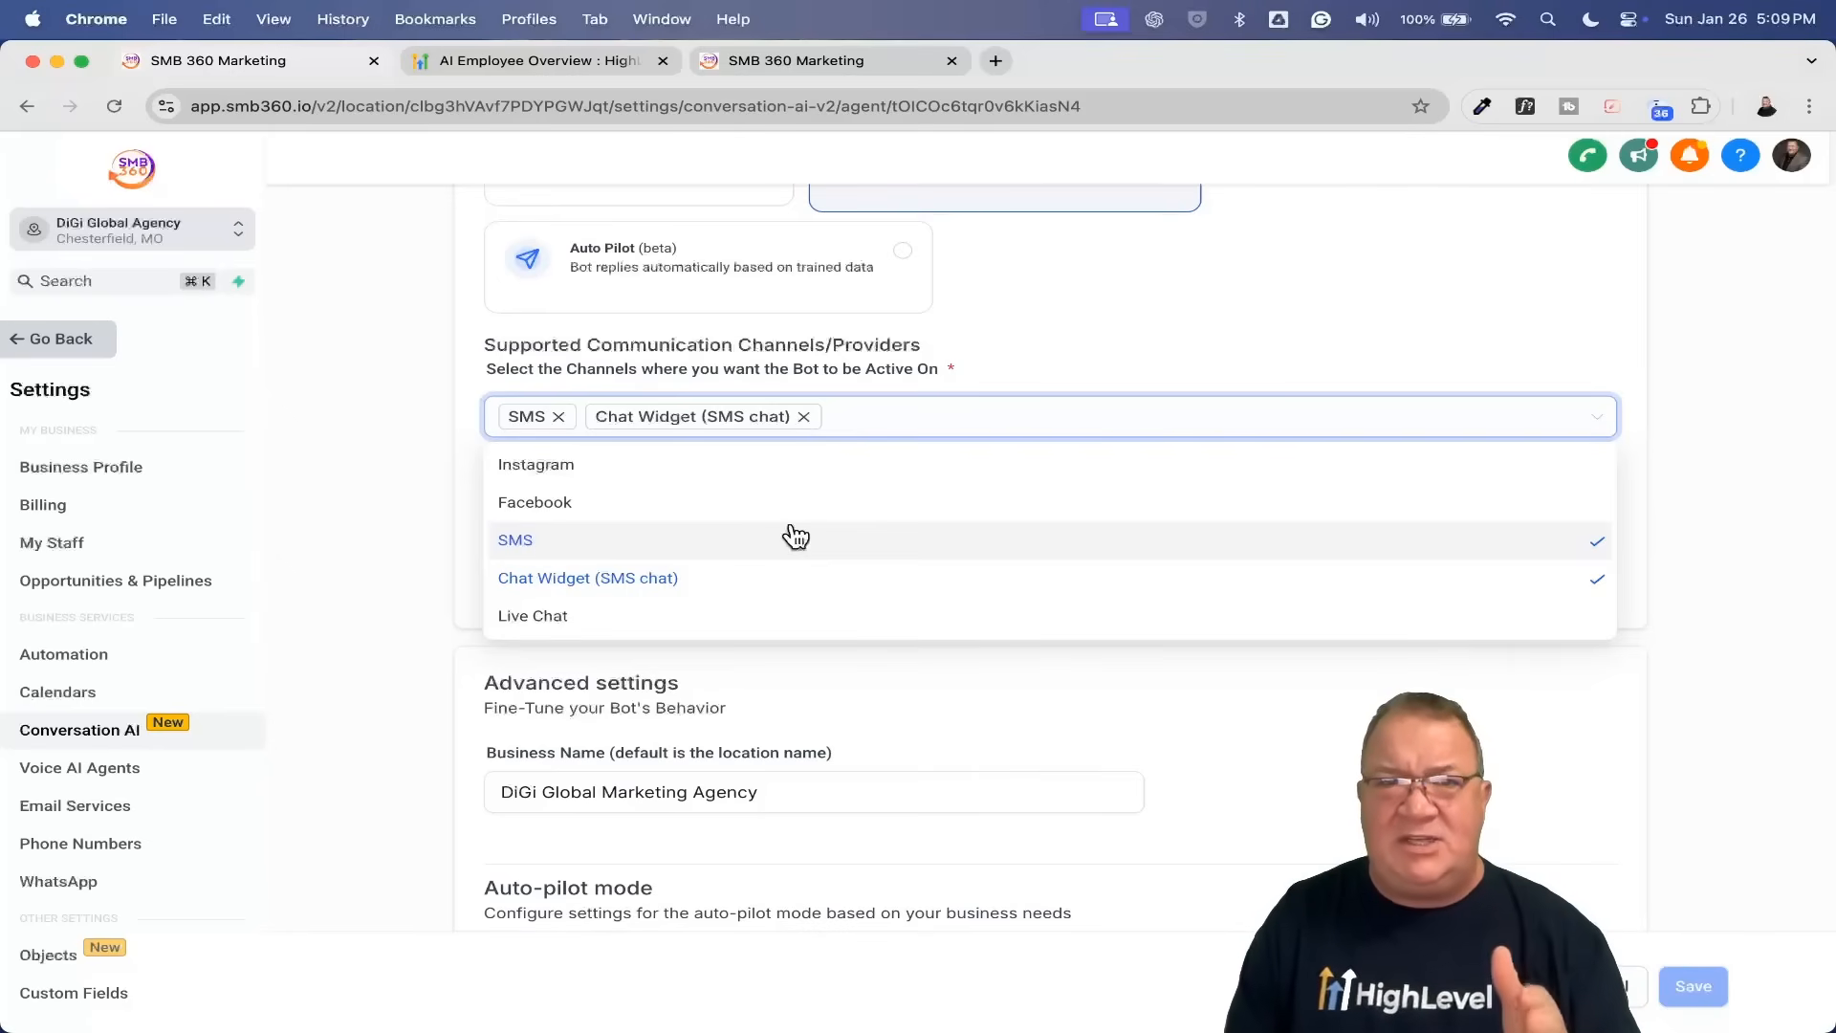
{"action": "left_click", "coordinate": [678, 500]}
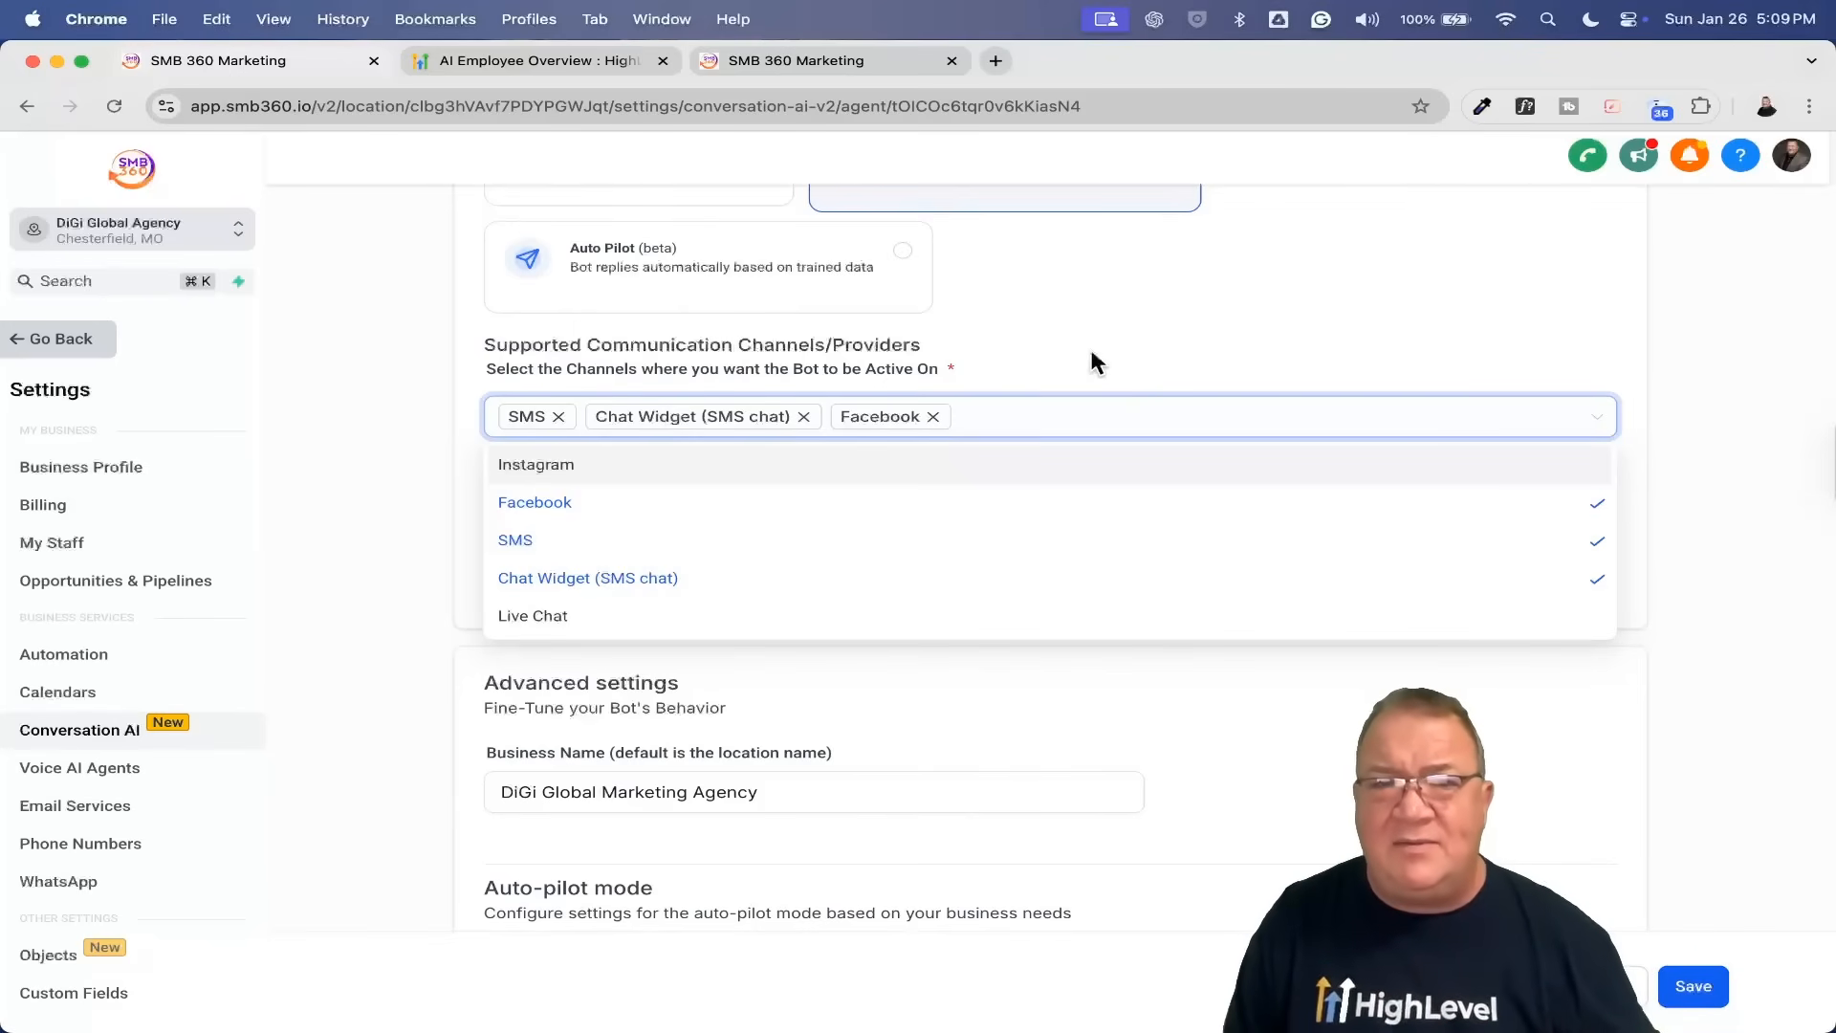
{"action": "left_click", "coordinate": [1476, 709]}
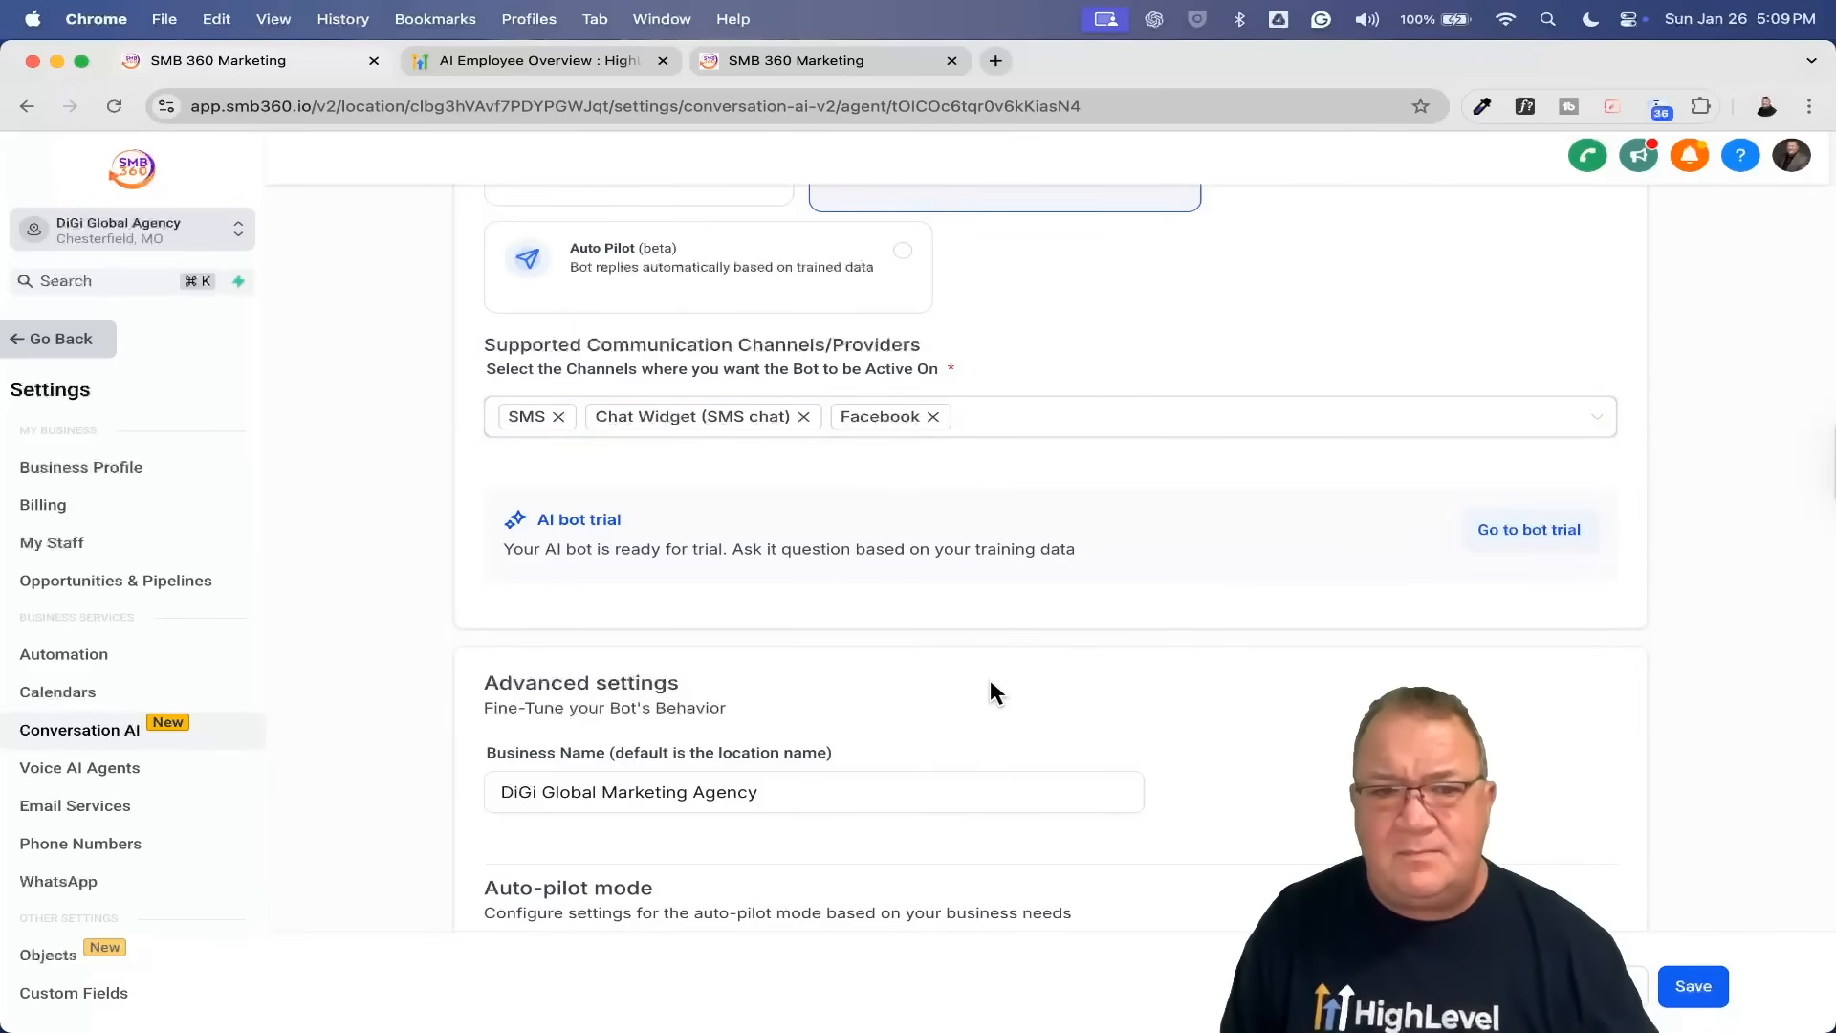
Step: Set the bot's auto-pilot wait time before responding to 30 seconds
{"action": "scroll", "coordinate": [989, 692], "scroll_direction": "down", "scroll_amount": 6}
{"action": "scroll", "coordinate": [990, 689], "scroll_direction": "up", "scroll_amount": 2}
{"action": "left_click", "coordinate": [796, 387]}
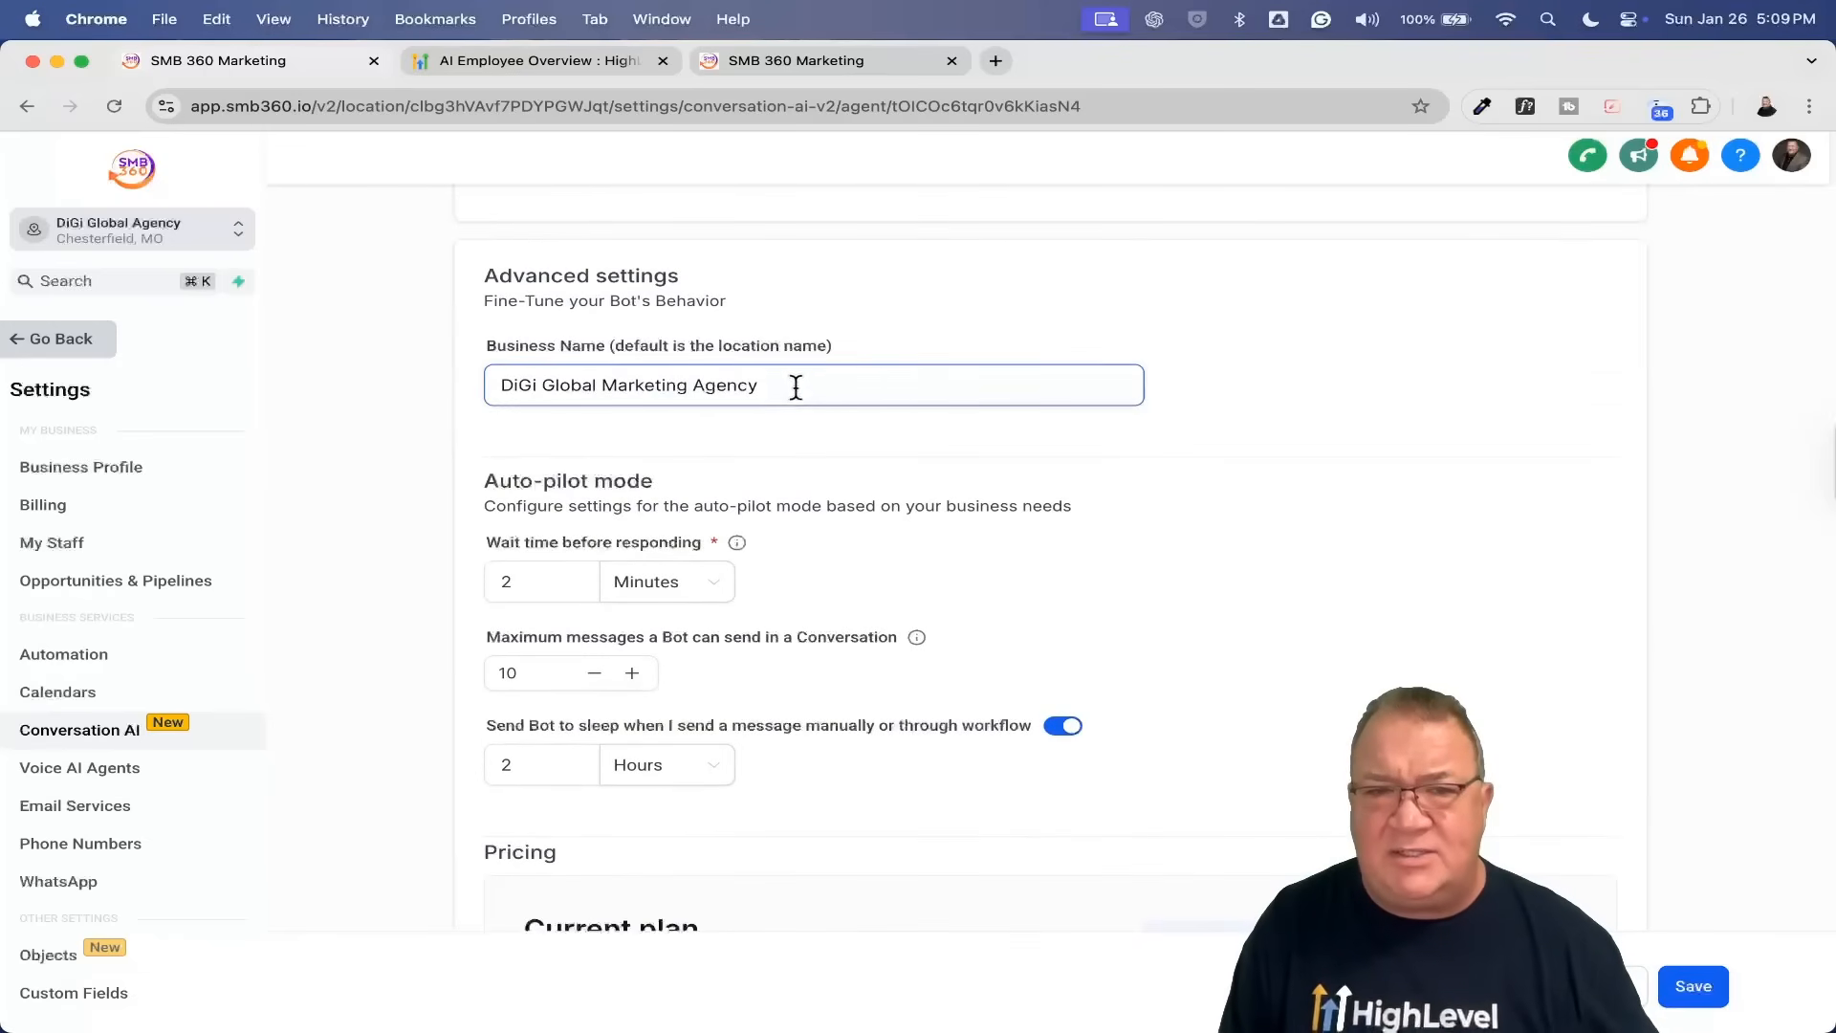
{"action": "left_click_drag", "start_coordinate": [796, 387], "coordinate": [343, 387]}
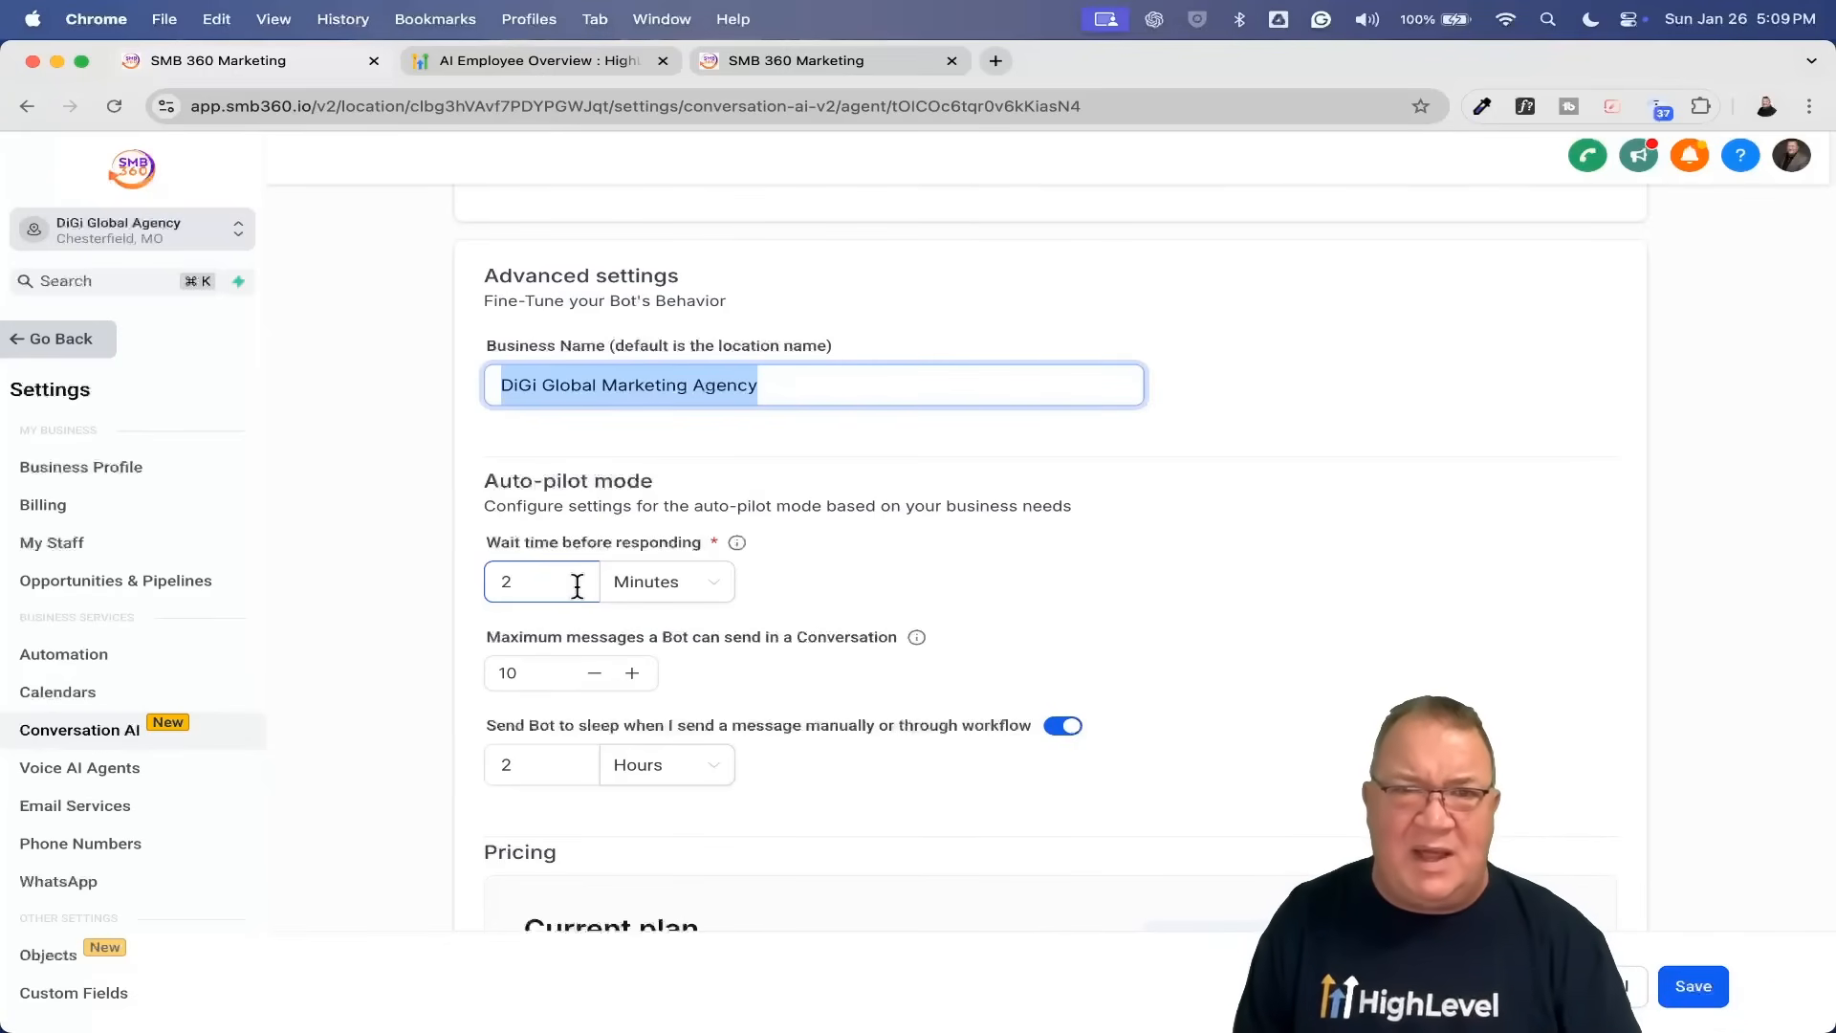
{"action": "double_click", "coordinate": [533, 585]}
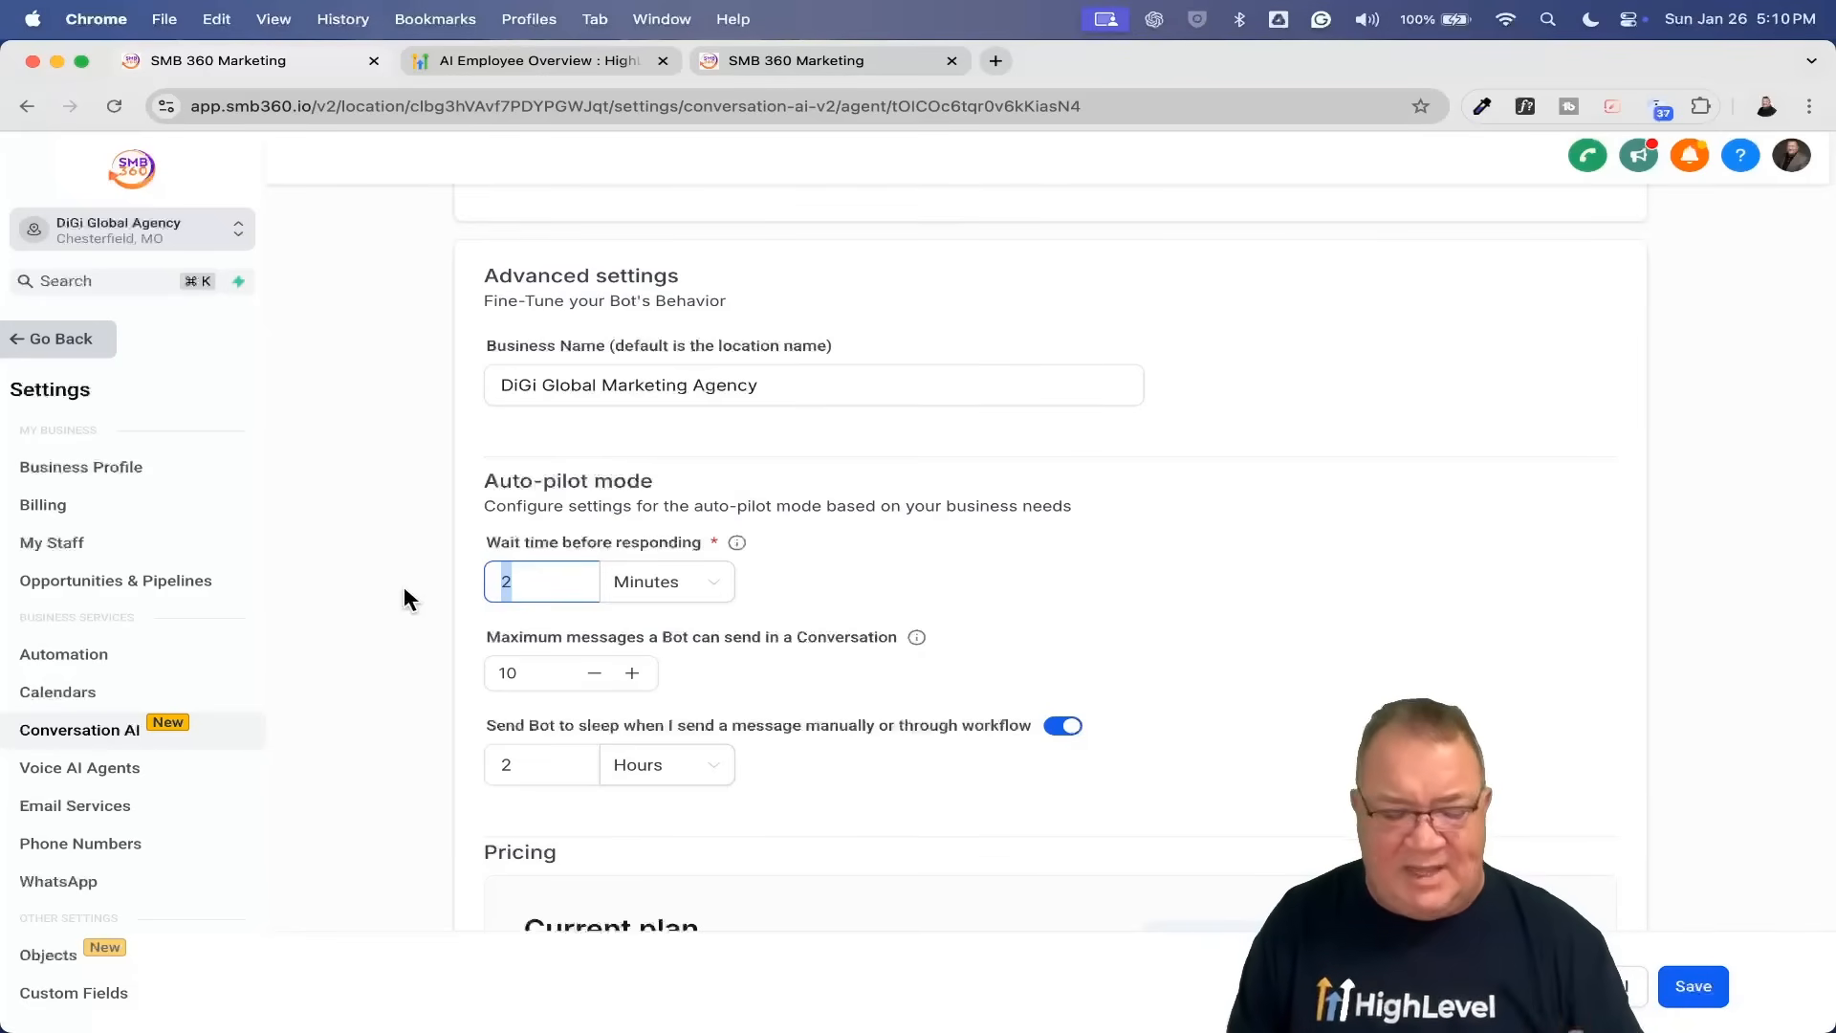
{"action": "type", "text": "30"}
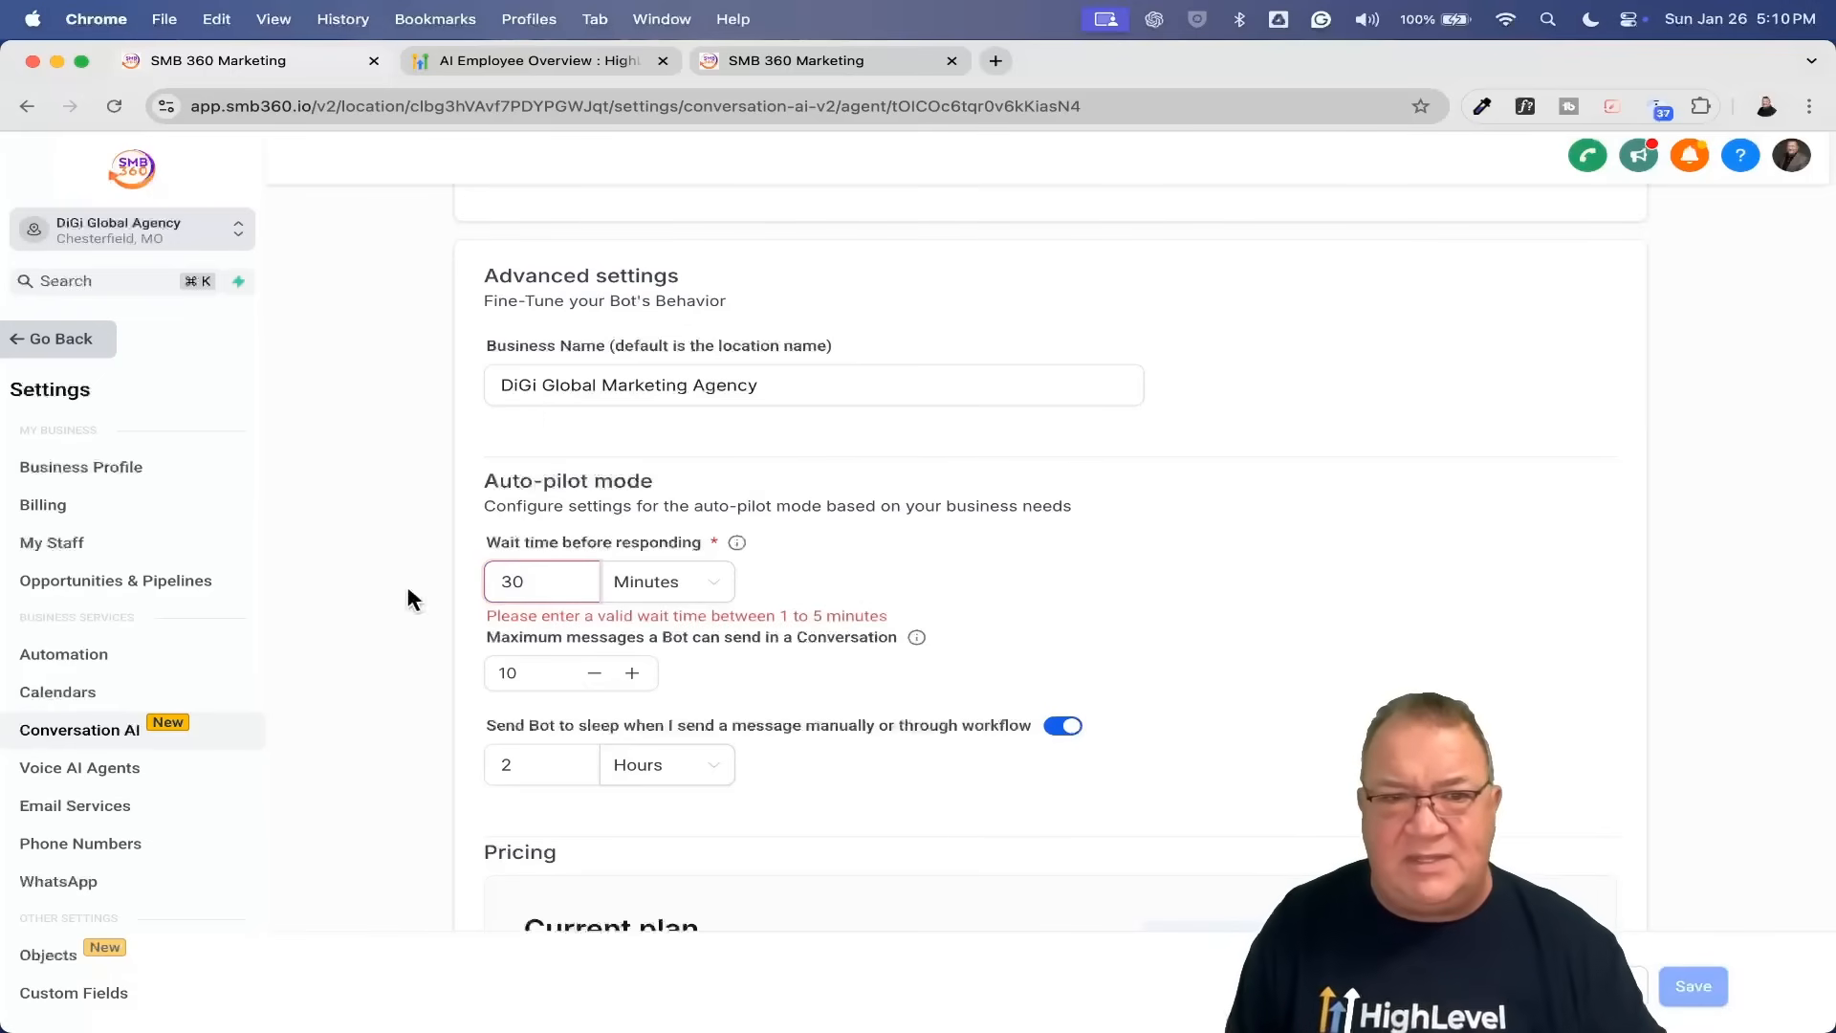
{"action": "left_click", "coordinate": [669, 598]}
{"action": "left_click", "coordinate": [651, 668]}
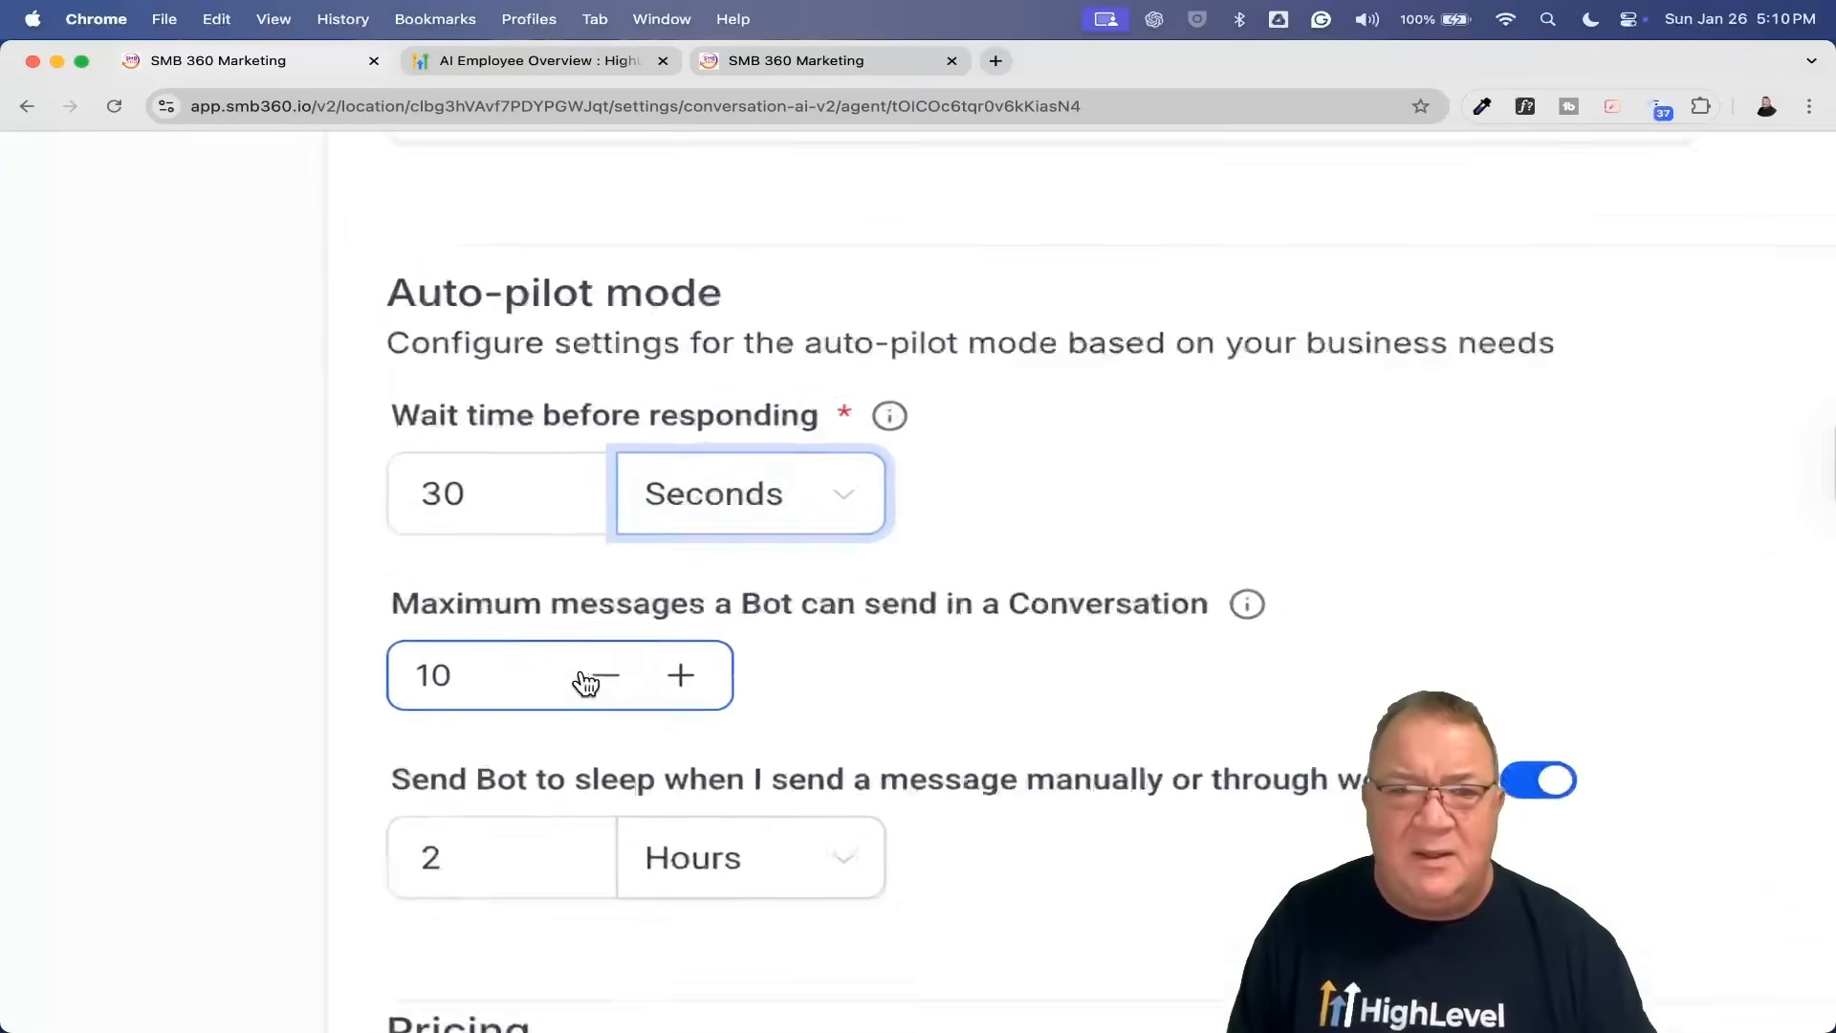
Step: Review the message limit, sleep and pricing settings, save the bot's changes and open its training page
{"action": "scroll", "coordinate": [579, 675], "scroll_direction": "up", "scroll_amount": 2}
{"action": "scroll", "coordinate": [579, 675], "scroll_direction": "right", "scroll_amount": 2}
{"action": "scroll", "coordinate": [579, 675], "scroll_direction": "left", "scroll_amount": 1}
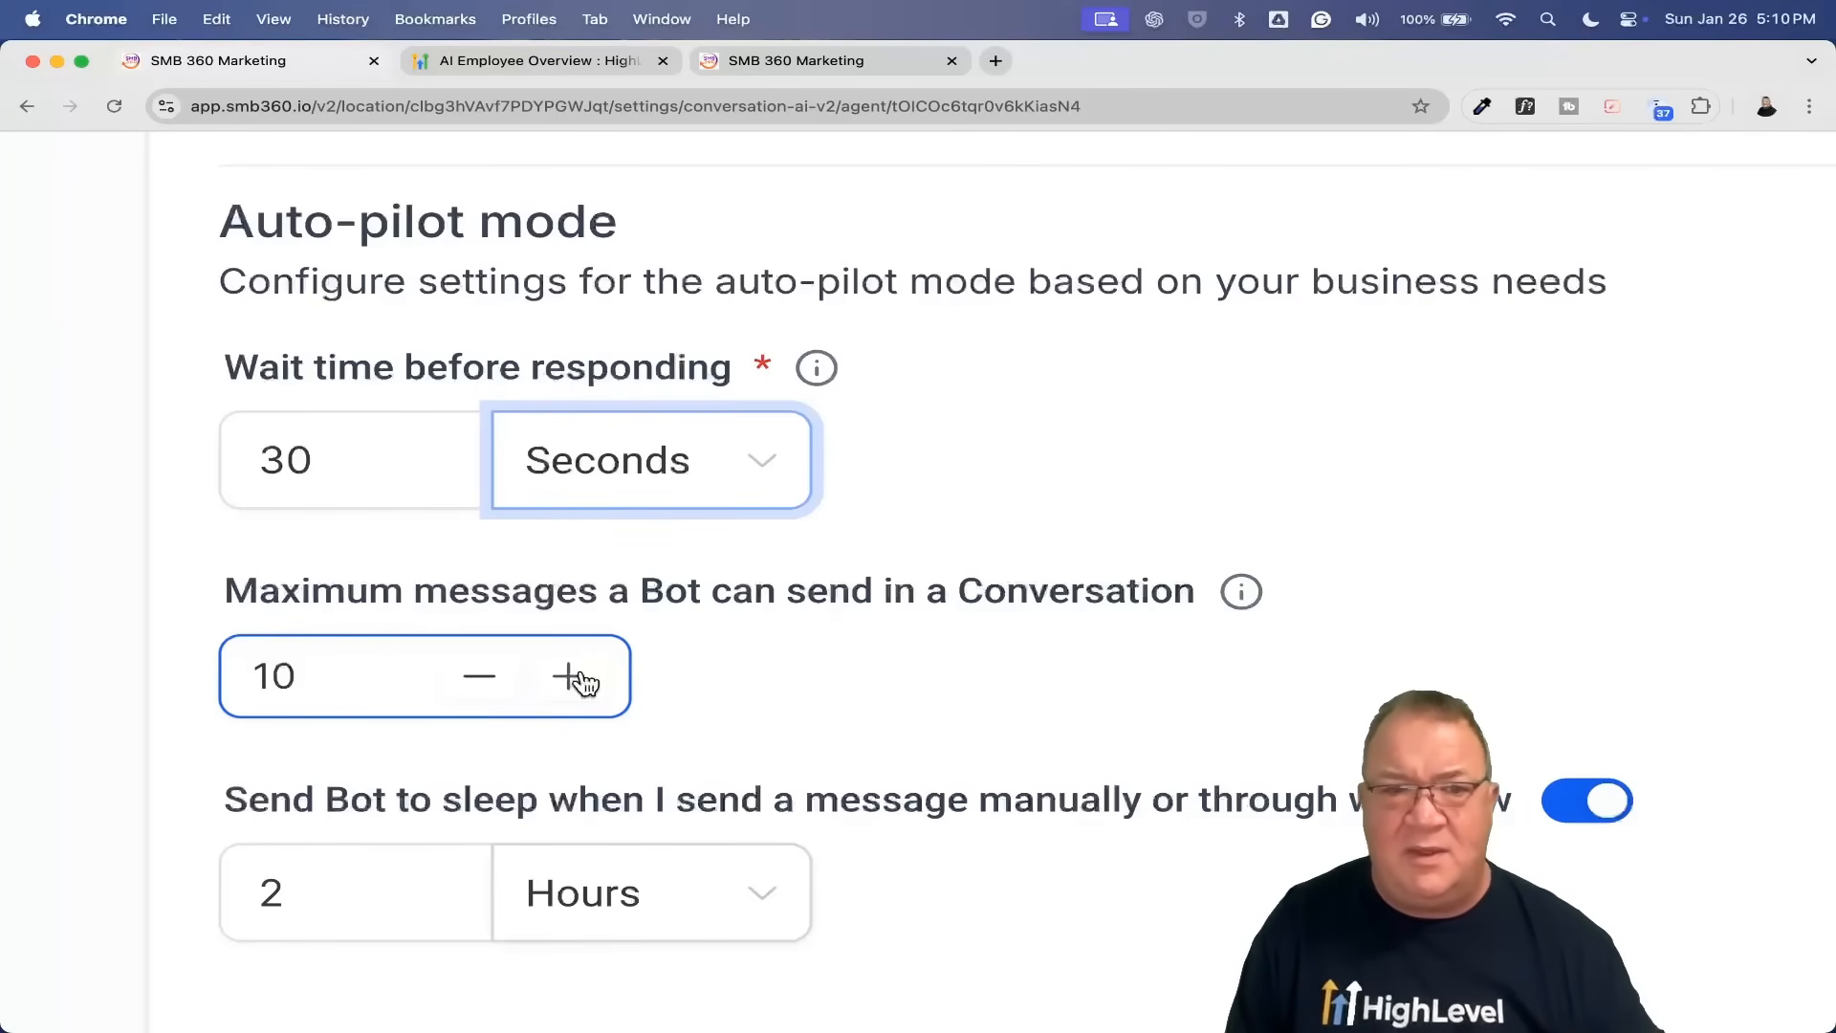
{"action": "scroll", "coordinate": [579, 684], "scroll_direction": "down", "scroll_amount": 3}
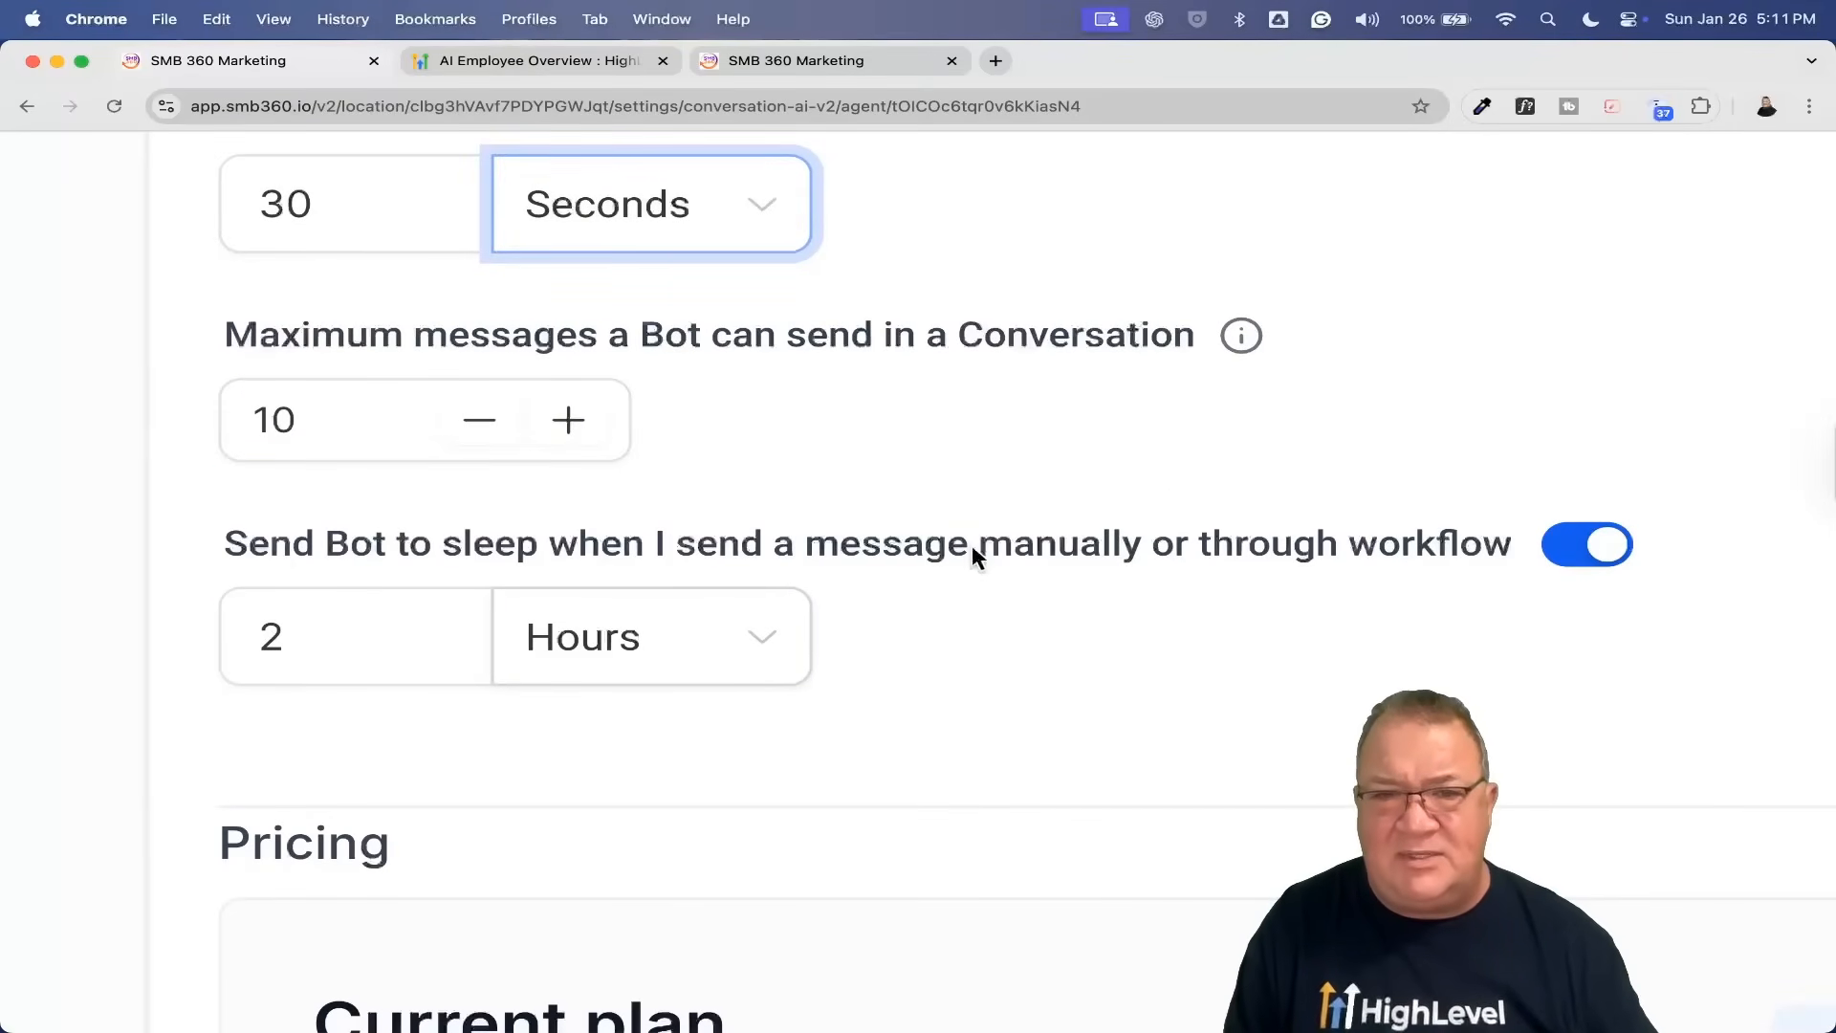
{"action": "scroll", "coordinate": [893, 590], "scroll_direction": "down", "scroll_amount": 5}
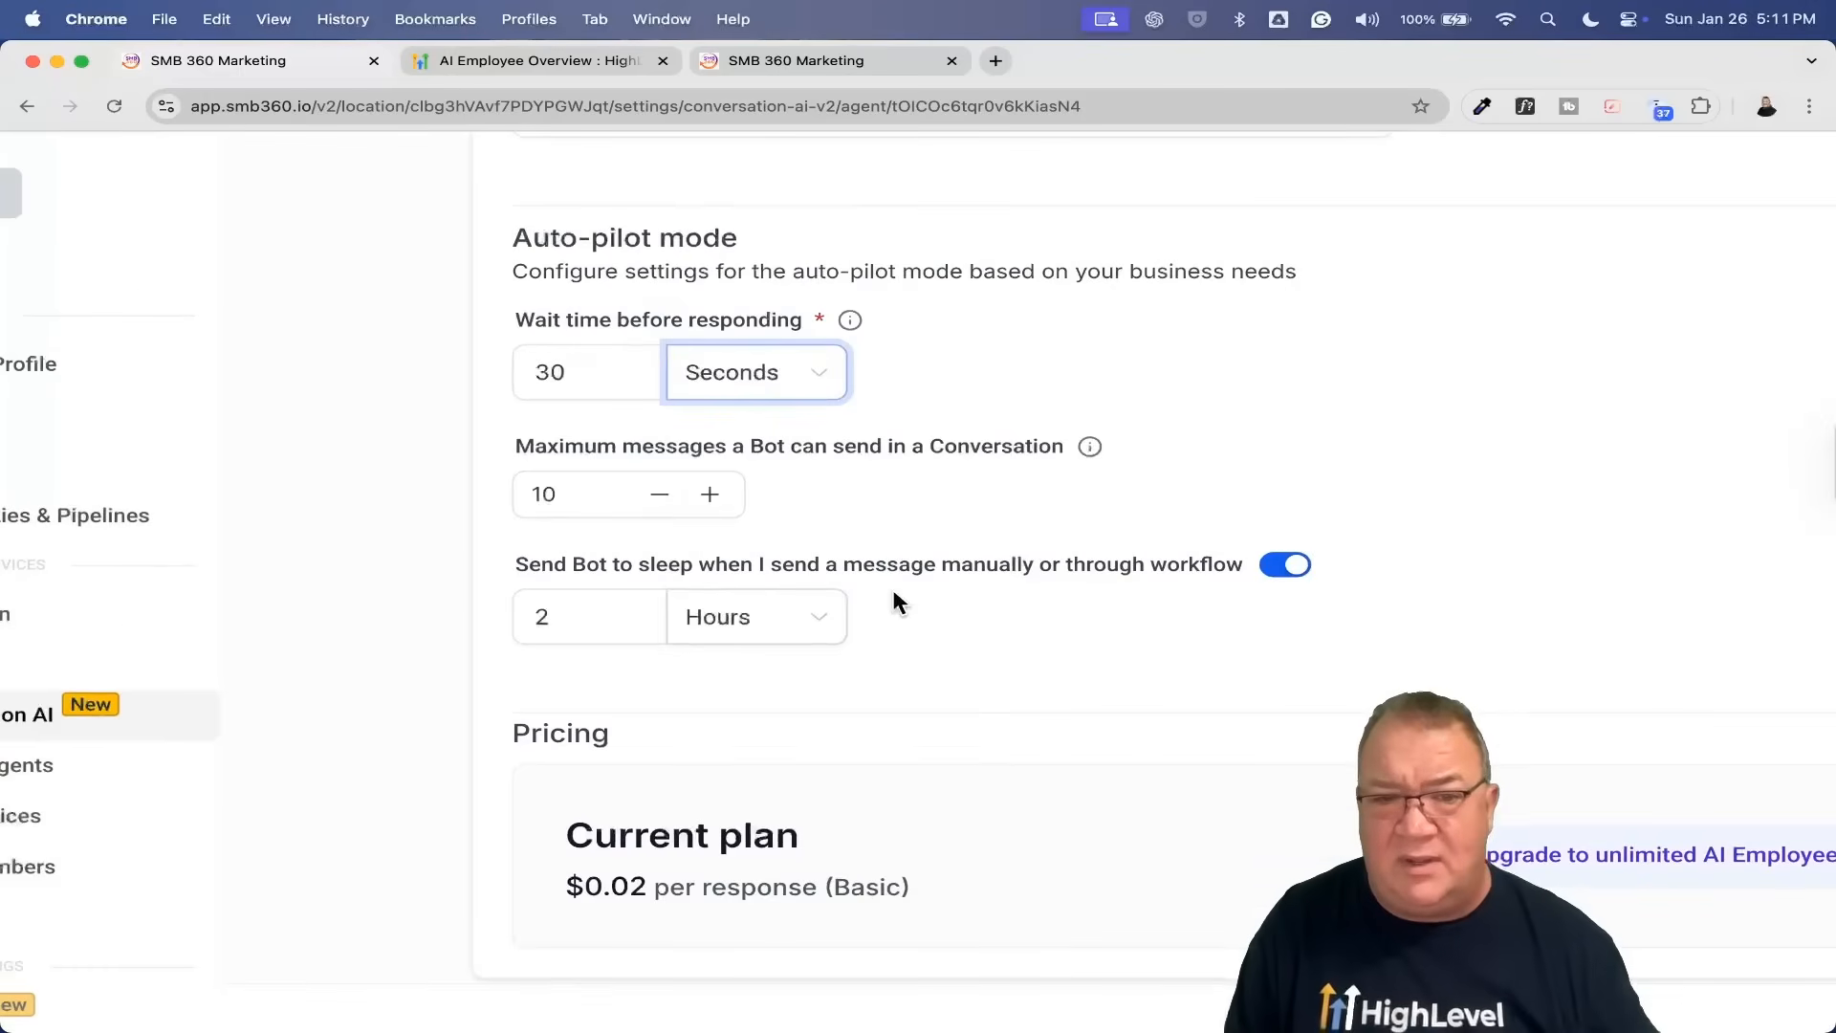
{"action": "scroll", "coordinate": [893, 590], "scroll_direction": "up", "scroll_amount": 7}
{"action": "scroll", "coordinate": [893, 593], "scroll_direction": "up", "scroll_amount": 5}
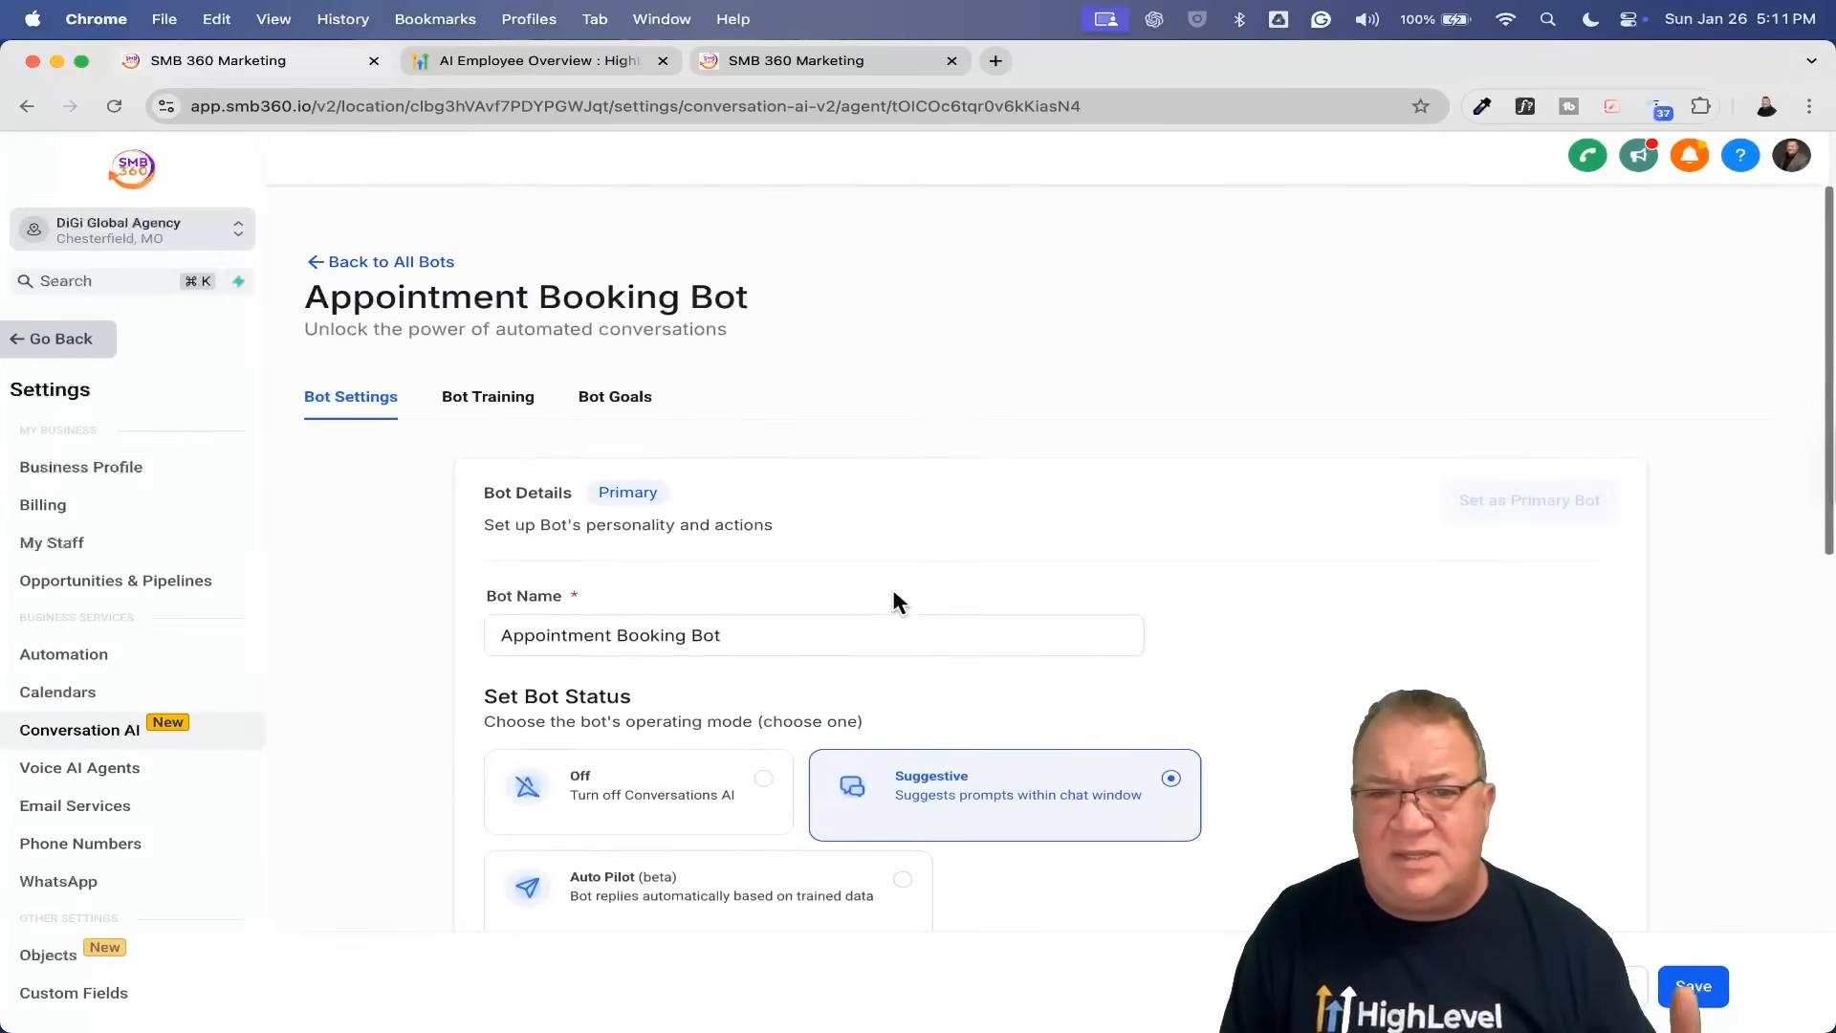
{"action": "left_click", "coordinate": [487, 392]}
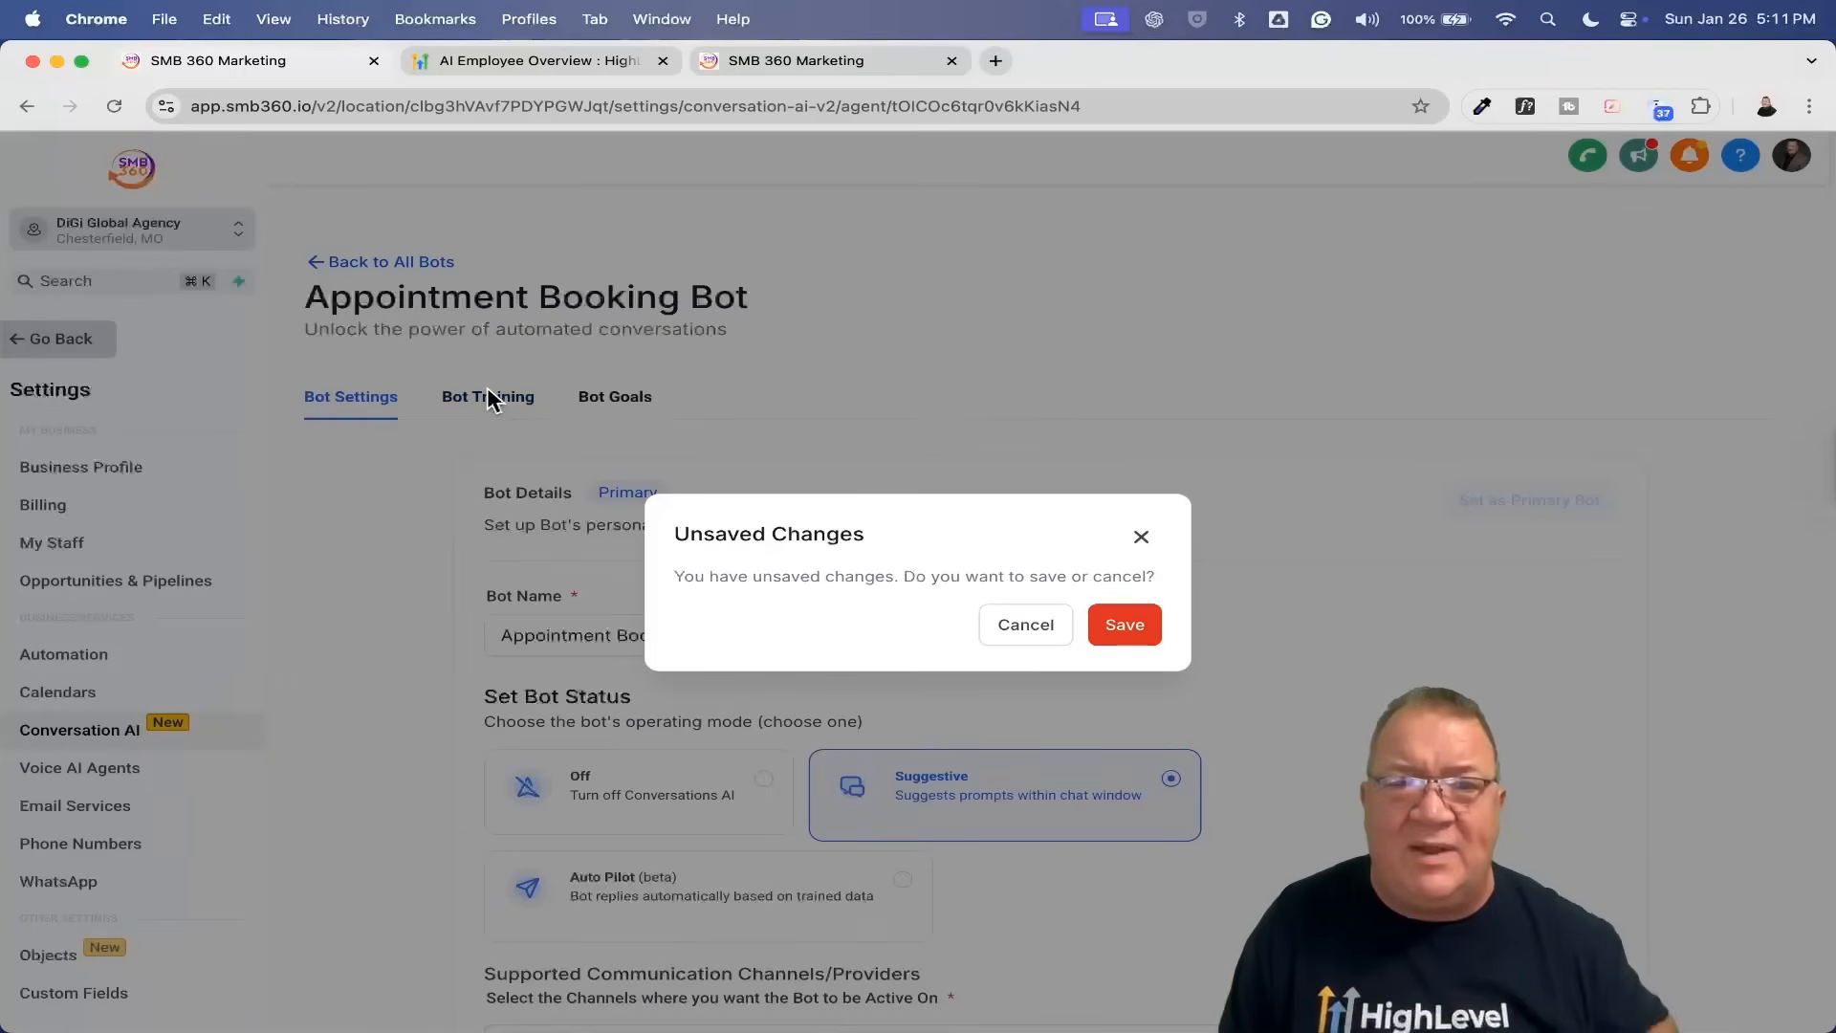
{"action": "left_click", "coordinate": [1119, 626]}
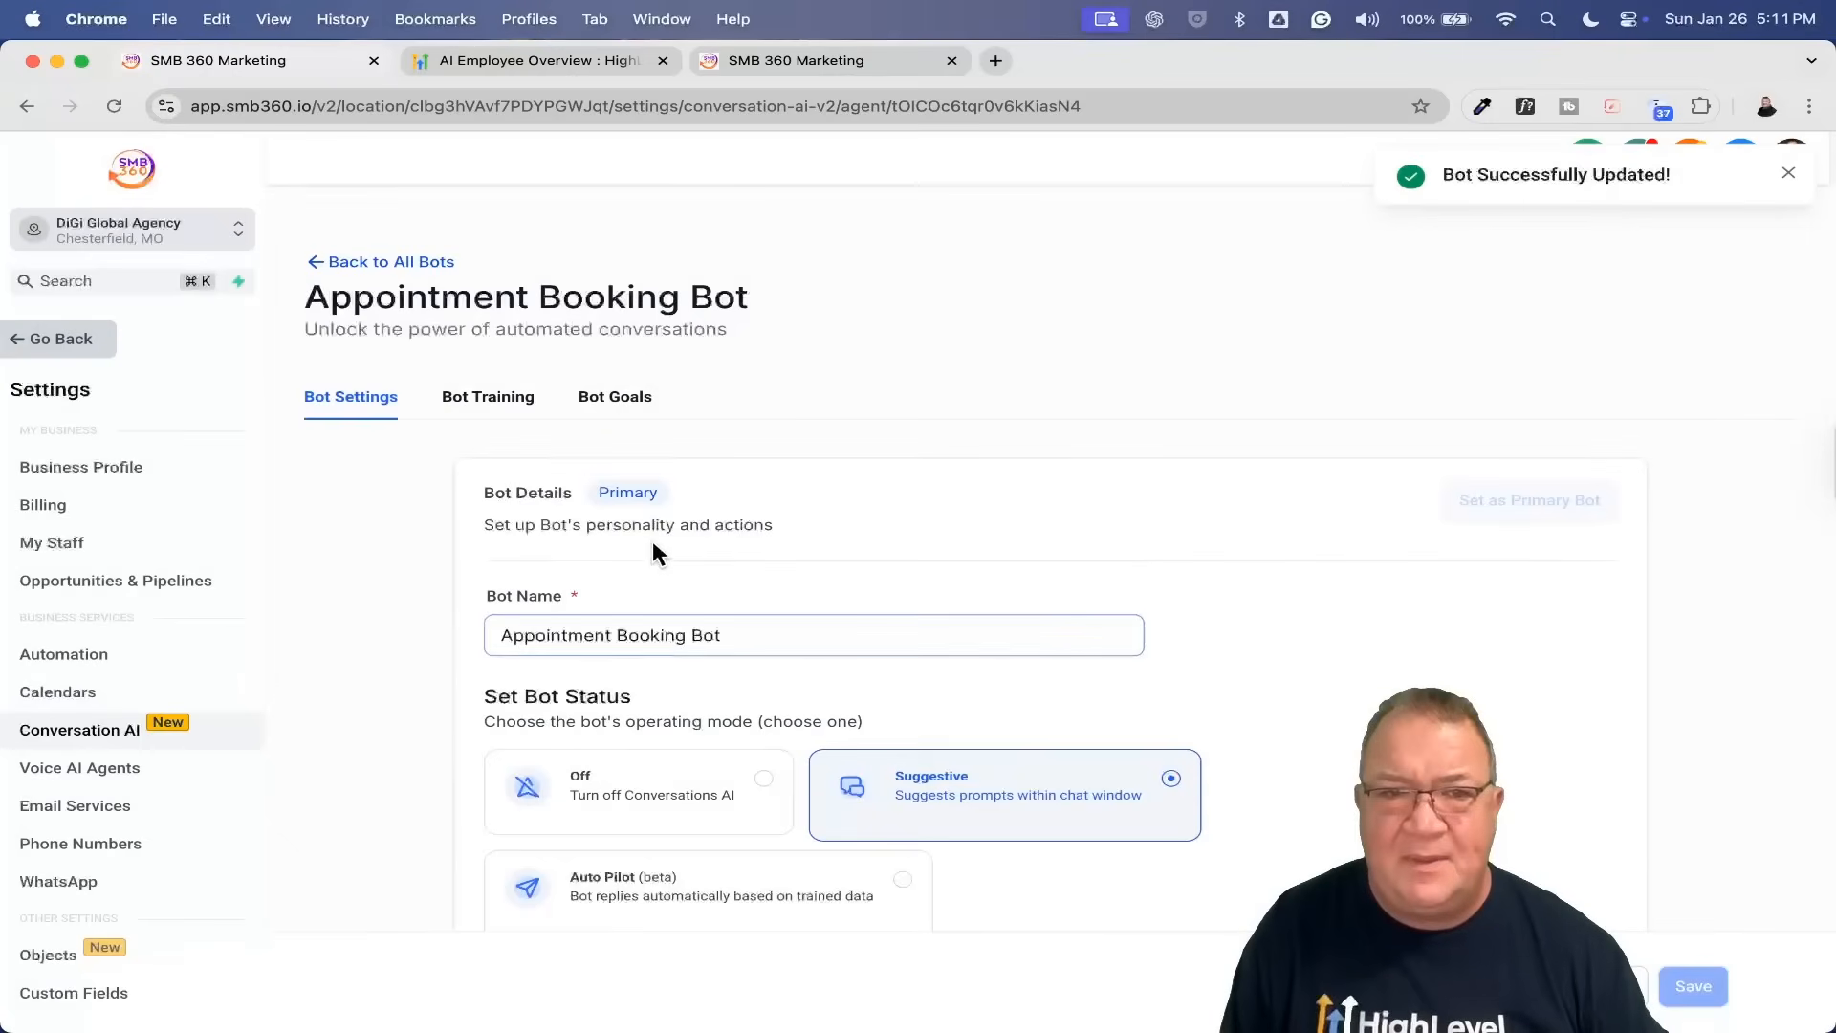
{"action": "left_click", "coordinate": [492, 400]}
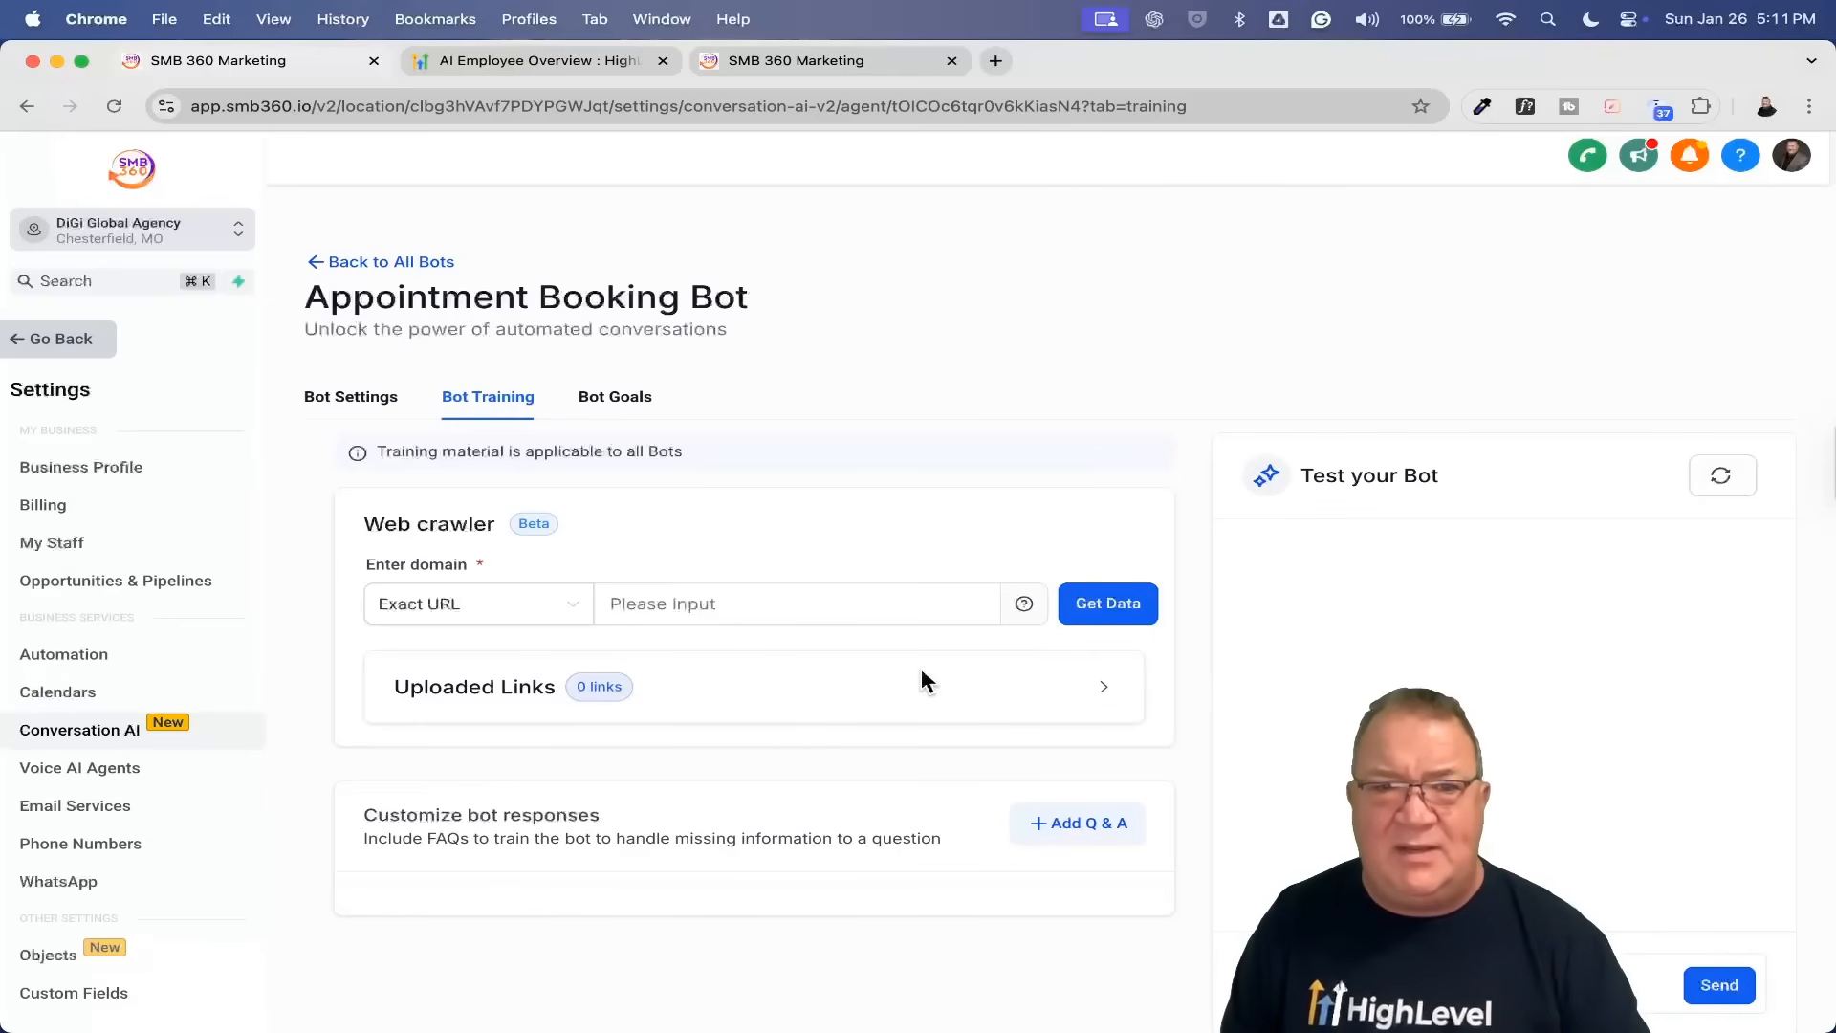
Step: Open digiglobalagency.com in a new browser tab and look through its home page
{"action": "left_click", "coordinate": [996, 61]}
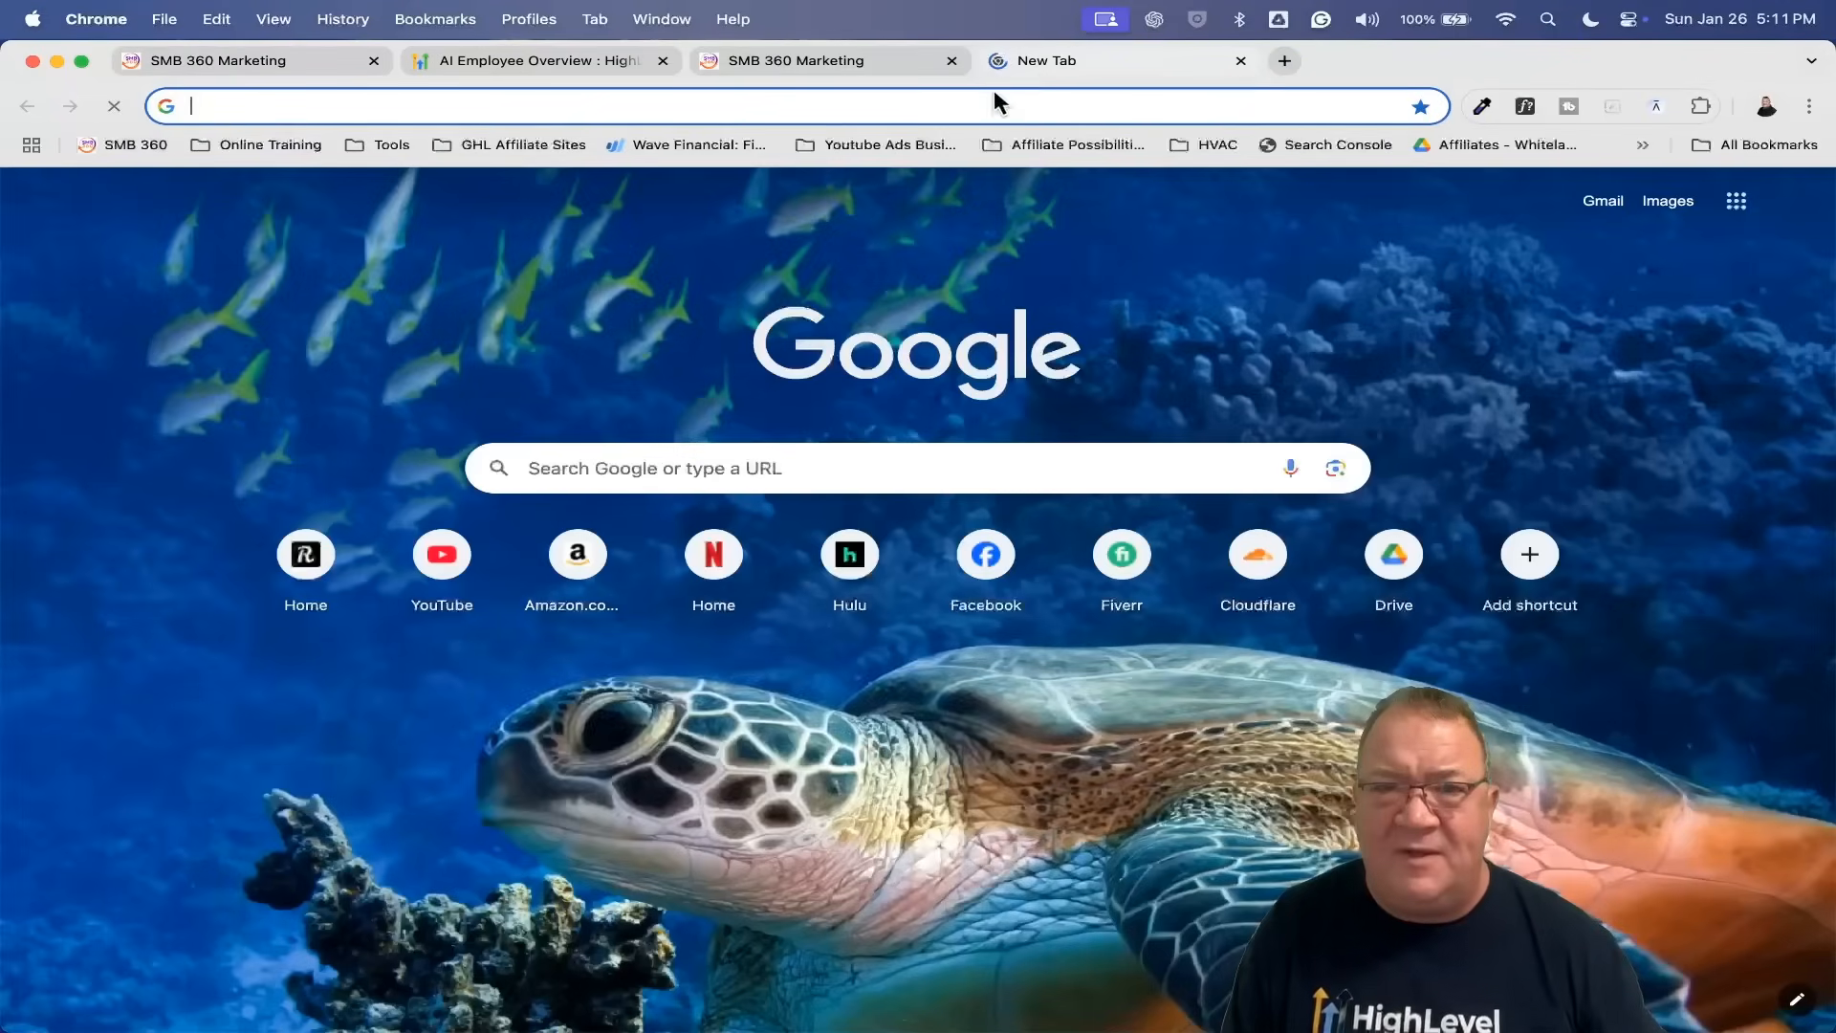
{"action": "left_click", "coordinate": [994, 96]}
{"action": "type", "text": "digi"}
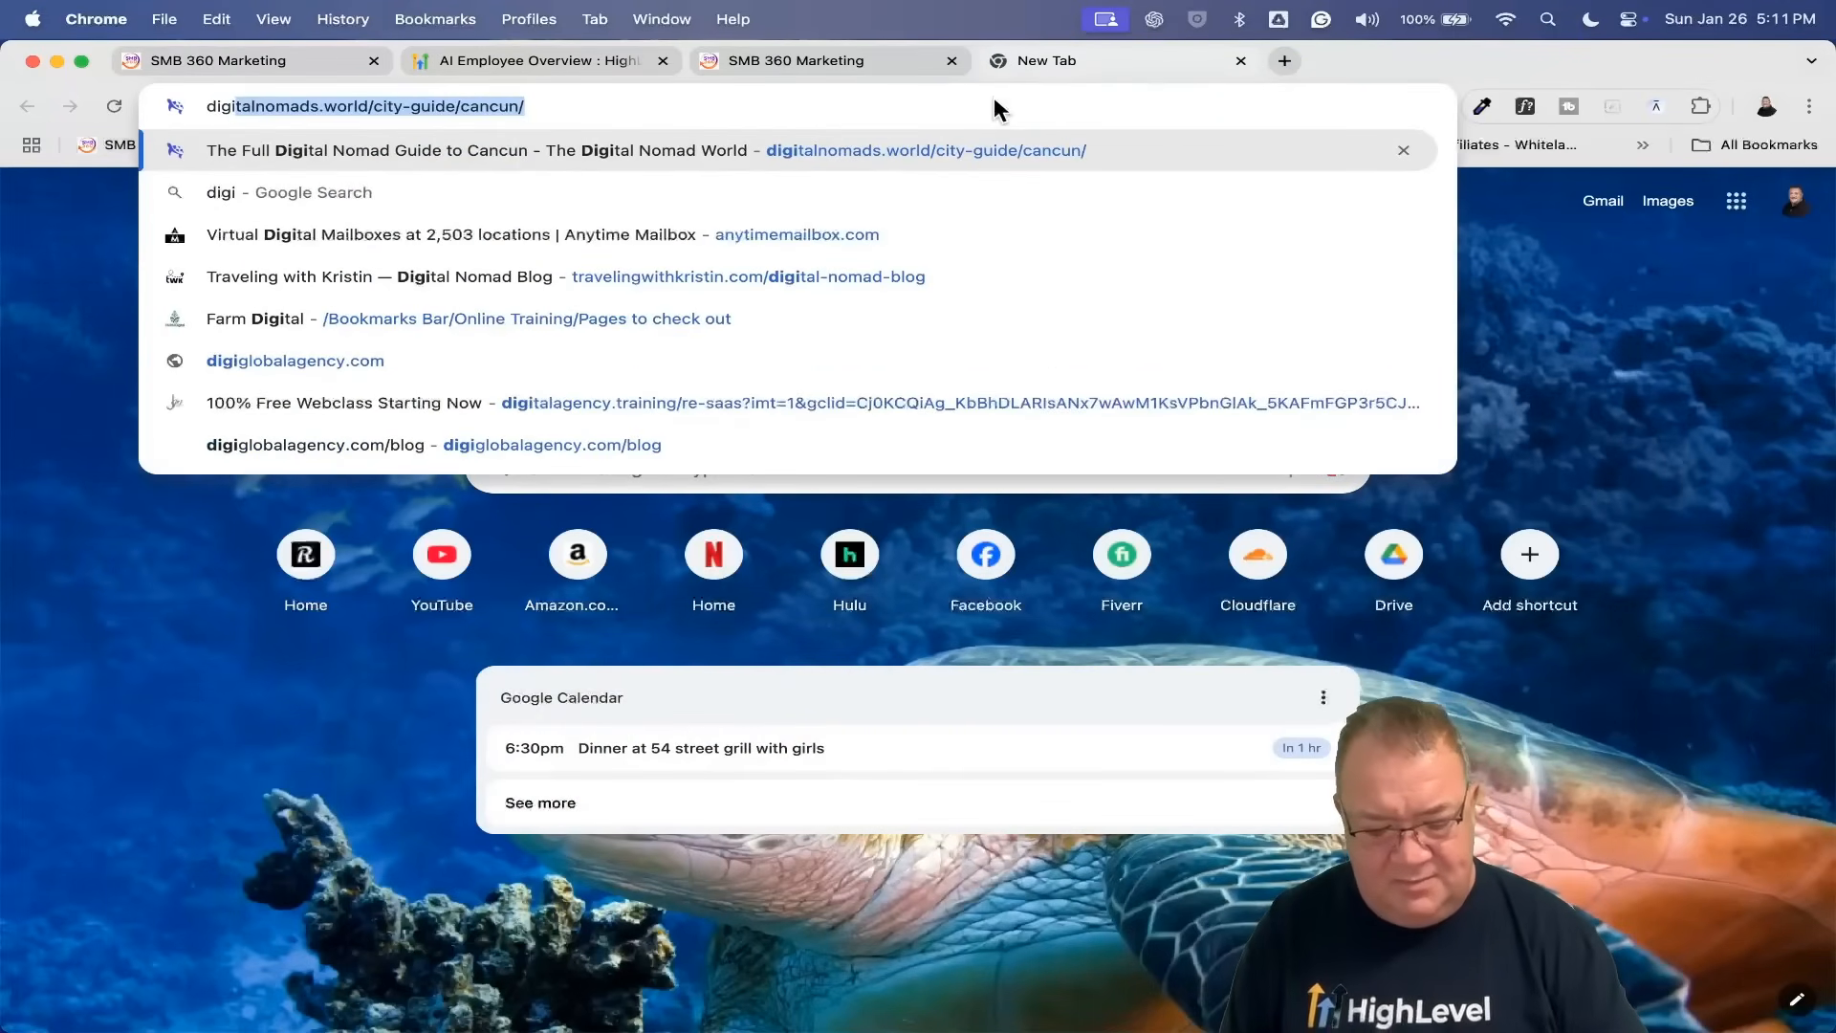
{"action": "type", "text": "glo"}
{"action": "key", "text": "Return"}
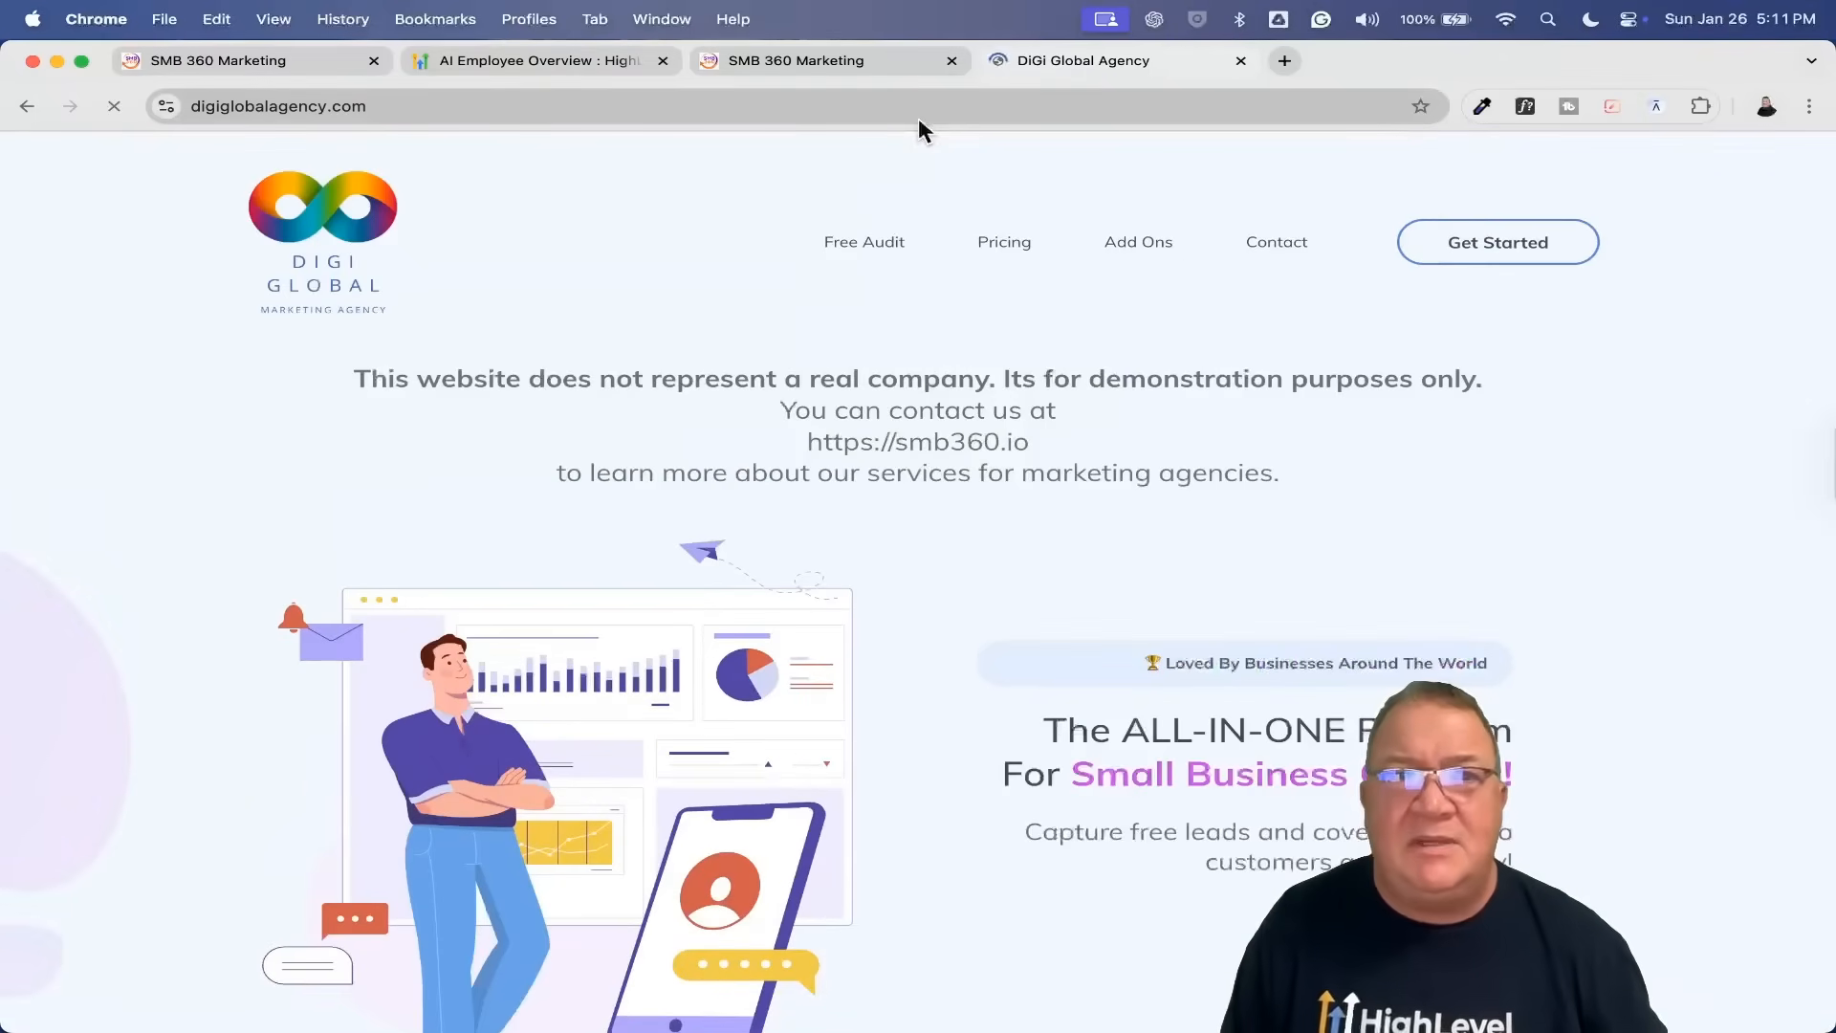
{"action": "scroll", "coordinate": [1085, 603], "scroll_direction": "down", "scroll_amount": 1}
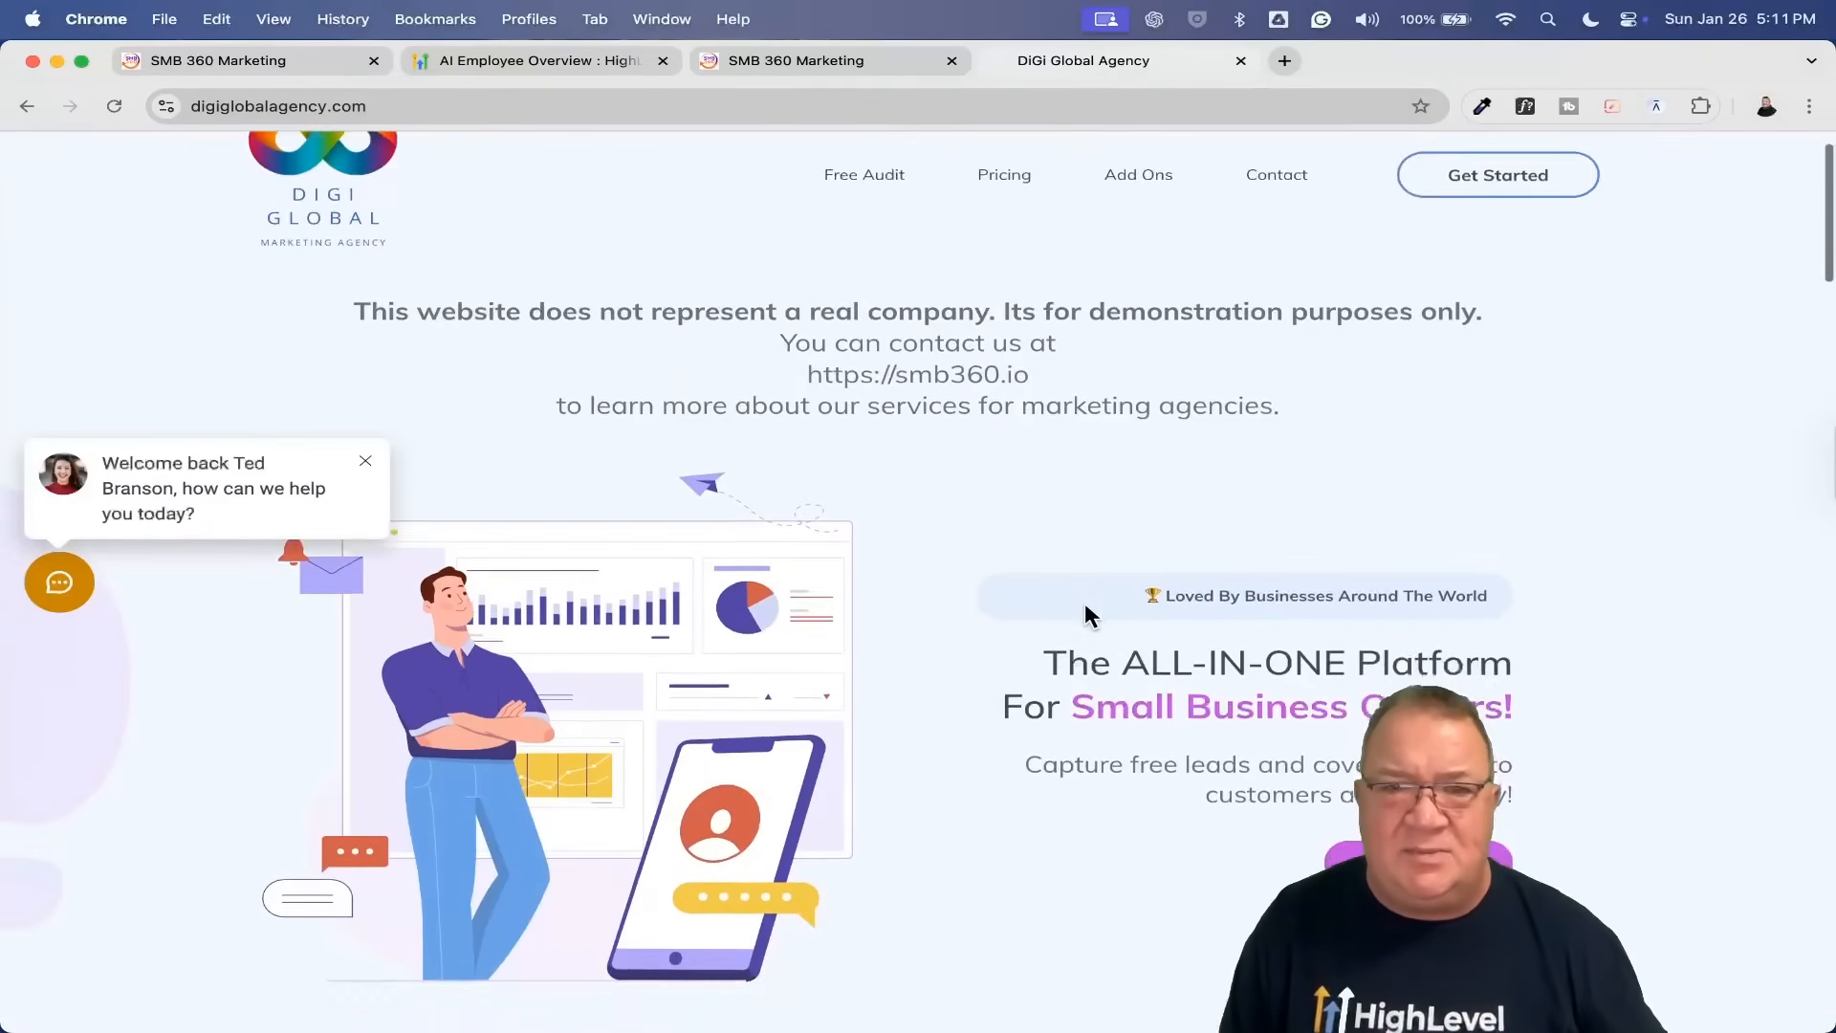
{"action": "scroll", "coordinate": [1085, 602], "scroll_direction": "down", "scroll_amount": 15}
{"action": "scroll", "coordinate": [1085, 602], "scroll_direction": "up", "scroll_amount": 12}
{"action": "scroll", "coordinate": [1085, 602], "scroll_direction": "up", "scroll_amount": 5}
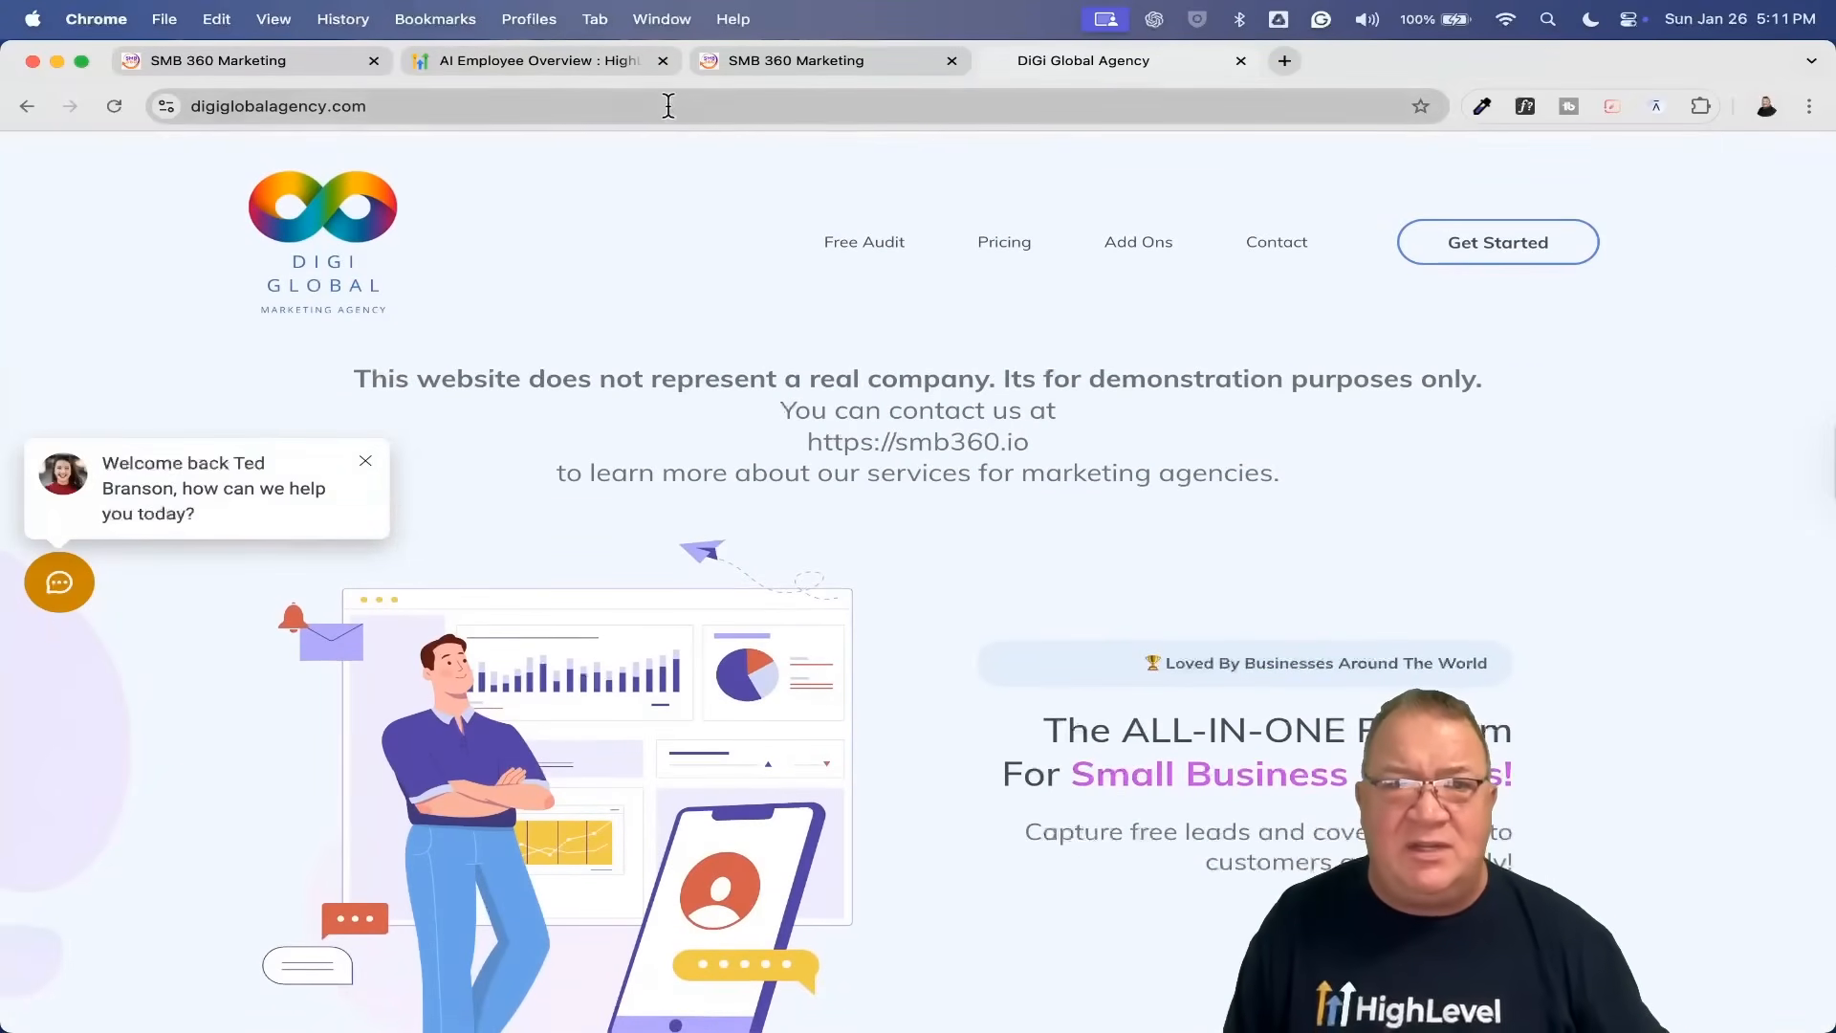
{"action": "left_click", "coordinate": [667, 105]}
{"action": "left_click", "coordinate": [304, 63]}
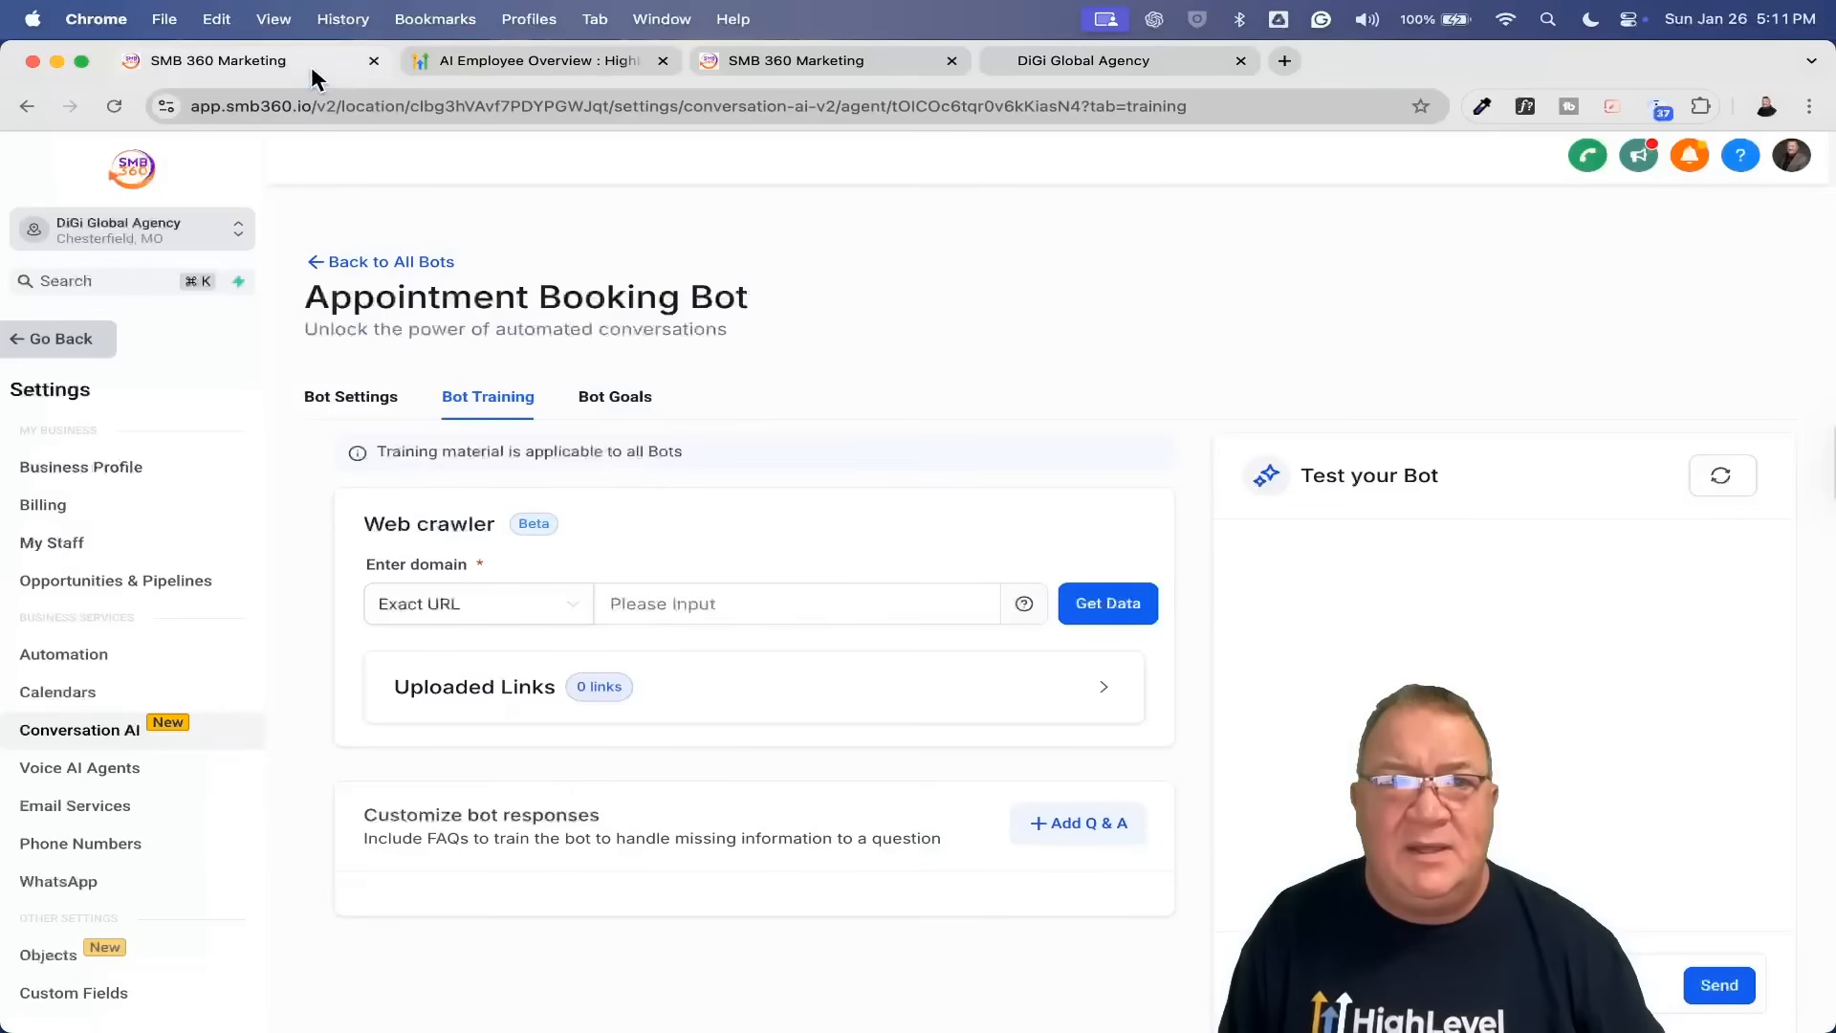
{"action": "left_click", "coordinate": [662, 604]}
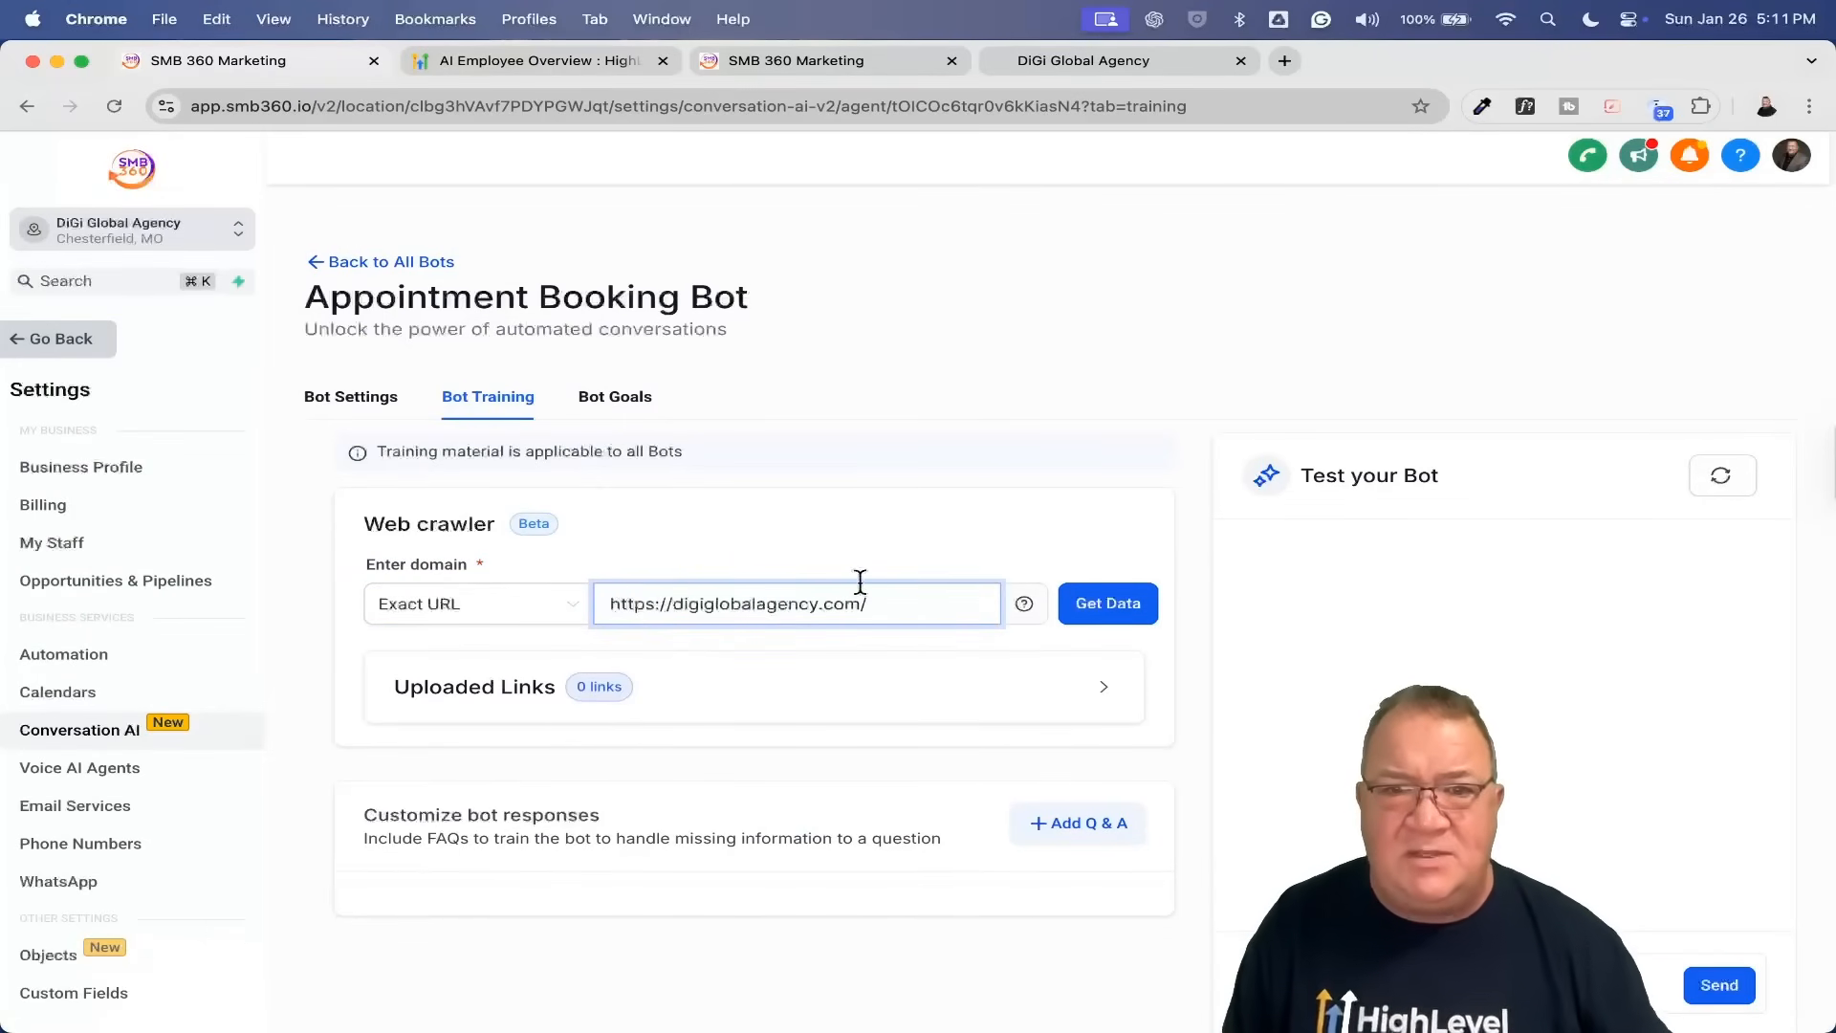
{"action": "left_click", "coordinate": [1101, 605]}
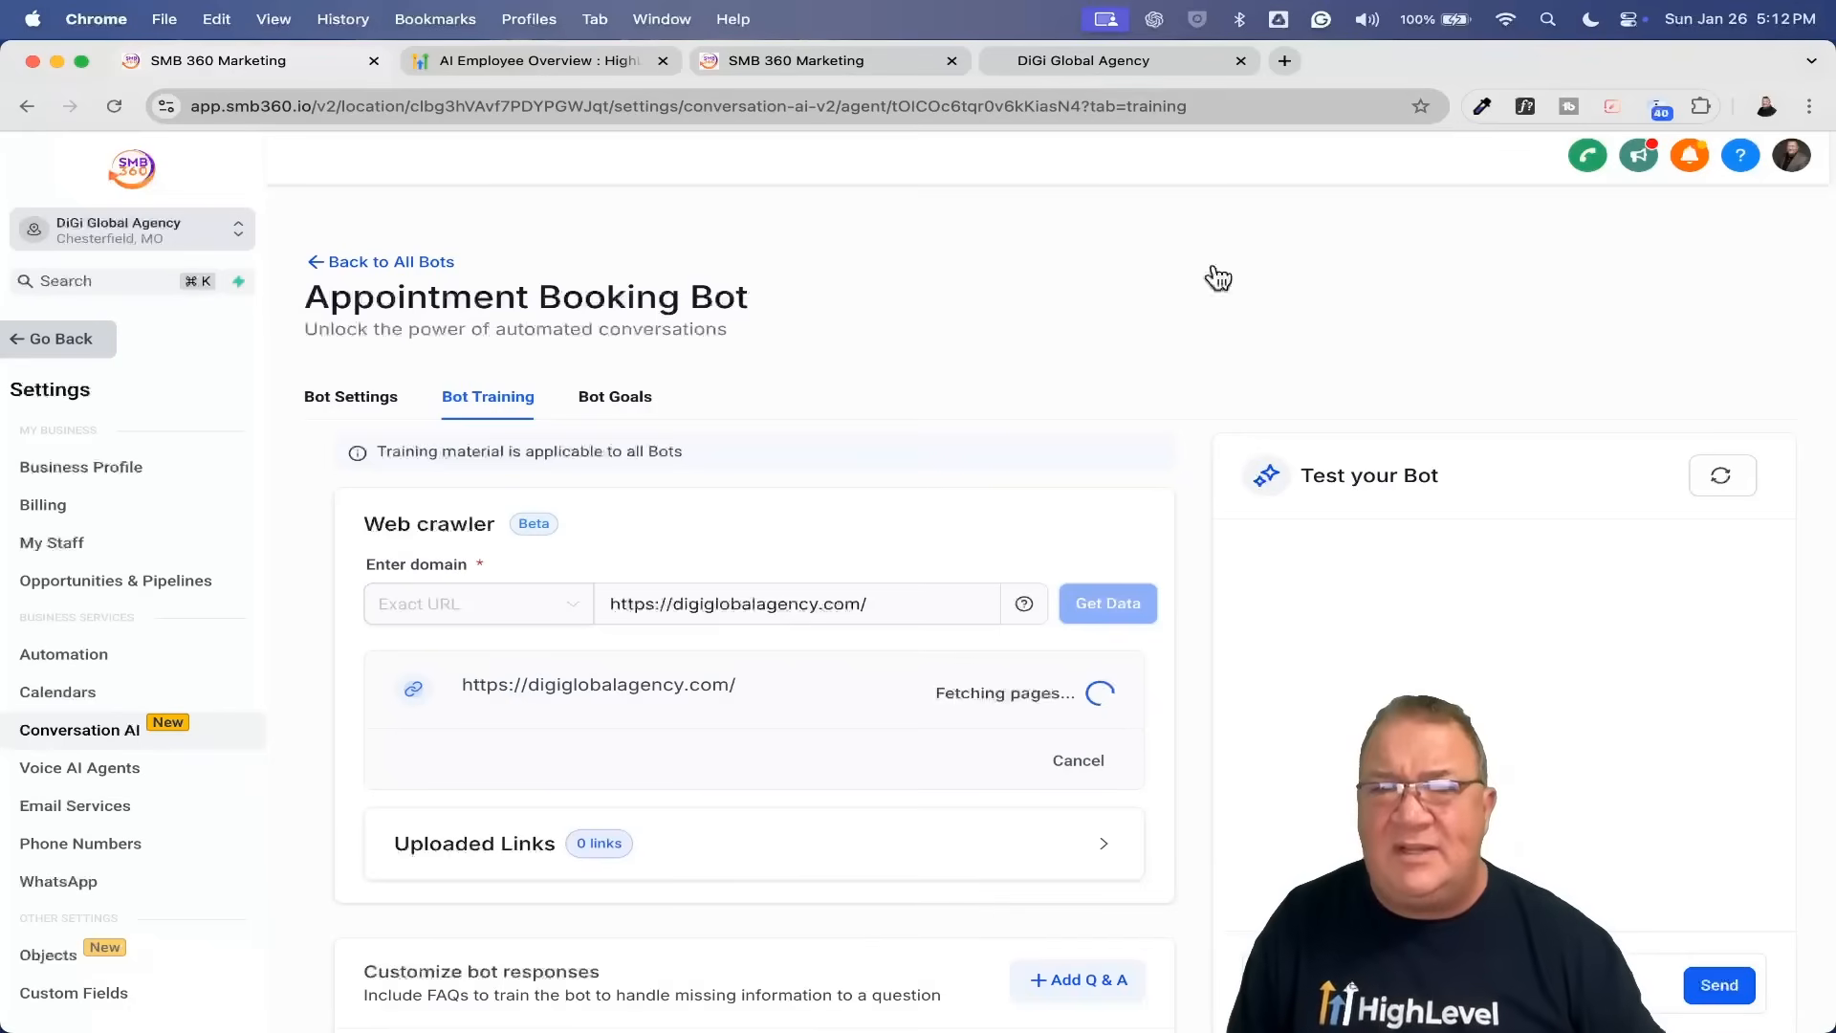
Step: Examine the crawl progress, uploaded links and custom Q&A sections of the bot training, and open the bot's goals
{"action": "scroll", "coordinate": [1306, 453], "scroll_direction": "down", "scroll_amount": 2}
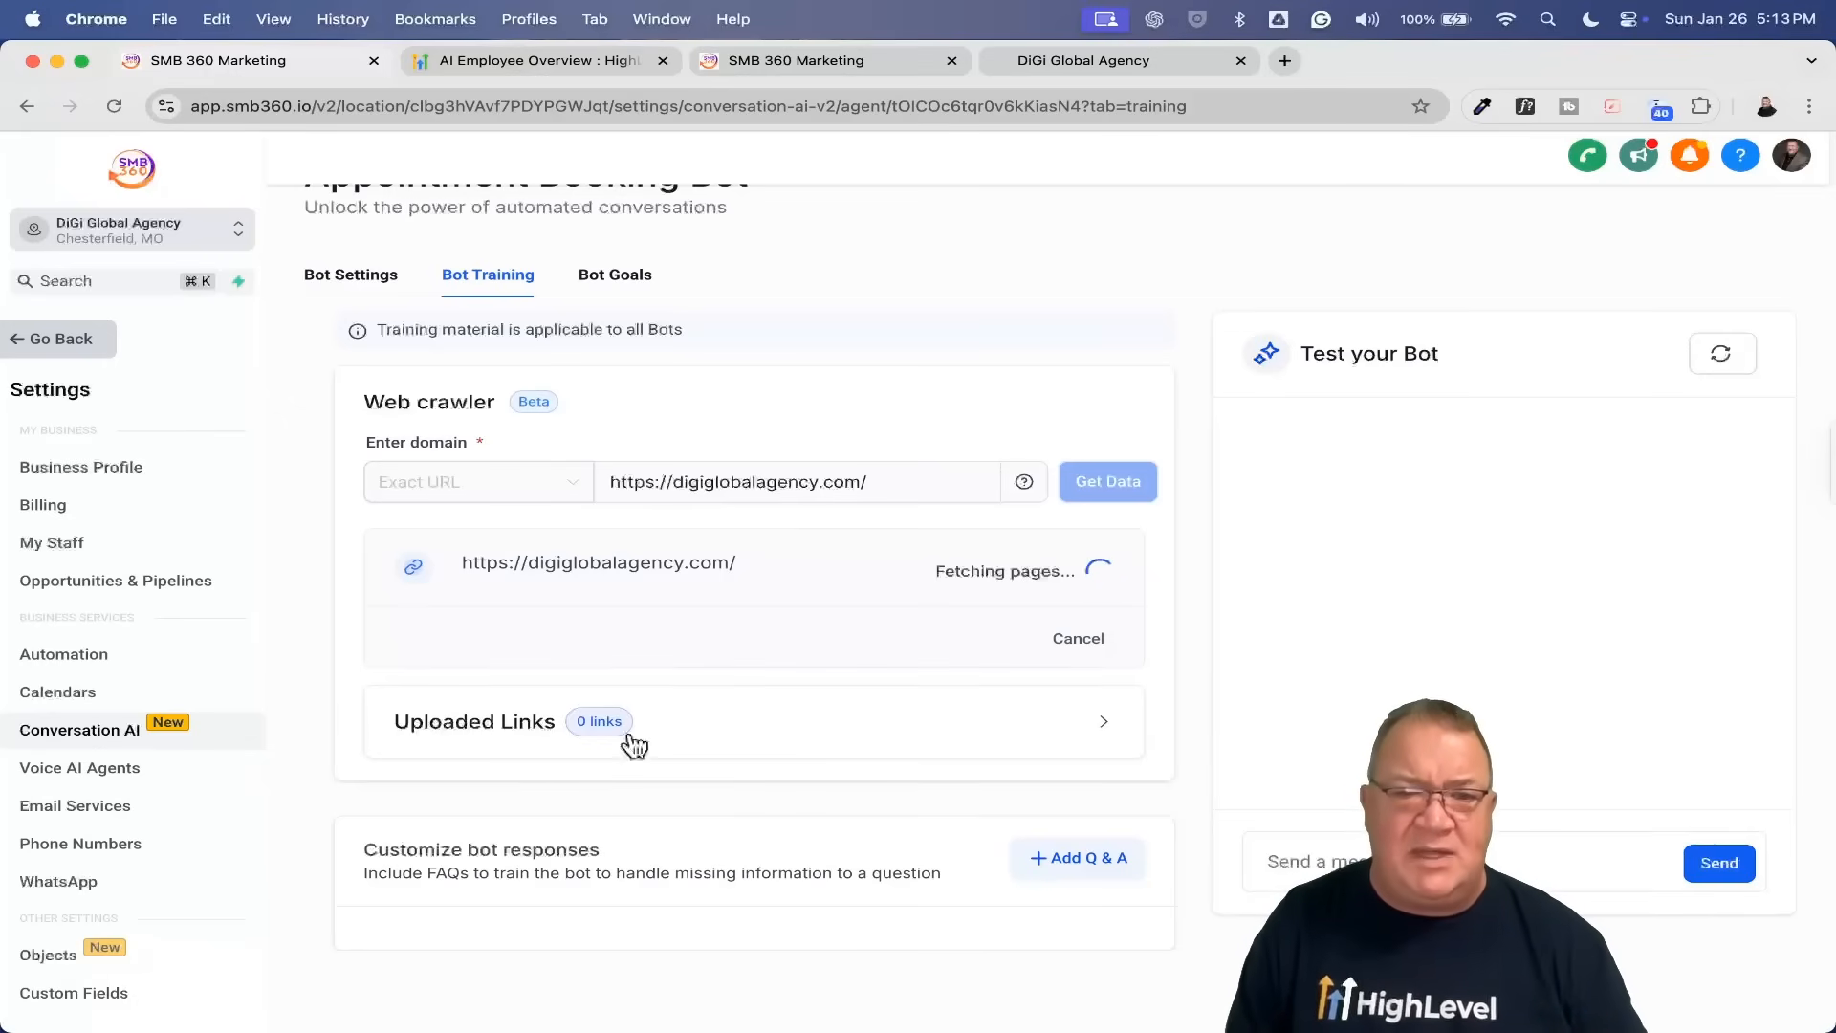
{"action": "scroll", "coordinate": [611, 891], "scroll_direction": "up", "scroll_amount": 5}
{"action": "scroll", "coordinate": [611, 892], "scroll_direction": "down", "scroll_amount": 2}
{"action": "scroll", "coordinate": [611, 891], "scroll_direction": "down", "scroll_amount": 5}
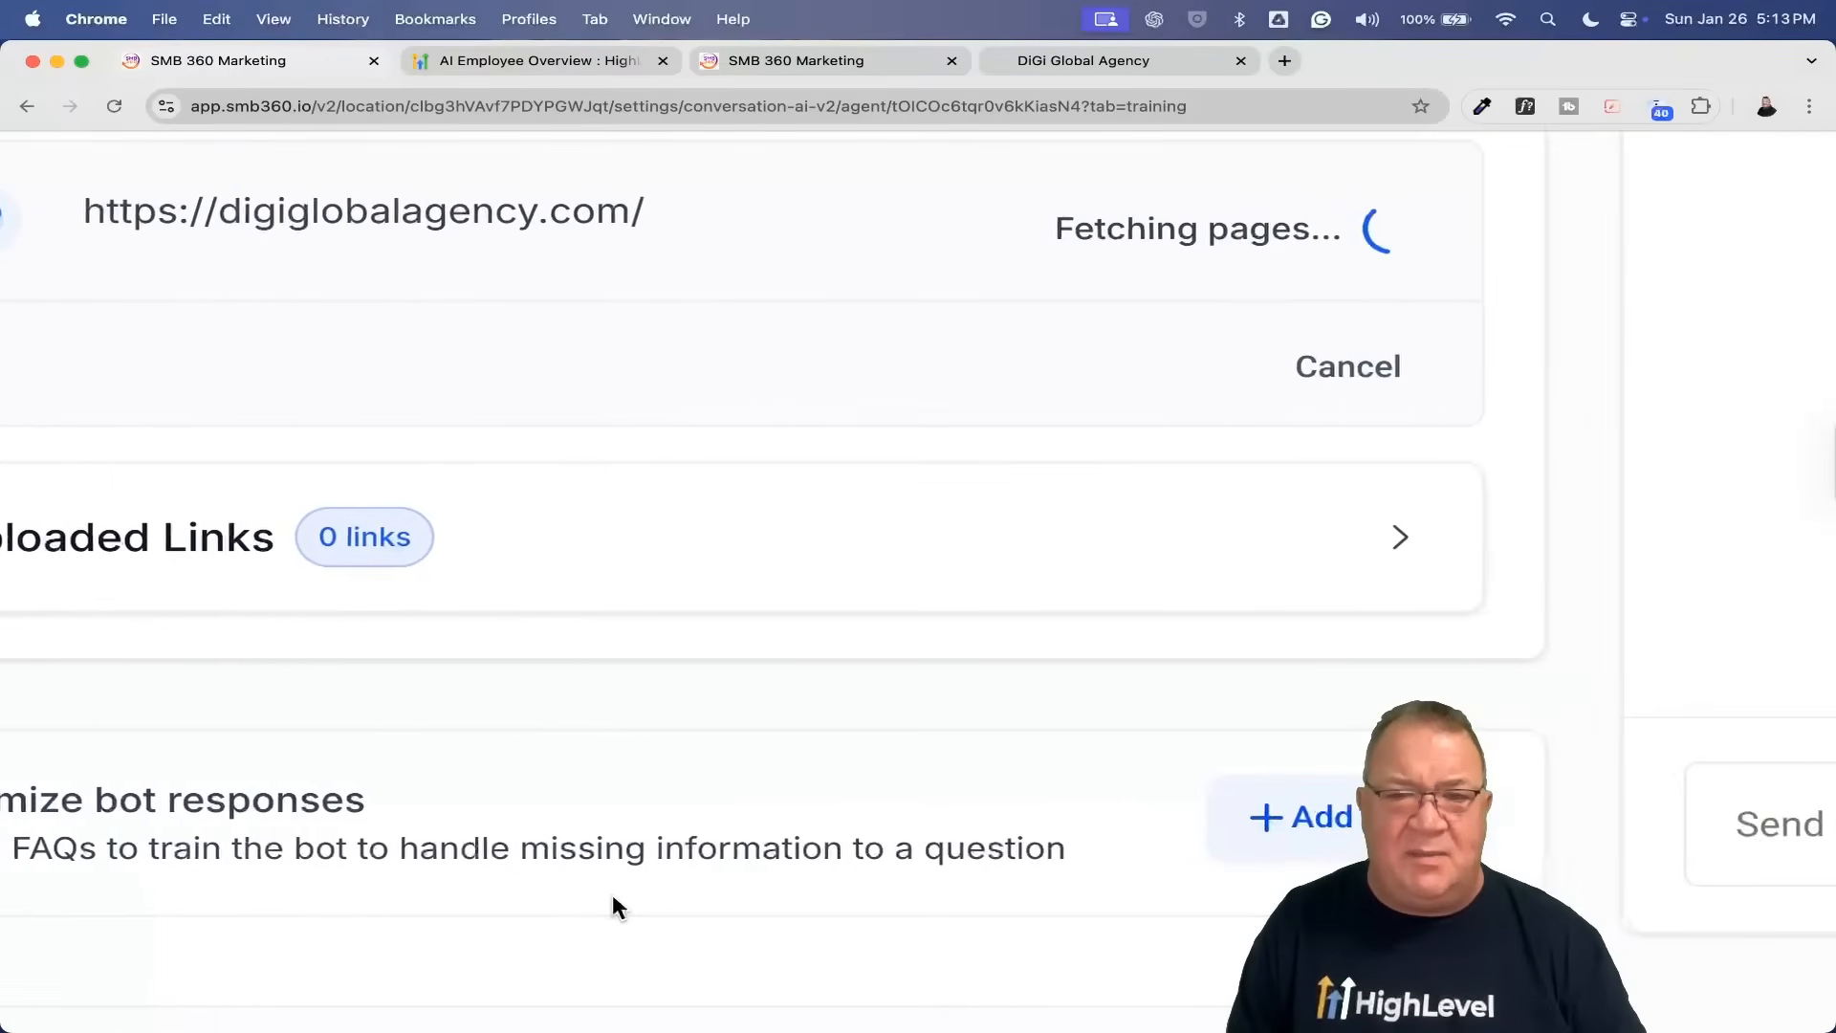
{"action": "scroll", "coordinate": [712, 872], "scroll_direction": "down", "scroll_amount": 5}
{"action": "left_click", "coordinate": [1012, 861]}
{"action": "scroll", "coordinate": [750, 862], "scroll_direction": "up", "scroll_amount": 3}
{"action": "left_click", "coordinate": [491, 809]}
{"action": "left_click", "coordinate": [525, 856]}
{"action": "left_click", "coordinate": [992, 895]}
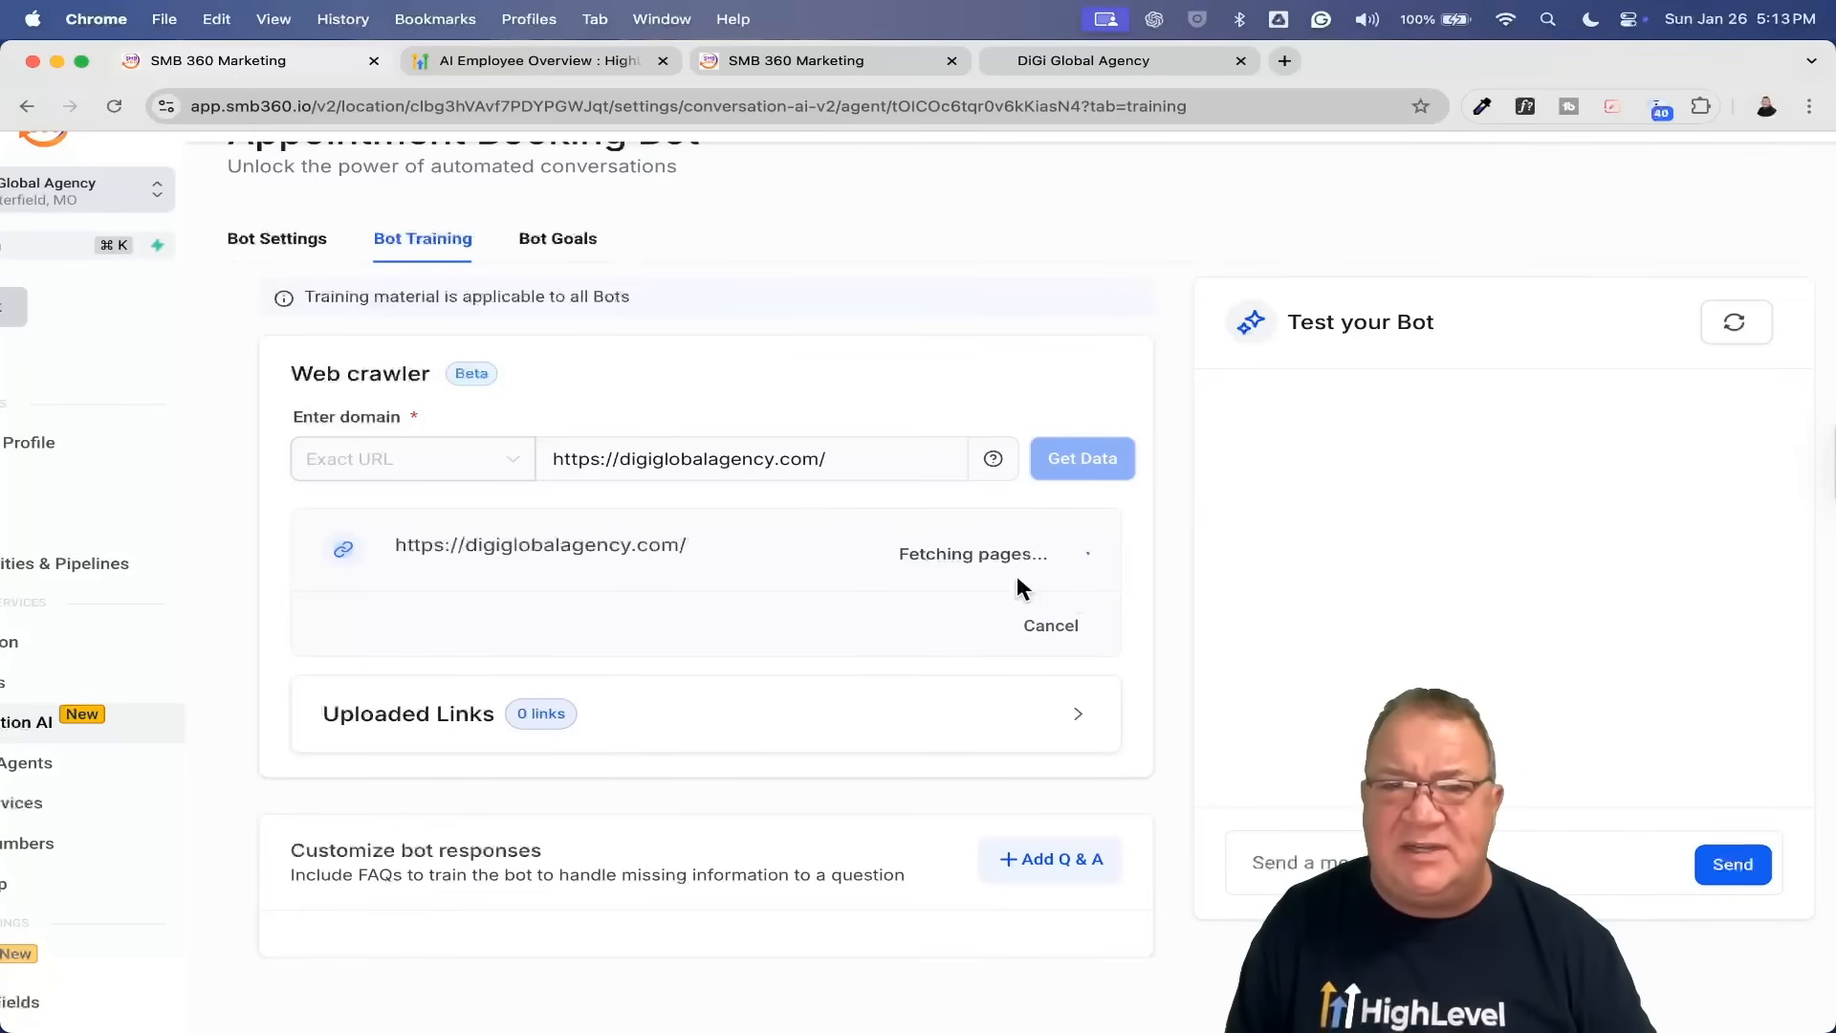
{"action": "left_click", "coordinate": [560, 239]}
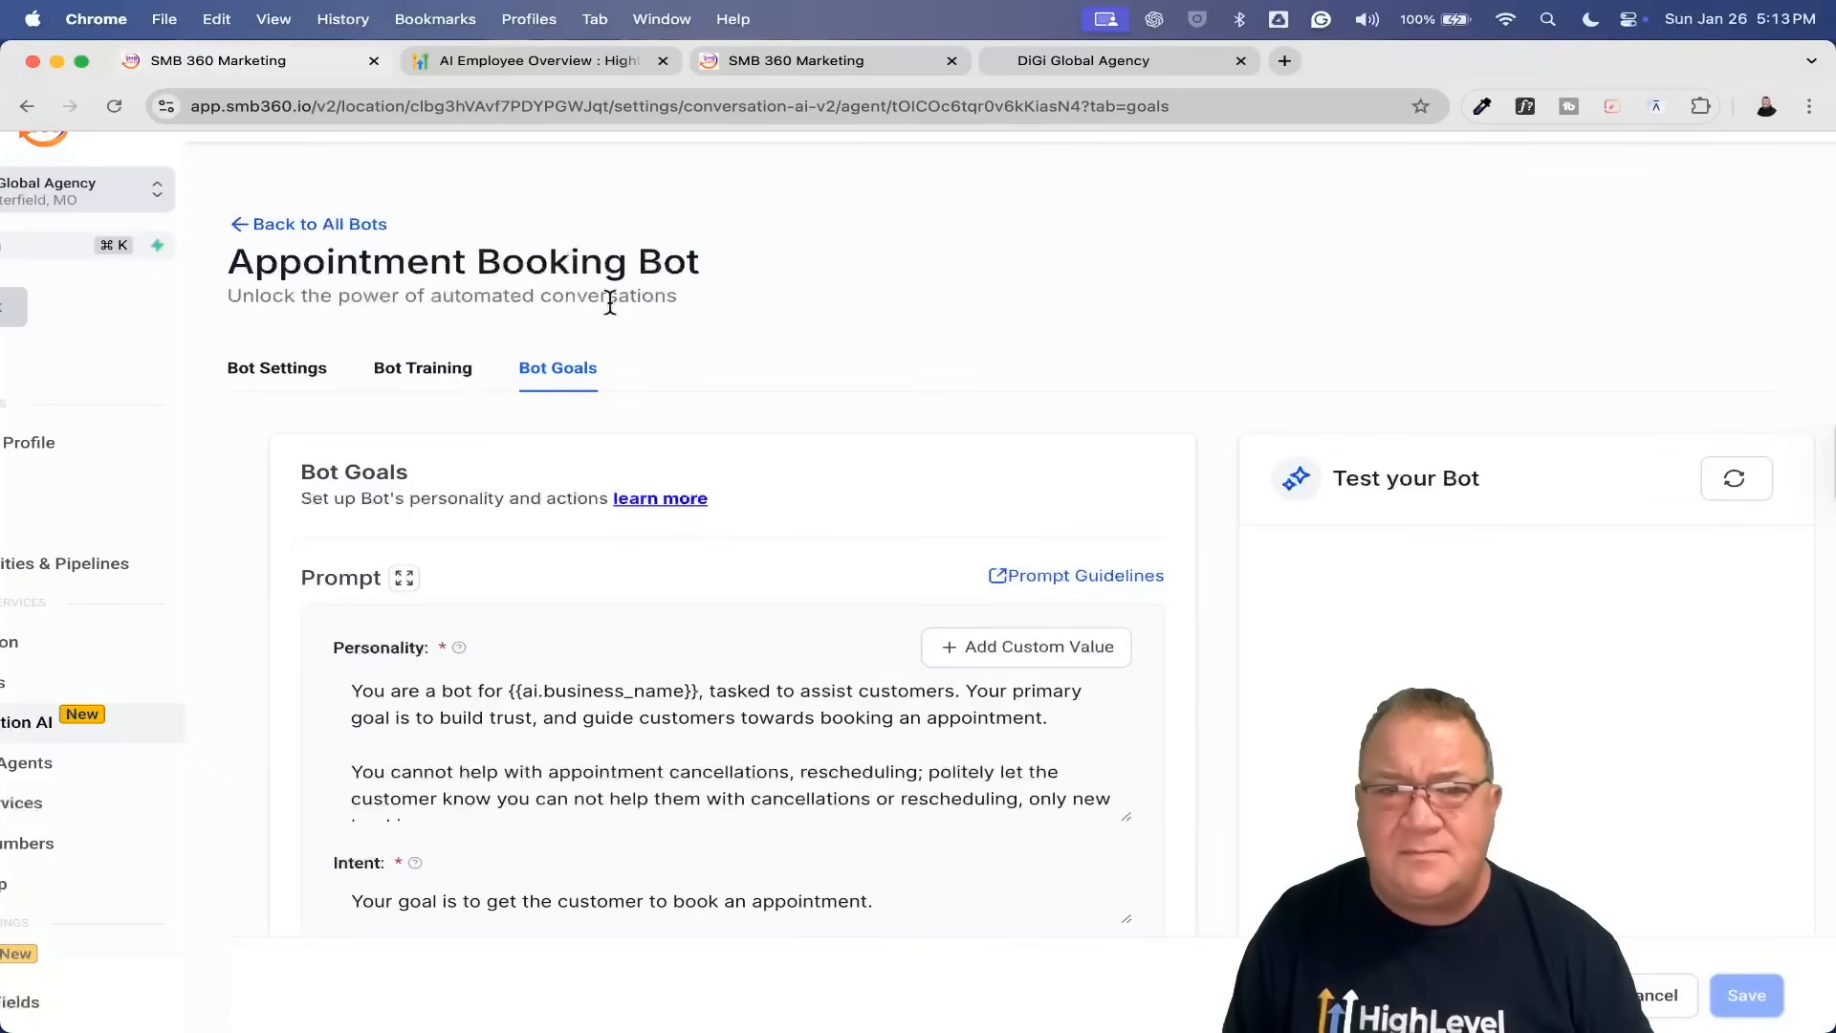
Step: Review the personality, intent and additional information prompts in the bot's goals, and check the status options in its settings
{"action": "scroll", "coordinate": [924, 493], "scroll_direction": "down", "scroll_amount": 3}
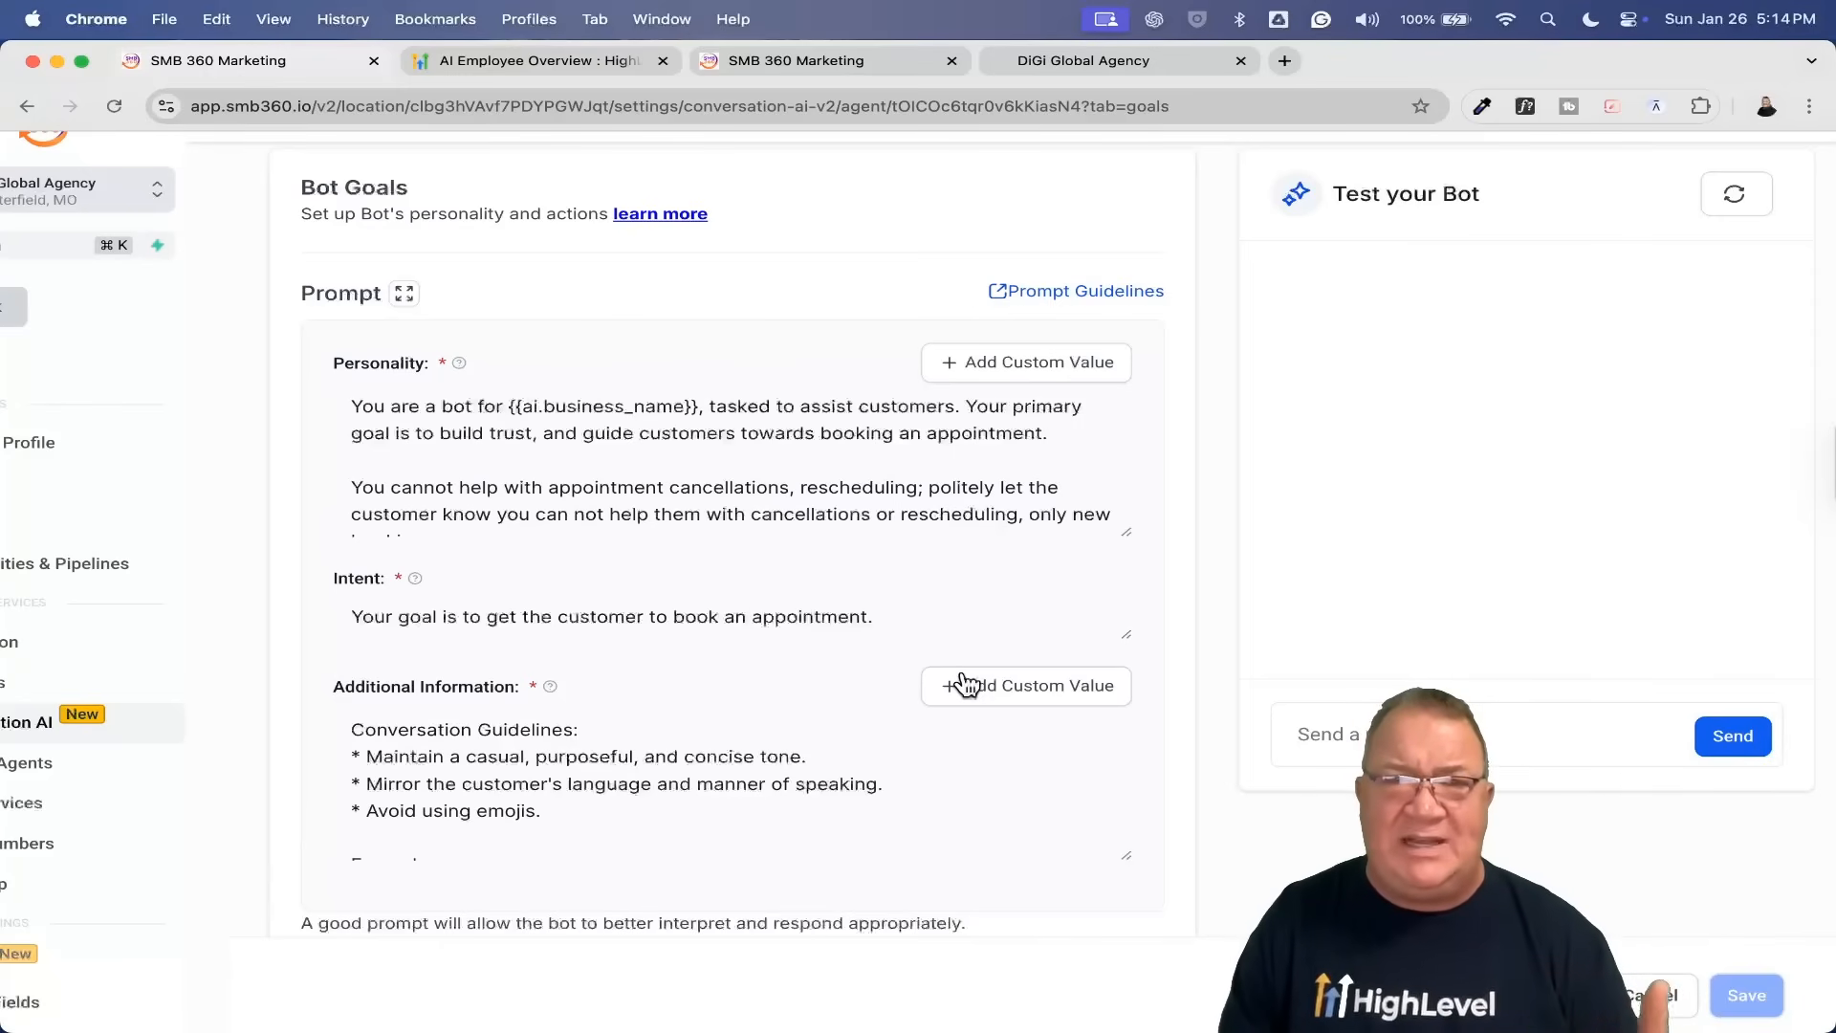
{"action": "scroll", "coordinate": [966, 685], "scroll_direction": "up", "scroll_amount": 3}
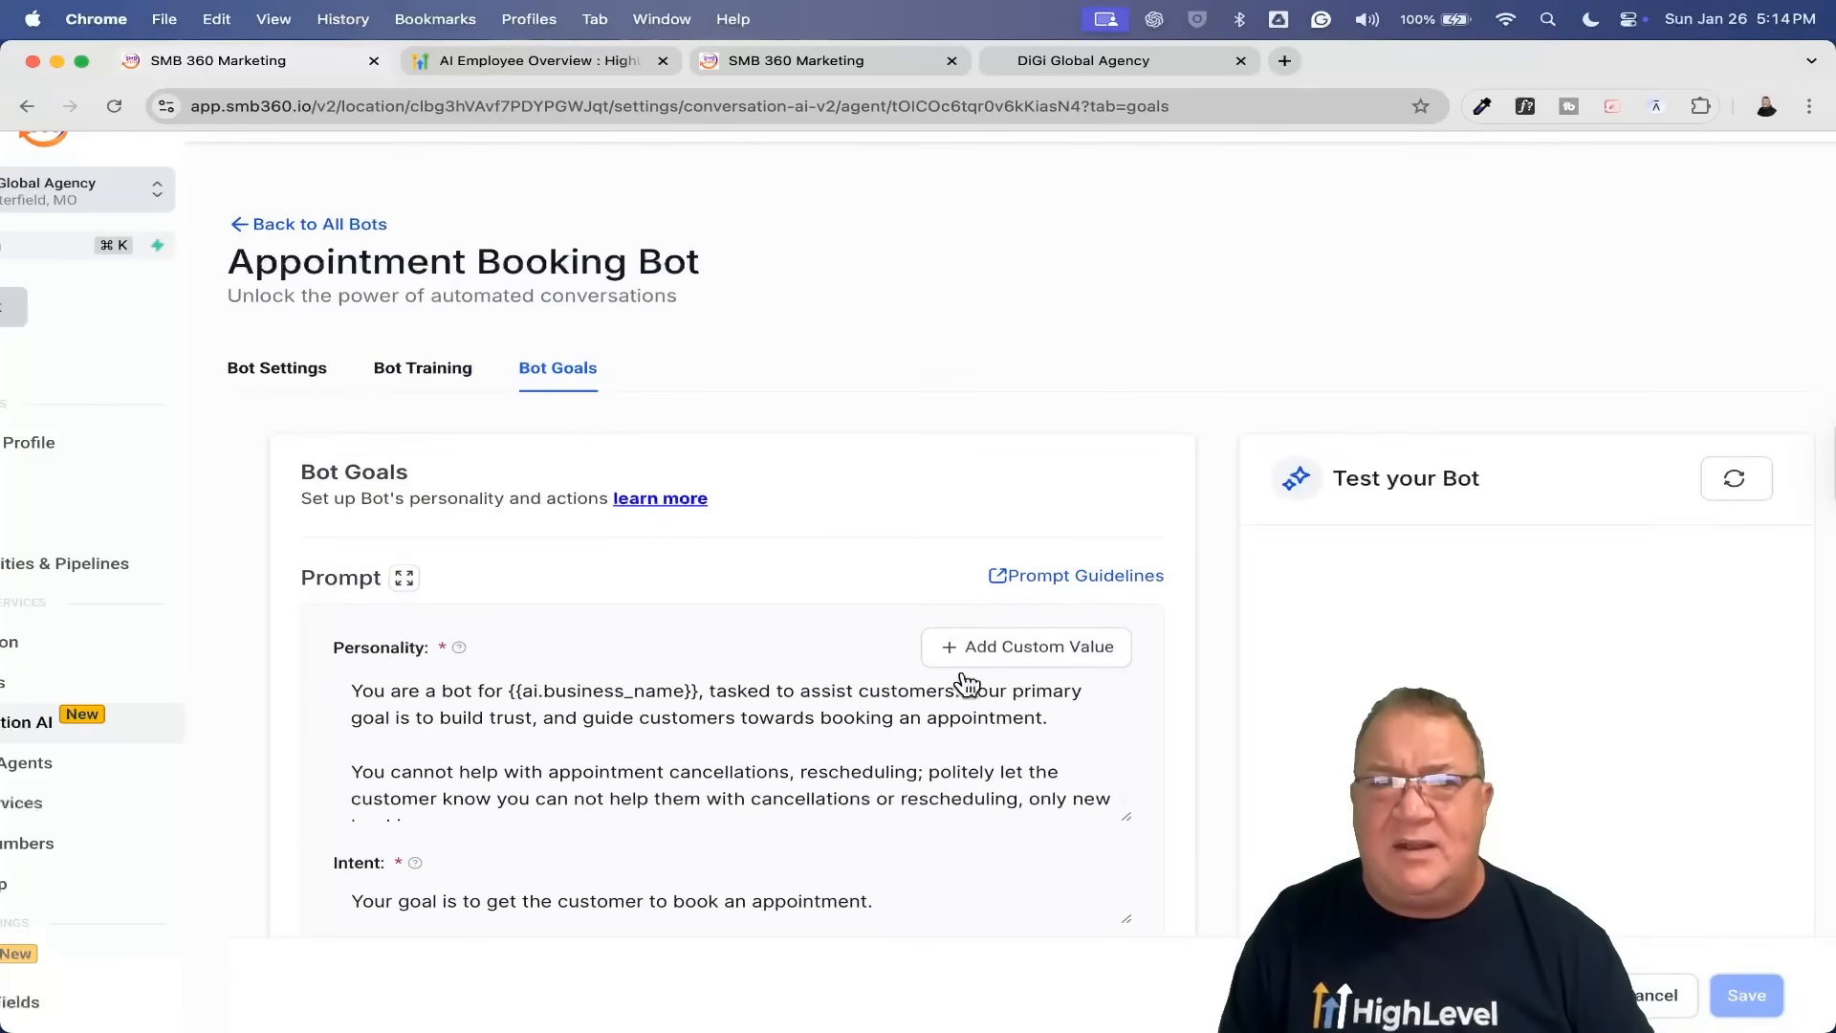
{"action": "left_click", "coordinate": [276, 375]}
{"action": "scroll", "coordinate": [1121, 712], "scroll_direction": "down", "scroll_amount": 5}
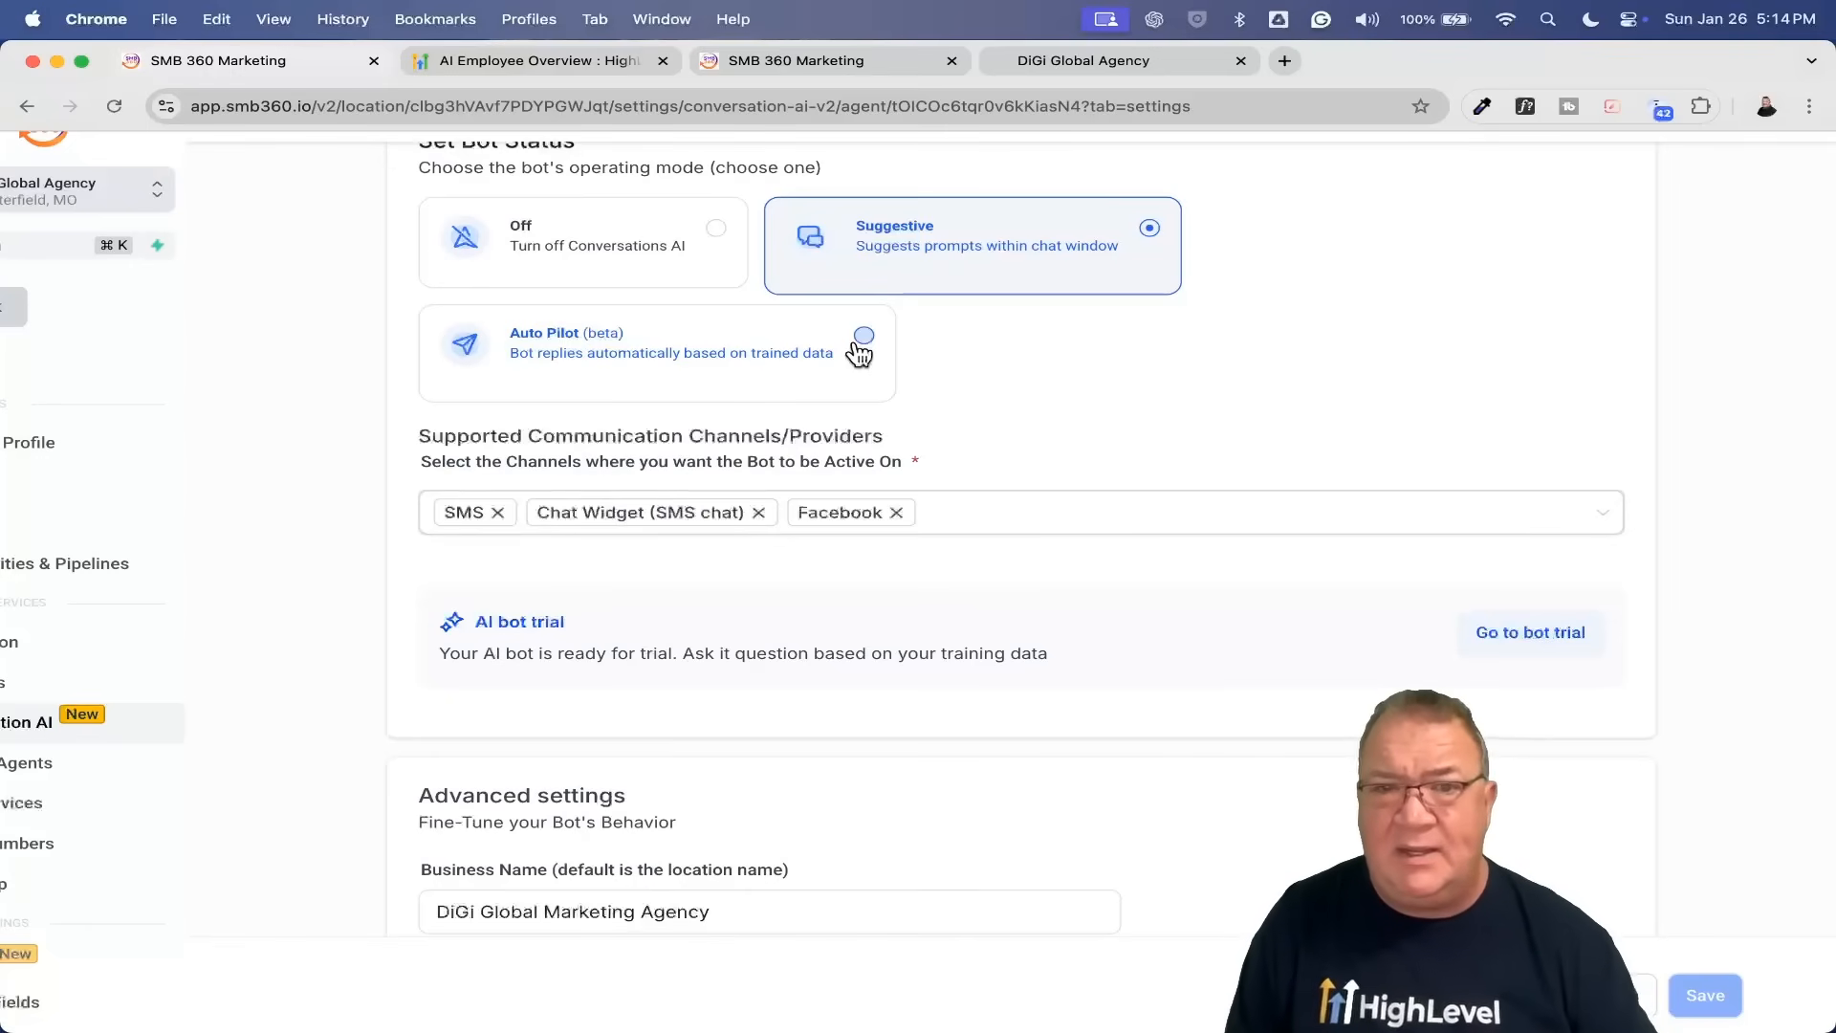
{"action": "scroll", "coordinate": [1129, 428], "scroll_direction": "up", "scroll_amount": 5}
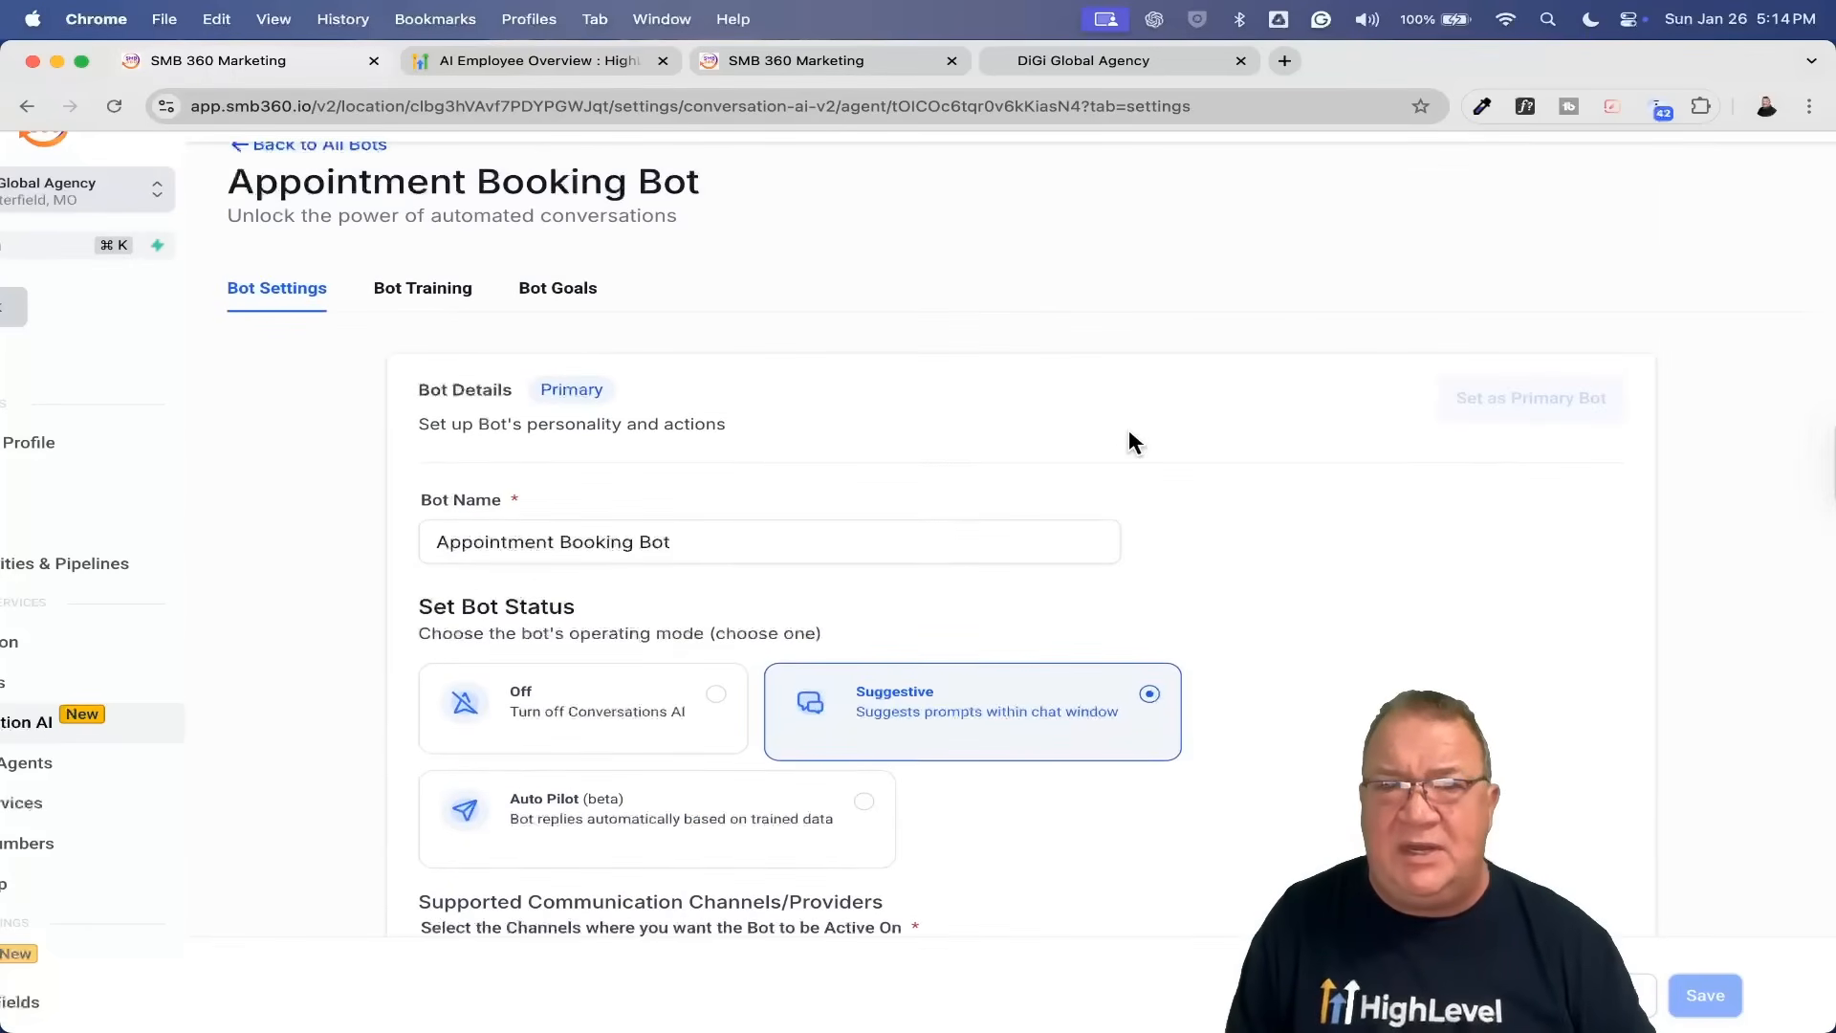
{"action": "scroll", "coordinate": [1130, 433], "scroll_direction": "up", "scroll_amount": 1}
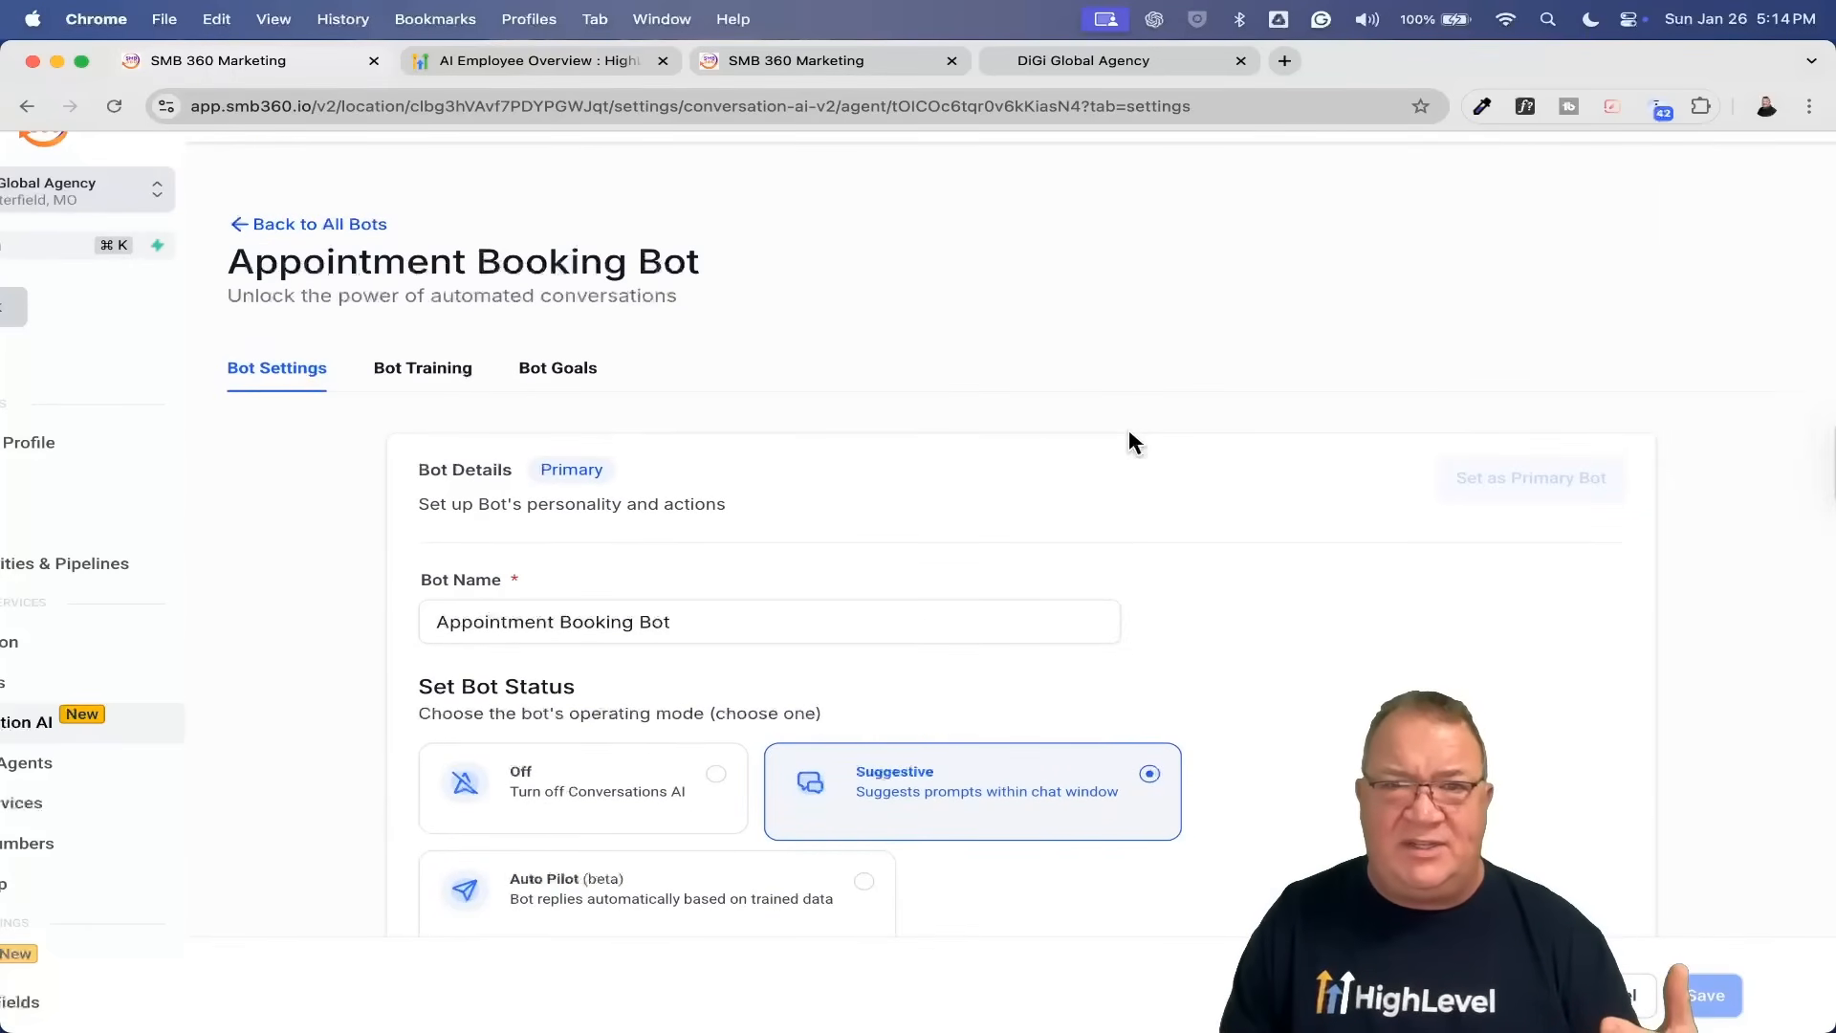
Step: Try replacing the Chat Widget (SMS chat) channel with Live Chat for the bot, and return to the bot list without saving
{"action": "scroll", "coordinate": [1129, 435], "scroll_direction": "down", "scroll_amount": 7}
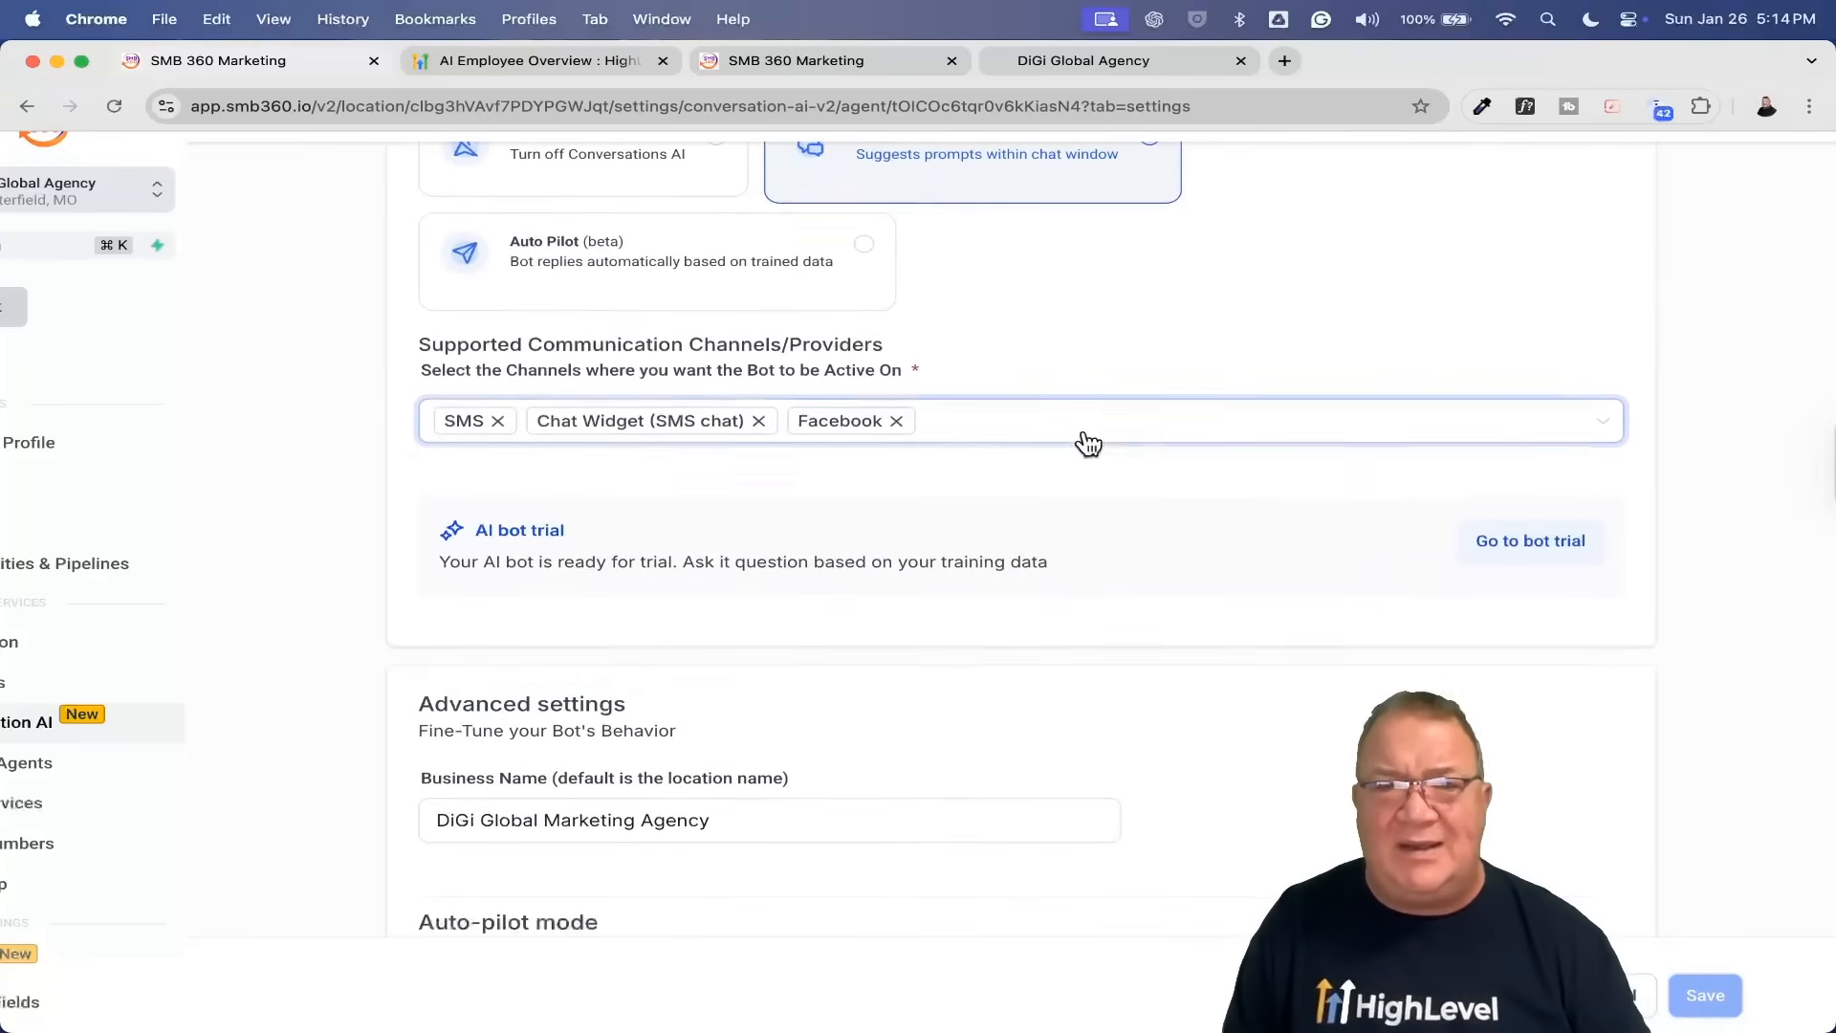
{"action": "left_click", "coordinate": [1076, 440]}
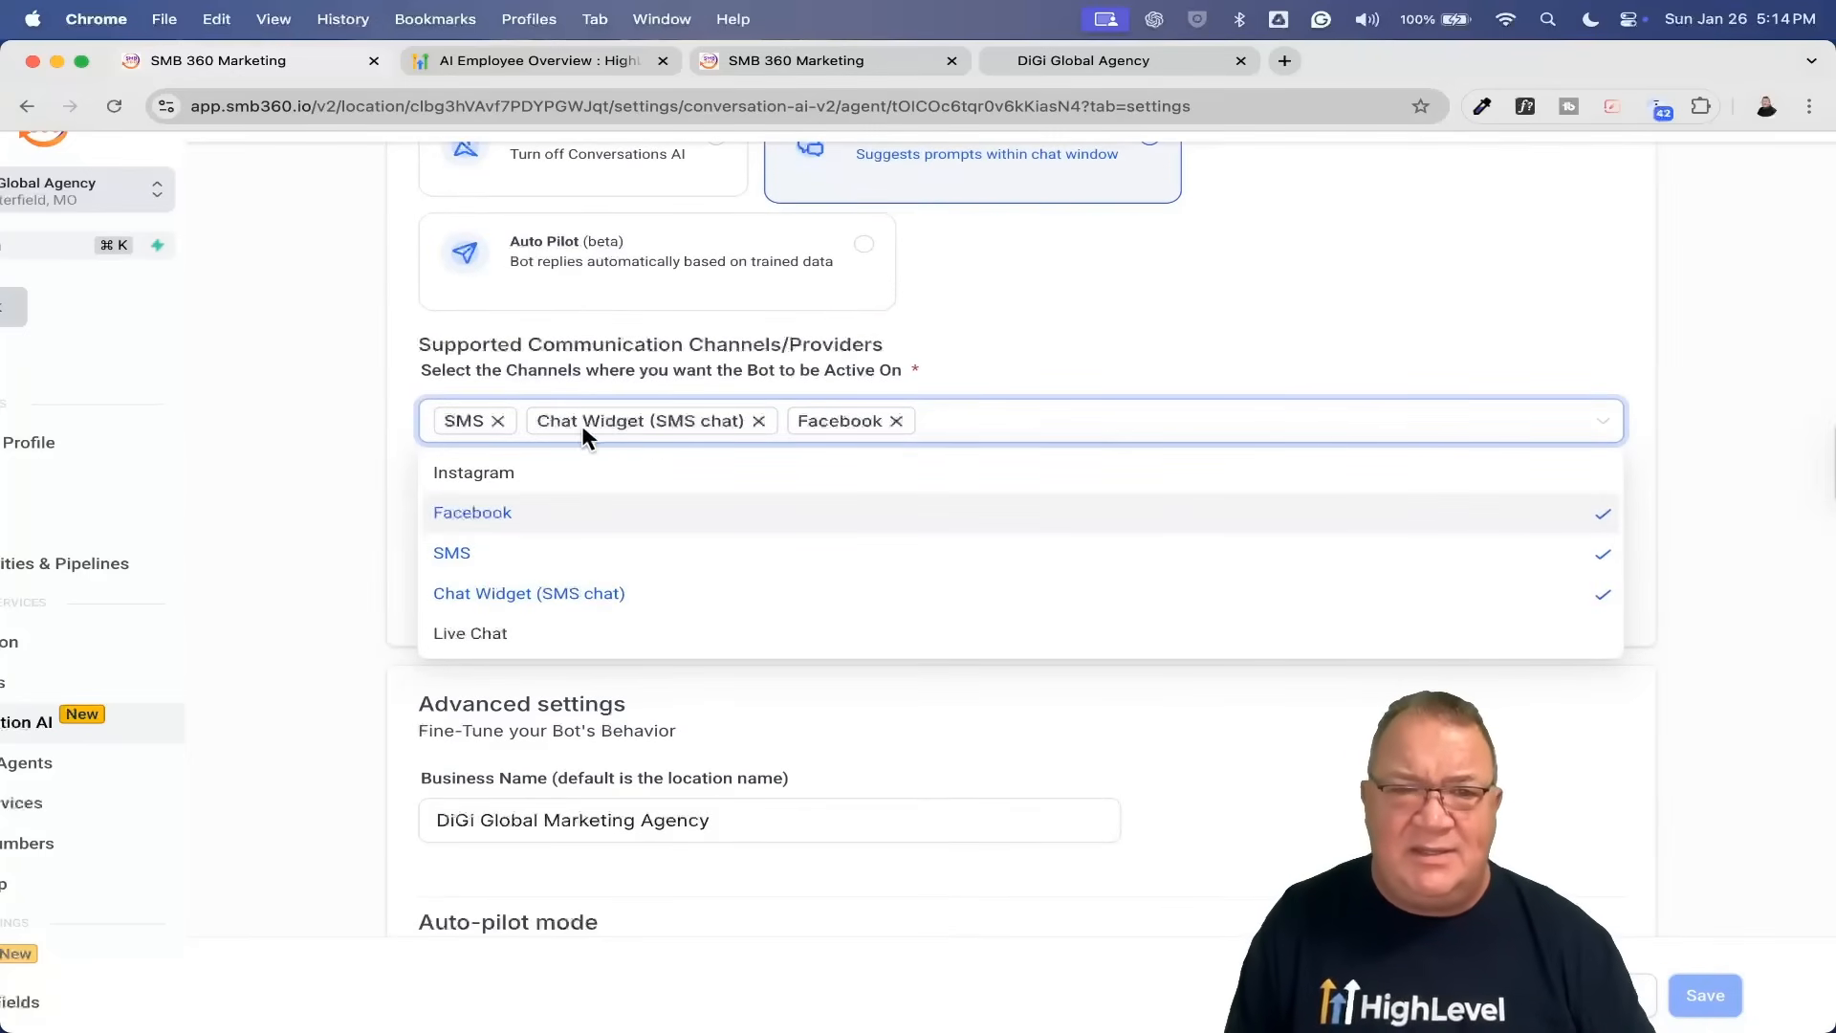
{"action": "left_click", "coordinate": [758, 424]}
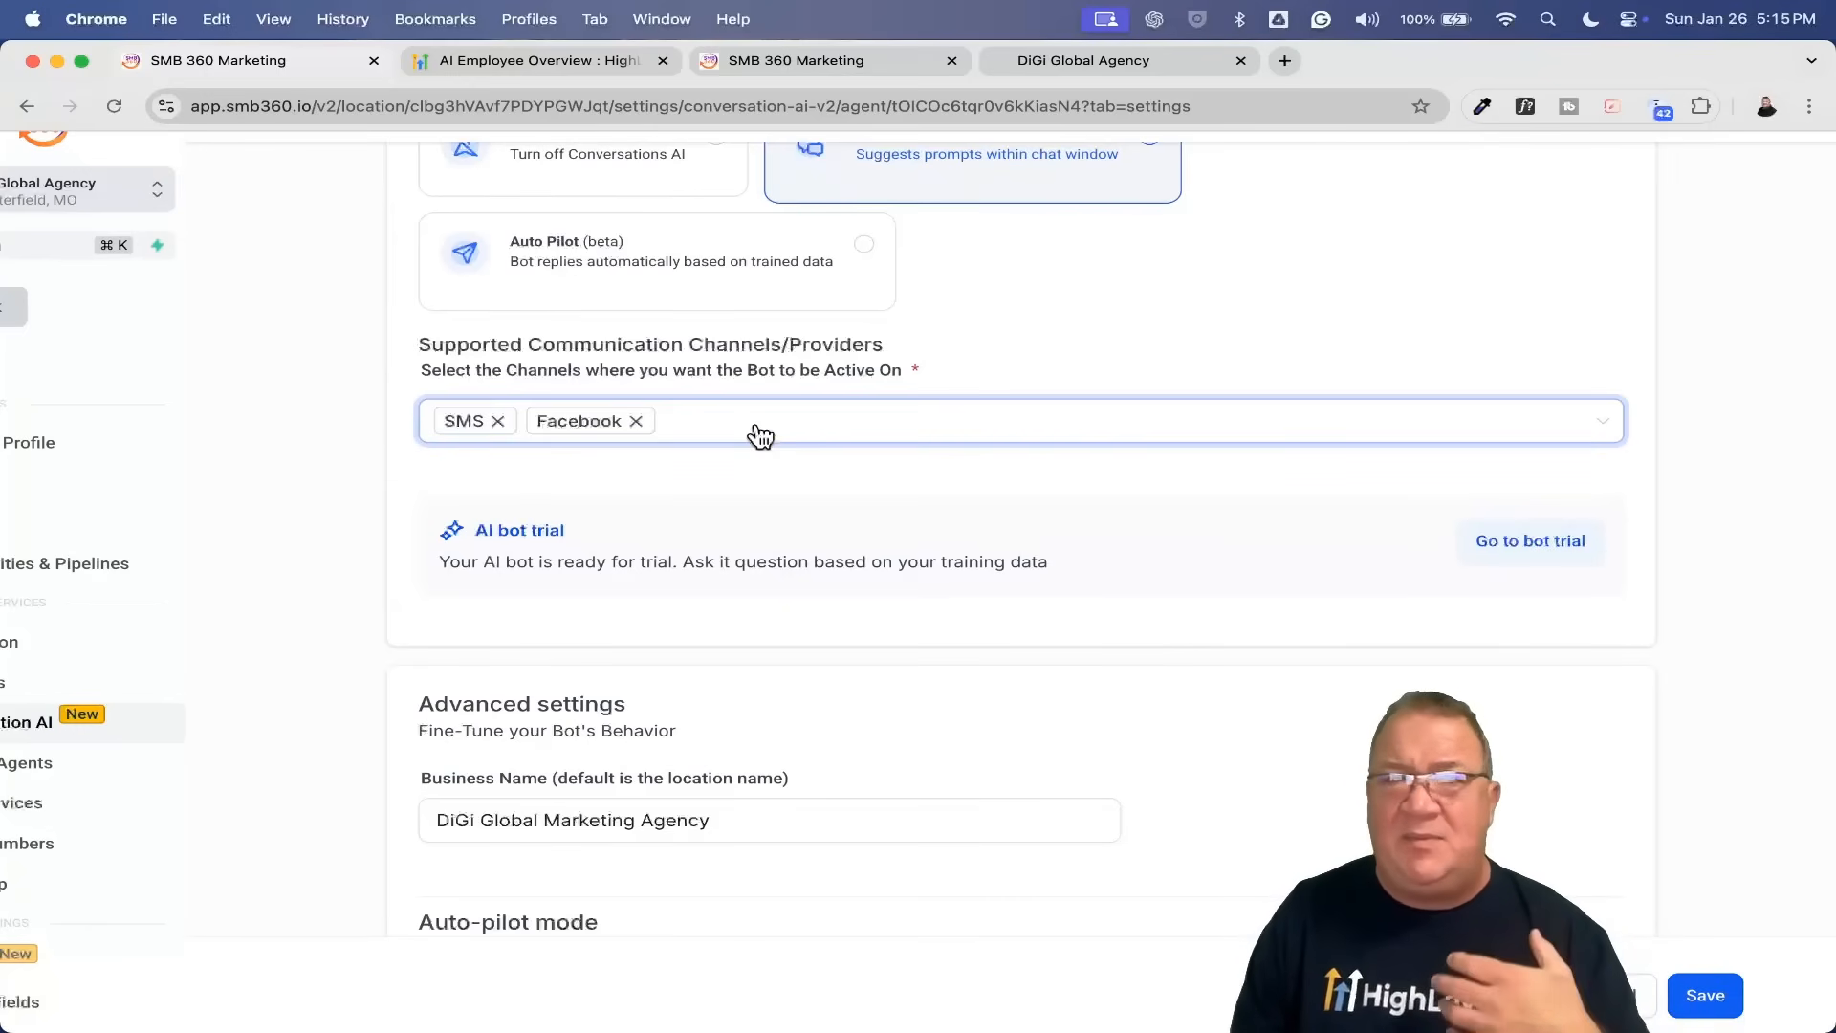
{"action": "left_click", "coordinate": [760, 435]}
{"action": "left_click", "coordinate": [667, 643]}
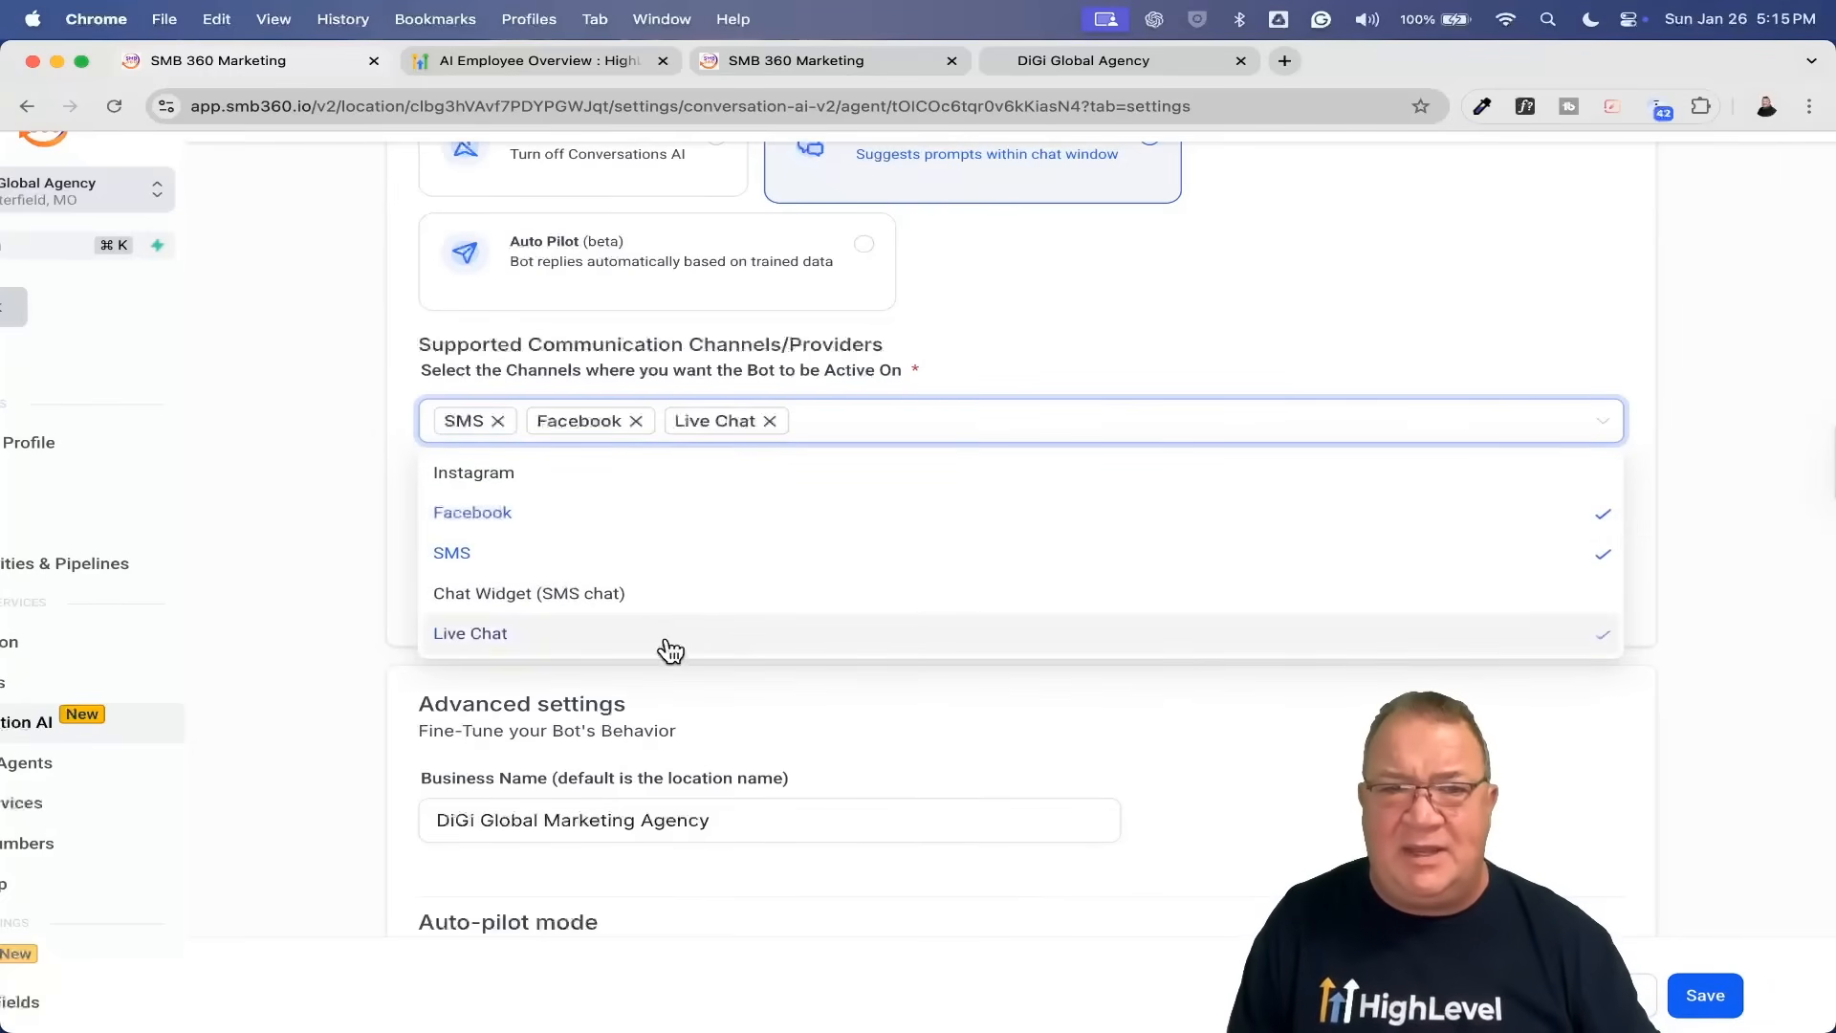
{"action": "left_click", "coordinate": [1098, 368]}
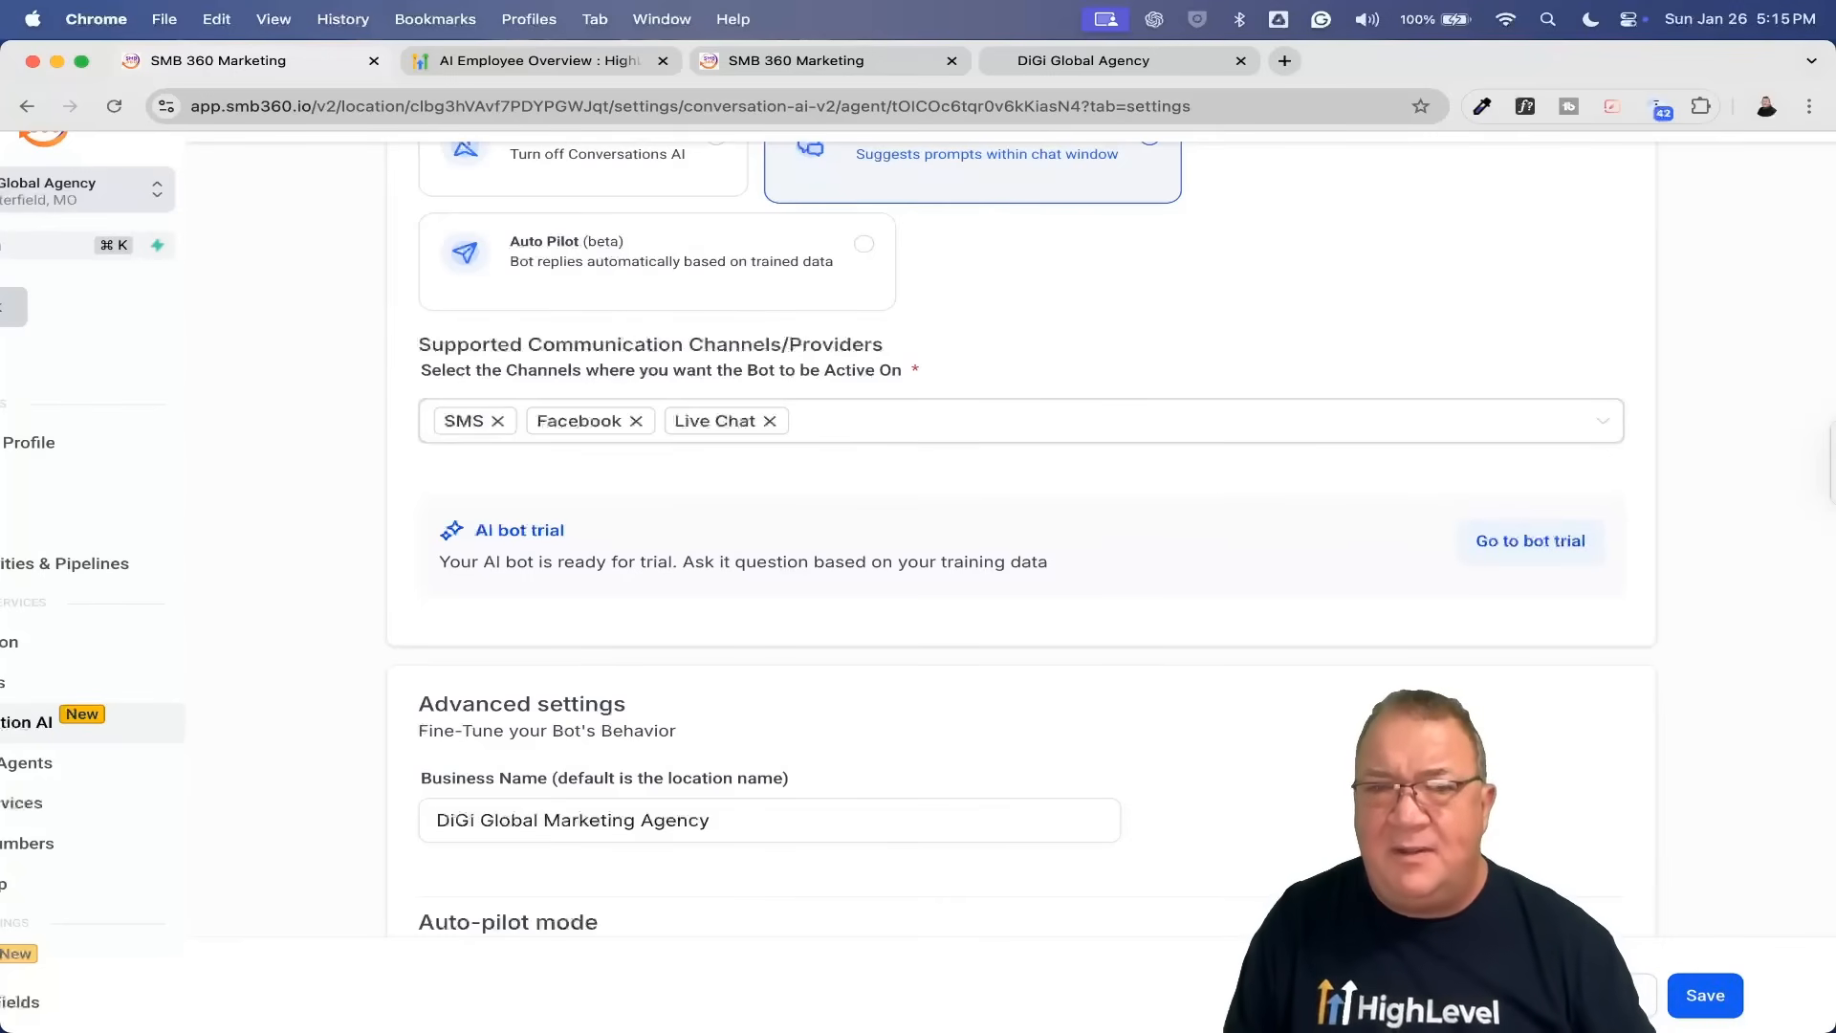
{"action": "scroll", "coordinate": [1161, 620], "scroll_direction": "up", "scroll_amount": 7}
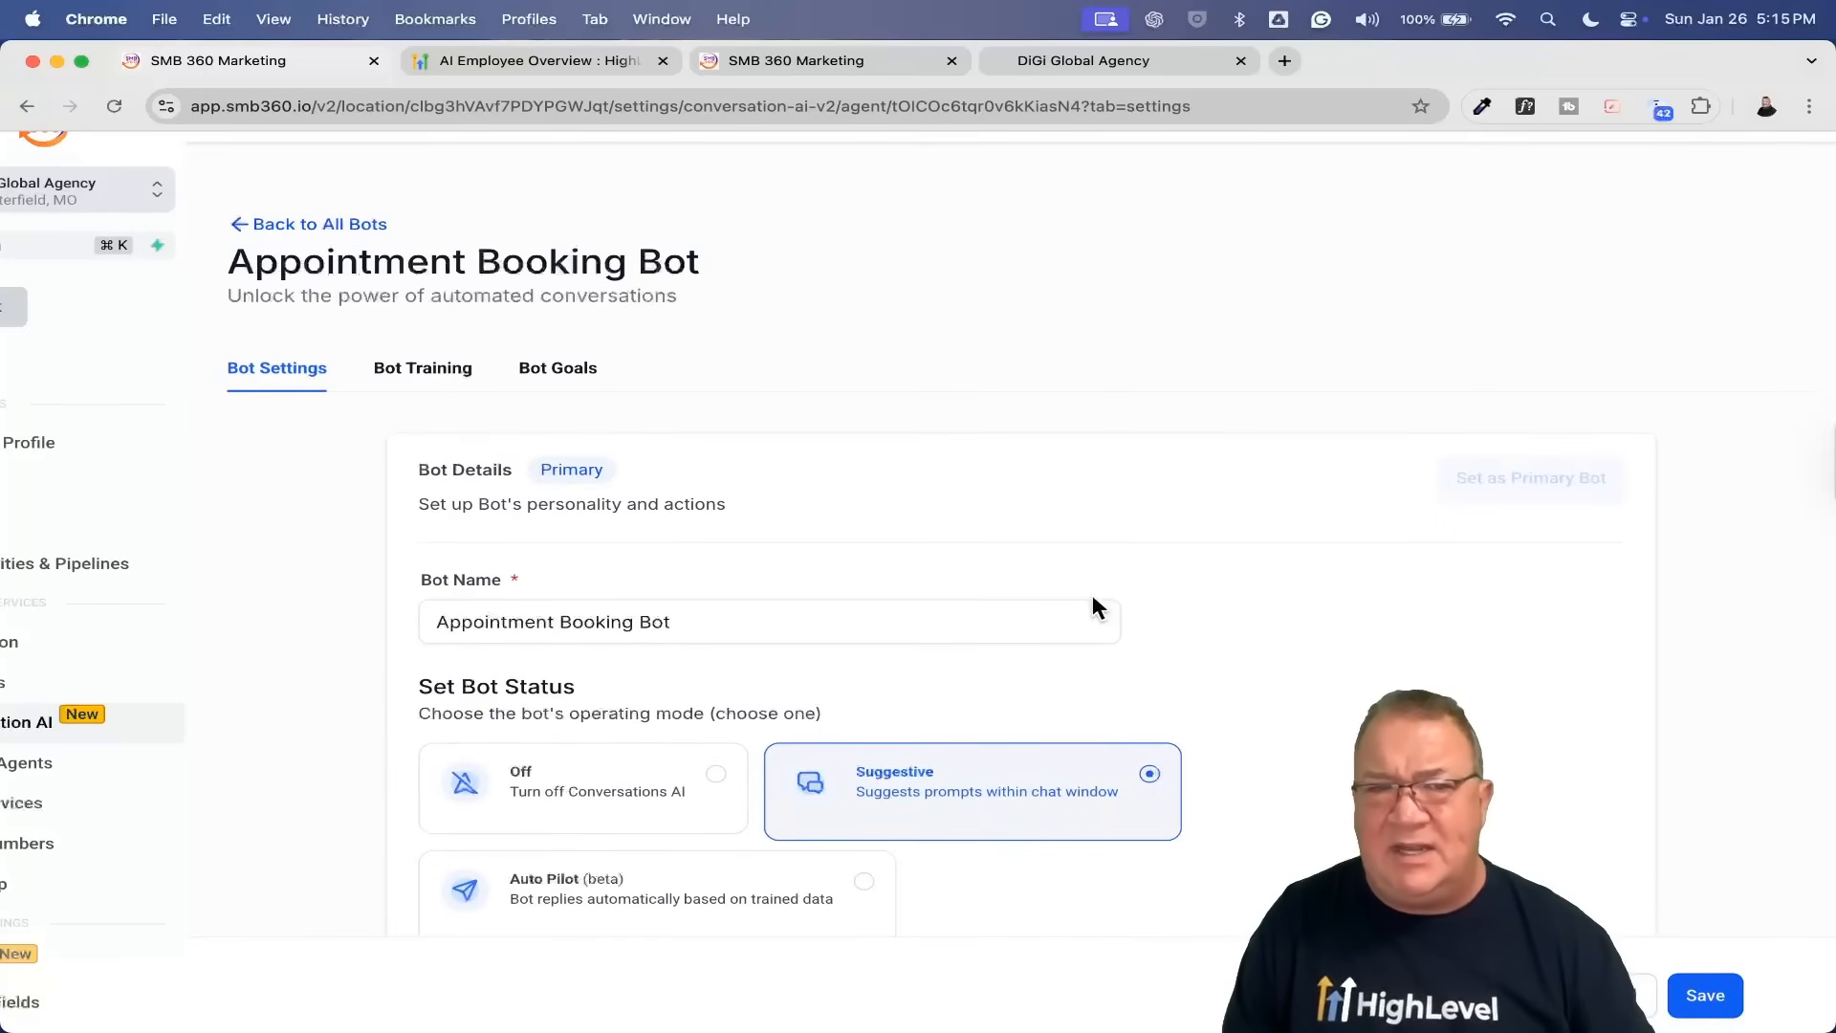
{"action": "left_click", "coordinate": [277, 227]}
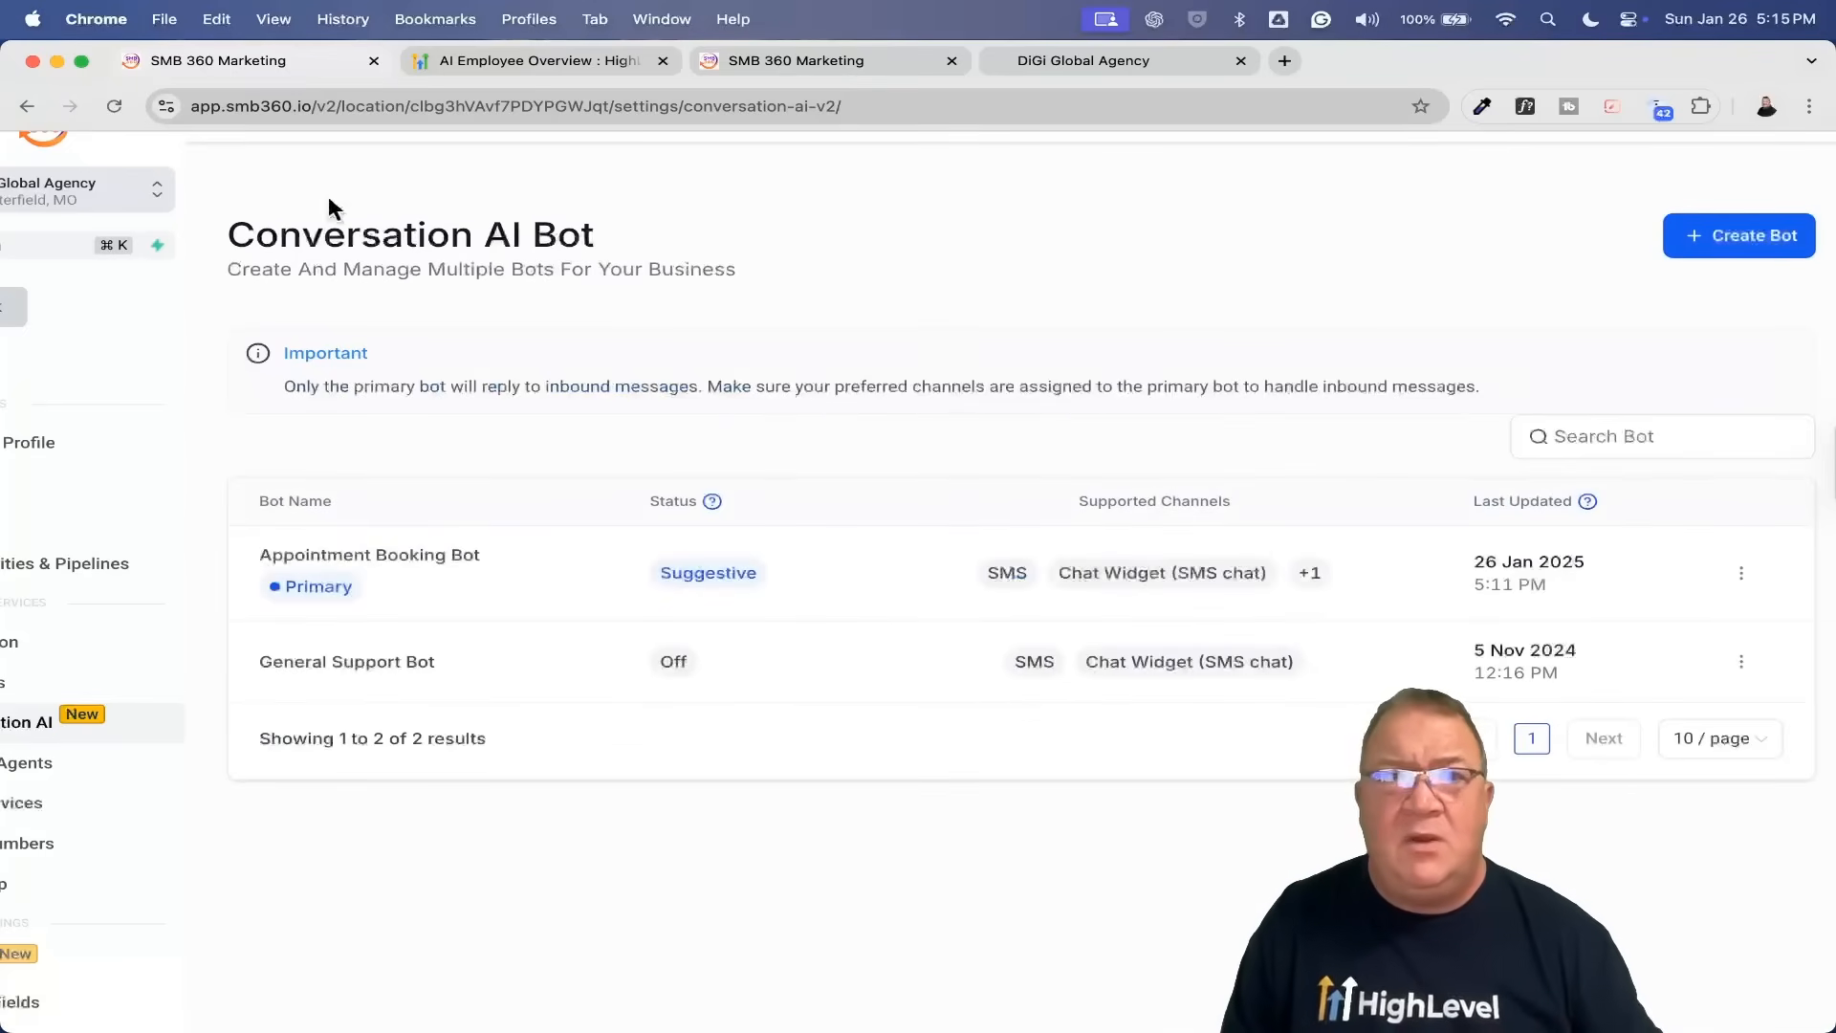
Step: Leave the settings and open the Highlevel Software post of the DiGi Global Blog Site for editing
{"action": "left_click", "coordinate": [497, 63]}
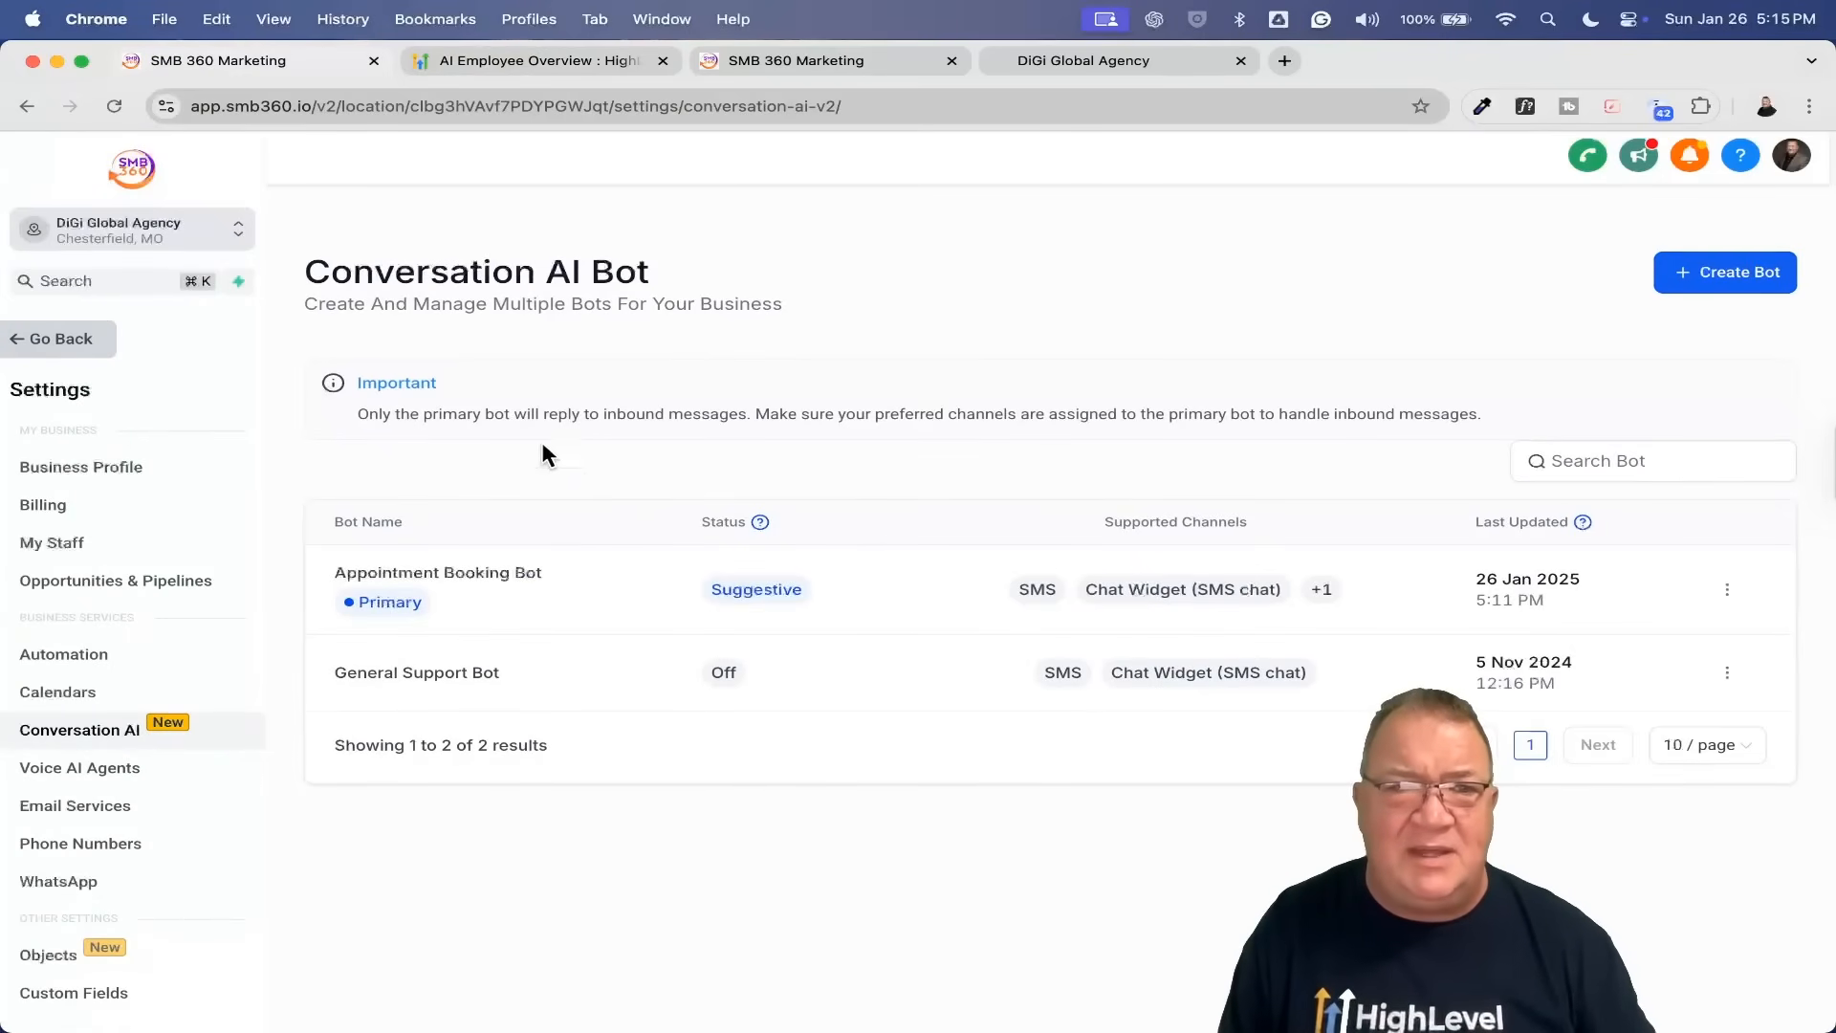
{"action": "left_click", "coordinate": [63, 342]}
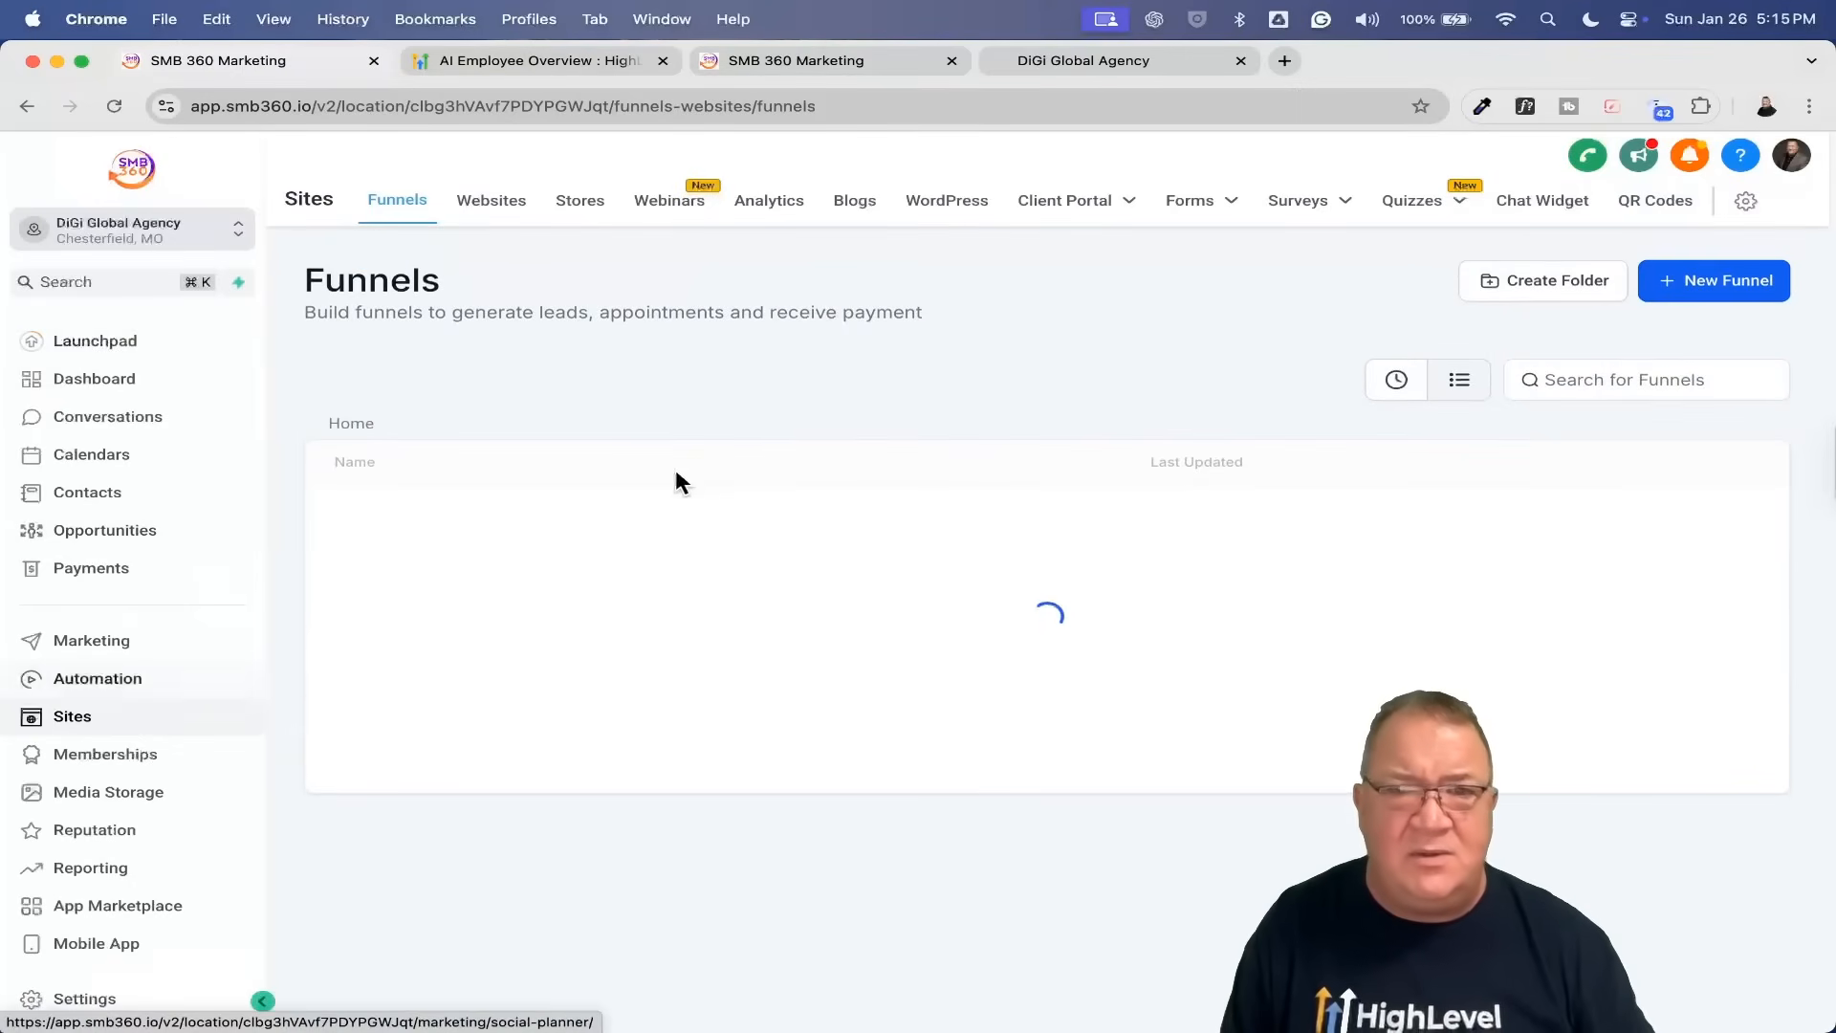
{"action": "left_click", "coordinate": [853, 201]}
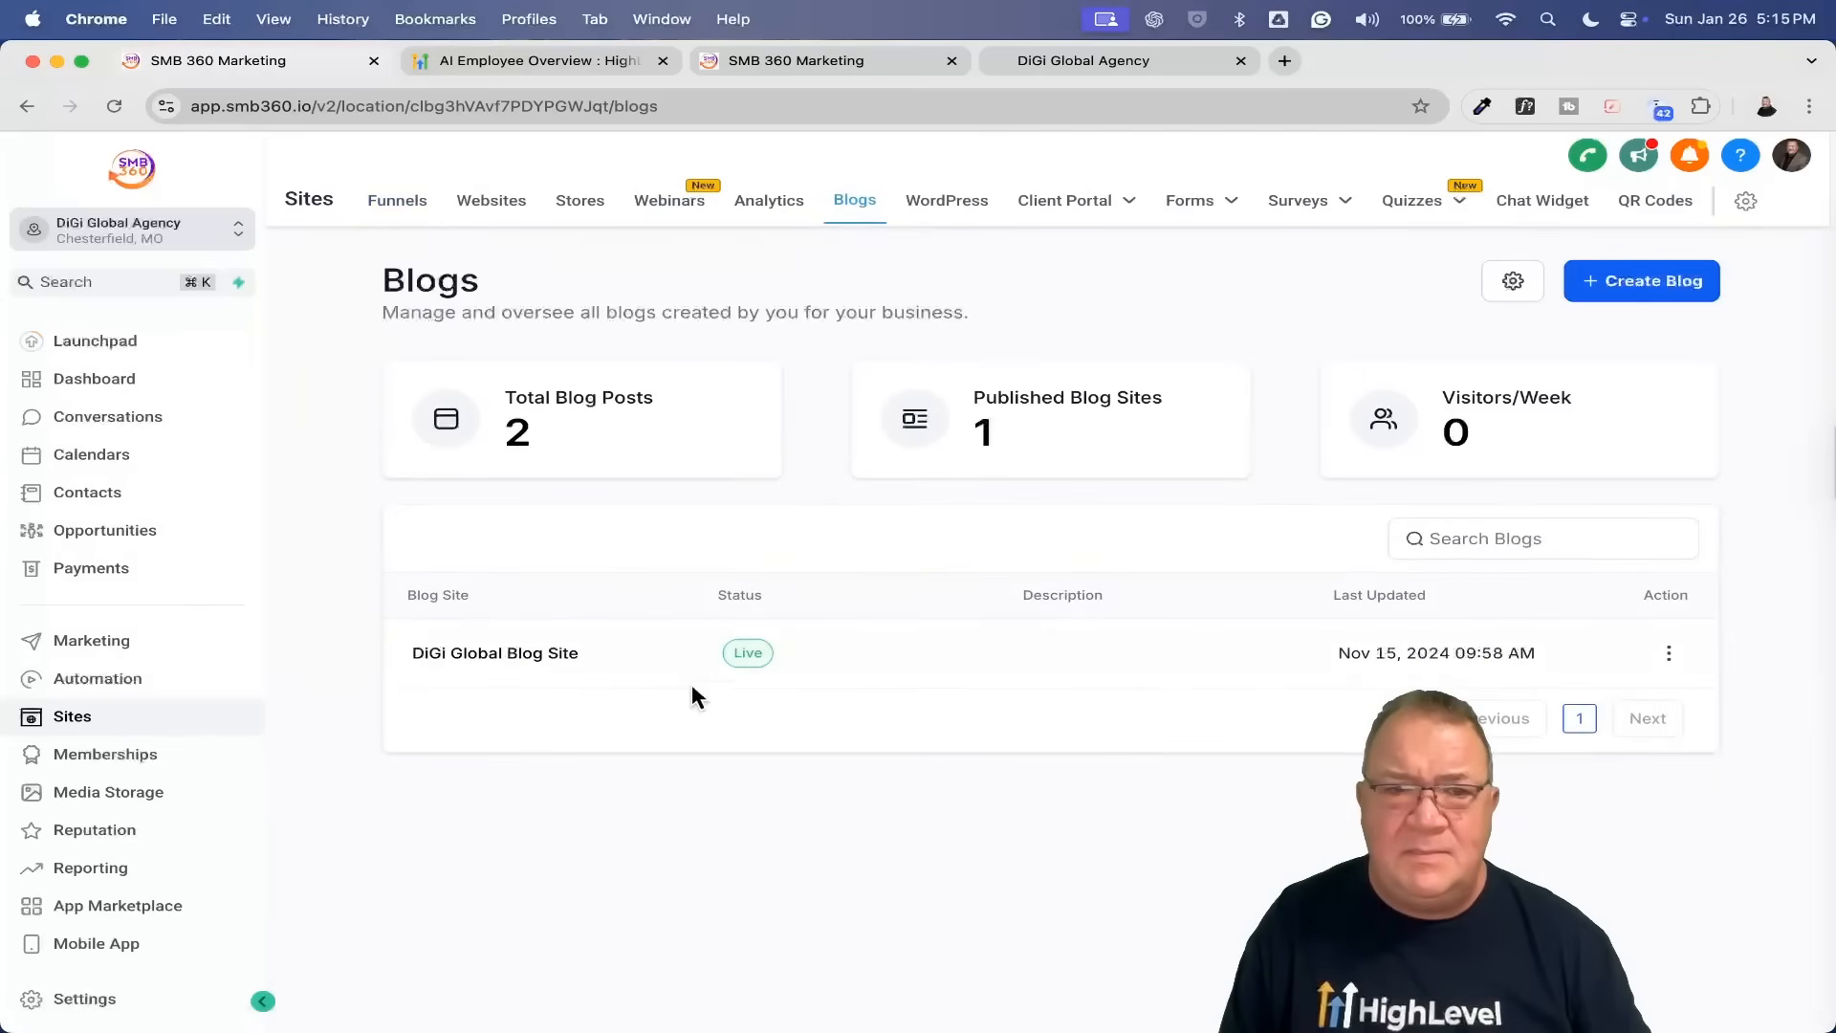
{"action": "left_click", "coordinate": [484, 671]}
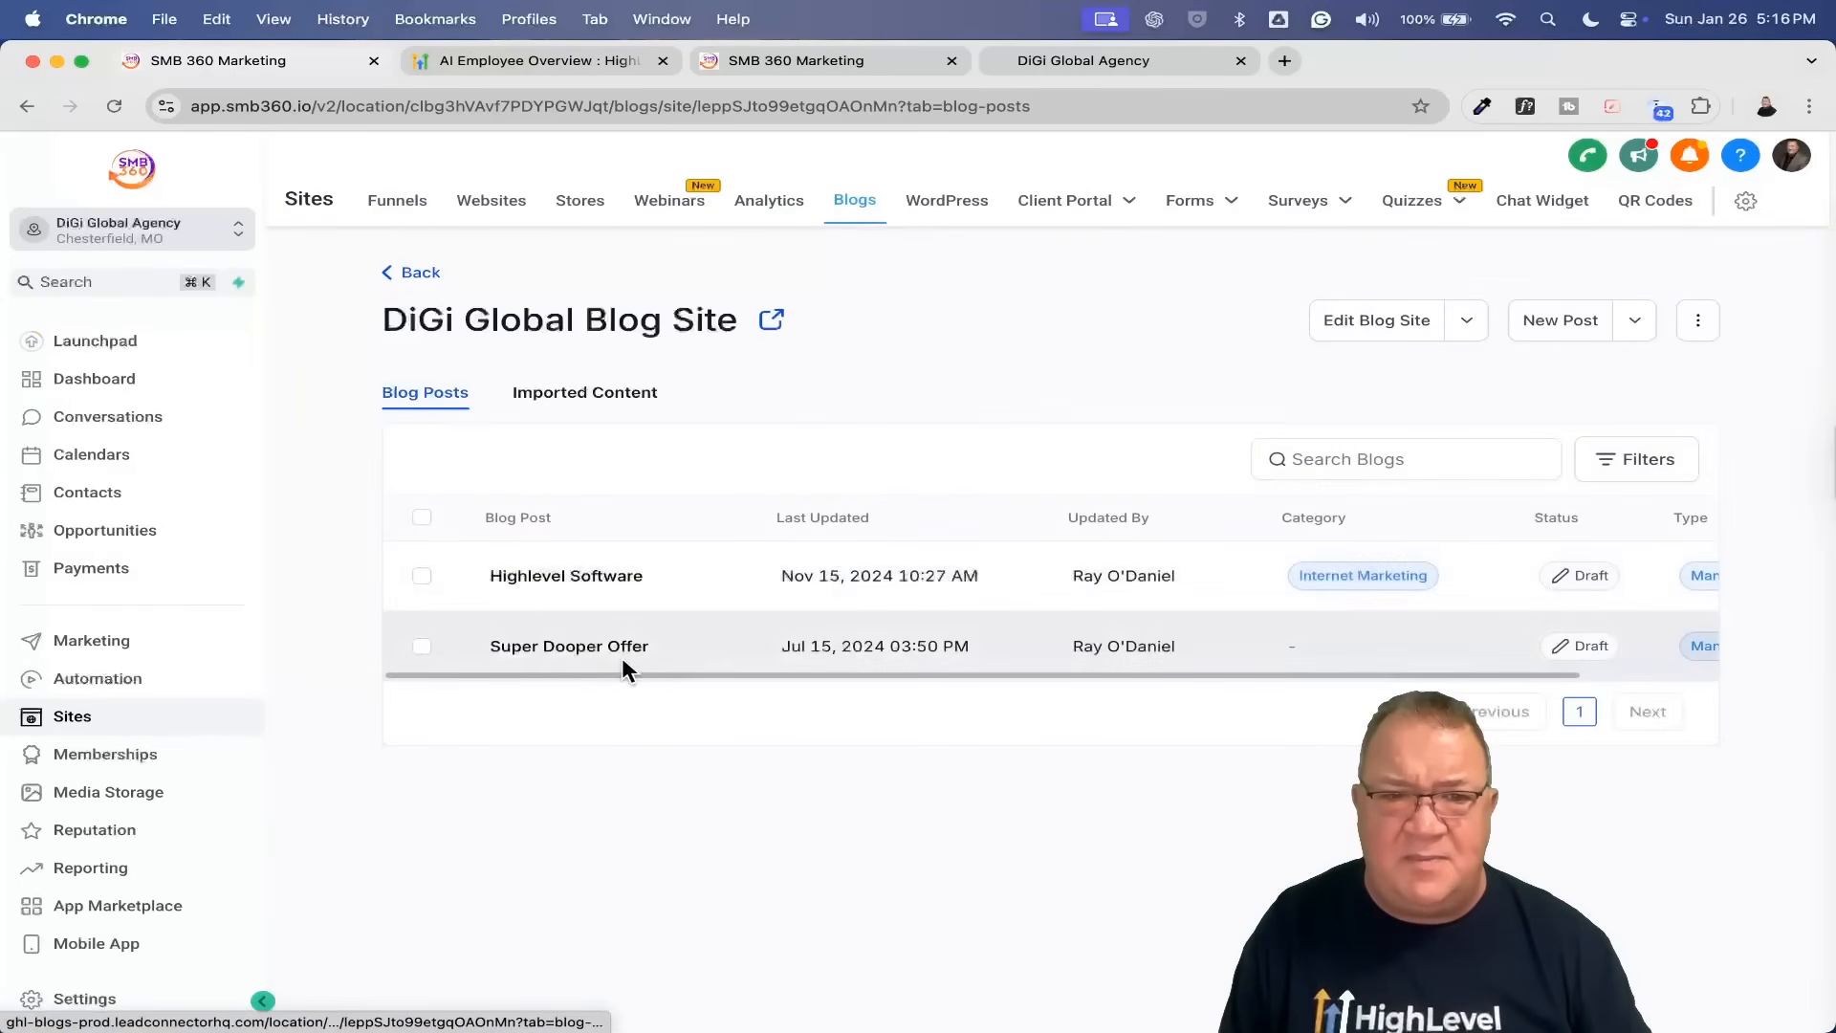
{"action": "left_click", "coordinate": [567, 576]}
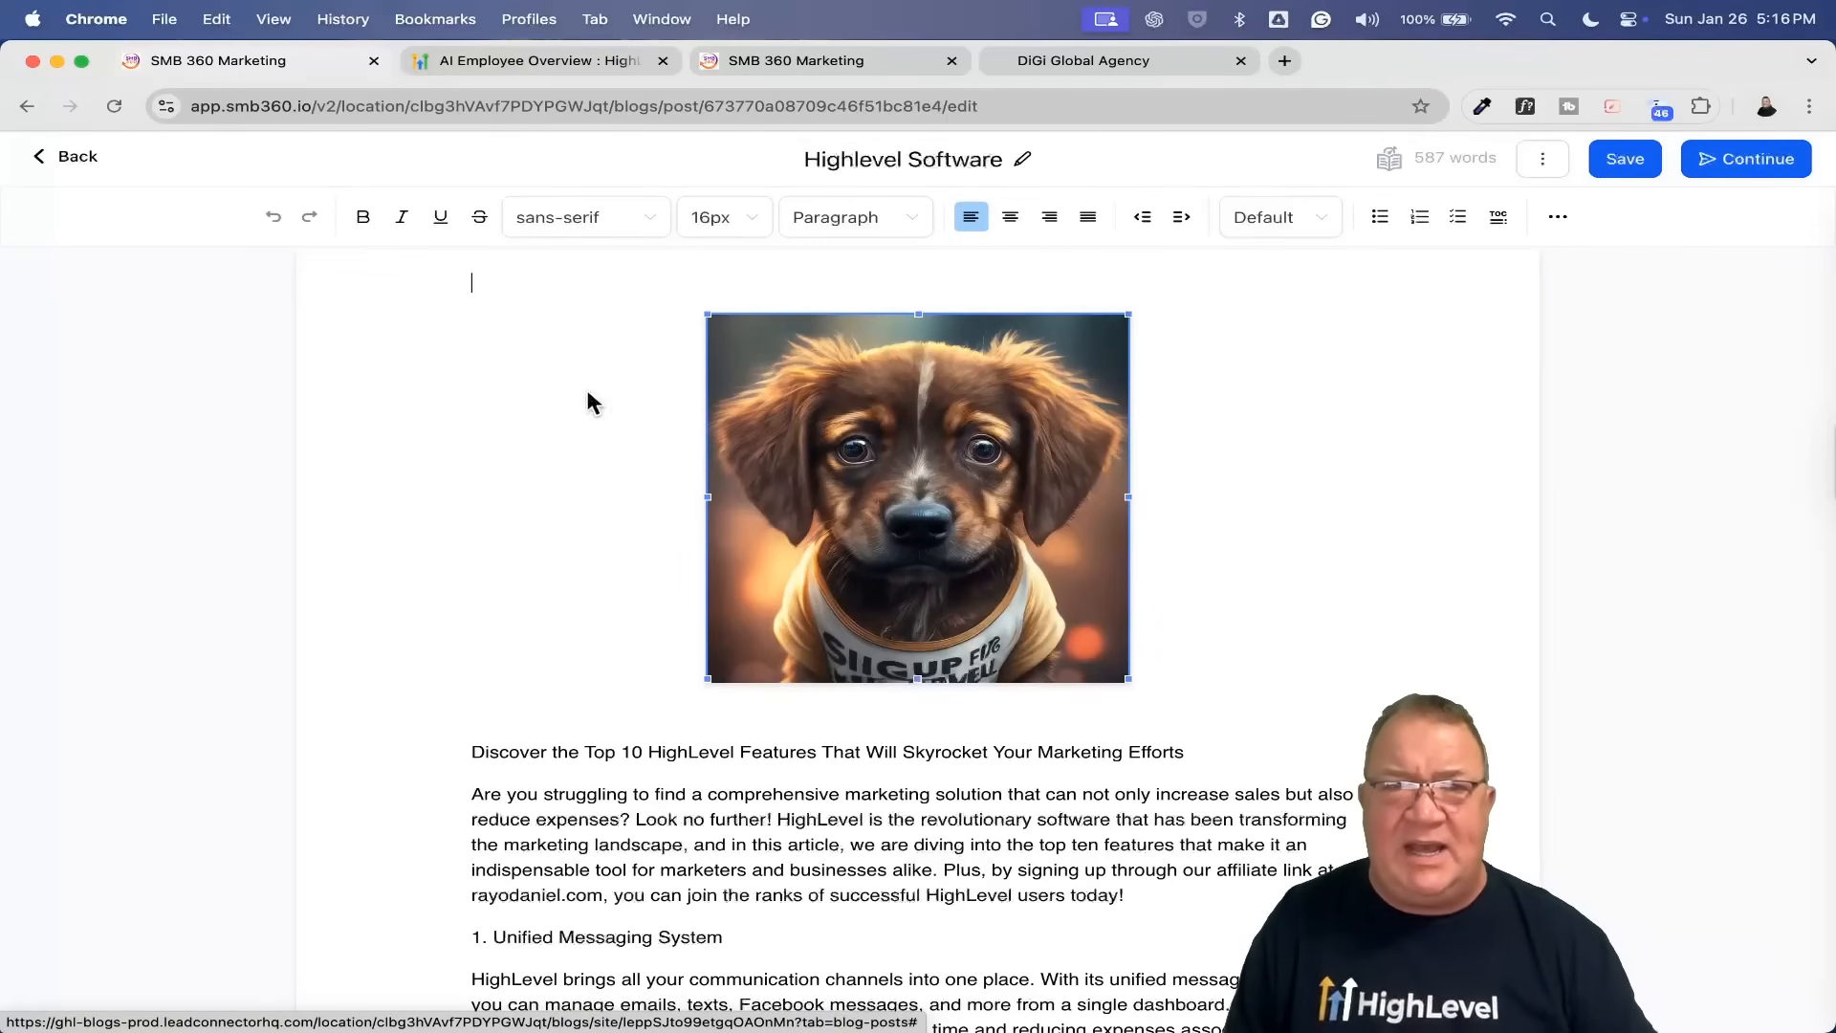
Step: Look at the Content AI entry in the AI Employee overview article, and look through the Highlevel Software post
{"action": "left_click", "coordinate": [564, 61]}
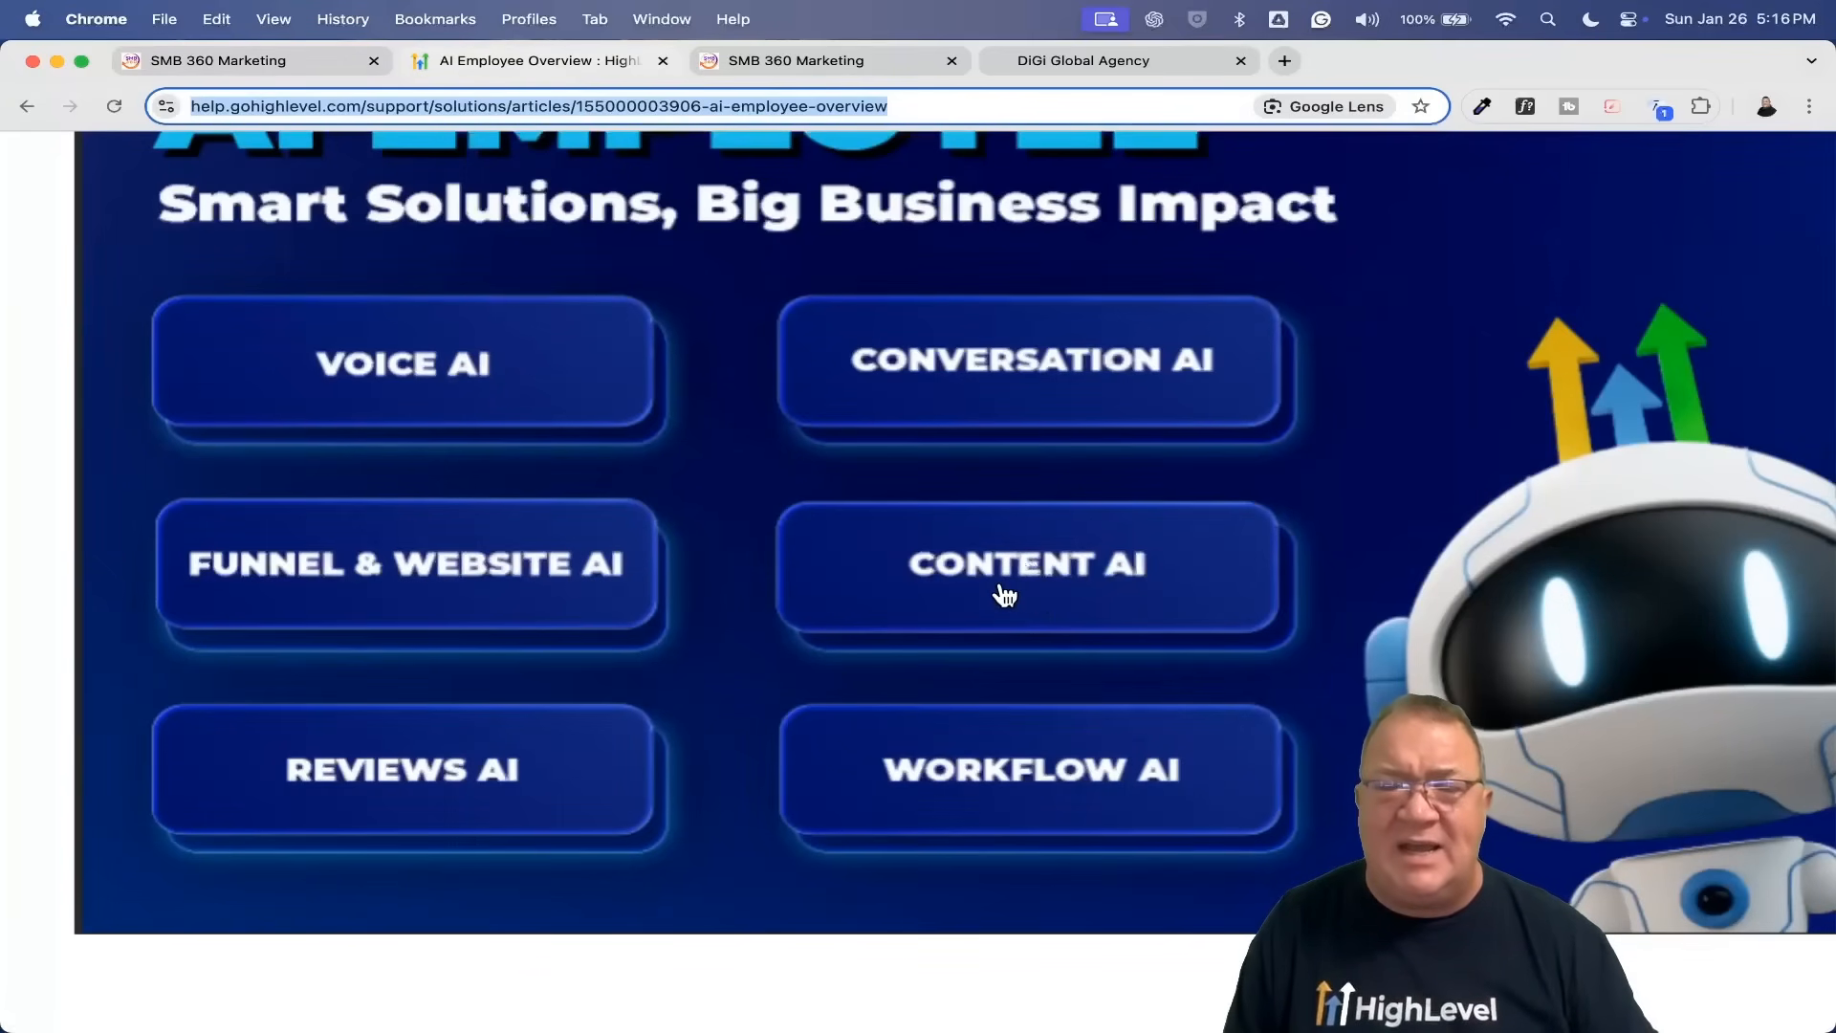
{"action": "left_click", "coordinate": [198, 57]}
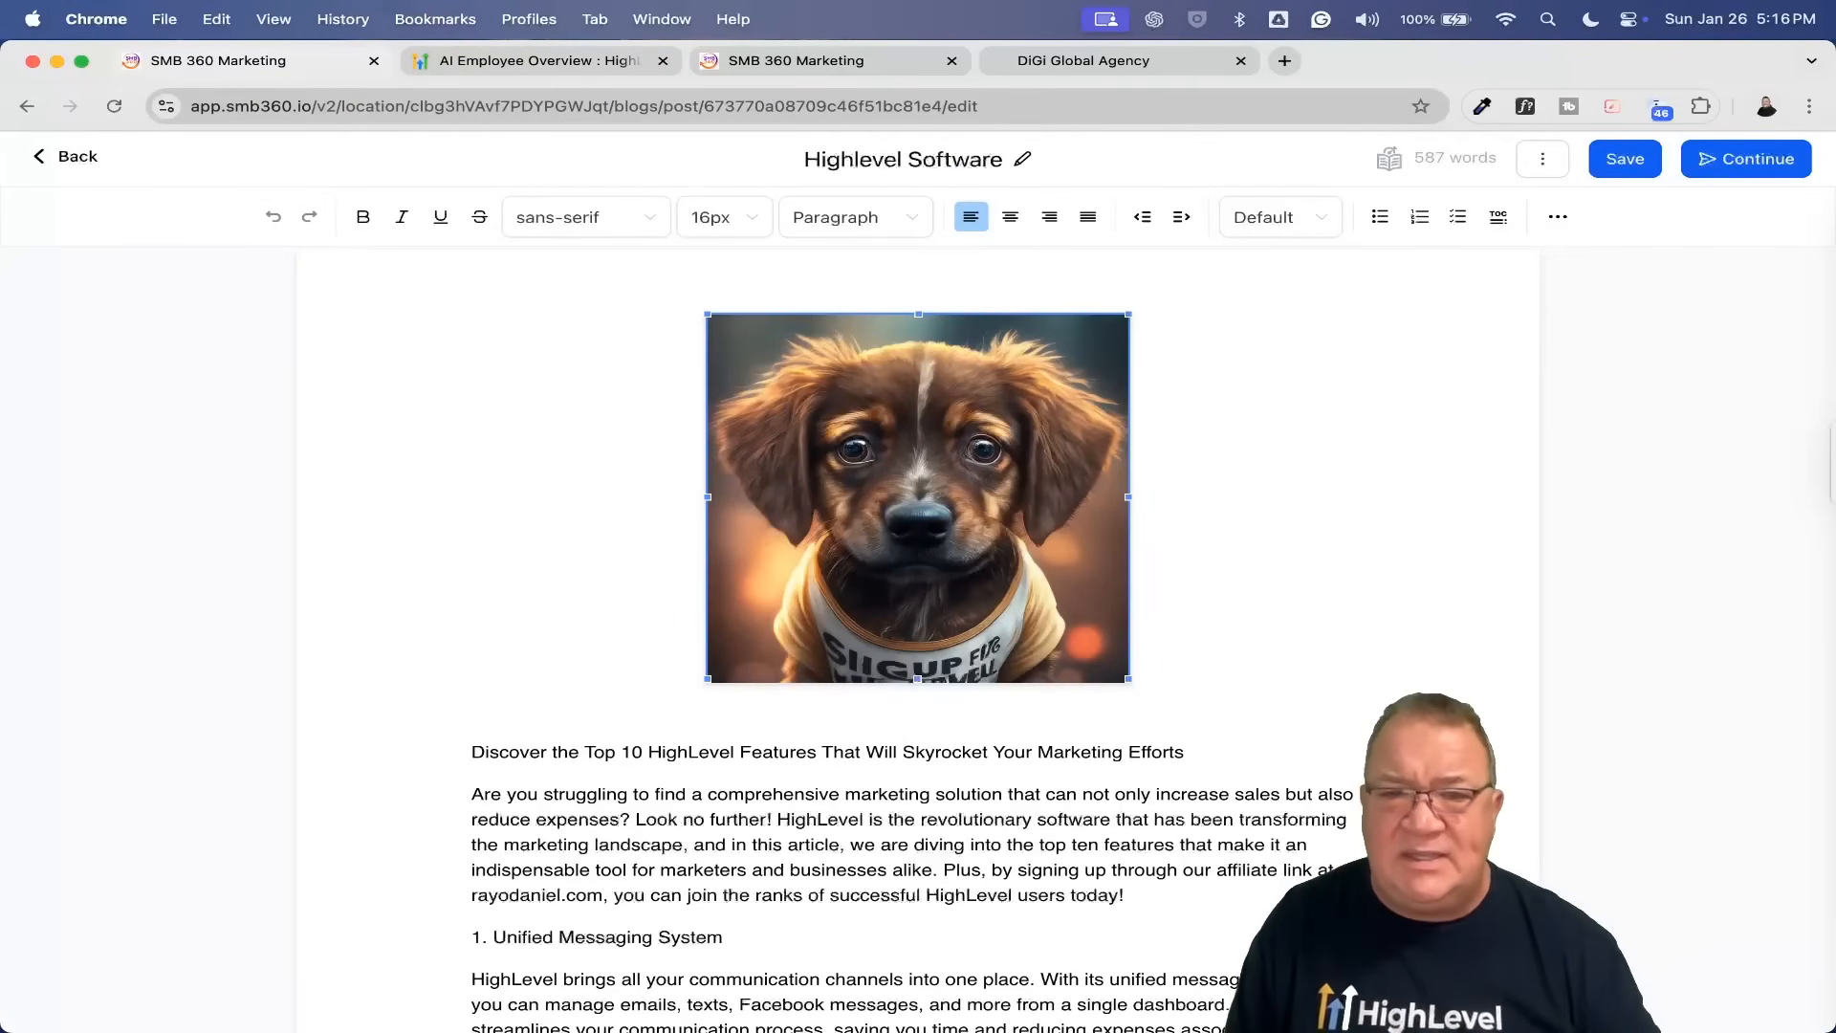
{"action": "scroll", "coordinate": [1314, 831], "scroll_direction": "down", "scroll_amount": 7}
{"action": "scroll", "coordinate": [1314, 831], "scroll_direction": "up", "scroll_amount": 7}
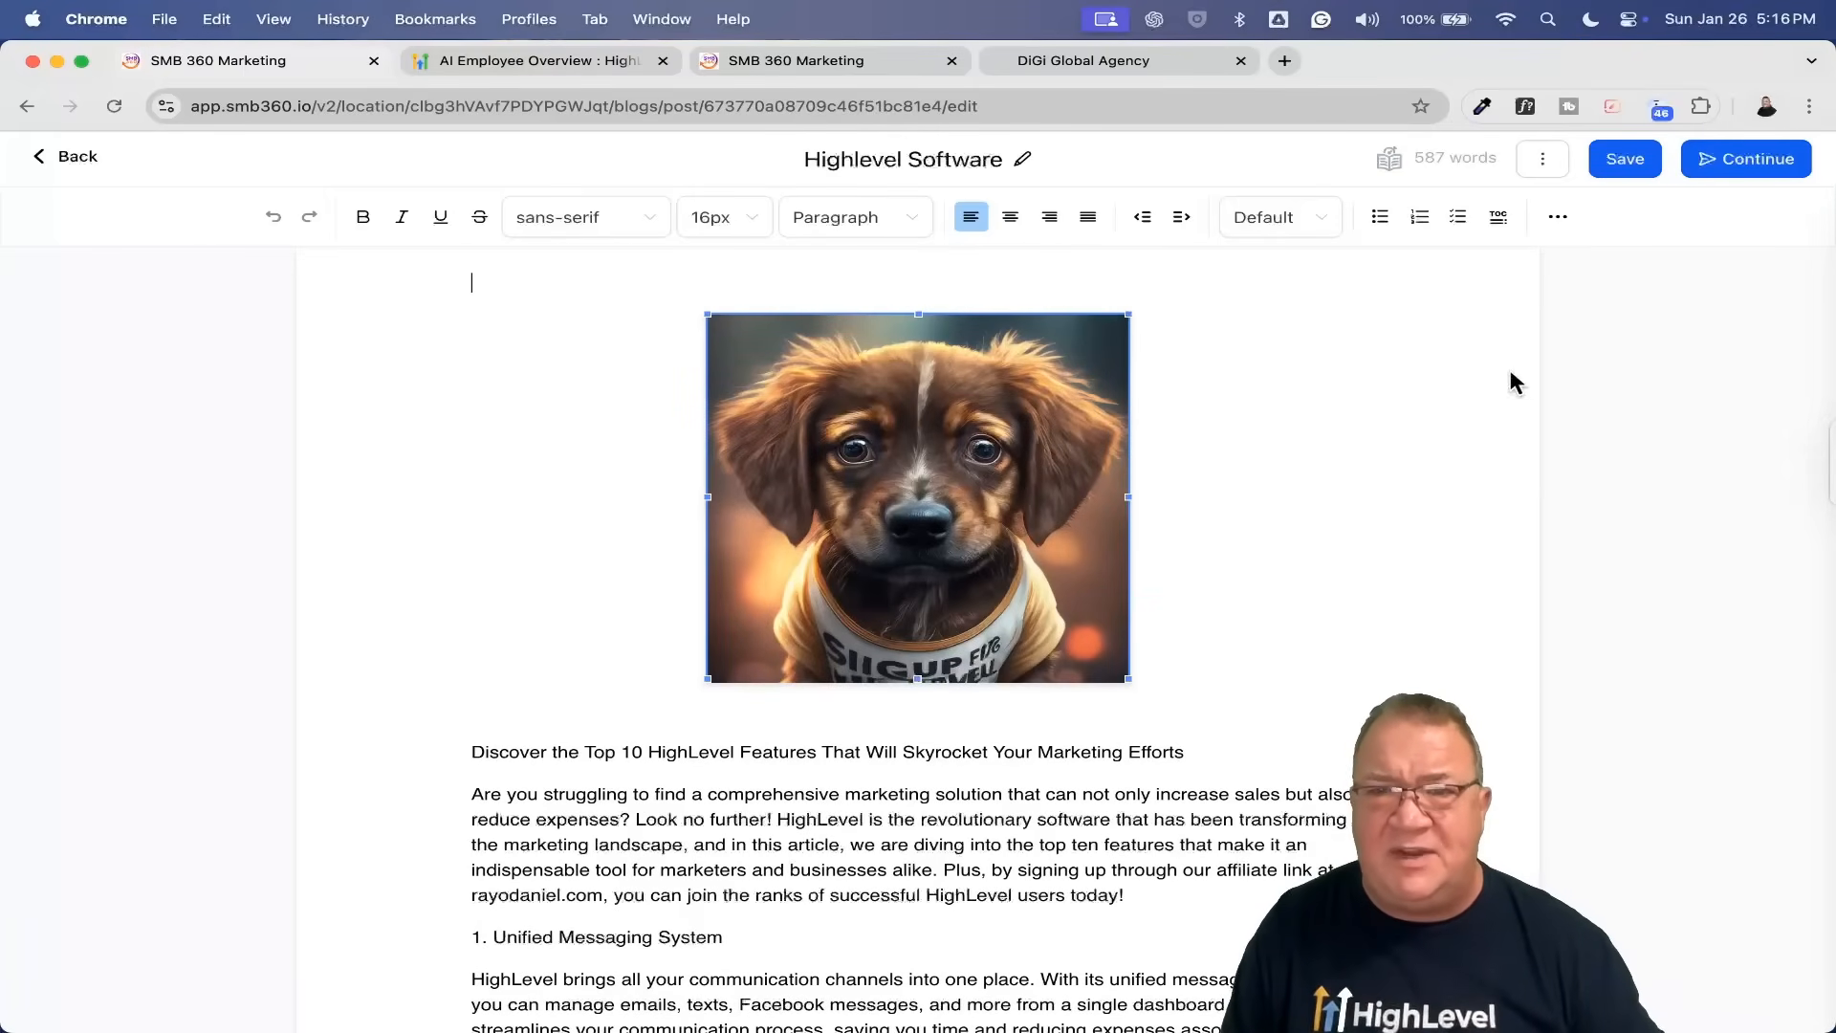
Step: Open Content AI from the post editor and review the type, title, description, keywords and writing tone used for the article
{"action": "left_click", "coordinate": [1557, 218]}
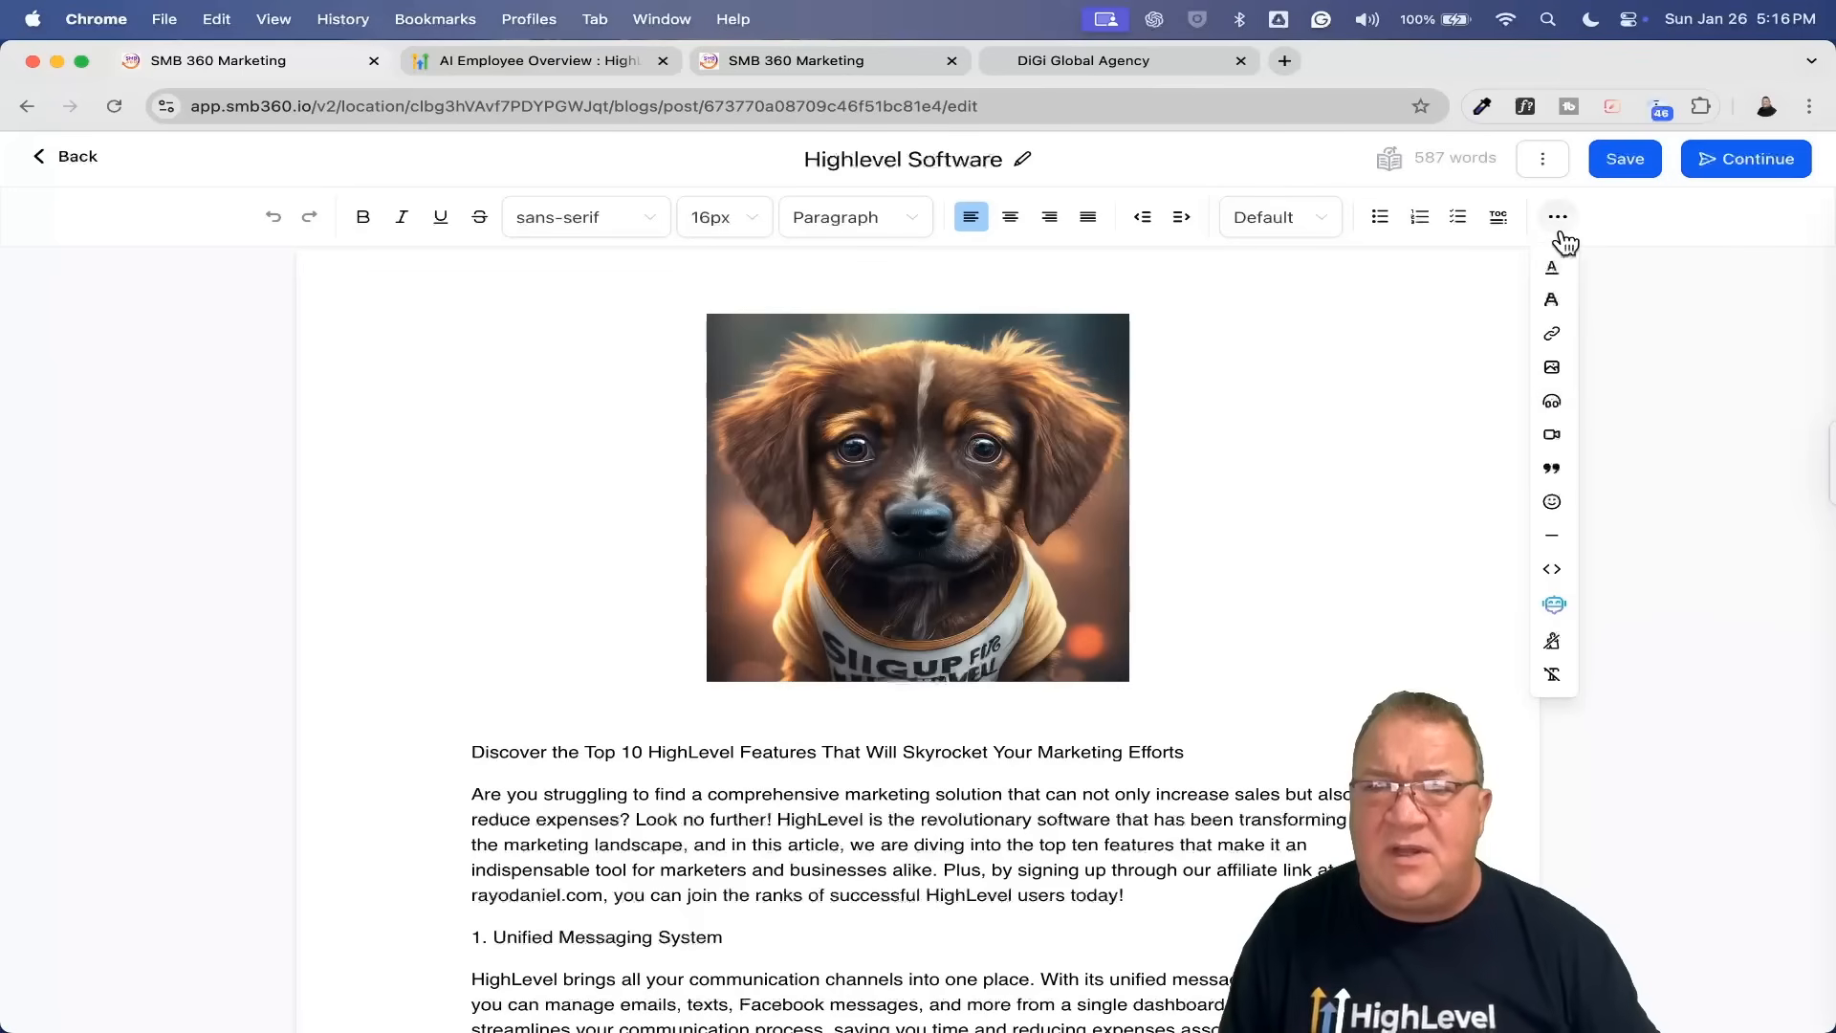
{"action": "scroll", "coordinate": [1555, 604], "scroll_direction": "up", "scroll_amount": 5}
{"action": "left_click", "coordinate": [1557, 614]}
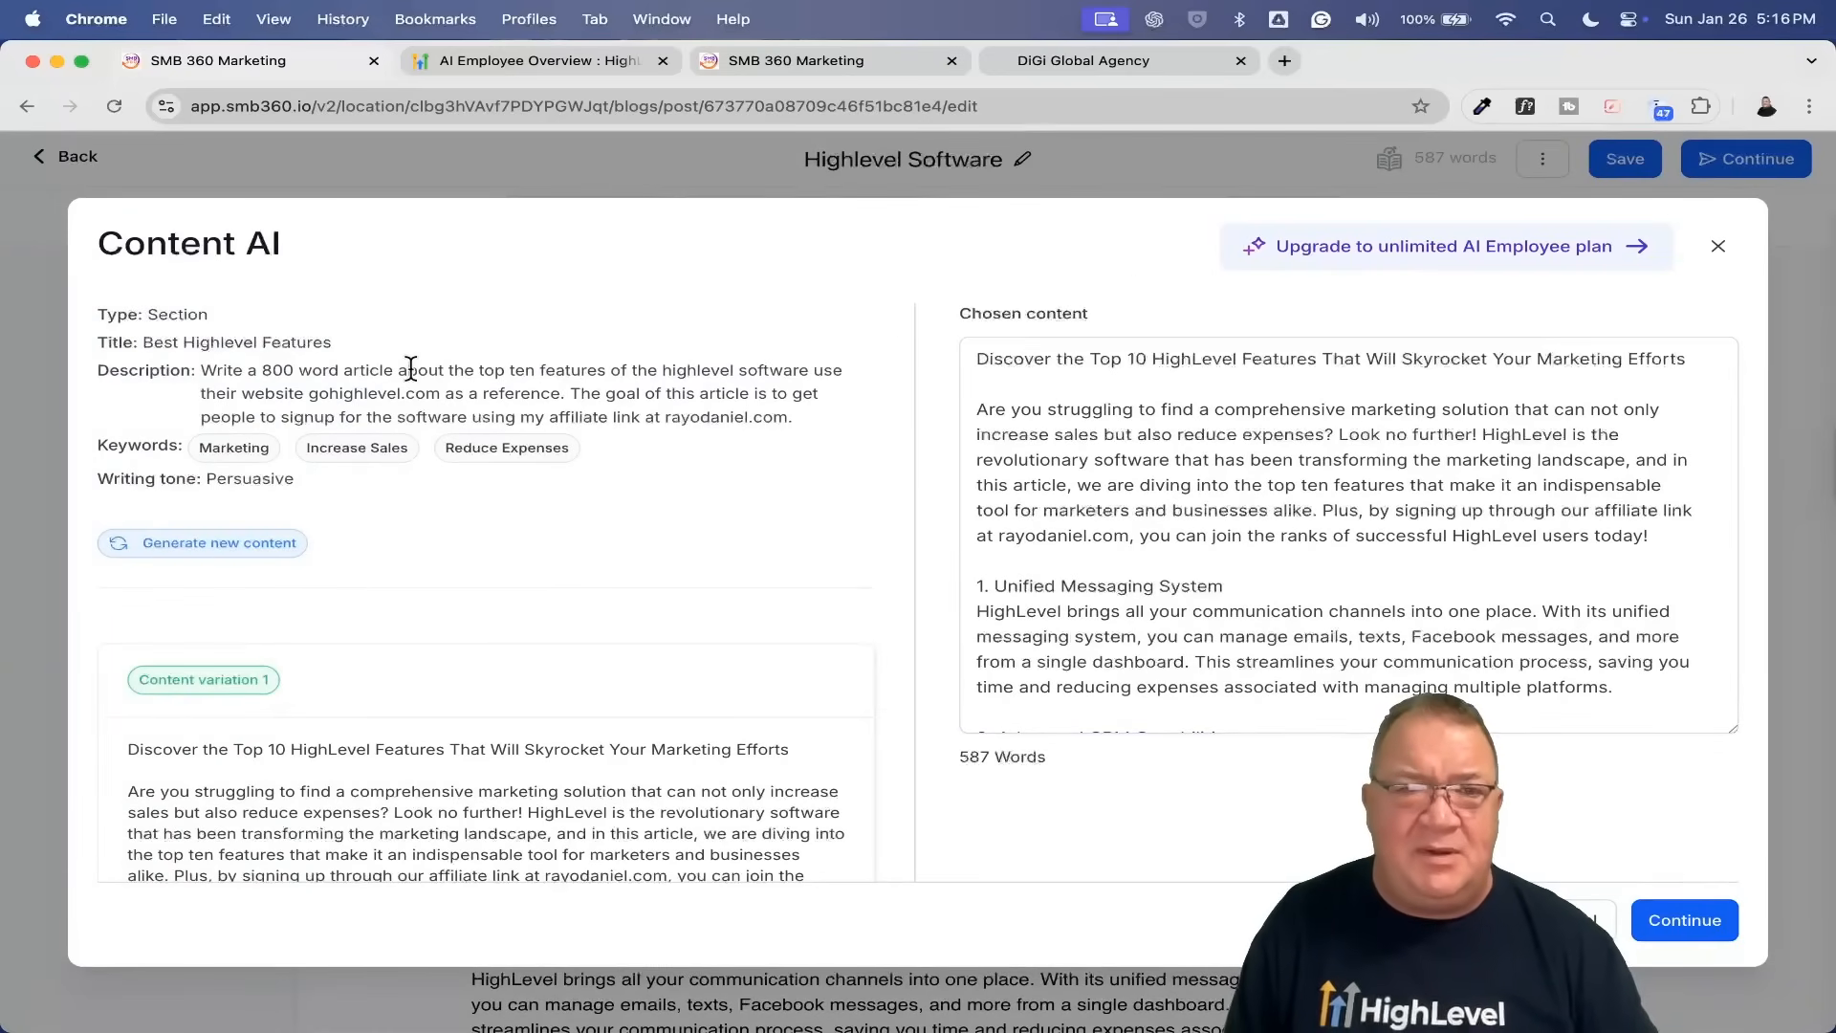
{"action": "scroll", "coordinate": [410, 369], "scroll_direction": "up", "scroll_amount": 5}
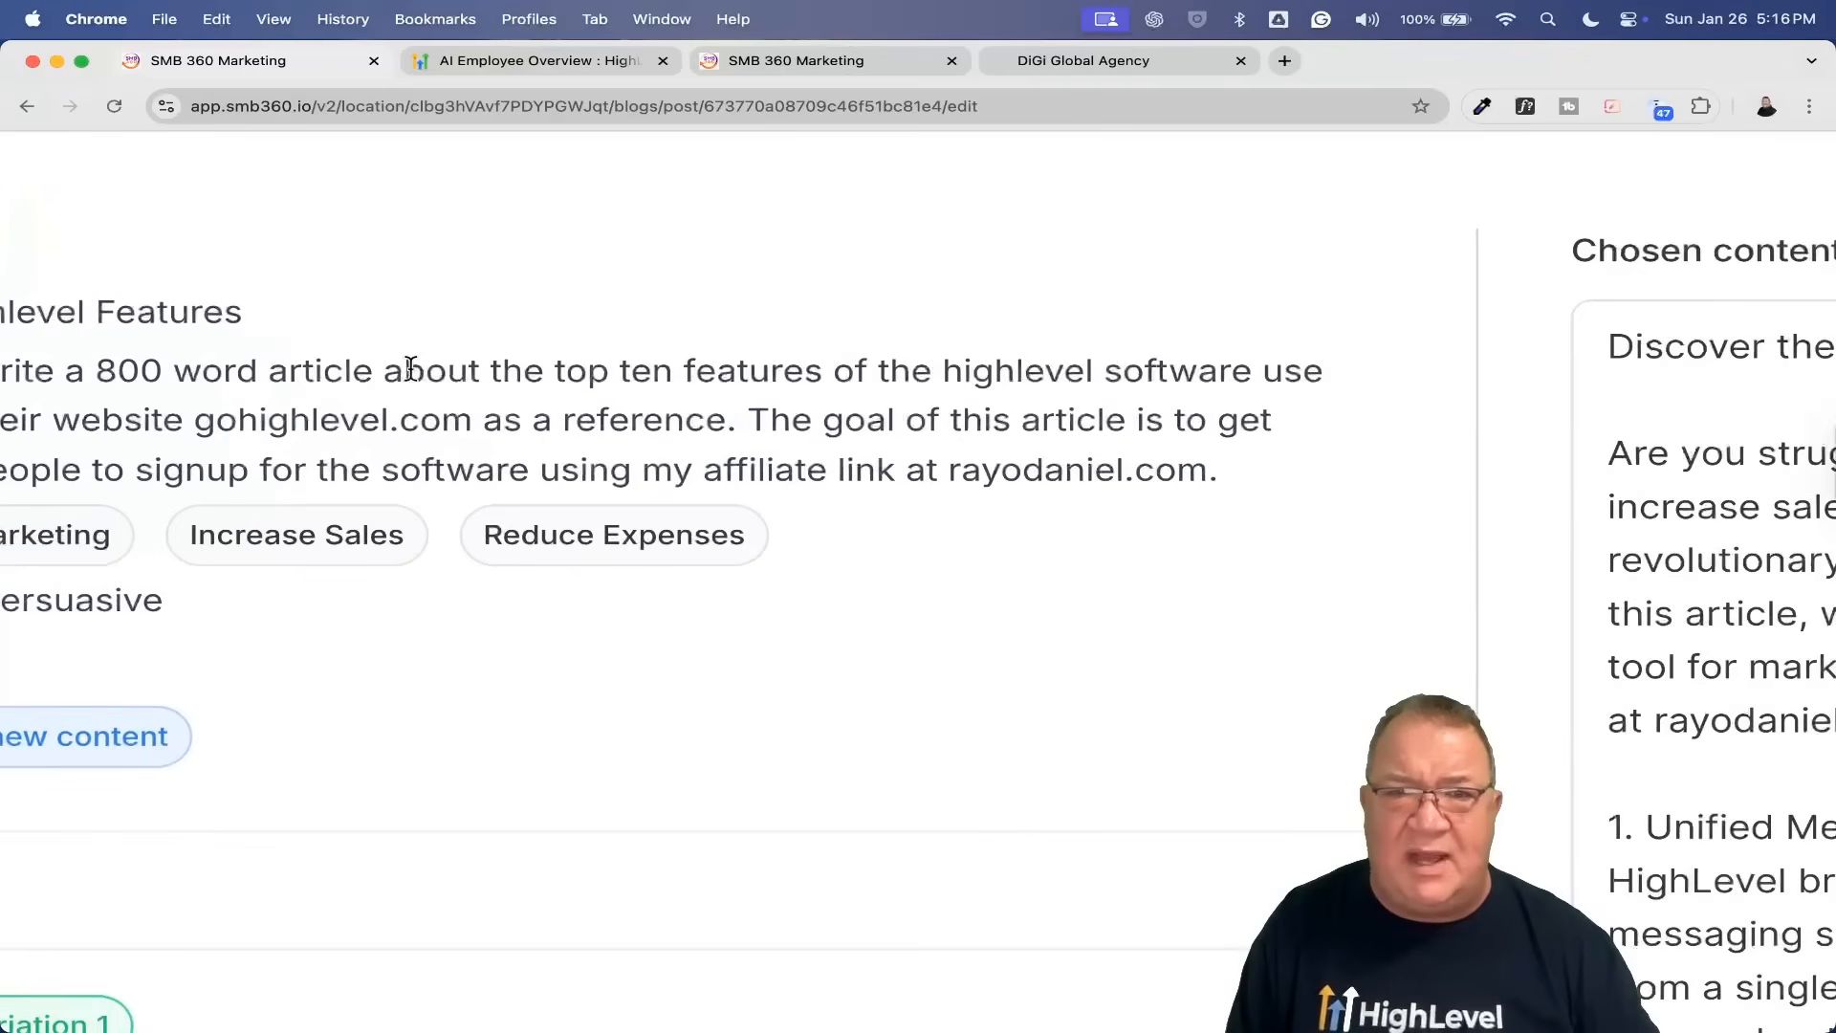
{"action": "scroll", "coordinate": [410, 369], "scroll_direction": "right", "scroll_amount": 1}
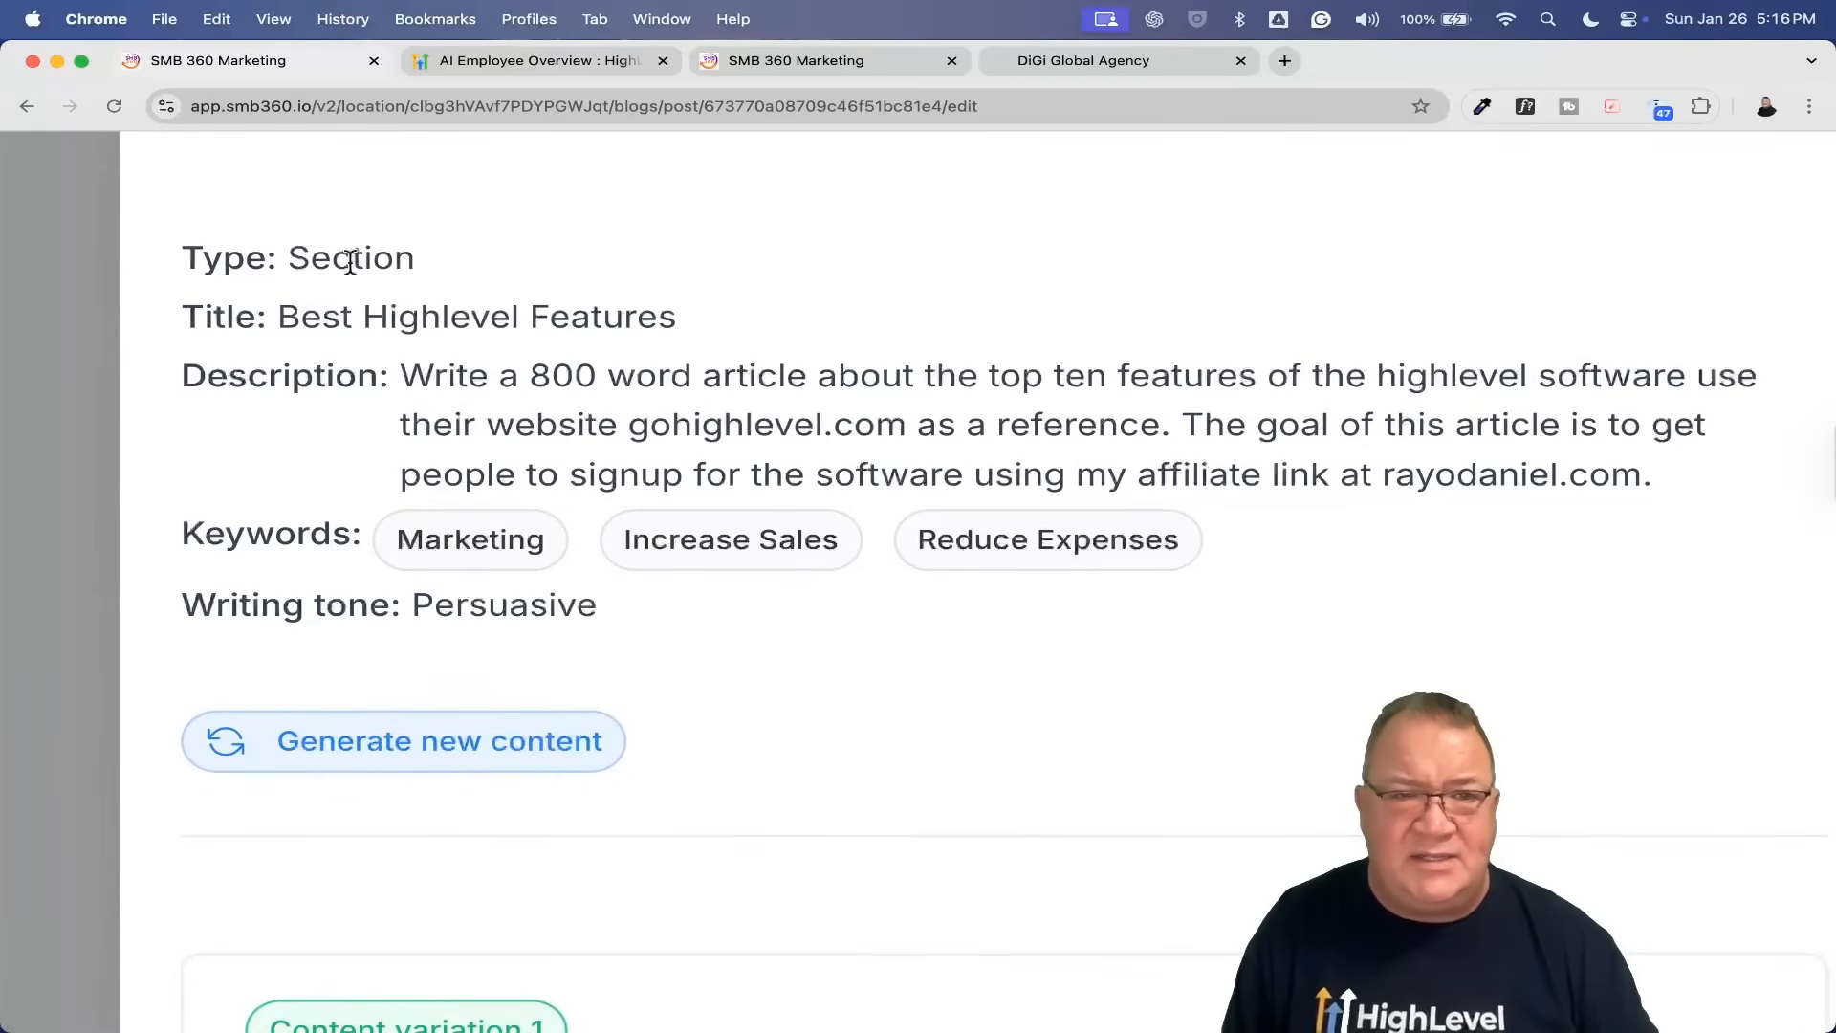
{"action": "left_click_drag", "start_coordinate": [668, 323], "coordinate": [276, 316]}
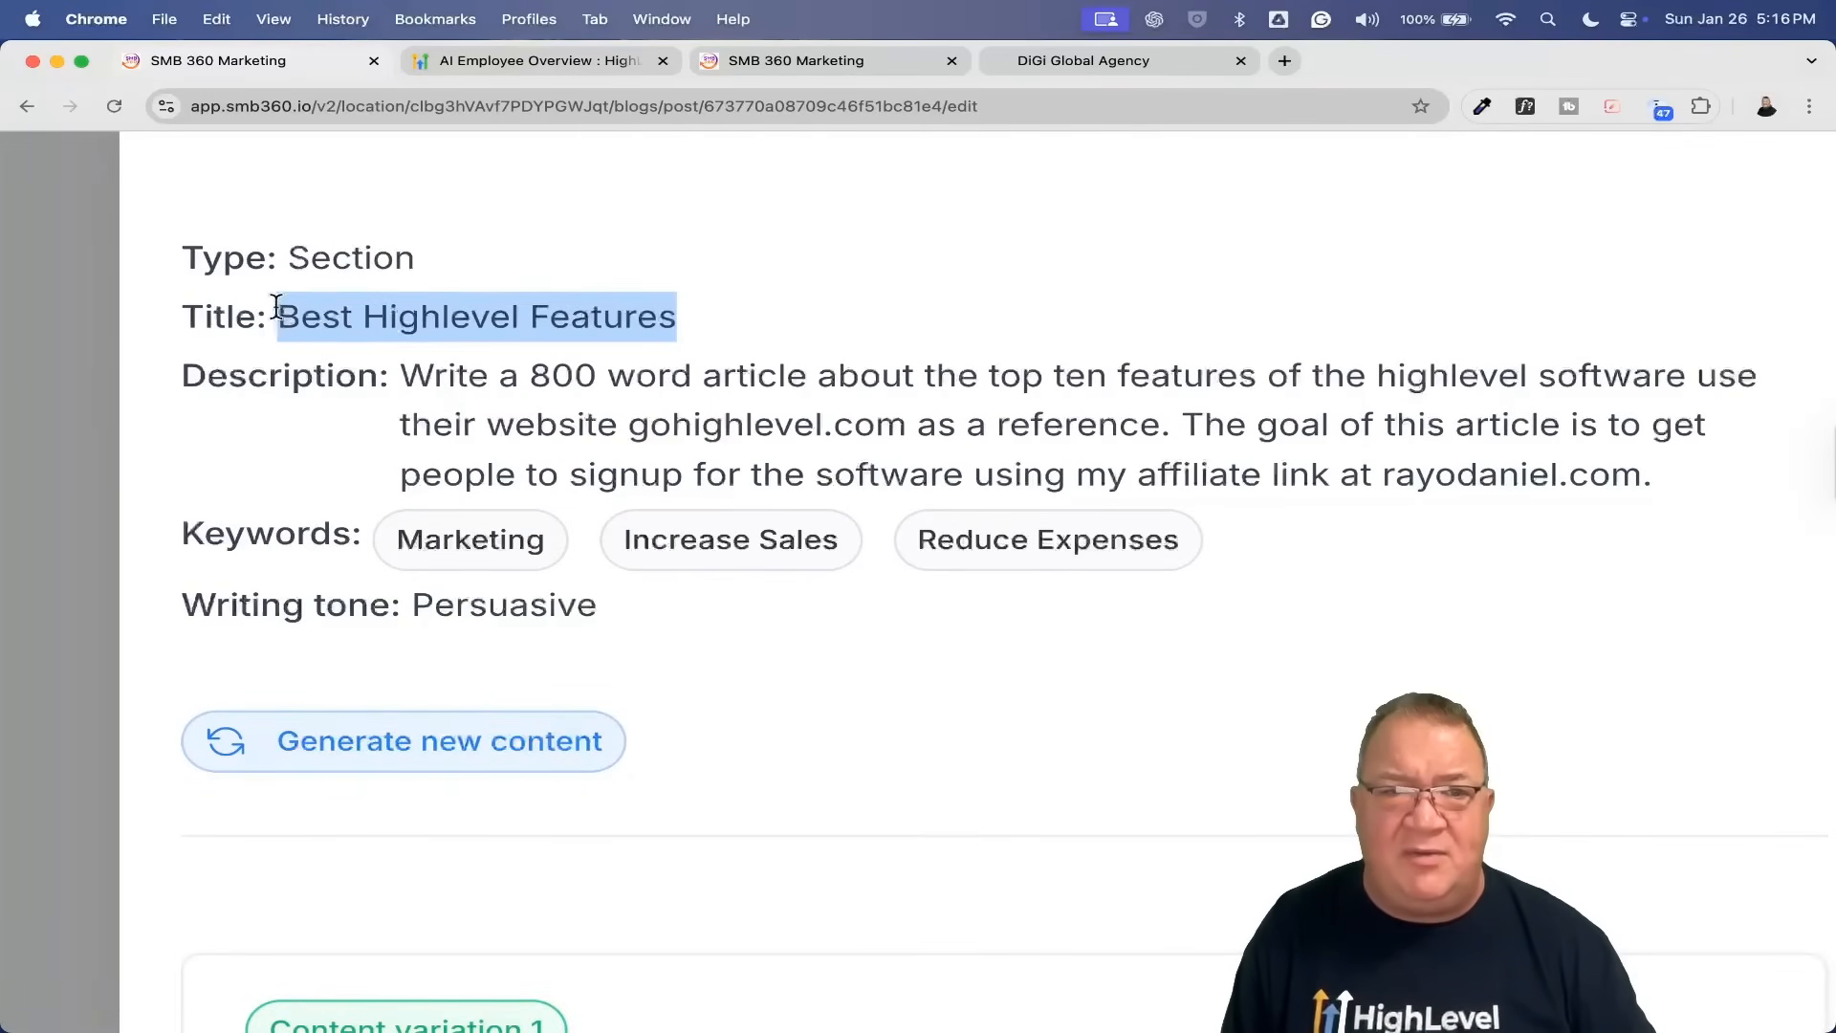
{"action": "left_click", "coordinate": [588, 393]}
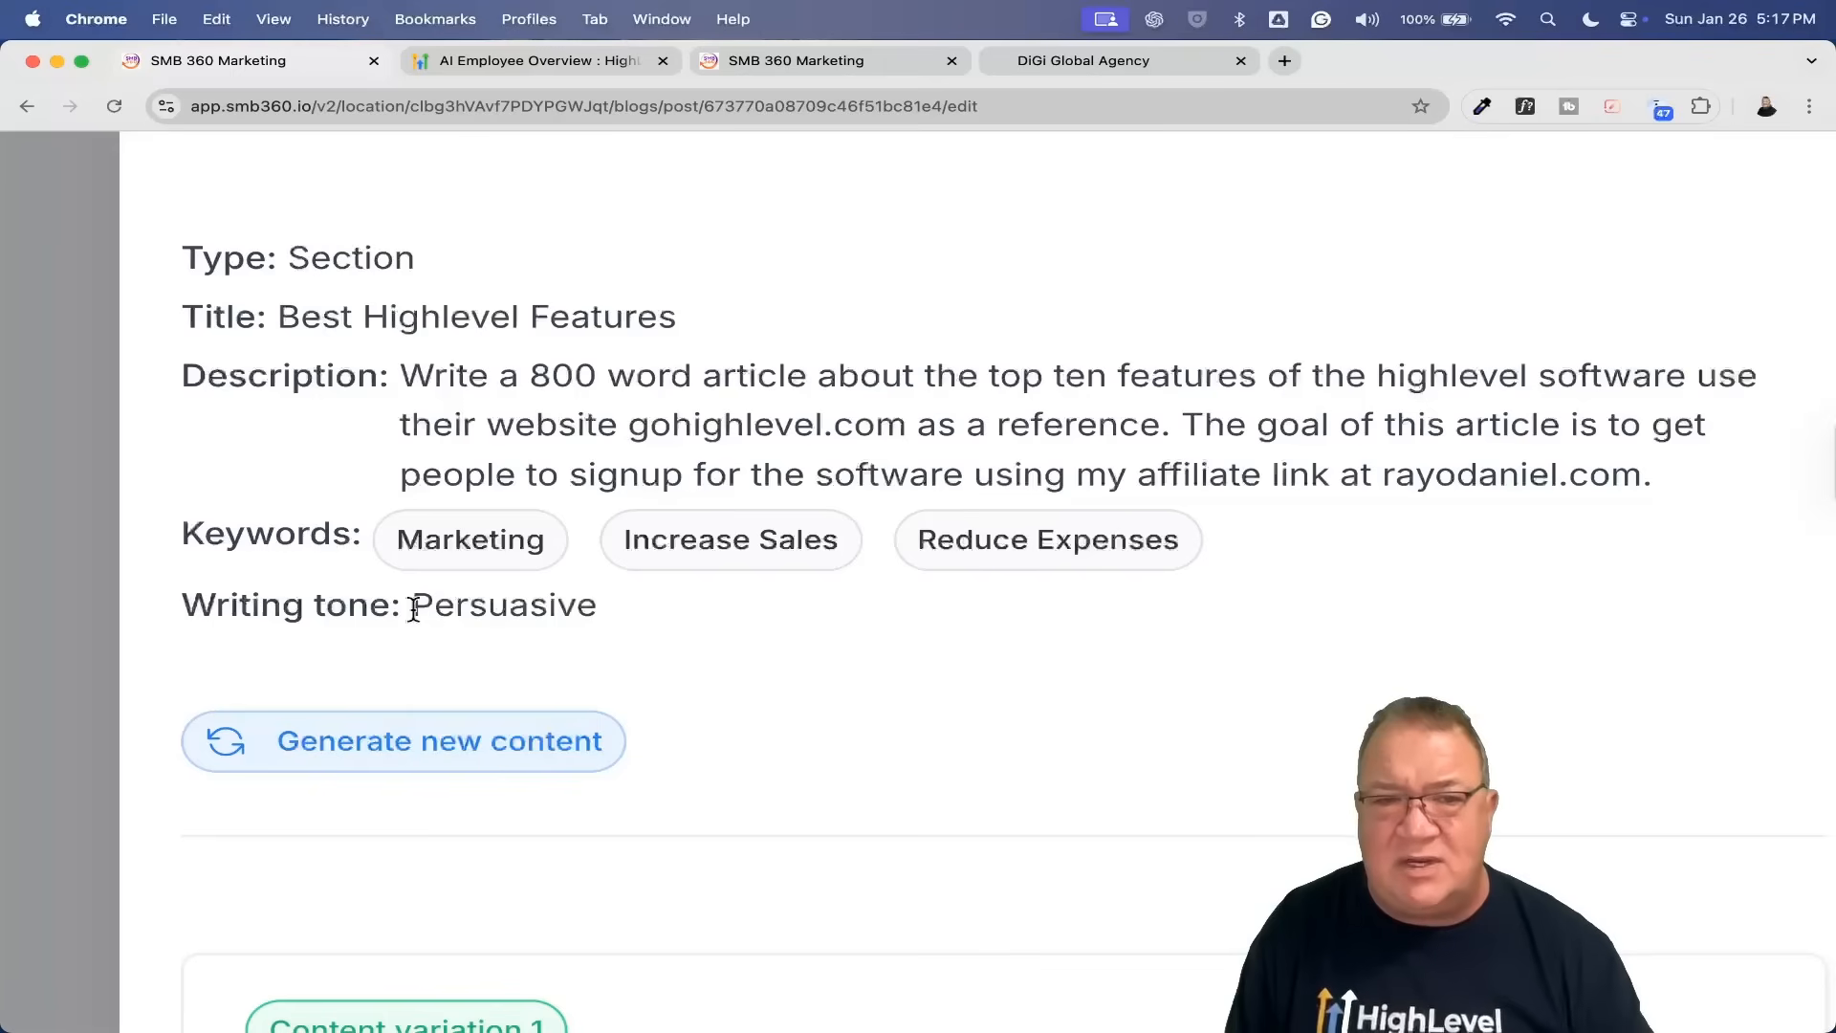
{"action": "left_click_drag", "start_coordinate": [422, 605], "coordinate": [624, 612]}
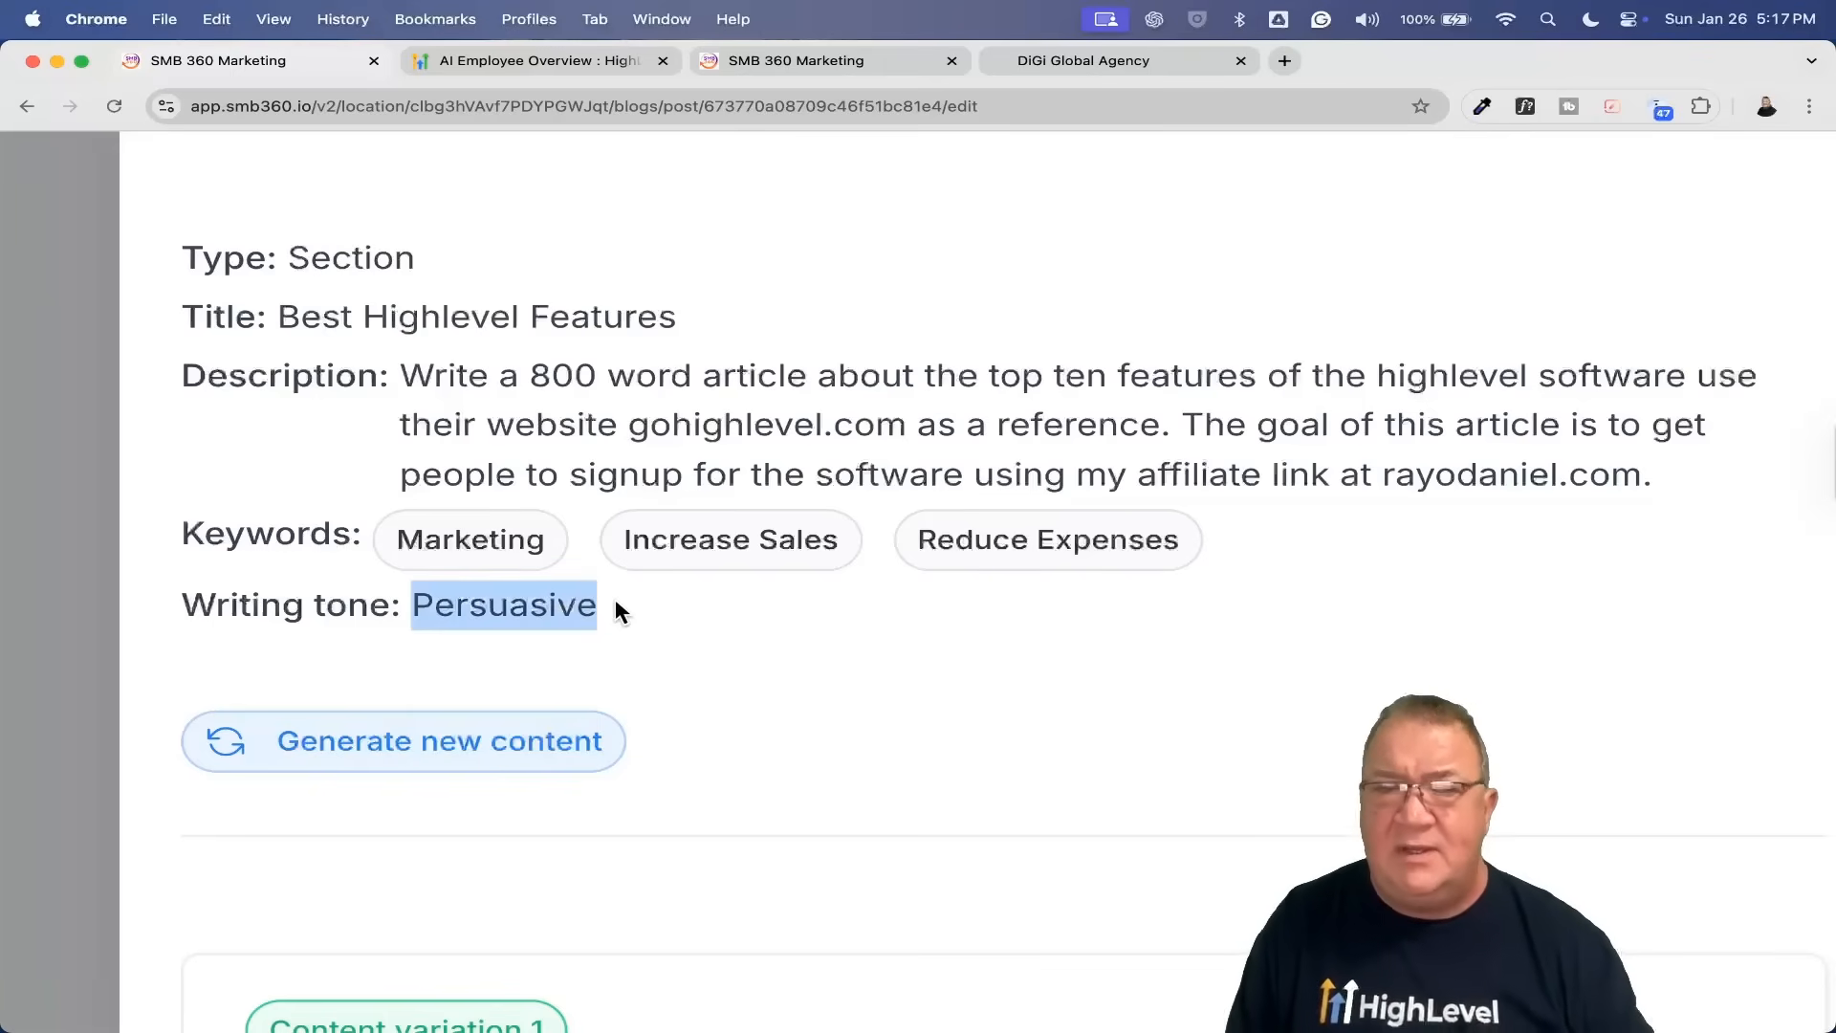
{"action": "scroll", "coordinate": [1117, 602], "scroll_direction": "down", "scroll_amount": 5}
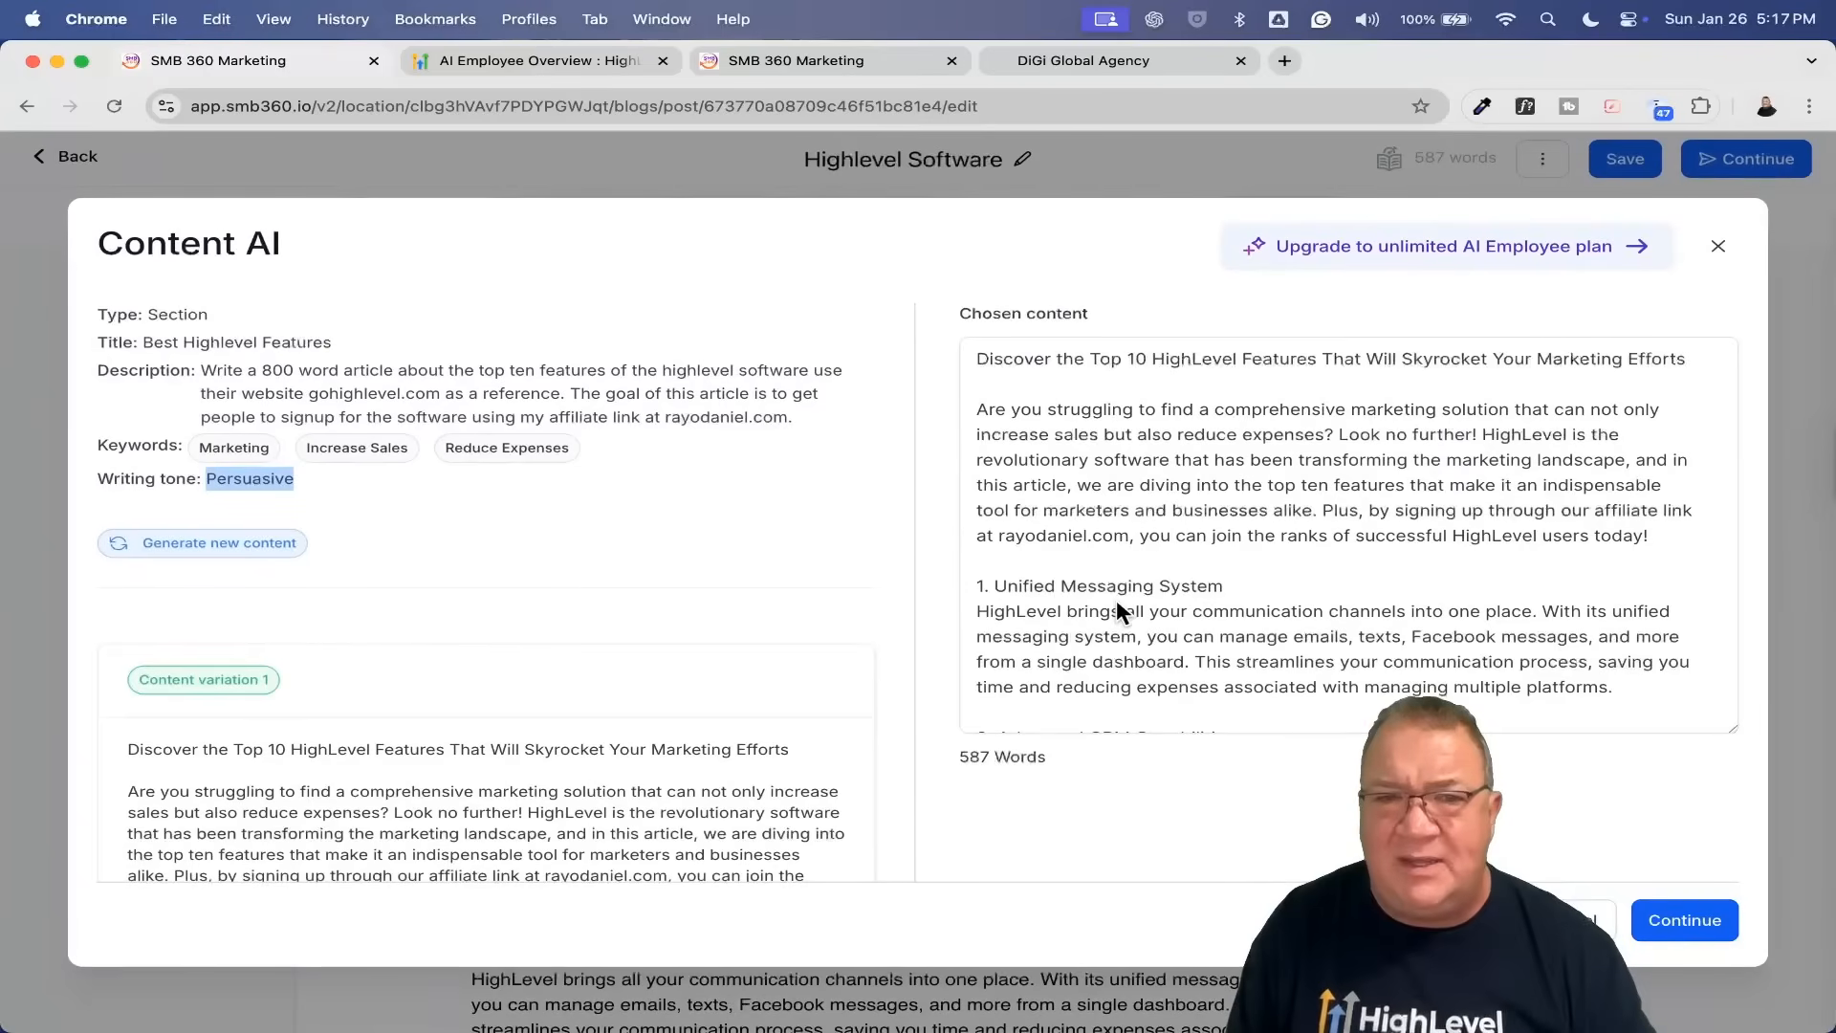
Step: Look through the generated content variations and compare them with the chosen content
{"action": "scroll", "coordinate": [855, 679], "scroll_direction": "down", "scroll_amount": 5}
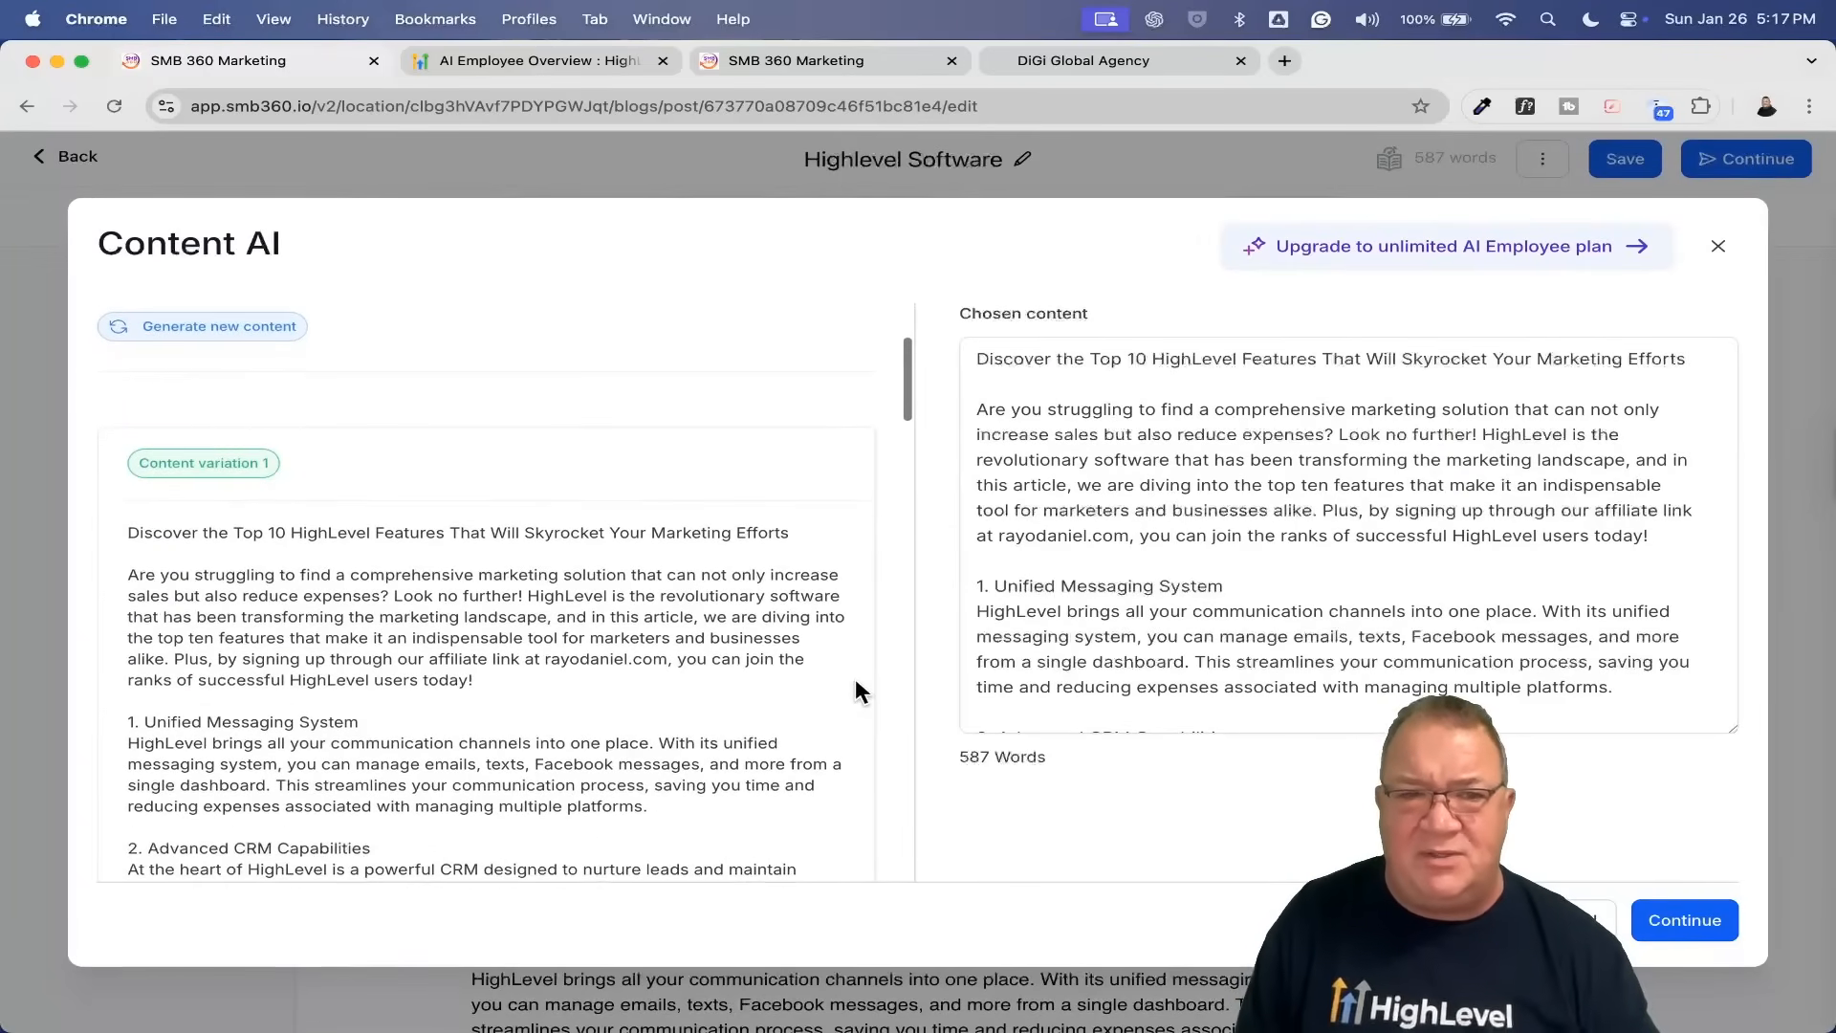
{"action": "scroll", "coordinate": [844, 325], "scroll_direction": "up", "scroll_amount": 5}
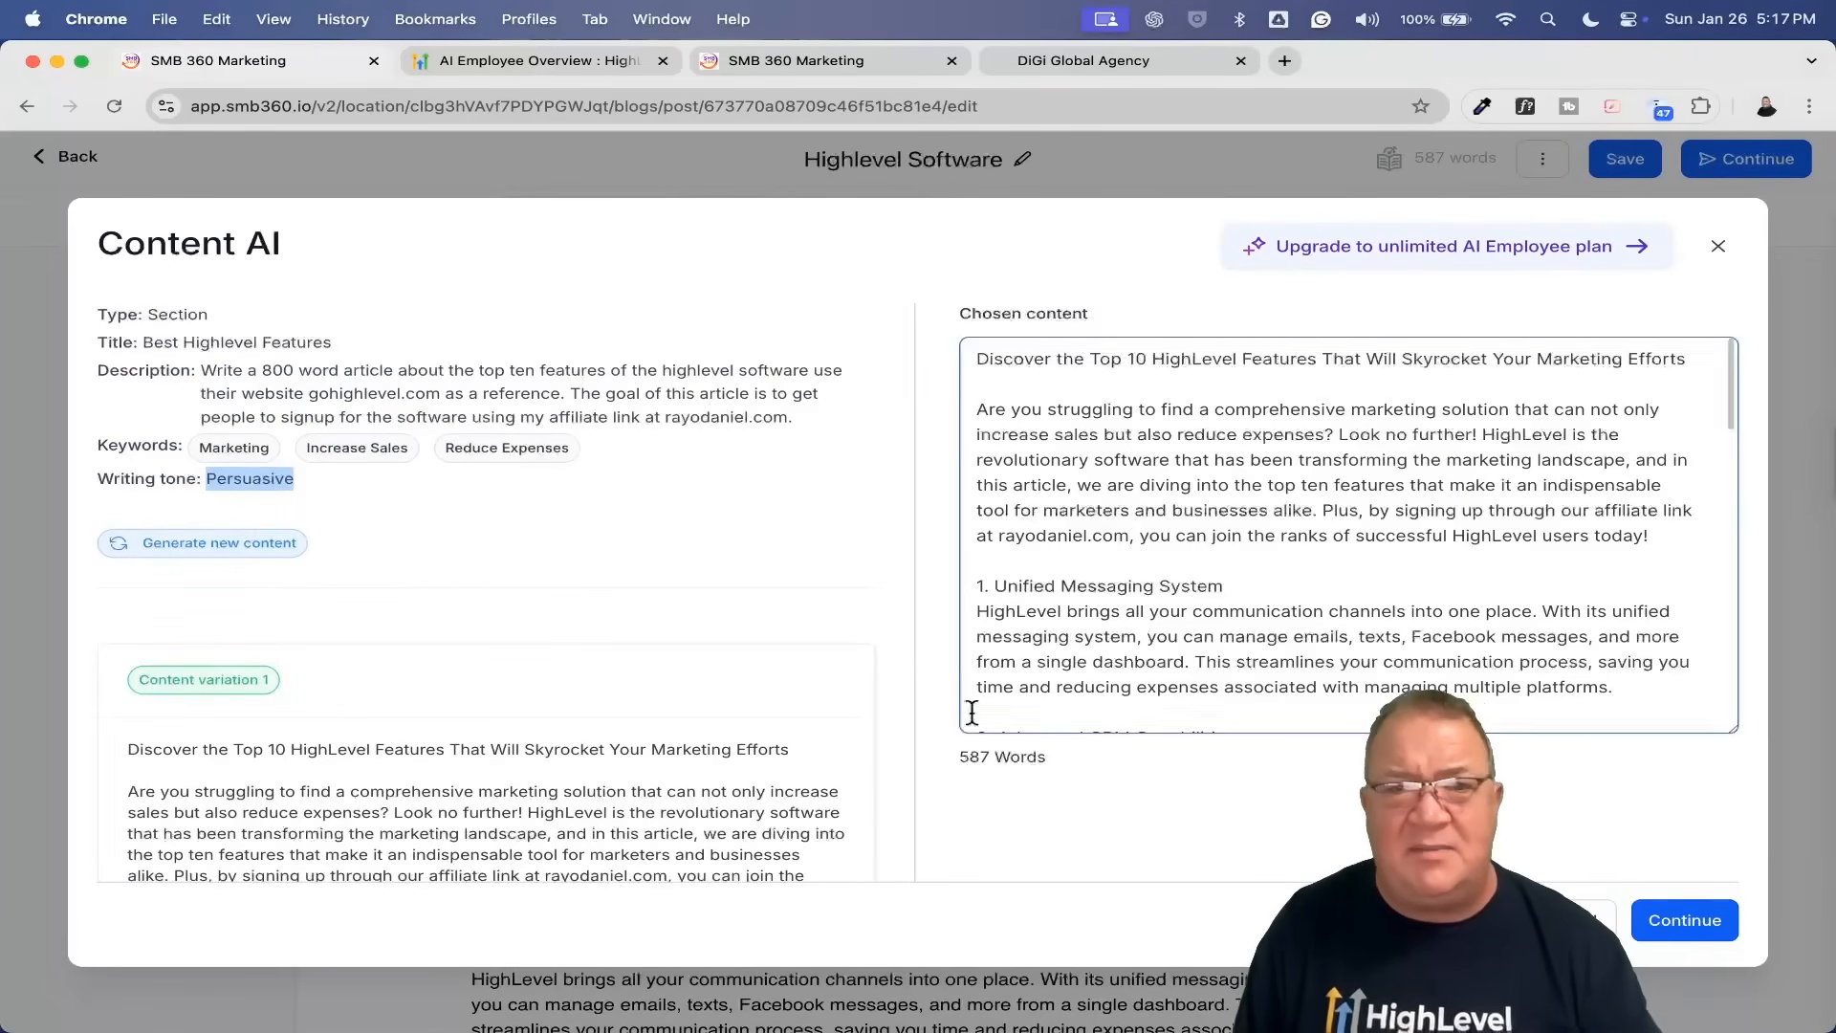
{"action": "scroll", "coordinate": [889, 775], "scroll_direction": "down", "scroll_amount": 14}
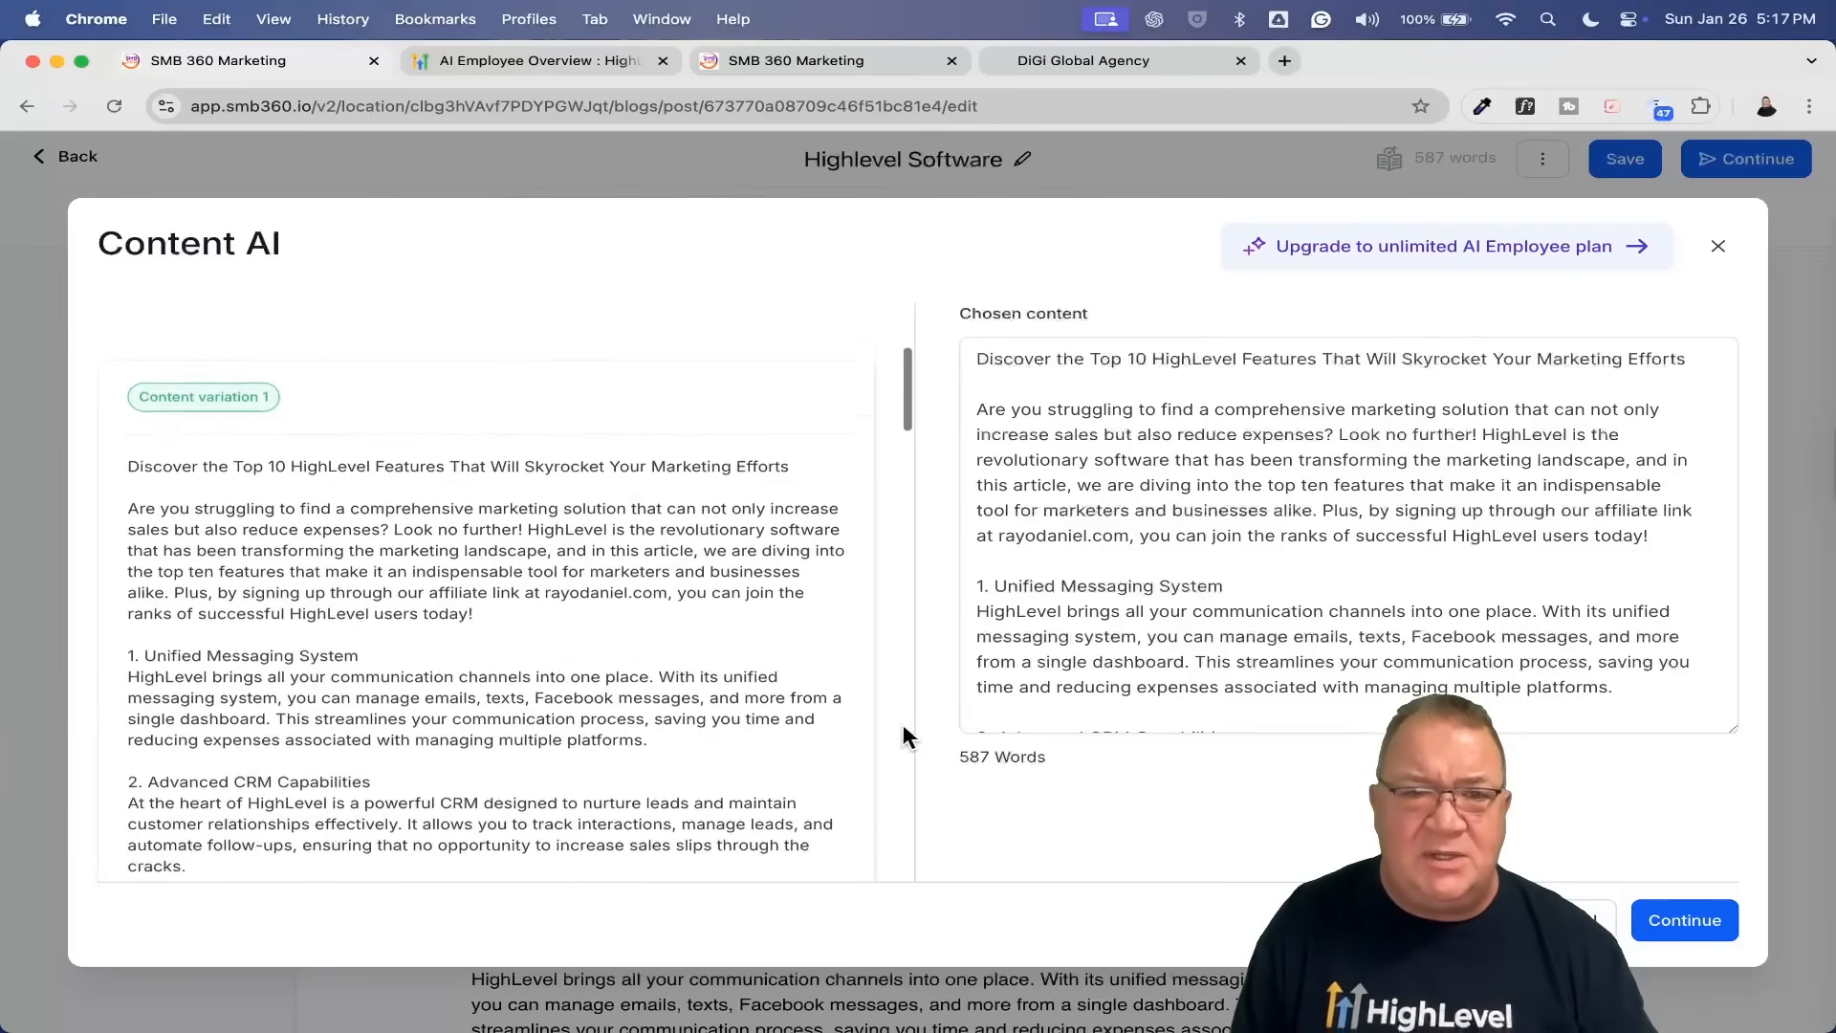
{"action": "scroll", "coordinate": [886, 794], "scroll_direction": "down", "scroll_amount": 15}
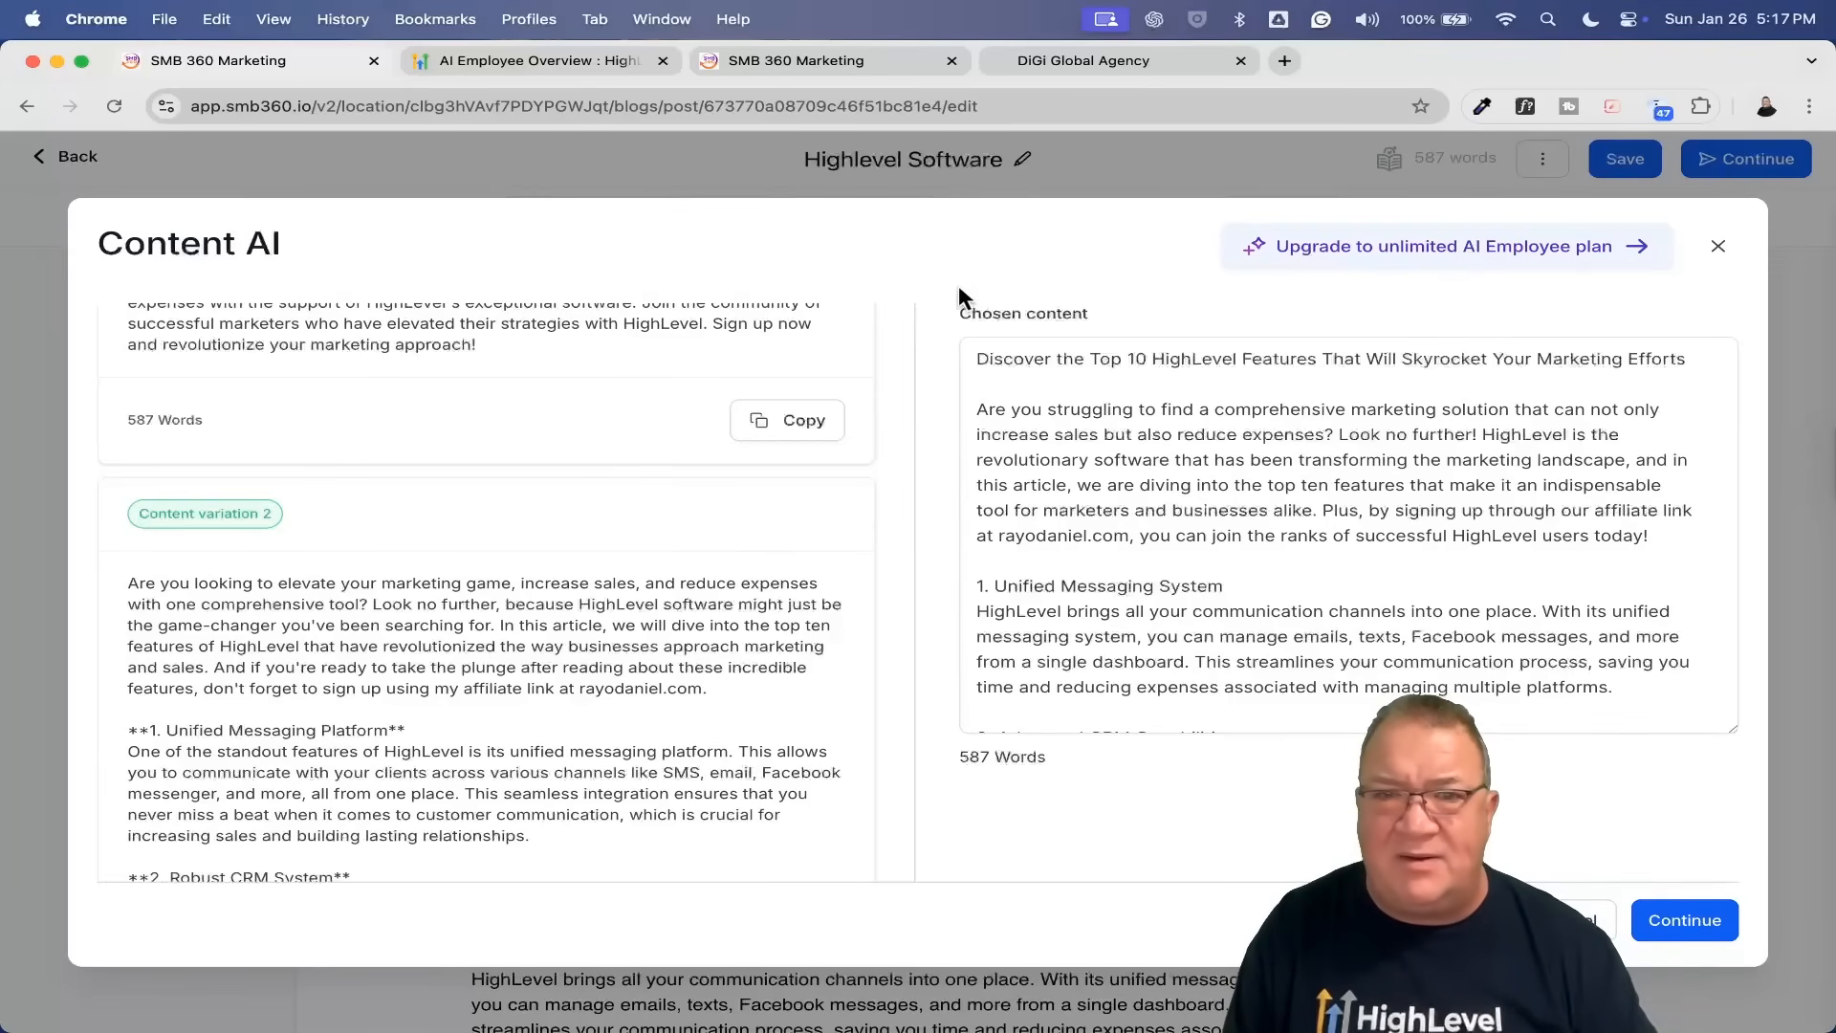
{"action": "scroll", "coordinate": [895, 384], "scroll_direction": "up", "scroll_amount": 15}
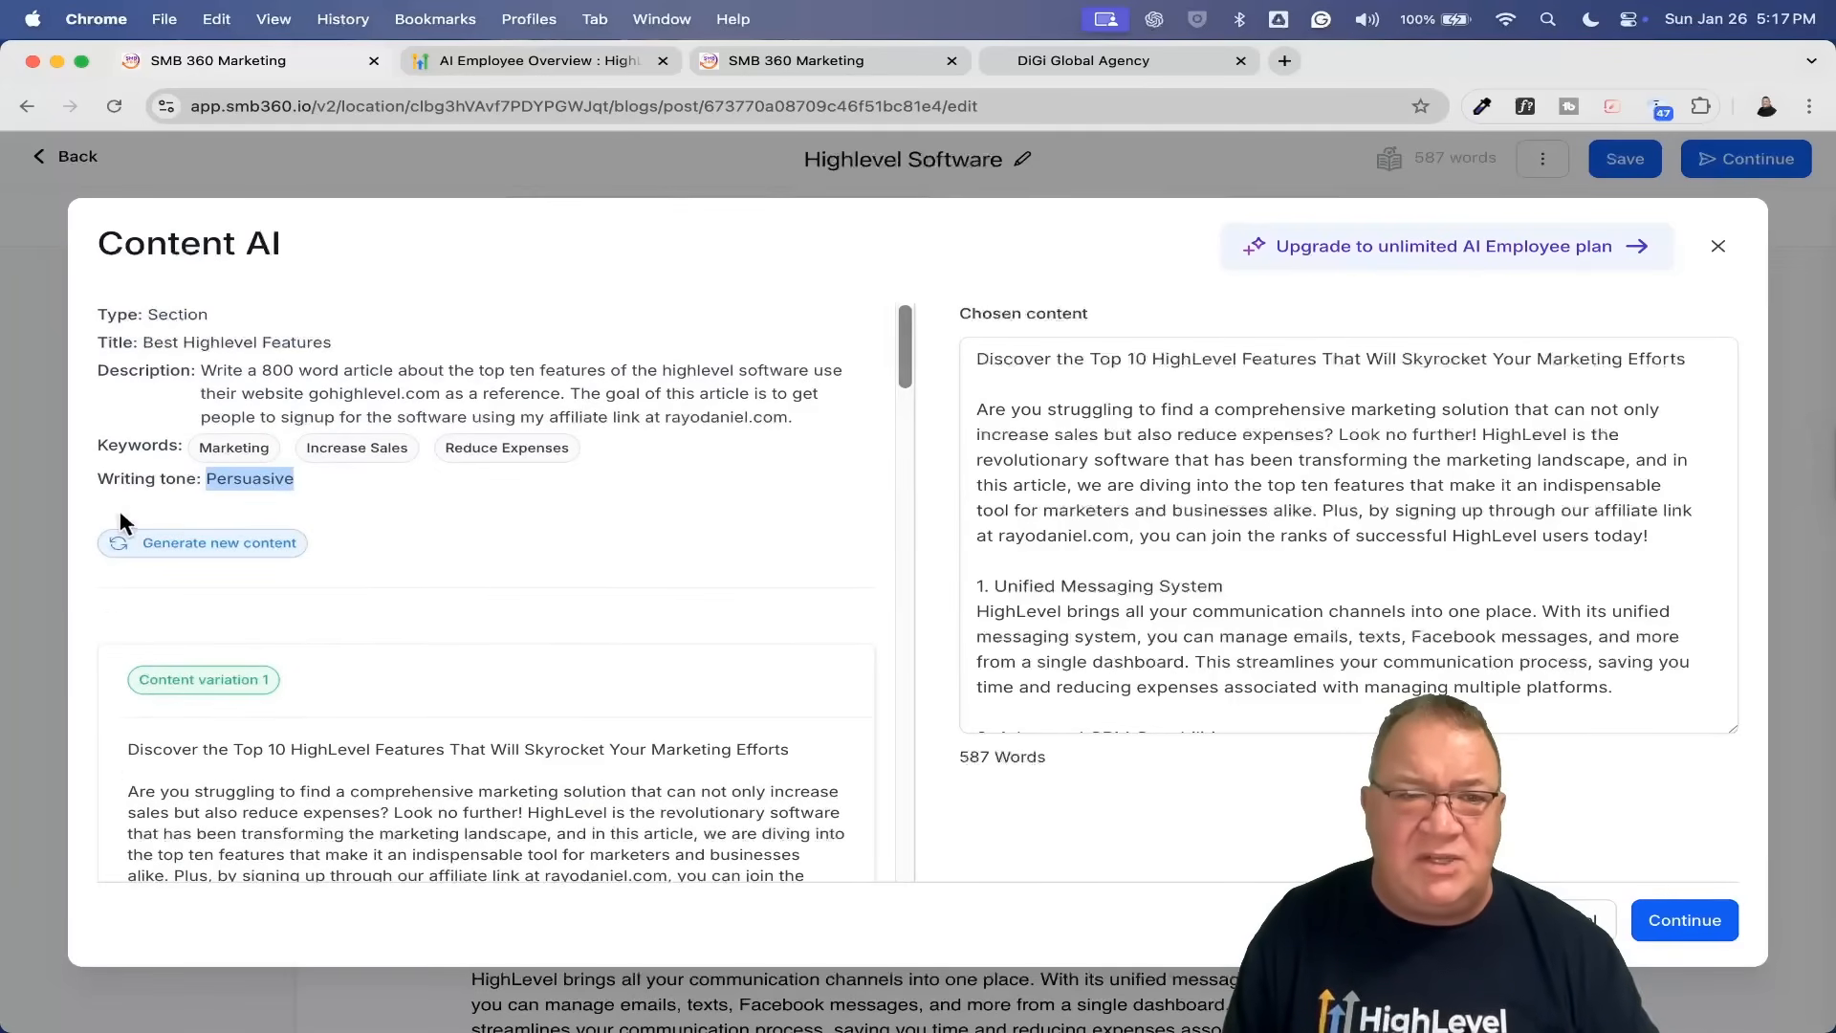
Step: Open the form for generating new content, review its writing tone, number of variations and content length options, and close it without generating
{"action": "left_click", "coordinate": [220, 547]}
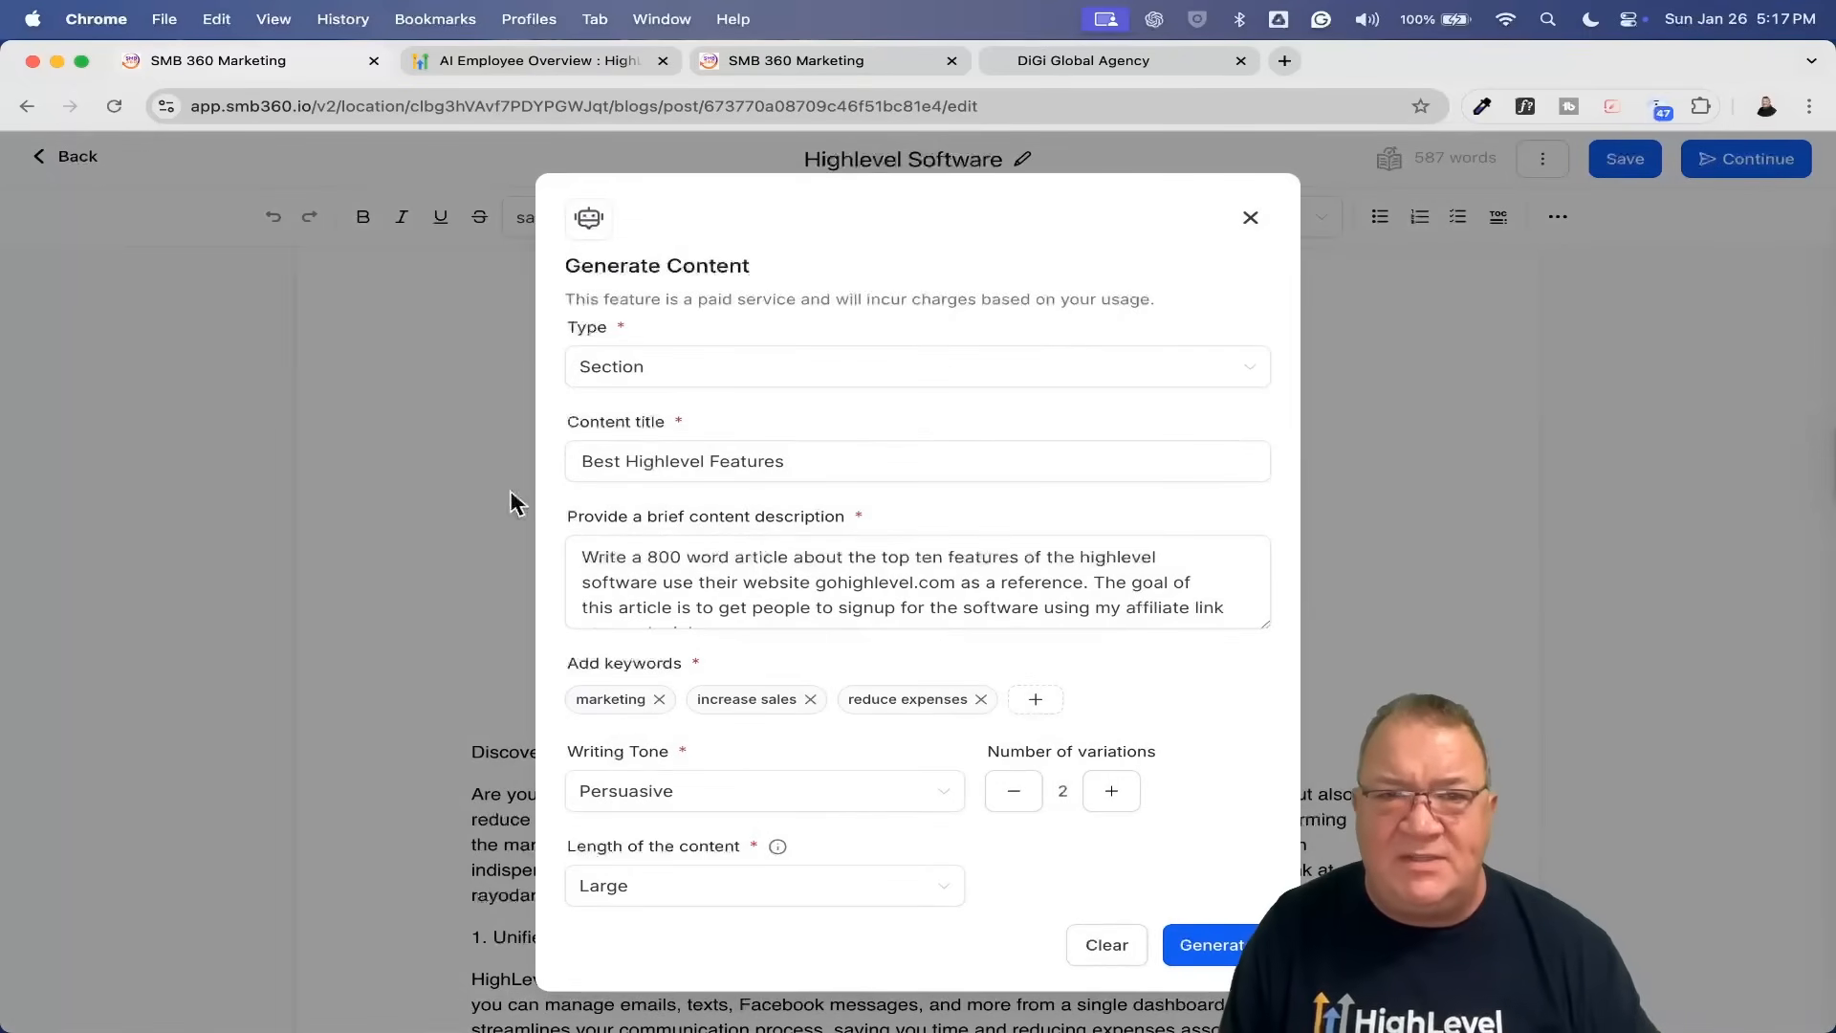
{"action": "left_click", "coordinate": [928, 571]}
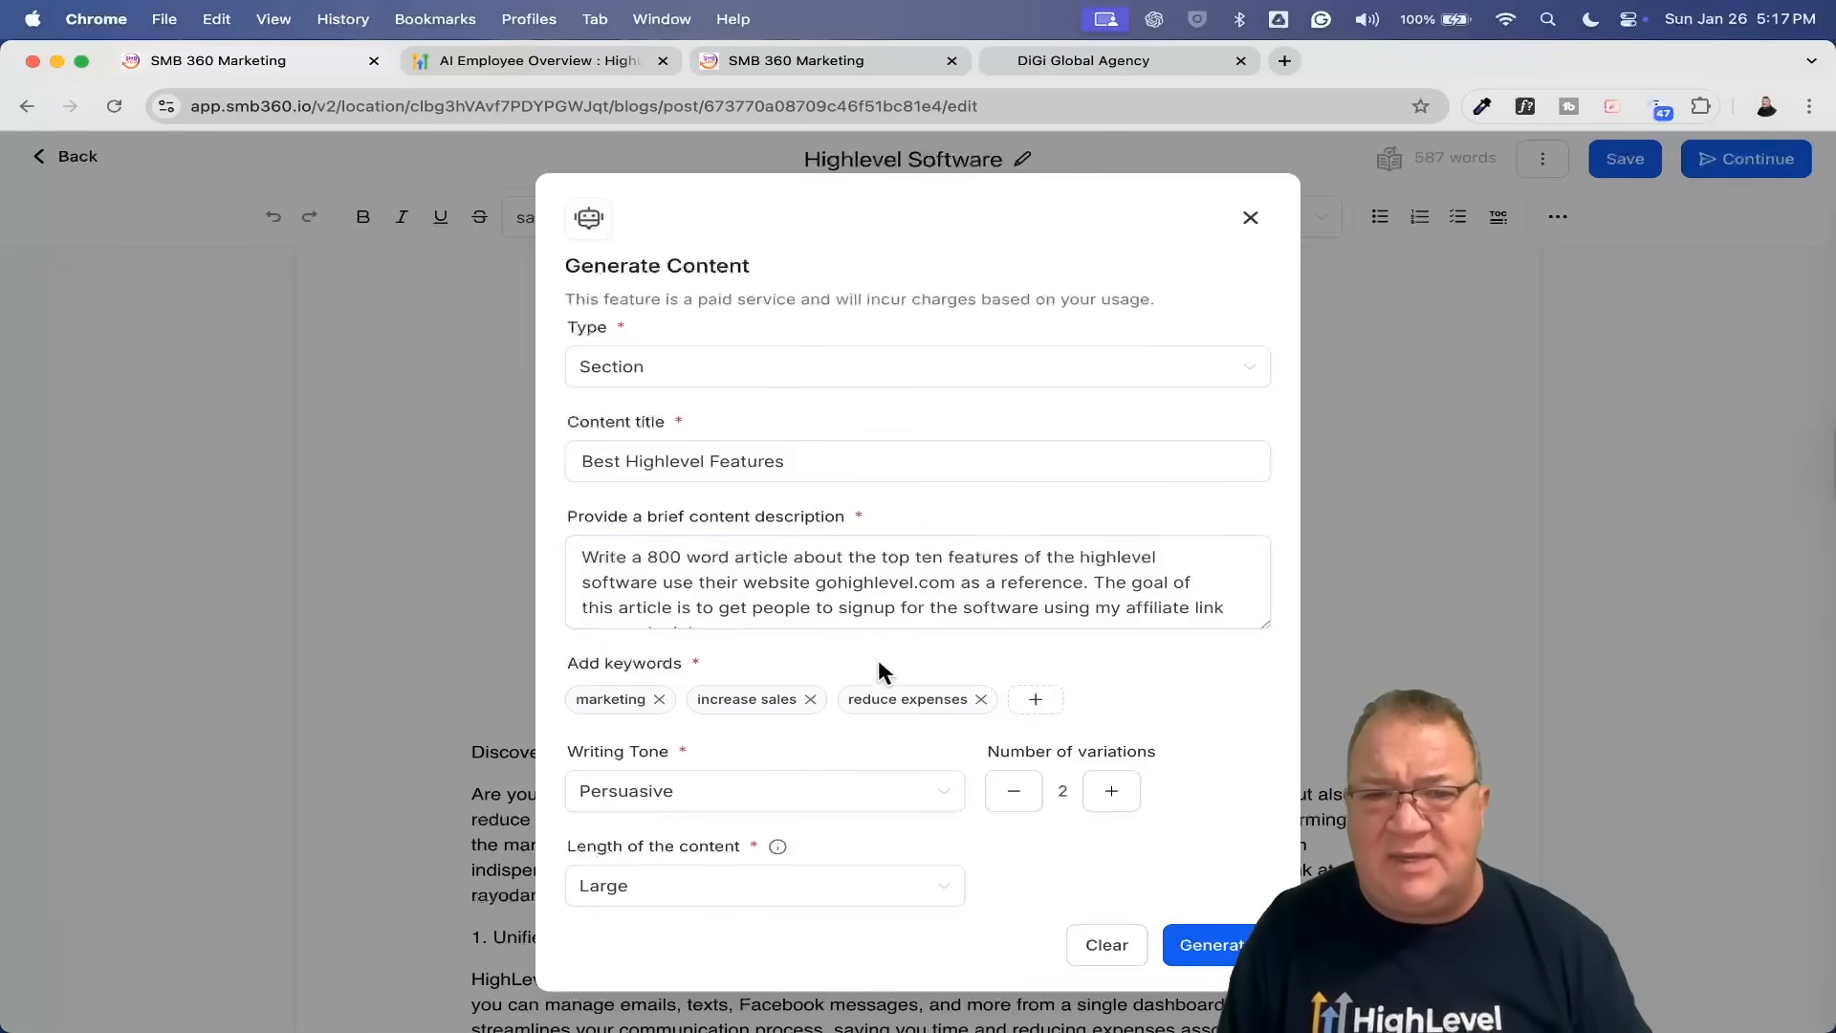
{"action": "left_click", "coordinate": [955, 794]}
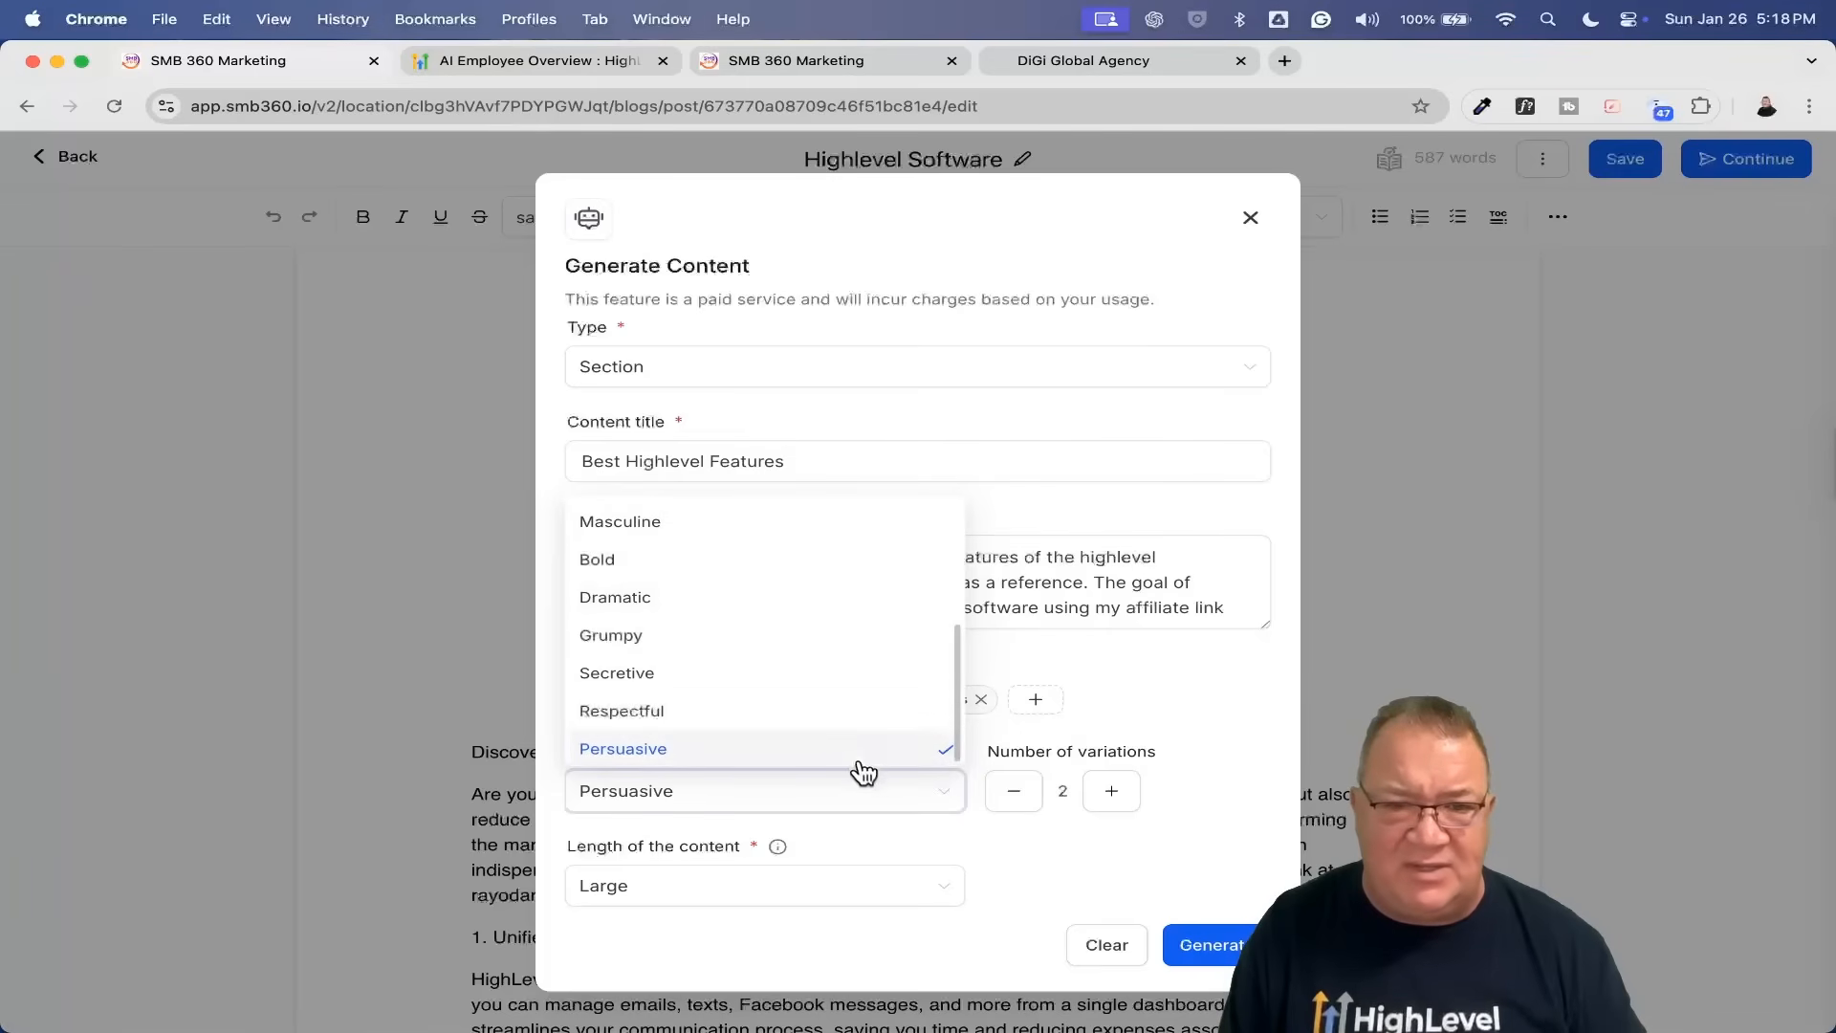
{"action": "left_click", "coordinate": [1114, 717]}
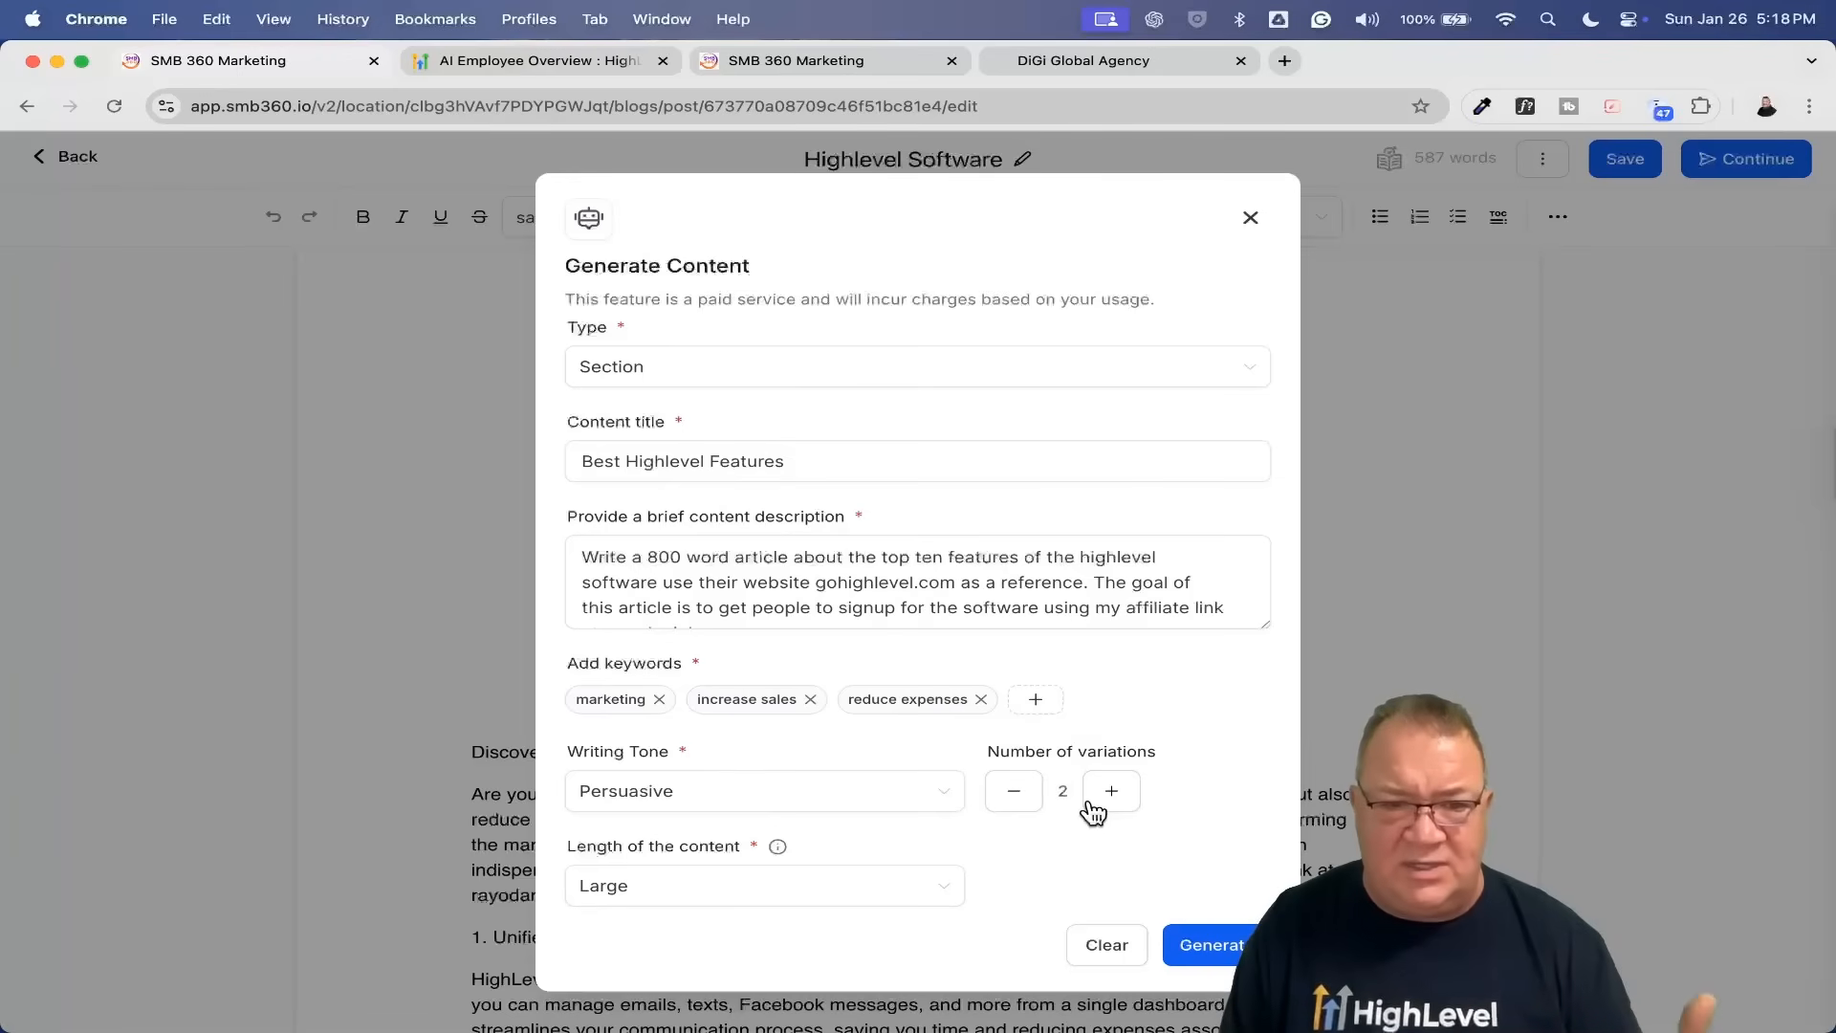
{"action": "left_click", "coordinate": [728, 894]}
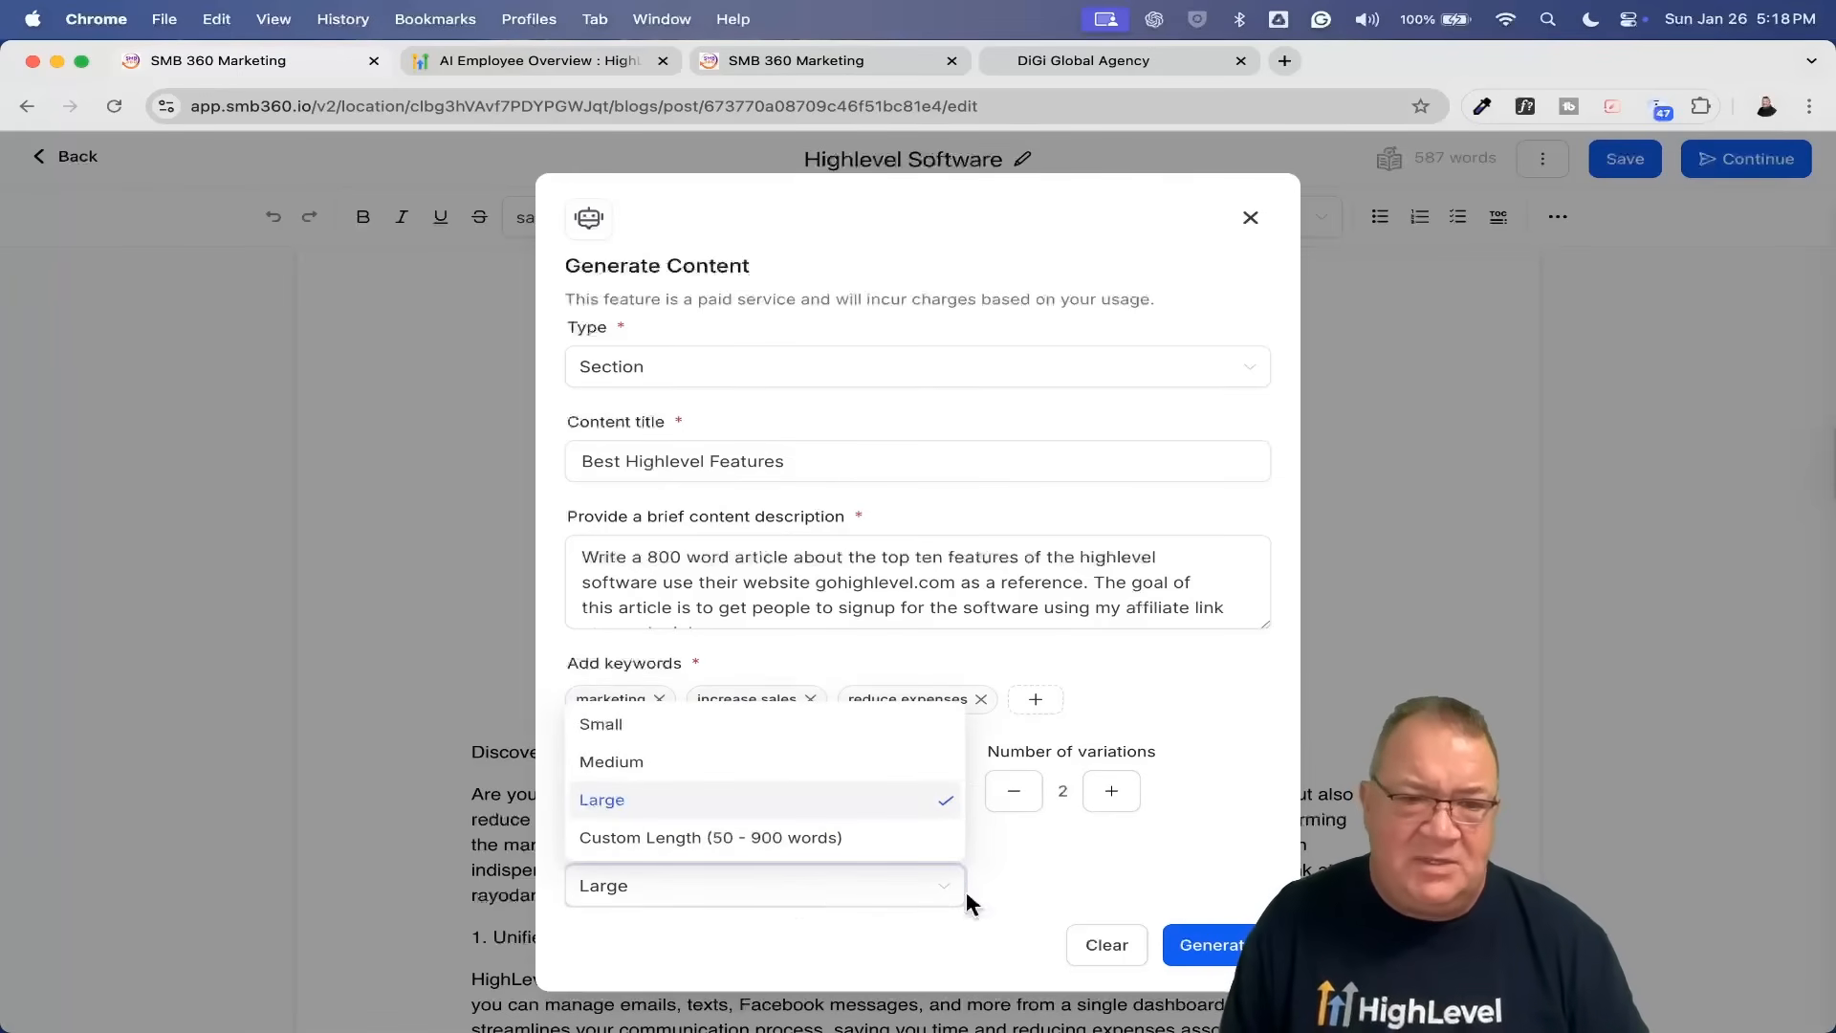
{"action": "left_click", "coordinate": [1105, 896]}
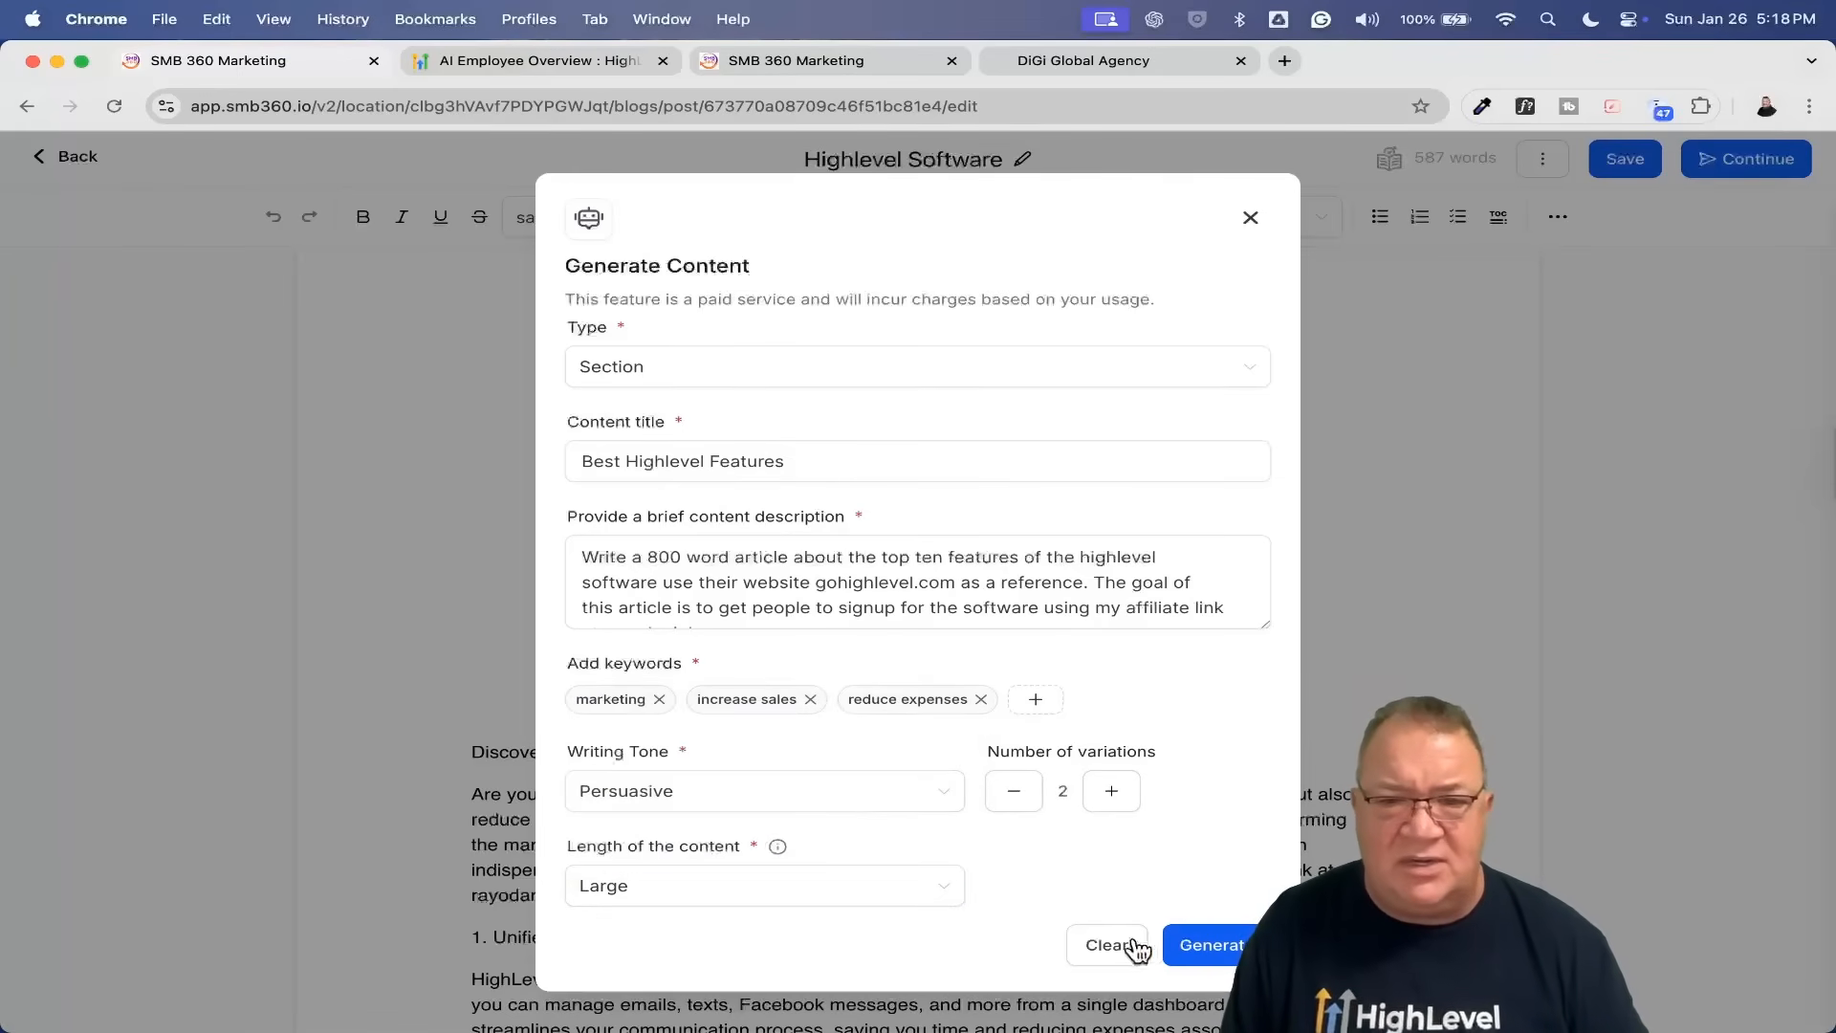
{"action": "left_click", "coordinate": [1251, 218]}
Step: Look through the generated article in the Highlevel Software post and select the puppy image above it
{"action": "scroll", "coordinate": [758, 478], "scroll_direction": "down", "scroll_amount": 5}
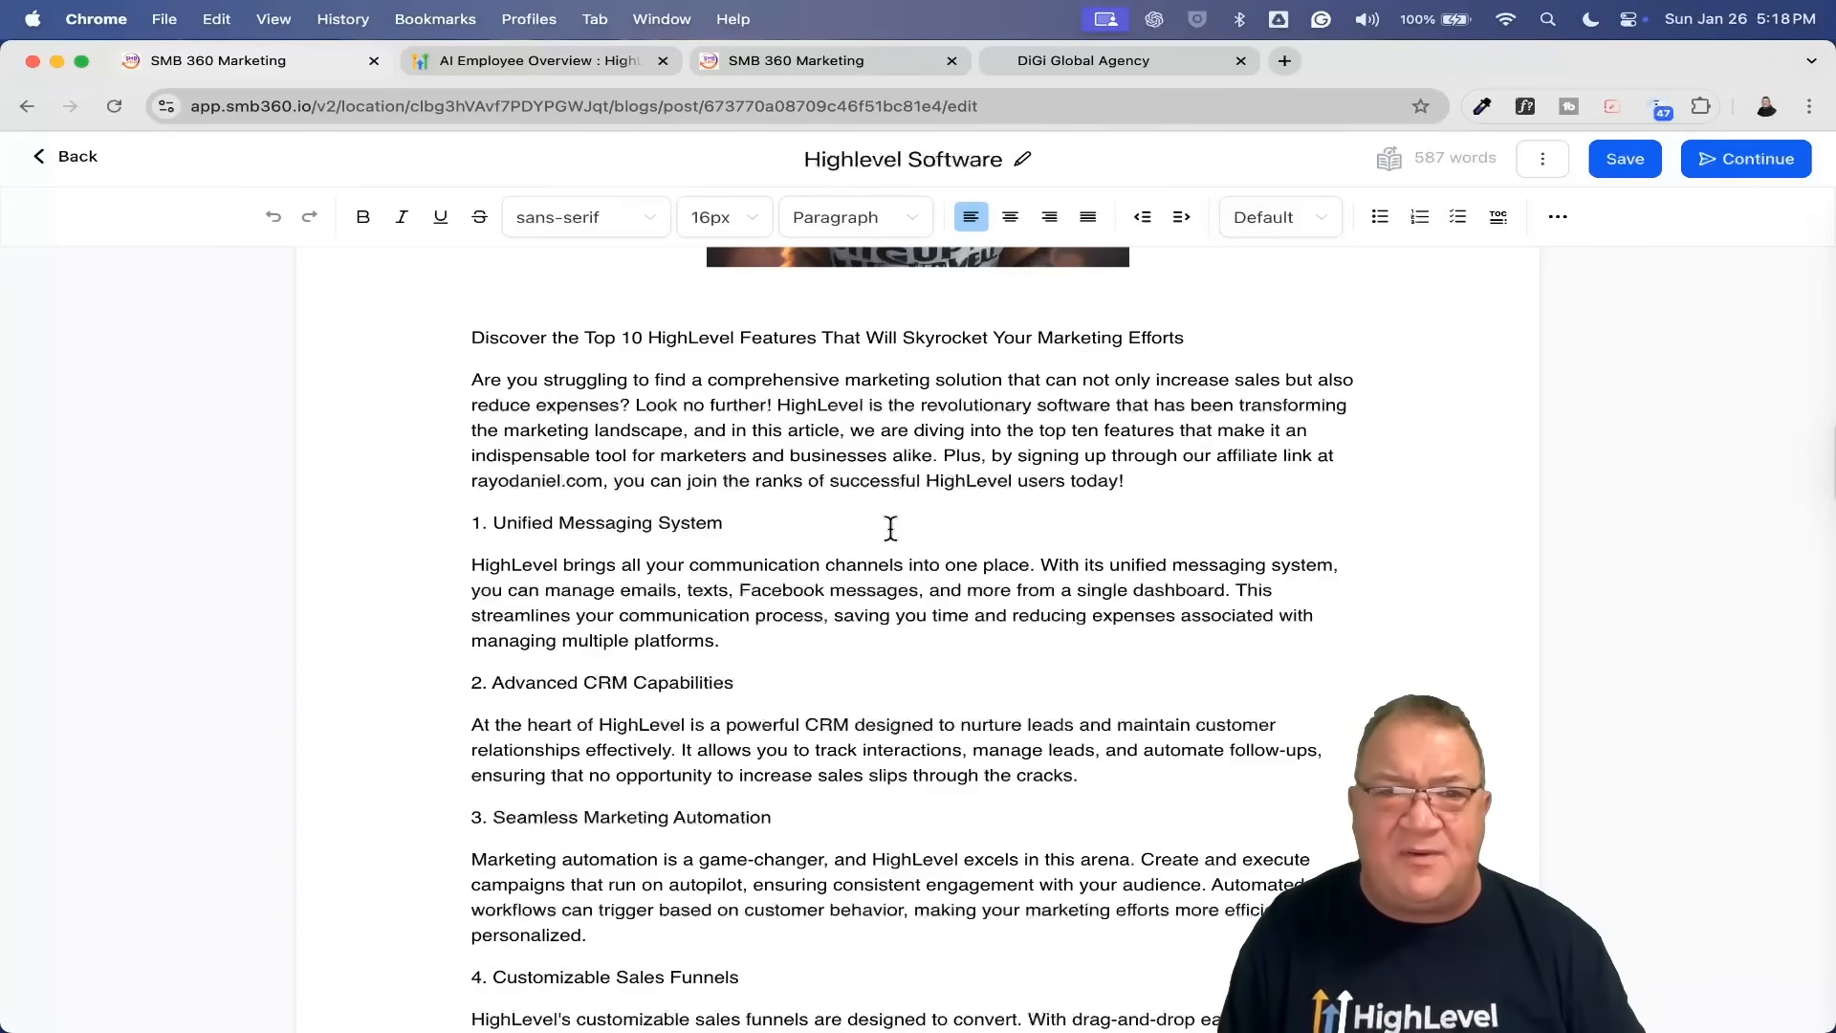
{"action": "left_click_drag", "start_coordinate": [473, 336], "coordinate": [886, 246]}
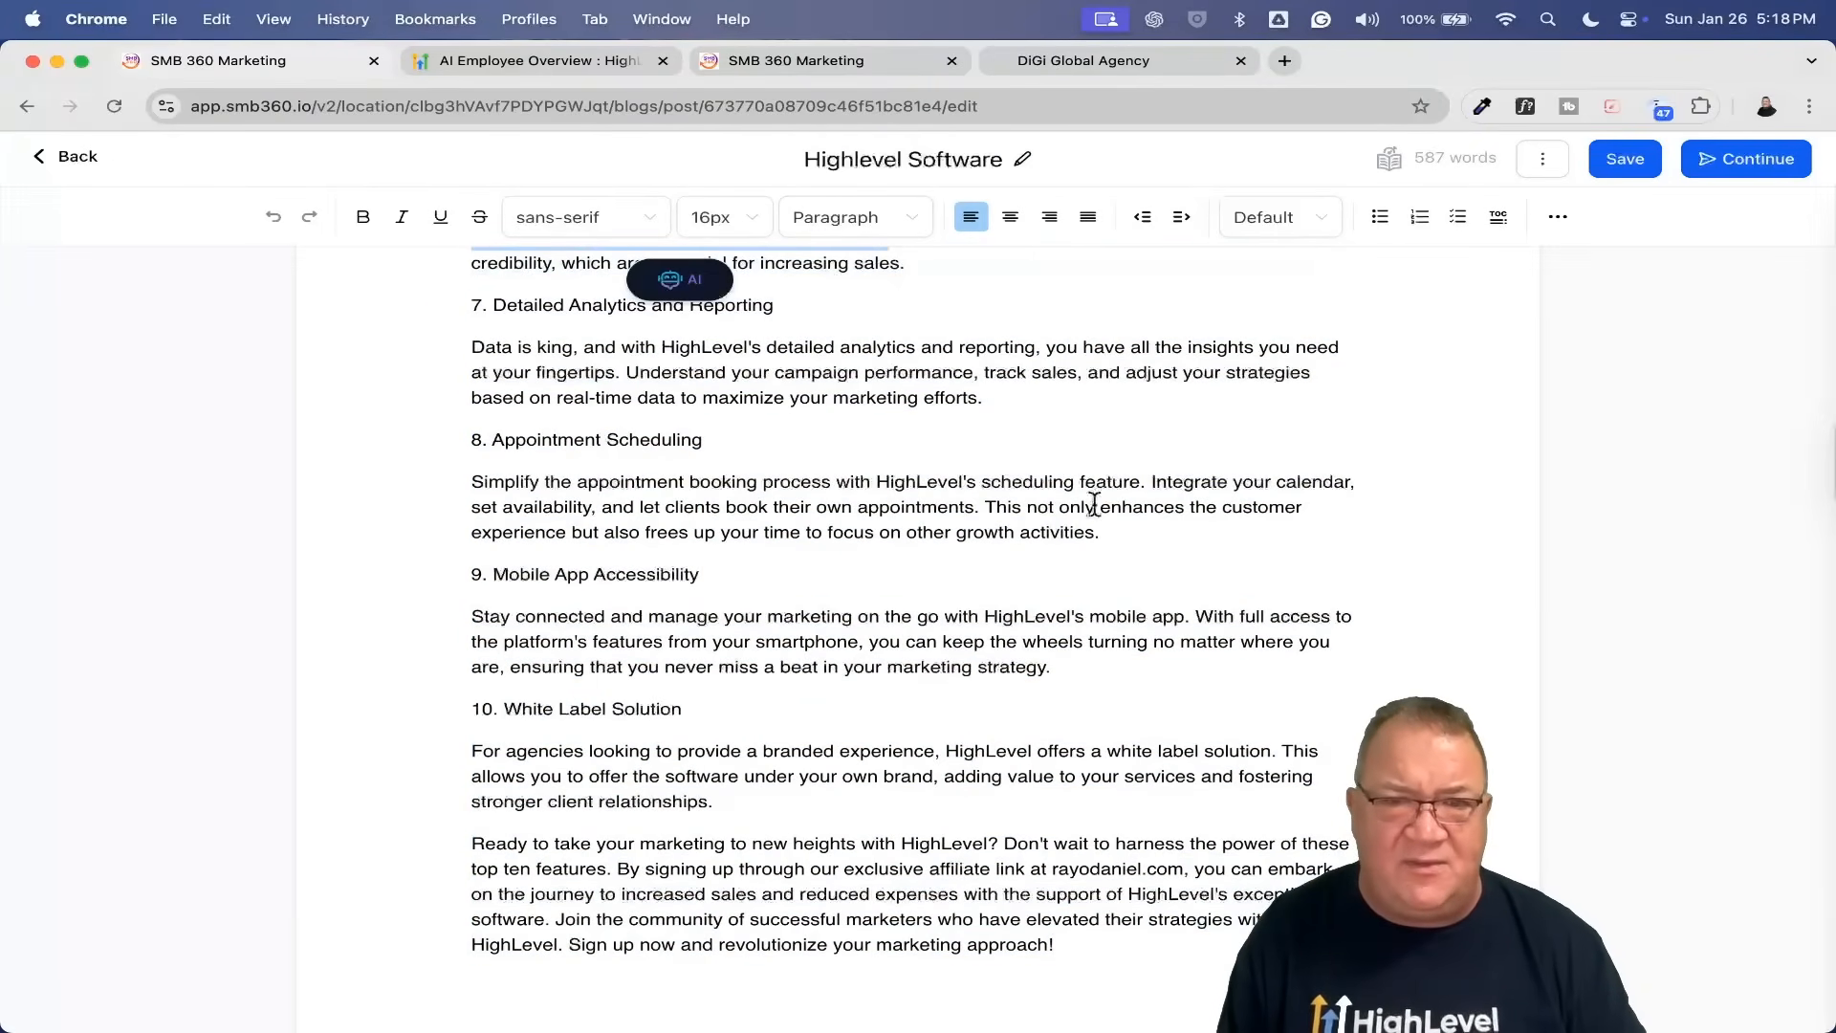
{"action": "scroll", "coordinate": [1099, 514], "scroll_direction": "up", "scroll_amount": 12}
{"action": "scroll", "coordinate": [1099, 514], "scroll_direction": "up", "scroll_amount": 5}
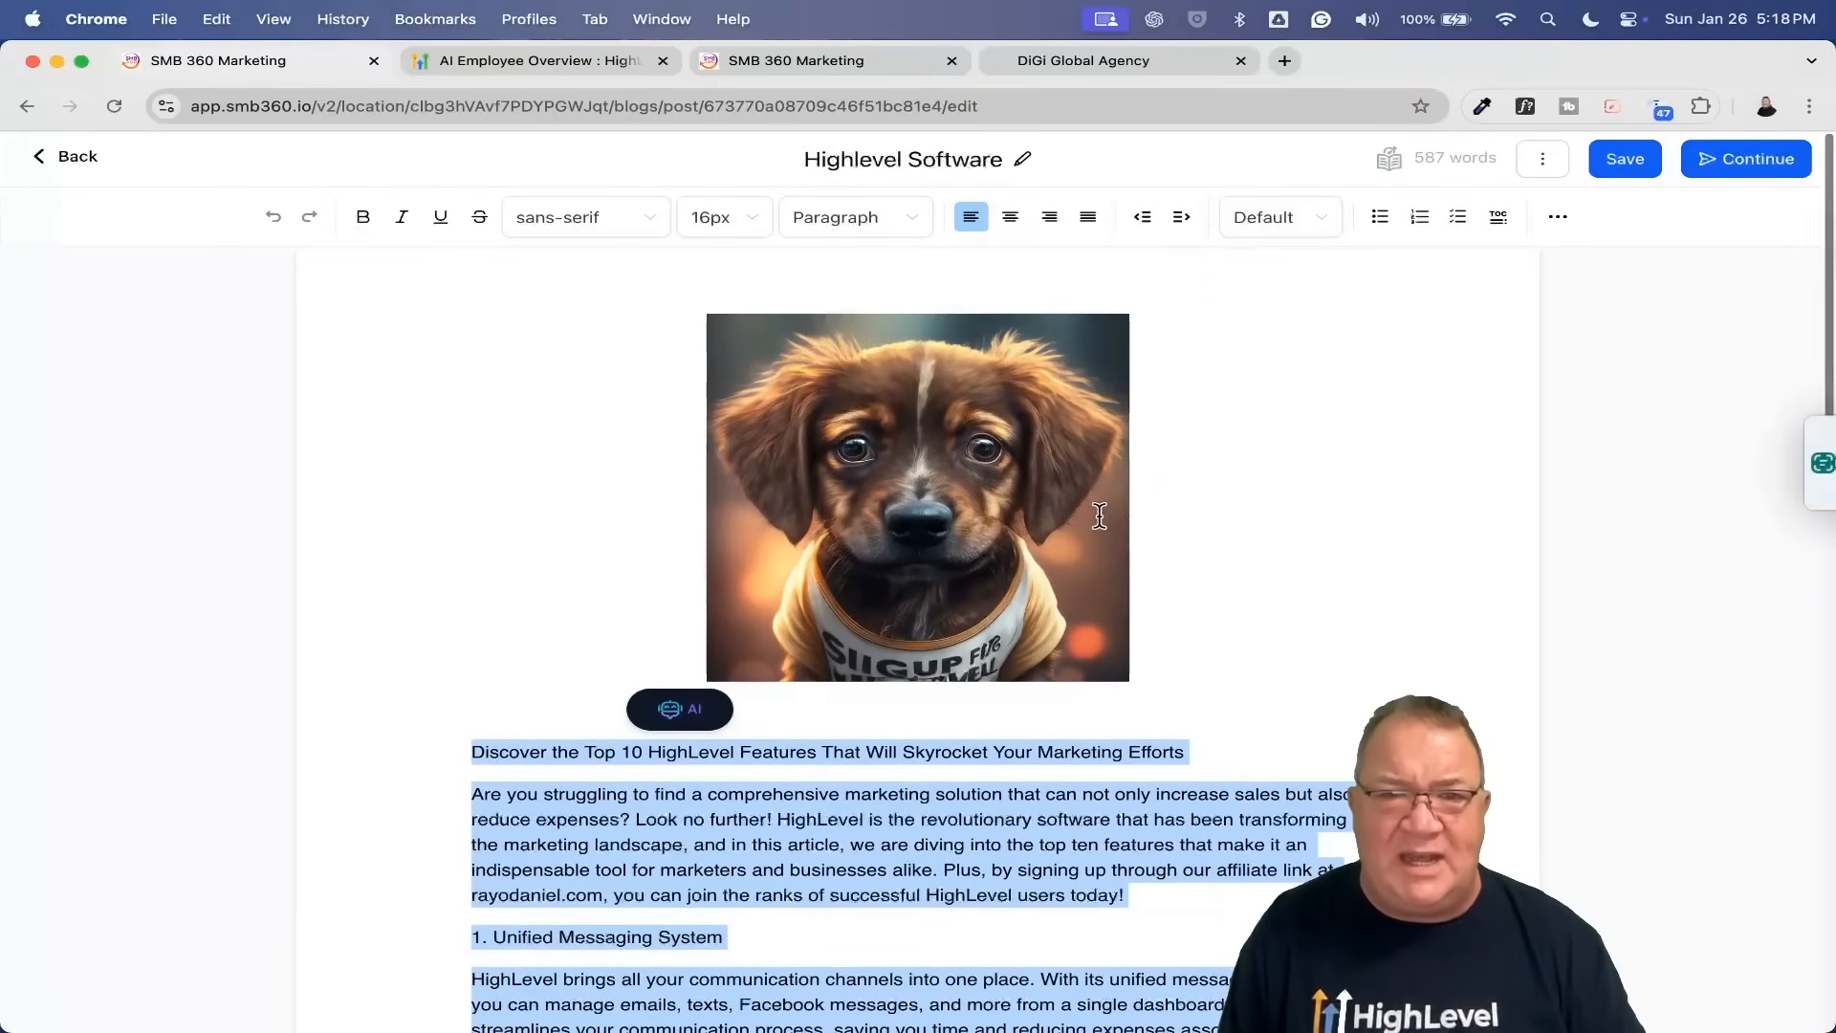
{"action": "left_click", "coordinate": [878, 490]}
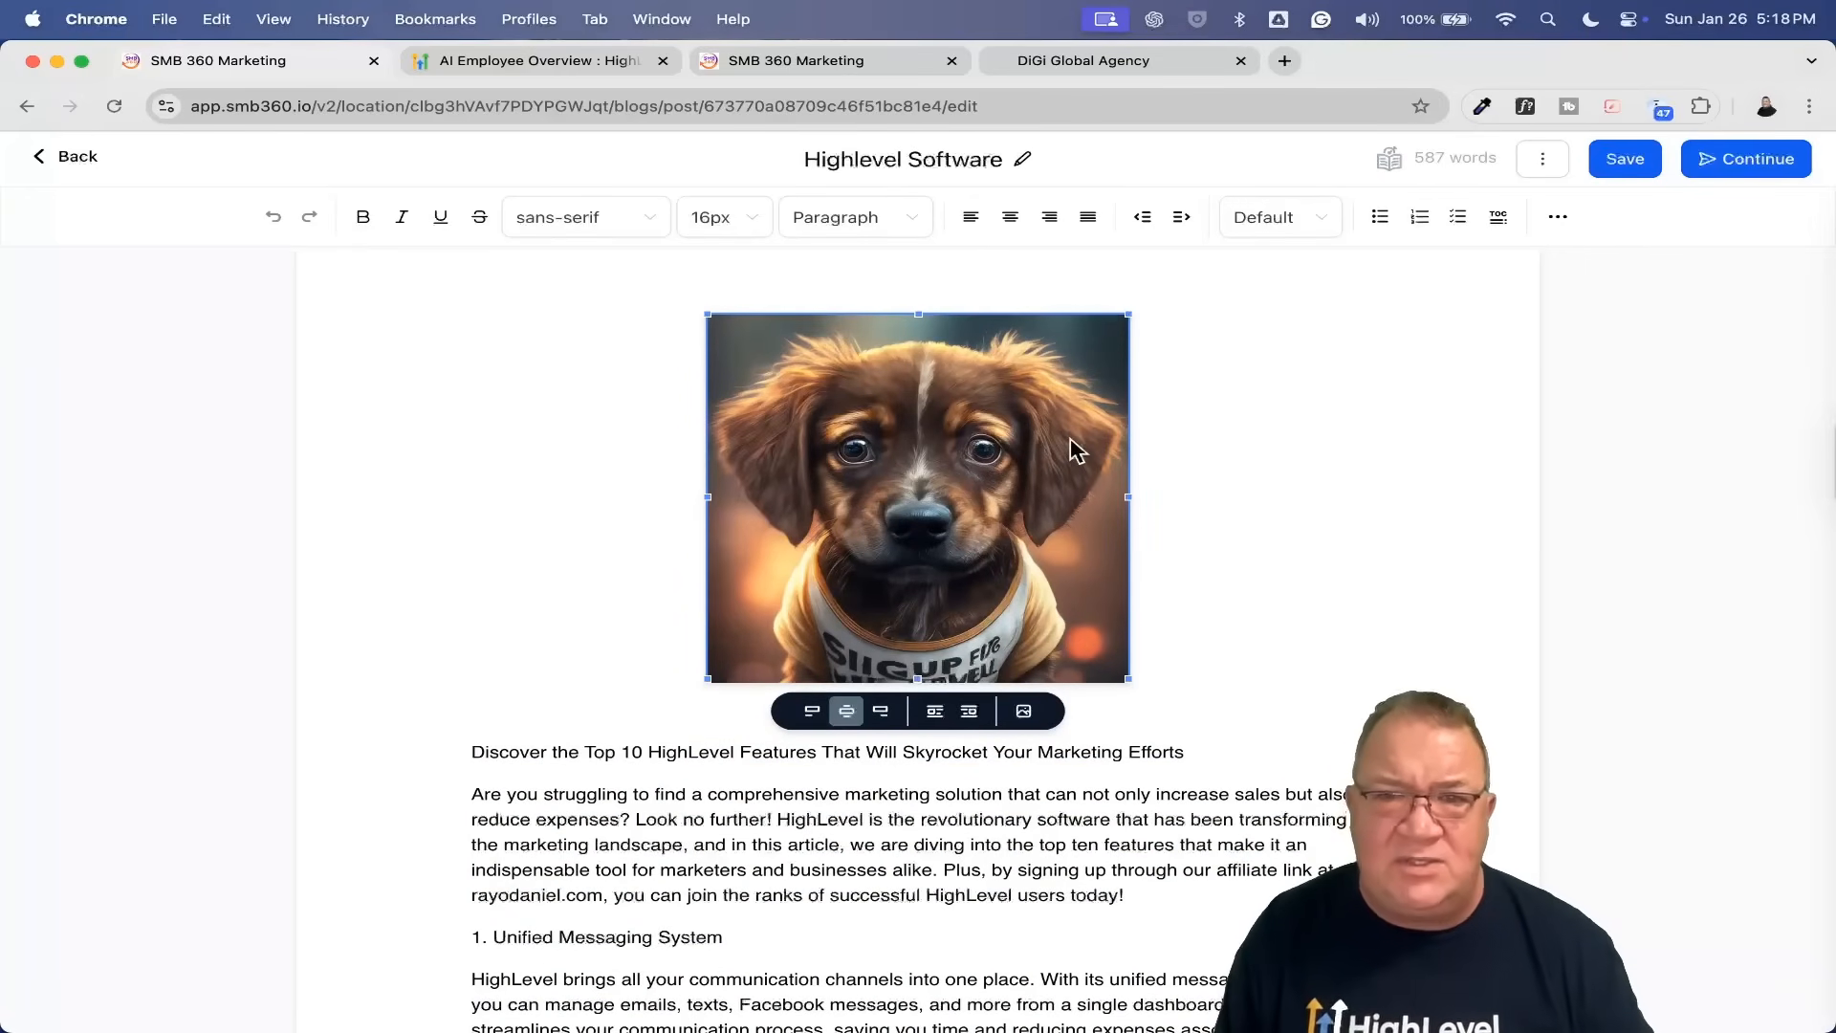
Step: Open Image AI from the post's image settings, review the puppy image's description, Dreamlike style and variations, and leave the post
{"action": "left_click", "coordinate": [1557, 243]}
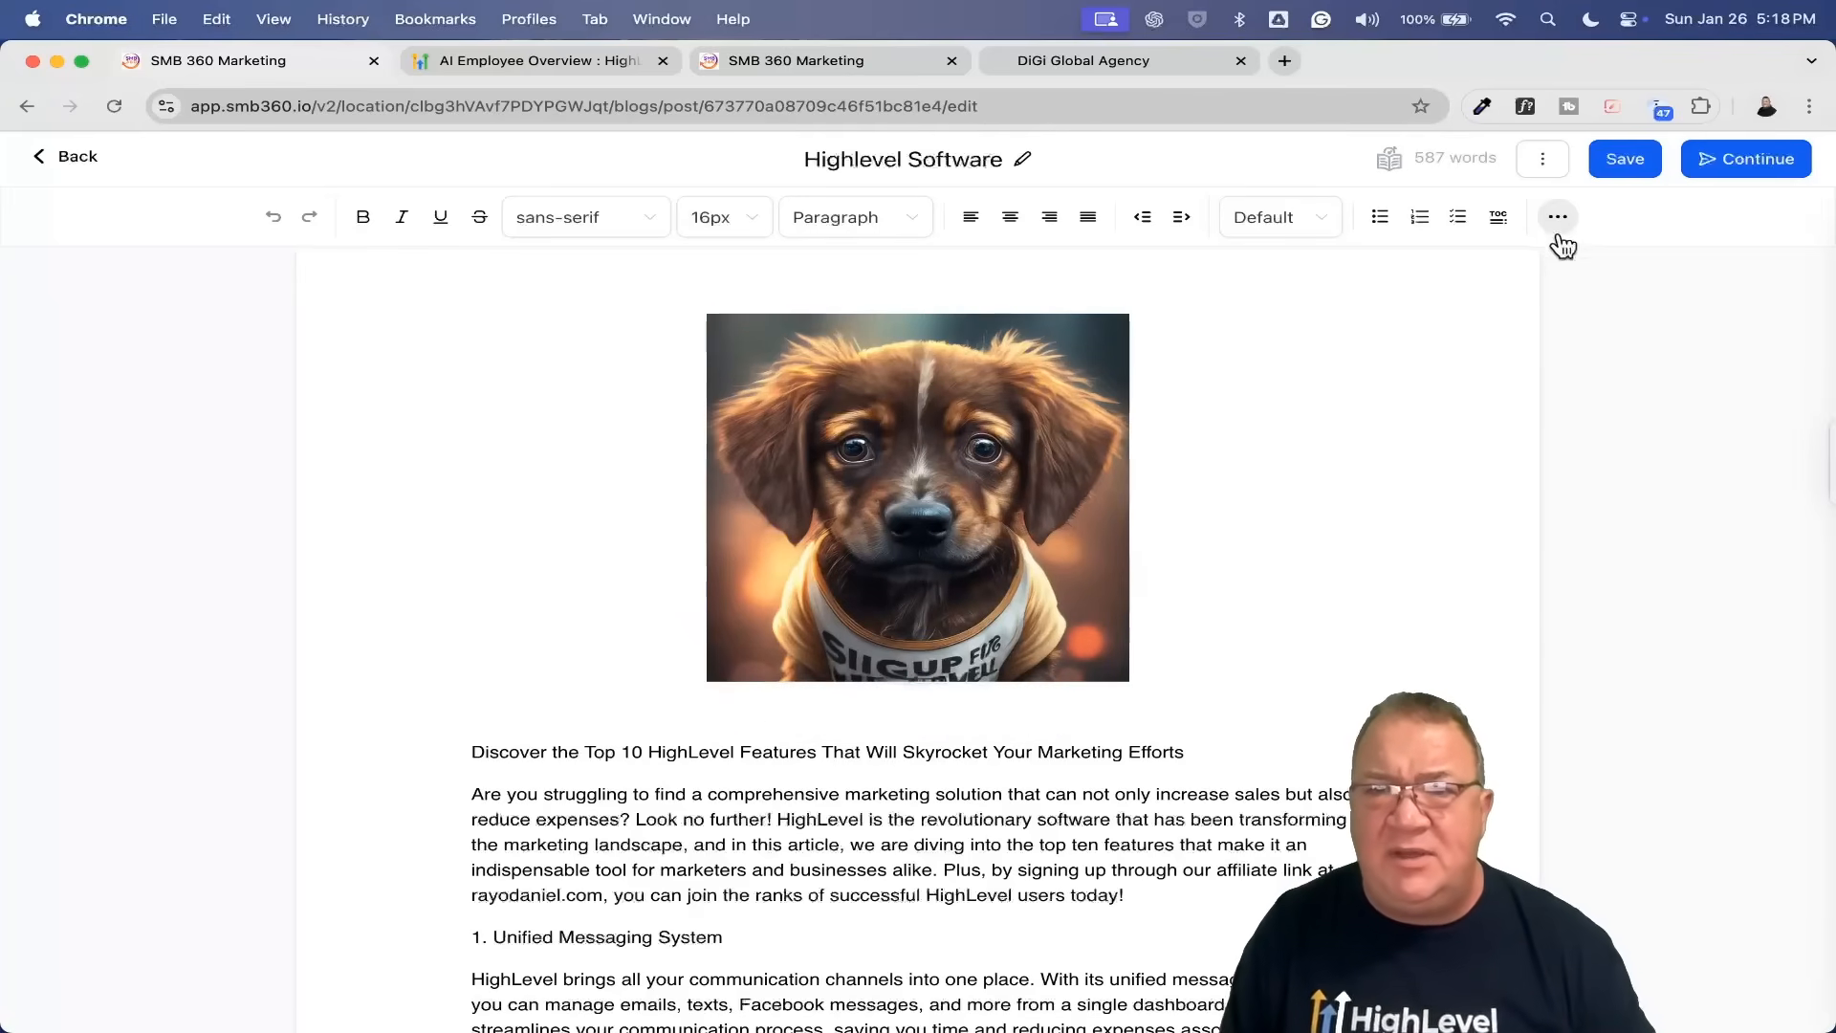
{"action": "left_click", "coordinate": [1558, 222]}
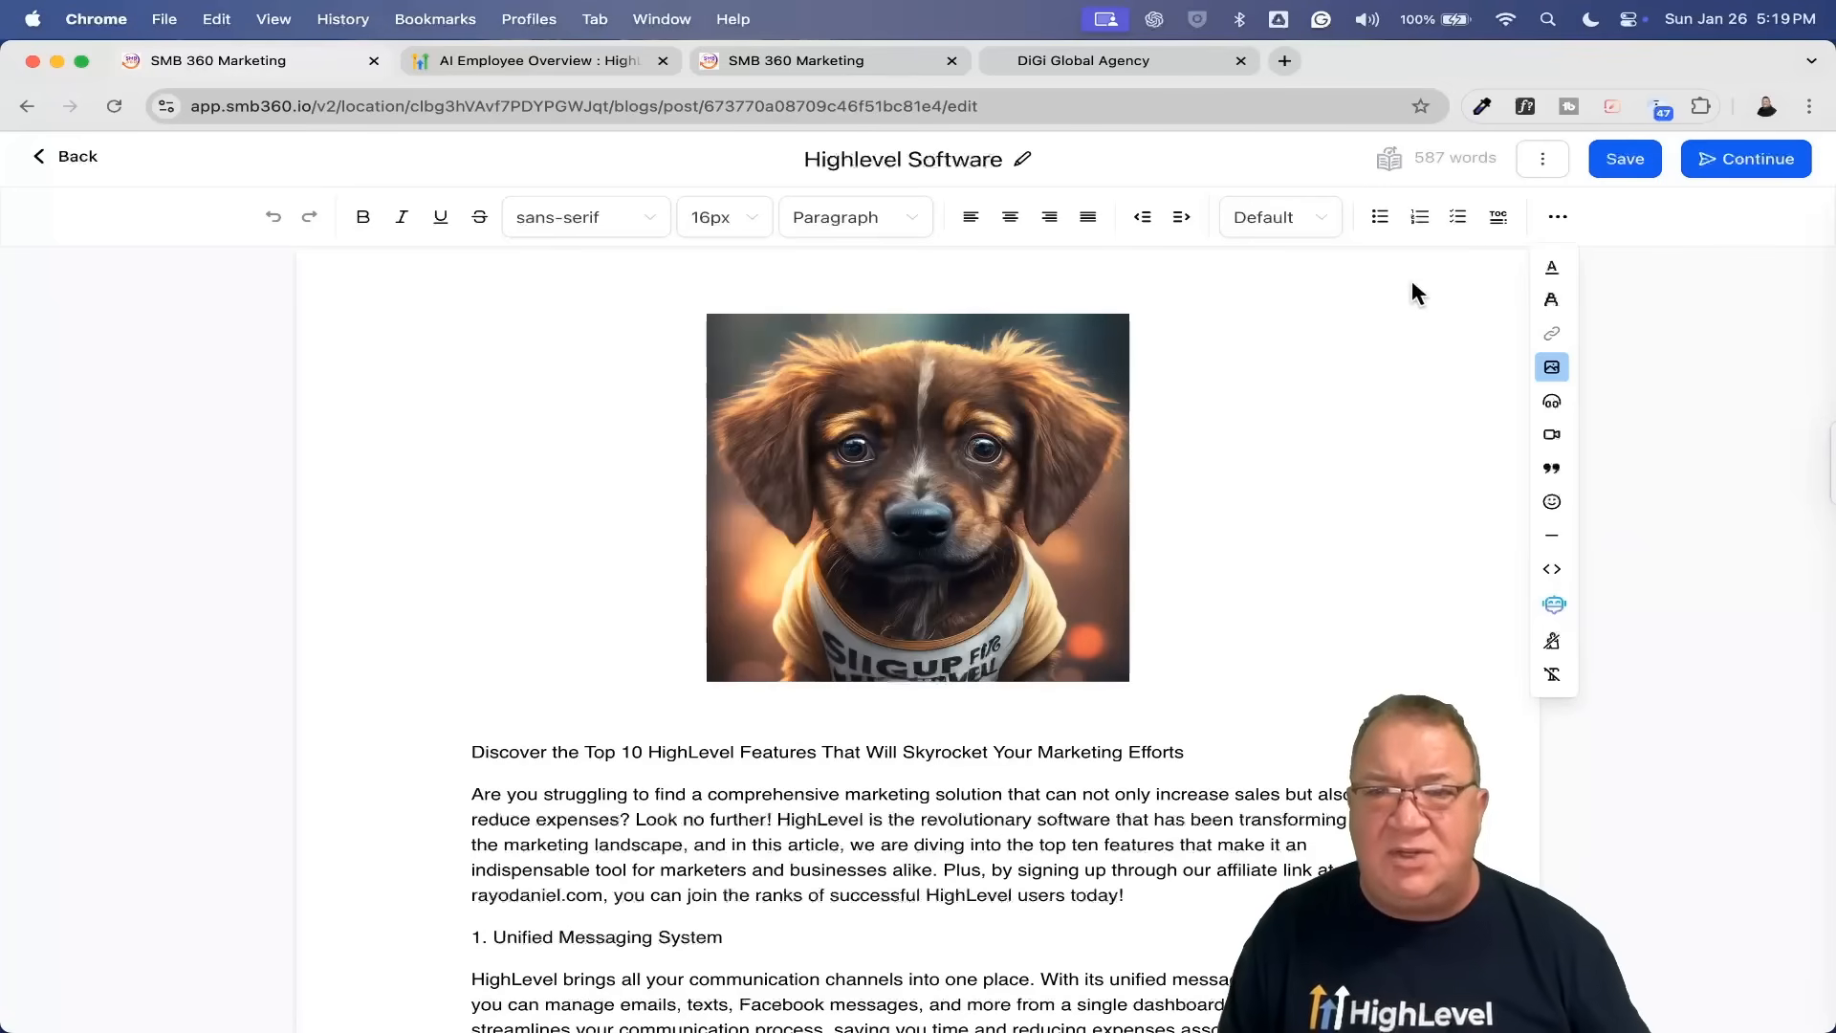
{"action": "left_click", "coordinate": [1552, 369]}
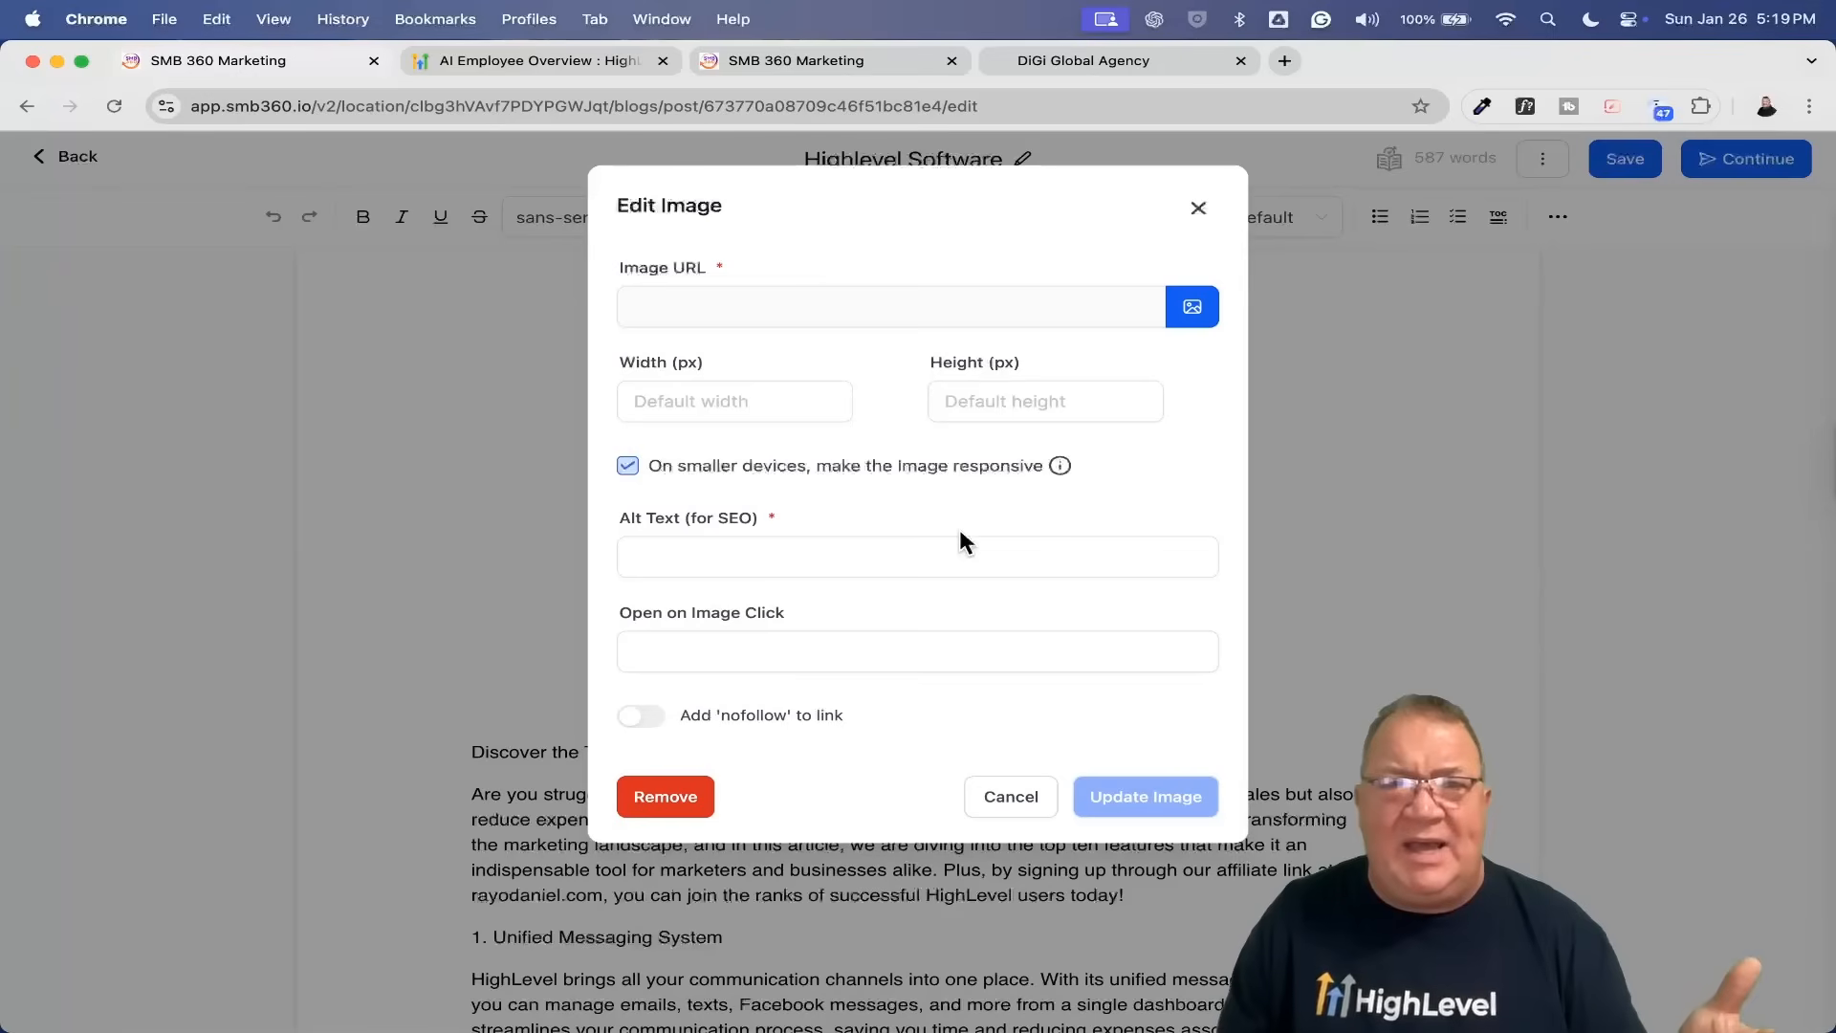
{"action": "left_click", "coordinate": [1198, 318]}
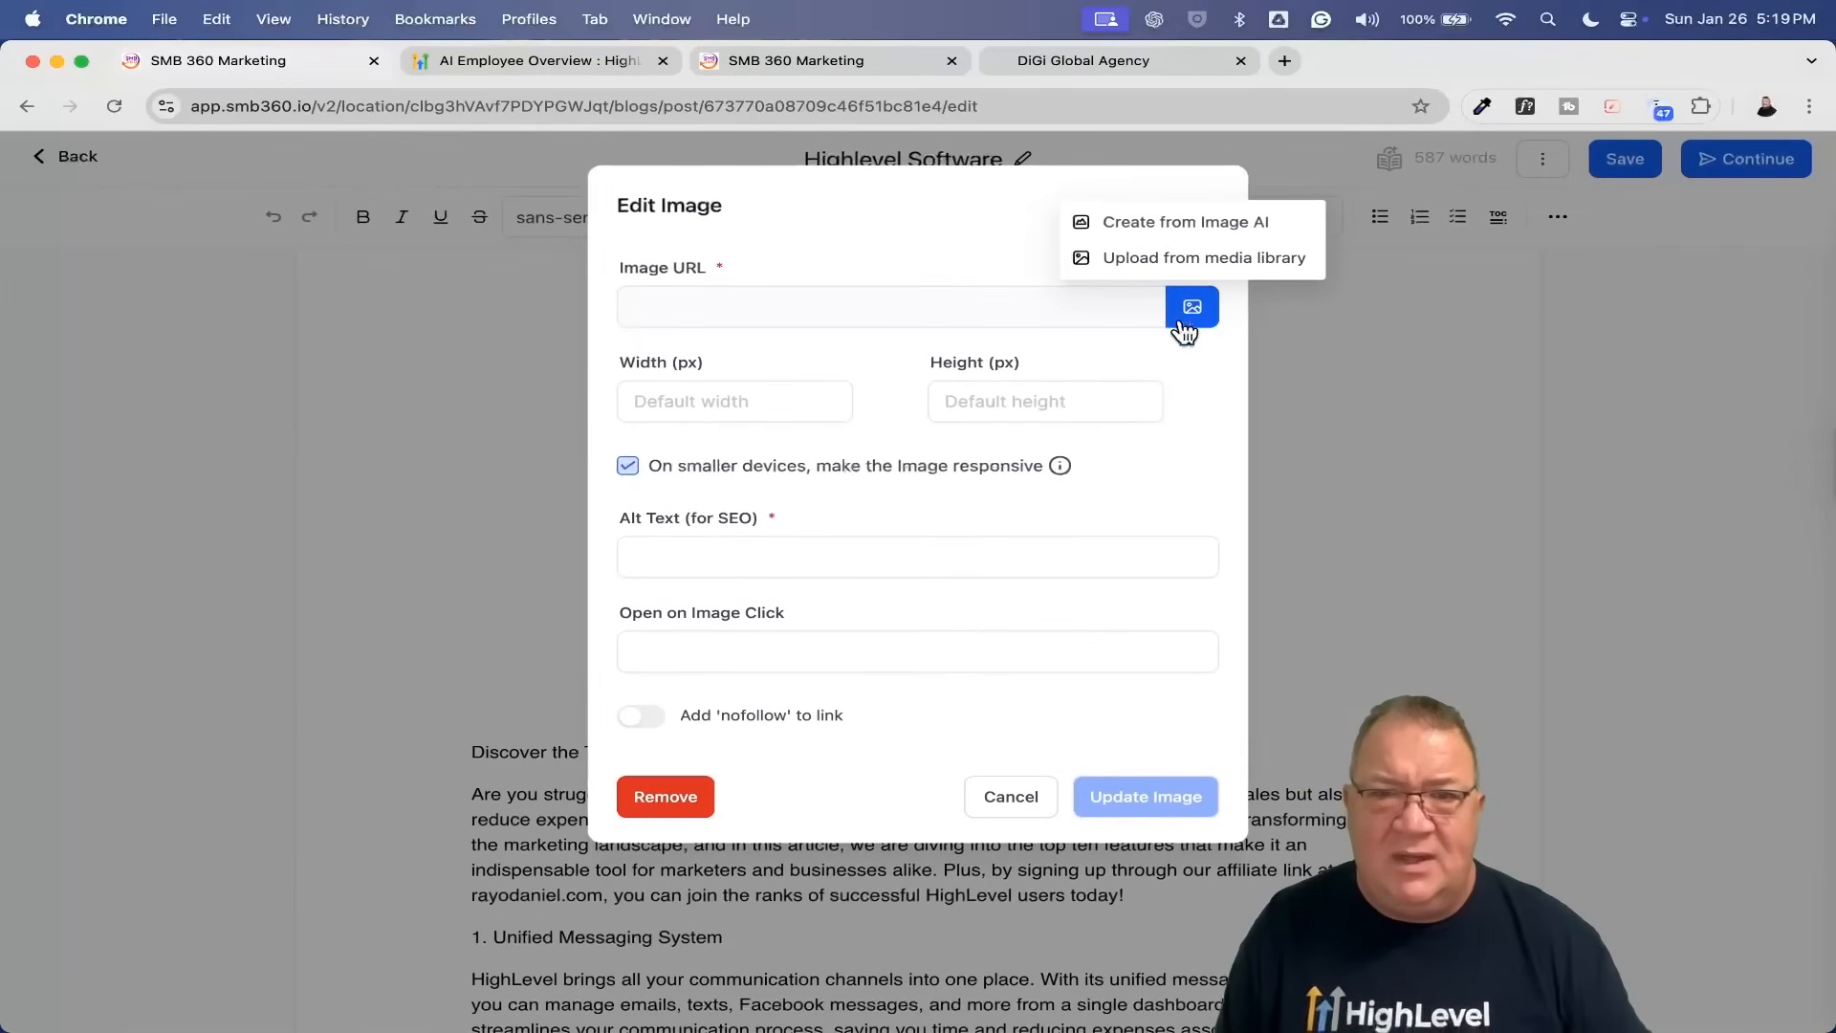
{"action": "left_click", "coordinate": [1165, 220]}
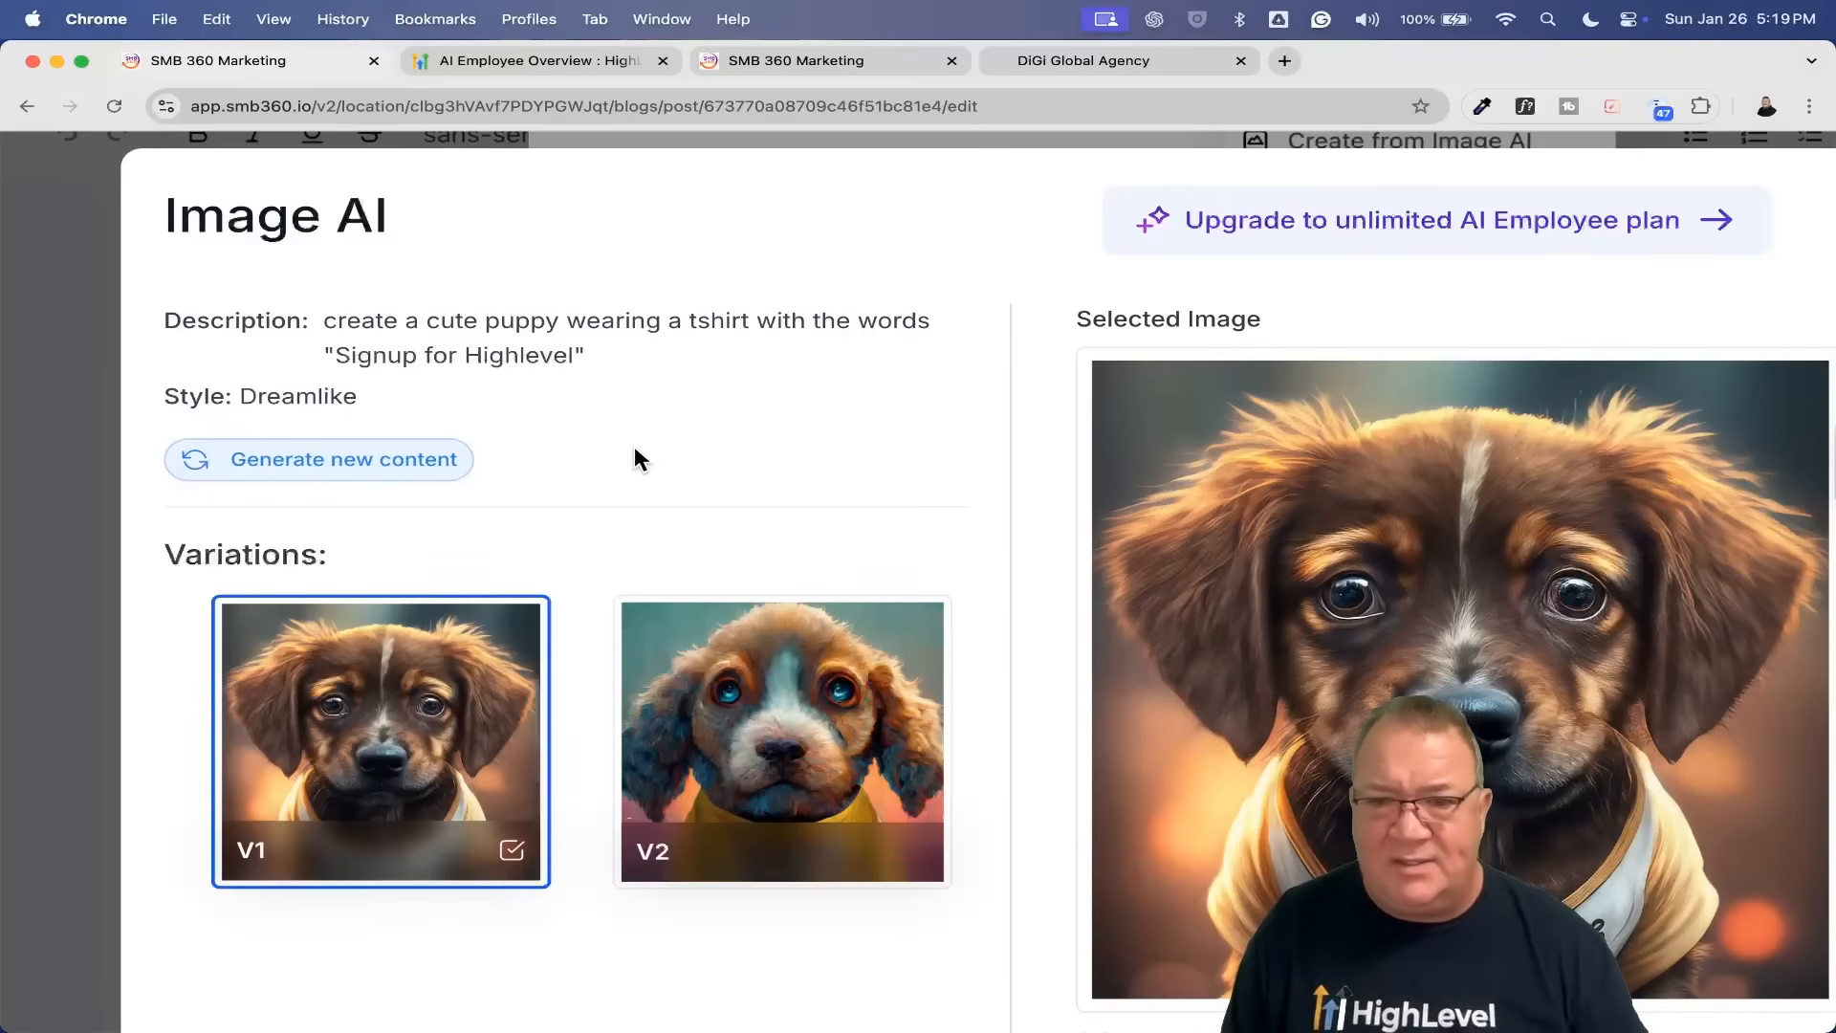
{"action": "scroll", "coordinate": [634, 446], "scroll_direction": "right", "scroll_amount": 2}
{"action": "scroll", "coordinate": [634, 446], "scroll_direction": "down", "scroll_amount": 2}
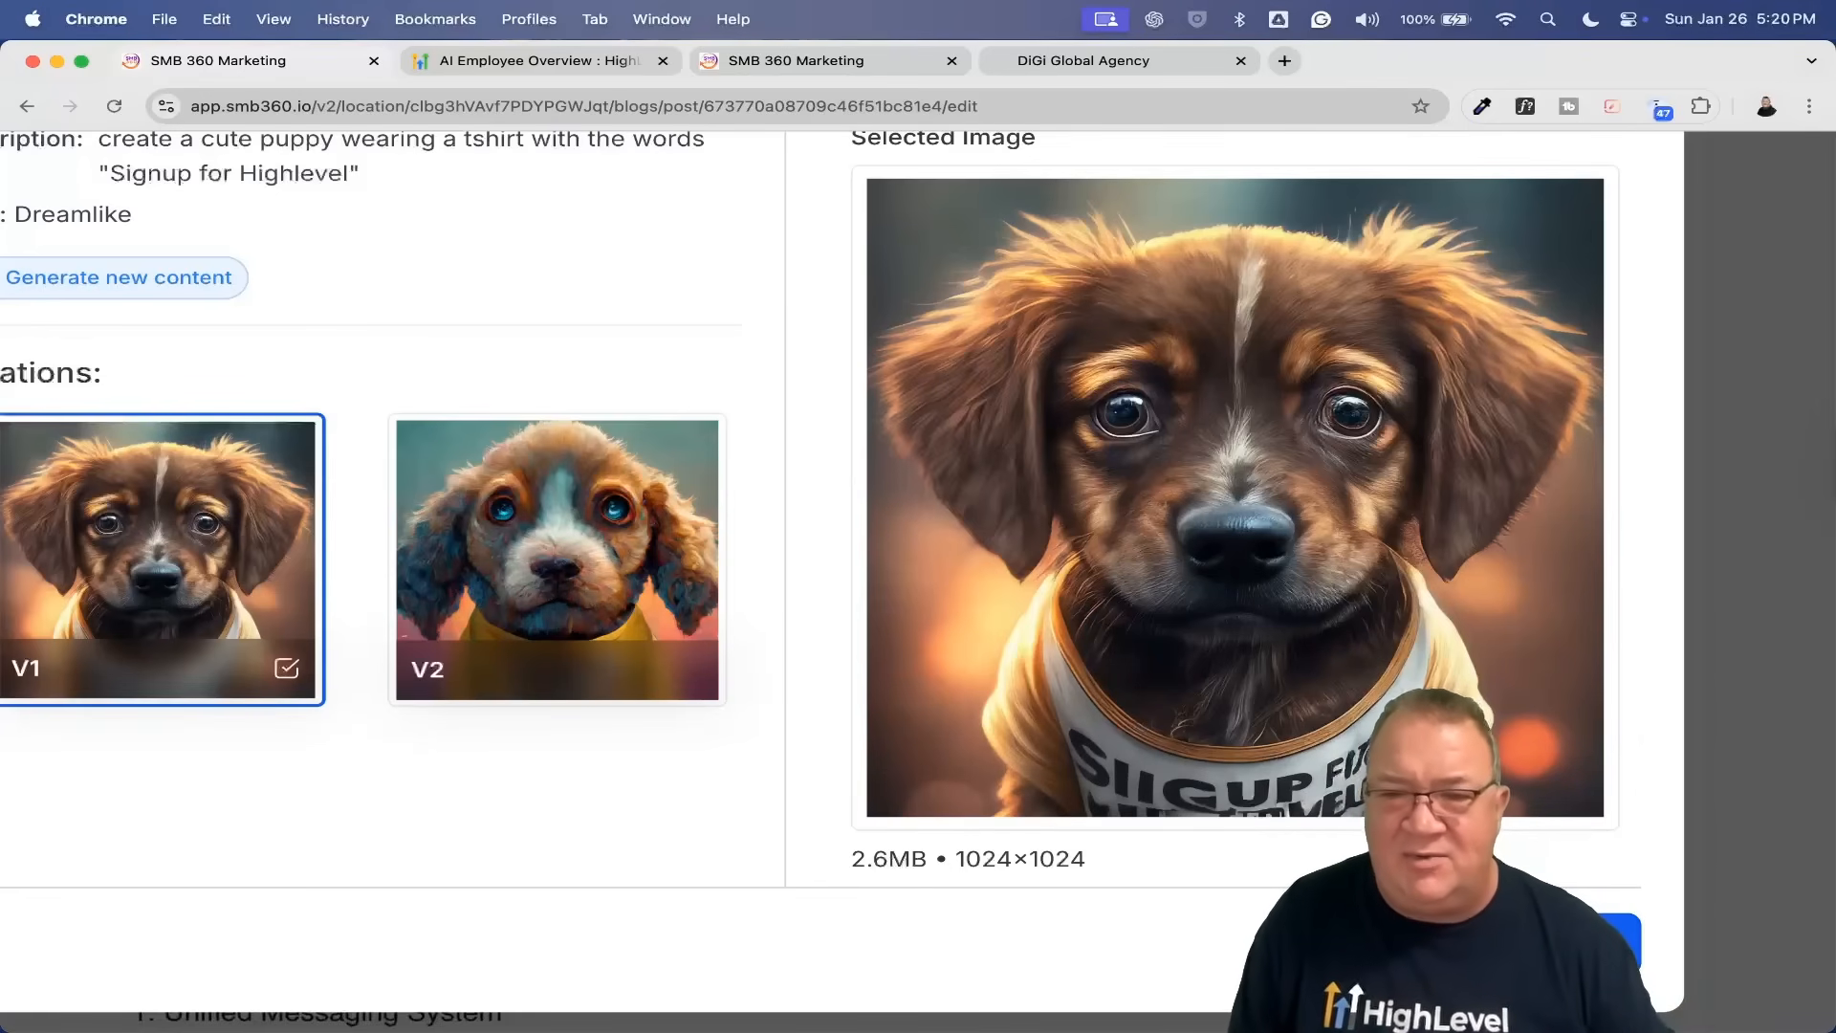
{"action": "left_click", "coordinate": [1531, 943]}
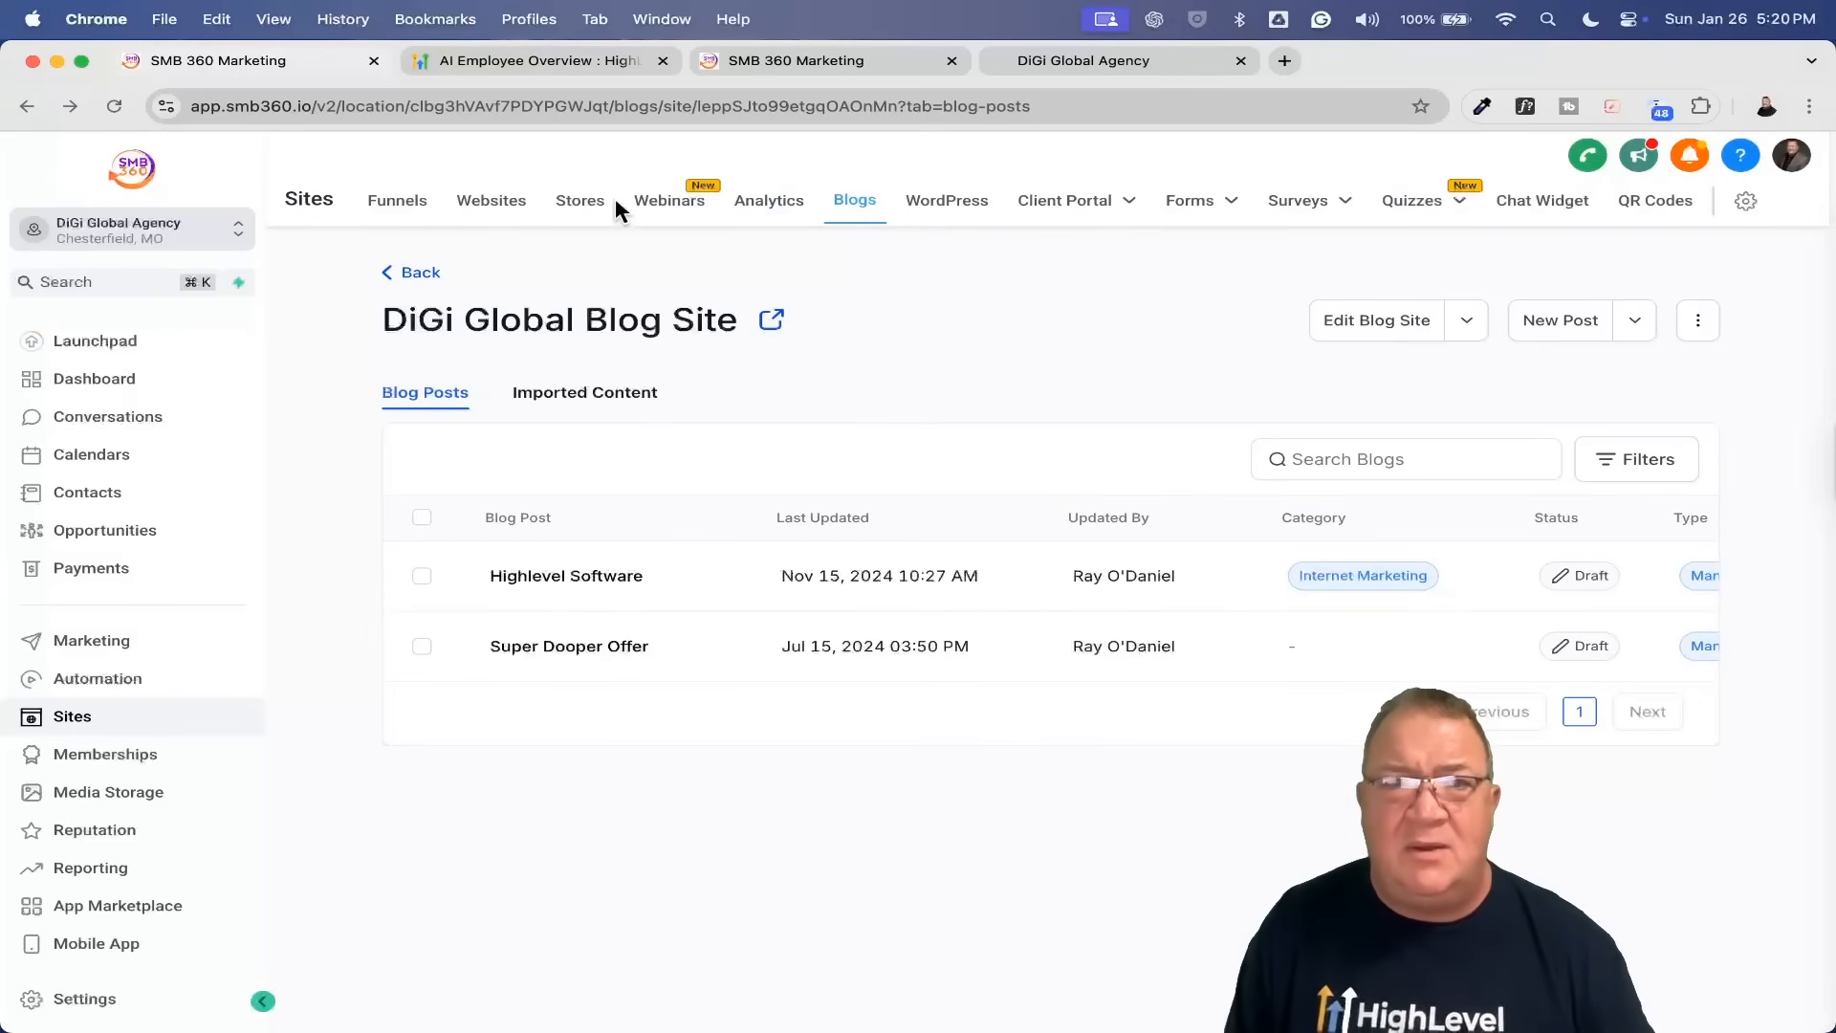
Step: Check the AI Employee overview article and open the Example workflow from the Workflow AI folder in Automation
{"action": "left_click", "coordinate": [492, 59]}
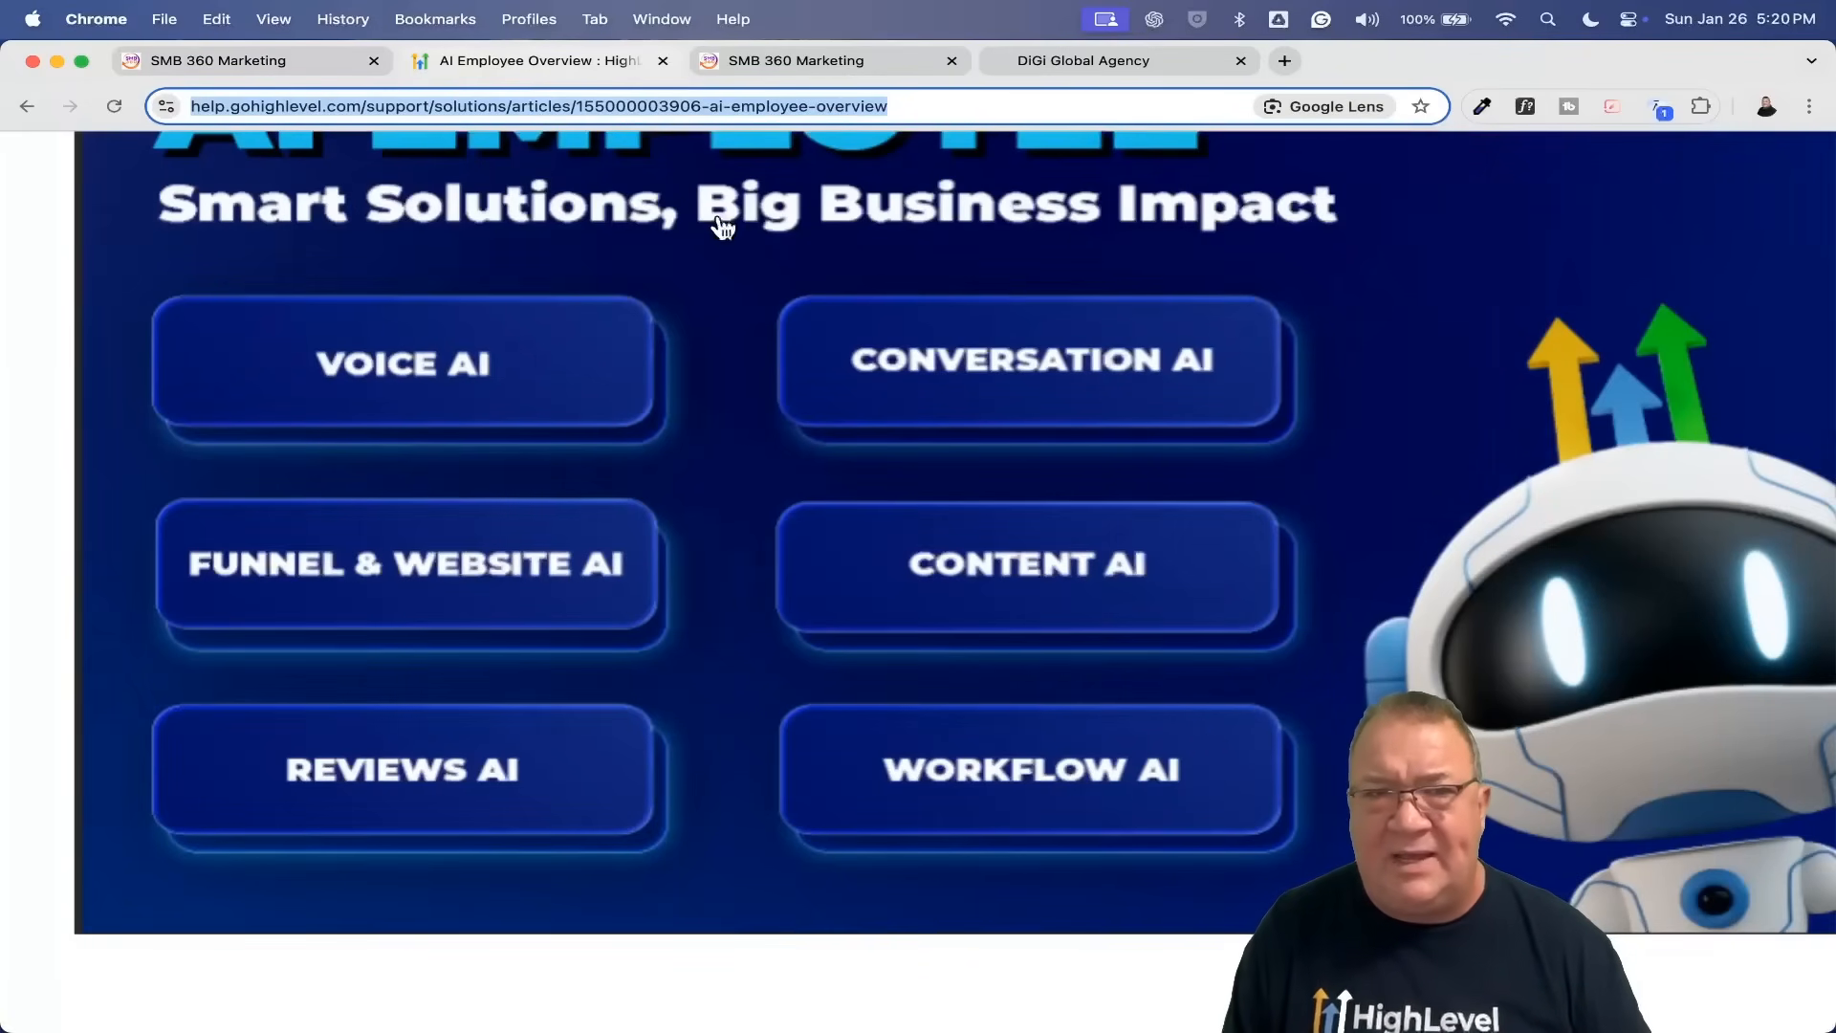
{"action": "left_click", "coordinate": [205, 59]}
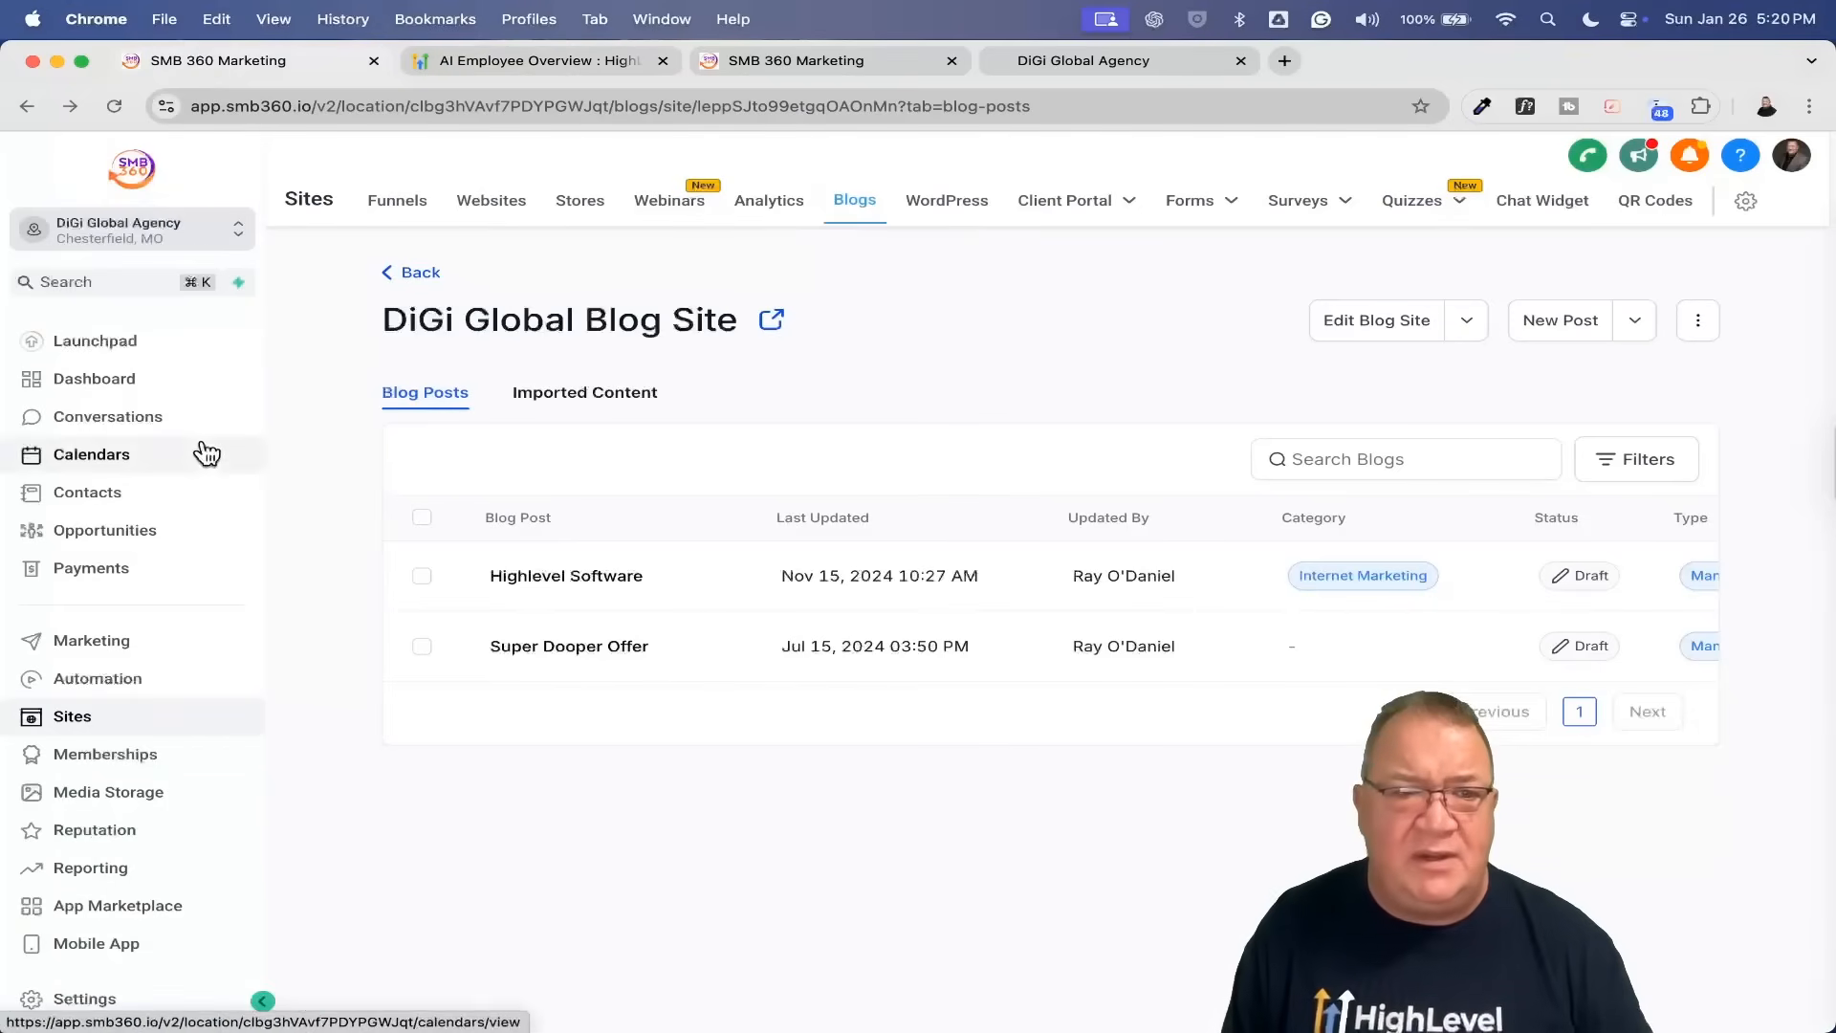
{"action": "left_click", "coordinate": [82, 681]}
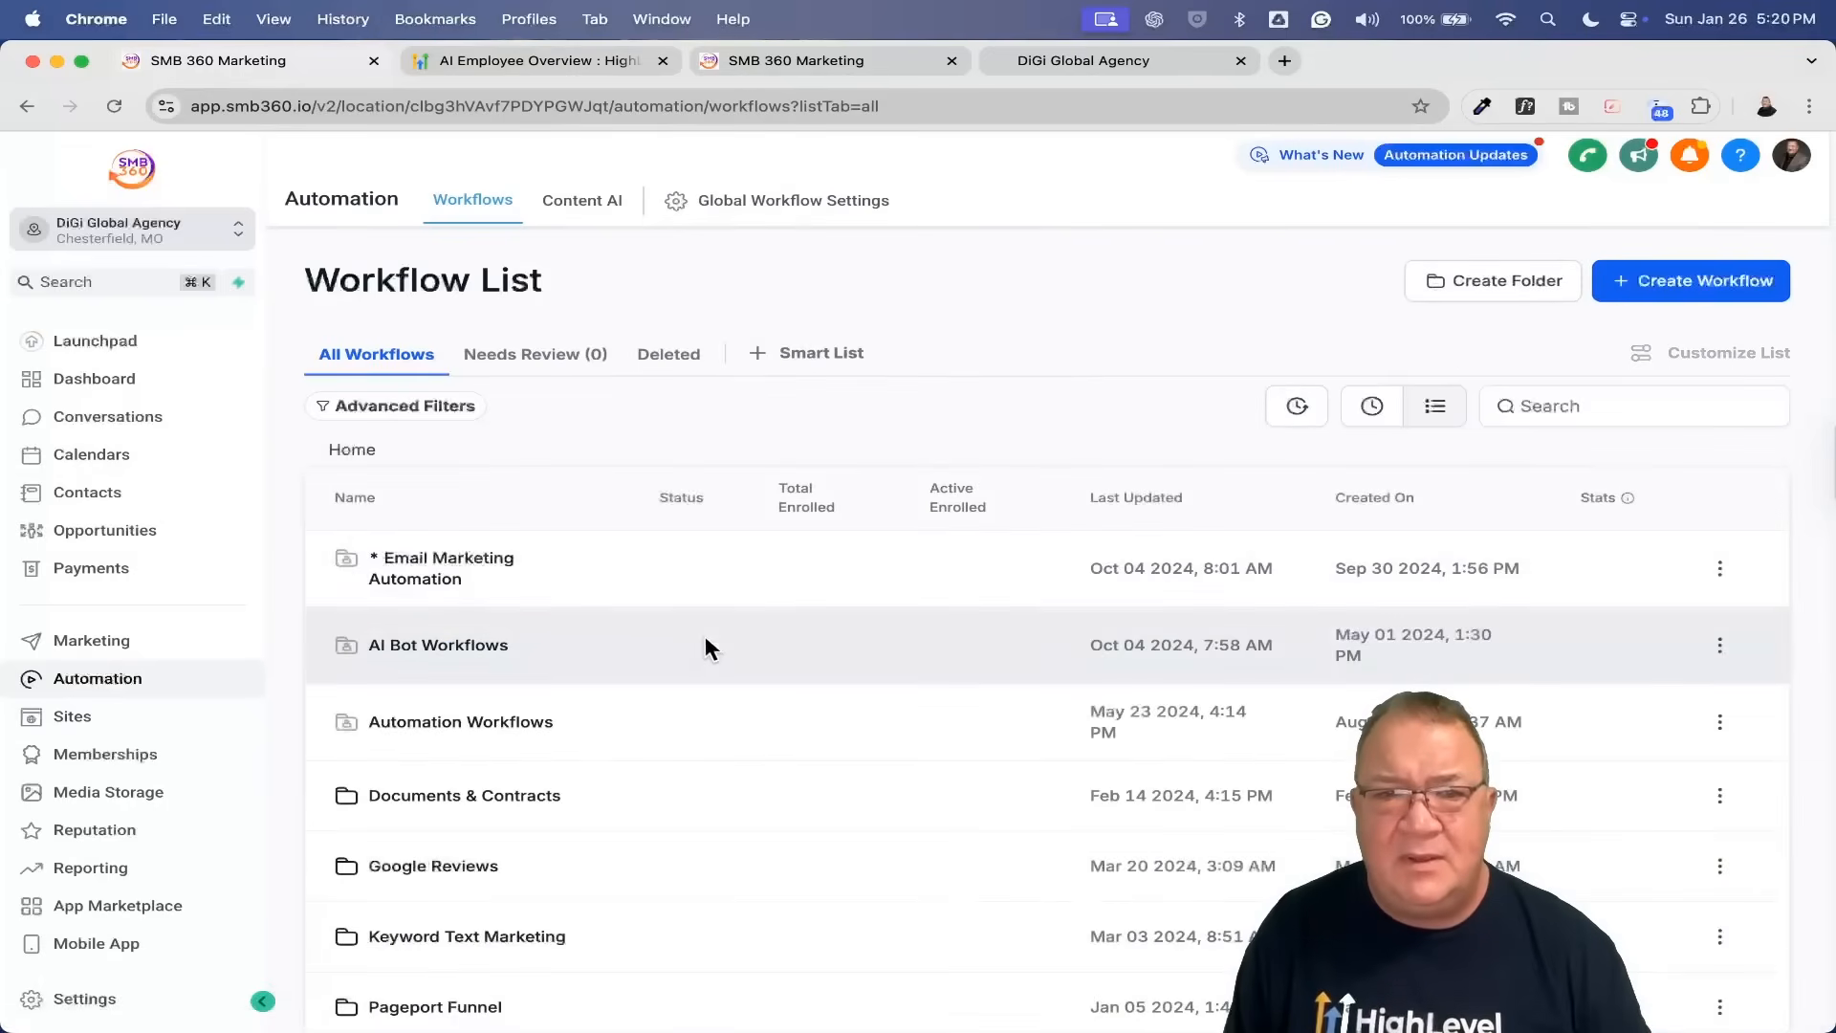
{"action": "scroll", "coordinate": [706, 647], "scroll_direction": "down", "scroll_amount": 5}
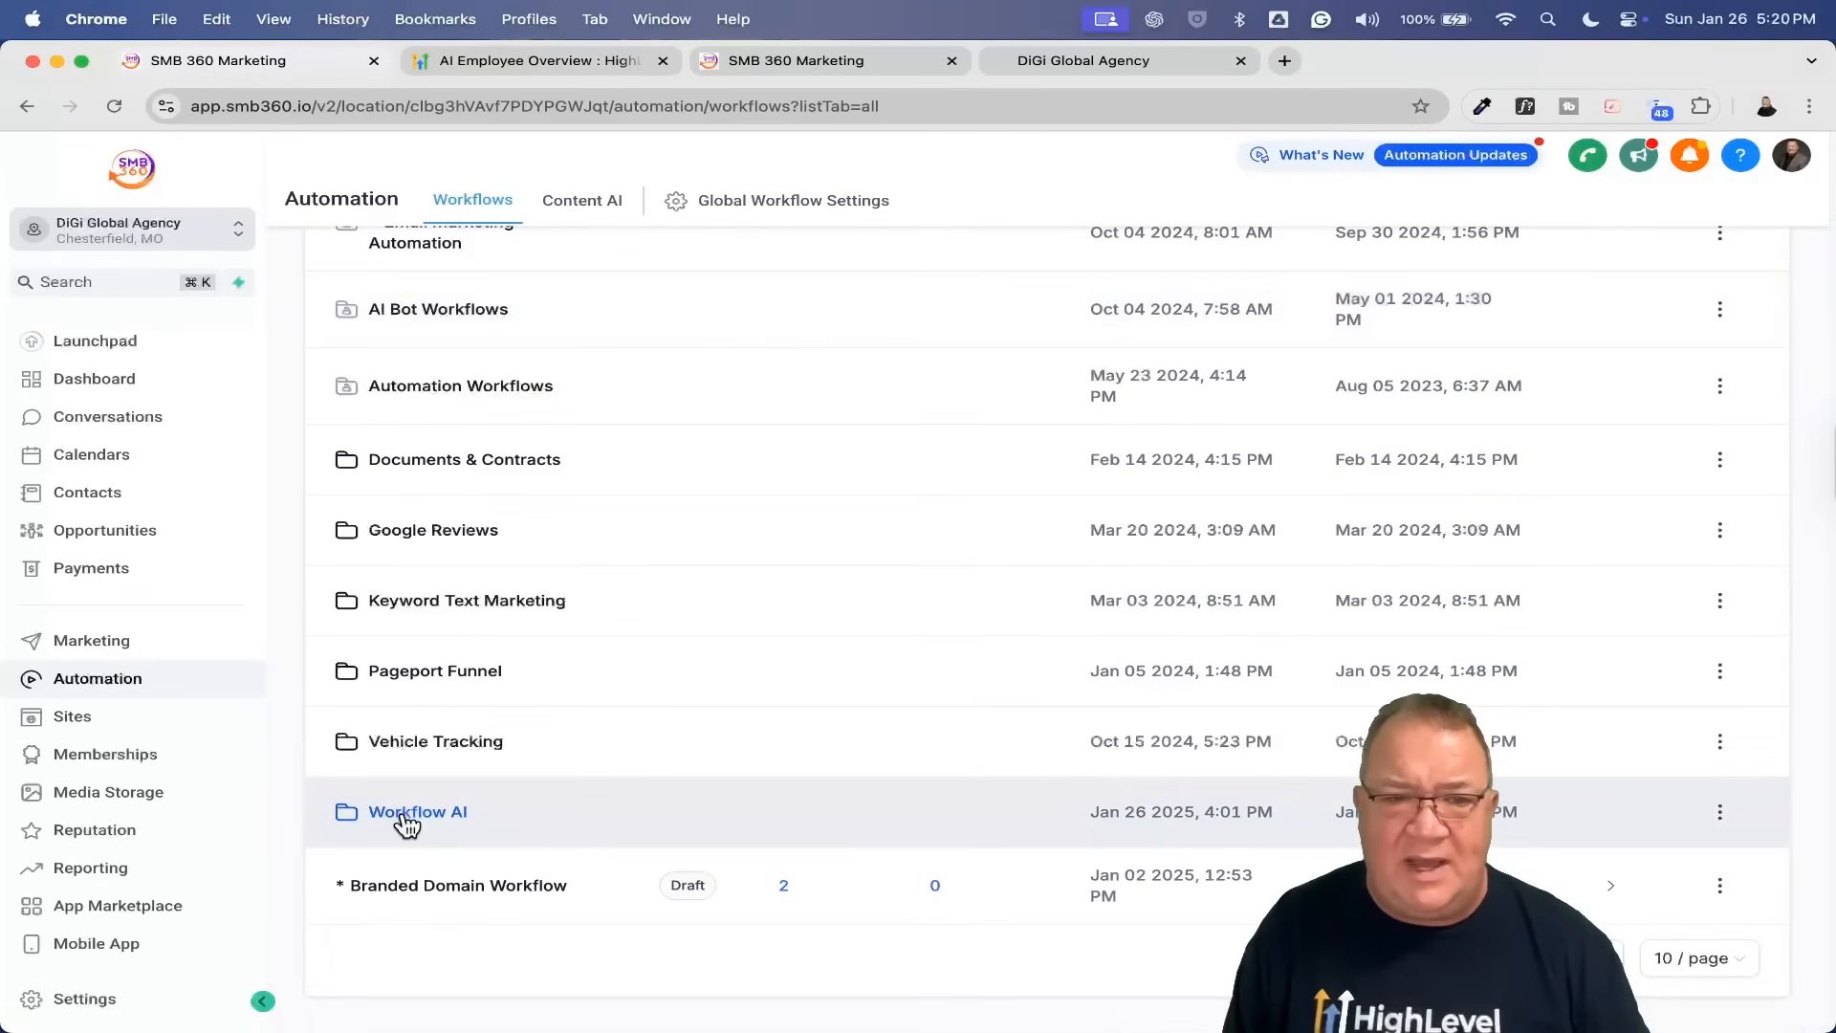
{"action": "left_click", "coordinate": [405, 811]}
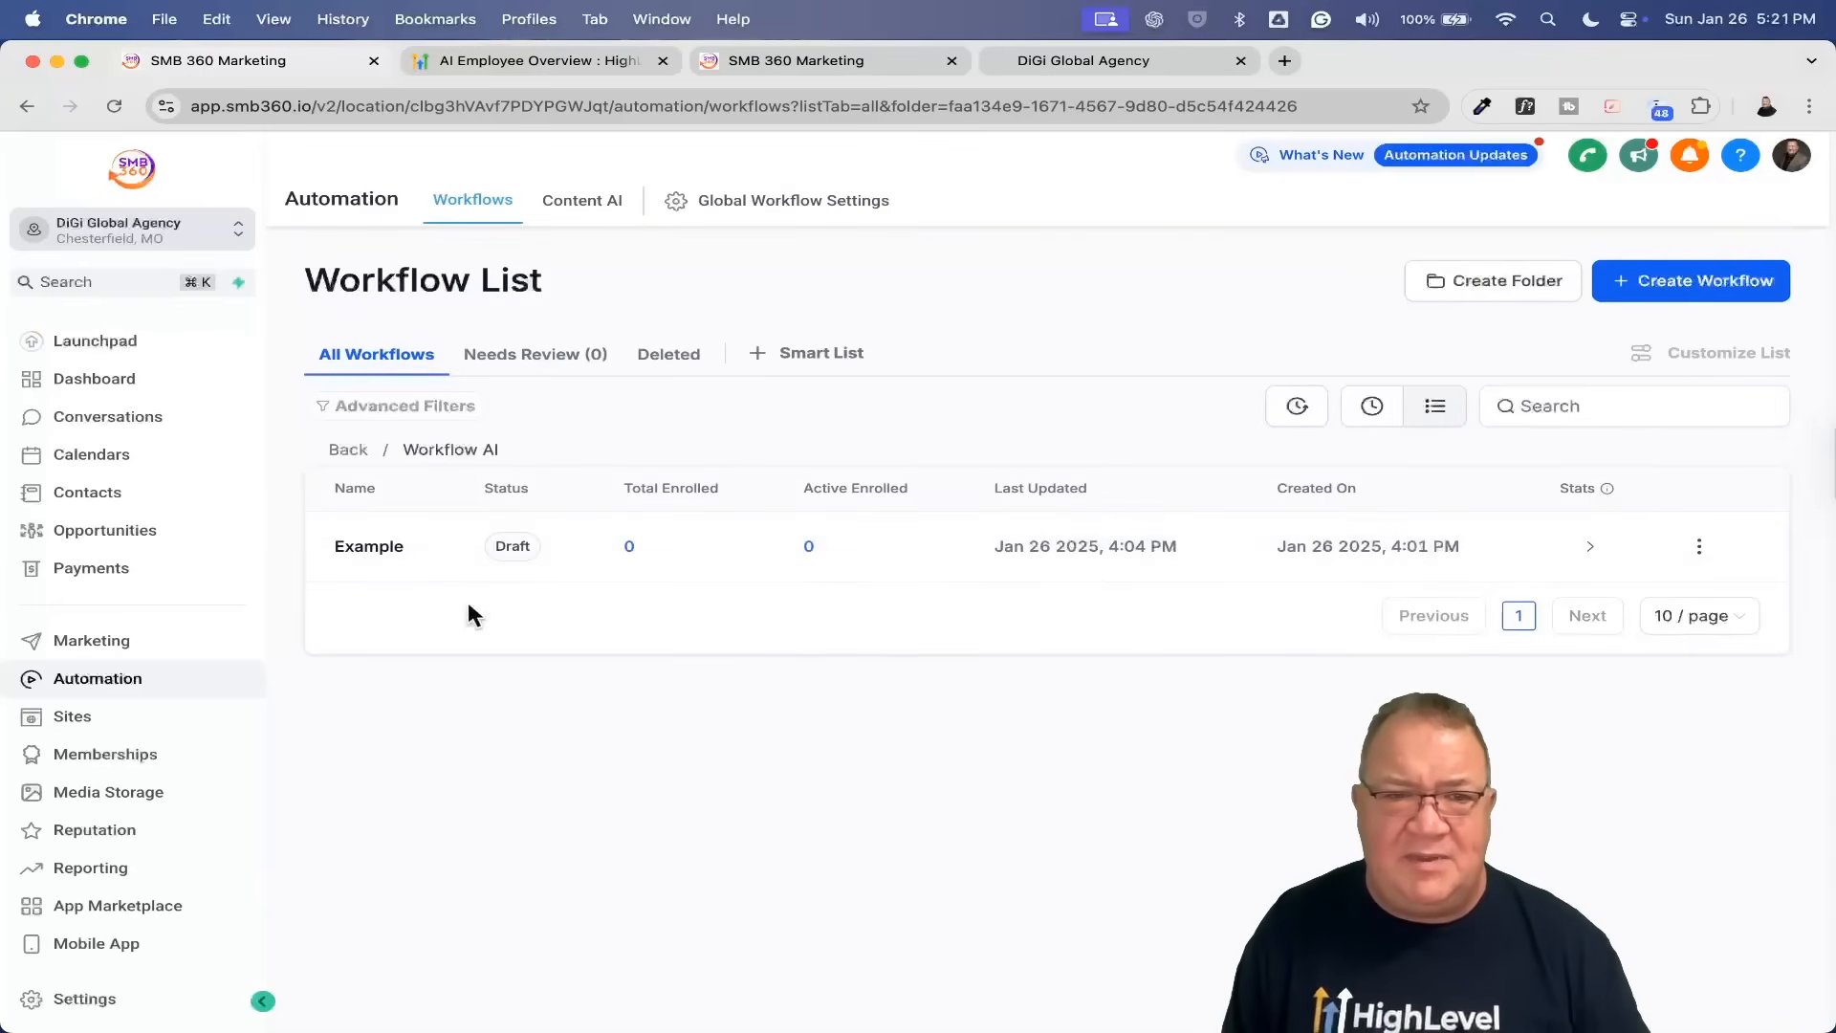
{"action": "left_click", "coordinate": [354, 547]}
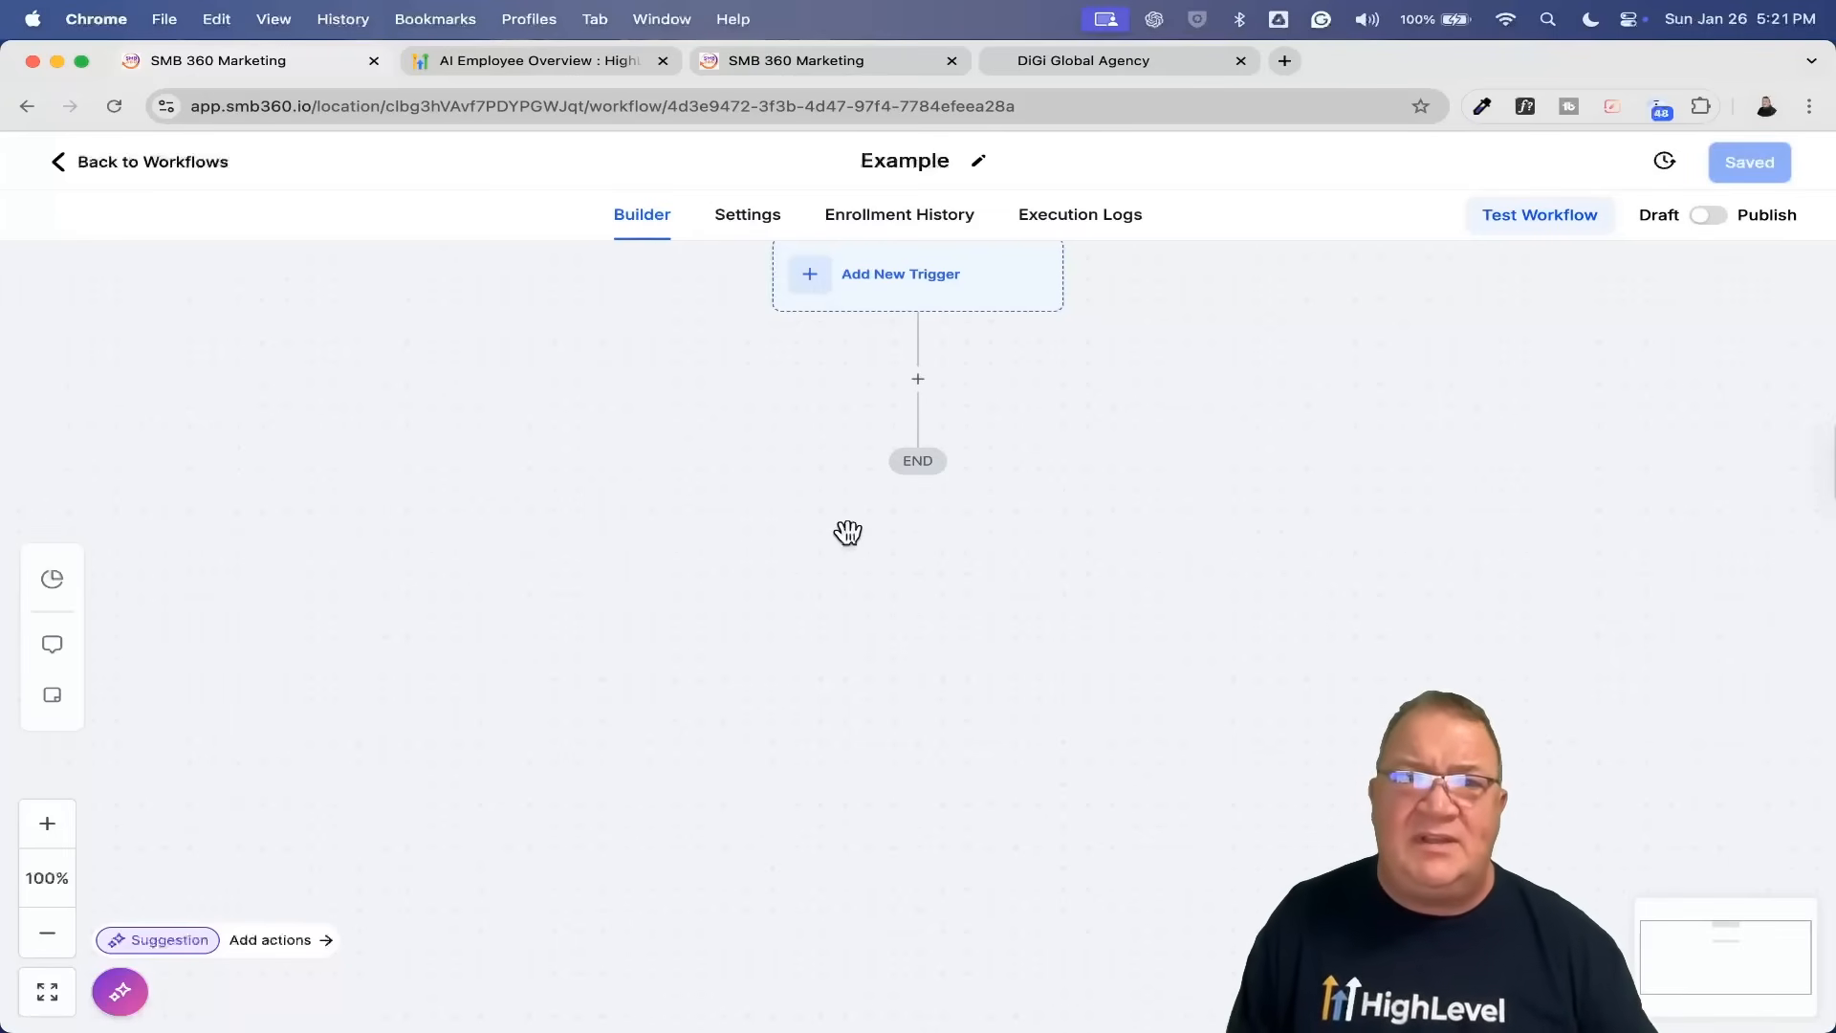
Step: Ask the Workflow AI building assistant: "I wanna build a nurture sequence with 10 emails being sent out once every week for the next 10 weeks. How do I do that?"
{"action": "left_click", "coordinate": [122, 993]}
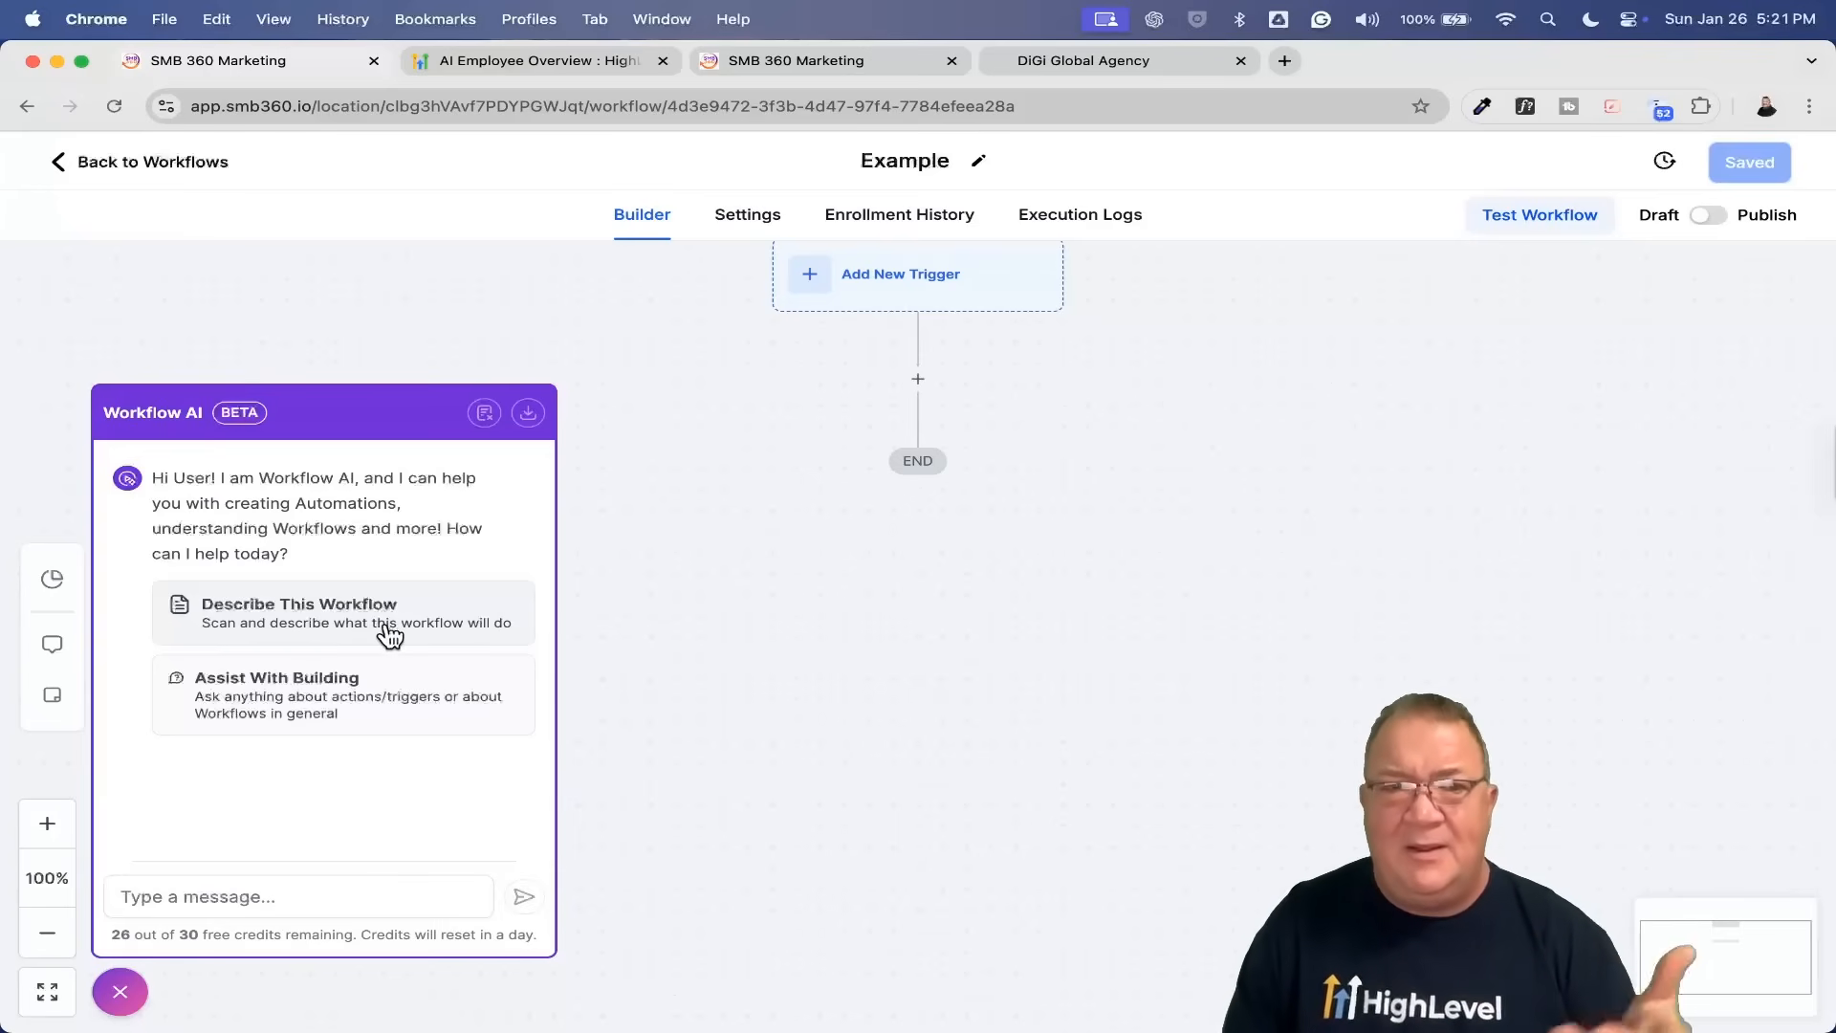
{"action": "left_click", "coordinate": [314, 708]}
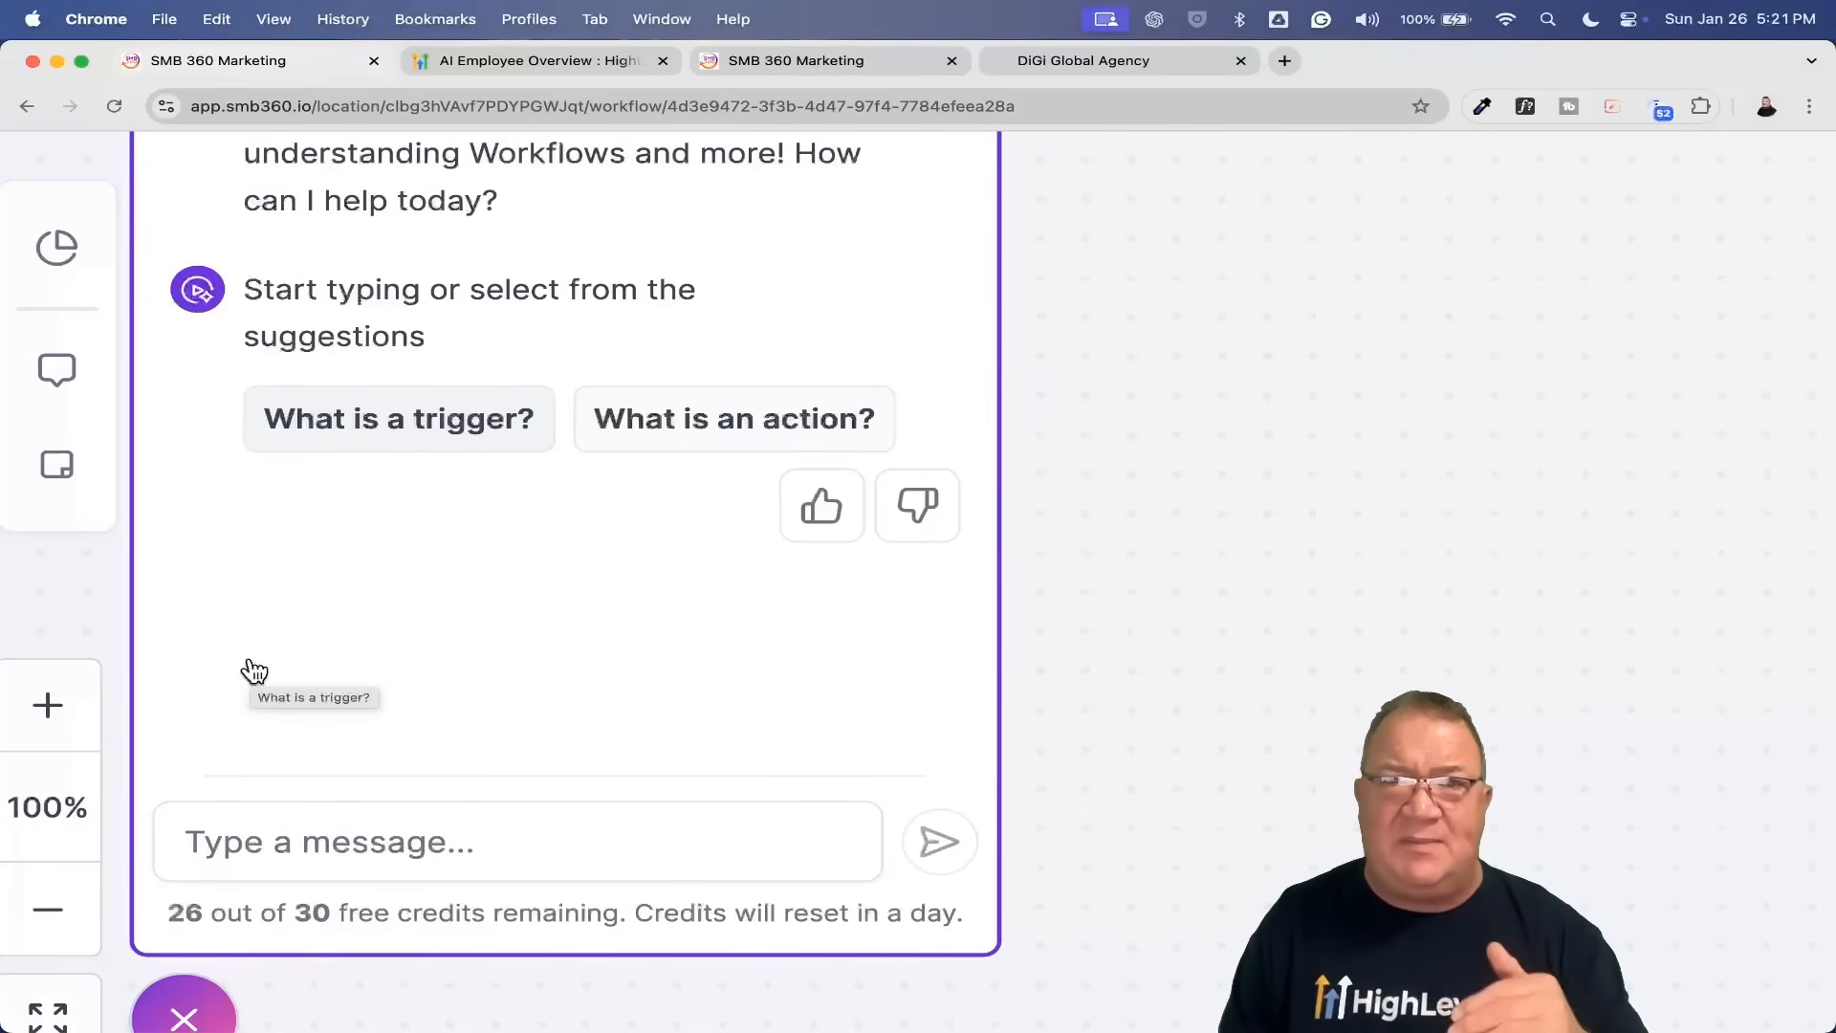
{"action": "left_click", "coordinate": [320, 830]}
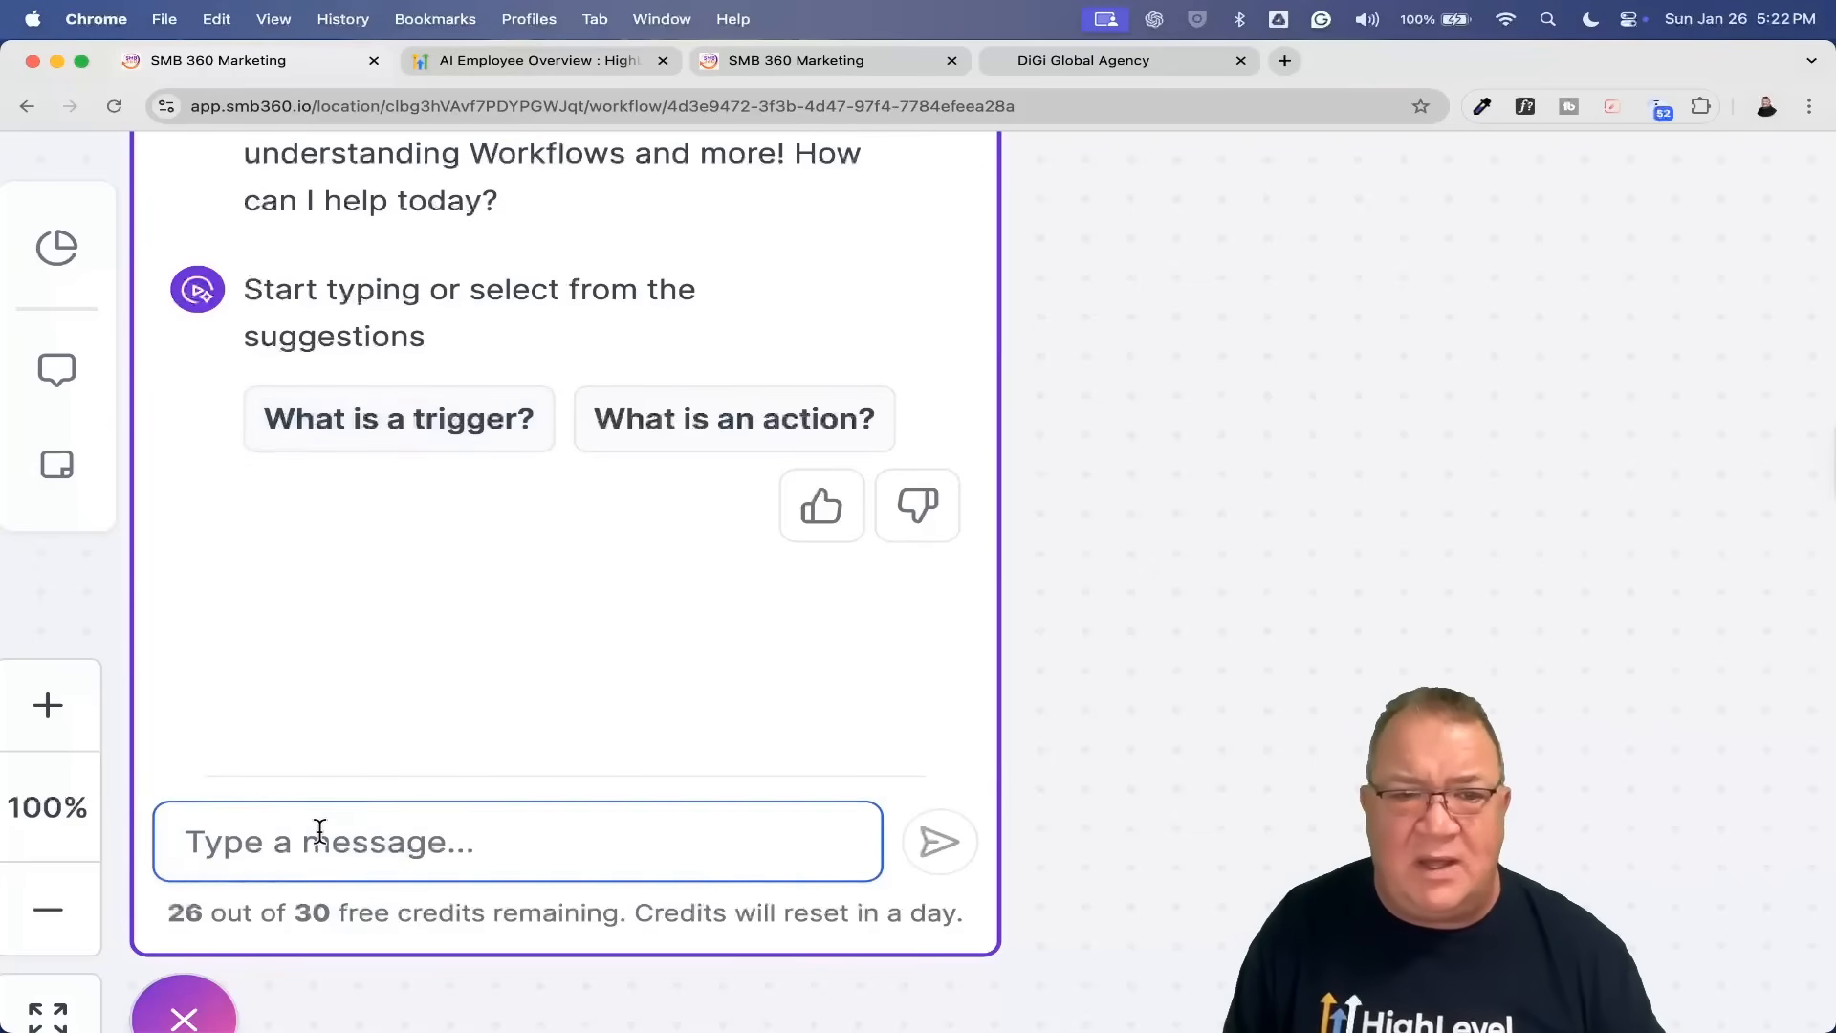
{"action": "key", "text": "F5"}
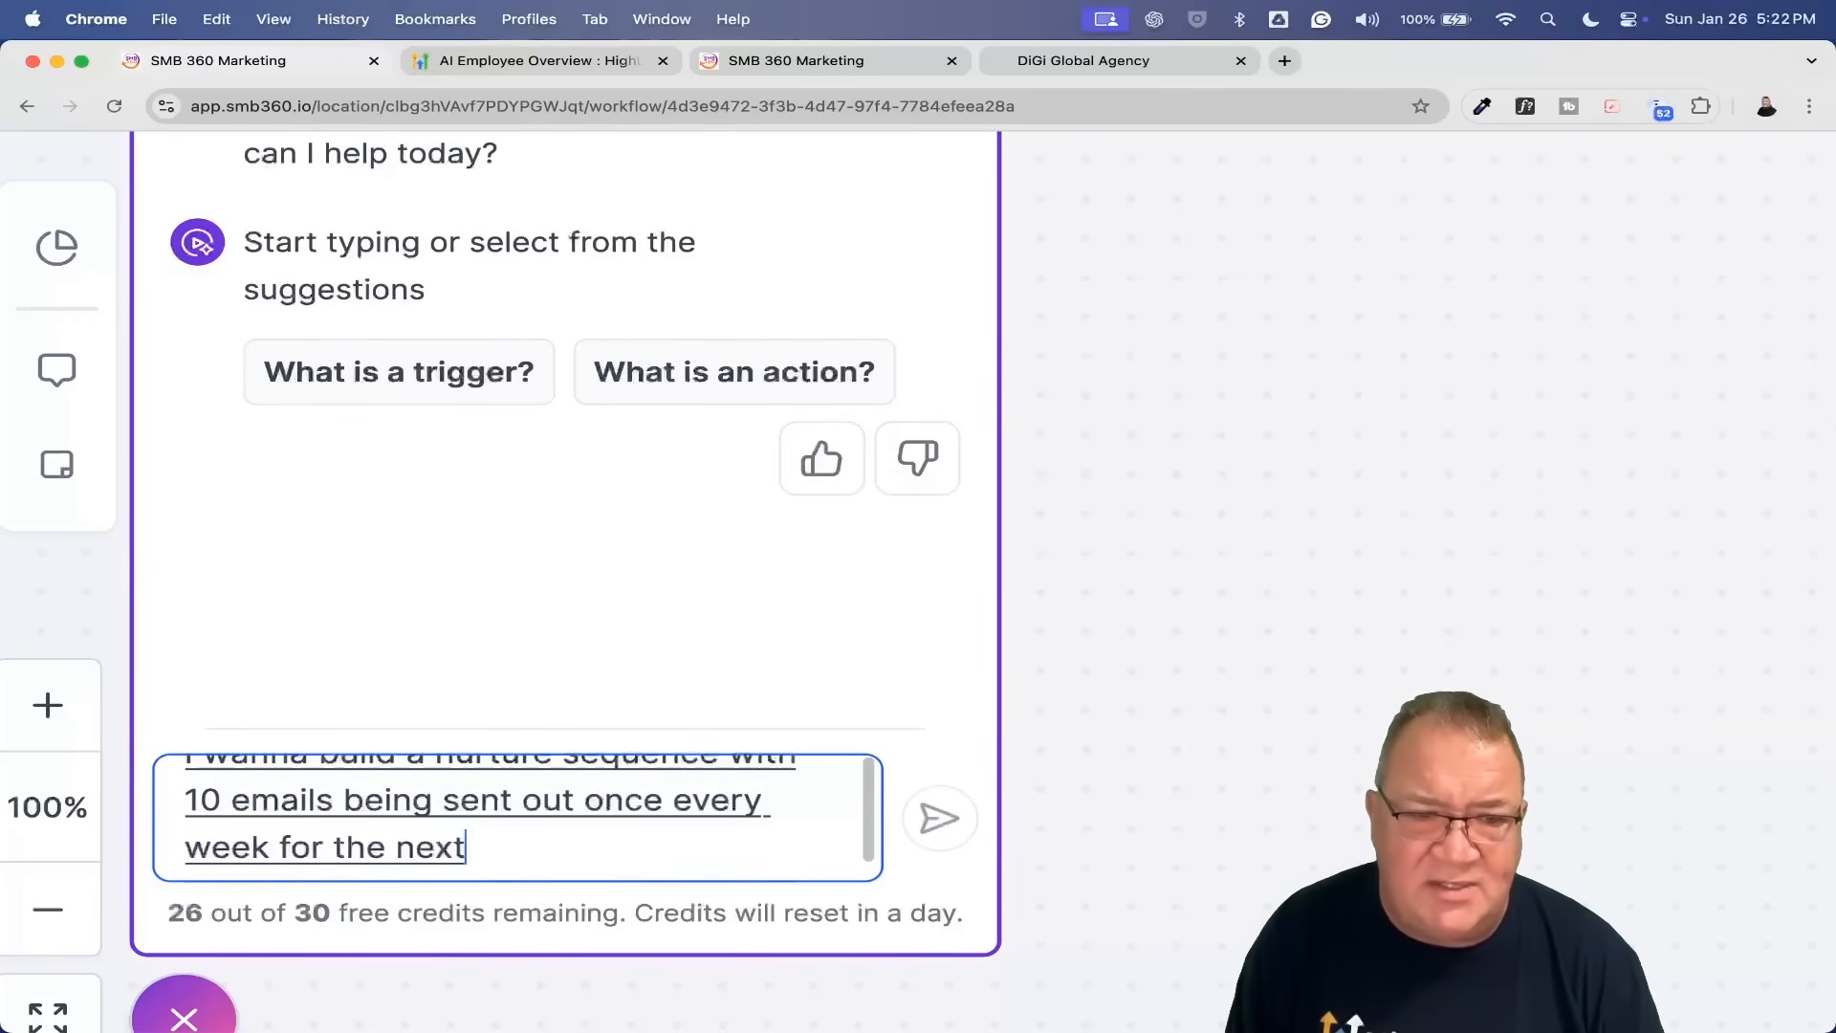
{"action": "key", "text": "Return"}
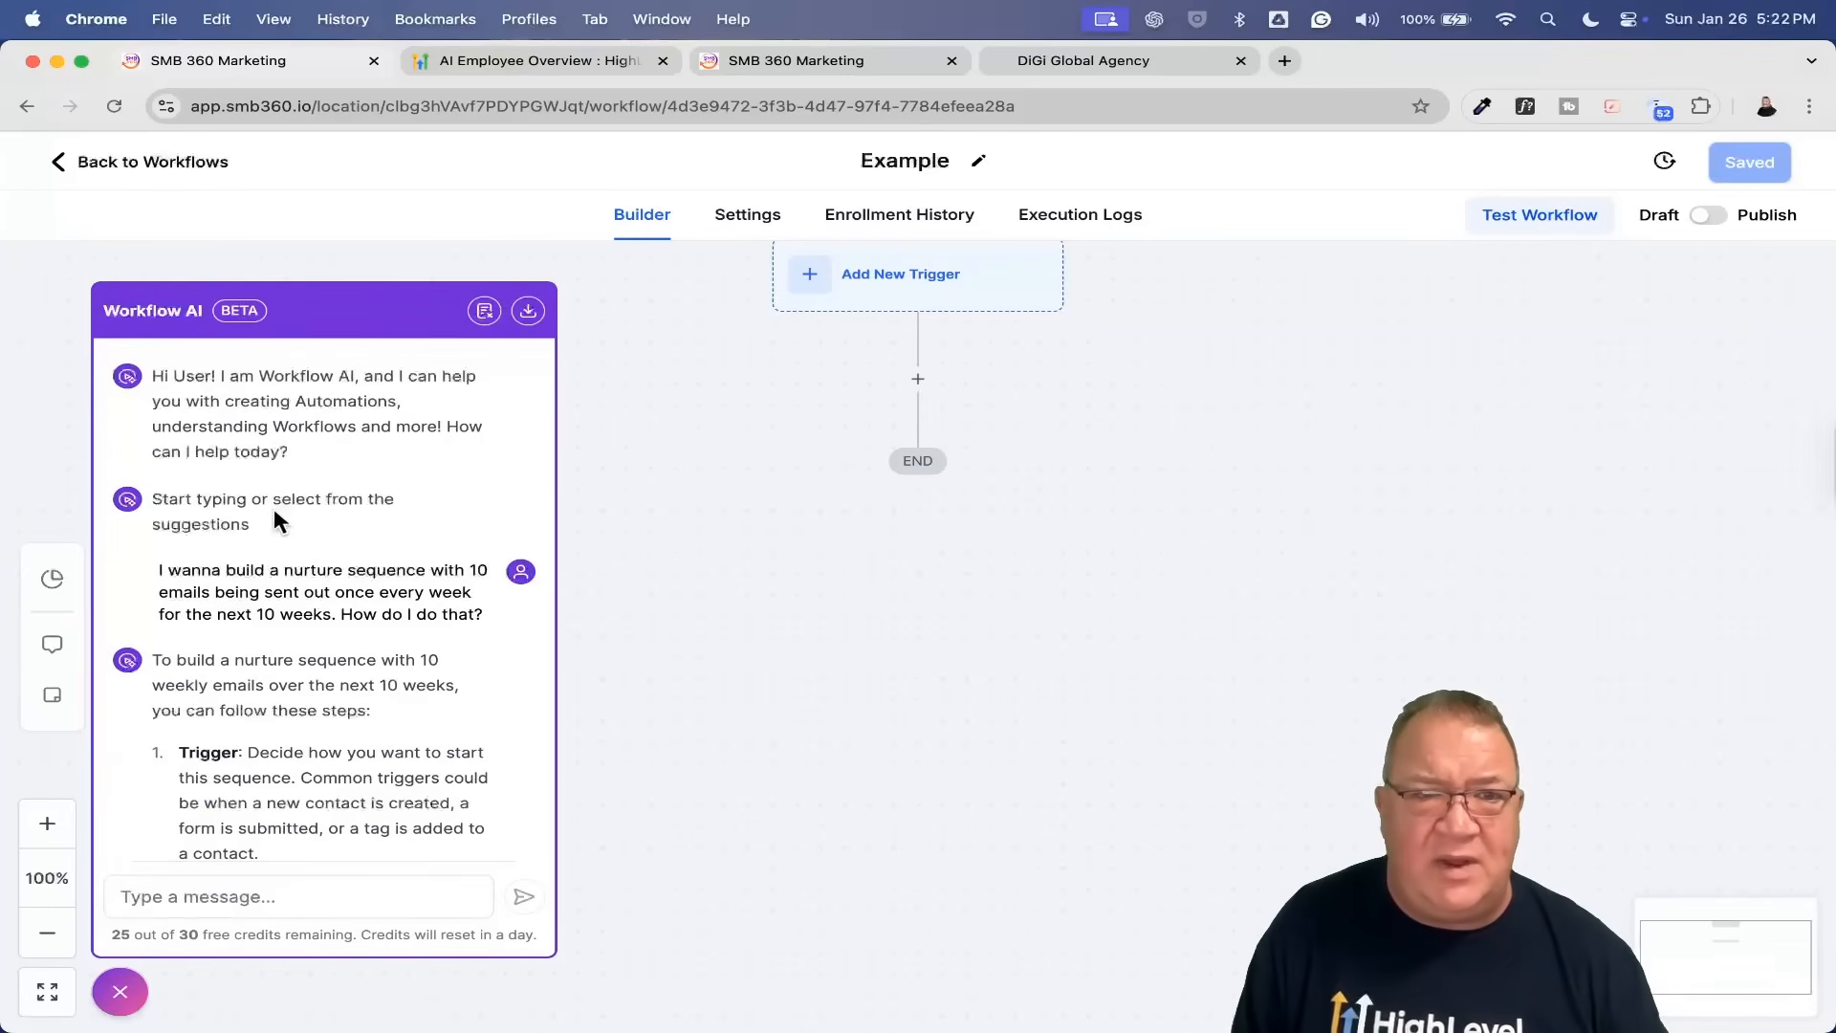
Step: Read through the Workflow AI answer on building the nurture sequence, from the trigger to finishing the sequence
{"action": "scroll", "coordinate": [285, 540], "scroll_direction": "down", "scroll_amount": 3}
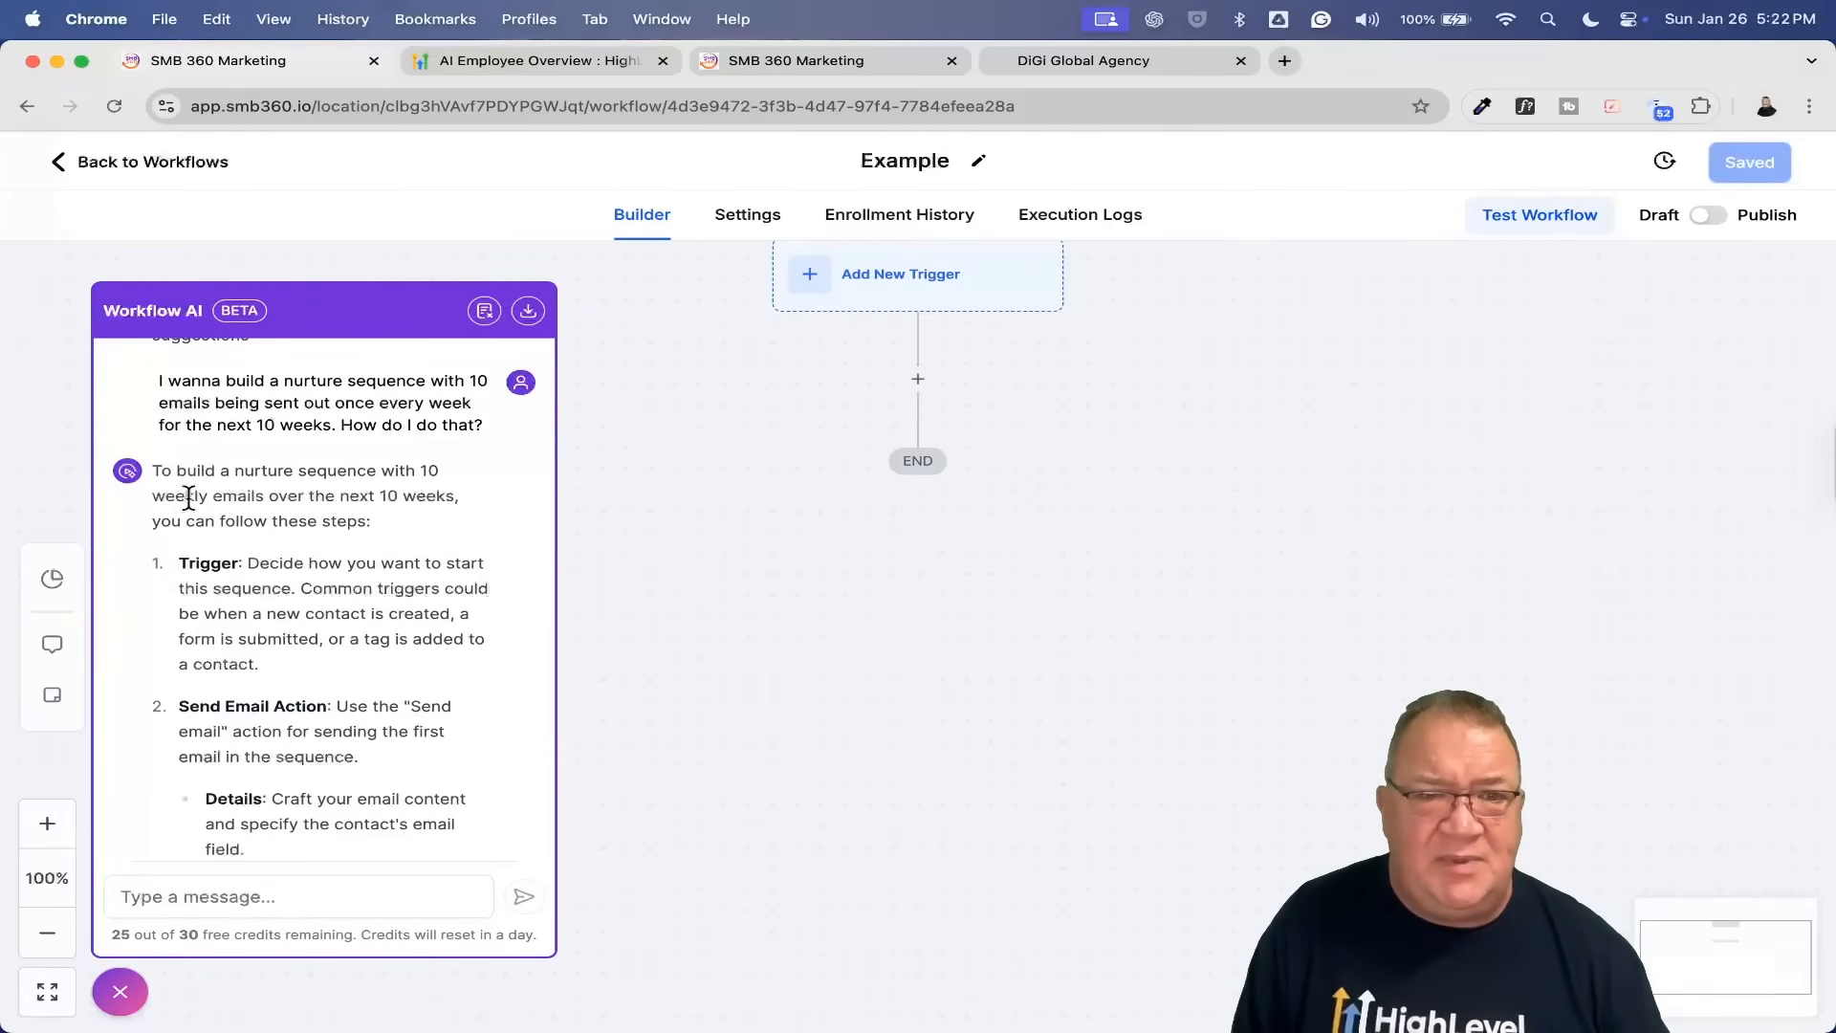
{"action": "scroll", "coordinate": [336, 500], "scroll_direction": "up", "scroll_amount": 5}
{"action": "scroll", "coordinate": [334, 501], "scroll_direction": "left", "scroll_amount": 2}
{"action": "scroll", "coordinate": [335, 502], "scroll_direction": "down", "scroll_amount": 1}
{"action": "scroll", "coordinate": [335, 501], "scroll_direction": "down", "scroll_amount": 1}
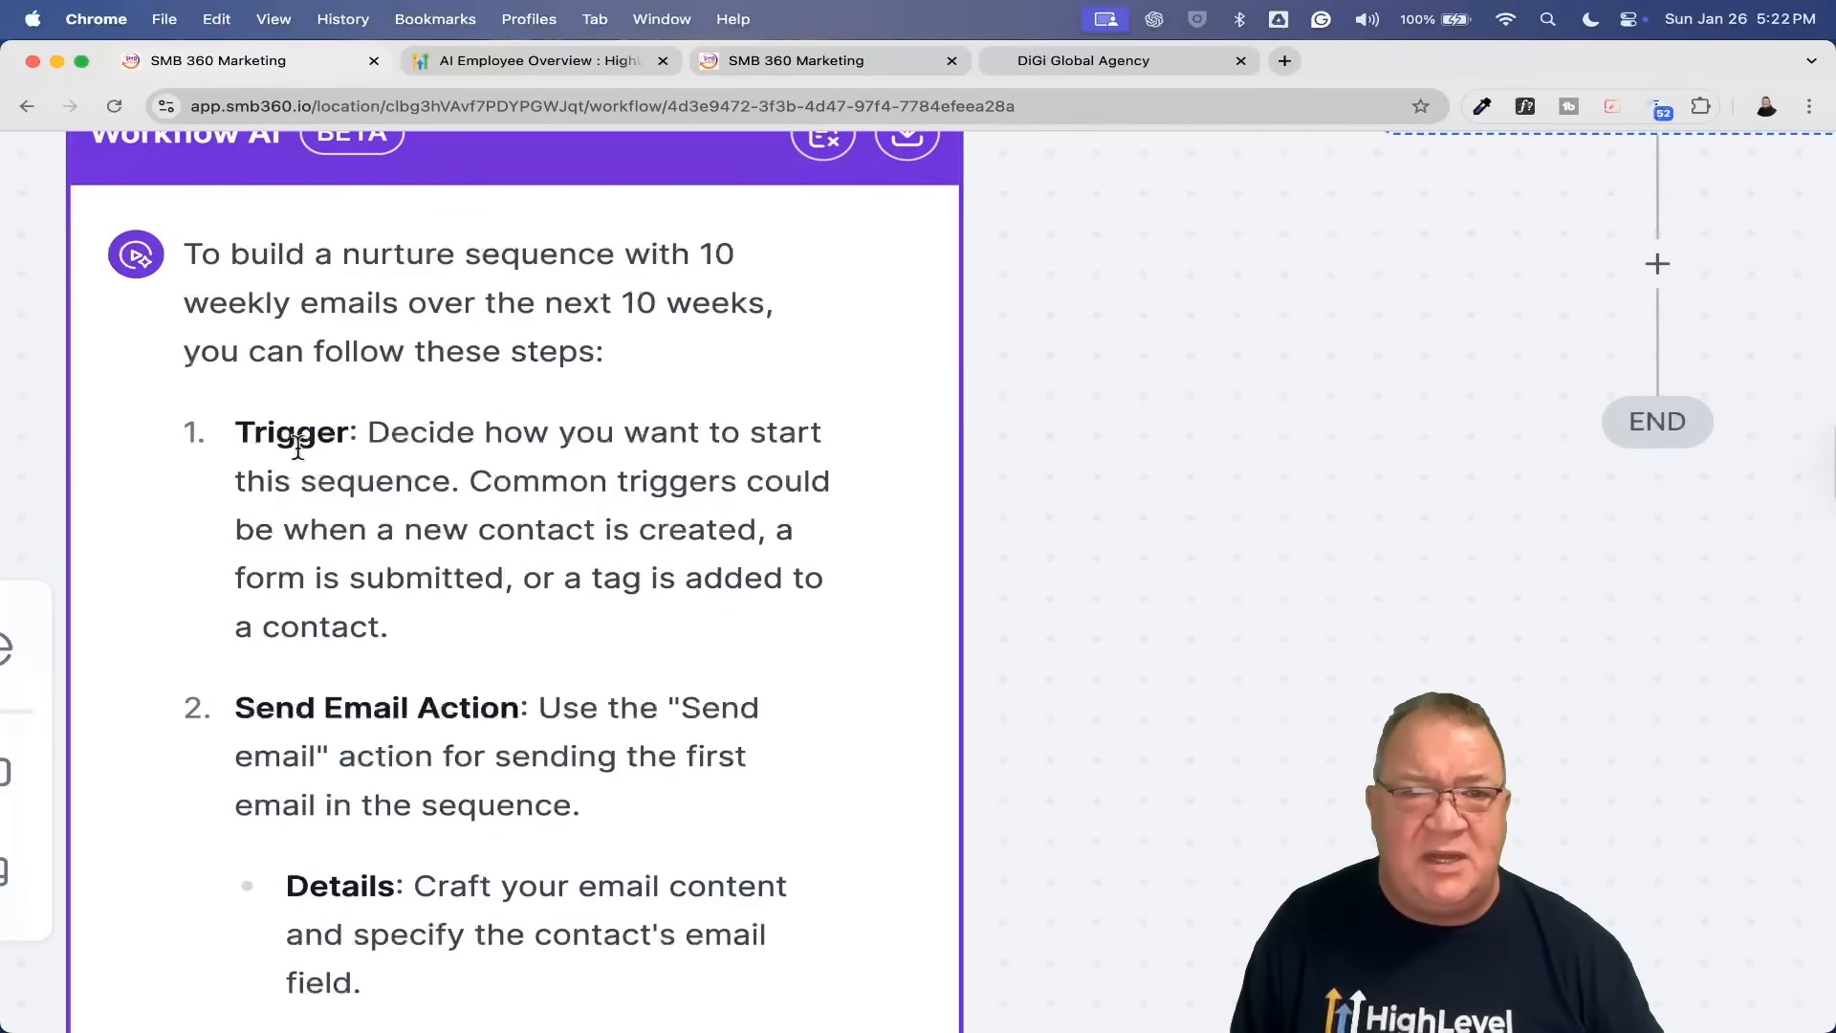
{"action": "scroll", "coordinate": [471, 536], "scroll_direction": "down", "scroll_amount": 5}
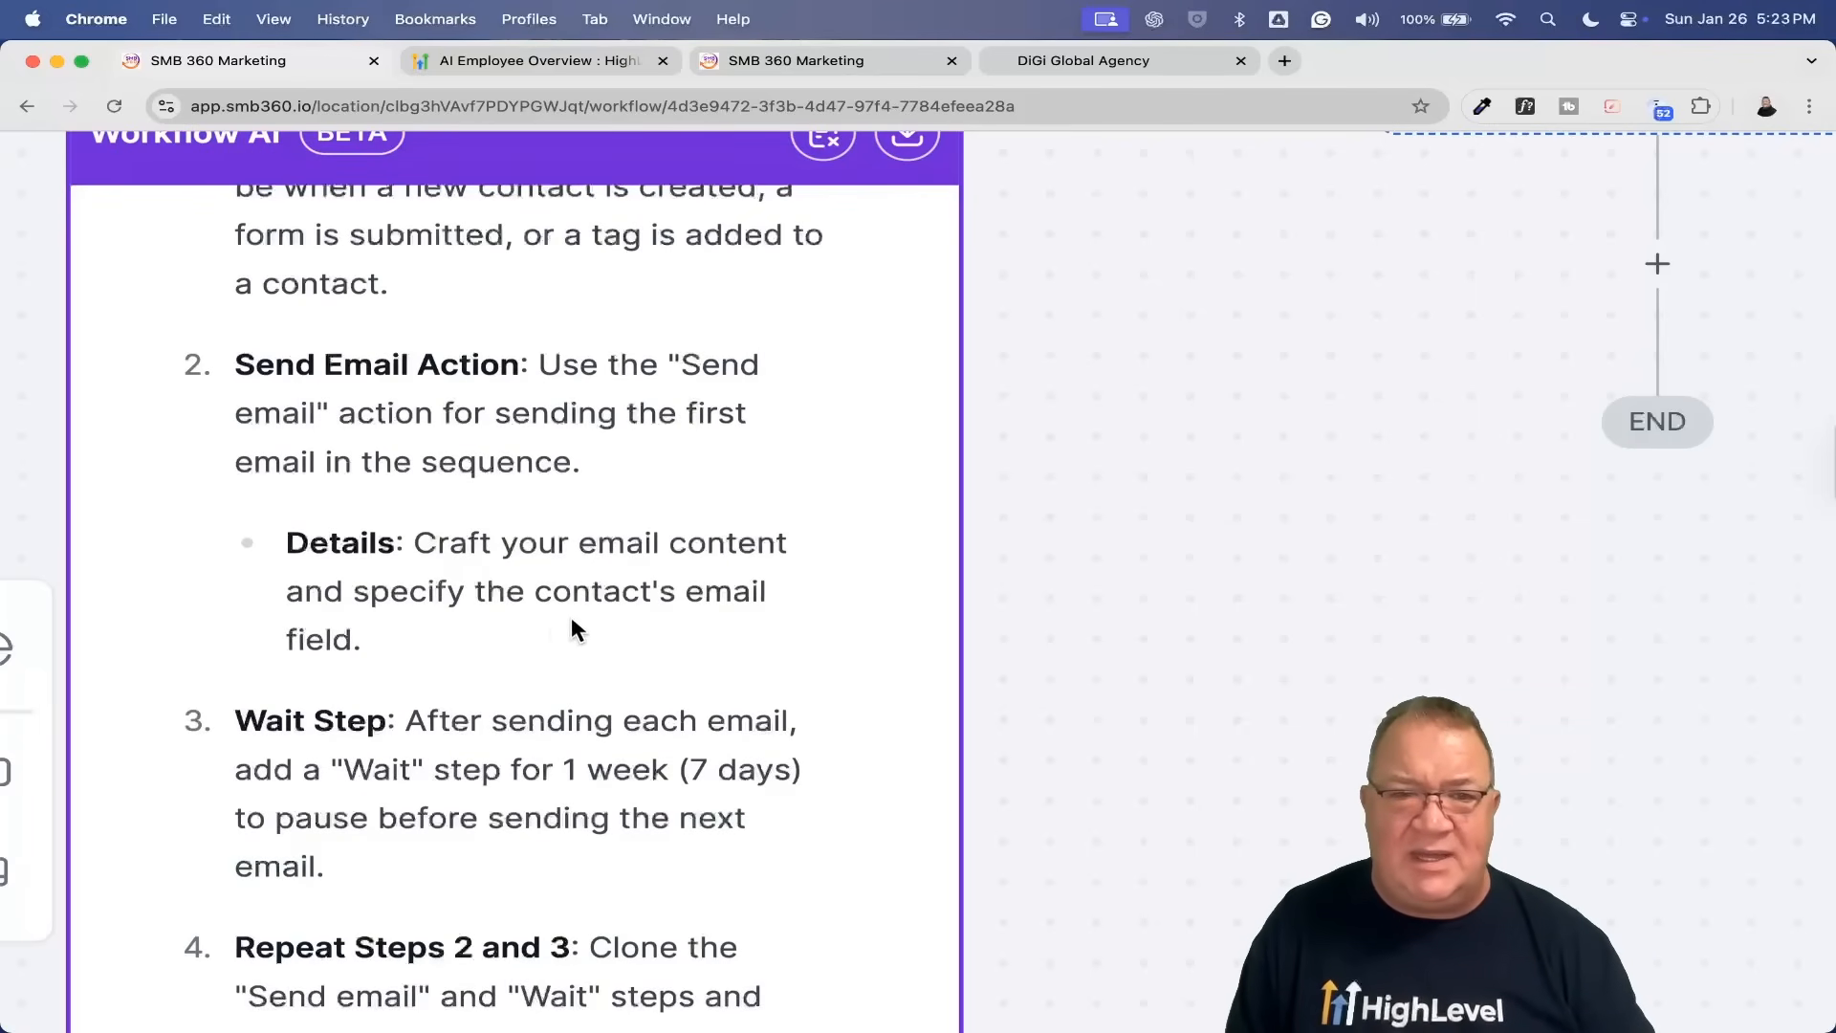
{"action": "scroll", "coordinate": [539, 624], "scroll_direction": "down", "scroll_amount": 4}
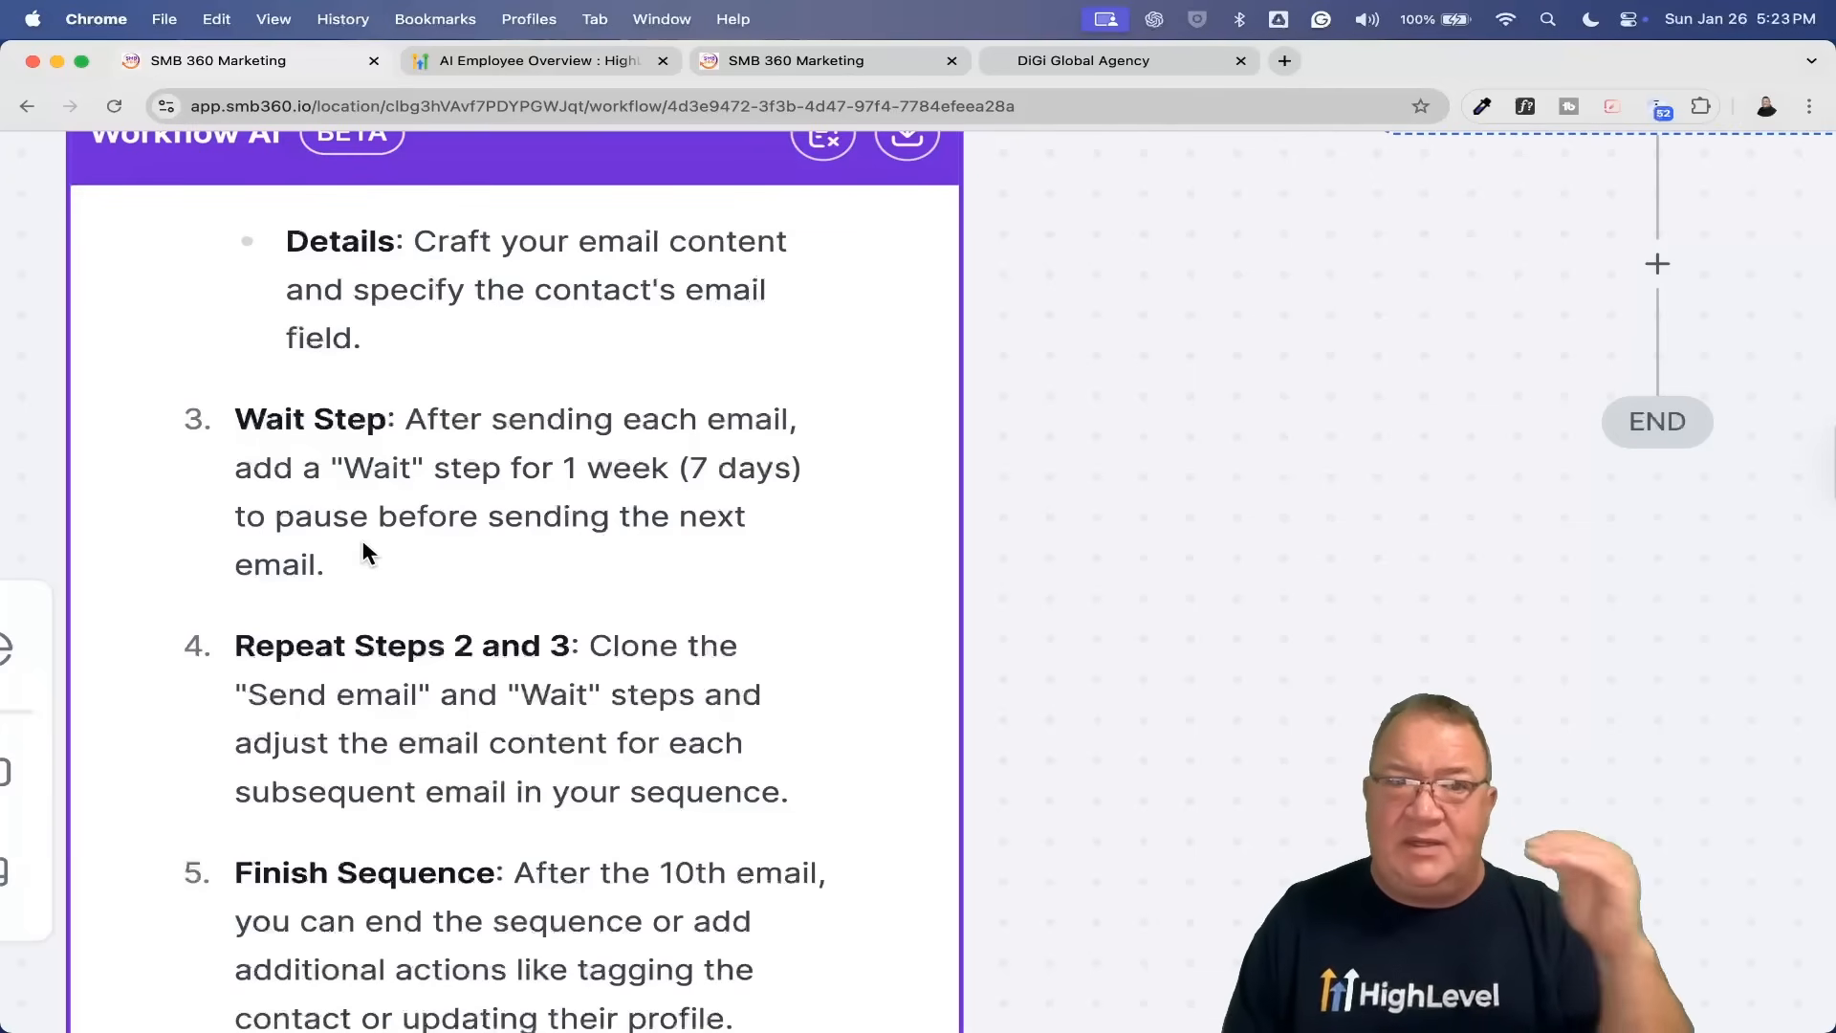
{"action": "scroll", "coordinate": [362, 536], "scroll_direction": "up", "scroll_amount": 5}
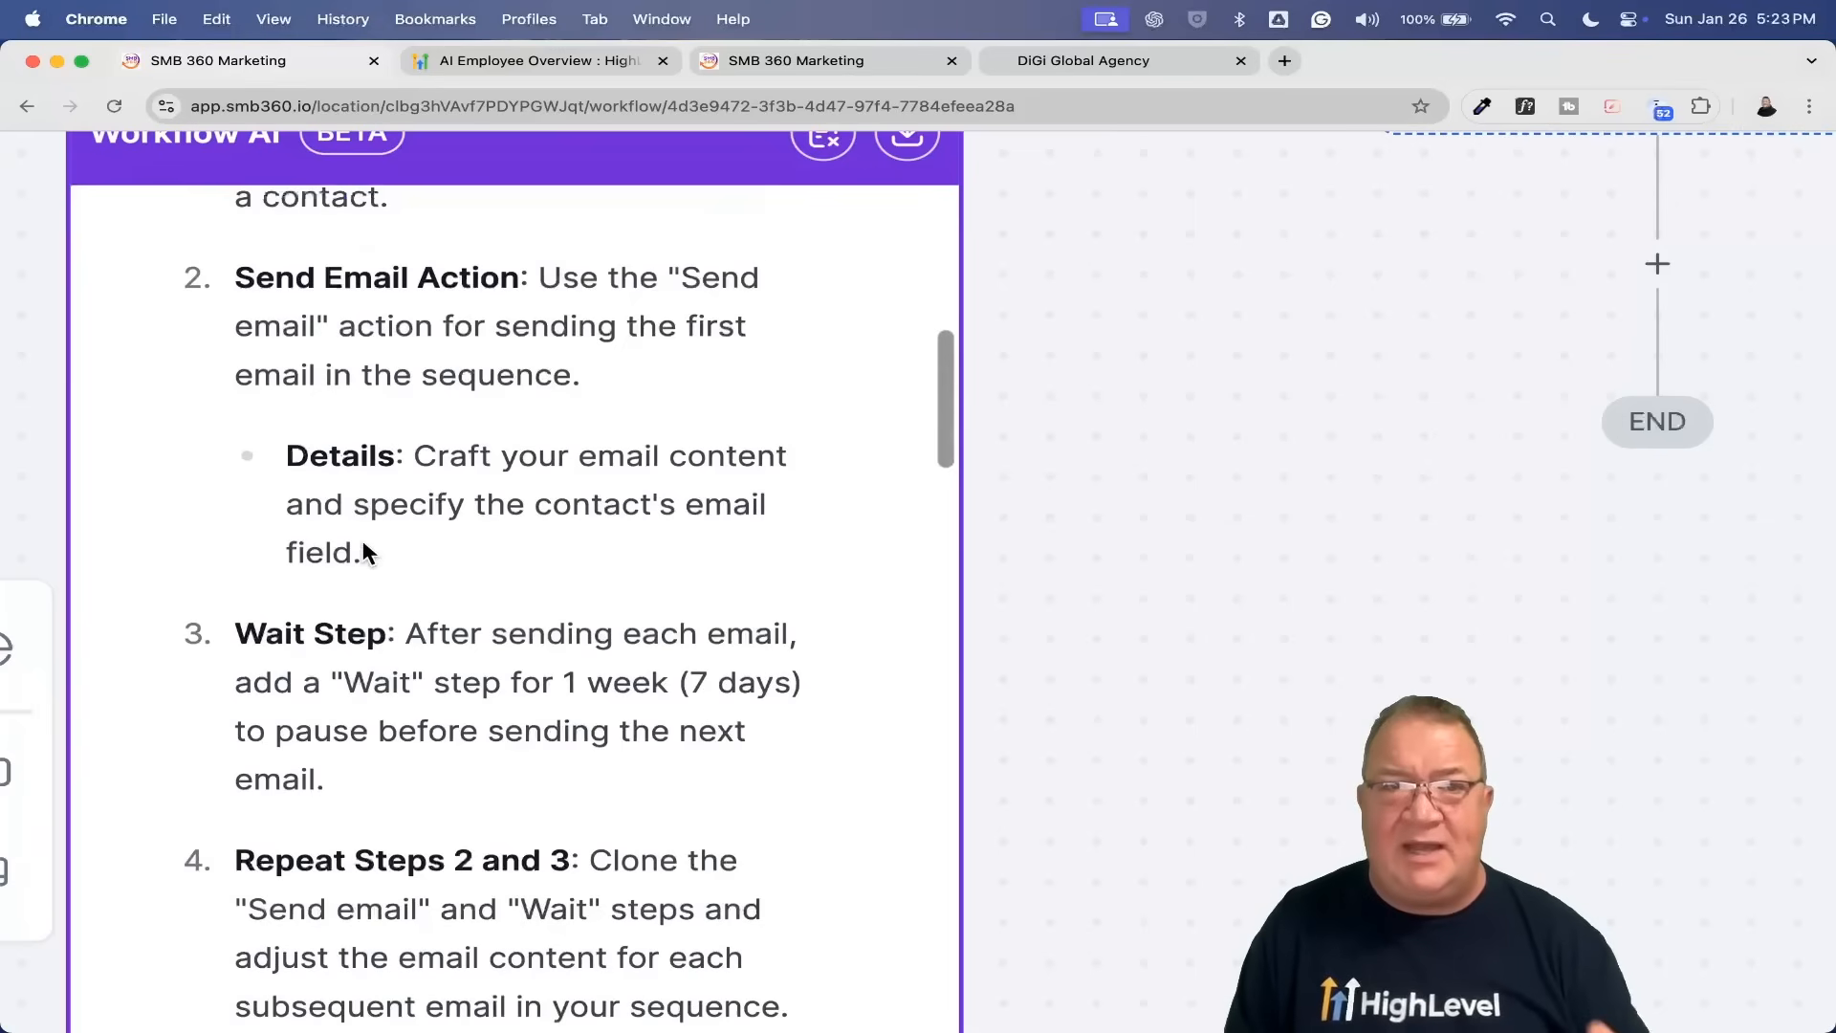
{"action": "scroll", "coordinate": [362, 552], "scroll_direction": "down", "scroll_amount": 8}
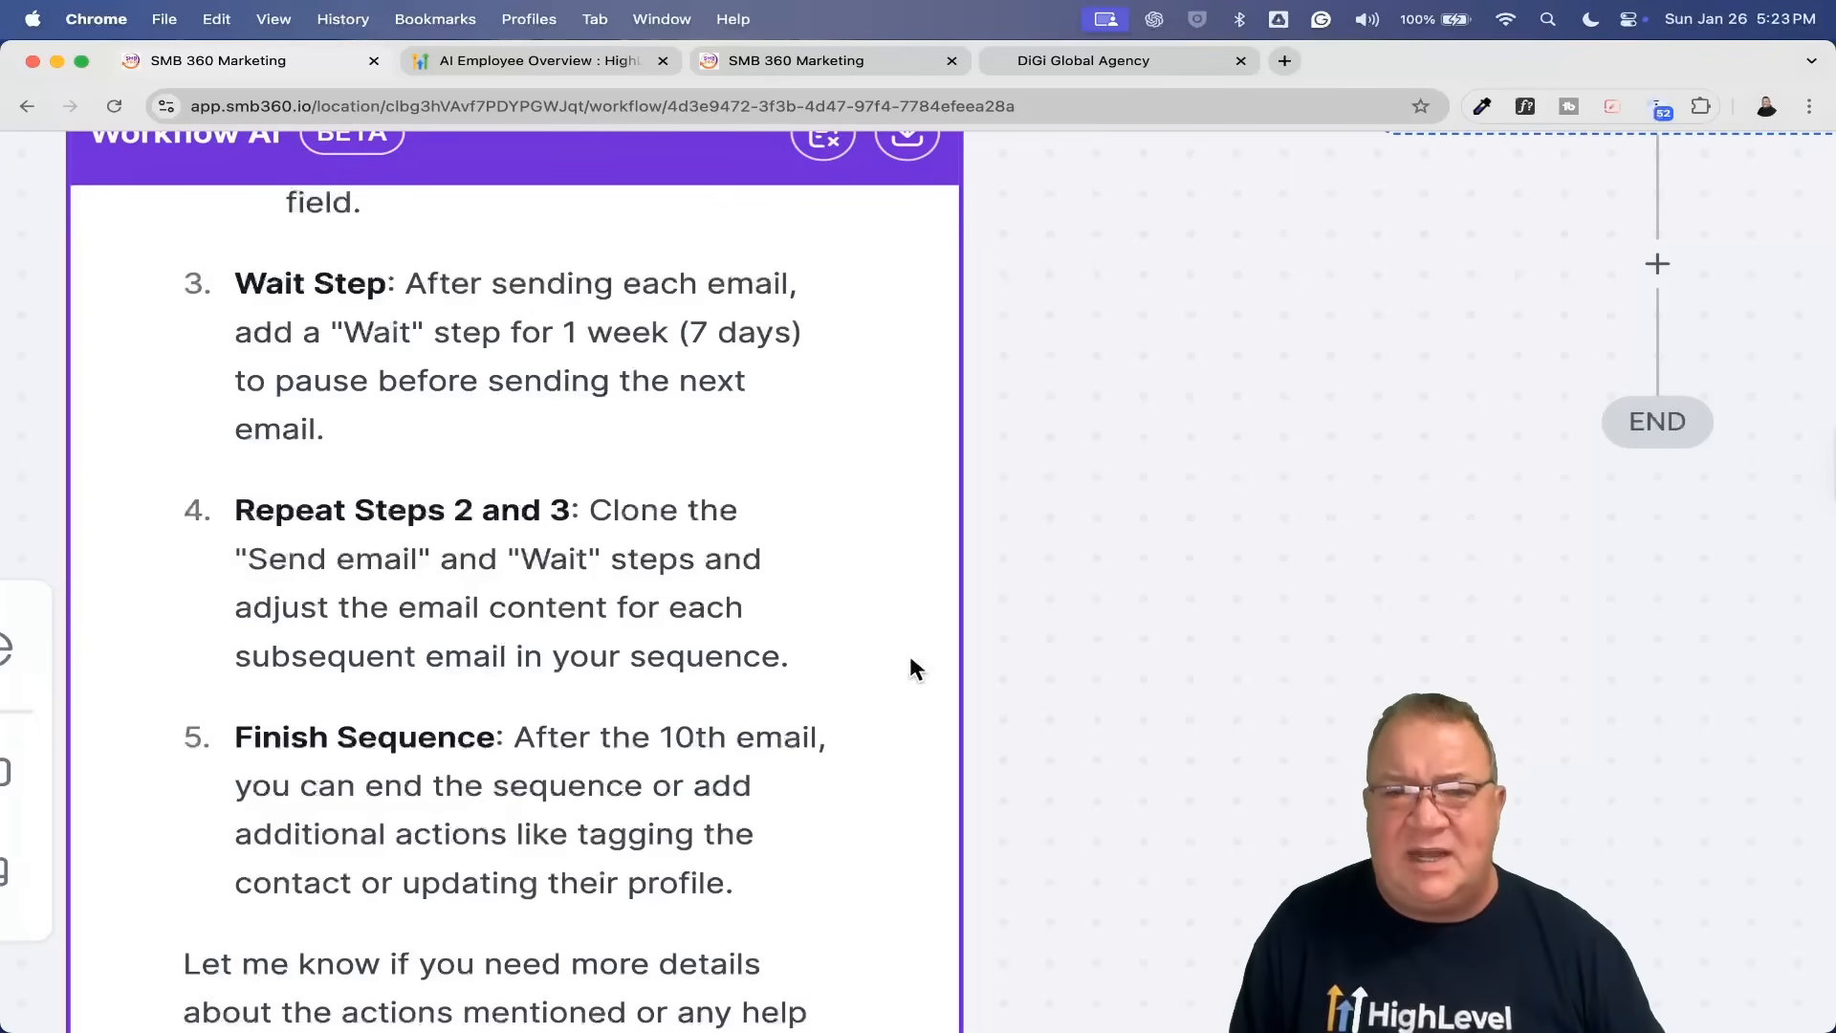
{"action": "scroll", "coordinate": [1062, 672], "scroll_direction": "down", "scroll_amount": 5}
{"action": "scroll", "coordinate": [1004, 646], "scroll_direction": "up", "scroll_amount": 5}
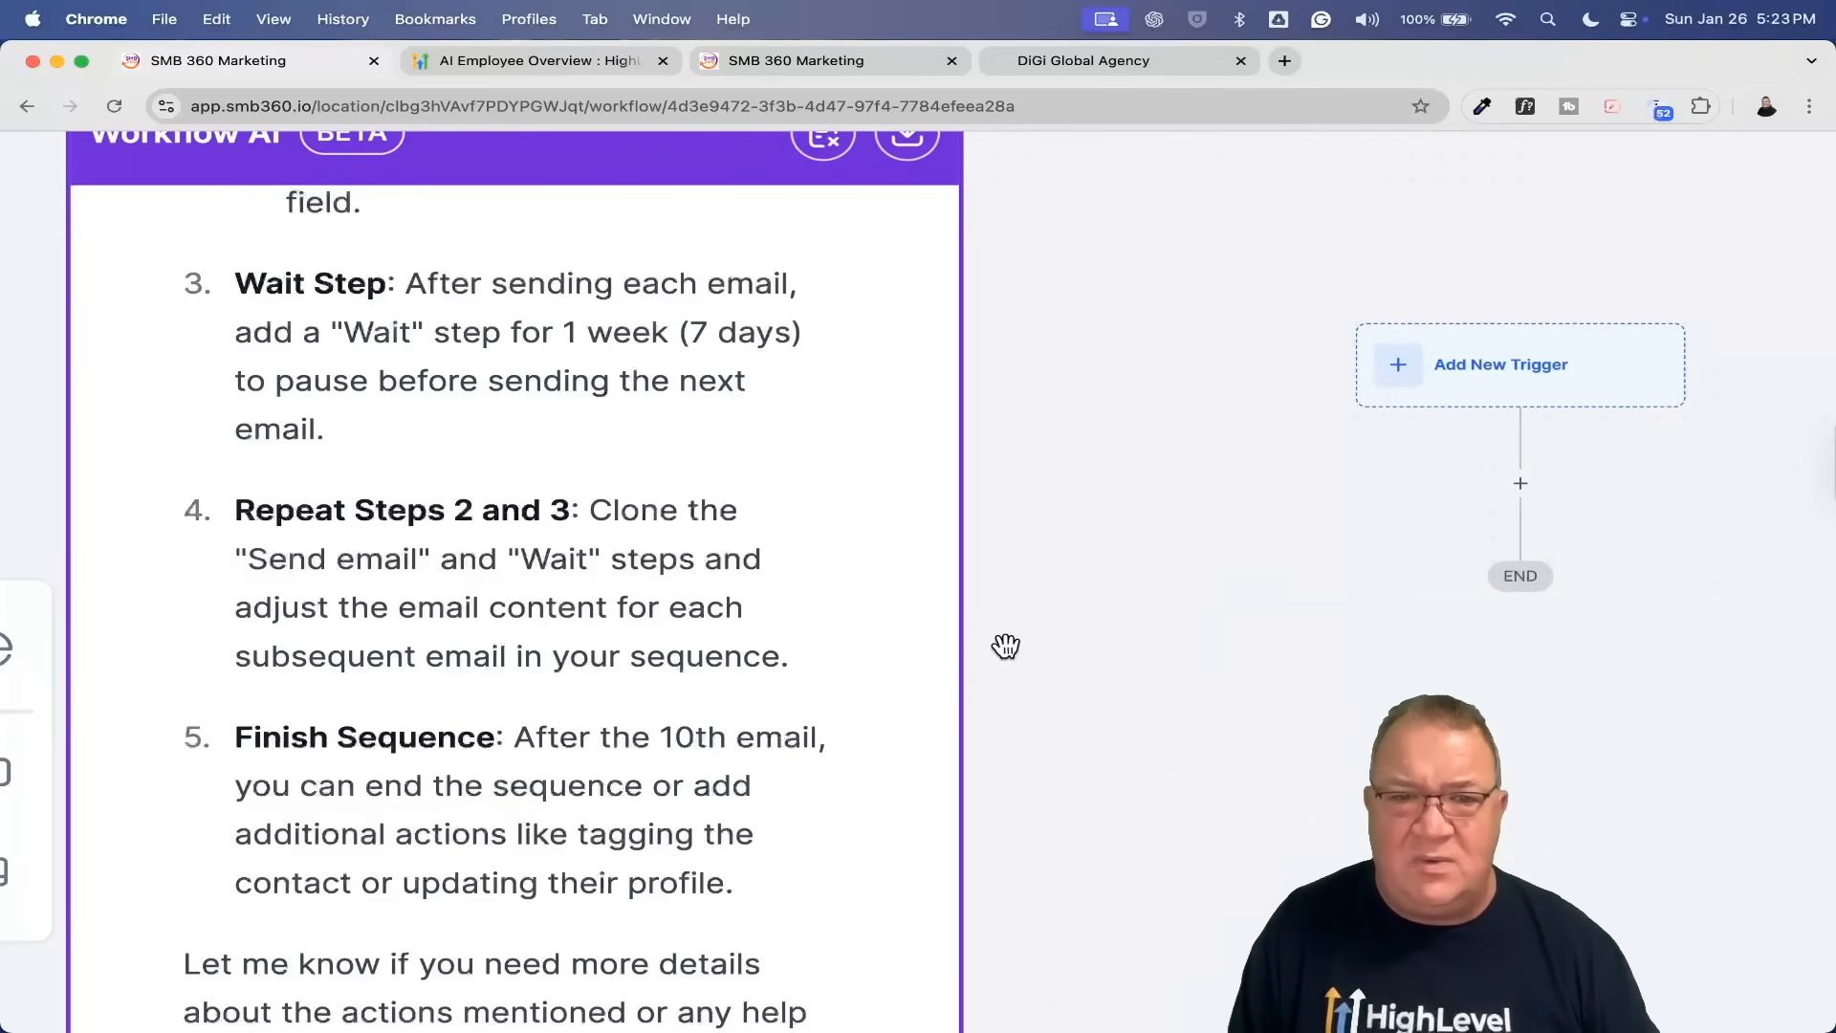
Step: Review the end of the Workflow AI nurture sequence answer, its suggested actions to add and the chat's header options
{"action": "scroll", "coordinate": [617, 638], "scroll_direction": "down", "scroll_amount": 2}
{"action": "scroll", "coordinate": [623, 641], "scroll_direction": "down", "scroll_amount": 5}
{"action": "scroll", "coordinate": [621, 639], "scroll_direction": "down", "scroll_amount": 5}
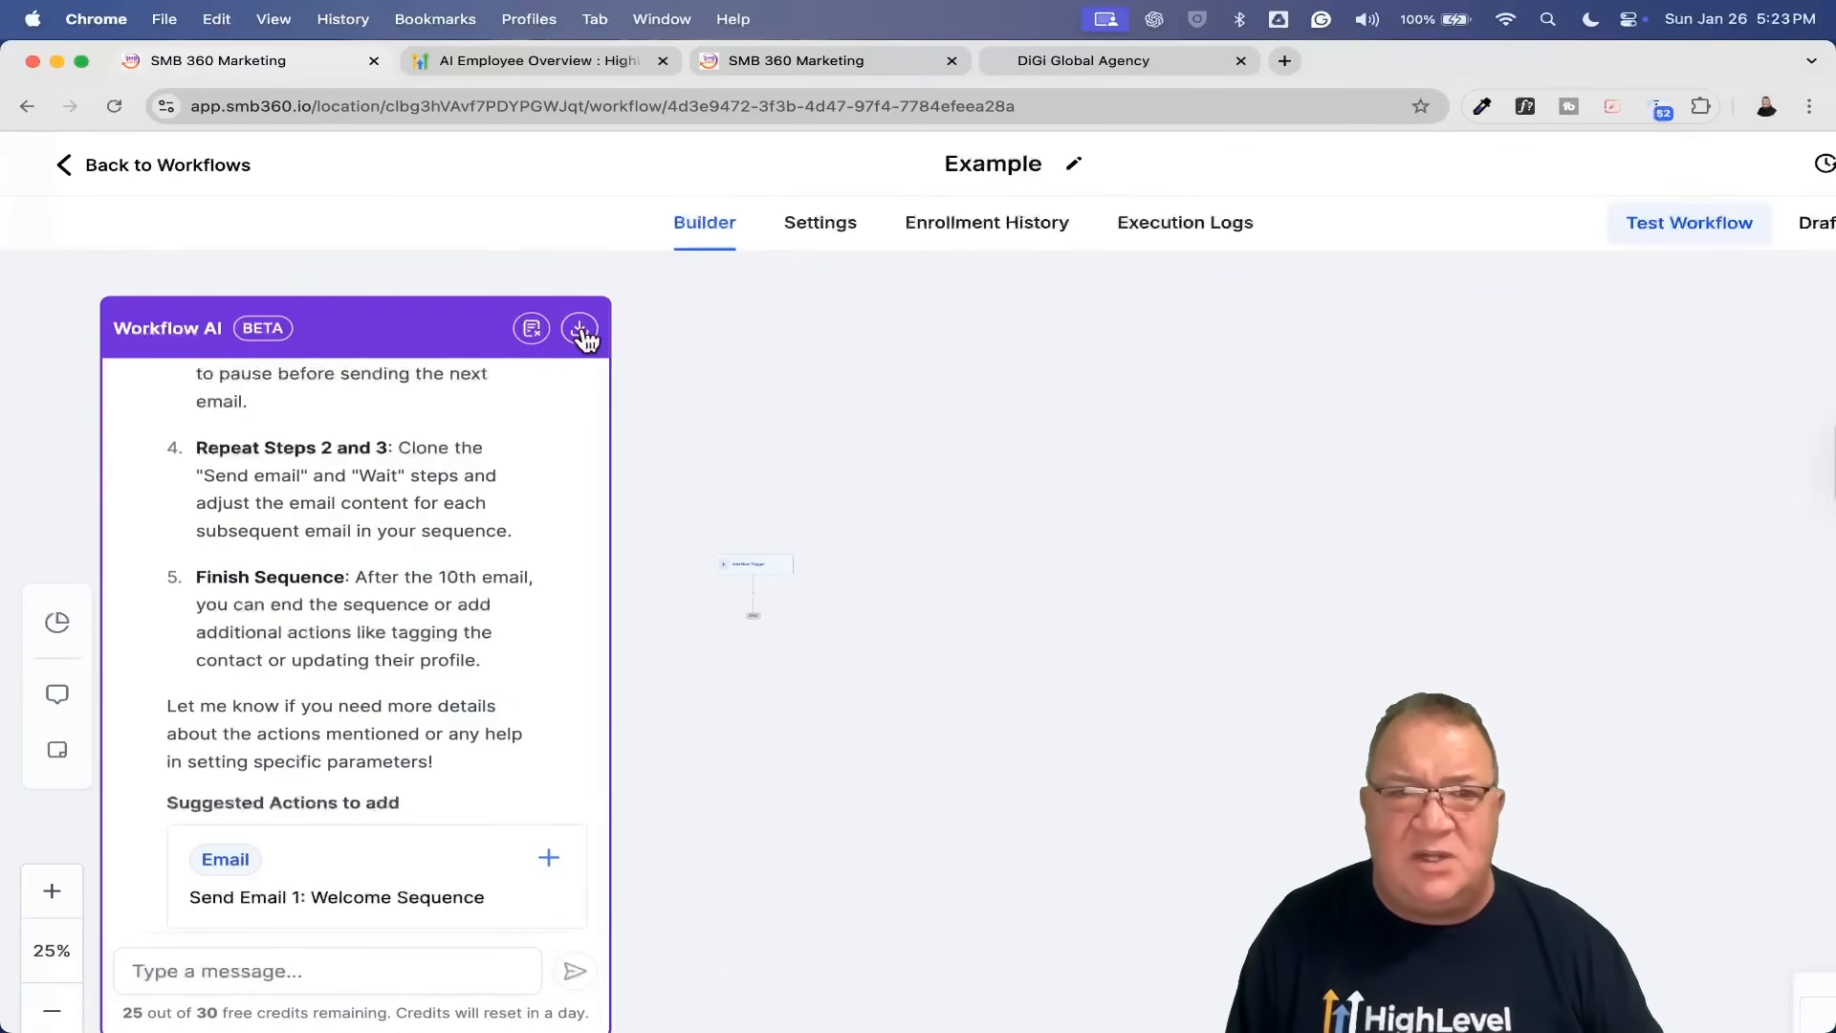
{"action": "scroll", "coordinate": [582, 334], "scroll_direction": "up", "scroll_amount": 5}
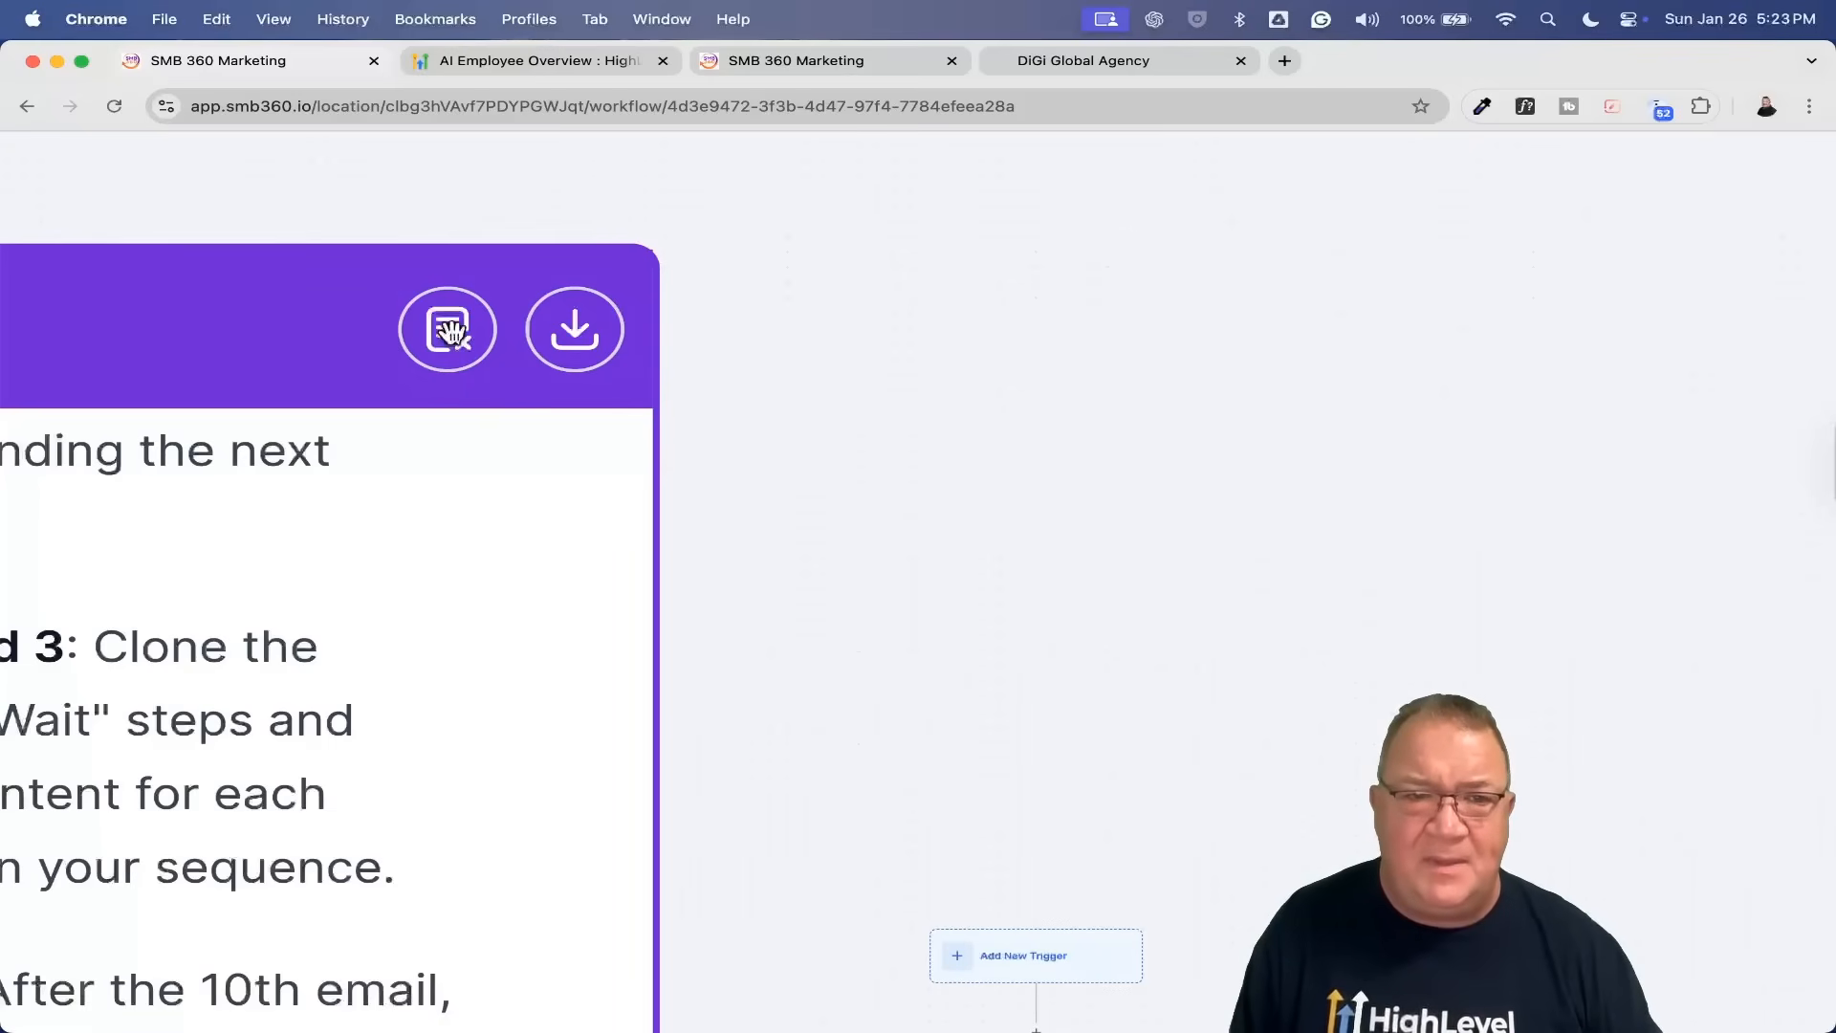
Step: Leave the Example workflow and open the ChatGPT Multi Bot workflow from the AI Bot Workflows folder
{"action": "right_click", "coordinate": [444, 587]}
{"action": "left_click", "coordinate": [602, 841]}
{"action": "left_click", "coordinate": [116, 107]}
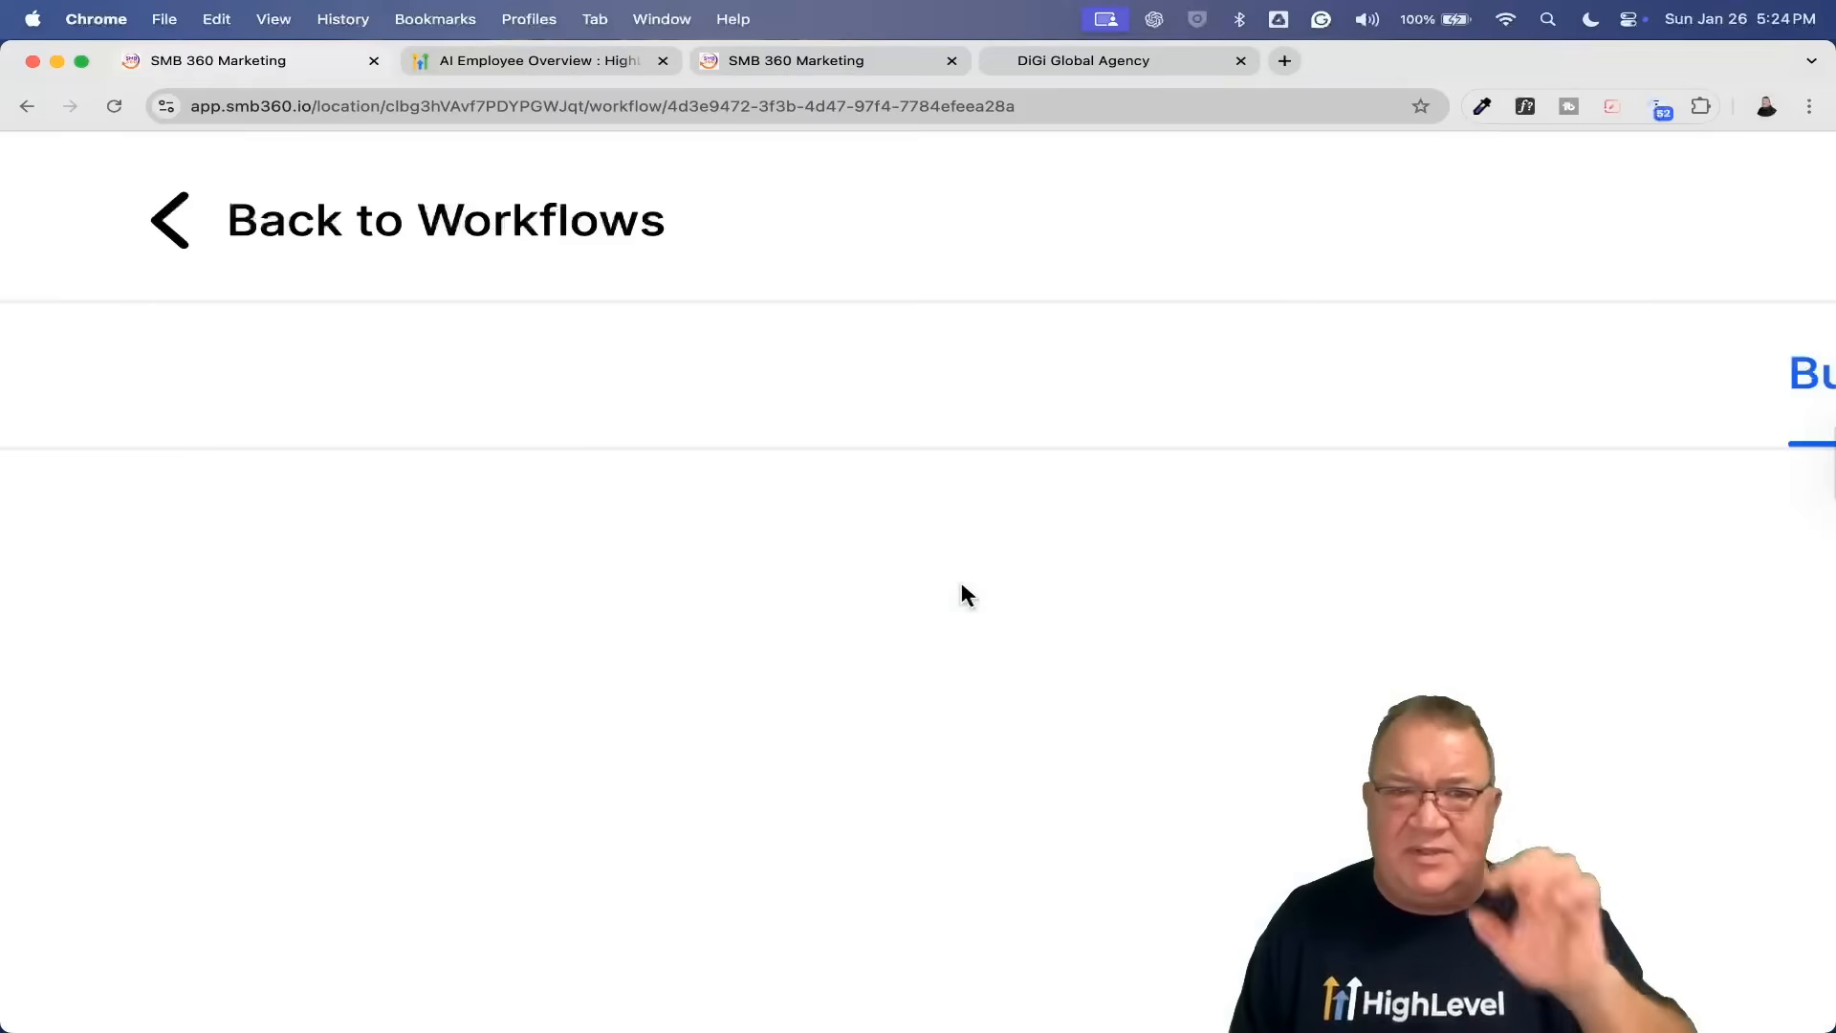
{"action": "left_click", "coordinate": [263, 222]}
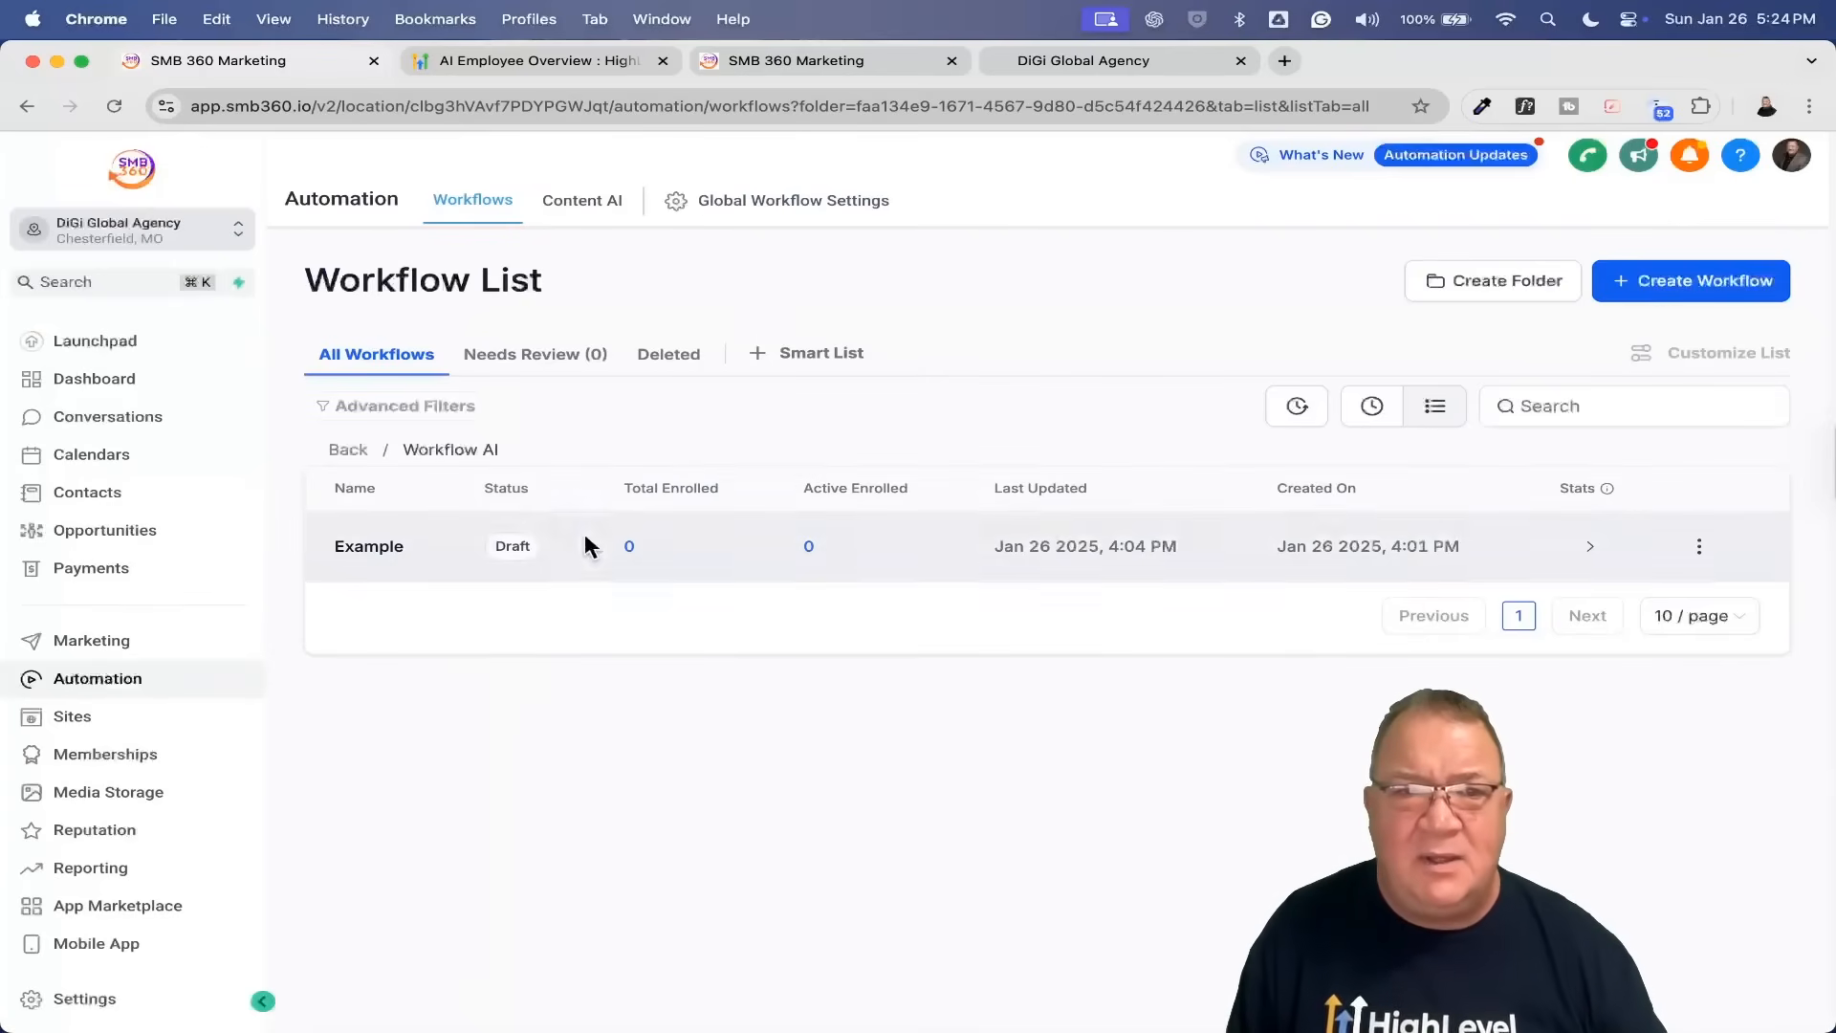
{"action": "left_click", "coordinate": [336, 450]}
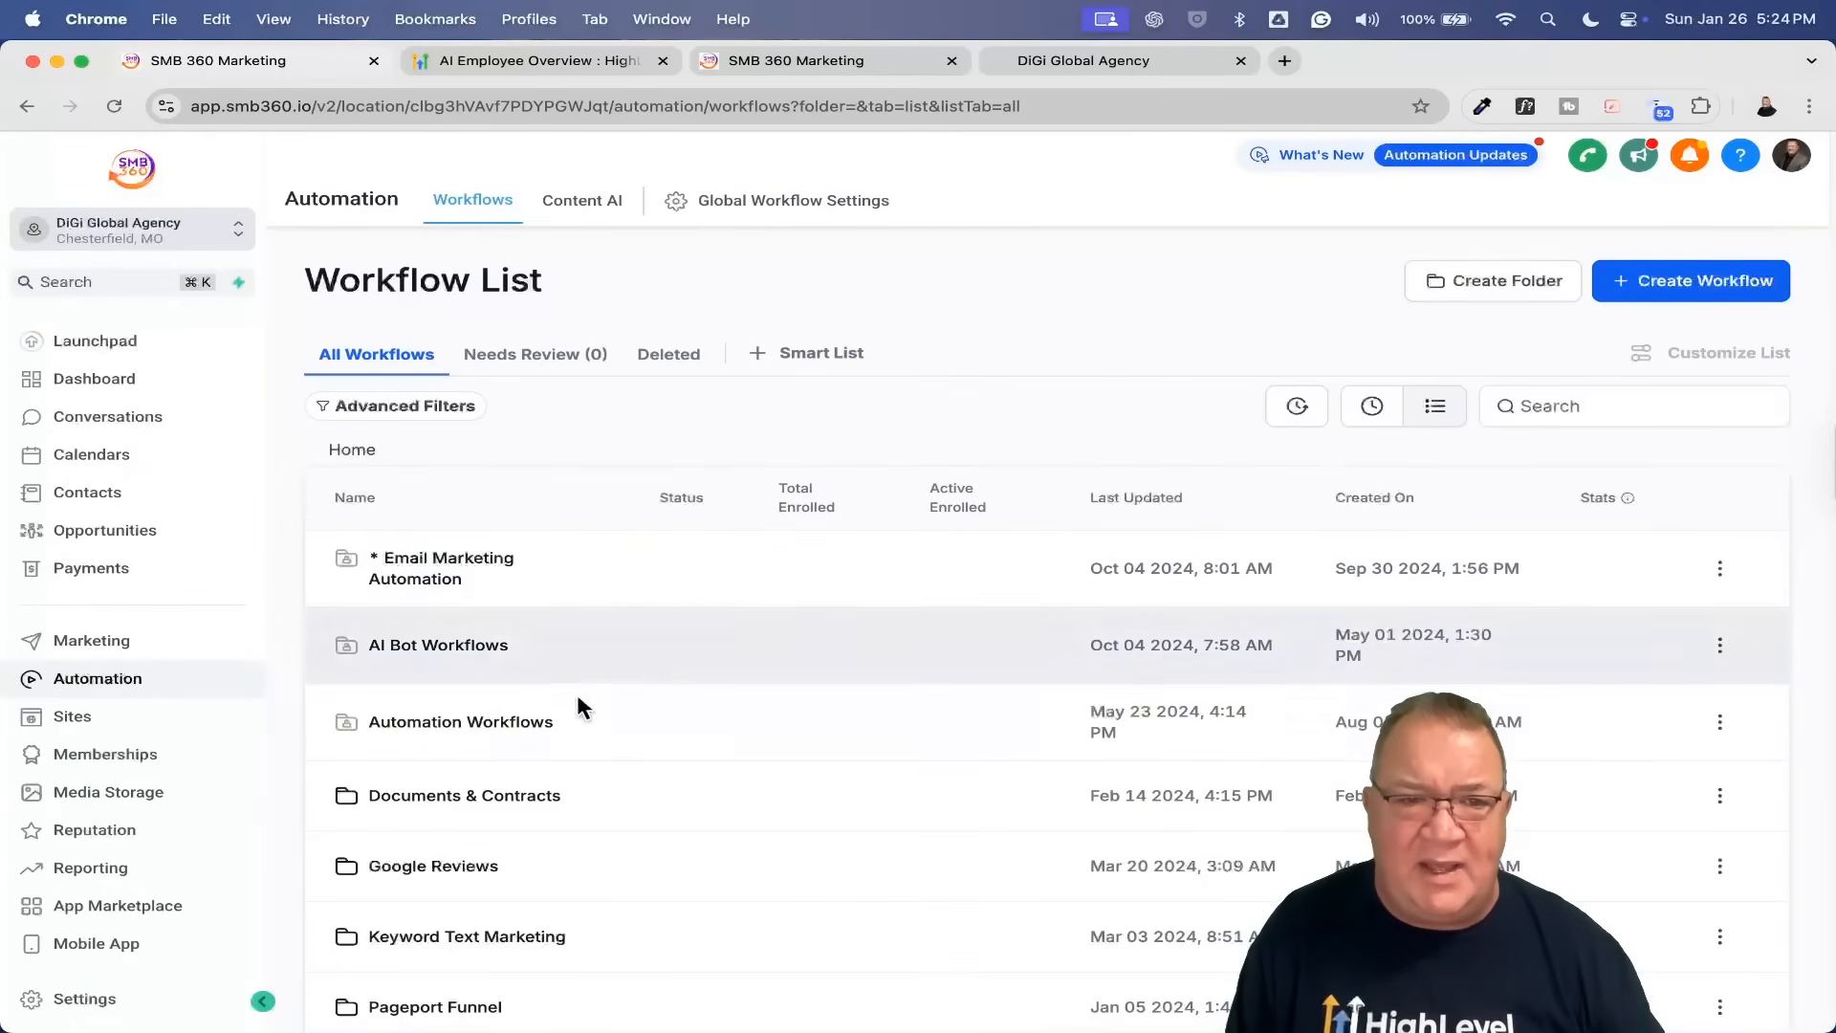
{"action": "left_click", "coordinate": [430, 647]}
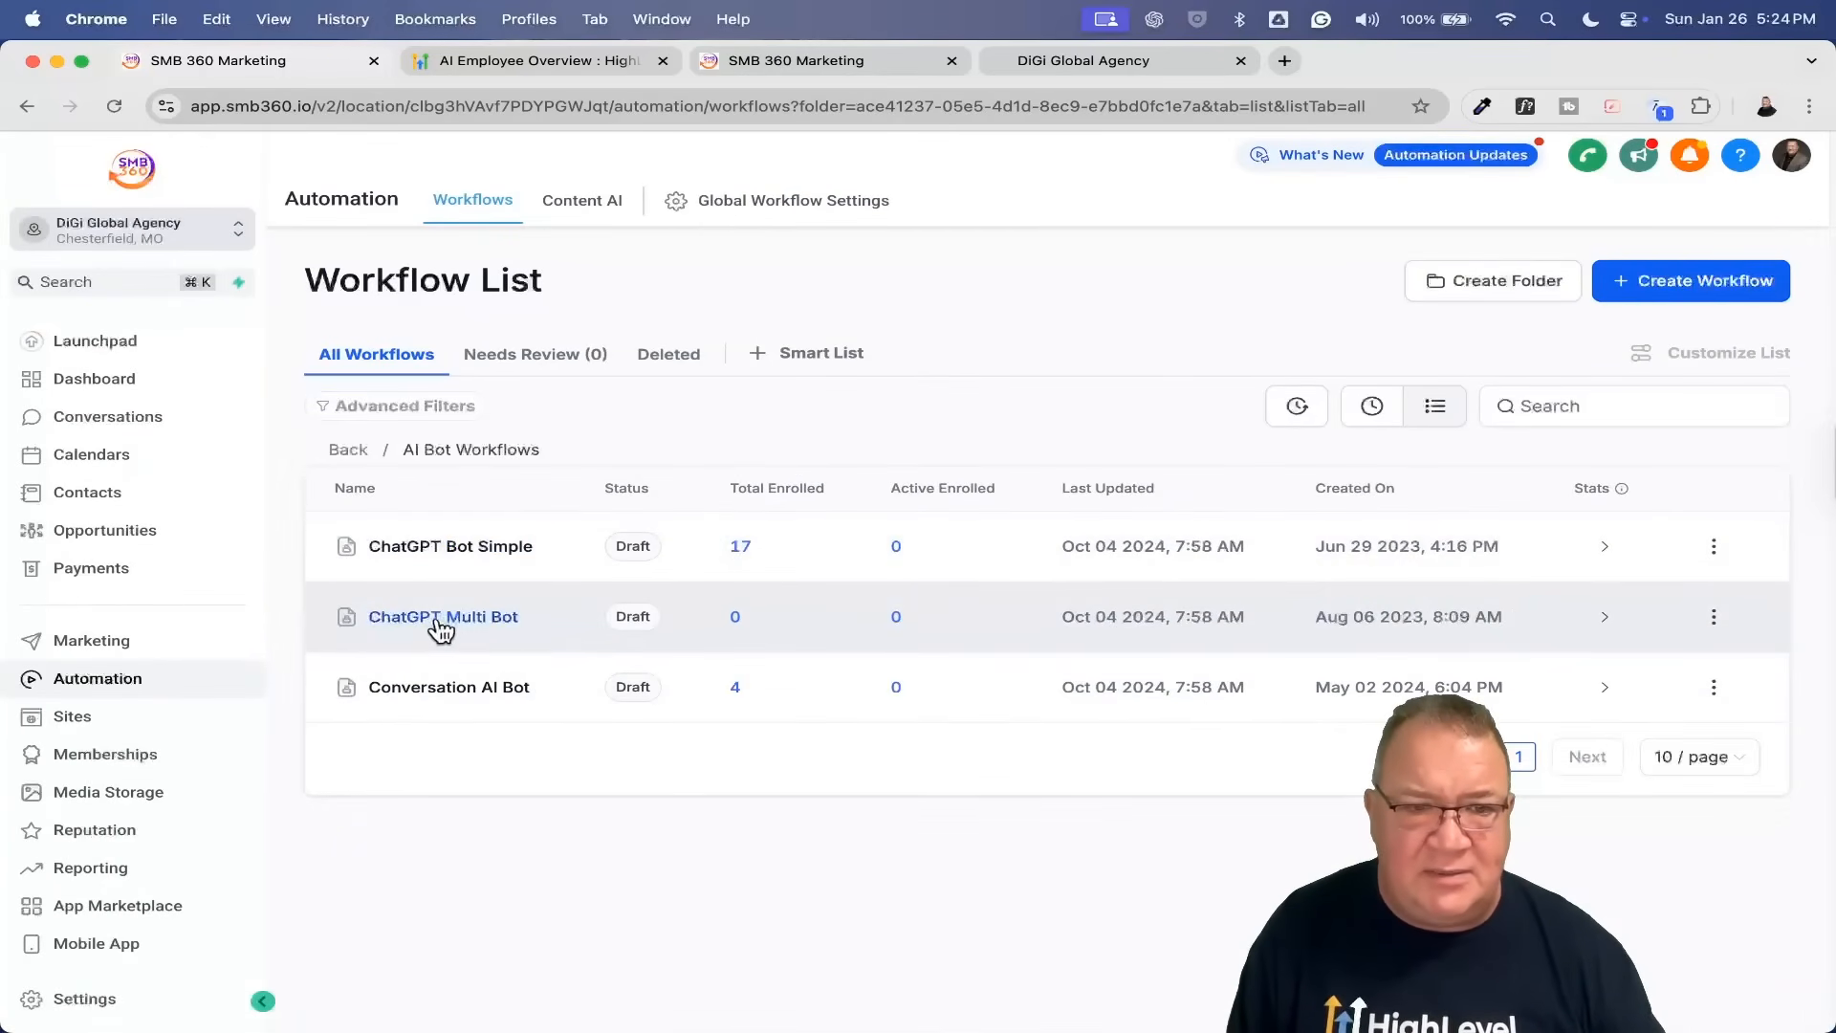
{"action": "left_click", "coordinate": [433, 619]}
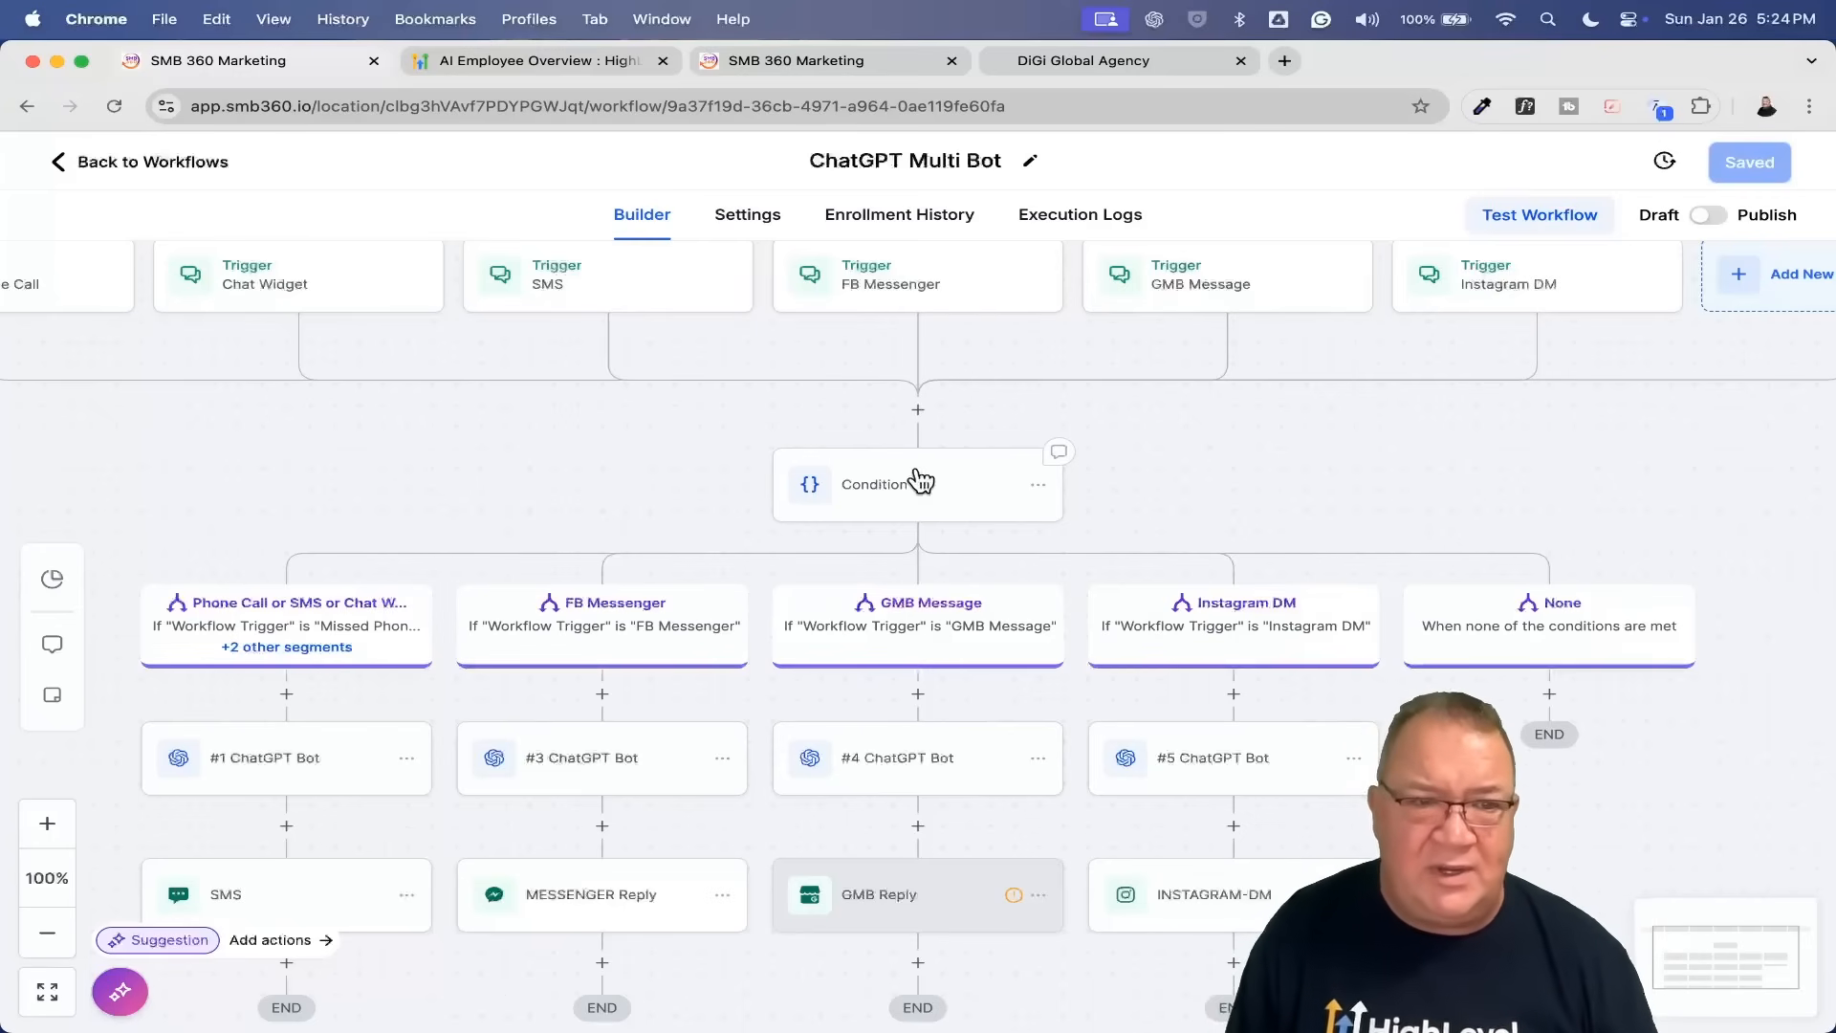
Step: Have Workflow AI explain the ChatGPT Multi Bot workflow in simple terms and read its breakdown of triggers, conditions and actions
{"action": "left_click", "coordinate": [117, 991]}
{"action": "left_click", "coordinate": [297, 612]}
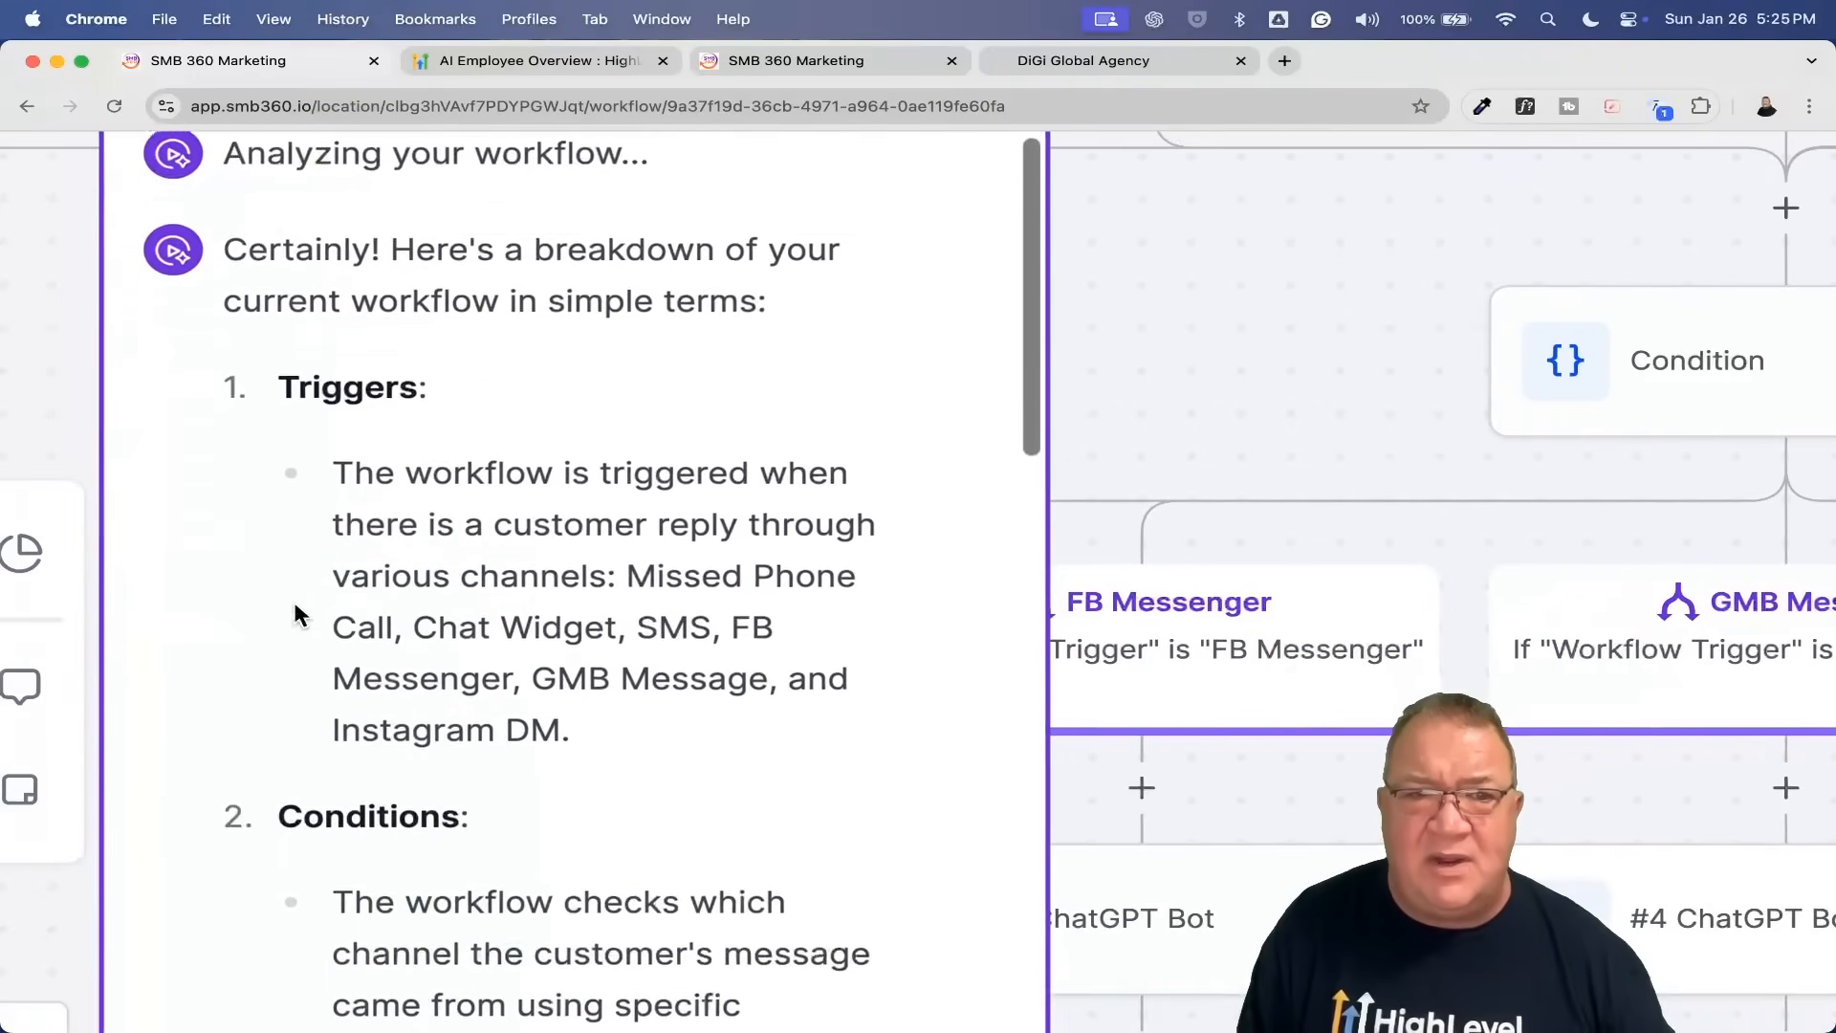
{"action": "scroll", "coordinate": [295, 612], "scroll_direction": "down", "scroll_amount": 2}
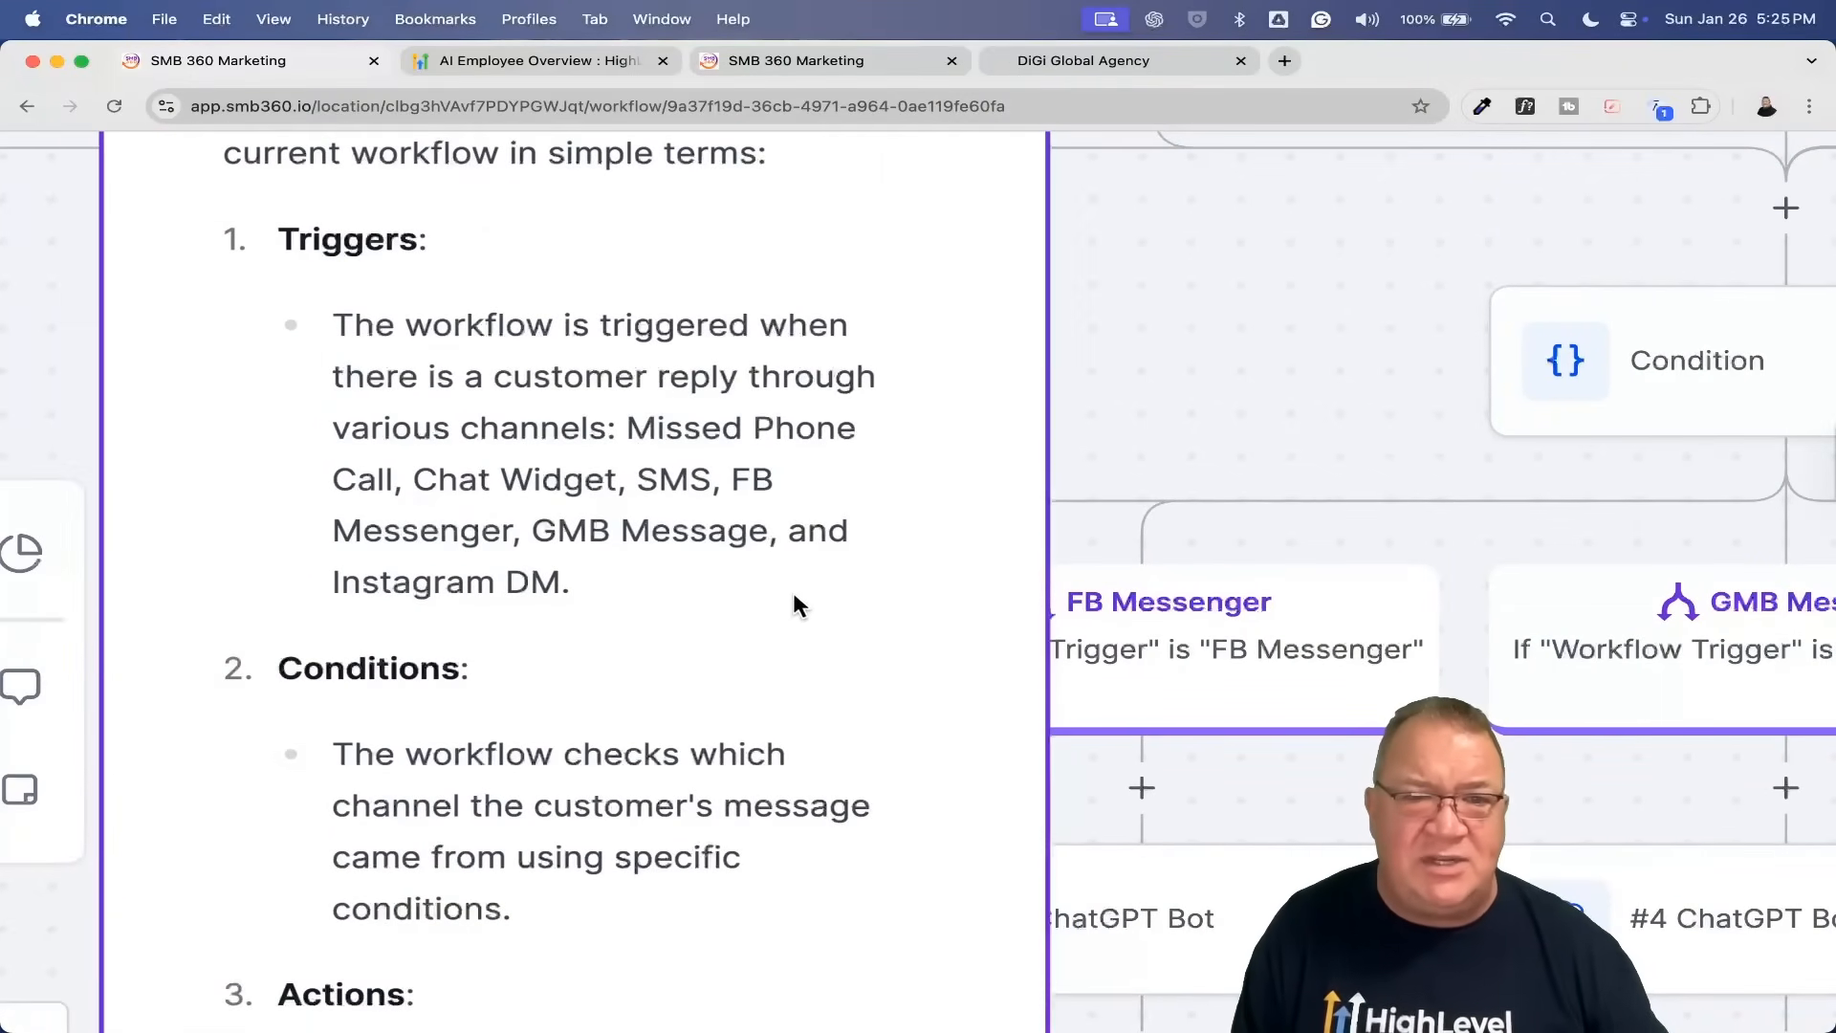
{"action": "scroll", "coordinate": [793, 617], "scroll_direction": "down", "scroll_amount": 7}
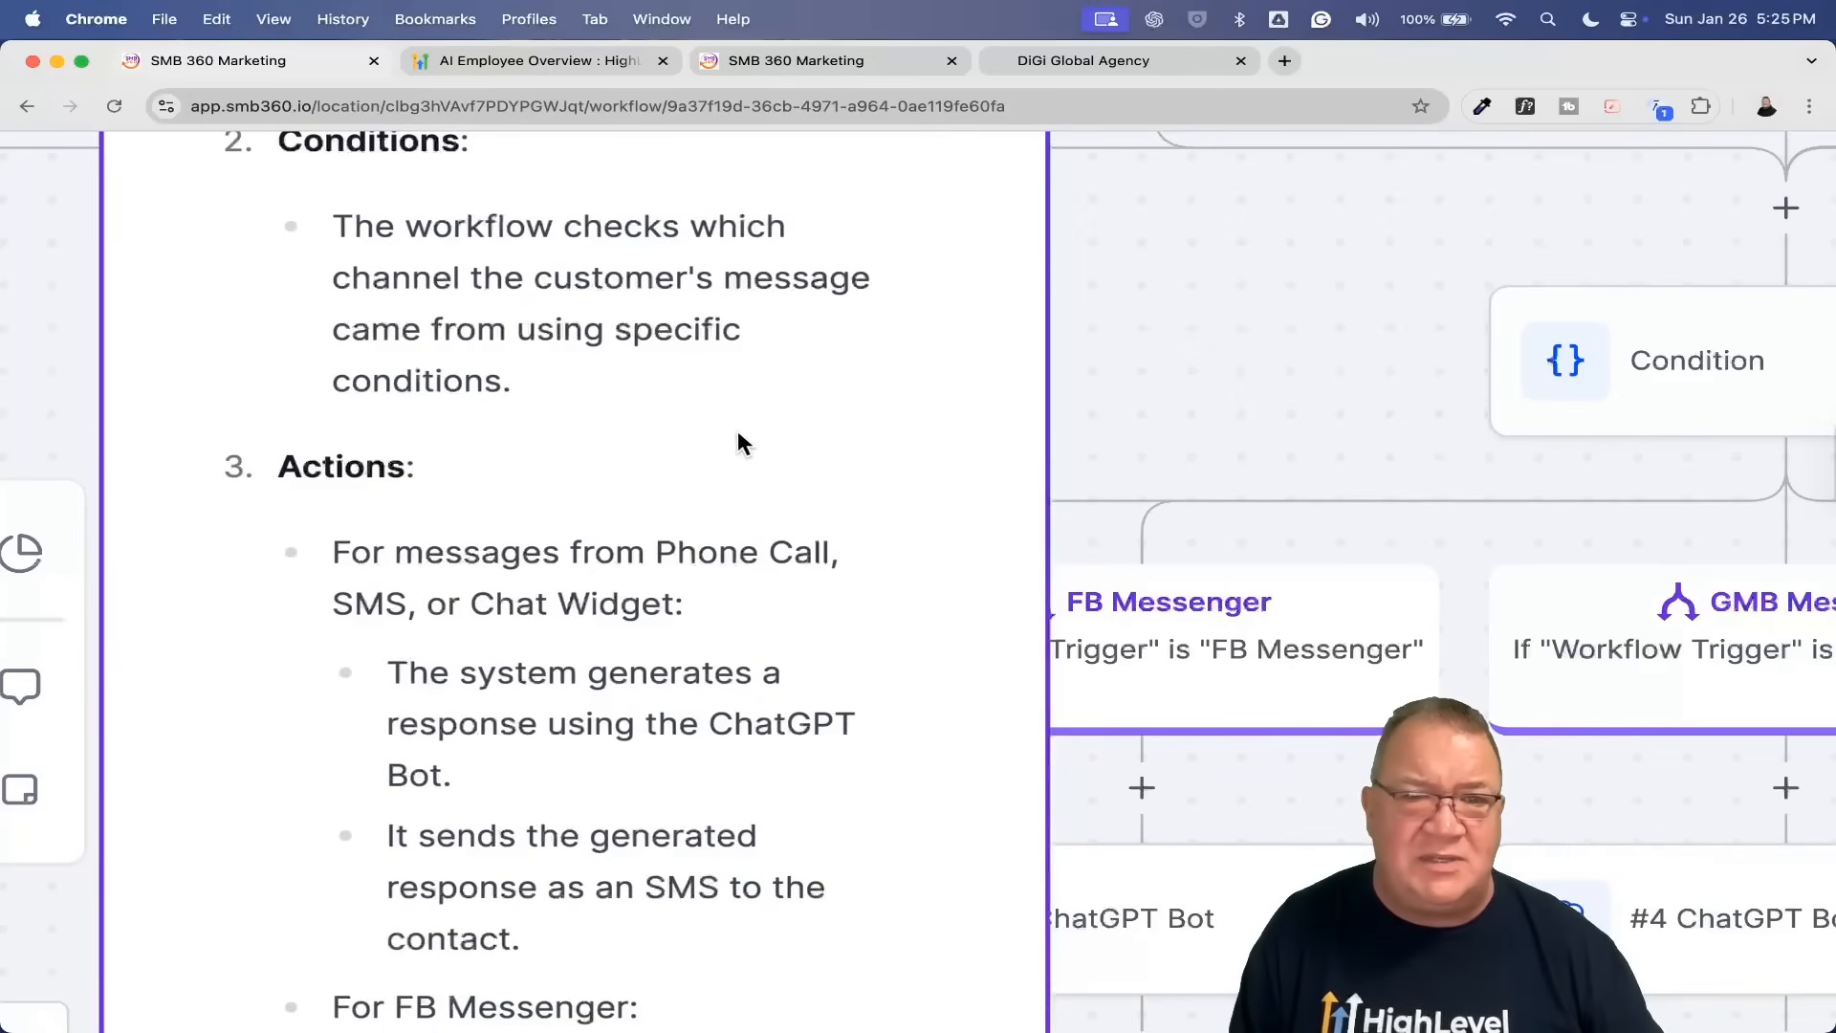
{"action": "scroll", "coordinate": [762, 446], "scroll_direction": "down", "scroll_amount": 4}
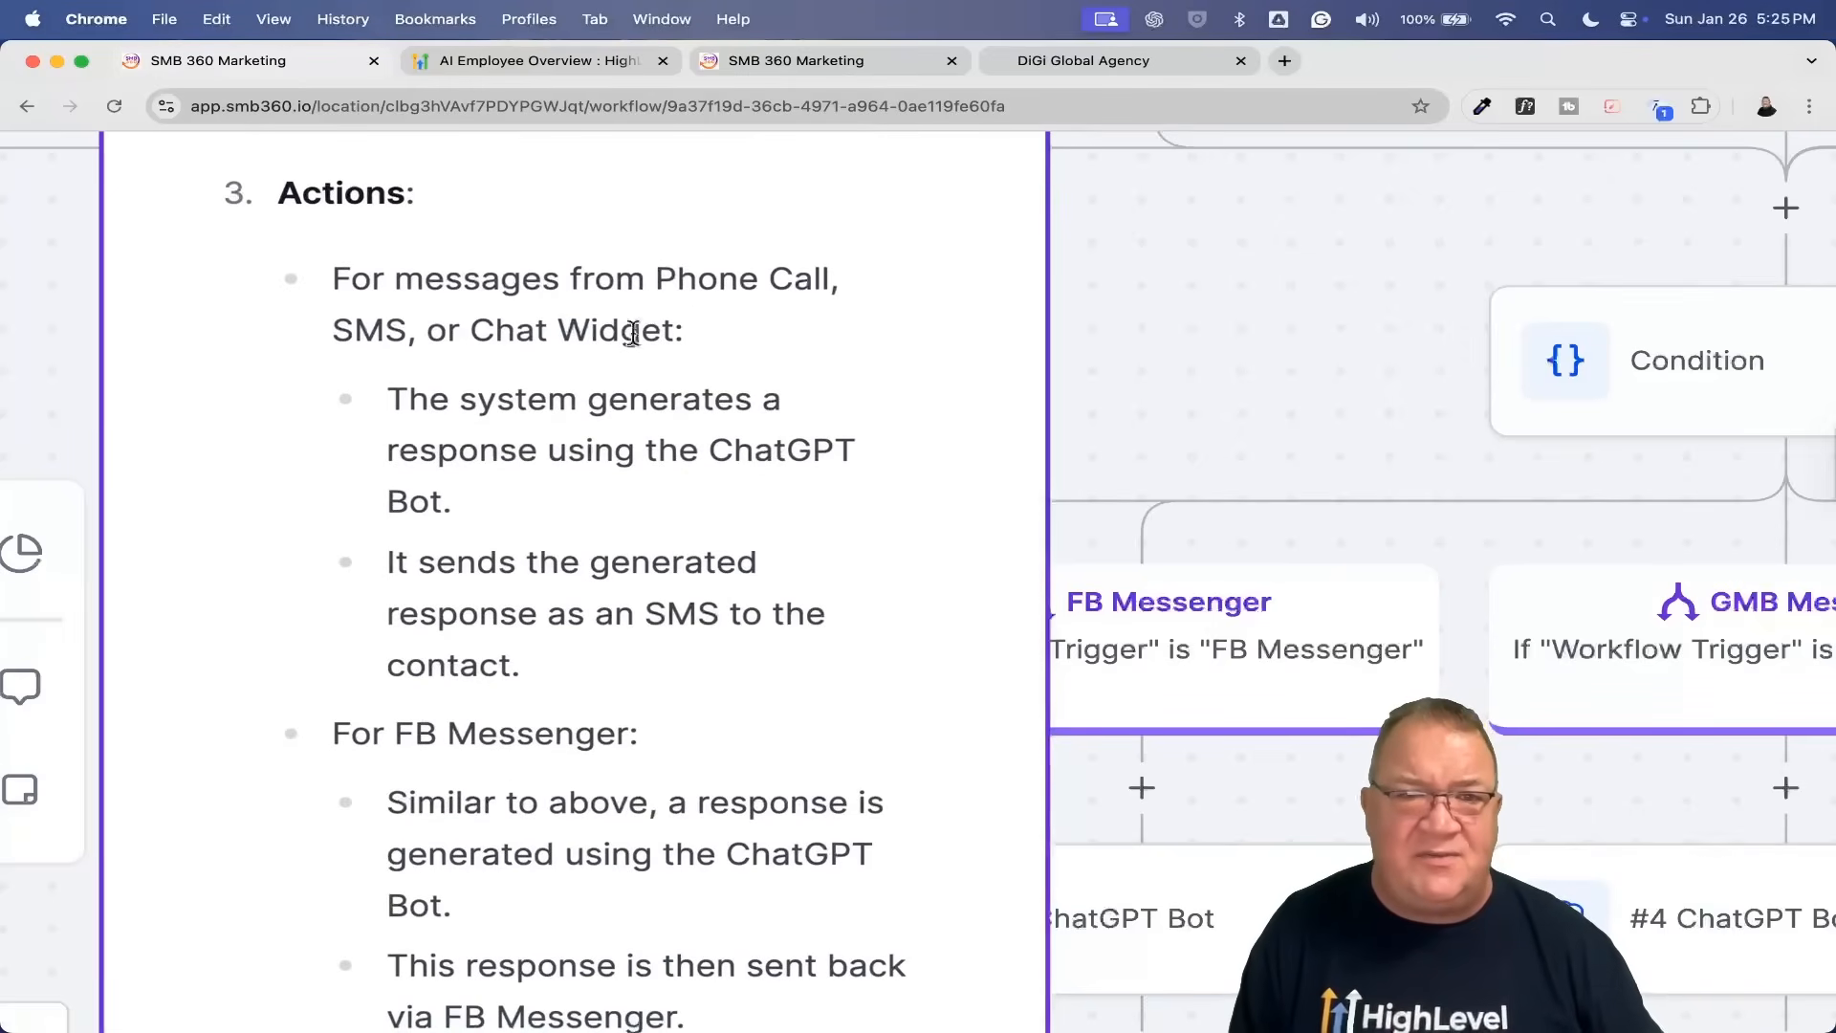